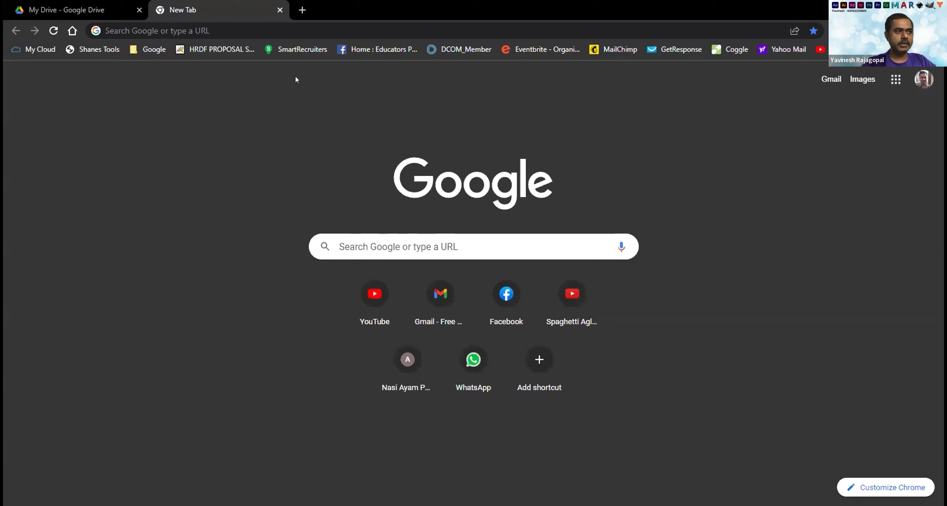
Load pexels.com from the Chrome address bar.
key(ctrl+l)
text(p)
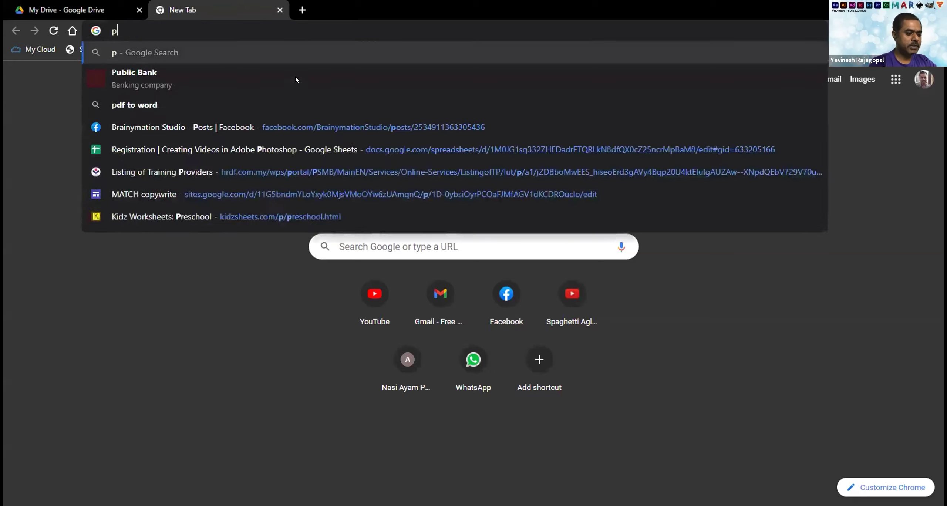
text(exels.)
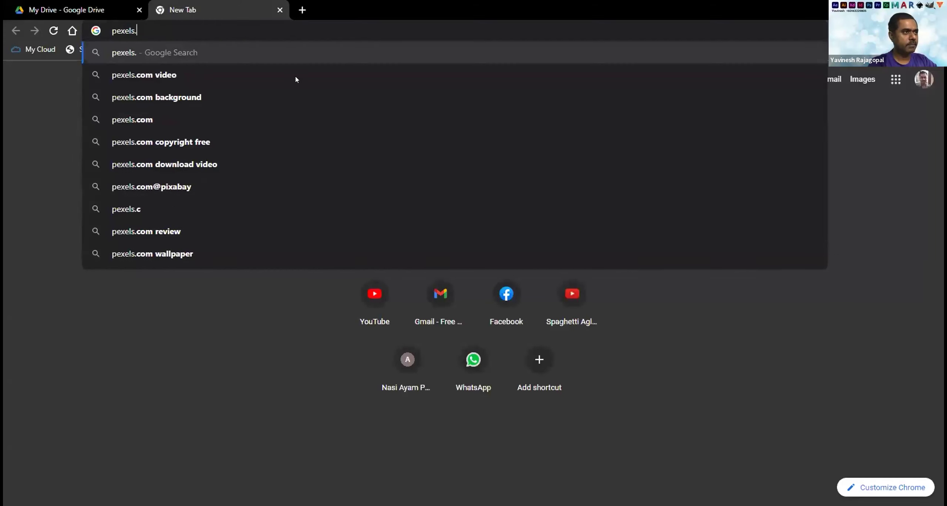
text(com)
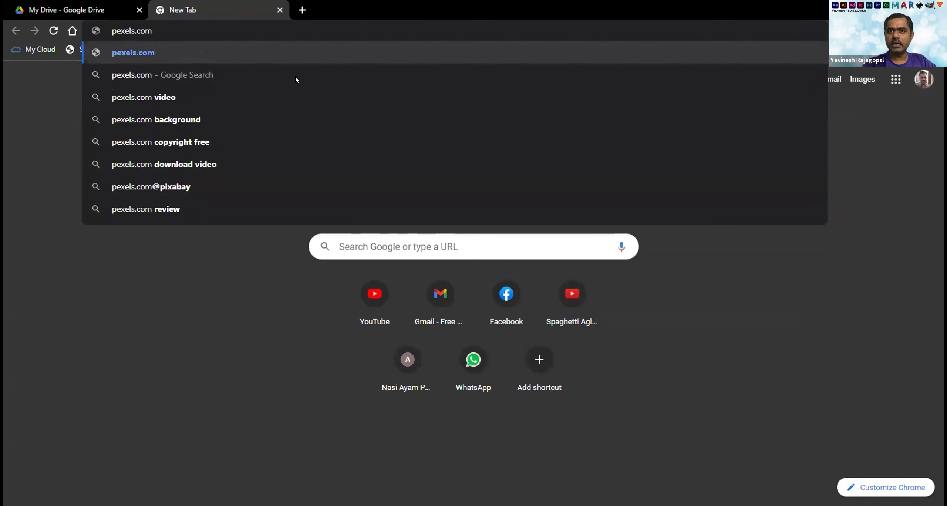
key(Return)
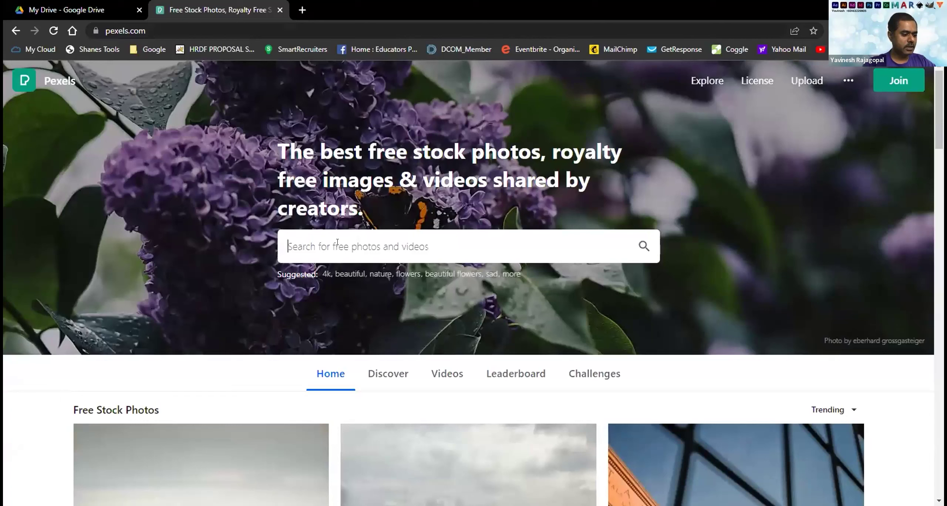
Search Pexels for 'wedding' and scroll the results down to the couple-on-grass photo.
text(wedding)
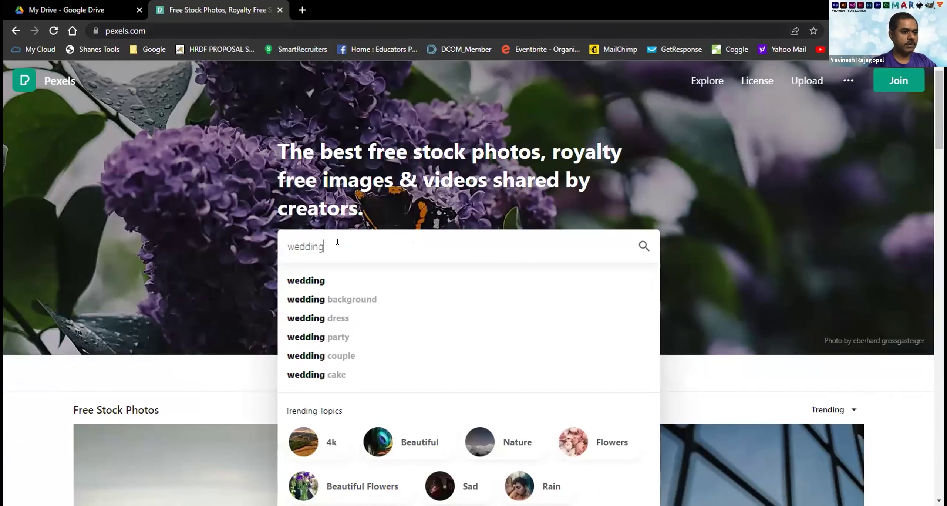
key(Return)
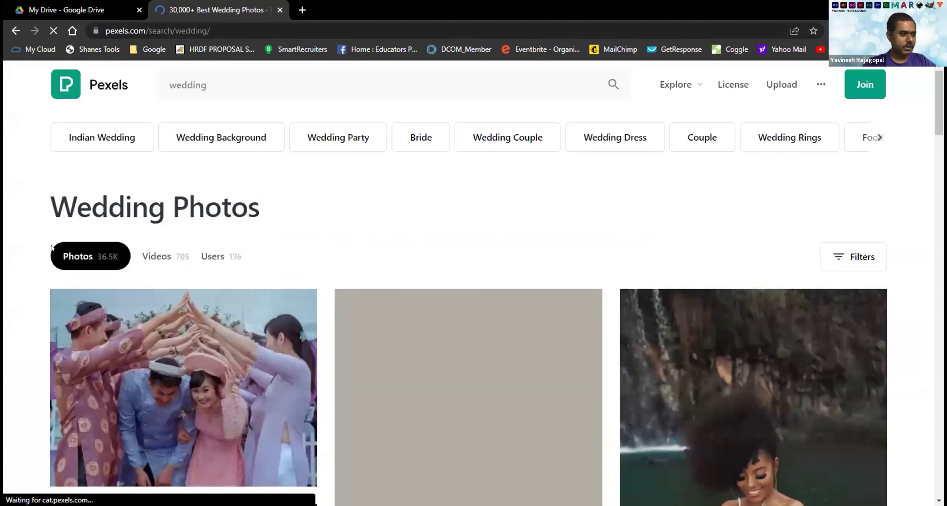
scroll(26, 265, down, 5)
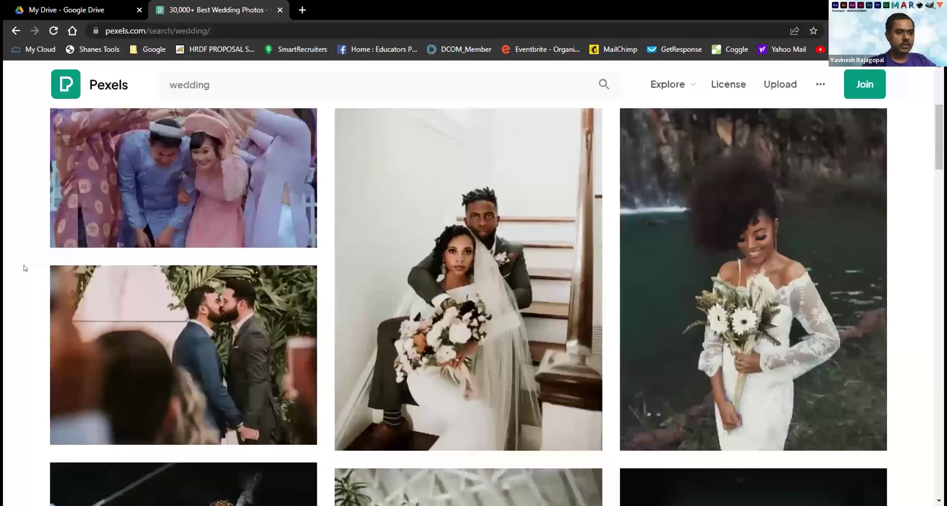
scroll(25, 267, down, 7)
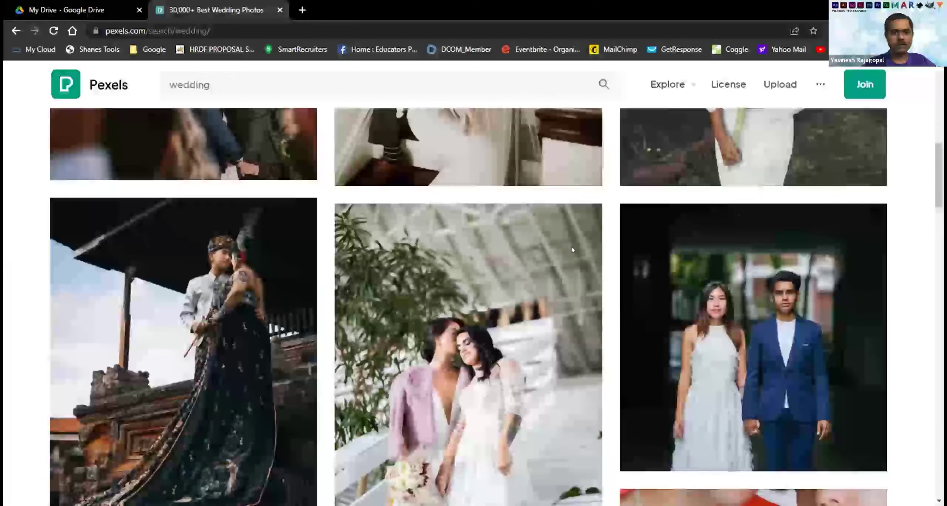
scroll(572, 250, down, 2)
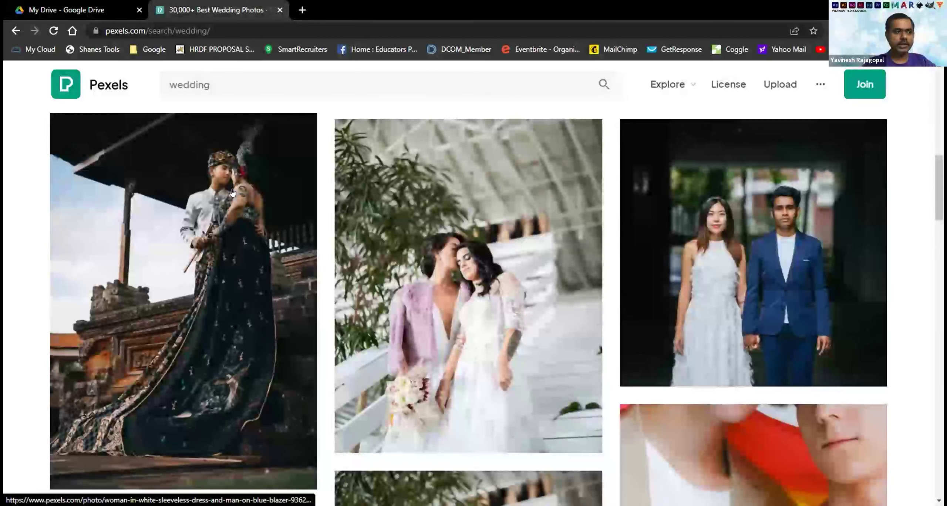
mouse_move(159, 165)
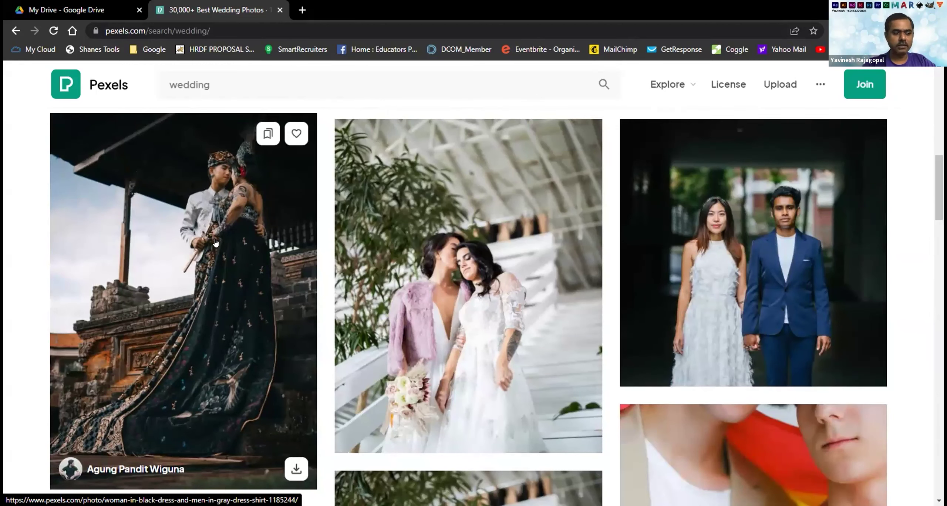
scroll(215, 243, down, 3)
scroll(216, 242, down, 1)
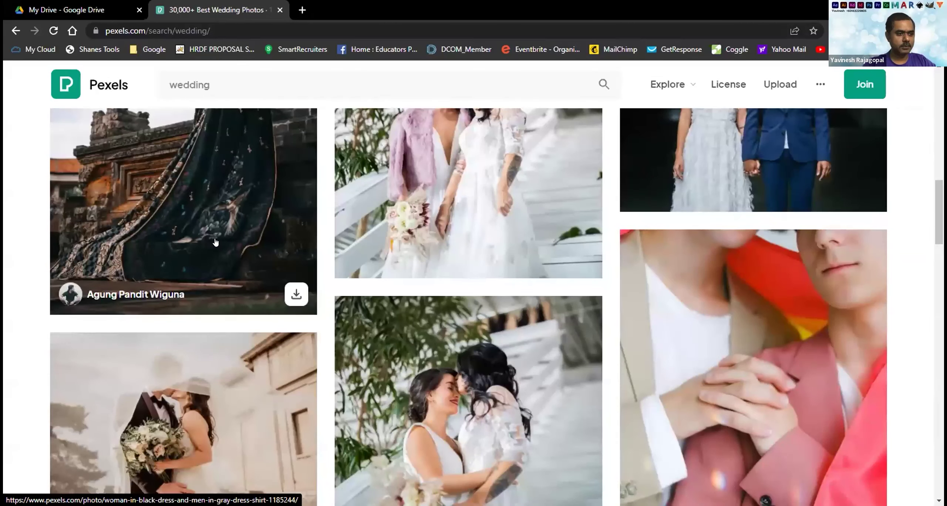
scroll(216, 242, down, 5)
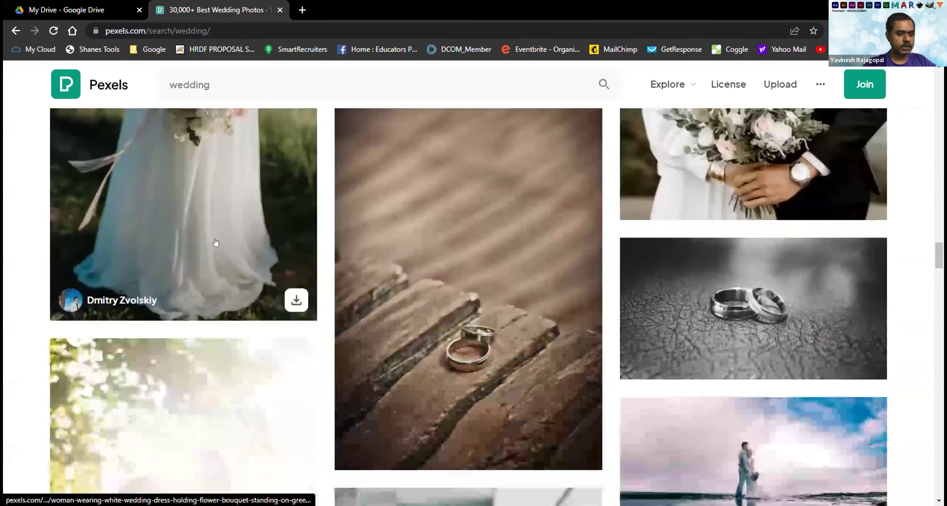
scroll(216, 243, down, 5)
scroll(215, 242, down, 2)
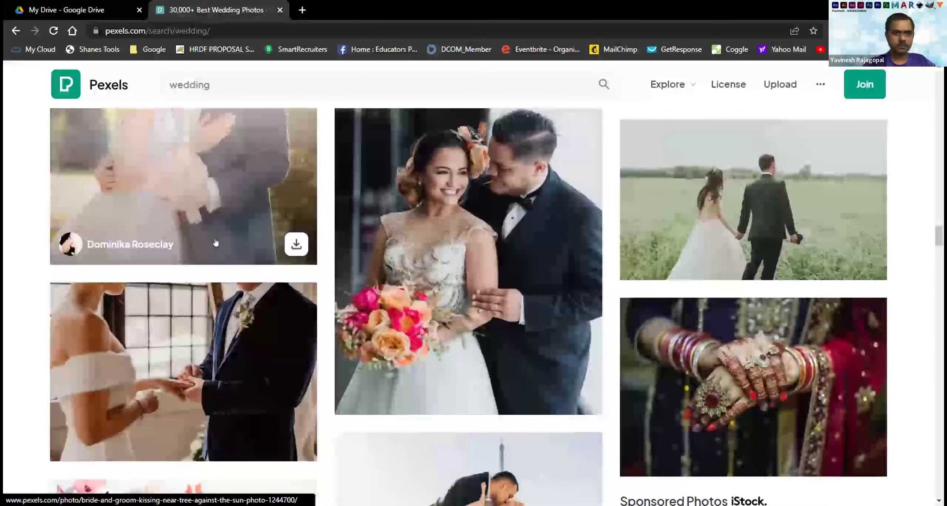
scroll(216, 242, down, 10)
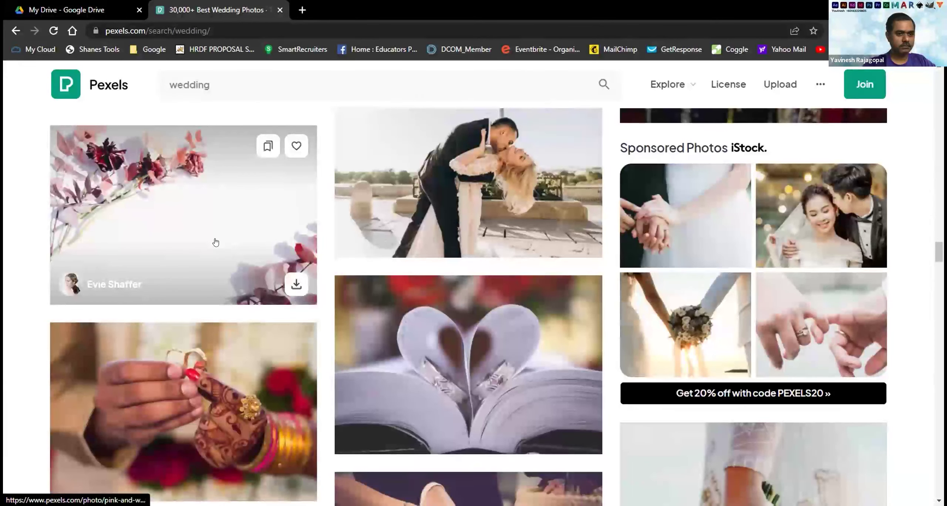
scroll(216, 242, down, 10)
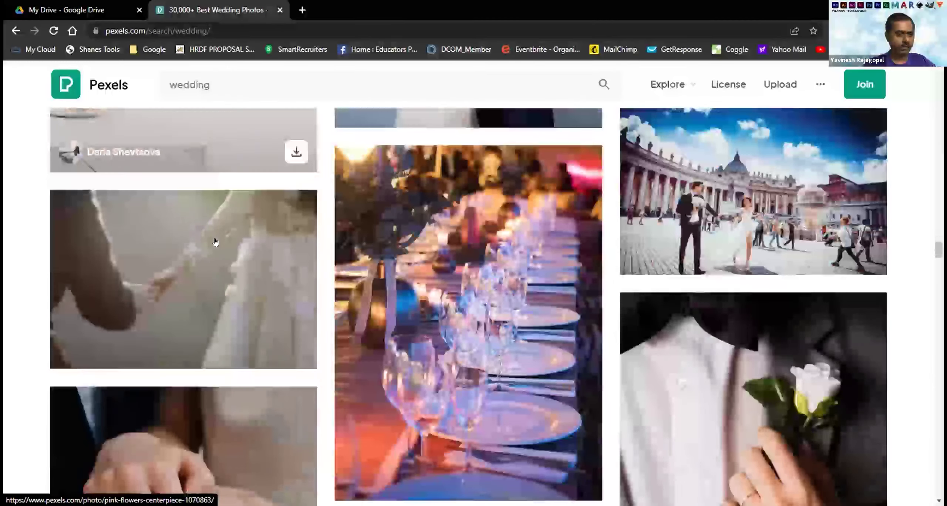
scroll(216, 242, down, 15)
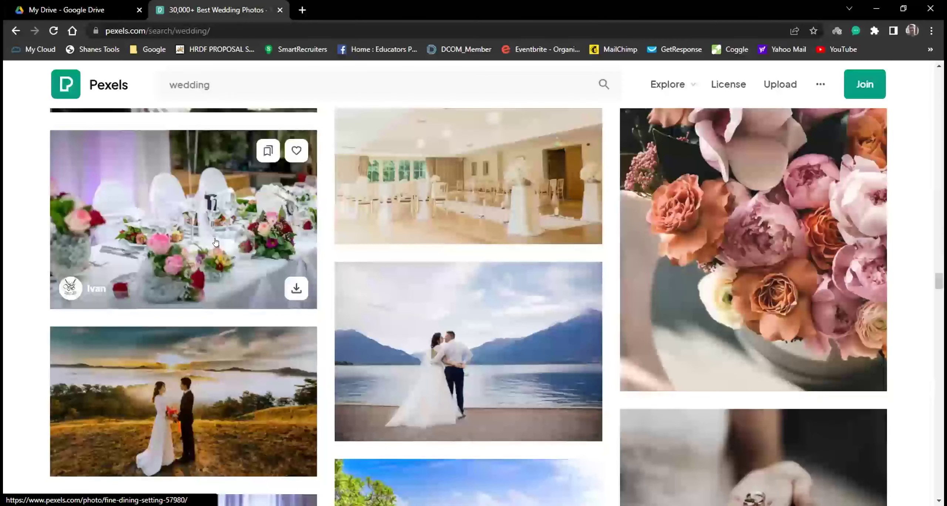
scroll(215, 242, down, 5)
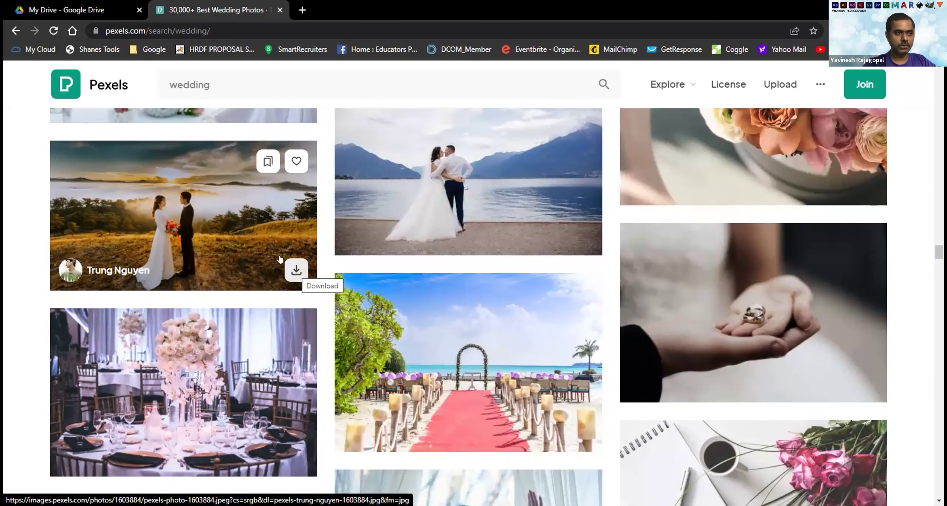
Download the couple-on-grass photo, dismiss the thanks prompt, and preview it before closing.
click(293, 269)
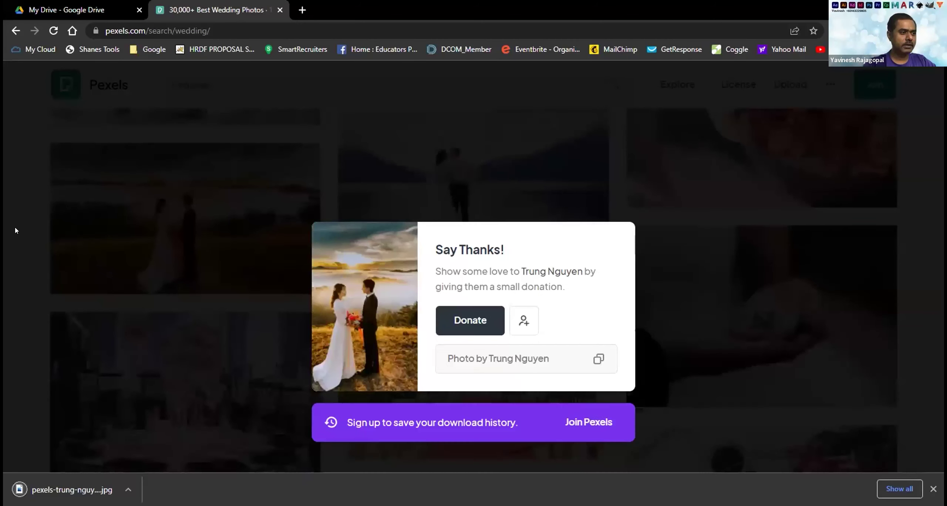
click(335, 222)
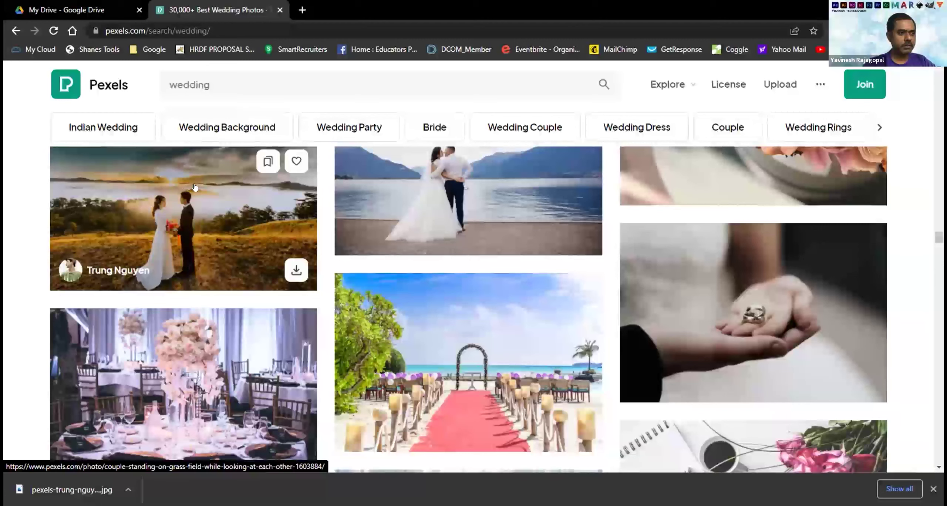
click(236, 212)
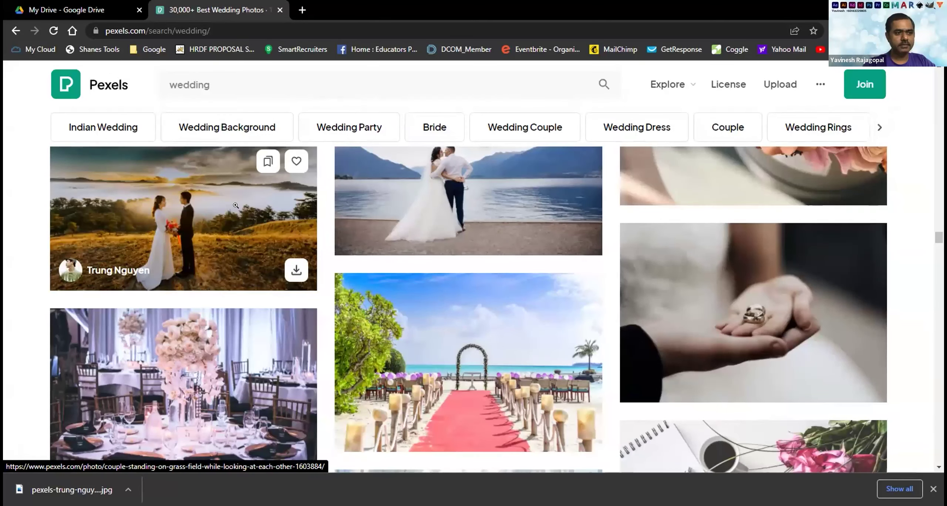
scroll(590, 295, down, 2)
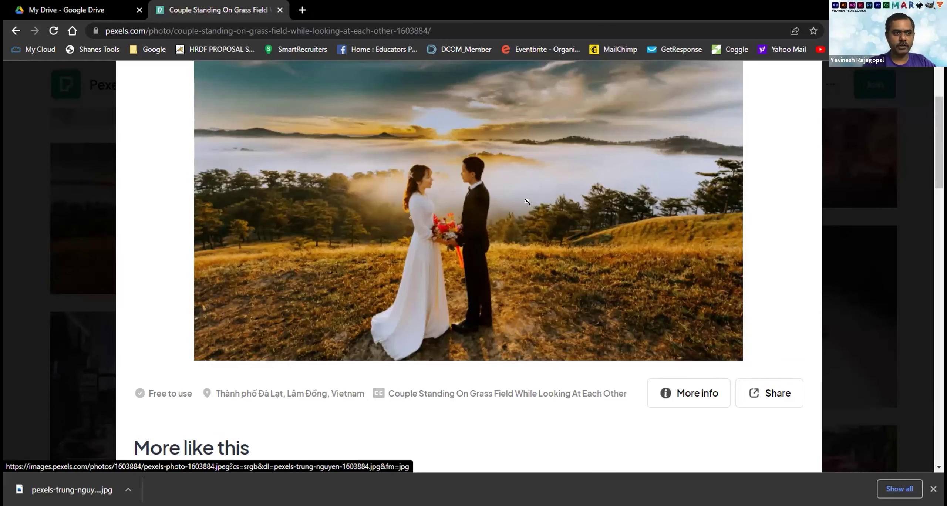
scroll(527, 203, up, 2)
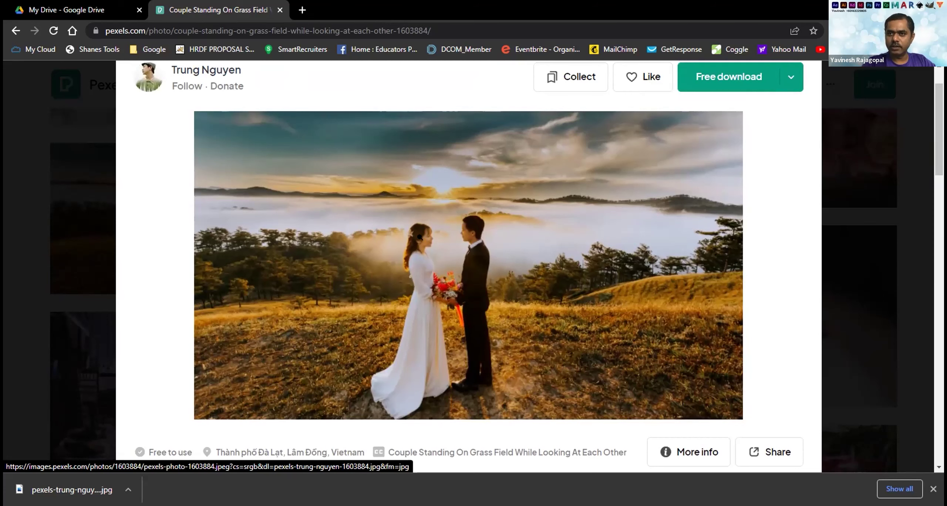
click(23, 166)
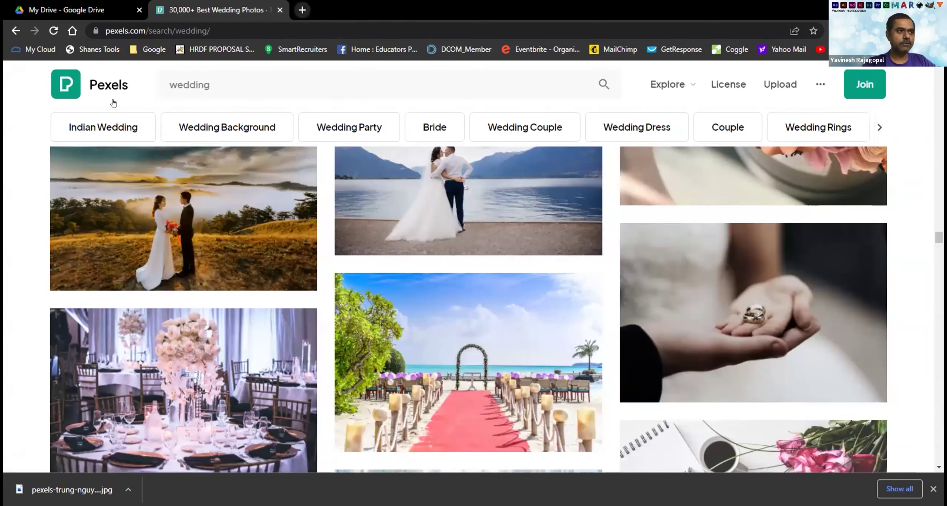
Open youtube.com in a new tab and search for 'fog overlay'.
key(ctrl+t)
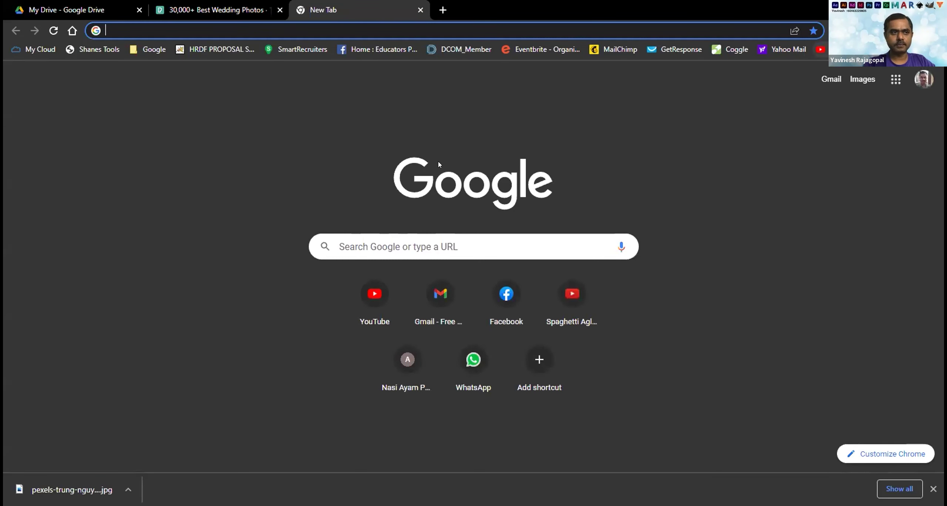
text(youtube.com)
key(Return)
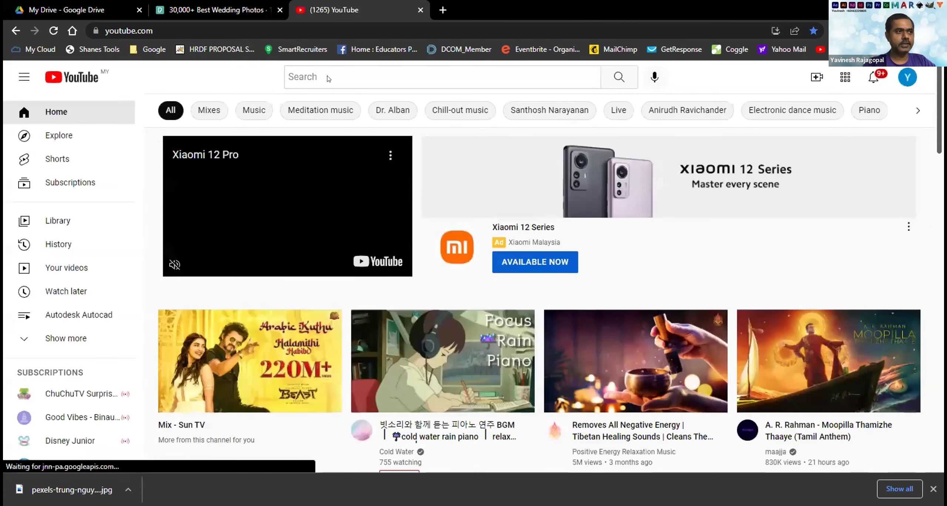
click(327, 73)
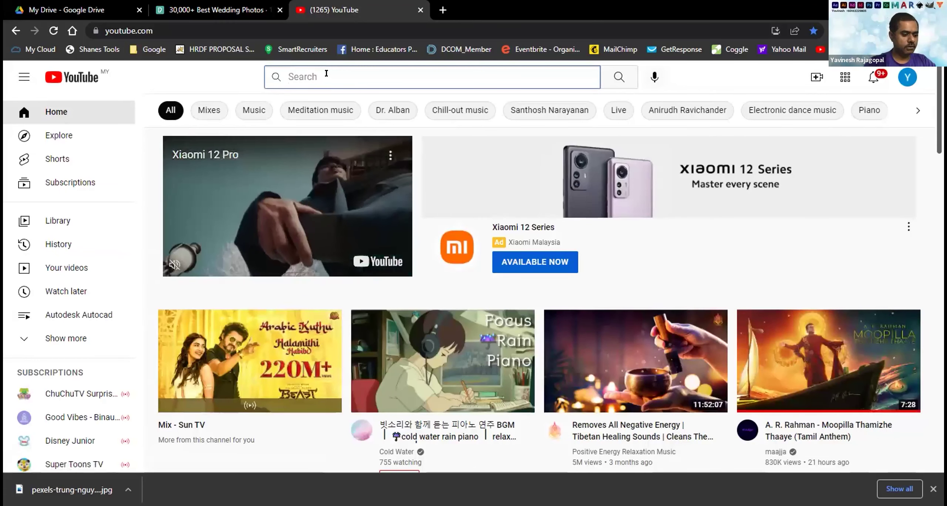
text(fog o)
text(verlay)
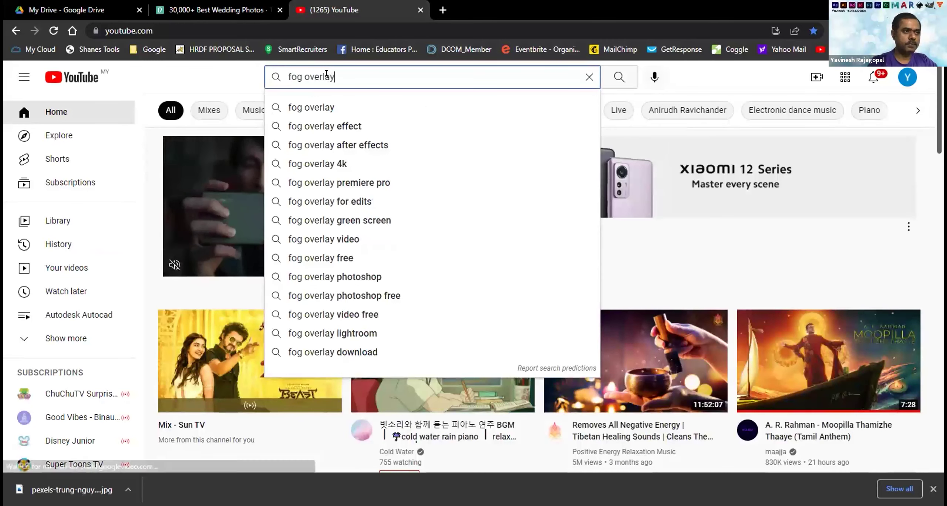
key(Return)
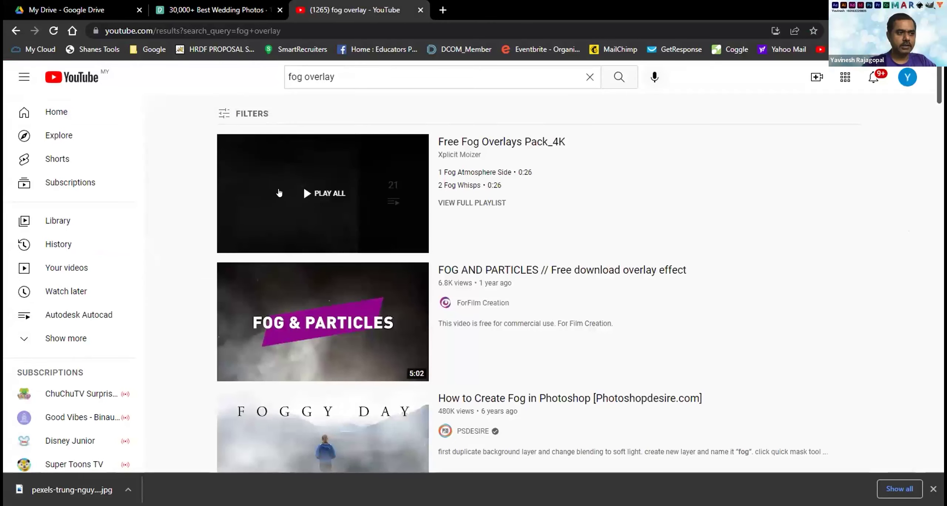
Play '7 Ground Fog Thick Slow' from the Free Fog Overlays Pack_4K playlist.
click(279, 192)
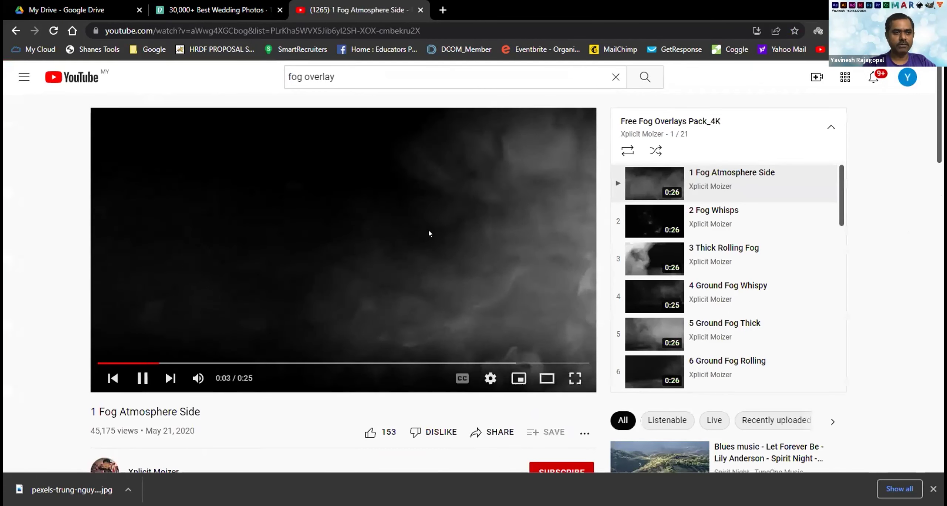
scroll(629, 266, down, 5)
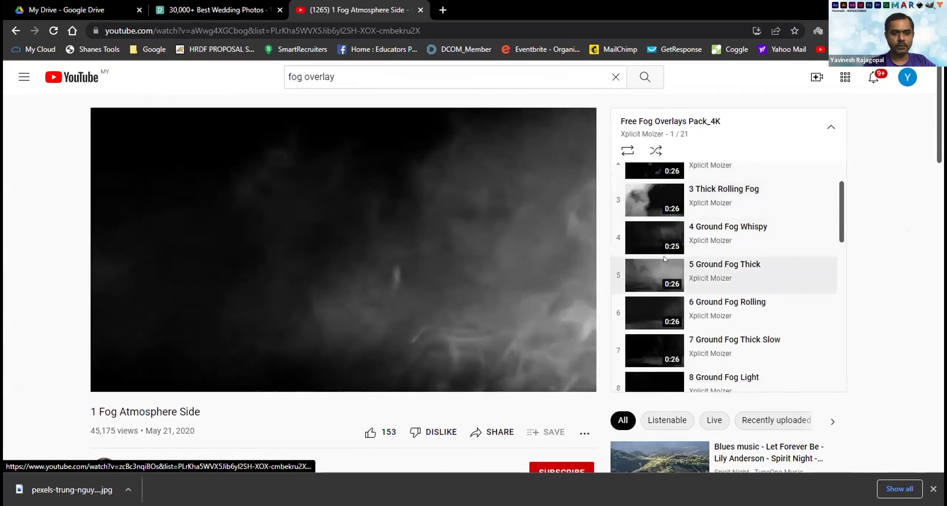
click(642, 239)
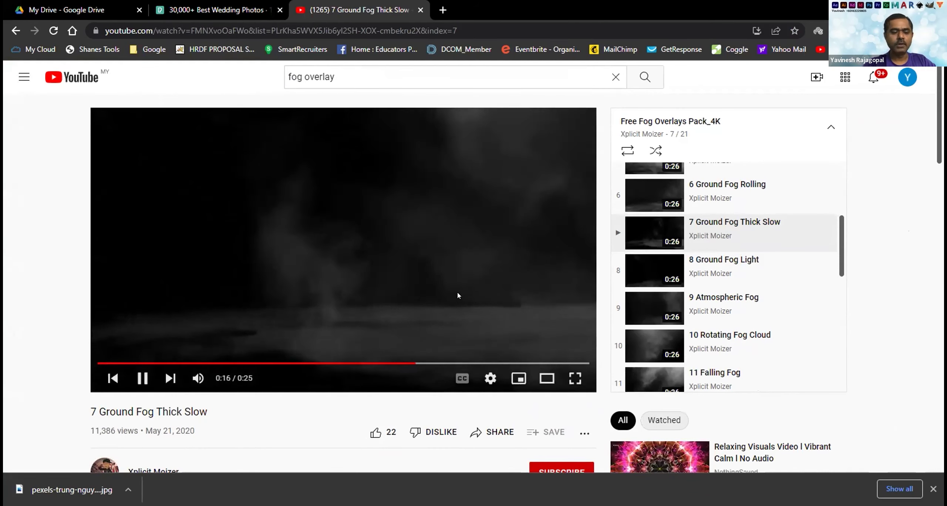
Prefix the video URL with 'ss' and download the clip as MP4 720 from SaveFrom.net.
click(130, 32)
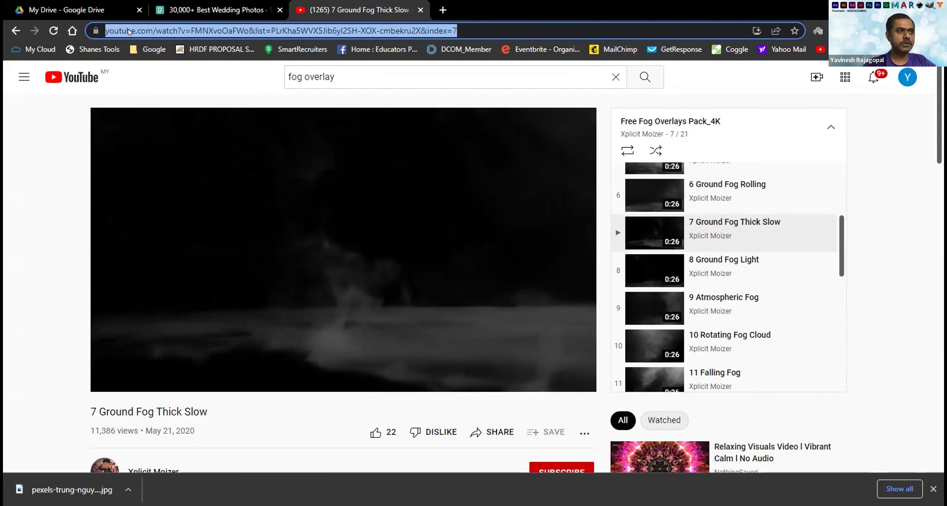
click(130, 31)
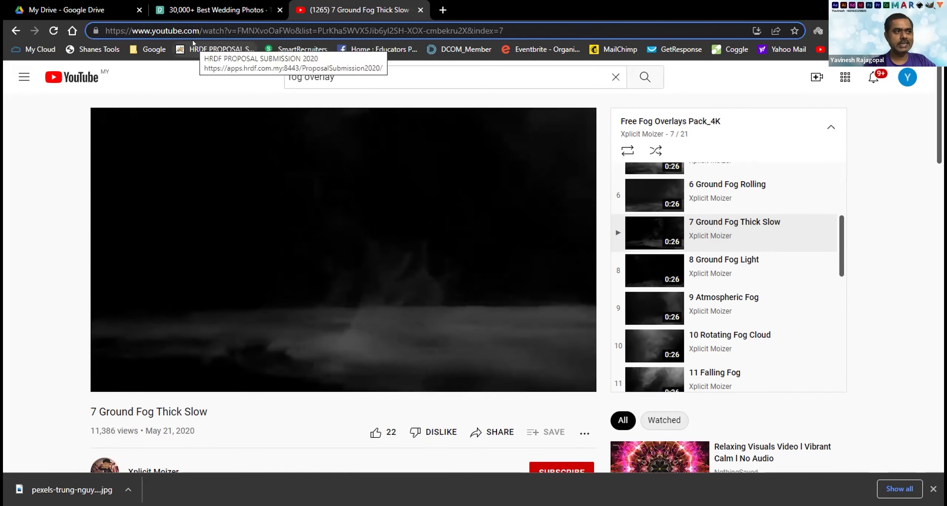
text(ss)
key(Return)
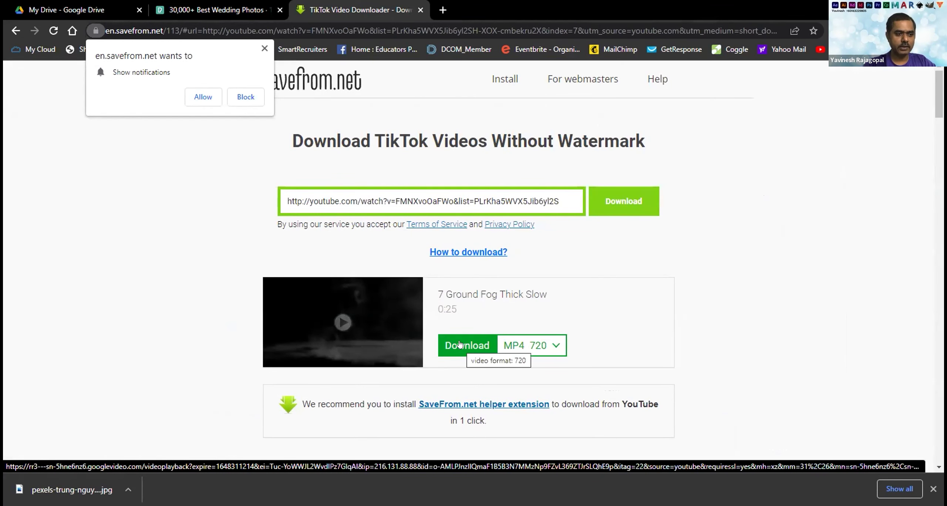
click(459, 344)
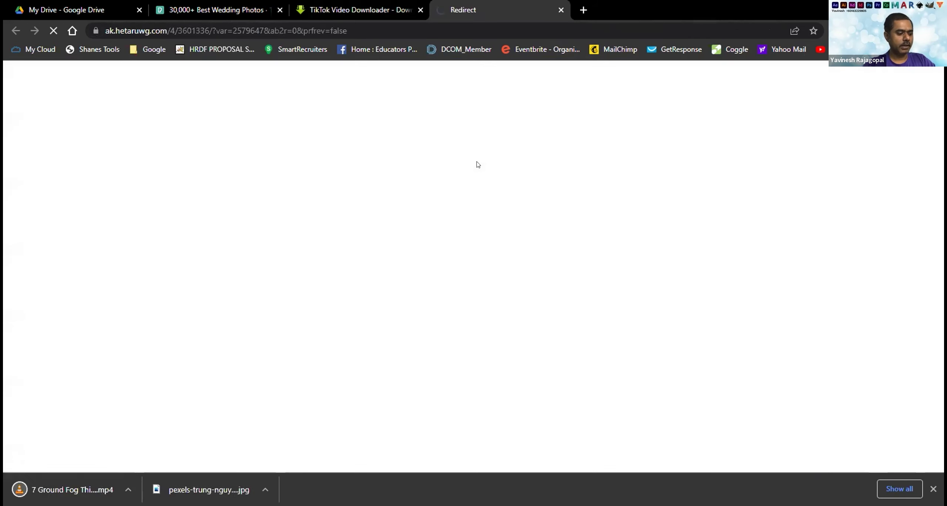
key(ctrl+w)
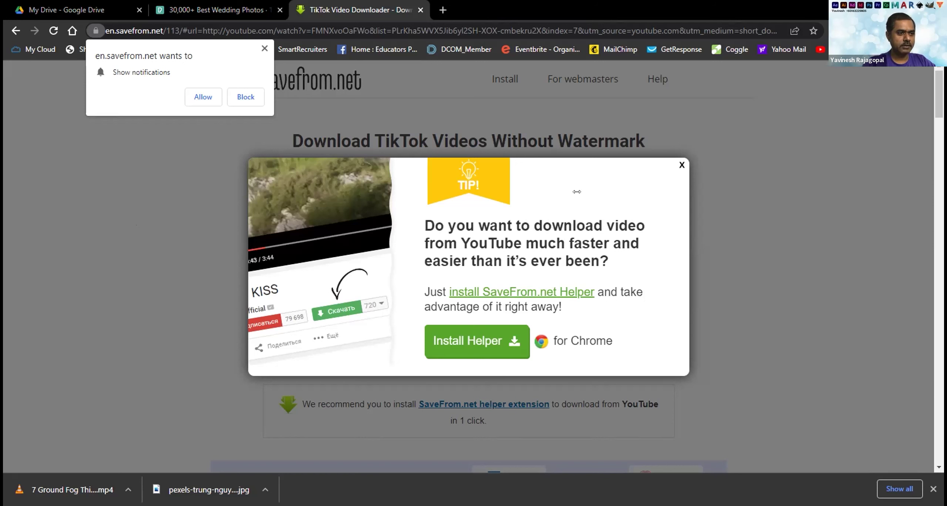
Open freepik.com in a new browser tab.
click(101, 252)
key(ctrl+t)
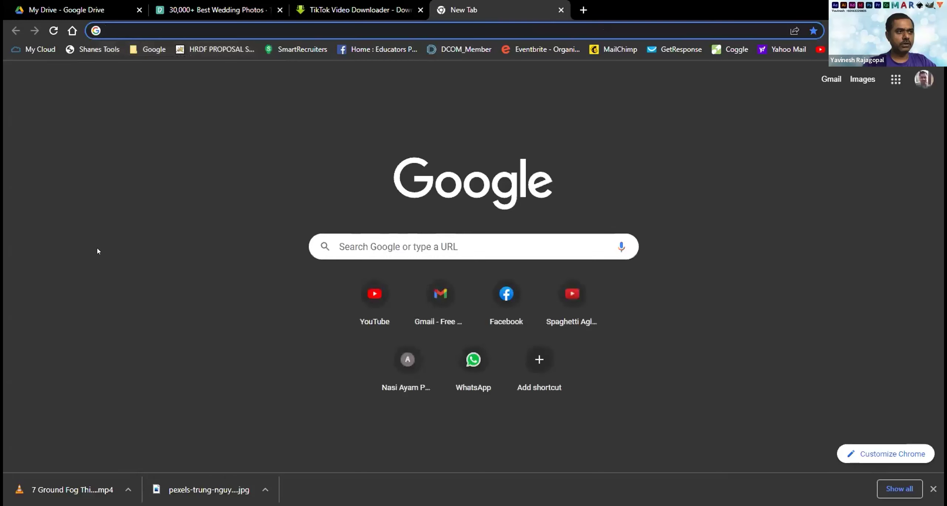
text(freep)
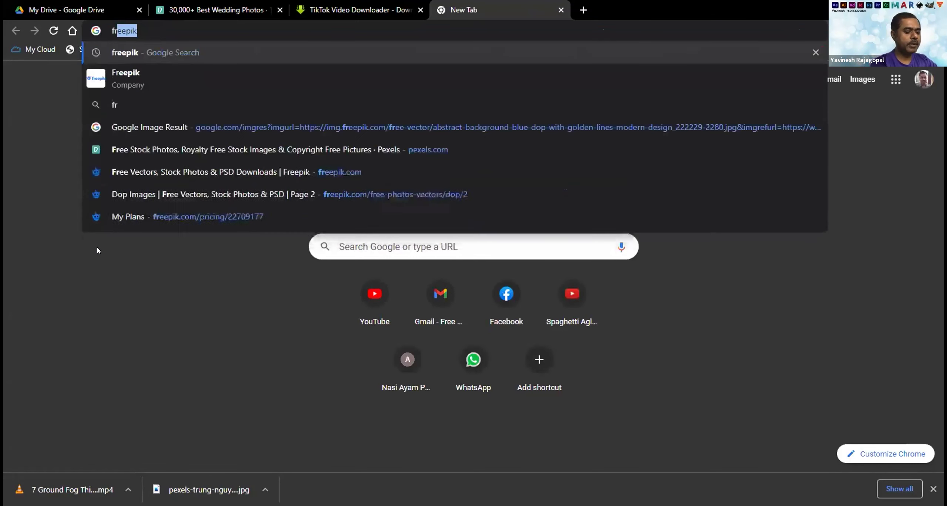
text(ik.com)
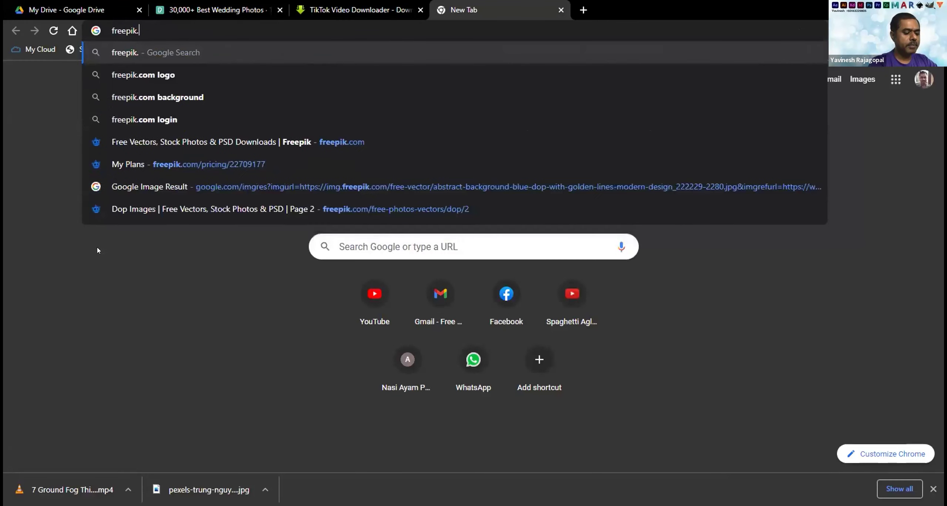
key(Return)
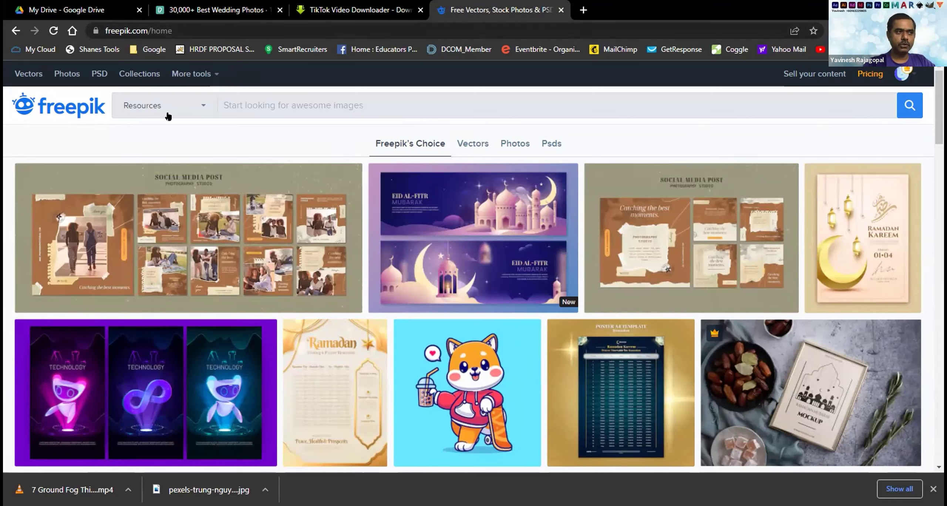
Filter Freepik resources to Free Psd files.
click(200, 107)
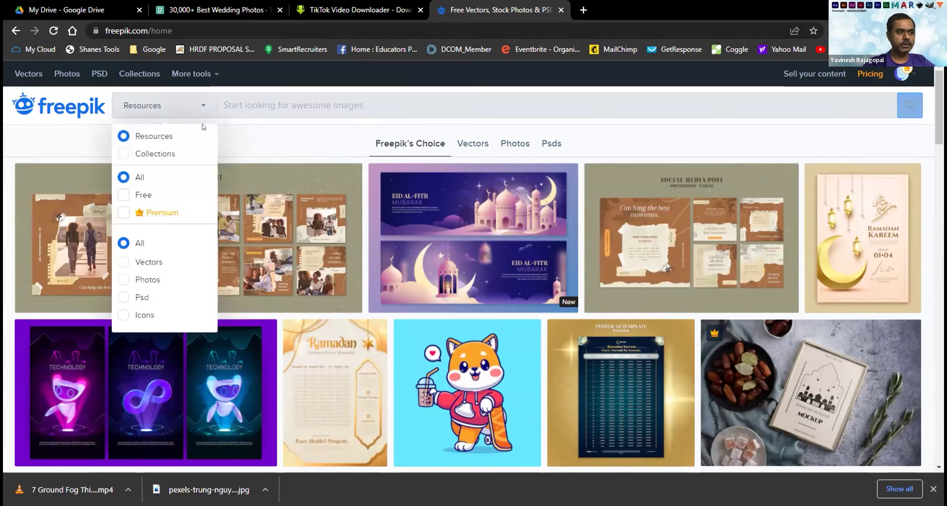
click(124, 195)
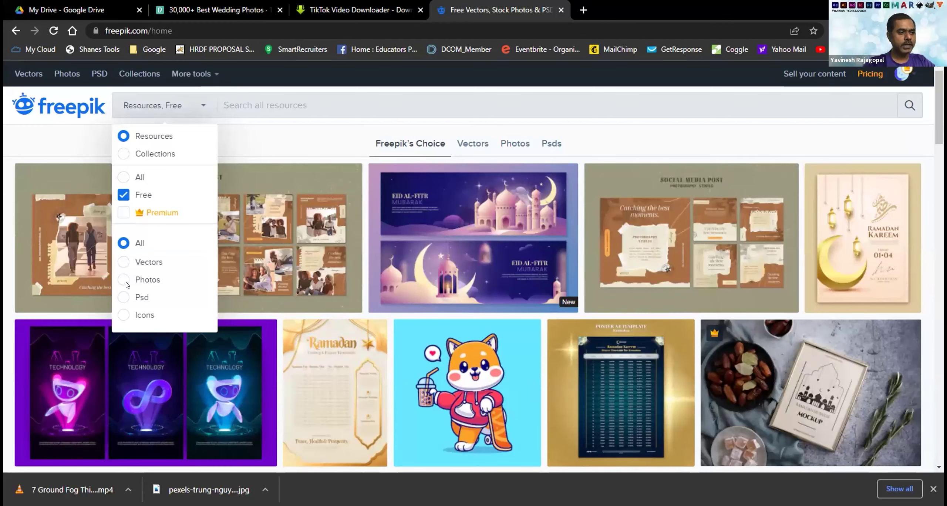
click(123, 298)
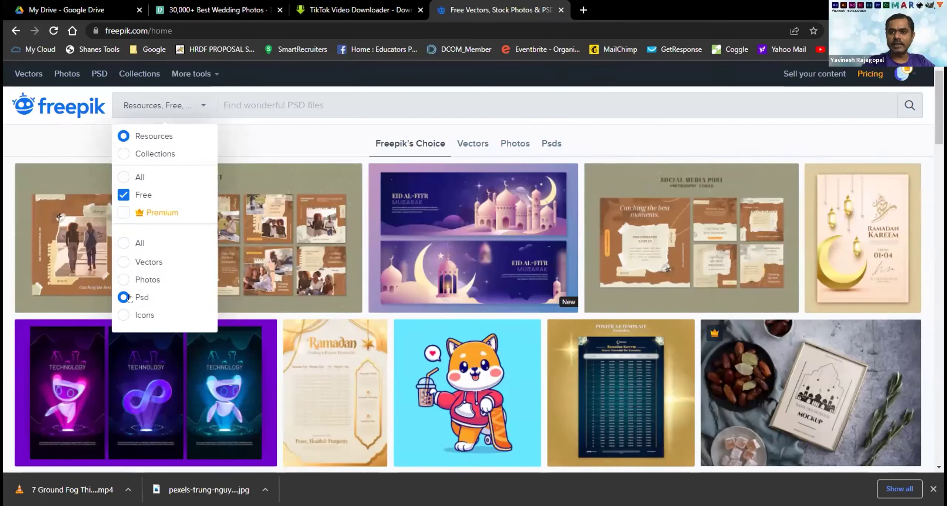
click(134, 262)
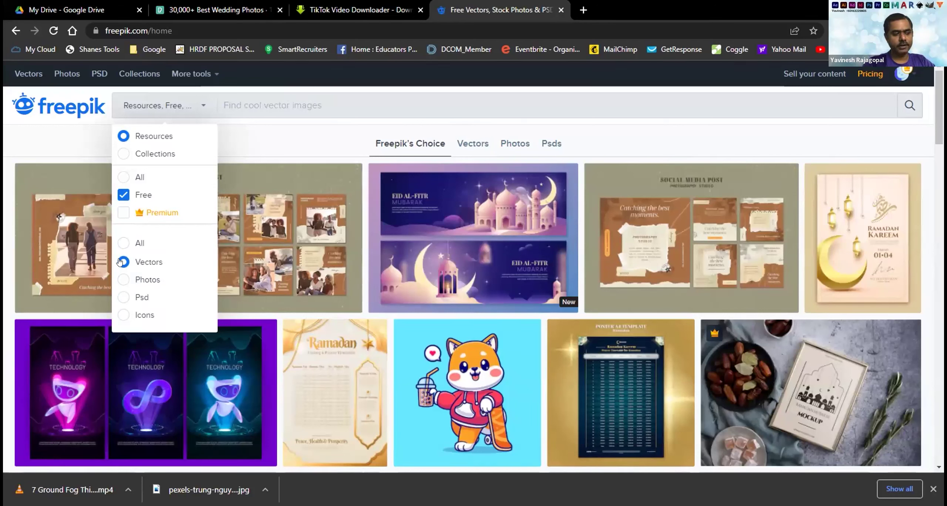
click(124, 298)
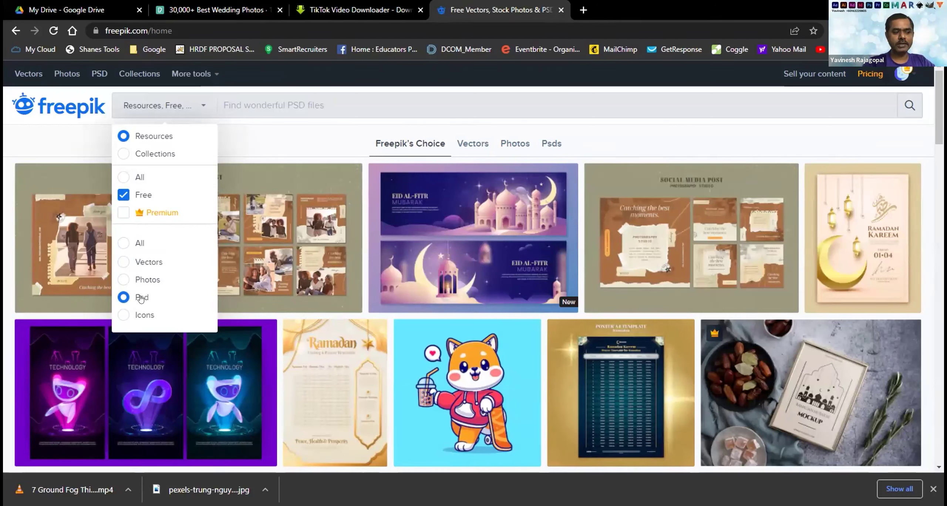
click(342, 94)
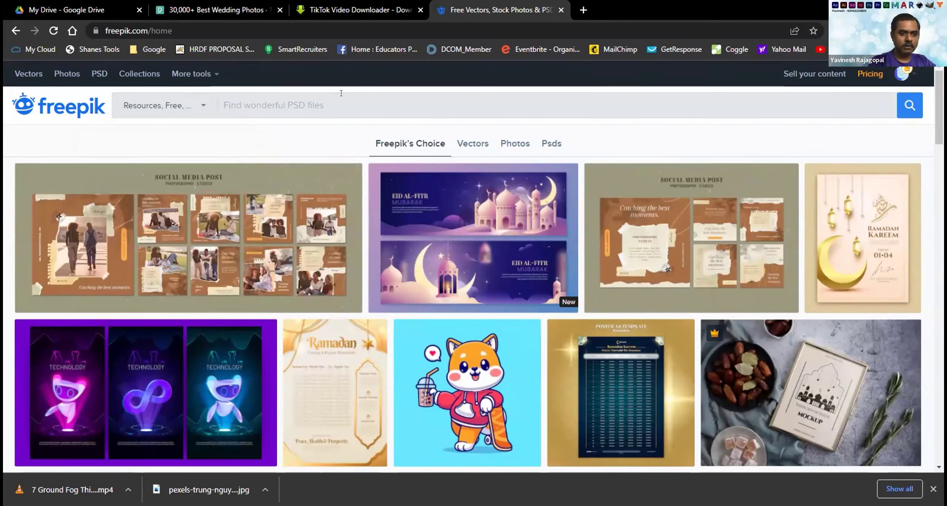
Search Freepik for 'background' and browse the results.
text(backgroun)
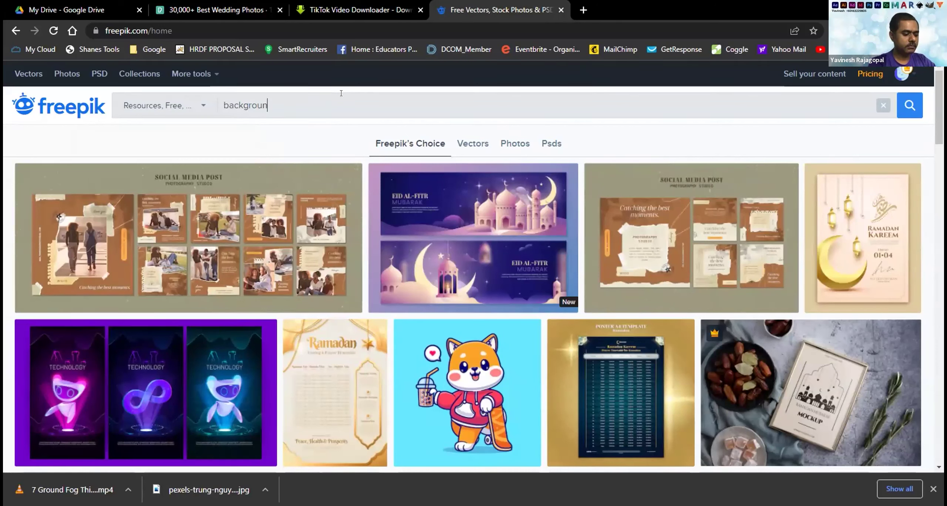
text(d)
key(Return)
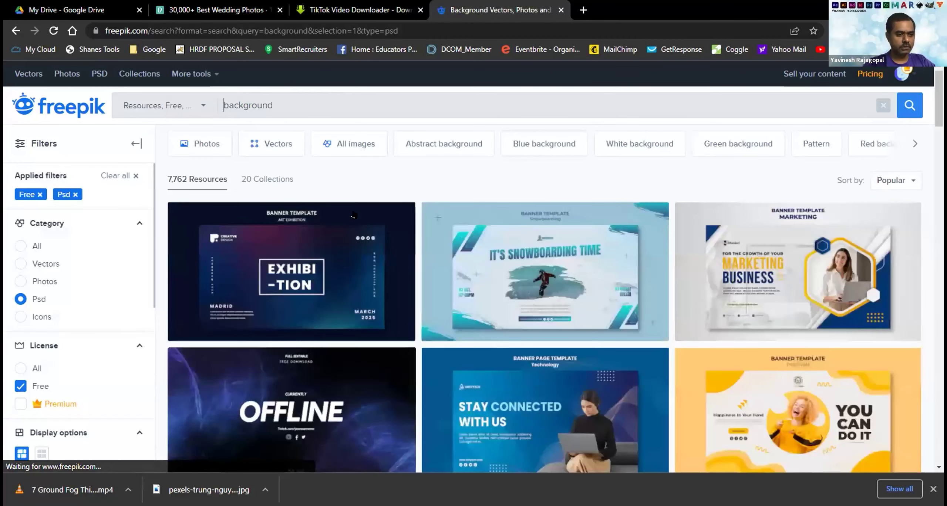
scroll(353, 216, down, 5)
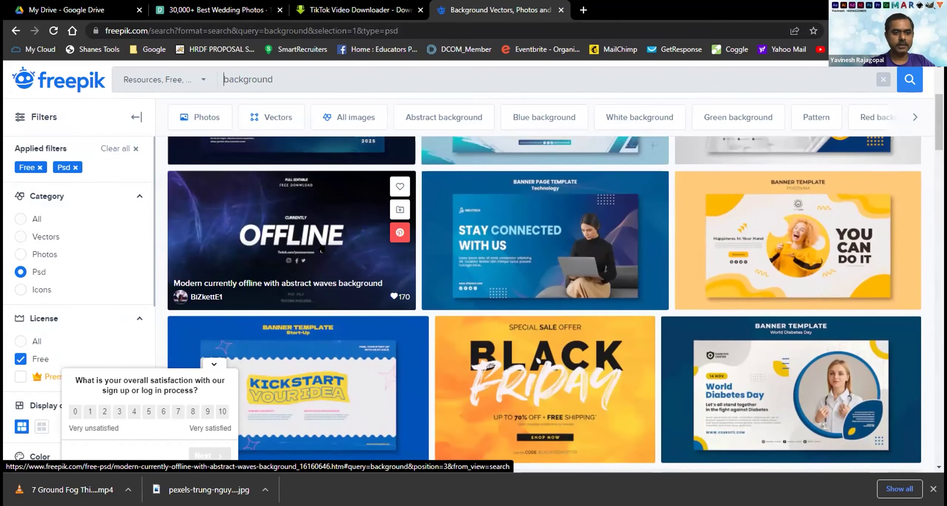
scroll(321, 248, down, 3)
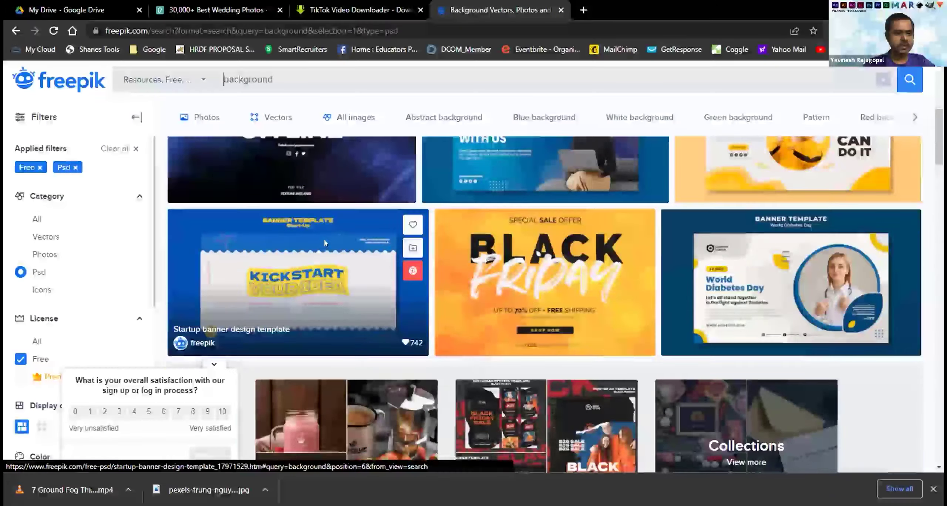
scroll(324, 243, down, 5)
scroll(376, 308, up, 7)
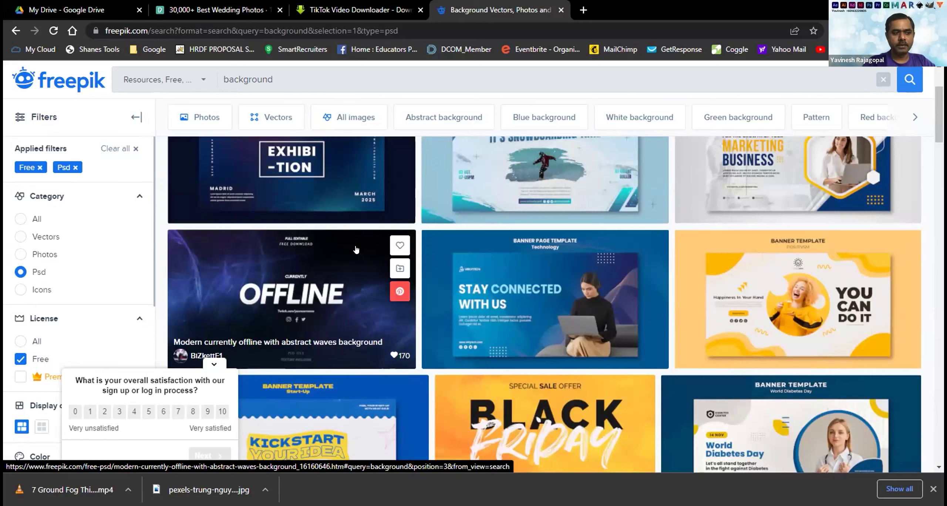
Download the OFFLINE abstract waves background PSD and return to the results.
click(338, 255)
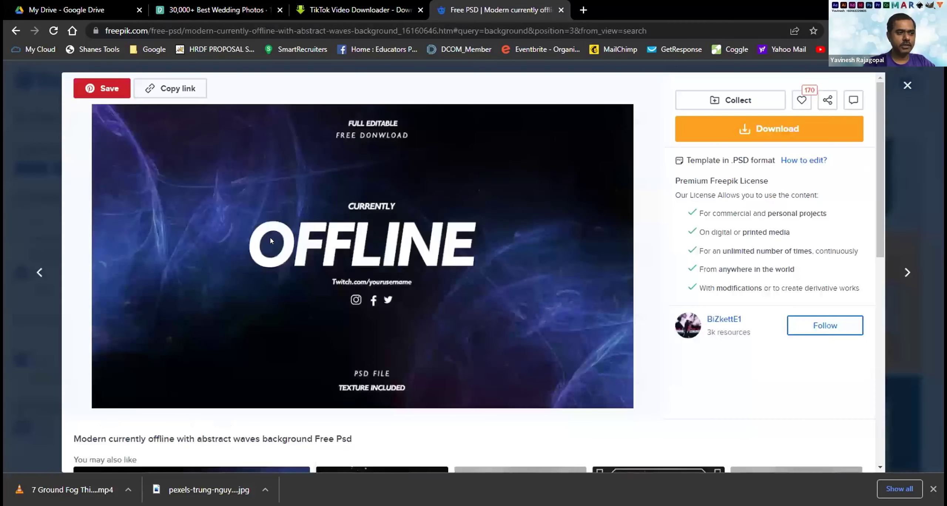
click(740, 129)
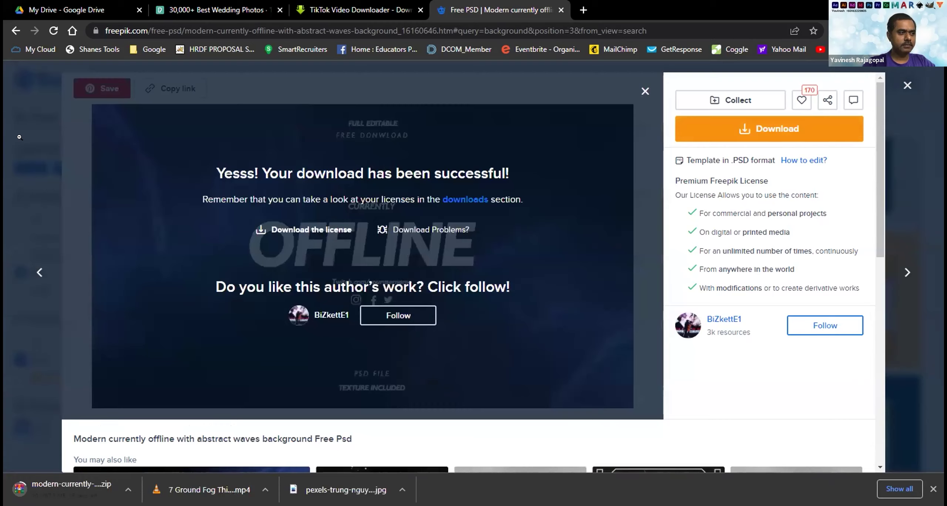
click(23, 137)
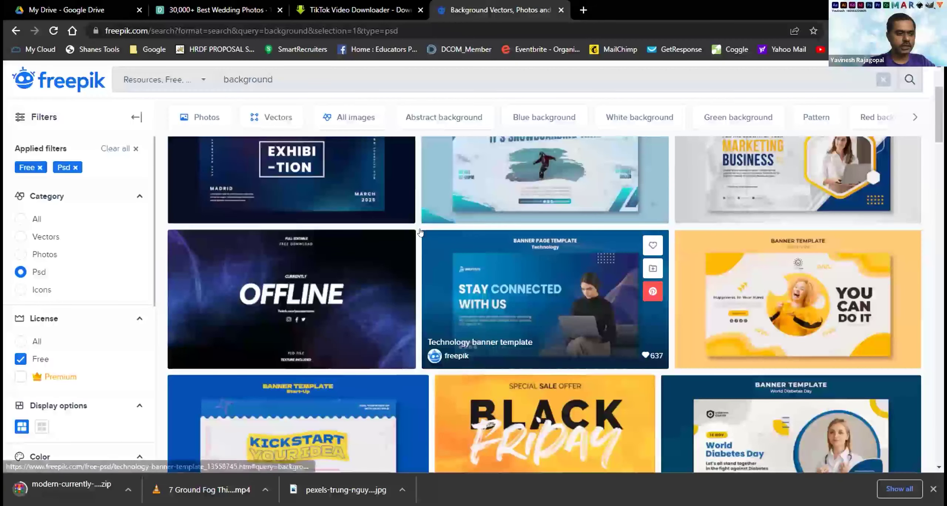
Search Freepik for 'stars' and open the Square purple and pink galaxy abstract background.
scroll(258, 158, up, 3)
click(210, 108)
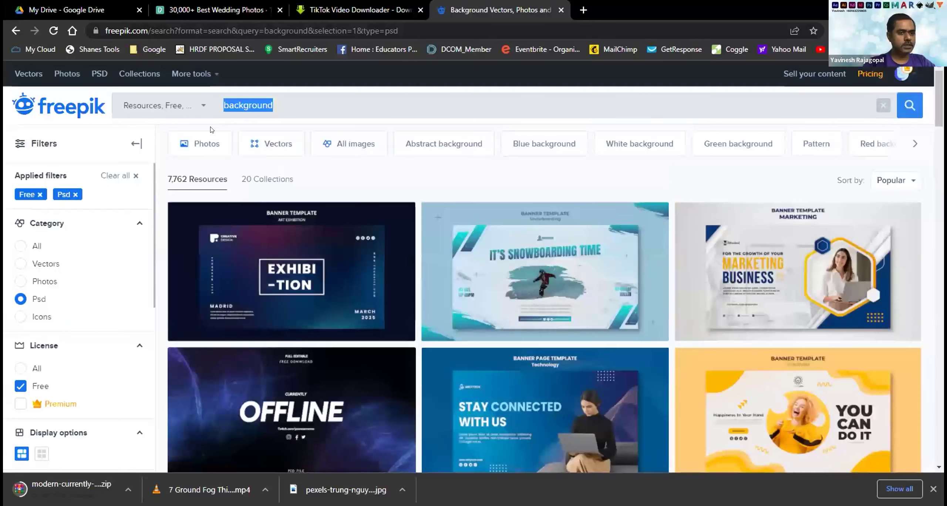
text(stars)
key(Return)
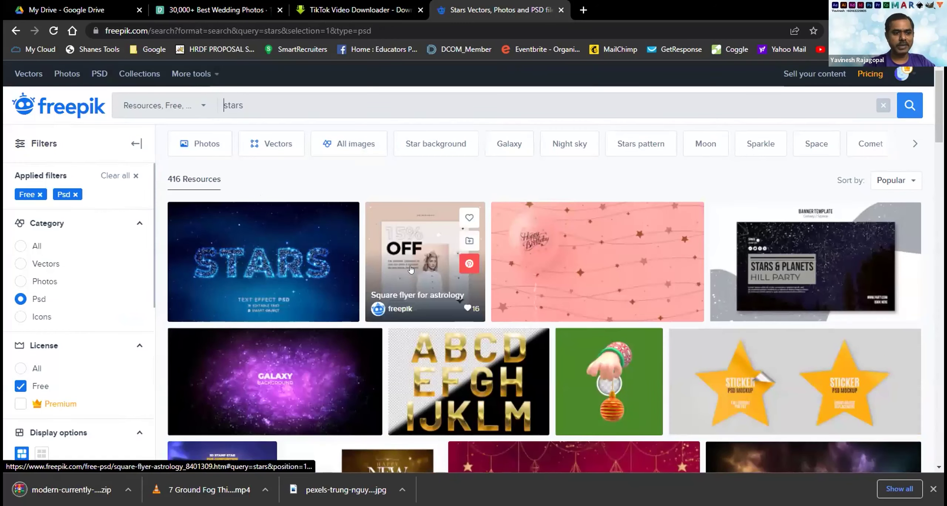
scroll(411, 269, down, 2)
scroll(411, 269, down, 5)
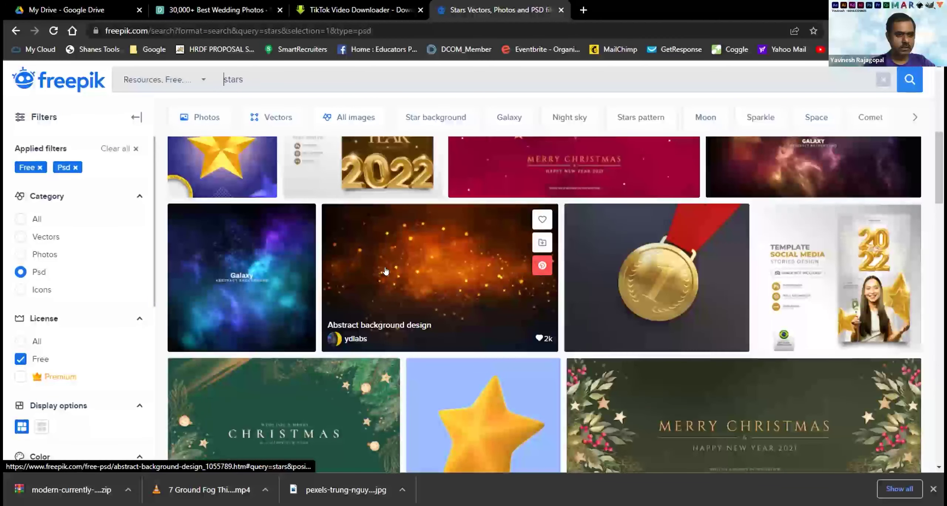
scroll(385, 272, down, 10)
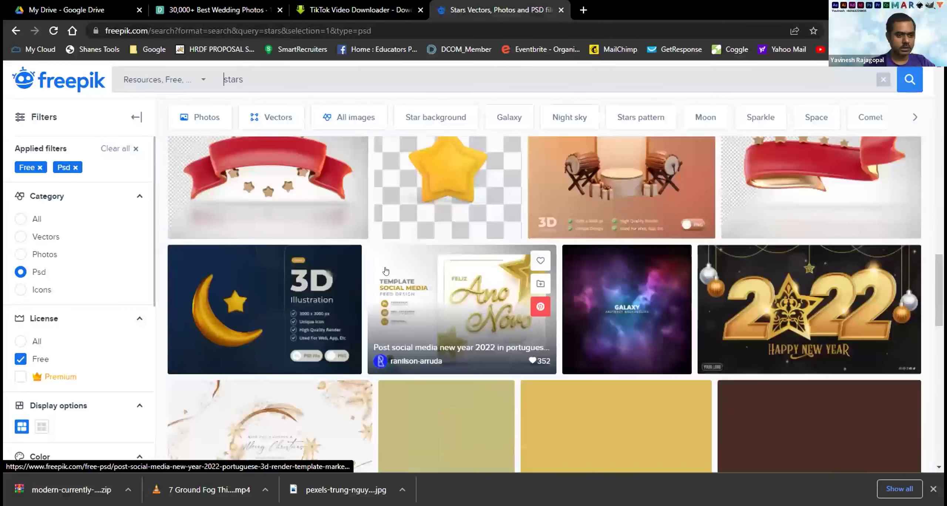
click(600, 287)
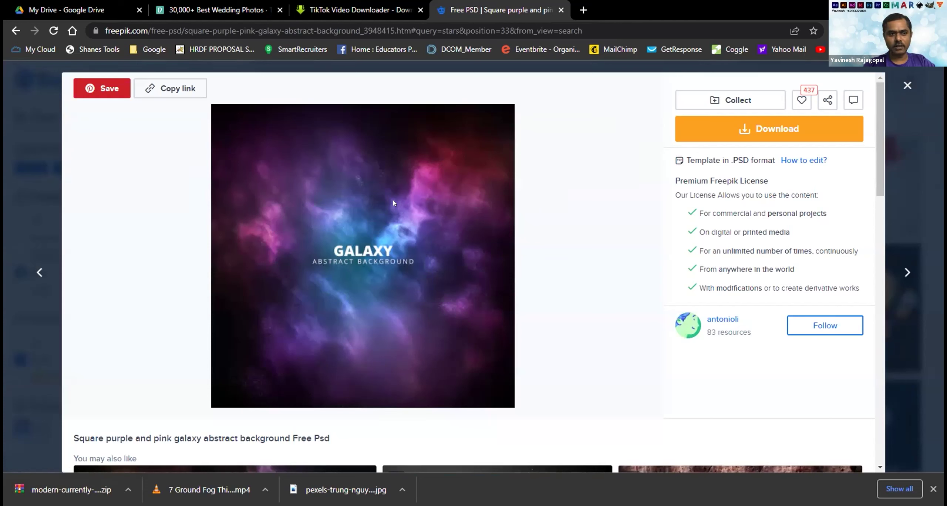
Download the galaxy abstract background PSD as a zip.
click(735, 129)
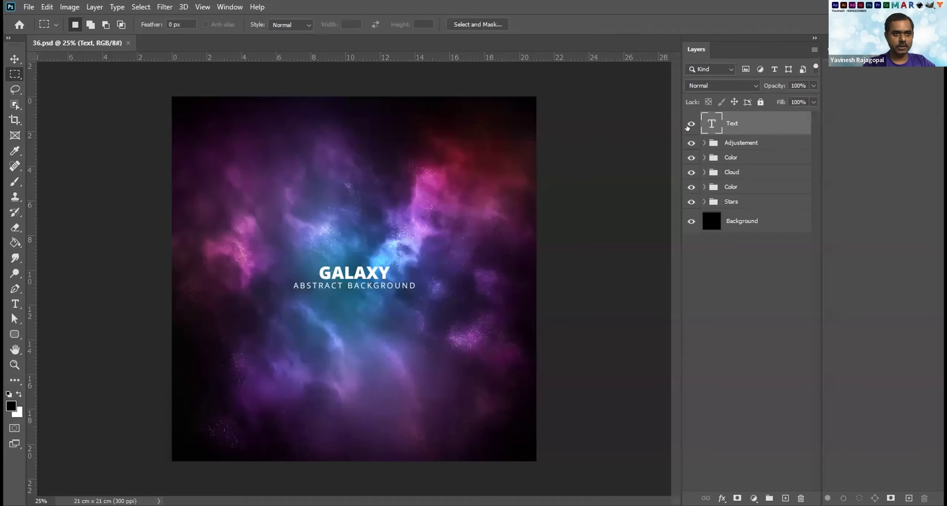
Hide the GALAXY text and toggle the Adjustement group to compare its effect.
click(689, 125)
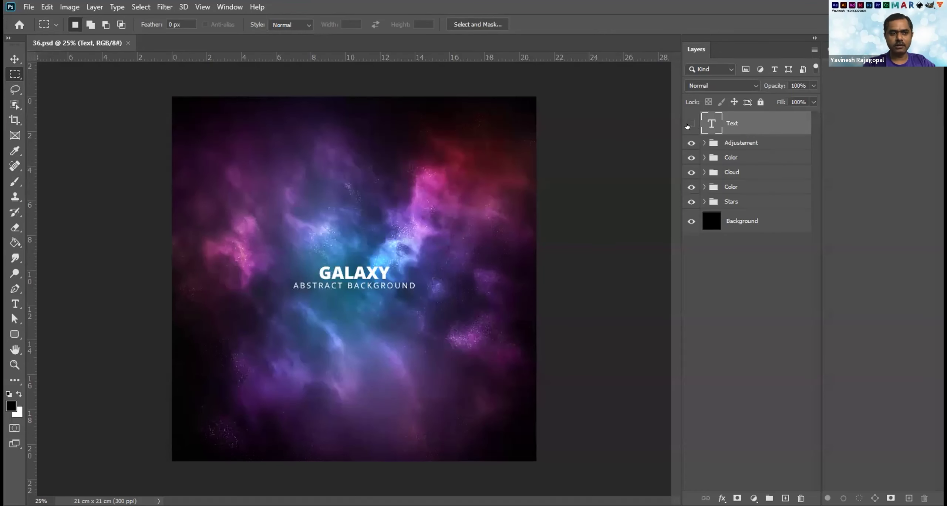
click(687, 142)
click(687, 141)
click(687, 141)
click(686, 142)
click(686, 141)
click(686, 142)
click(687, 142)
click(686, 158)
Toggle the upper Color and Cloud groups on and off to compare their effects.
click(687, 157)
click(686, 158)
click(687, 158)
click(686, 157)
click(687, 157)
click(686, 158)
click(686, 158)
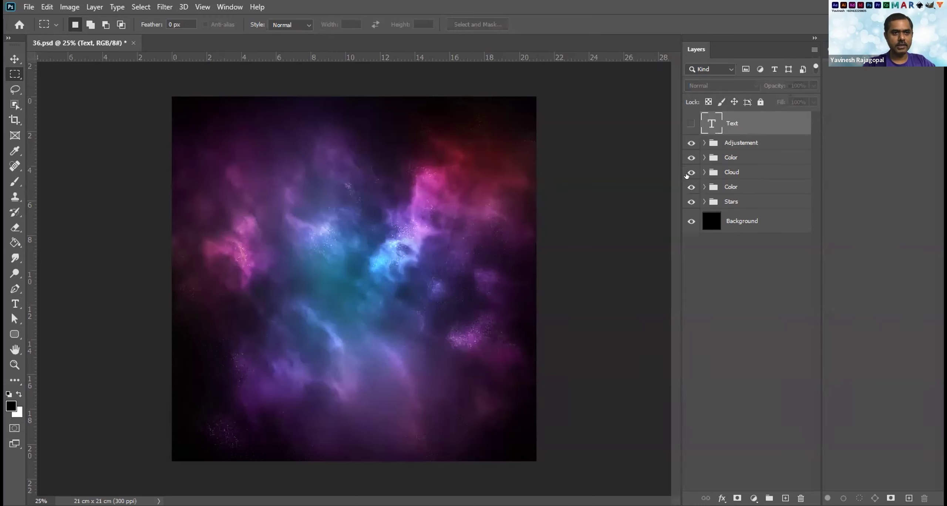
click(687, 172)
click(687, 172)
click(687, 173)
click(688, 172)
Compare the lower Color group, inspect its Layer 4, then collapse it.
click(688, 186)
click(688, 187)
click(688, 187)
click(687, 187)
click(704, 187)
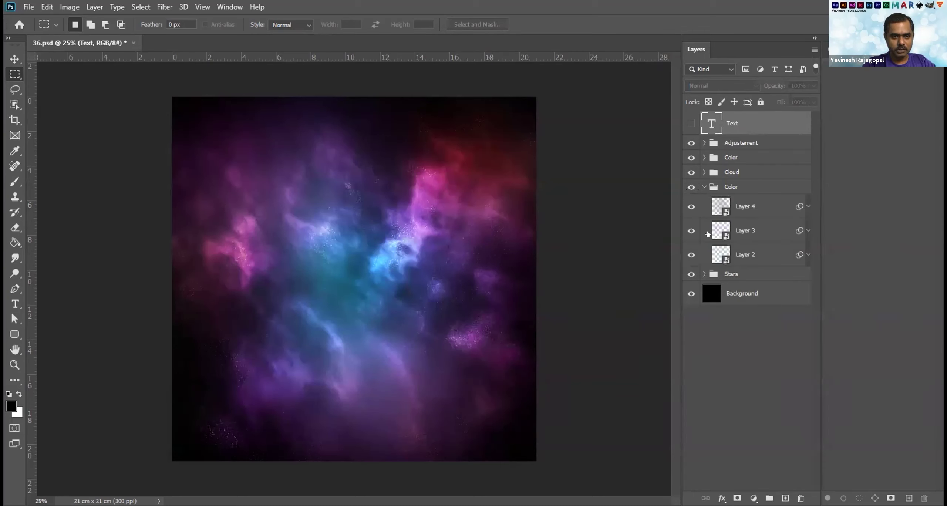
click(687, 206)
click(687, 206)
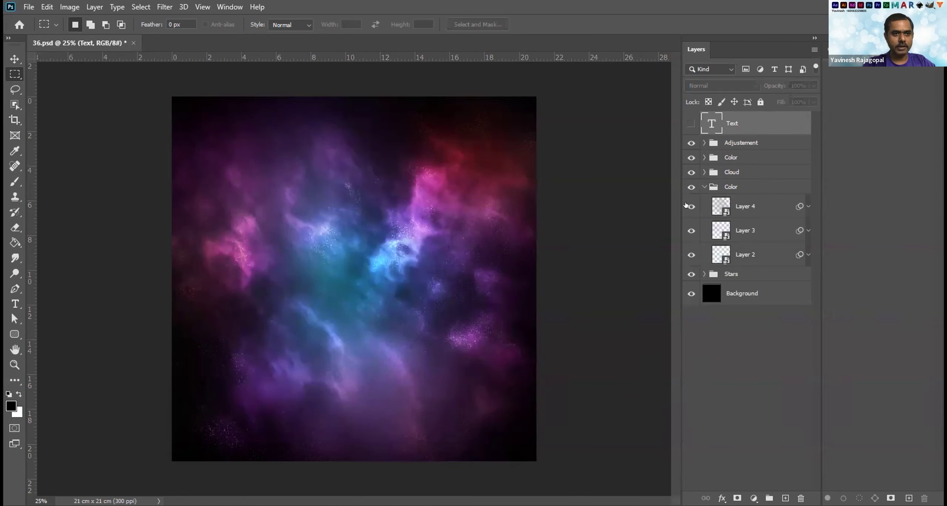
click(697, 187)
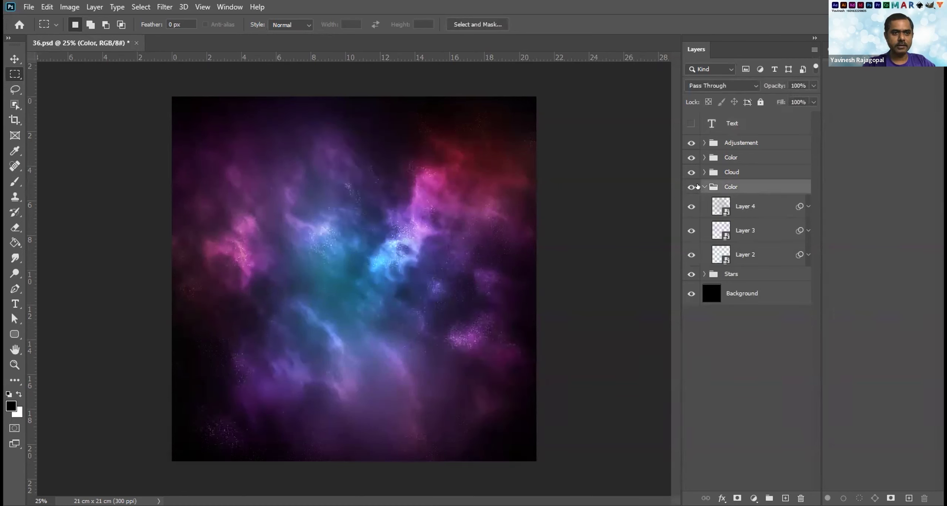
click(704, 187)
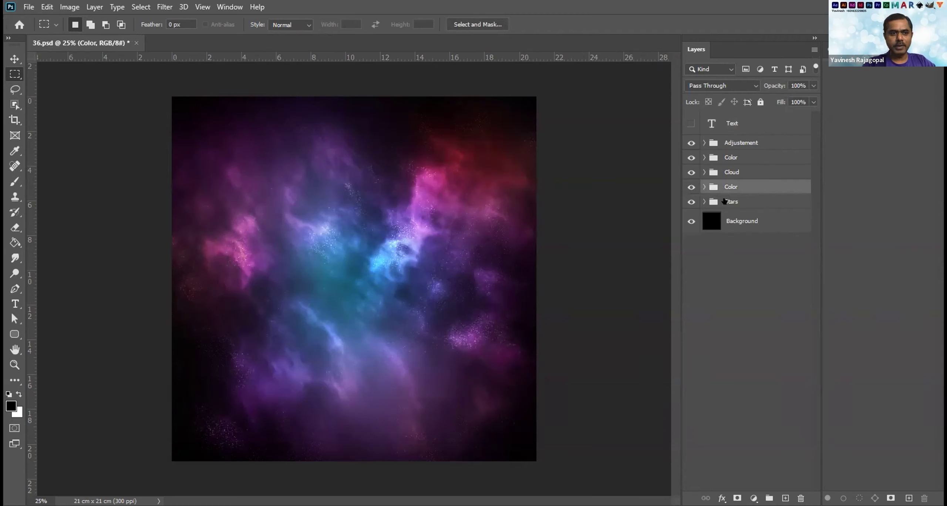
Toggle the Stars group to compare, then expand and collapse the Adjustement group.
click(686, 203)
click(686, 203)
click(686, 204)
click(686, 203)
click(686, 203)
click(686, 203)
click(717, 142)
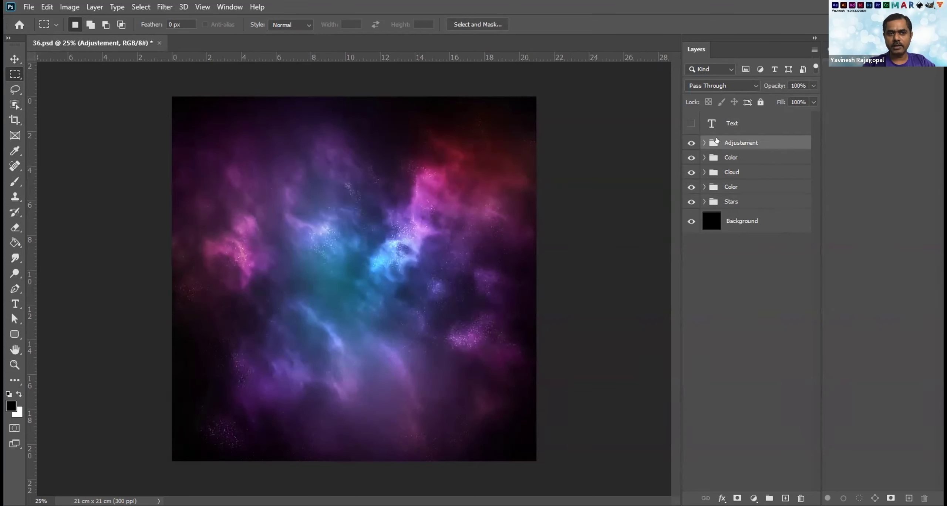
click(704, 143)
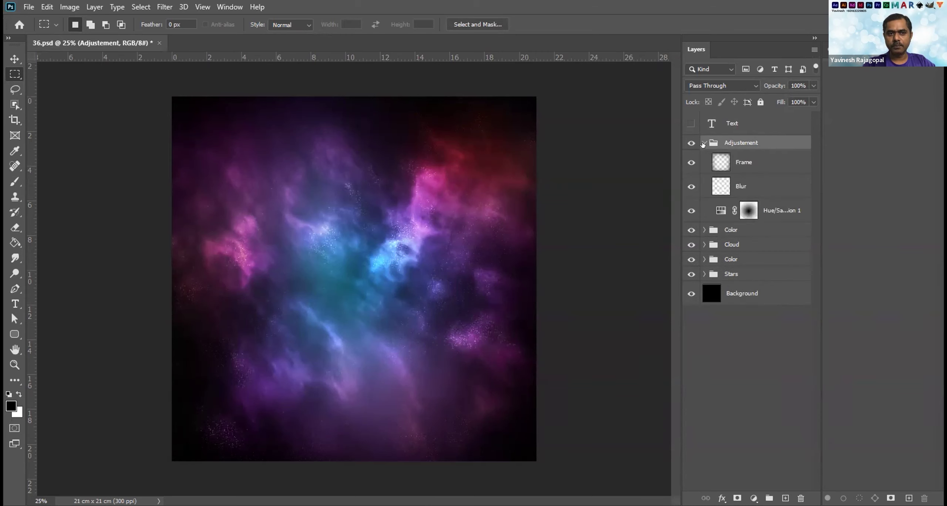
click(704, 144)
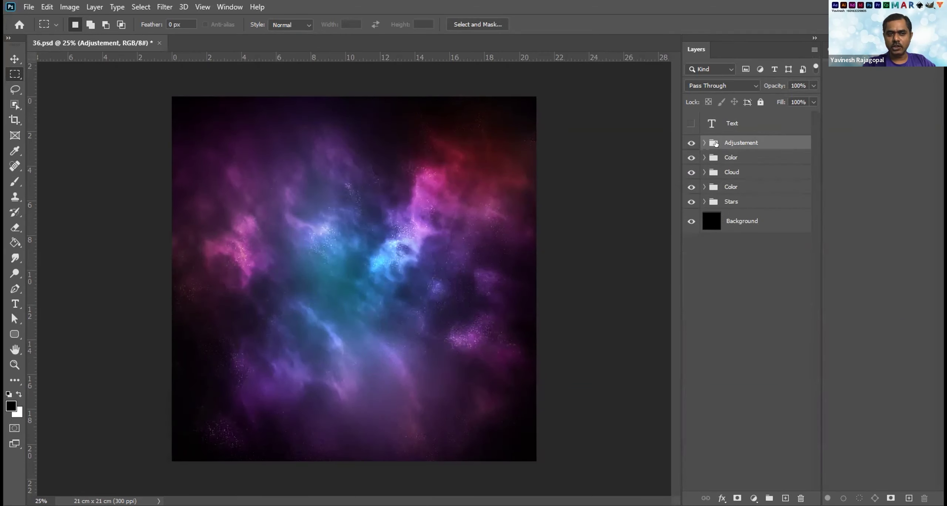
Merge the Adjustement group into one layer blended as Darker Color.
right_click(777, 144)
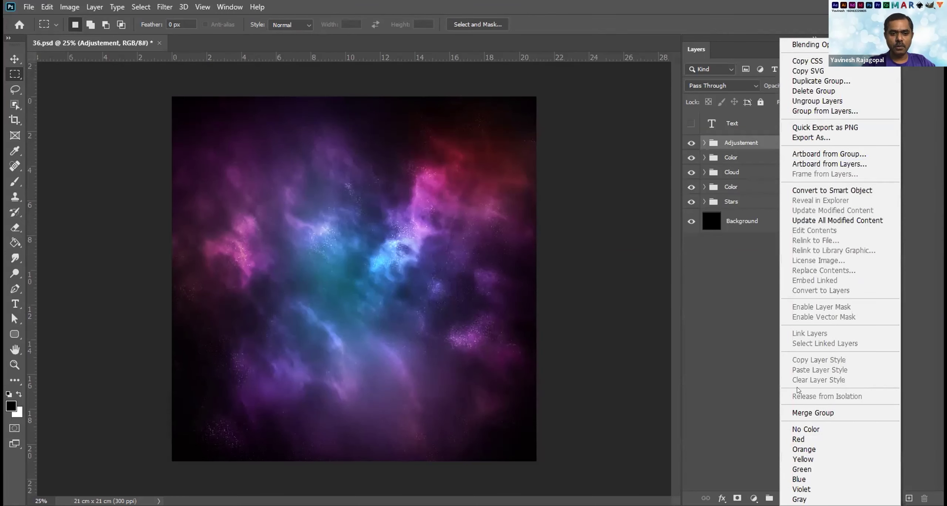
click(805, 413)
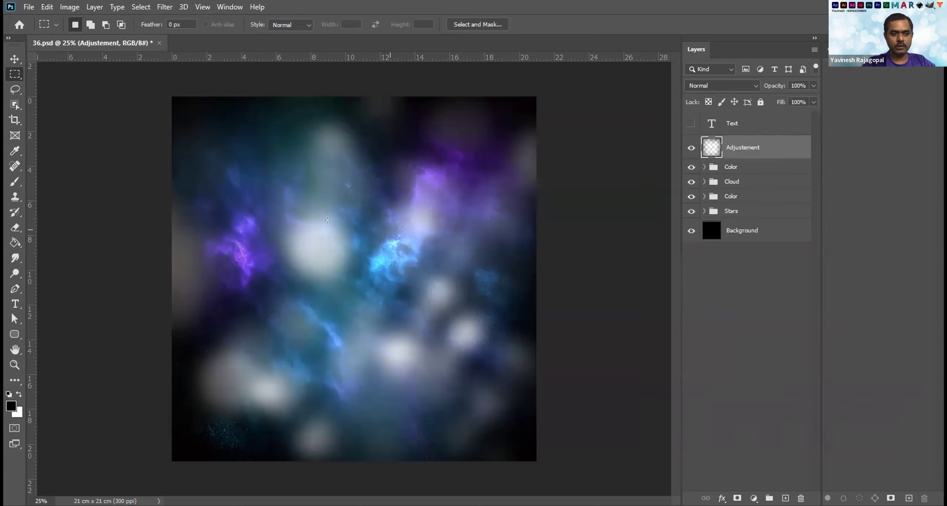
click(709, 82)
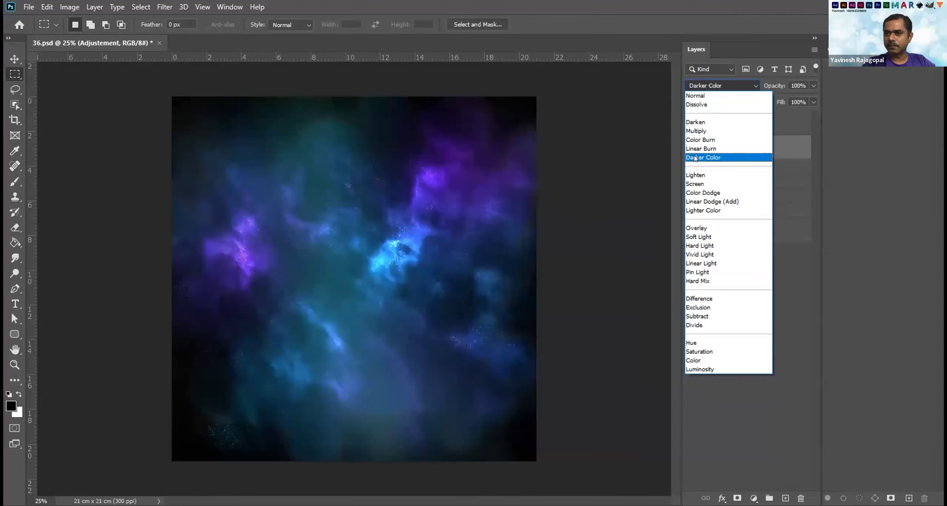
click(695, 158)
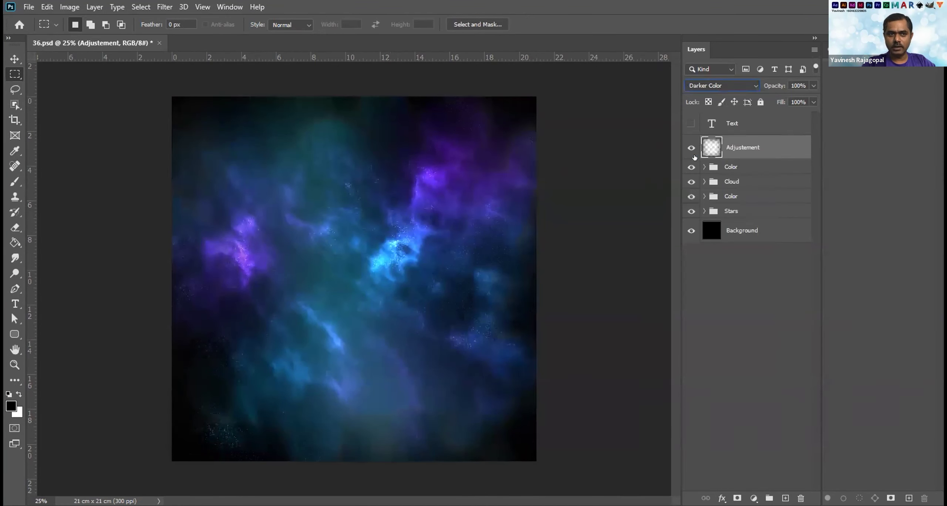
Merge the upper Color group into one Soft Light layer, then compare the Cloud group.
click(752, 166)
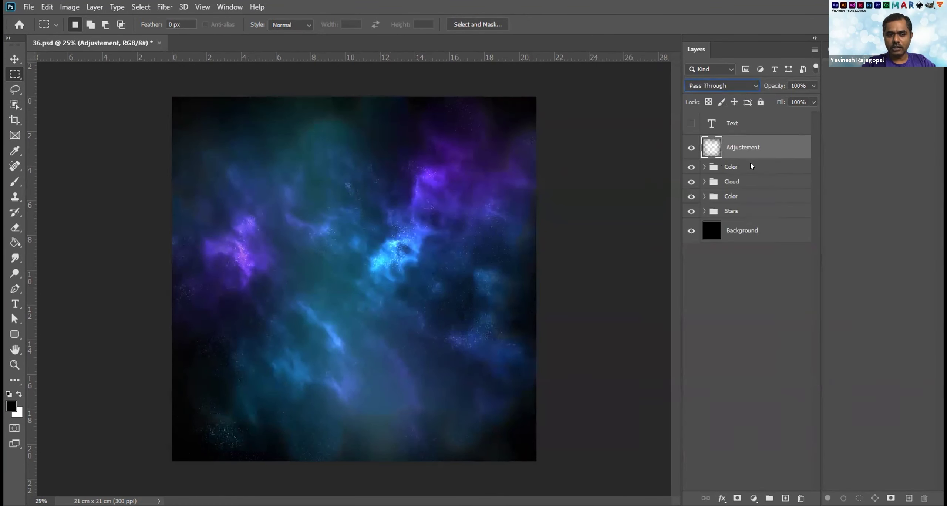
right_click(751, 166)
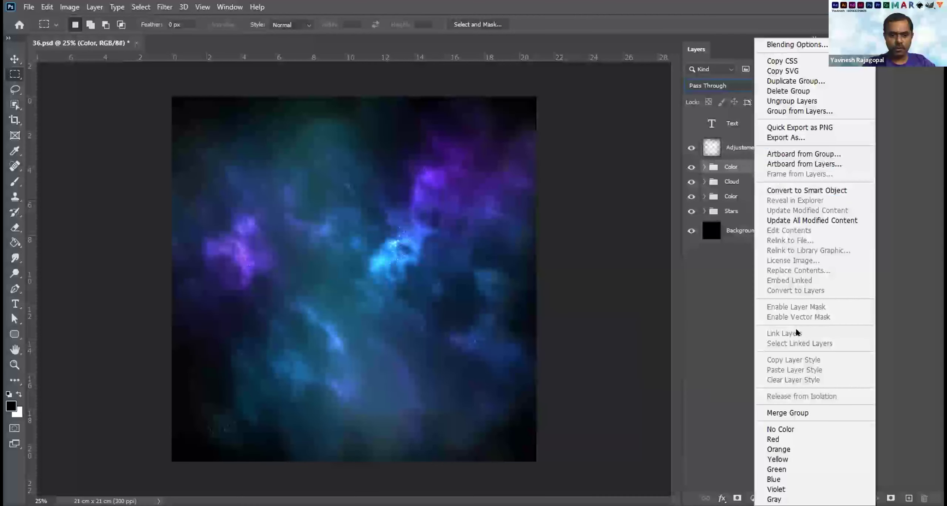
click(779, 413)
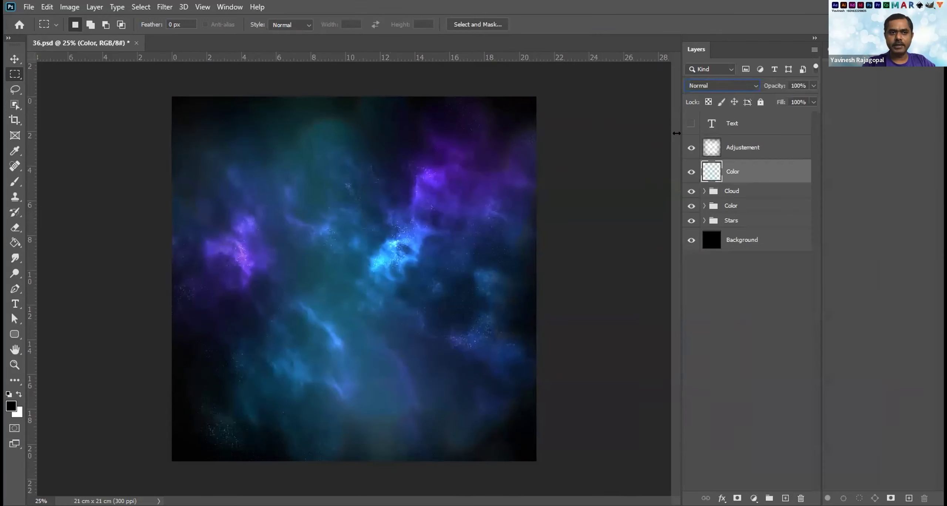
click(705, 85)
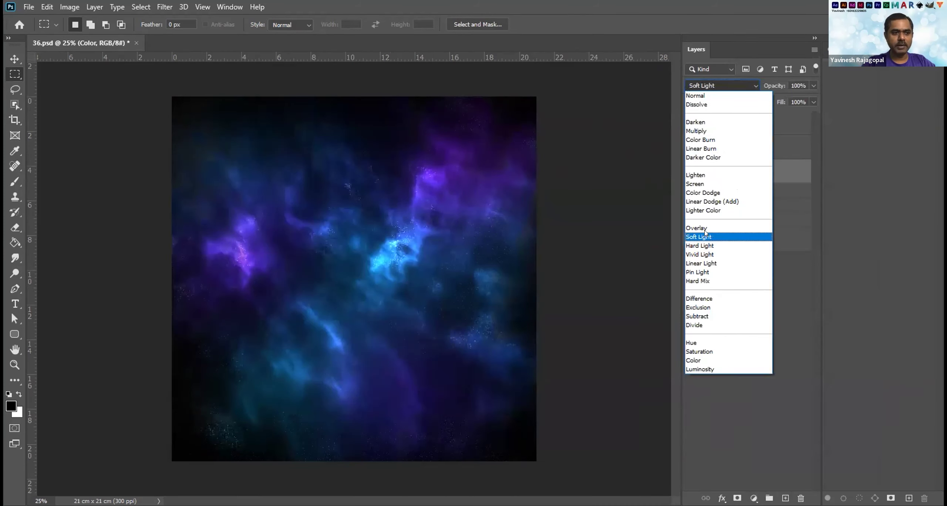
click(706, 237)
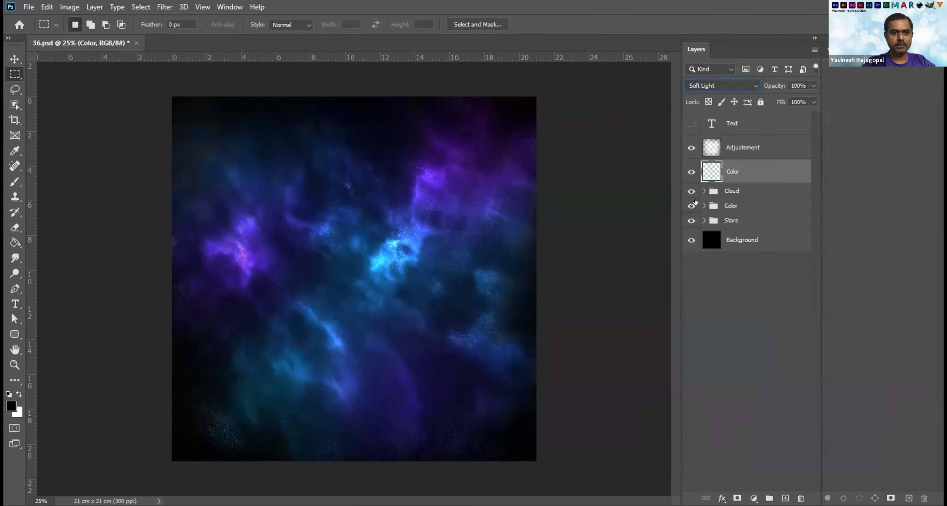
click(720, 191)
click(691, 192)
click(691, 191)
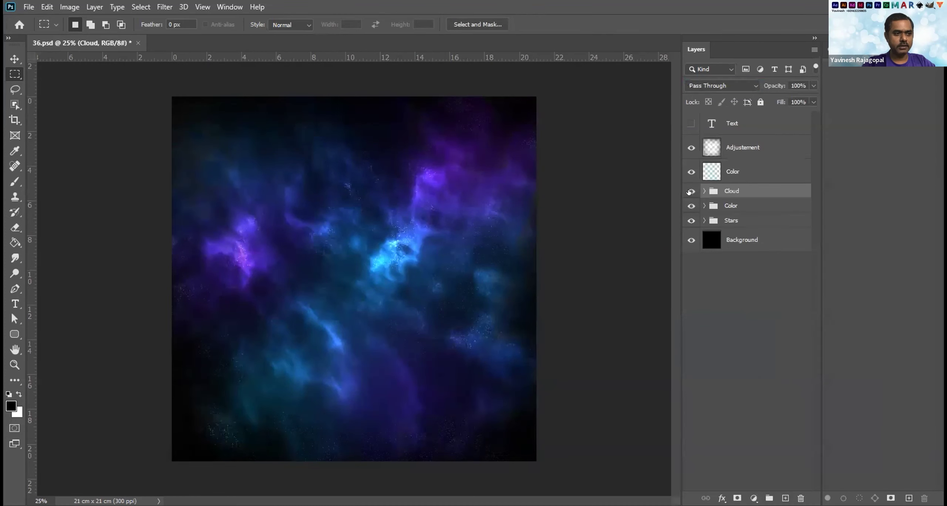
Merge the Cloud group into one layer and set it to Color Dodge blending.
right_click(746, 192)
click(777, 411)
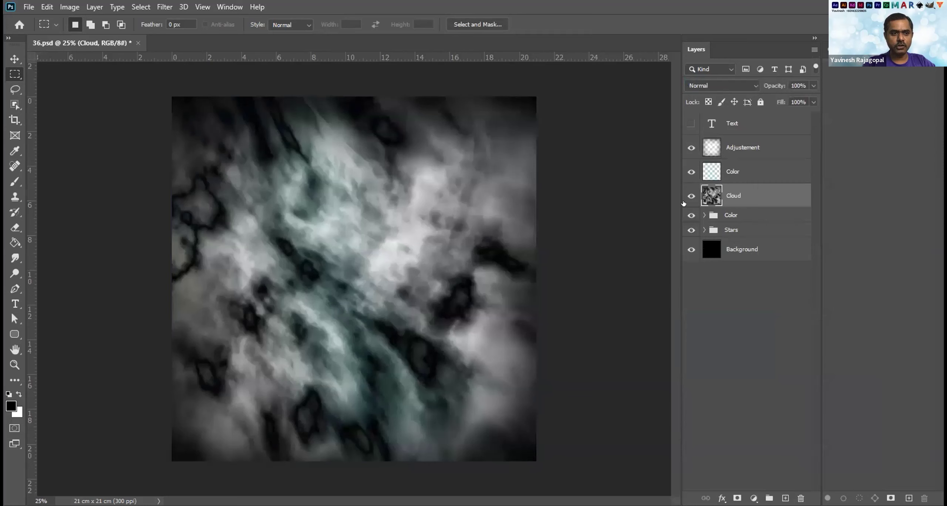
click(712, 85)
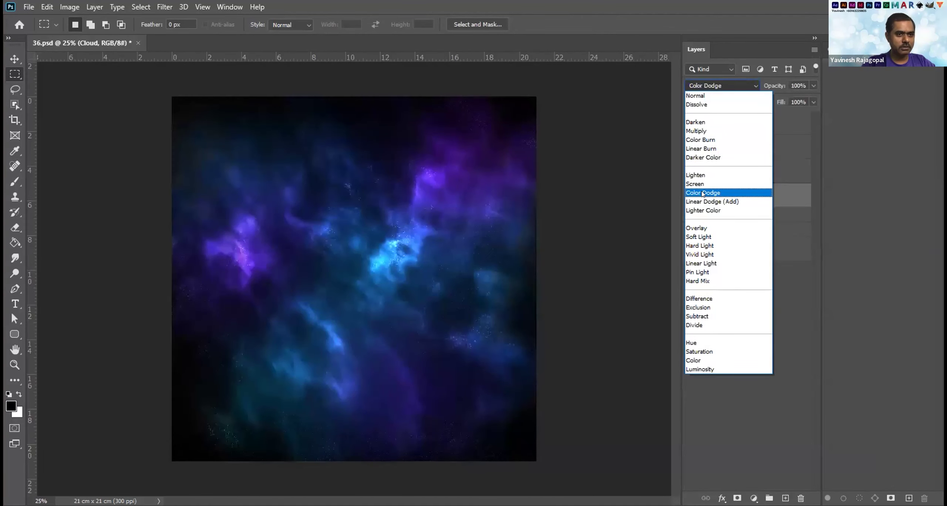
click(703, 193)
click(690, 195)
click(690, 195)
Merge the lower Color group into one layer and set it to Linear Dodge (Add).
click(703, 215)
click(691, 216)
click(690, 215)
click(690, 216)
click(690, 216)
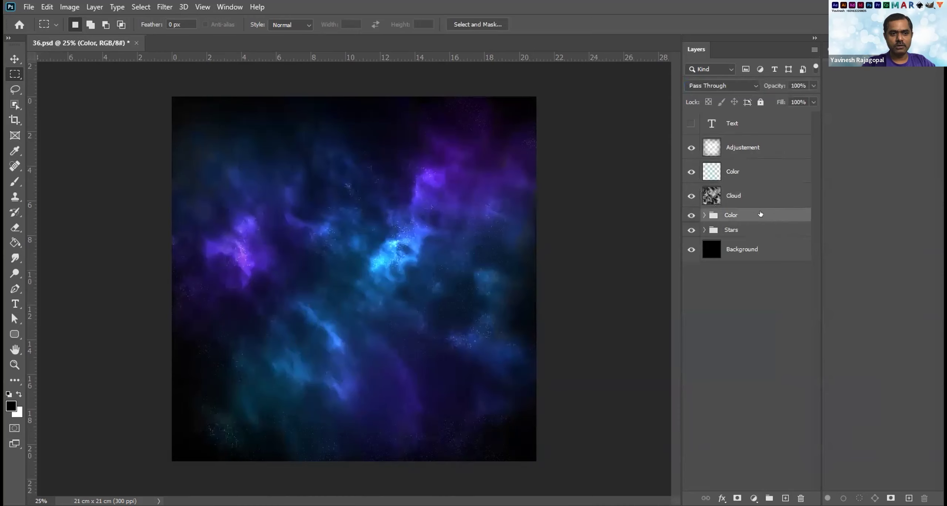
right_click(762, 215)
click(792, 411)
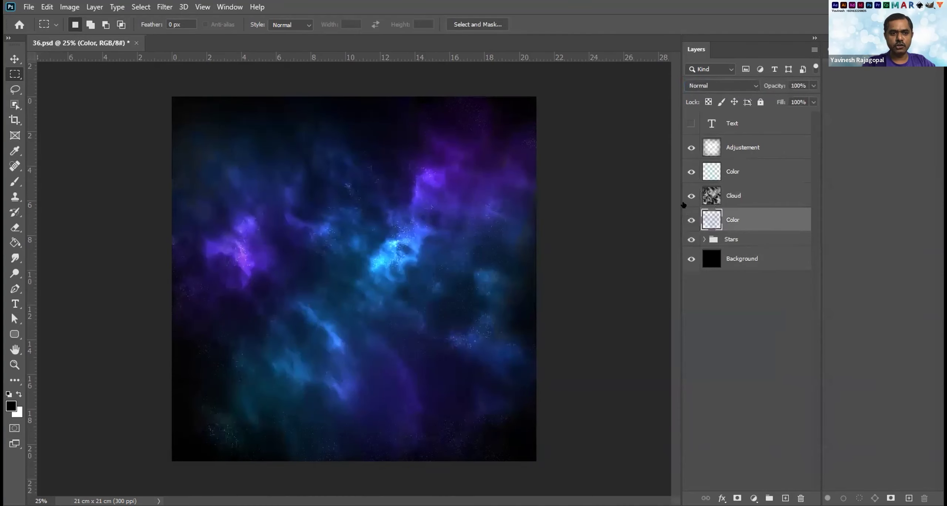
click(702, 83)
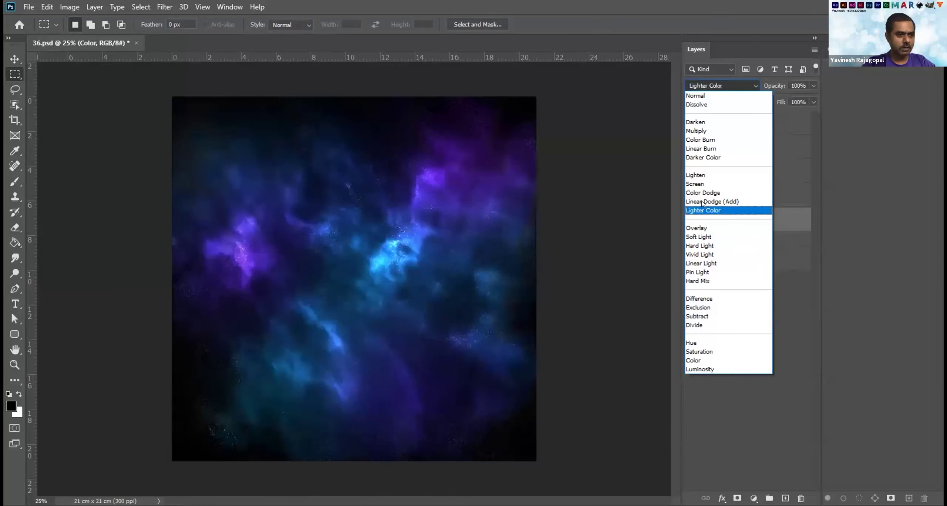
click(690, 202)
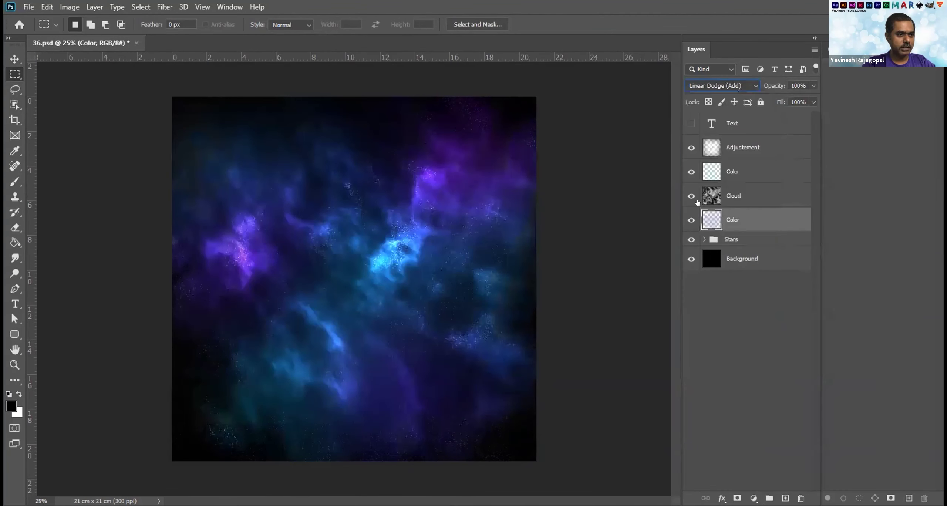
click(692, 220)
click(691, 219)
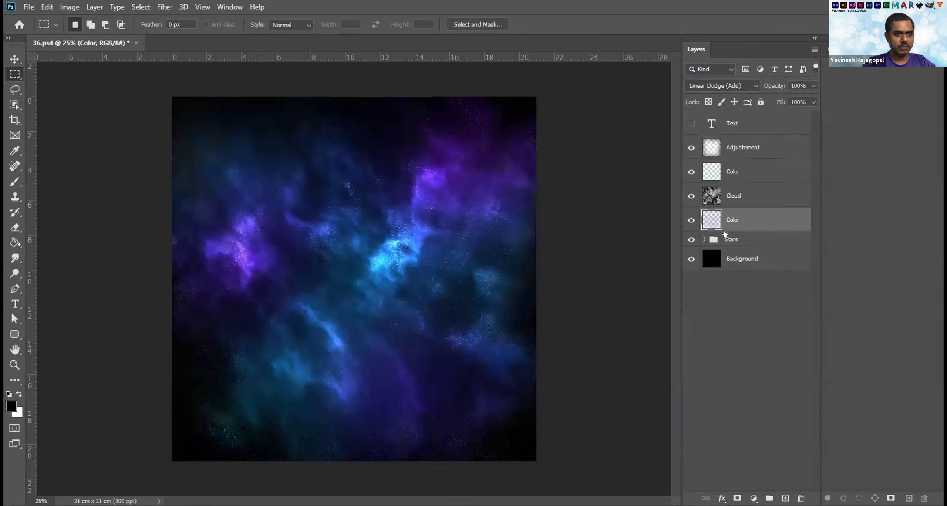
Merge the Stars group, move it just below Text, and blend it with Screen.
click(749, 241)
click(691, 240)
click(691, 240)
click(691, 239)
click(688, 239)
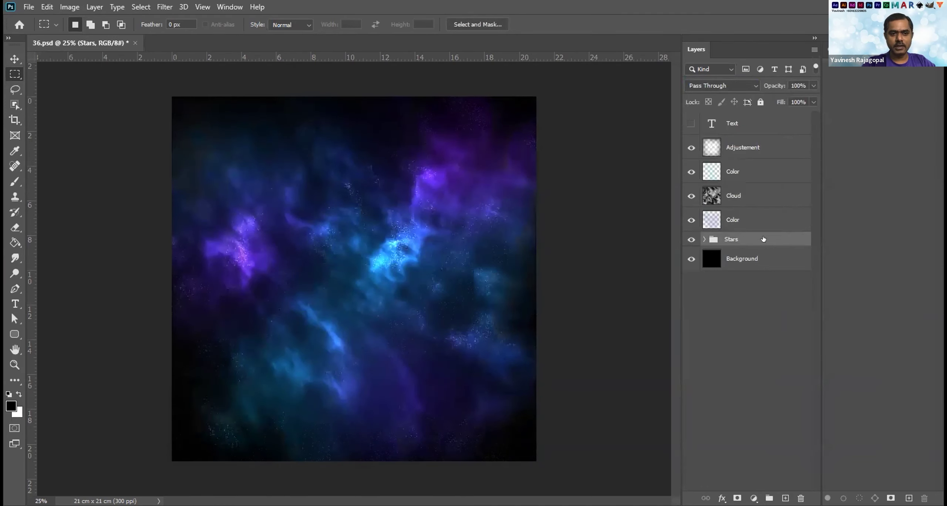
right_click(768, 239)
click(806, 411)
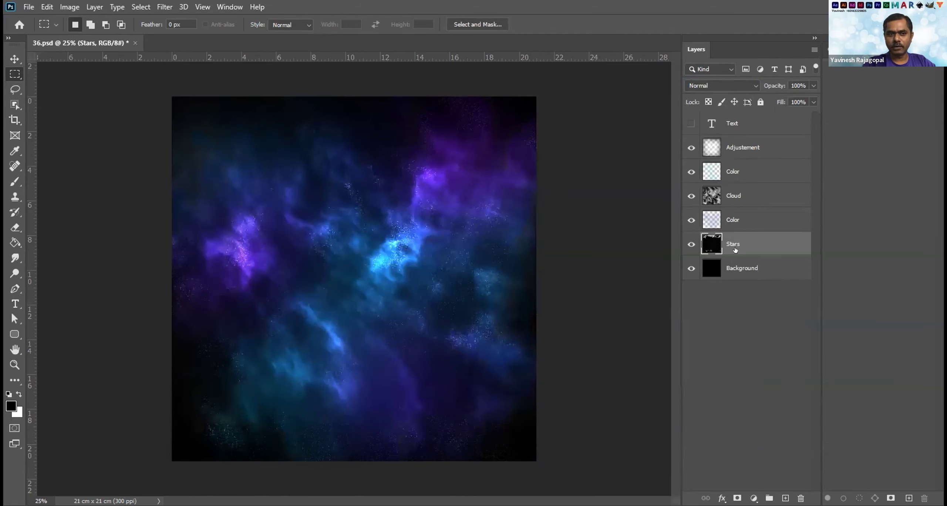
drag(743, 240, 744, 139)
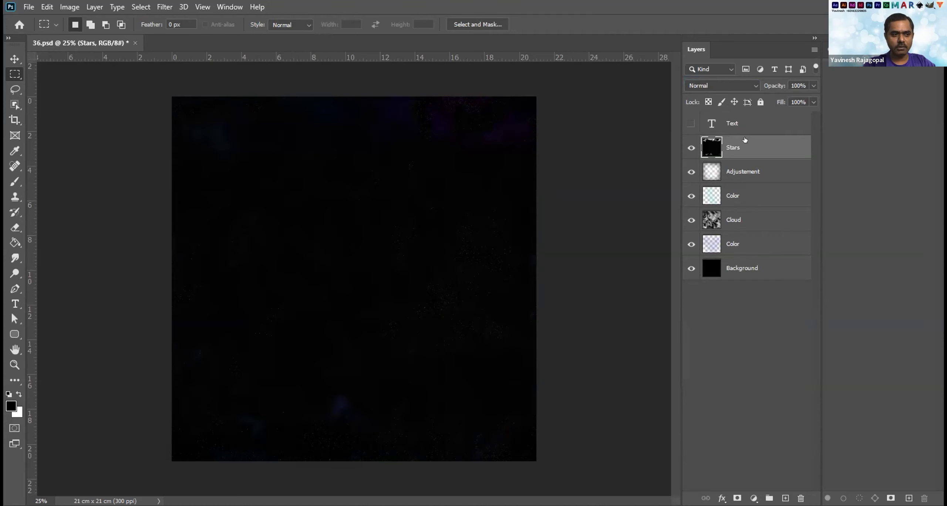
click(707, 86)
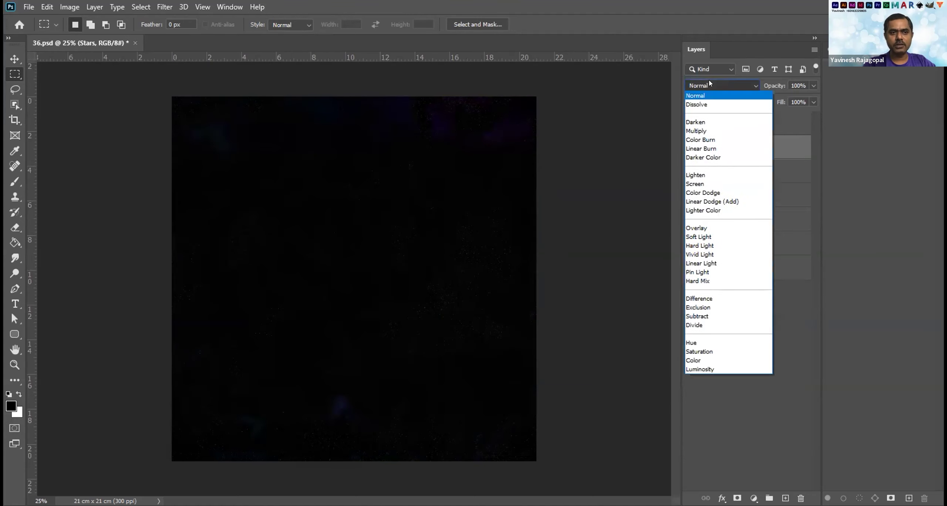
click(700, 184)
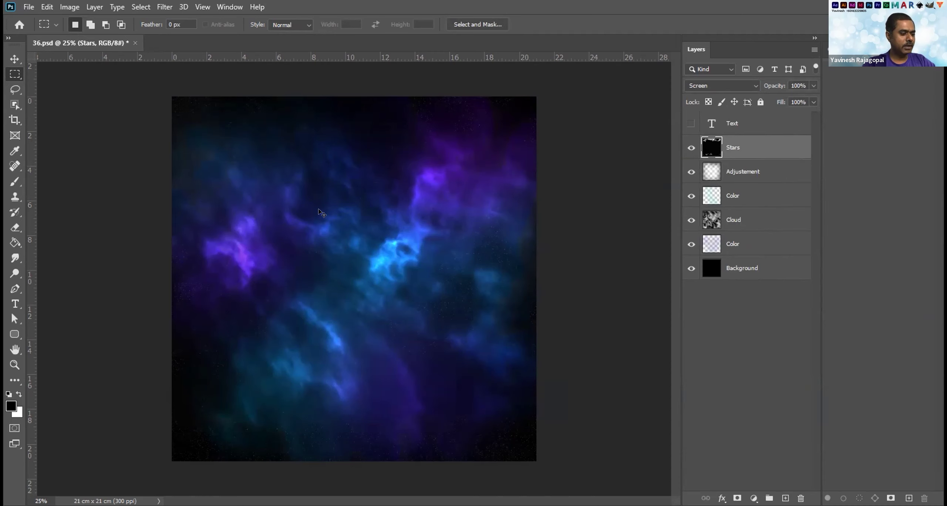
Save 36.psd, delete the hidden Text layer, and close the document.
key(ctrl+s)
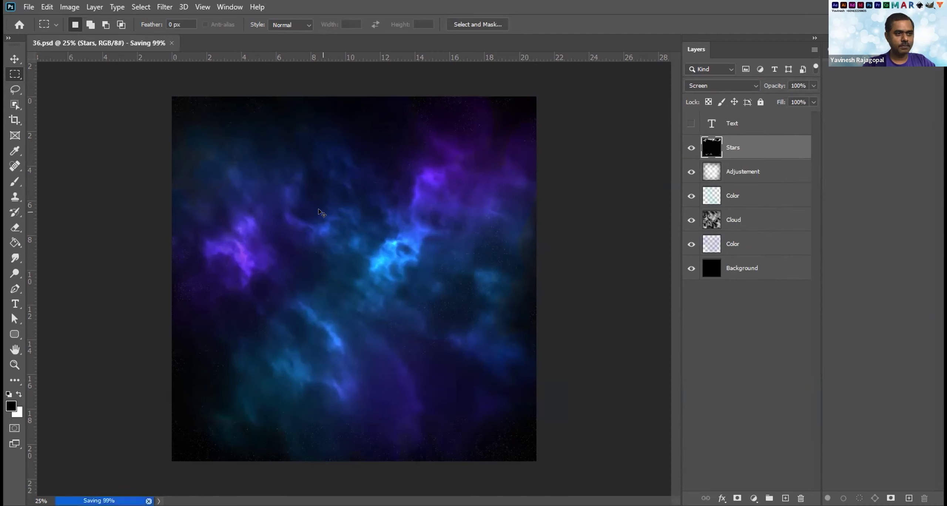
drag(789, 121, 801, 498)
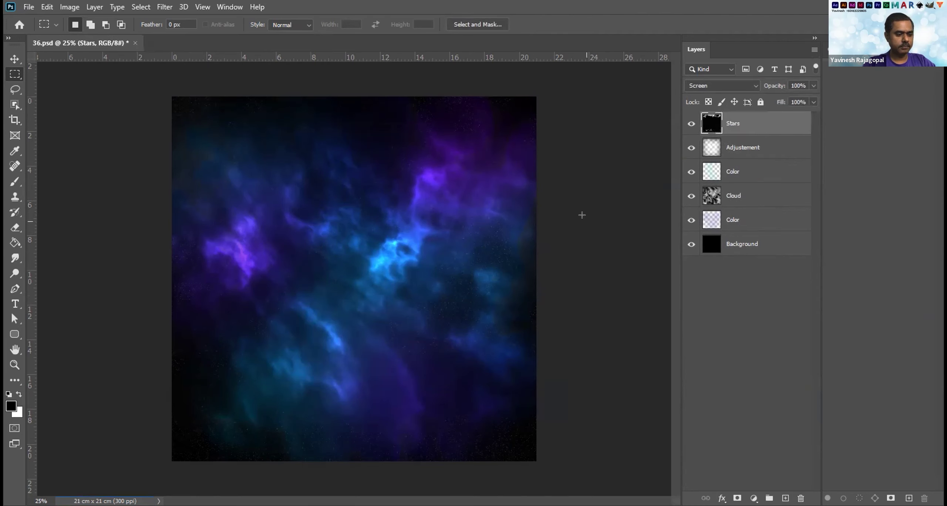
key(ctrl+w)
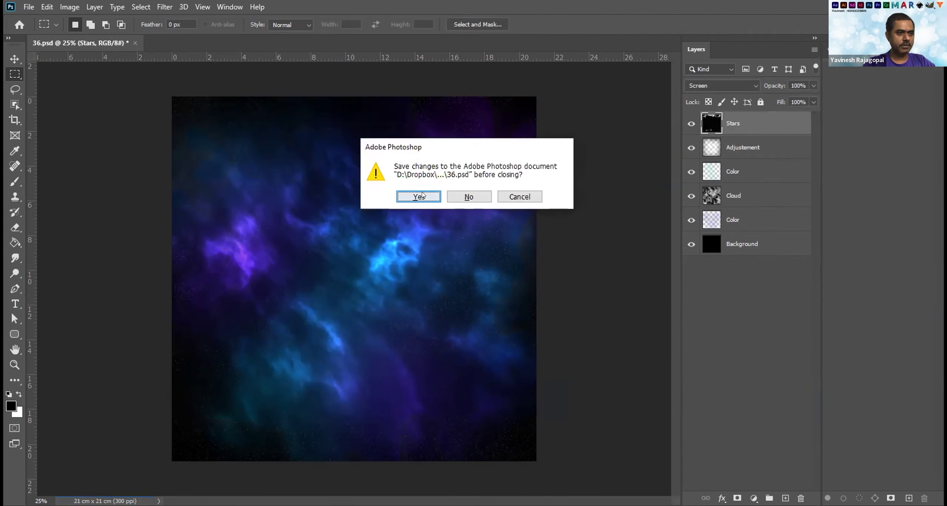
Save 36.psd as it closes, then hide the Twitch file's TEXT and SOCIAL MEDIA layers.
key(Return)
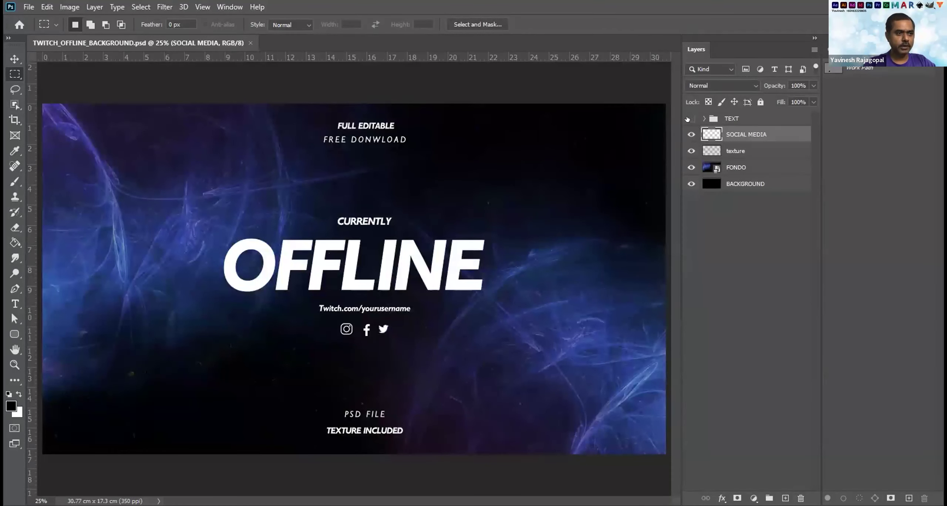
click(690, 119)
click(690, 135)
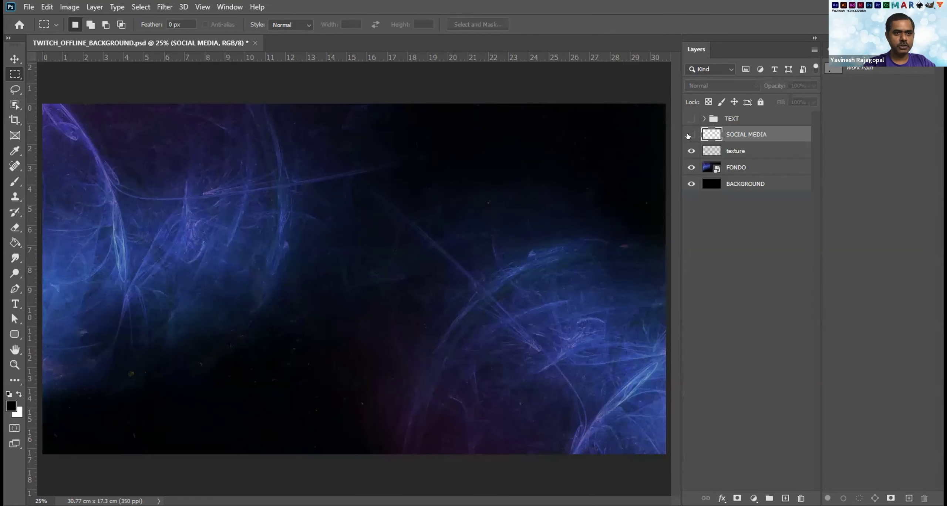
Compare the texture and FONDO layers on and off, leaving BACKGROUND hidden.
click(689, 150)
click(689, 150)
click(689, 150)
click(687, 149)
click(687, 150)
click(687, 149)
click(686, 149)
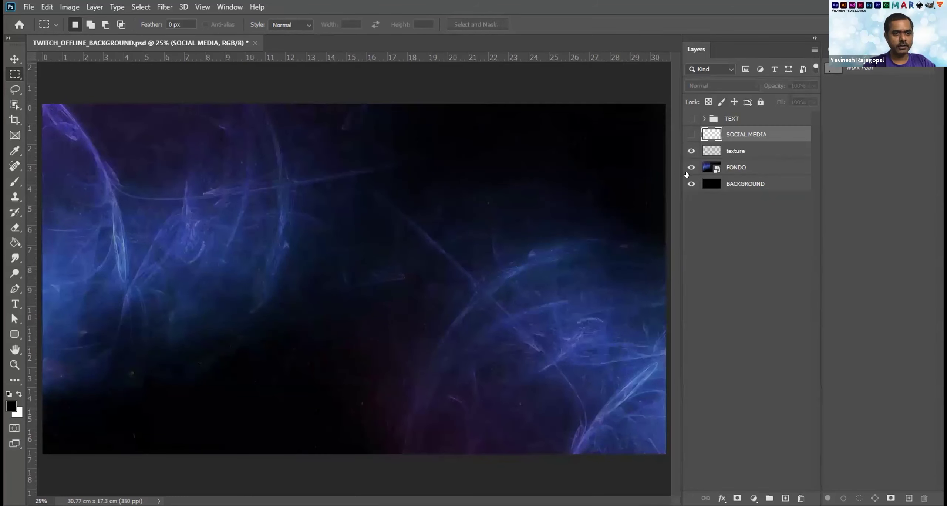
click(688, 168)
click(687, 167)
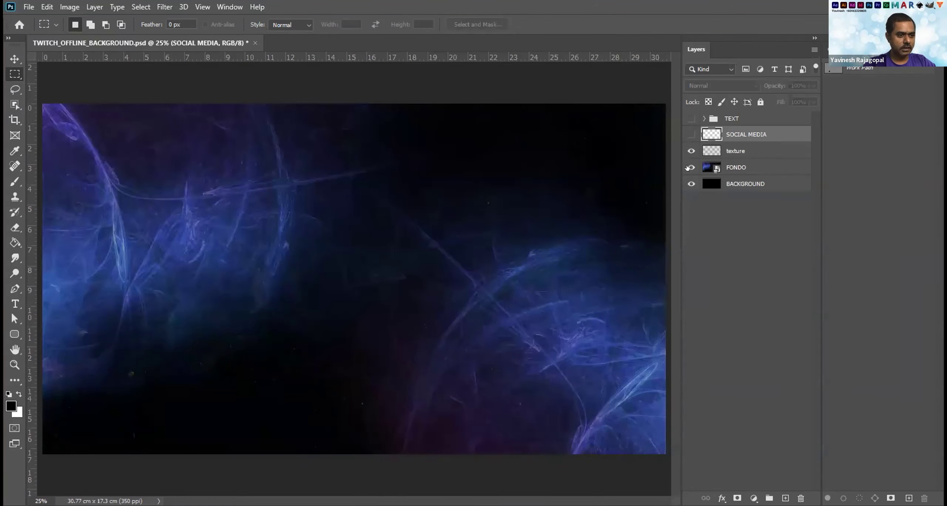
click(751, 168)
click(689, 183)
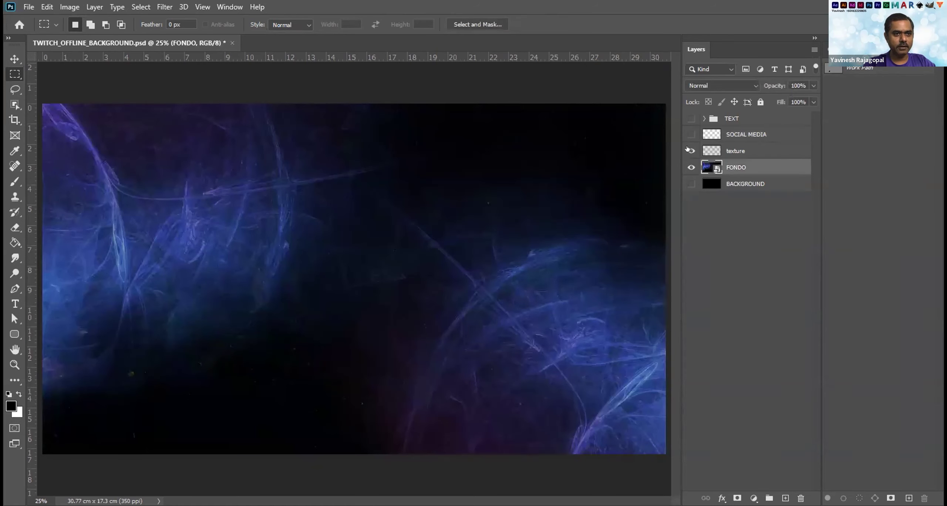
click(691, 150)
click(687, 167)
click(687, 168)
click(686, 167)
click(687, 168)
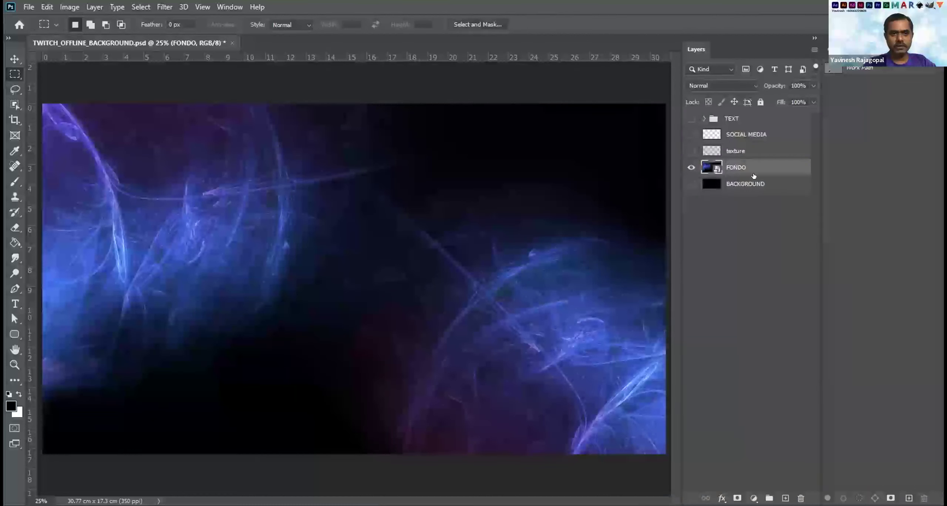
click(691, 151)
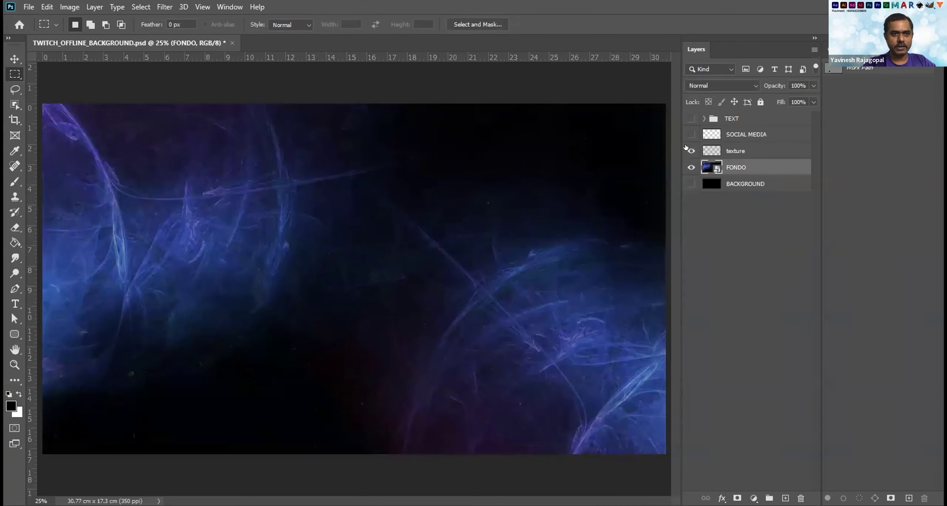
Delete the TEXT, SOCIAL MEDIA and BACKGROUND layers, then save and close the Twitch file.
click(774, 121)
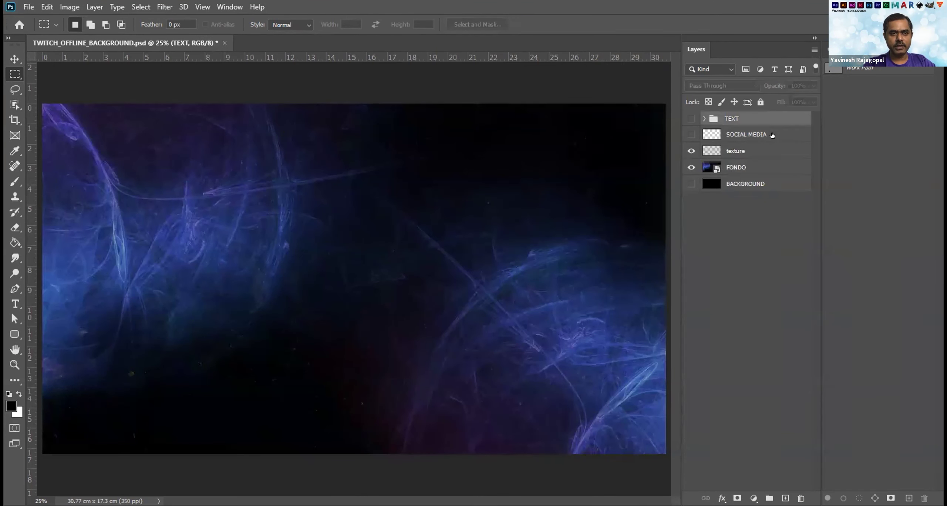
ctrl+click(785, 135)
ctrl+click(763, 185)
key(Delete)
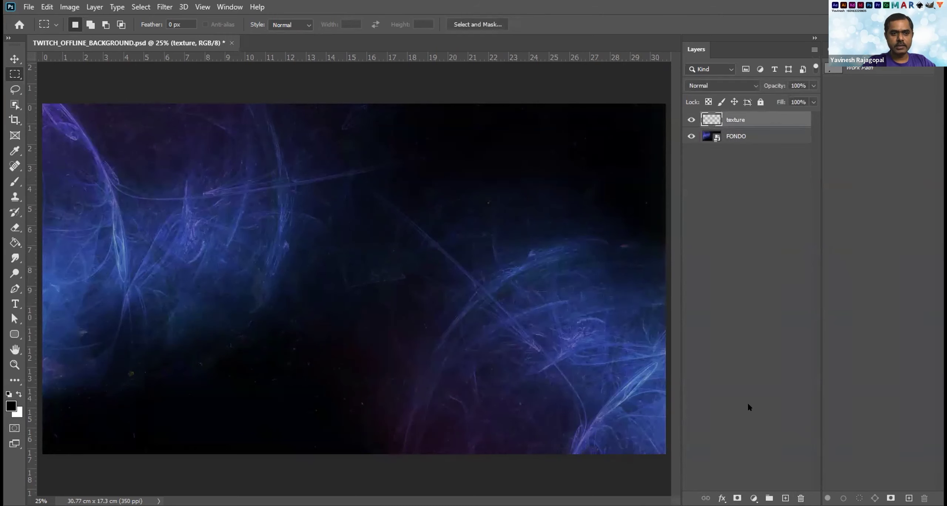
key(ctrl+s)
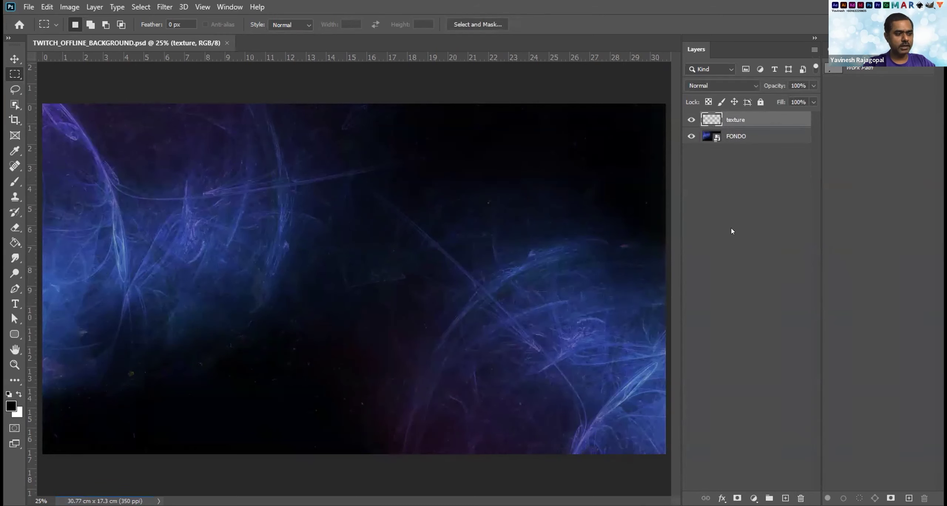
key(ctrl+w)
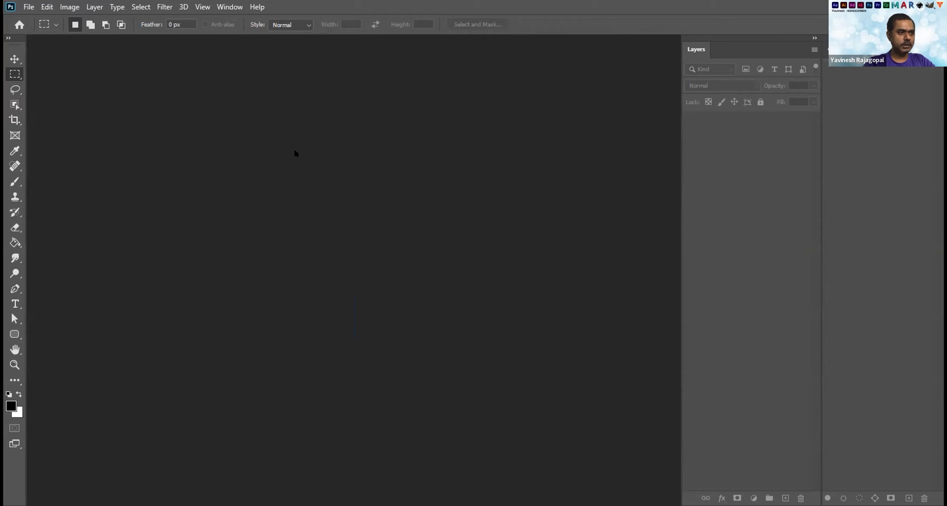
Open pexels-trung-nguyen-1603884.jpg through File > Open.
key(ctrl+o)
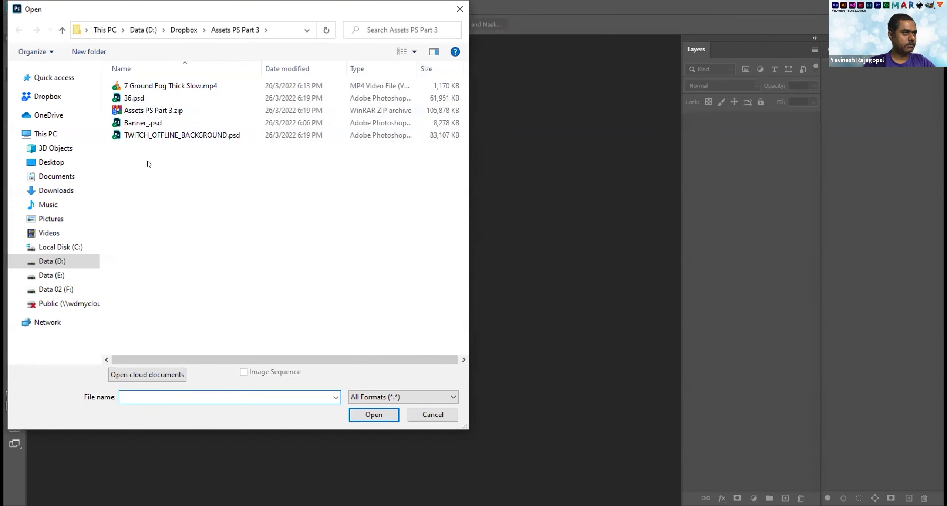
click(432, 414)
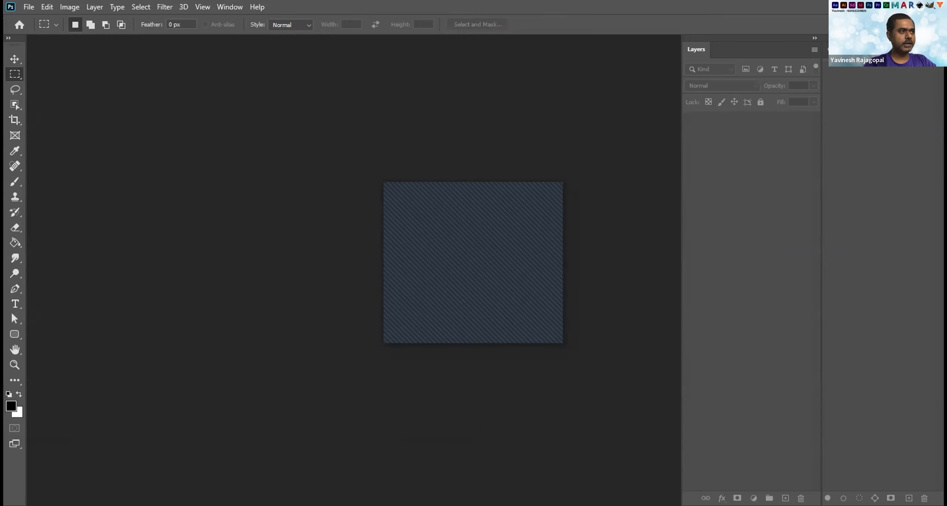
click(28, 7)
click(43, 29)
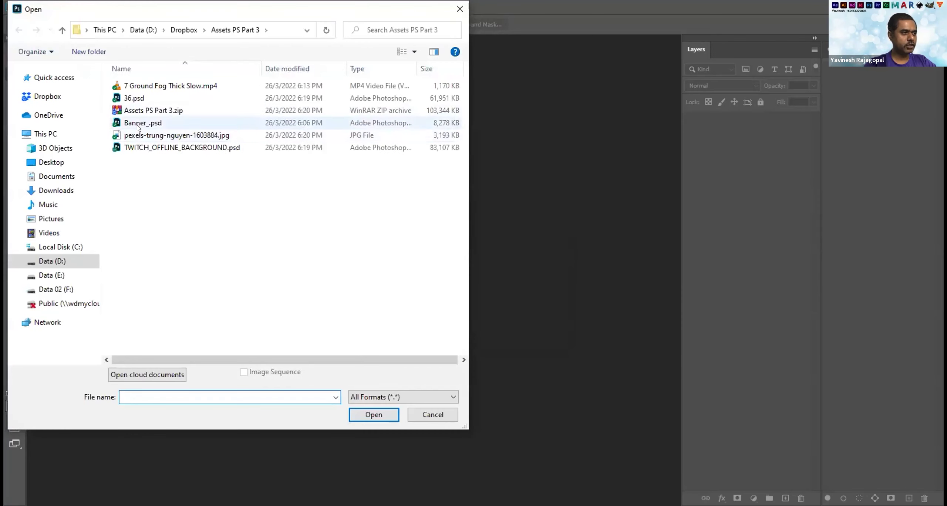
click(139, 136)
click(372, 415)
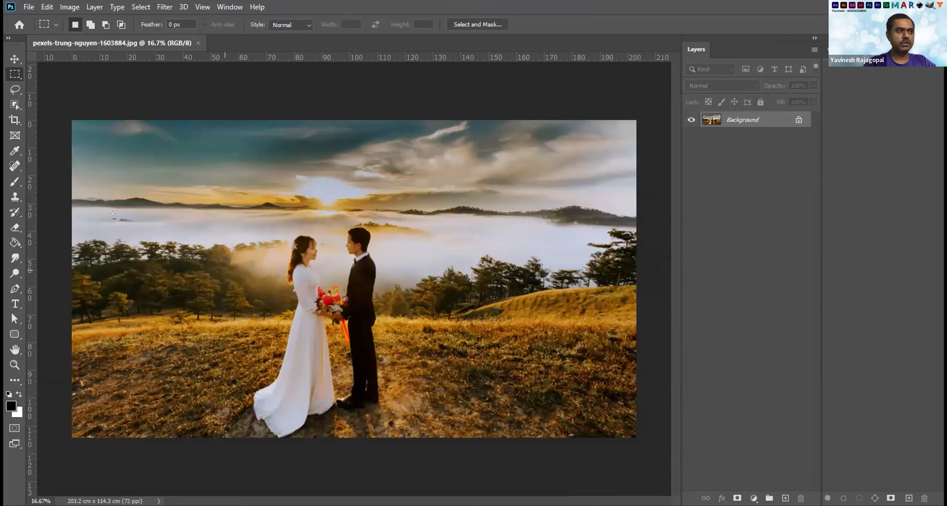
Drag an Object Selection box around the bride and groom, then zoom in on them.
drag(15, 105, 51, 107)
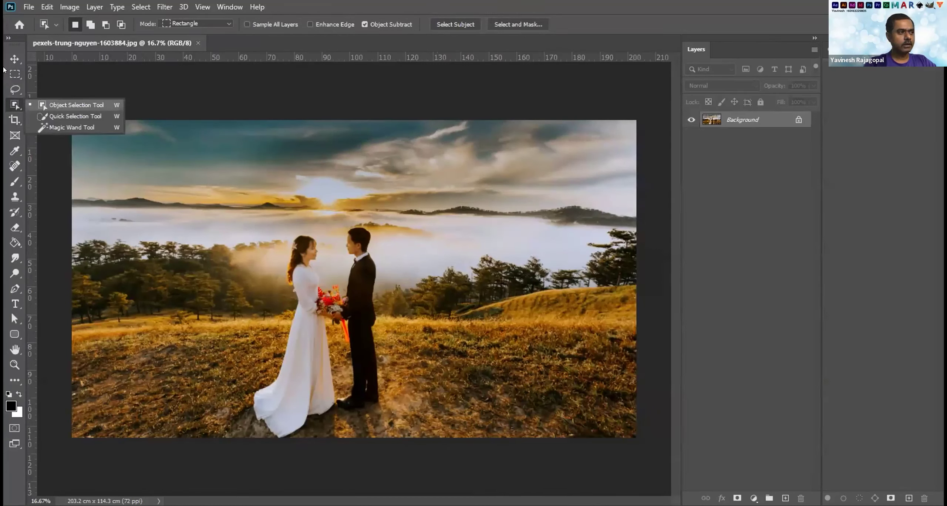
click(14, 59)
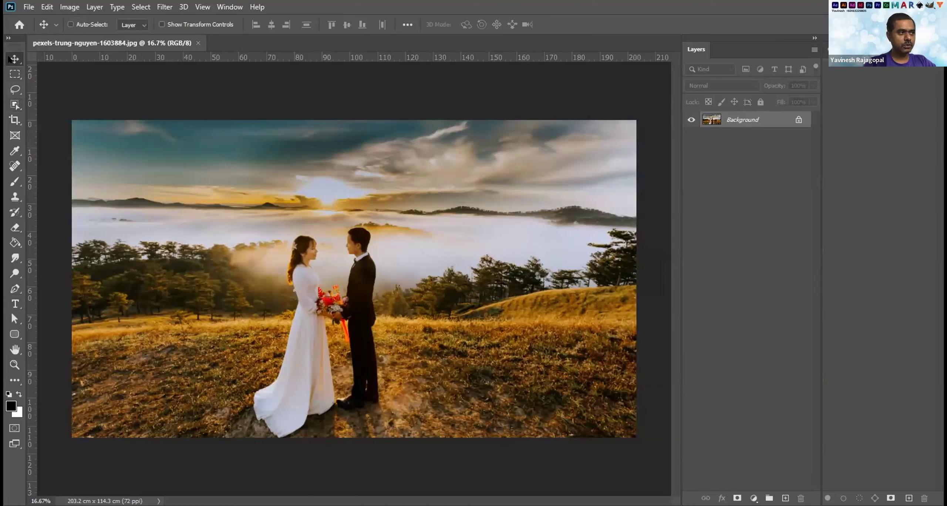
click(10, 107)
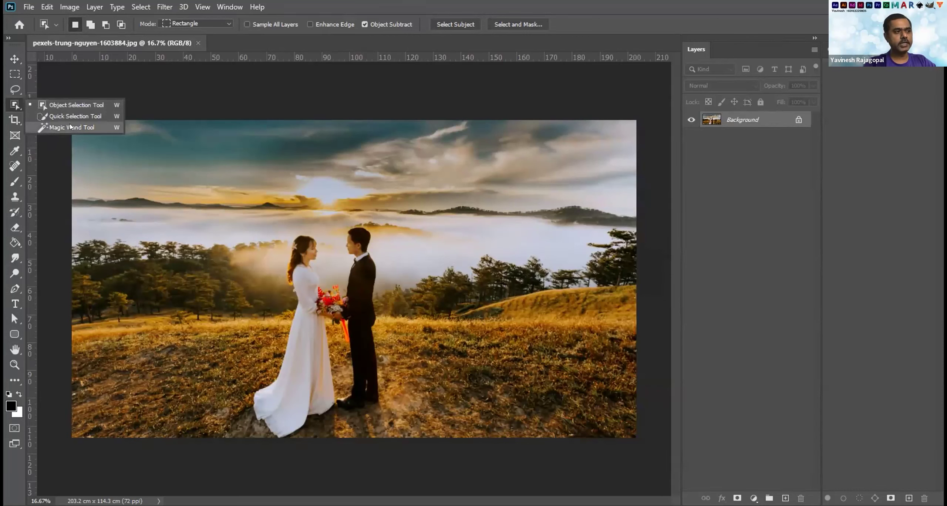
click(71, 105)
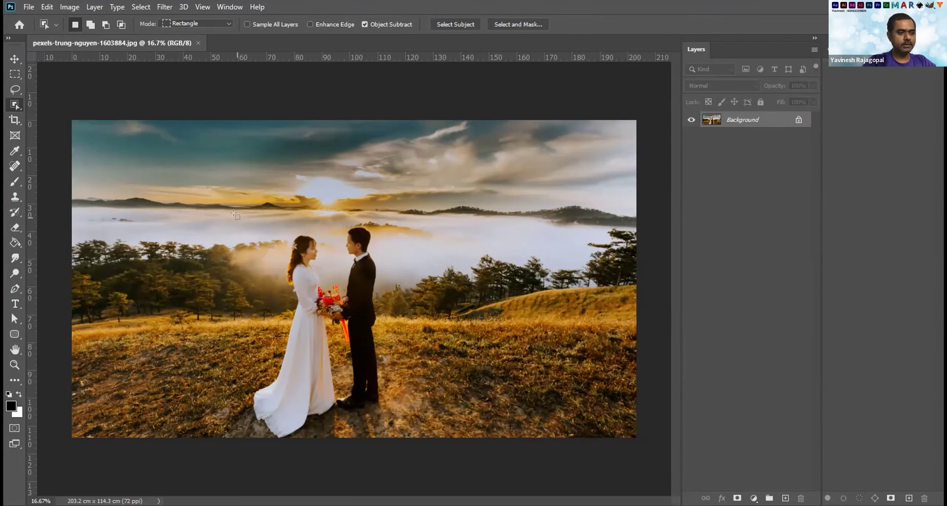
drag(384, 439, 237, 206)
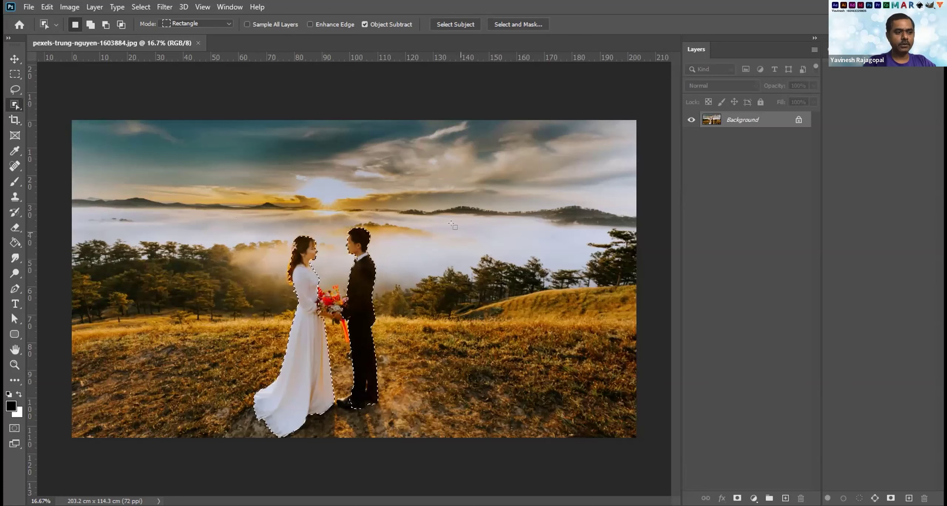
scroll(310, 249, up, 1)
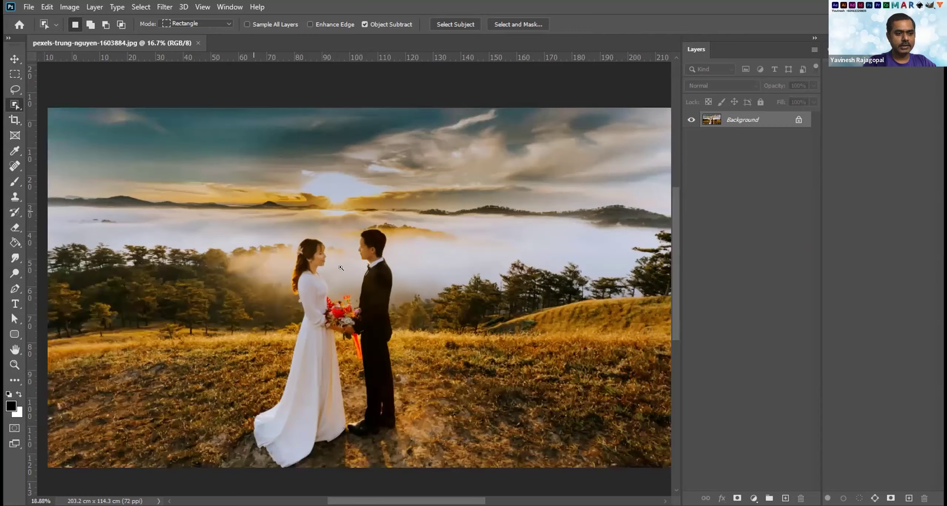
scroll(310, 249, up, 10)
drag(451, 262, 419, 218)
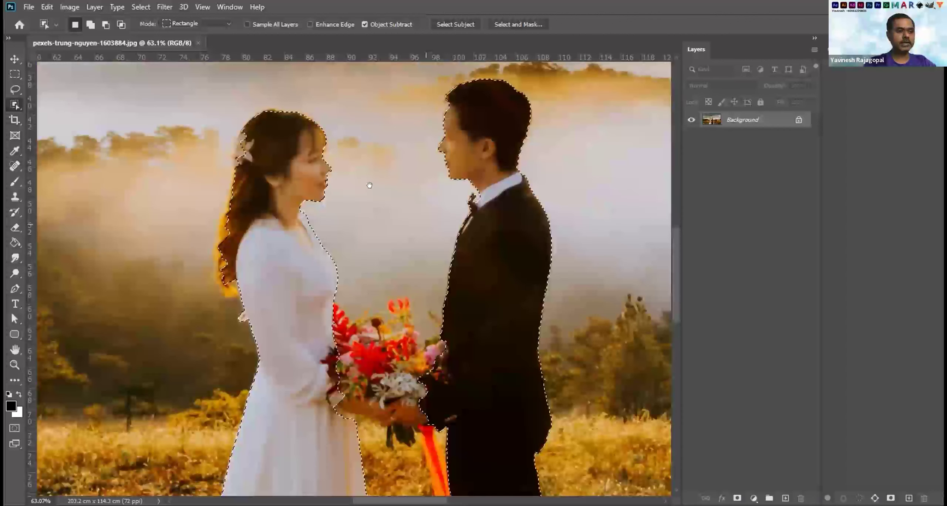
Add the bouquet top and the joined hands to the couple selection.
key(ctrl+d)
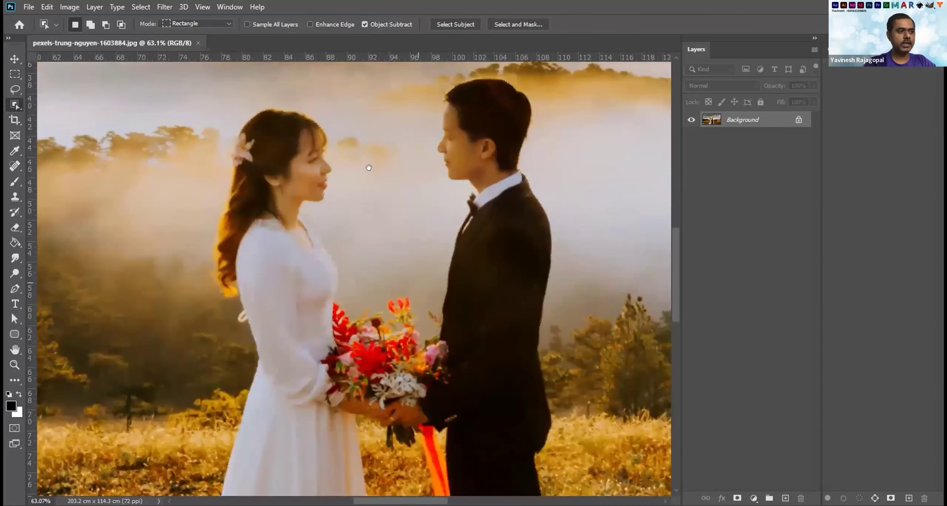
drag(369, 167, 327, 112)
key(ctrl+shift+d)
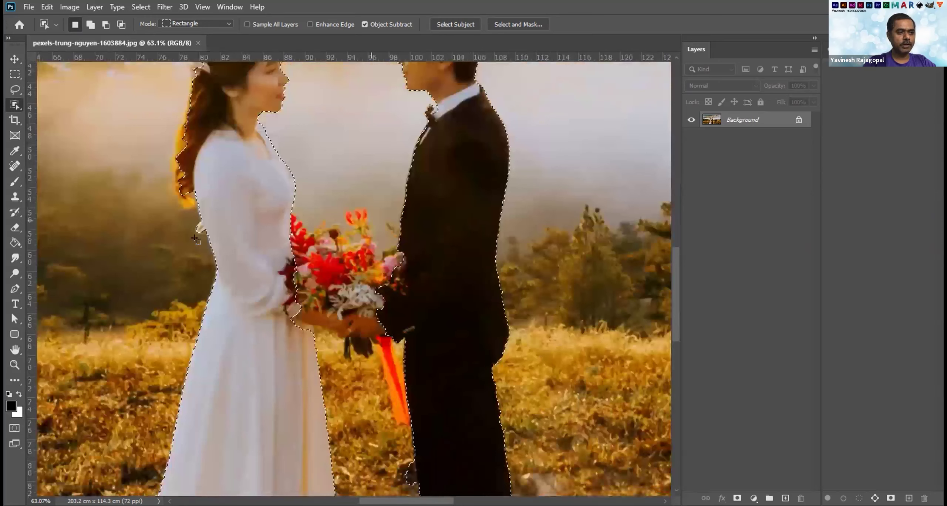
scroll(195, 238, down, 1)
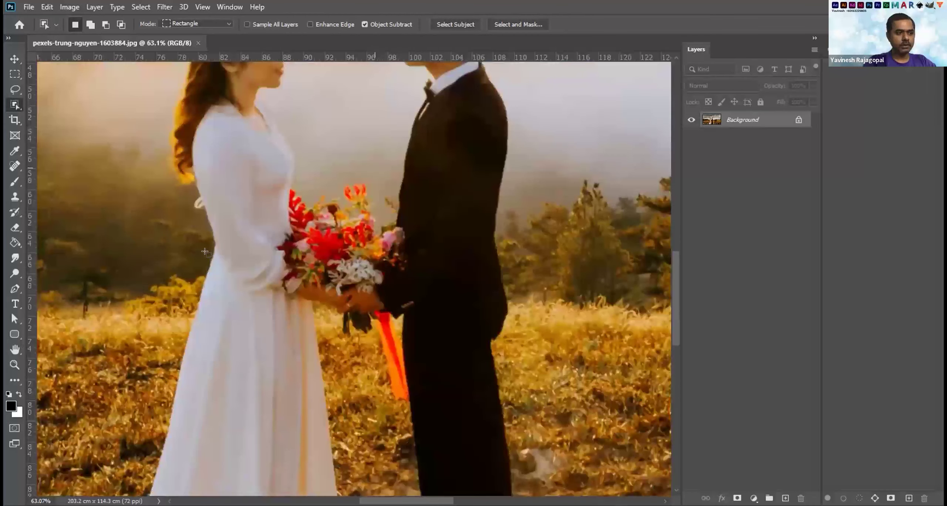
key(ctrl+d)
scroll(272, 213, up, 1)
key(ctrl+shift+d)
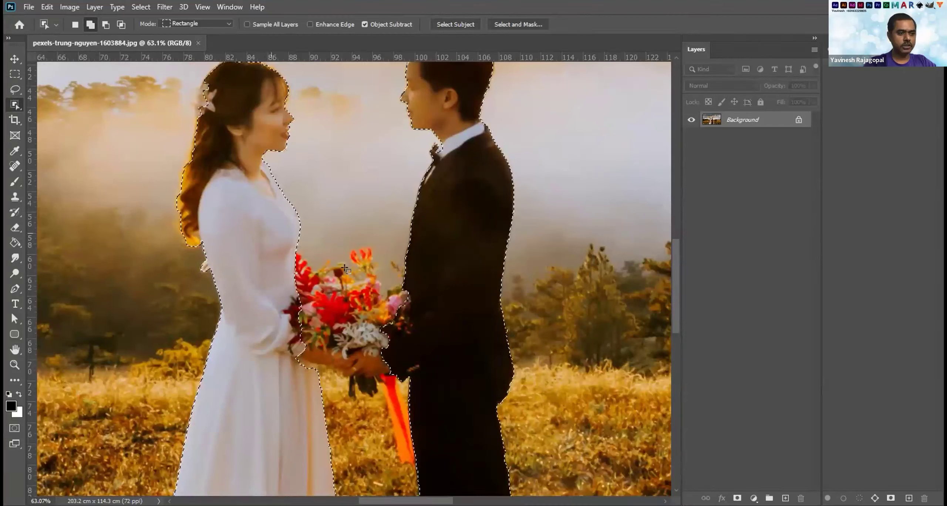
click(376, 298)
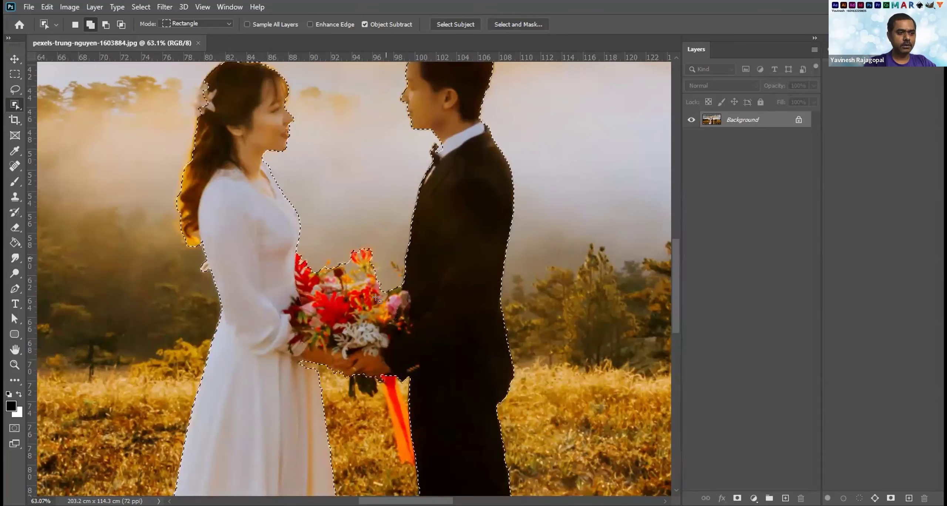
shift+click(373, 251)
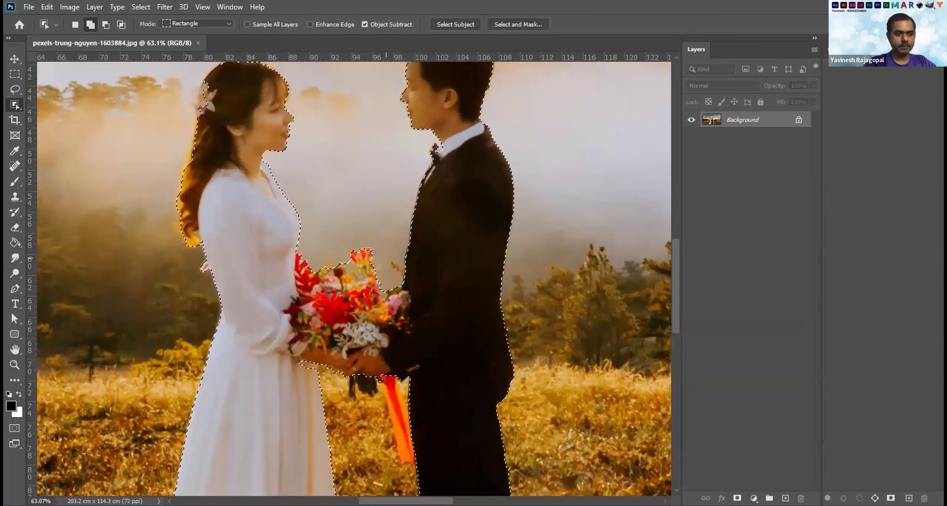
Zoom in on the grass between the legs, try subtracting it, then undo and deselect.
scroll(441, 260, down, 3)
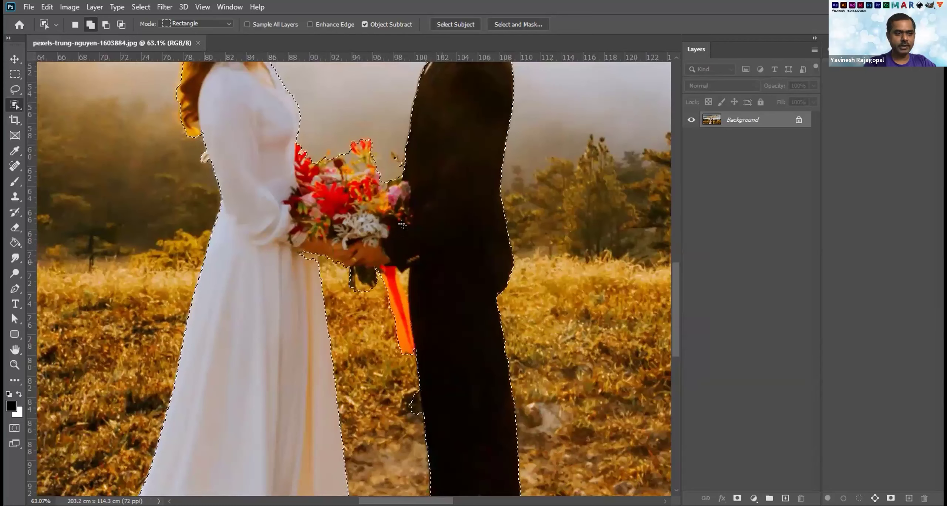
scroll(404, 246, down, 5)
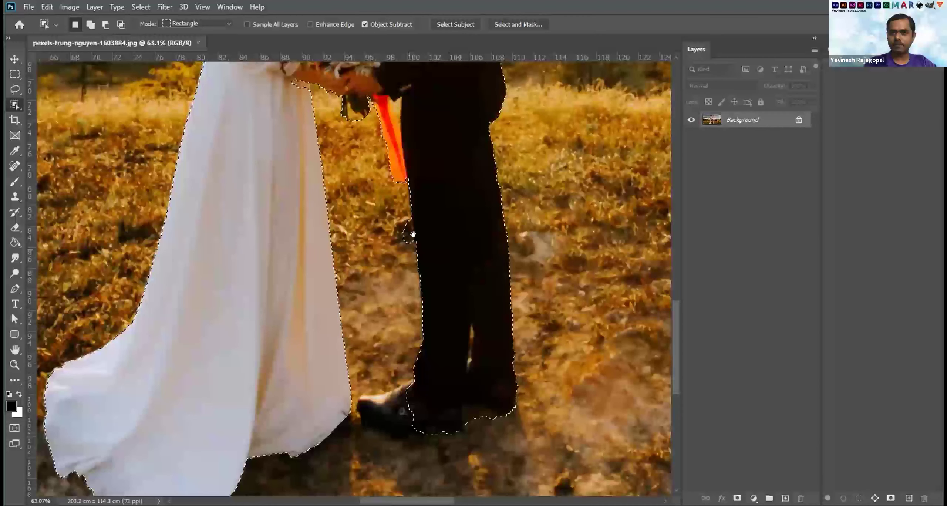
key(ctrl+d)
scroll(413, 234, up, 1)
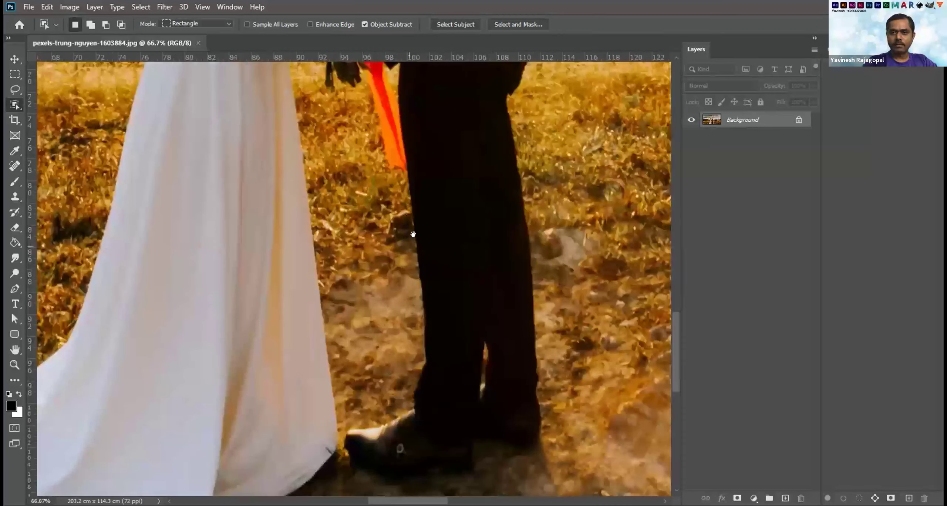
scroll(413, 234, up, 2)
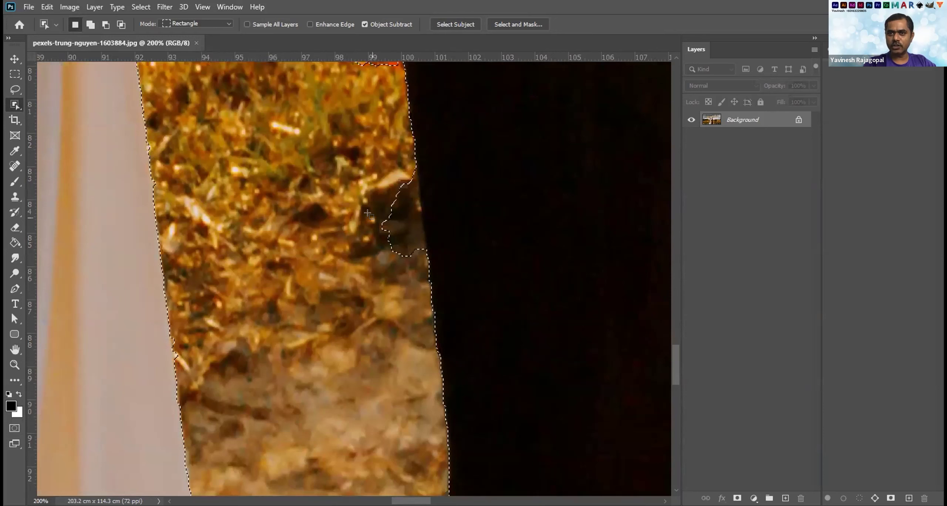
key(alt)
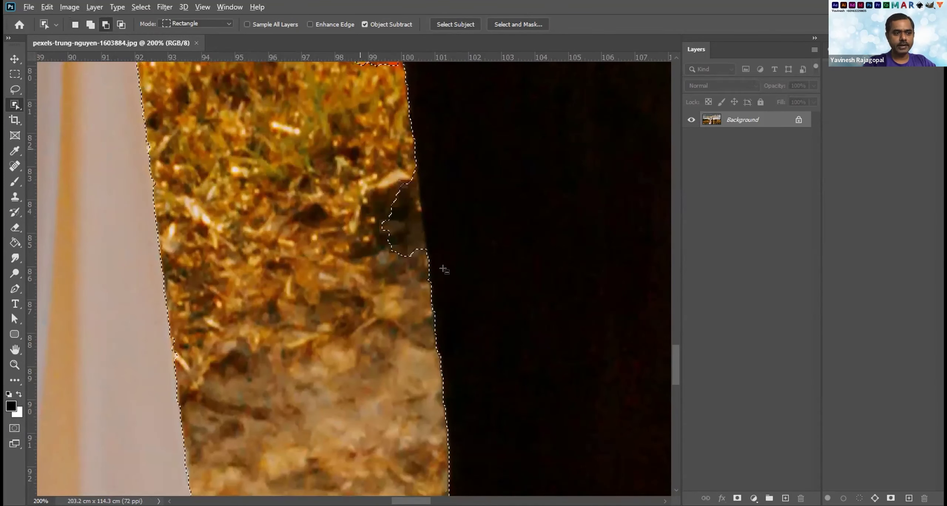
key(ctrl+z)
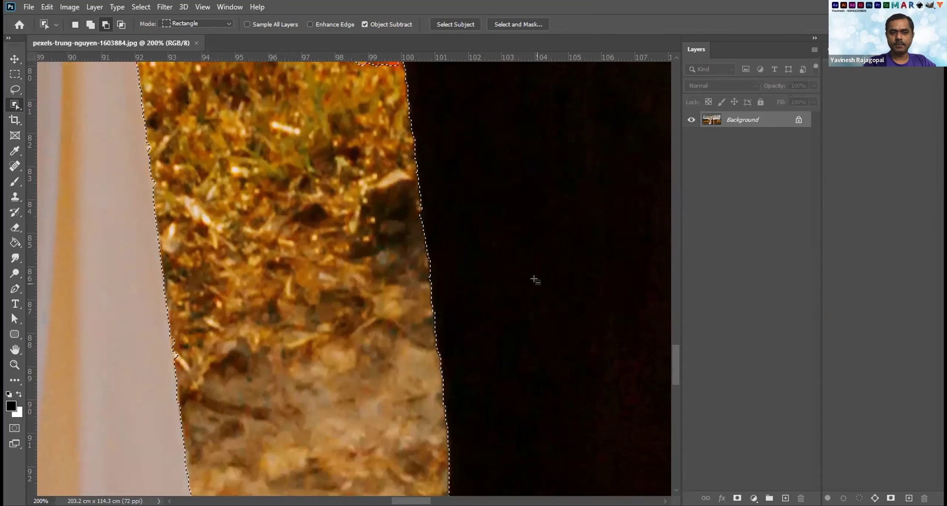
key(ctrl+d)
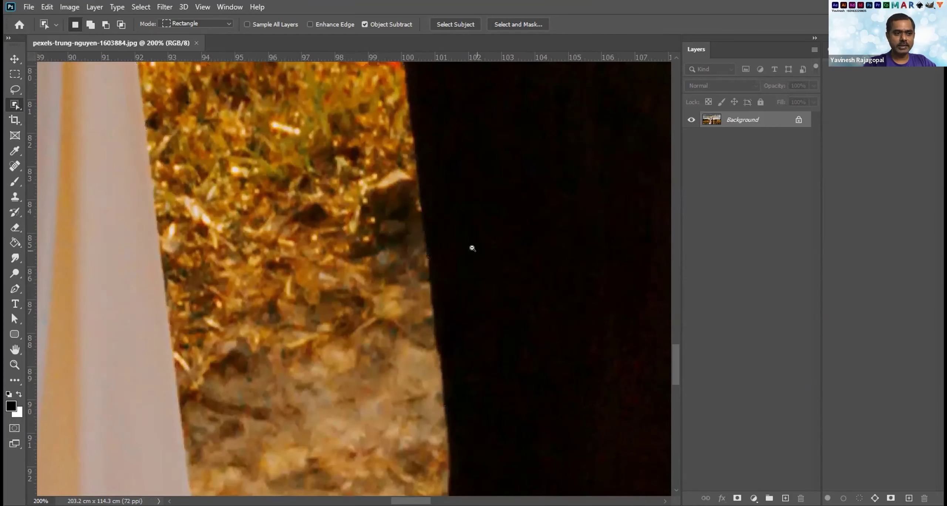
scroll(471, 251, down, 3)
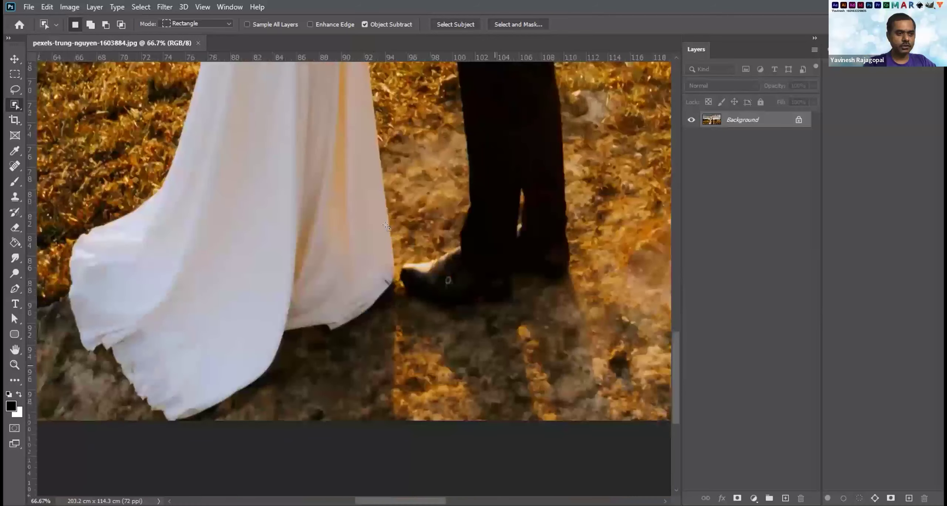
Select the dress and groom's boots, add the boot tip, and subtract the ground beside the heel.
click(386, 227)
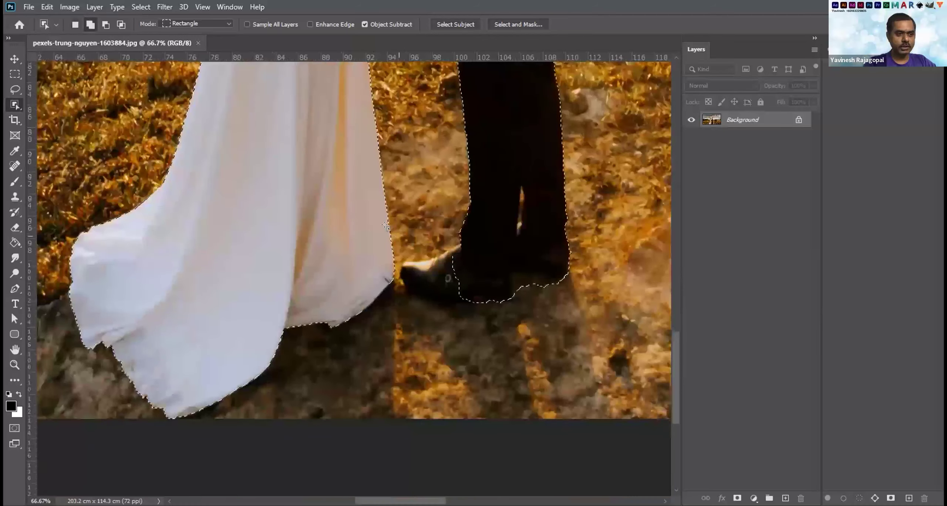
click(479, 306)
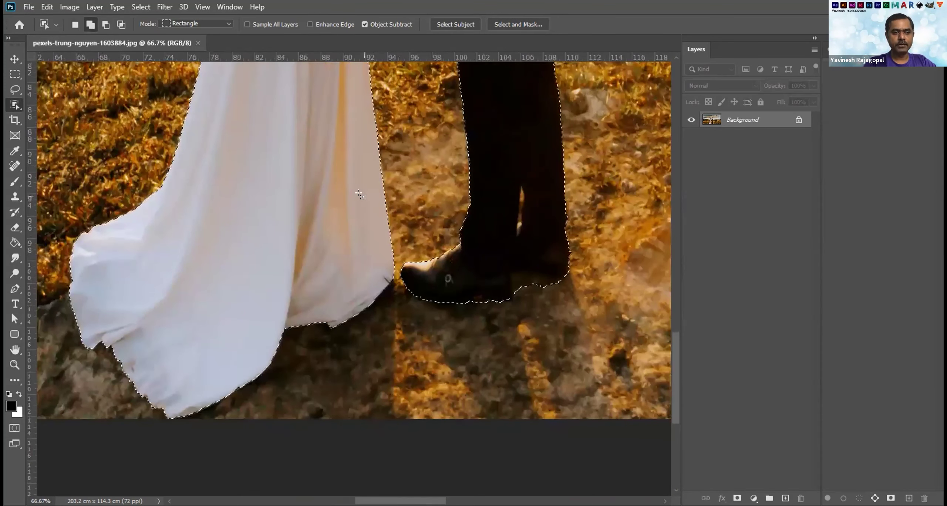
key(alt)
alt+click(555, 302)
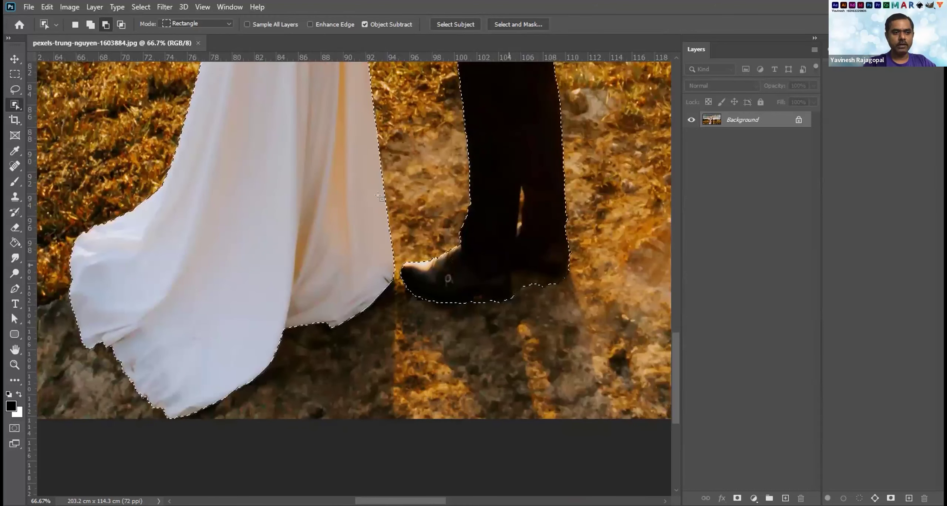
scroll(375, 229, down, 1)
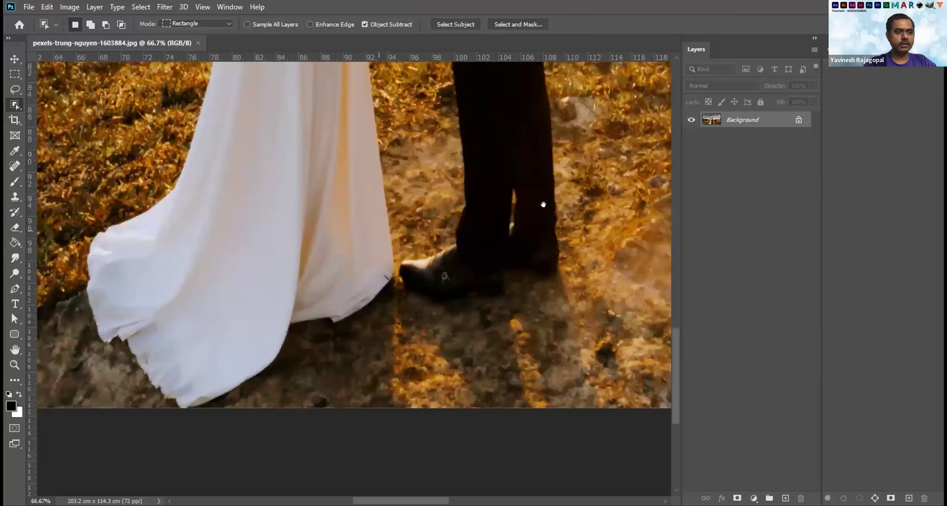
Zoom in on the bride's head and add the flower in her hair to the selection.
key(ctrl+0)
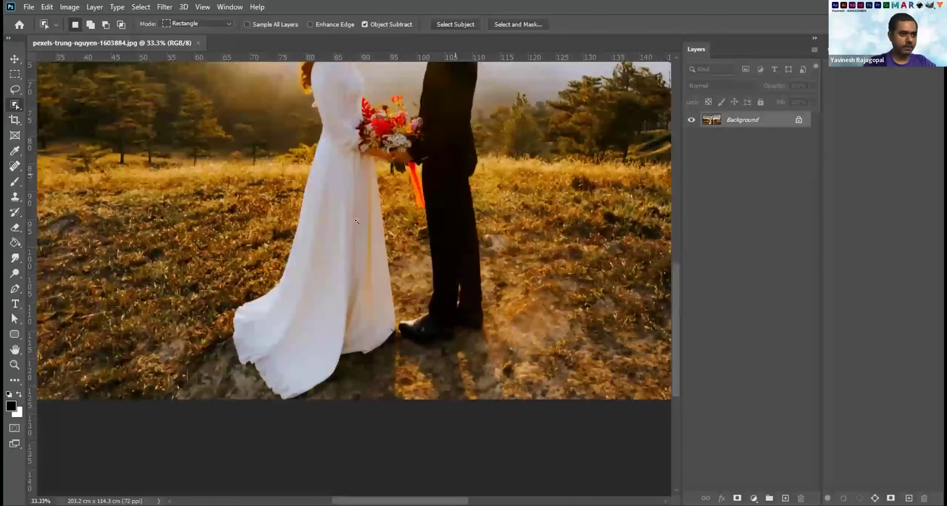
key(ctrl+plus)
scroll(348, 211, up, 4)
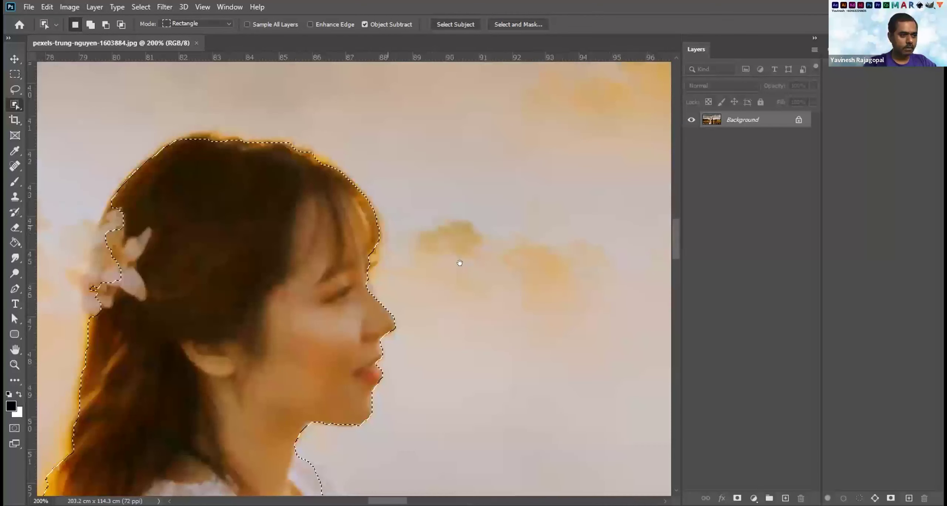
key(shift)
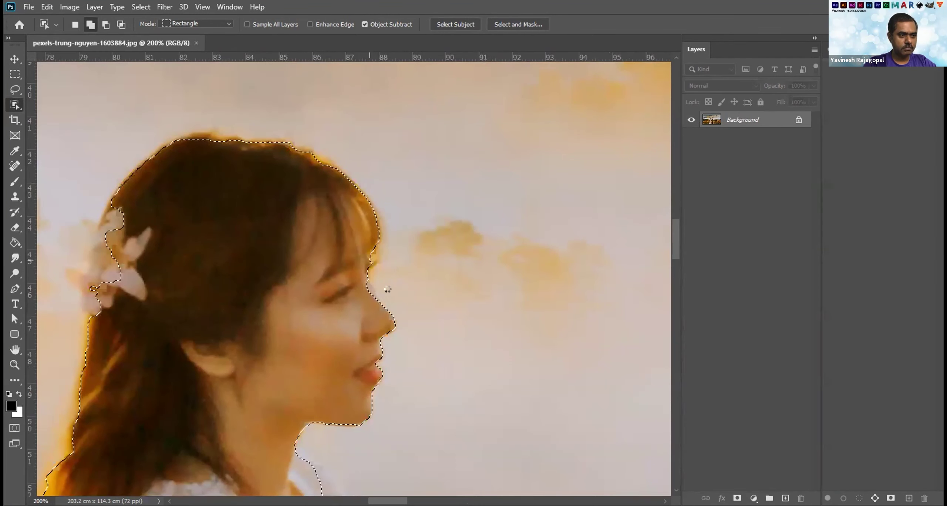
click(389, 290)
click(478, 204)
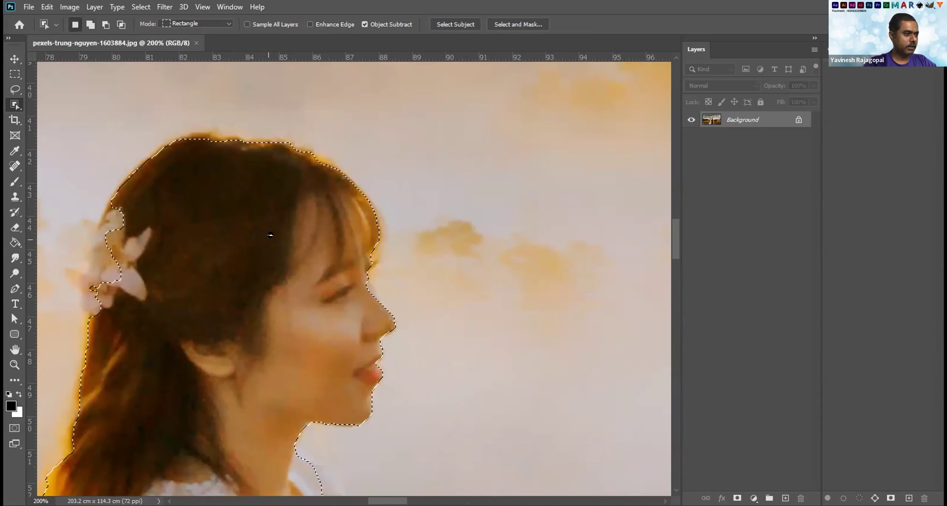
key(ctrl+minus)
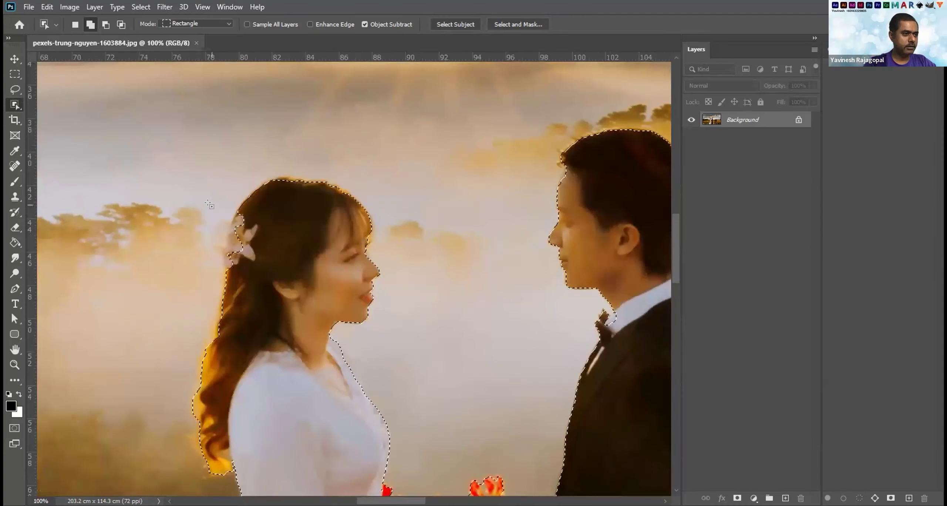
click(226, 231)
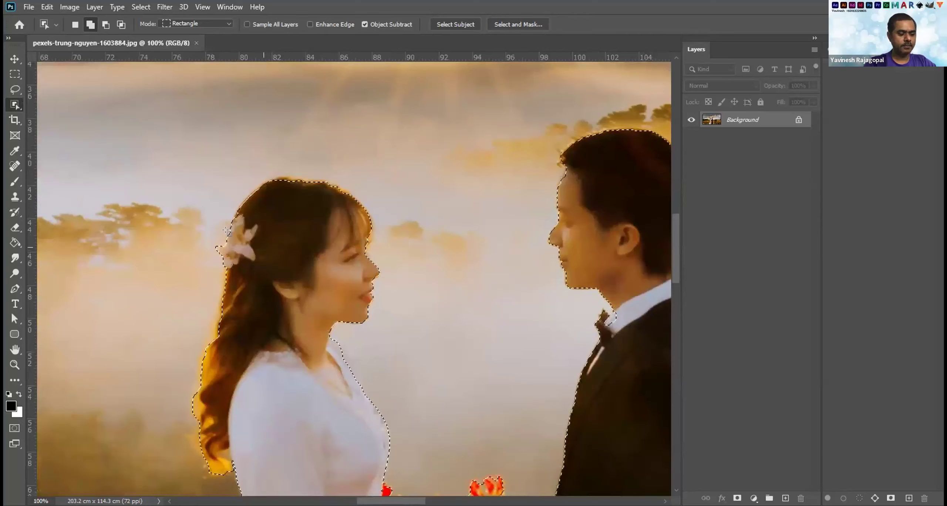
Zoom to 500% on the groom's collar and bowtie to inspect the selection edge.
scroll(274, 220, right, 5)
key(shift)
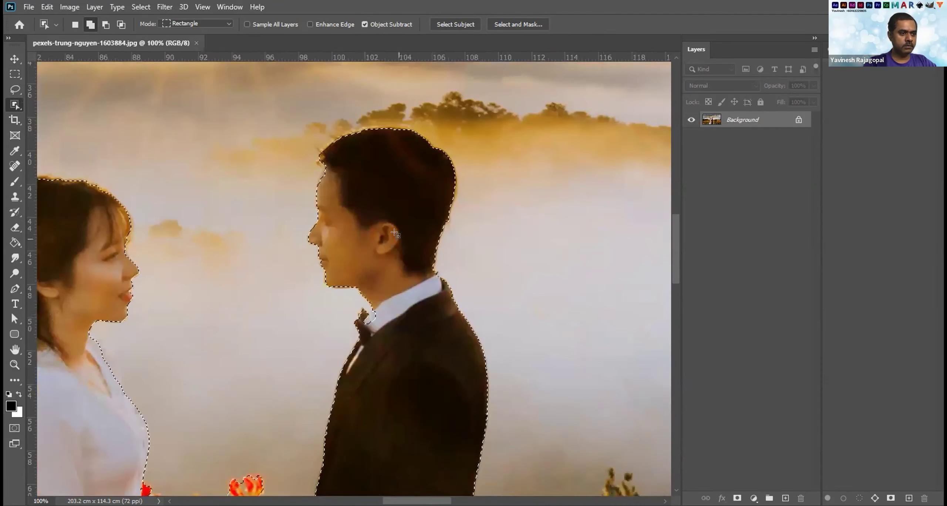
scroll(433, 313, down, 5)
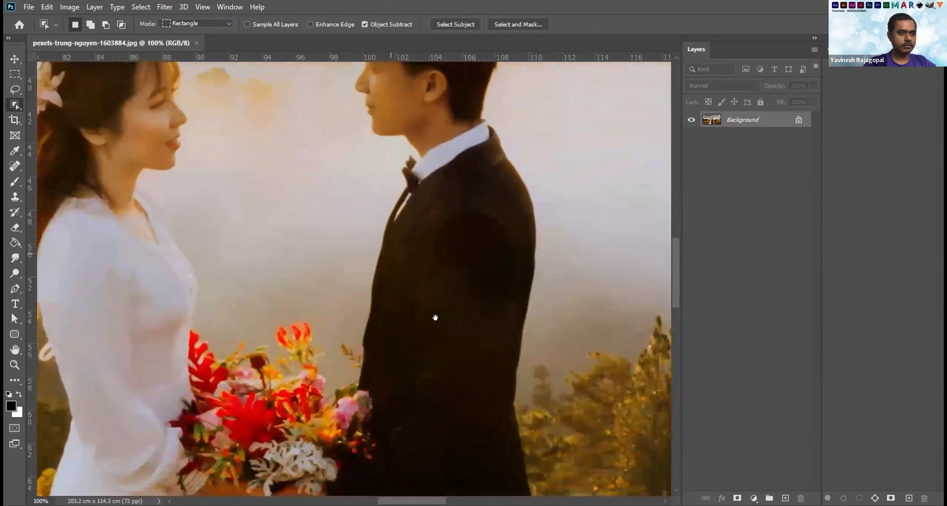
key(shift)
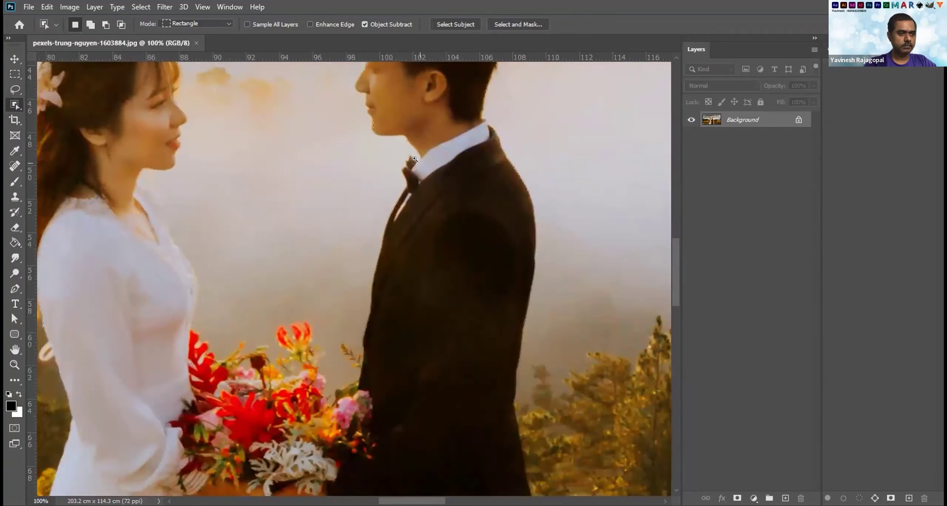
click(414, 160)
key(shift)
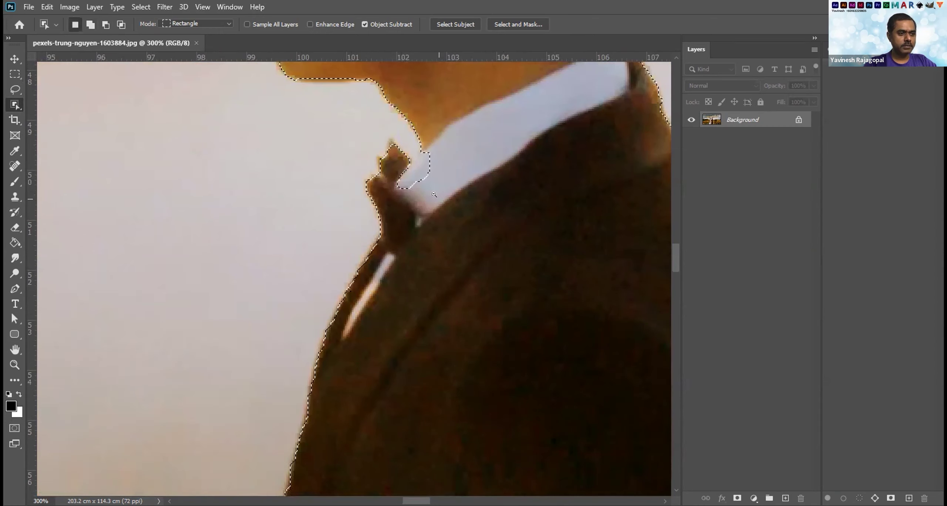
alt+click(434, 195)
ctrl+click(414, 167)
ctrl+click(414, 167)
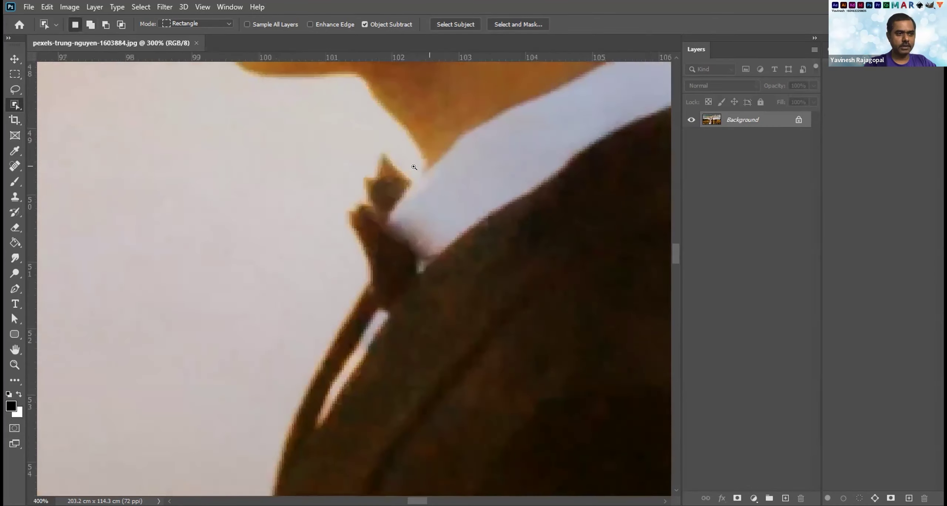
ctrl+click(415, 167)
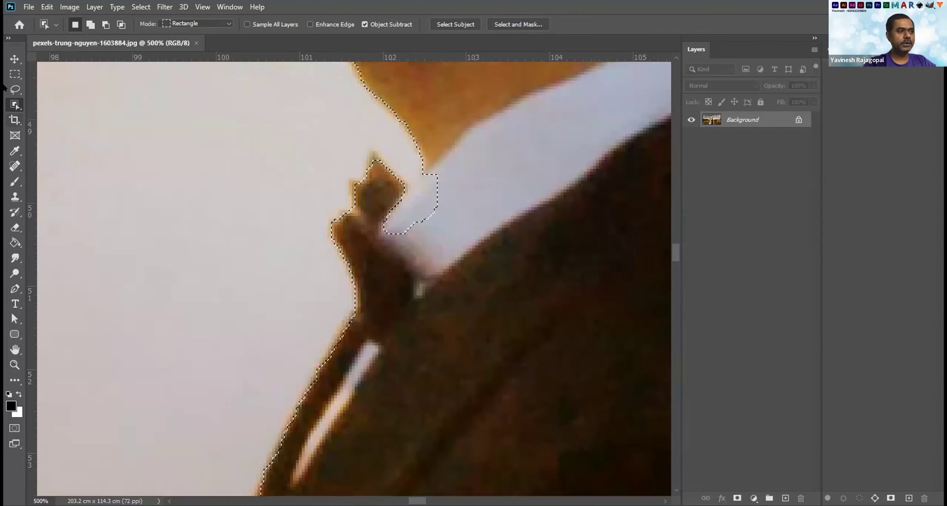
right_click(11, 103)
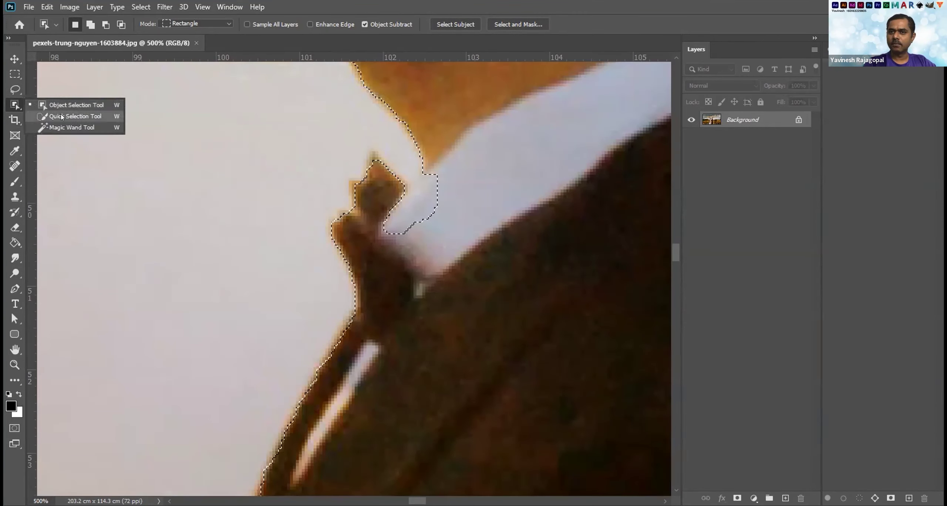
Switch to the Quick Selection Tool and enlarge its brush to 3100.
click(62, 117)
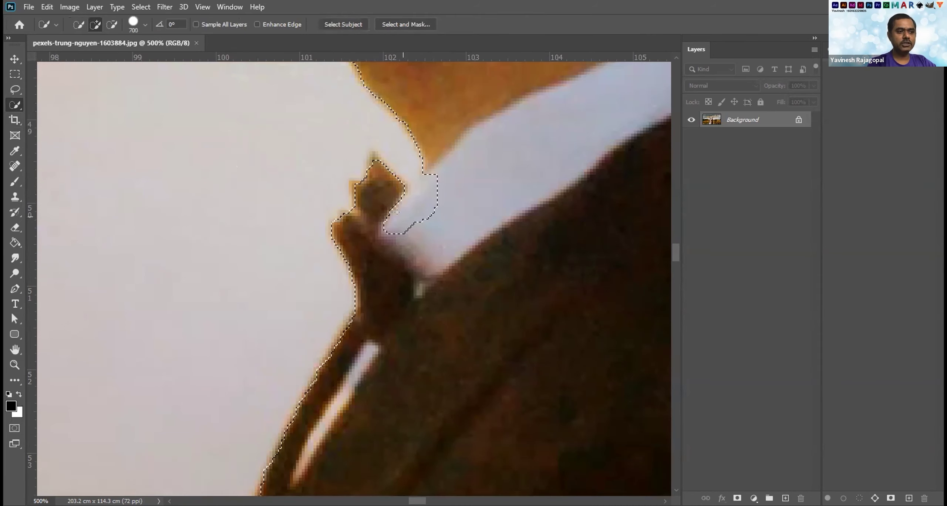
key(bracketright)
key(bracketright)
key(bracketright)
key(bracketright)
key(bracketright)
key(bracketright)
key(bracketright)
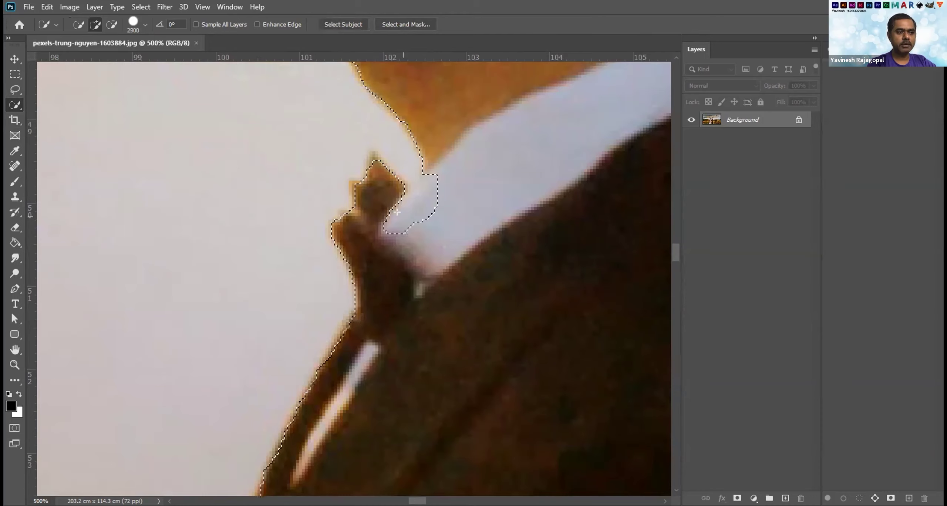
scroll(403, 216, down, 5)
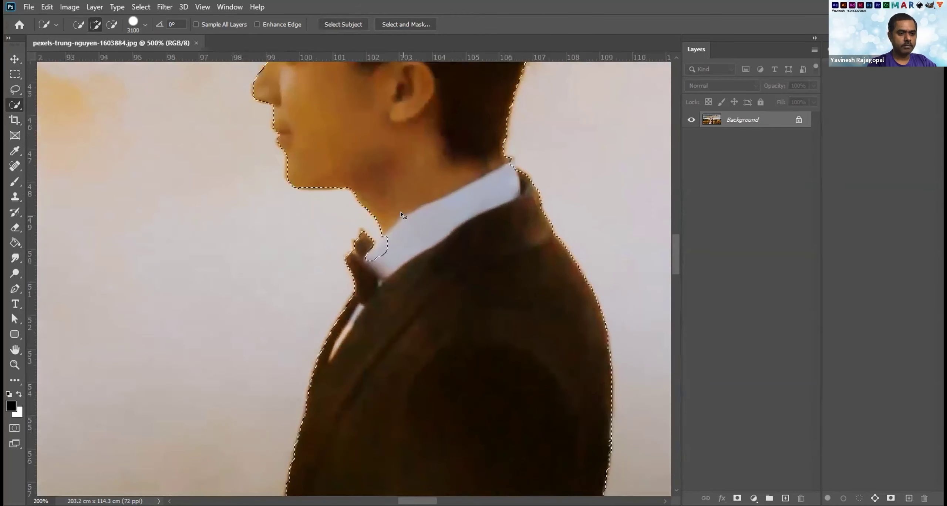
scroll(403, 216, down, 4)
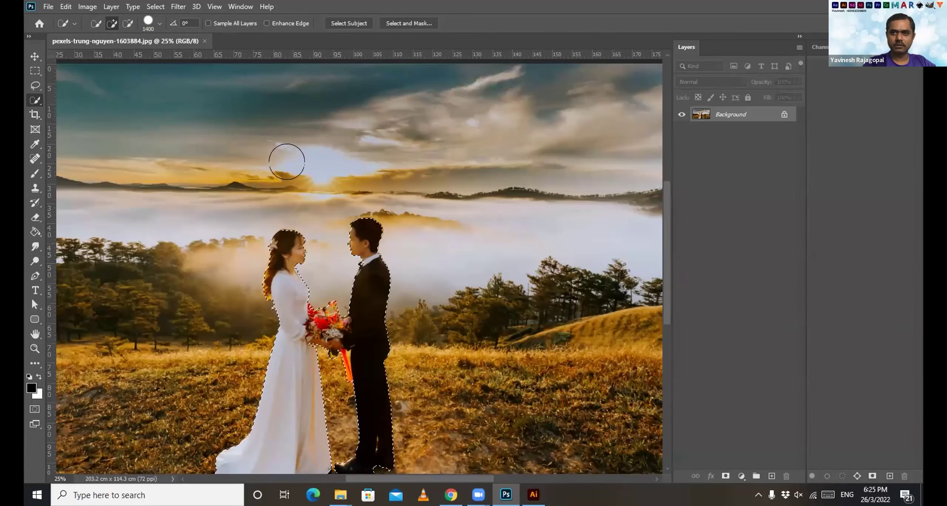
key(b)
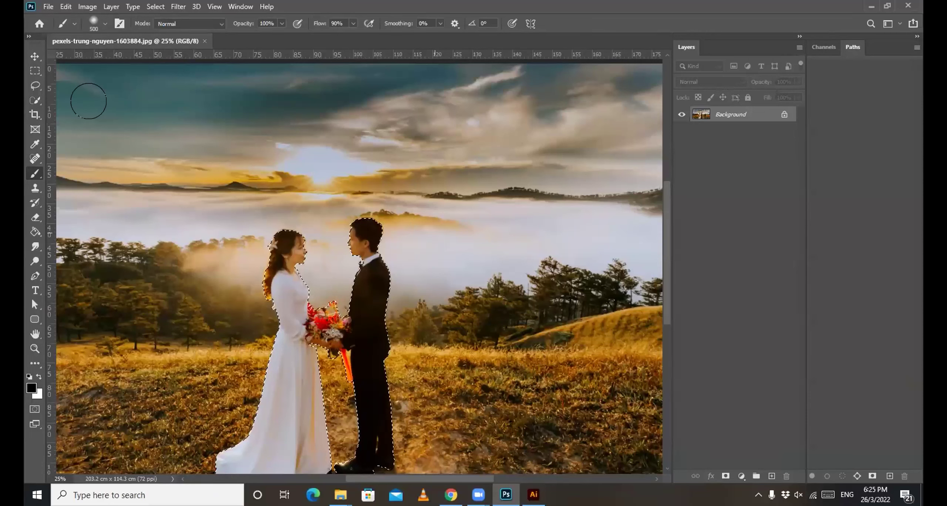
click(34, 100)
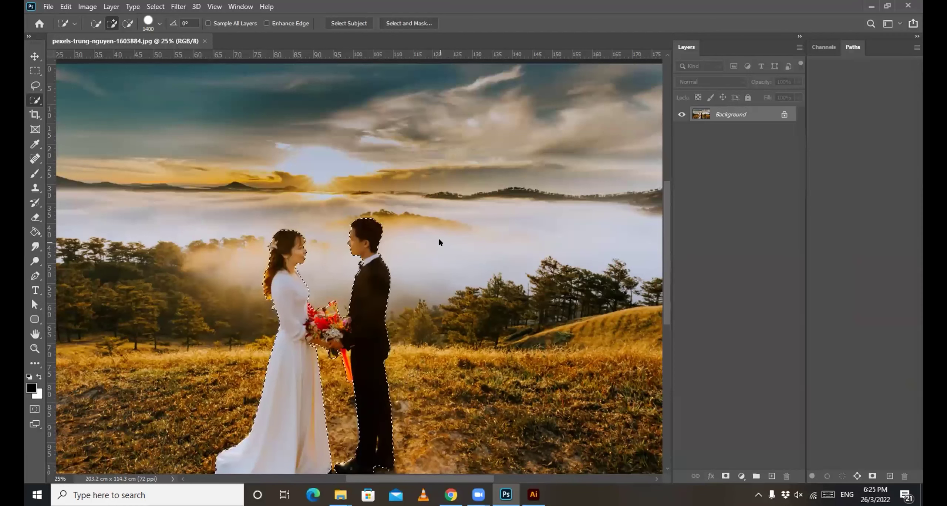
click(34, 174)
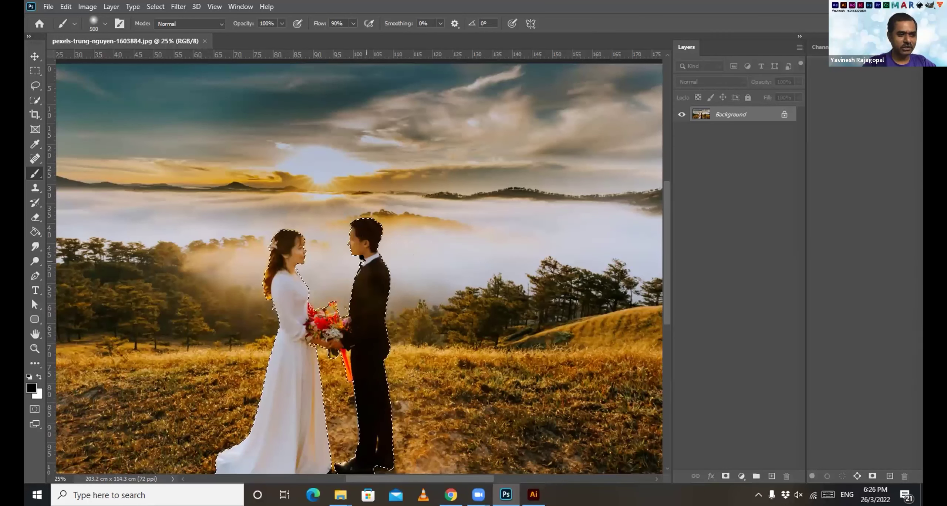
key(ctrl+d)
scroll(335, 241, up, 1)
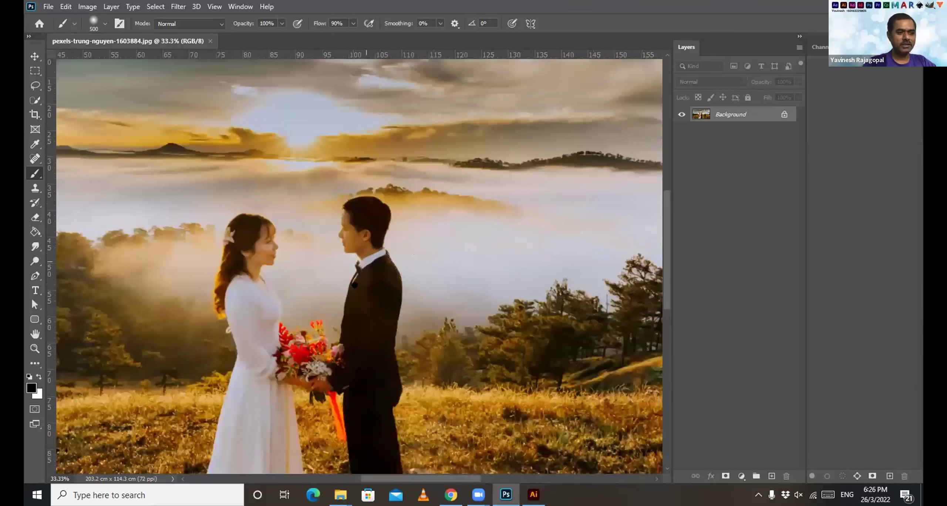
scroll(354, 285, up, 6)
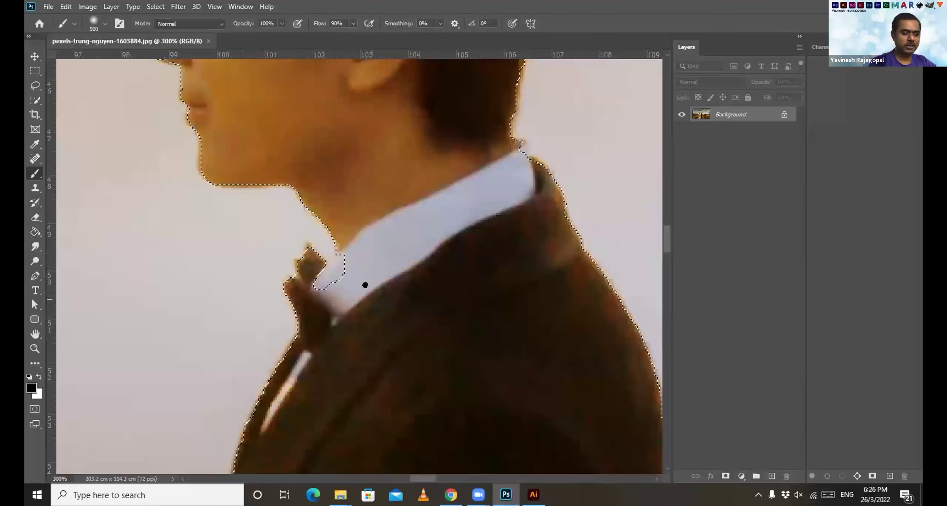
Shrink the Quick Selection brush for fine work along the groom's collar edge.
key(bracketleft)
key(bracketleft)
key(bracketleft)
key(bracketleft)
key(bracketleft)
key(bracketleft)
key(bracketleft)
key(bracketleft)
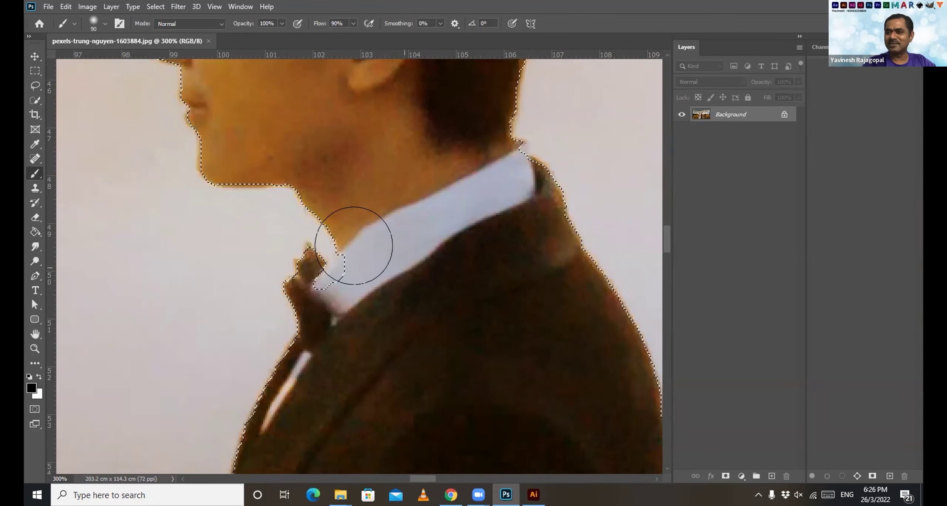
click(35, 100)
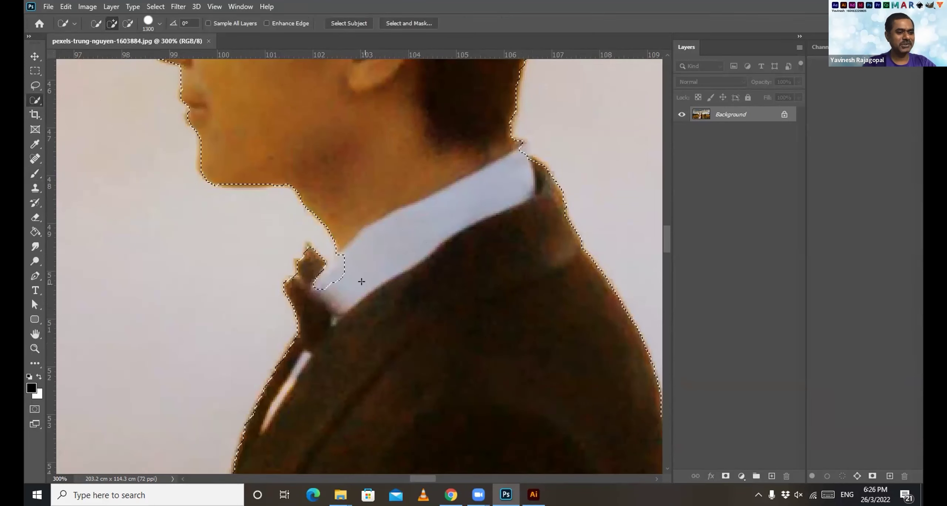
key(bracketleft)
key(bracketleft)
key(bracketleft)
key(bracketleft)
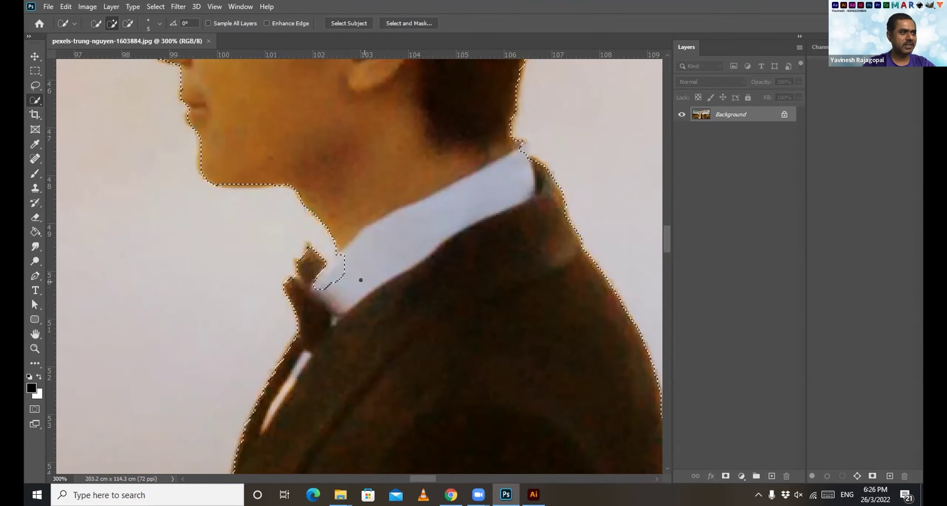
key(bracketright)
key(bracketright)
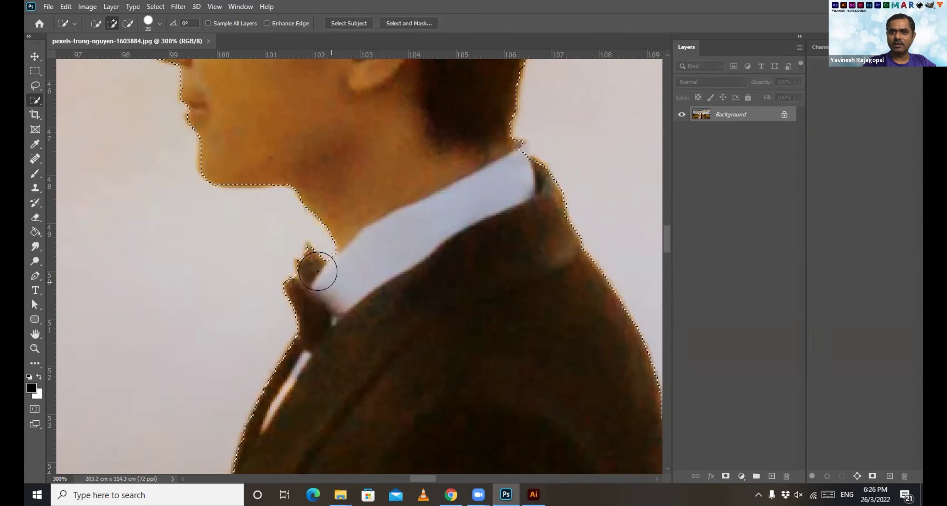
right_click(42, 101)
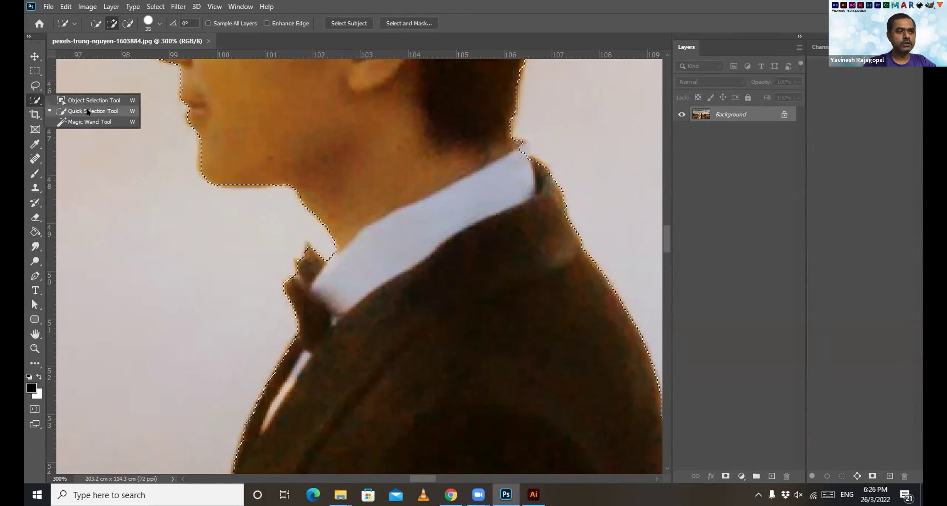
click(88, 112)
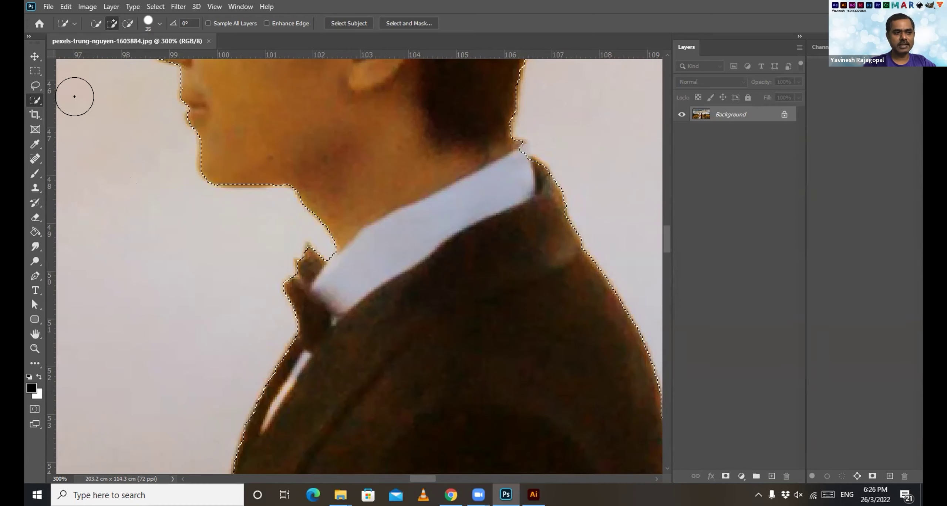
Zoom out from the collar, then clear and restore the couple selection.
key(ctrl+d)
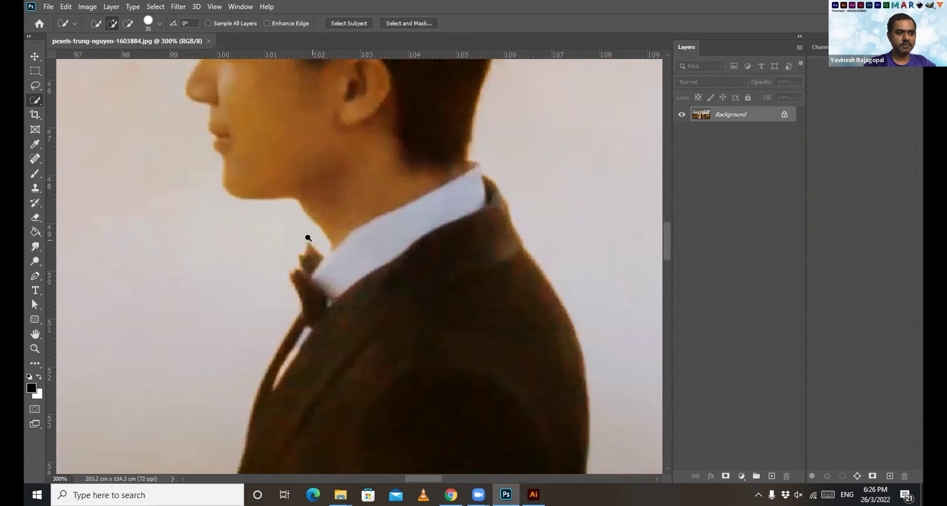
ctrl+alt+click(308, 238)
scroll(308, 238, down, 3)
key(ctrl+d)
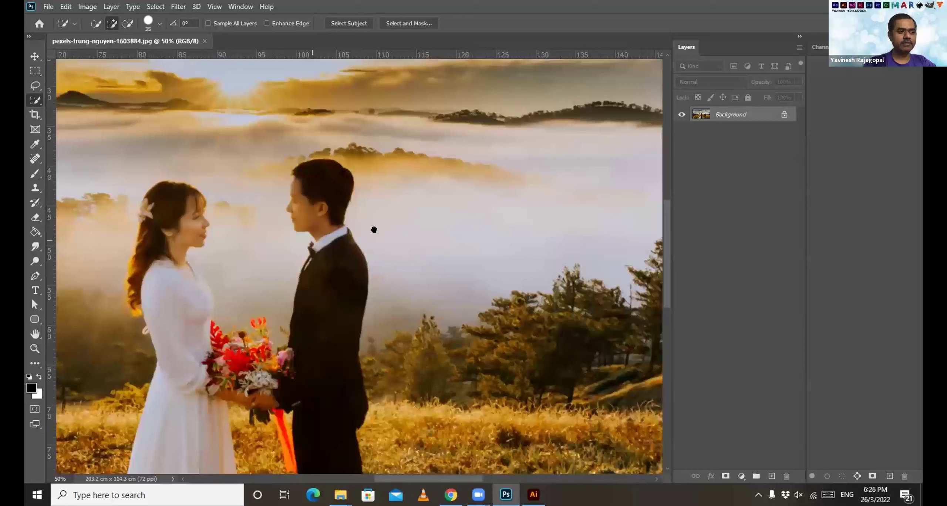
scroll(462, 194, down, 2)
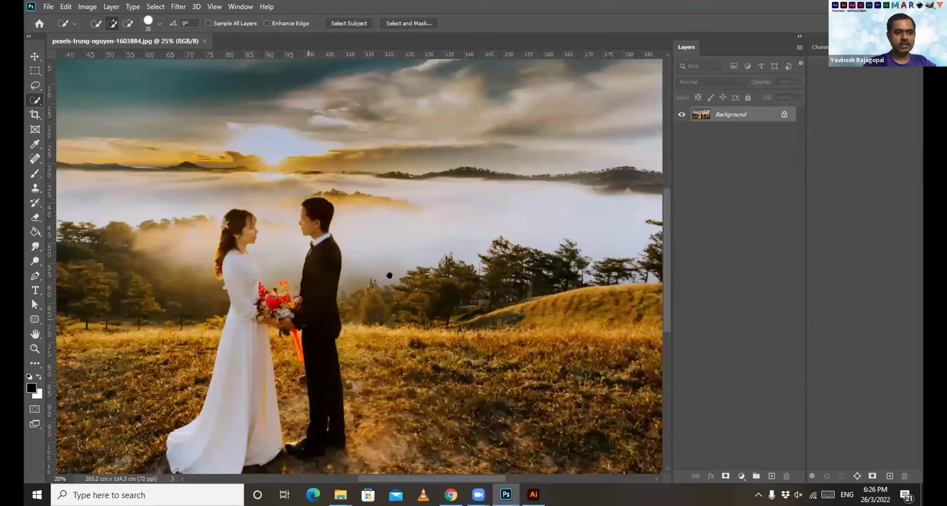
scroll(307, 301, down, 1)
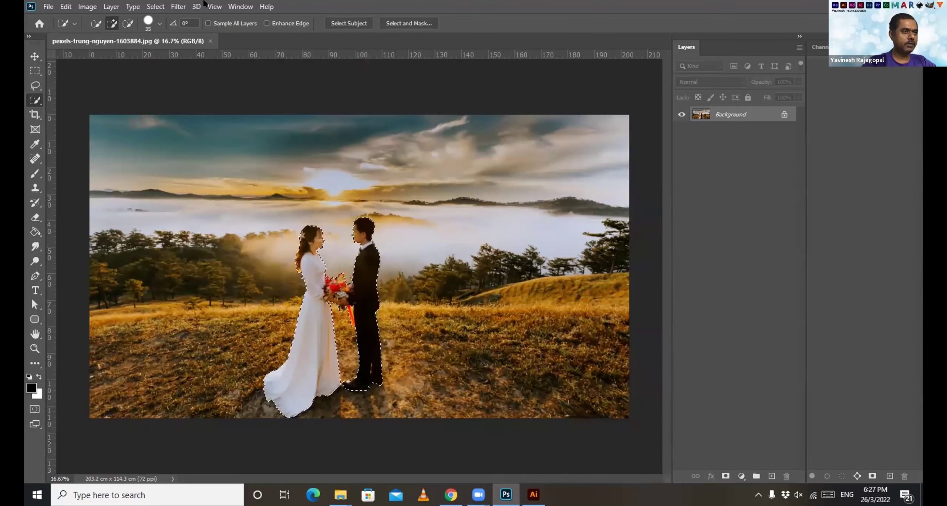
key(ctrl+d)
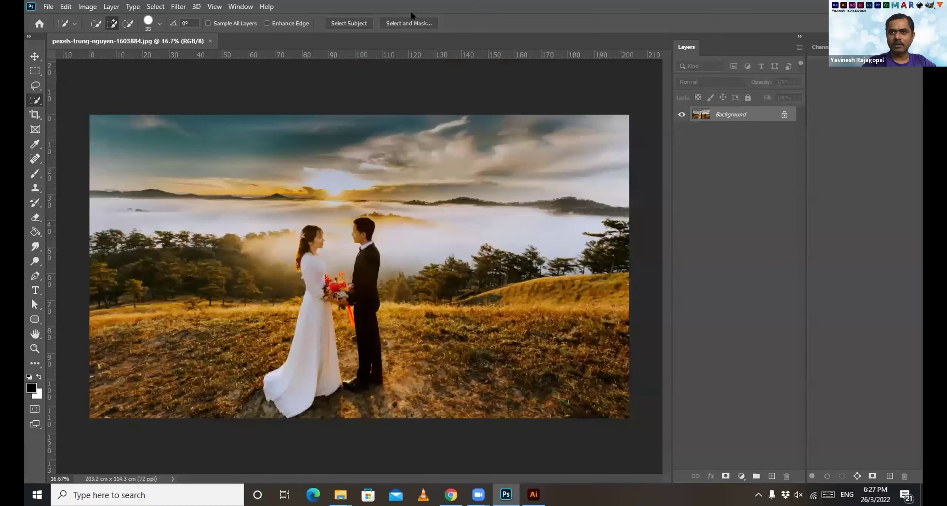
key(ctrl+z)
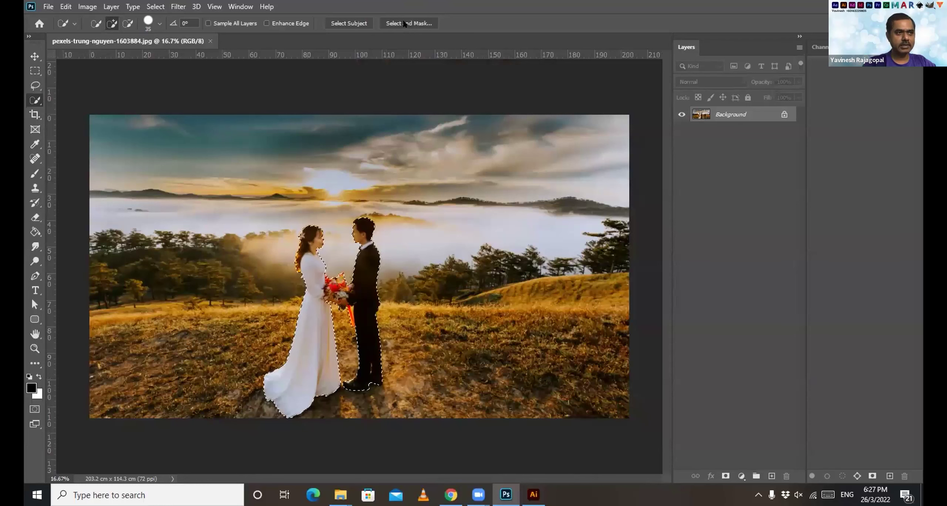
In Select and Mask, output the couple selection as a New Layer with Layer Mask.
click(405, 23)
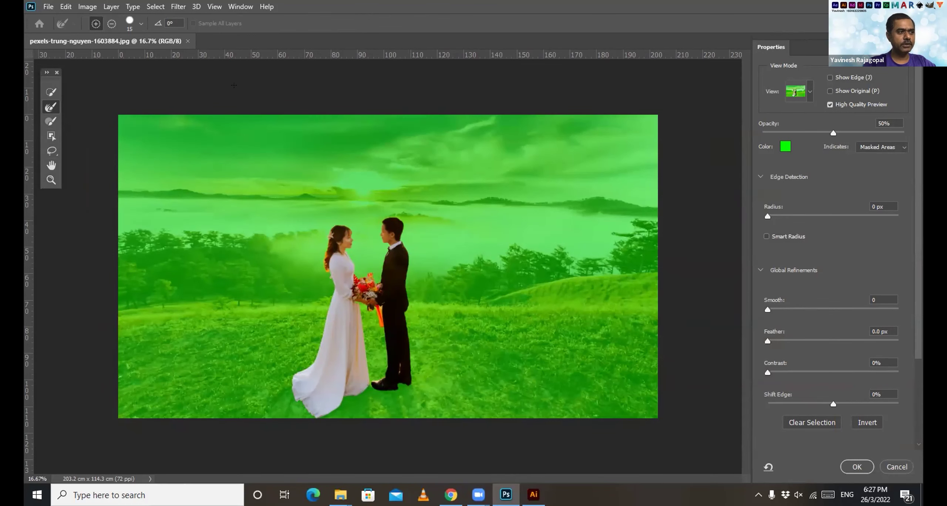
scroll(912, 364, down, 2)
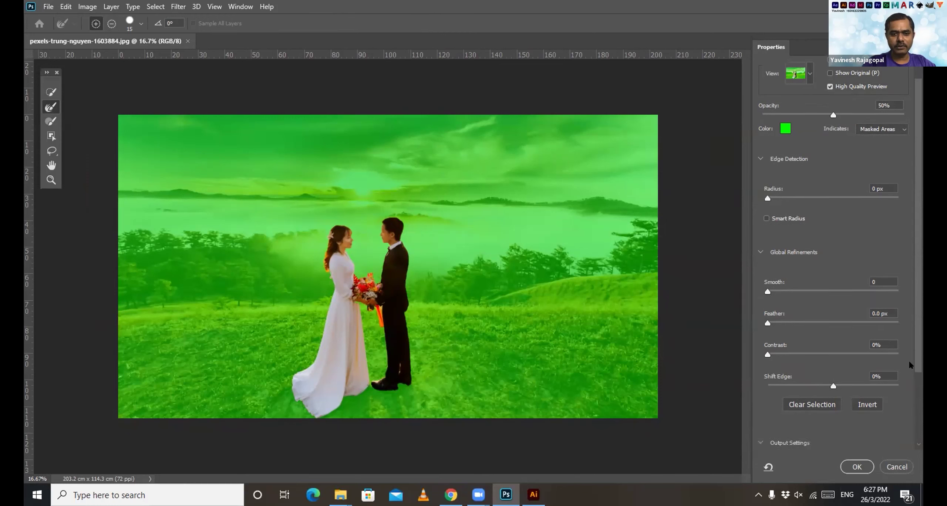
scroll(911, 365, down, 3)
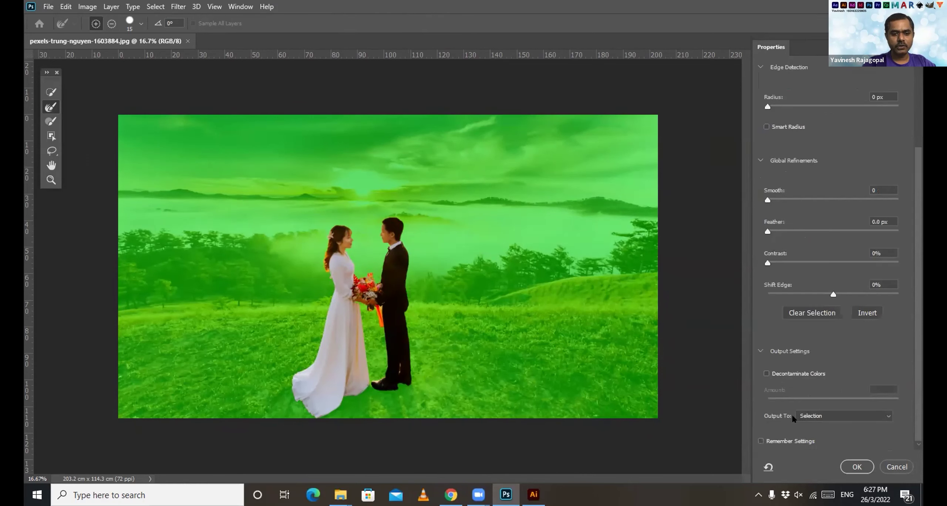
click(817, 417)
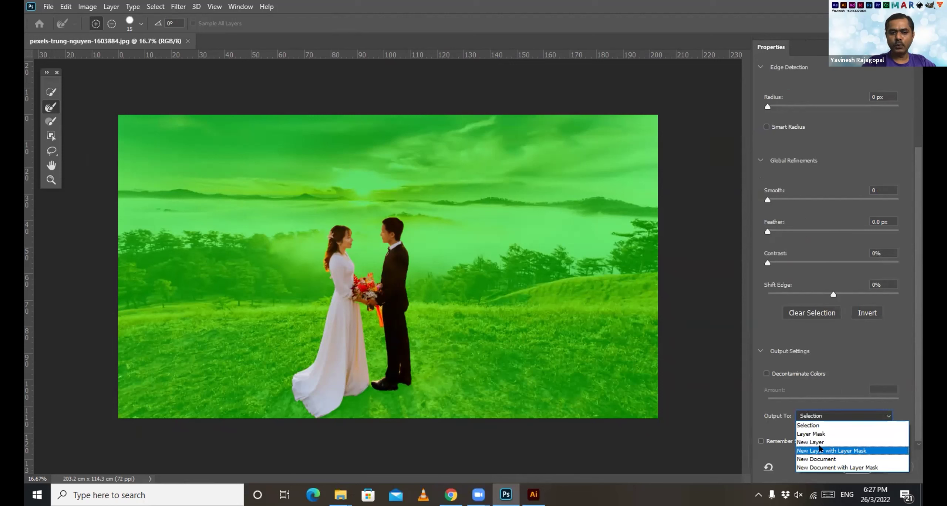
click(820, 452)
click(859, 465)
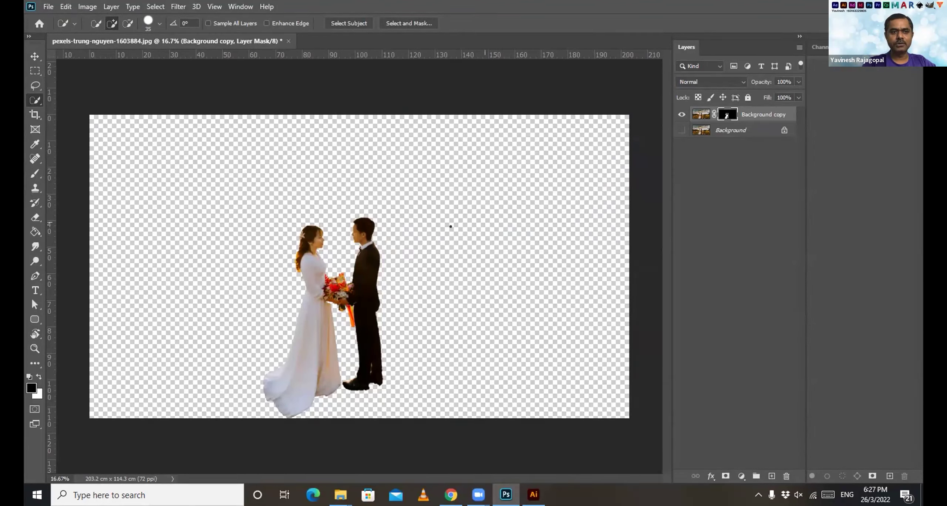
Show the original Background layer, hide the couple layer, and load the couple's mask as a selection.
click(681, 130)
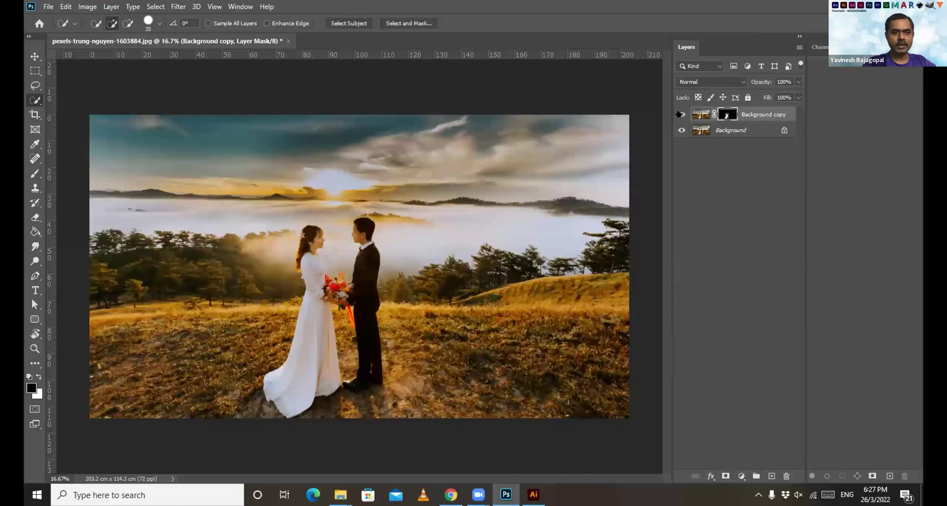
click(681, 114)
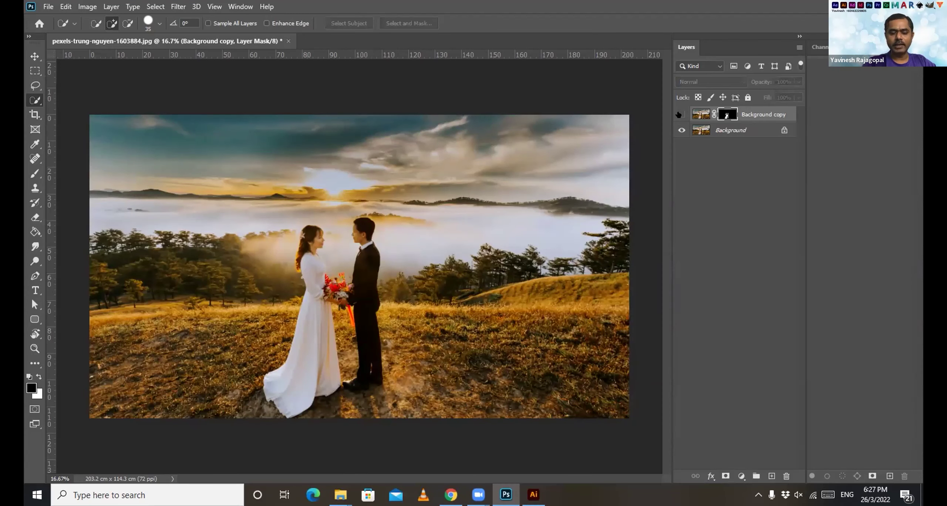
ctrl+click(726, 115)
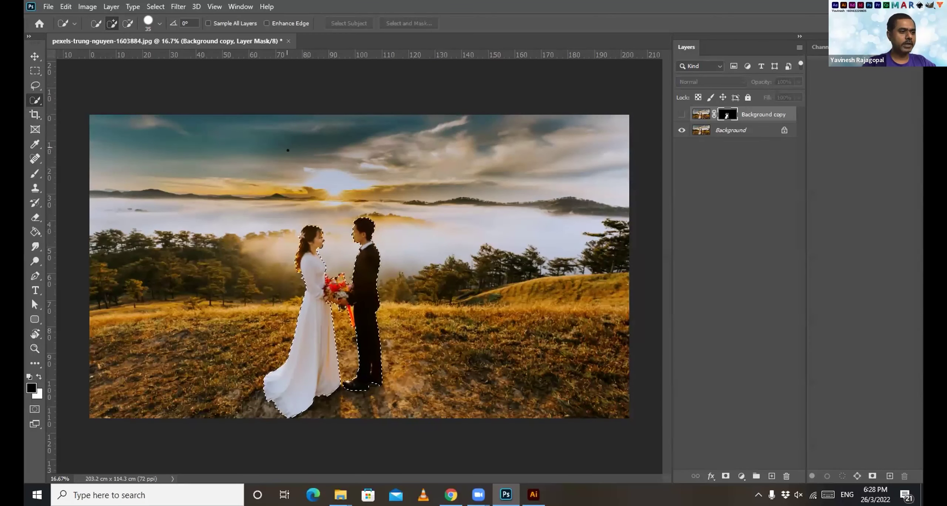
Expand the selection by 10 pixels and check the edges around the couple.
click(155, 6)
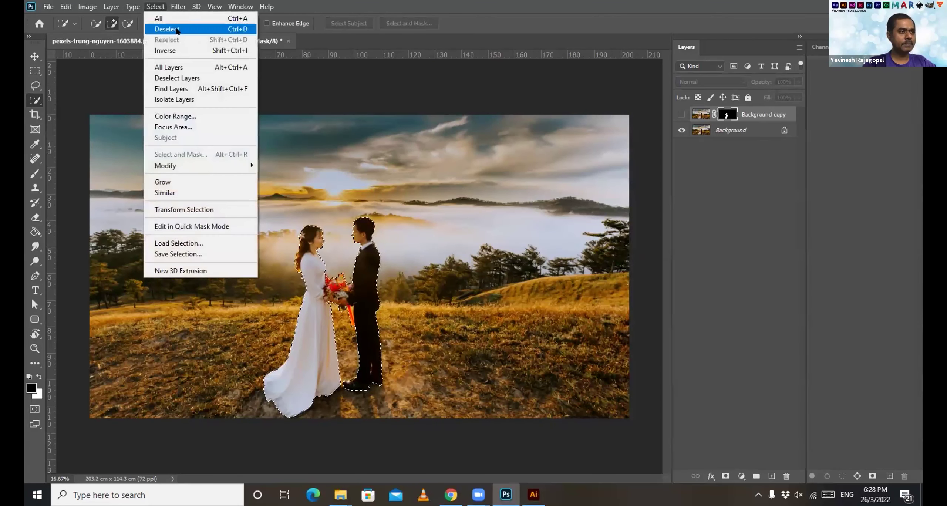
mouse_move(188, 167)
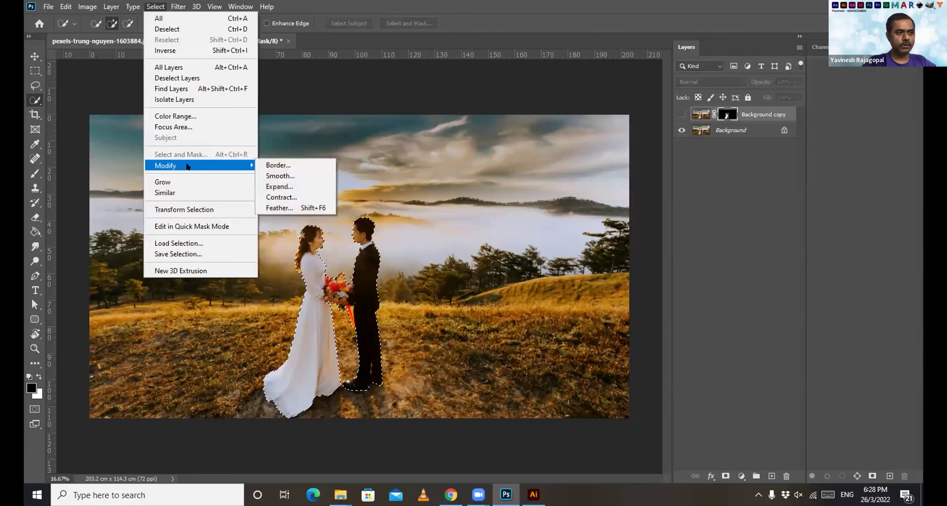
click(279, 187)
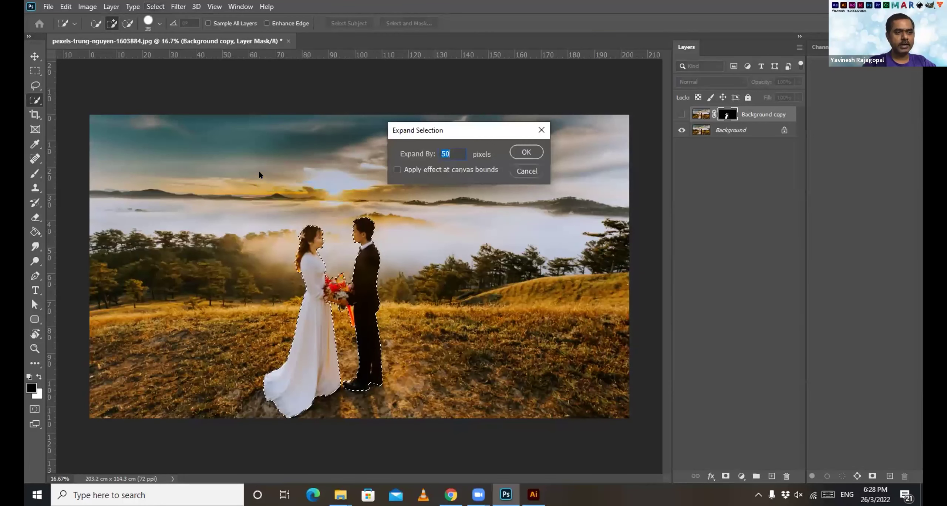
text(10)
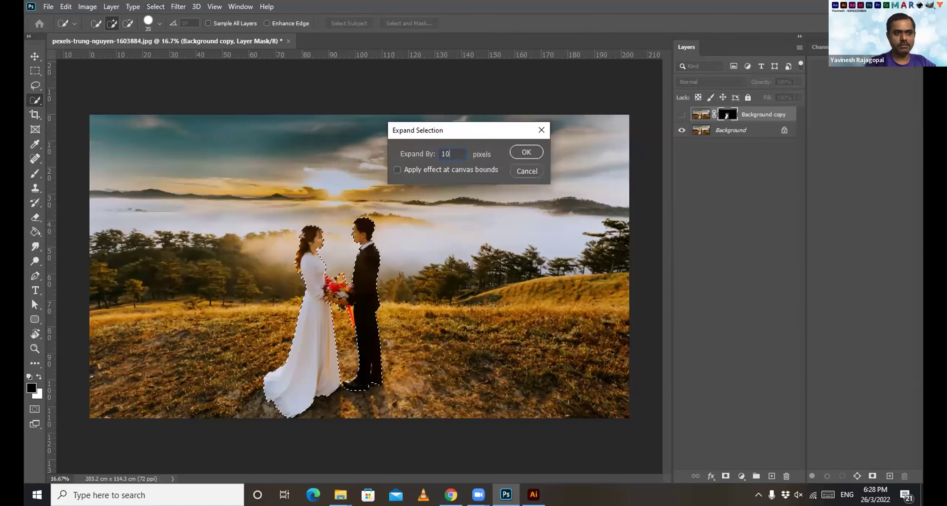
key(Return)
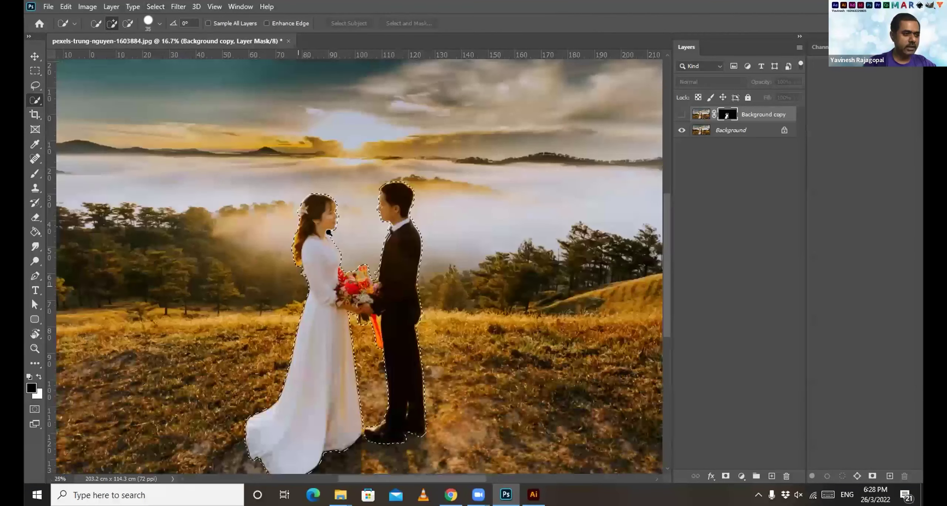
scroll(296, 284, up, 4)
scroll(337, 250, up, 4)
drag(395, 196, 356, 228)
drag(396, 320, 328, 239)
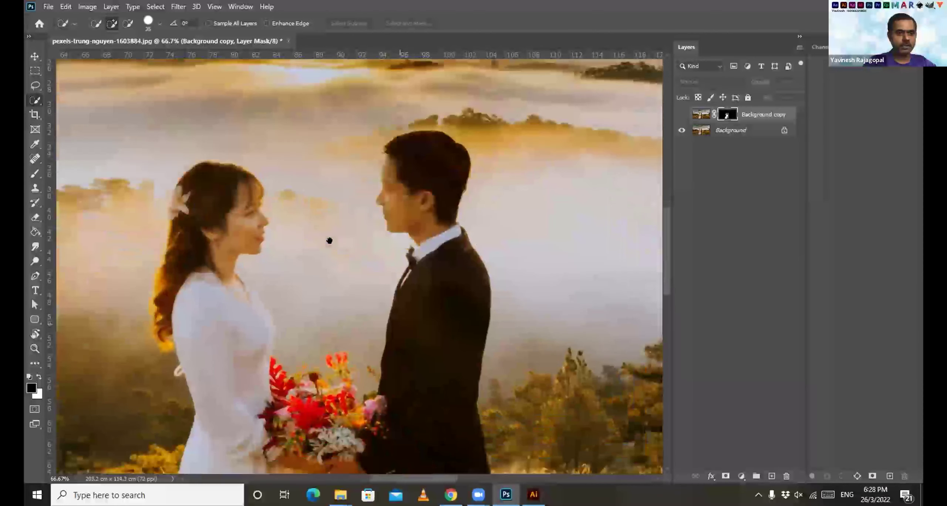
scroll(344, 201, down, 5)
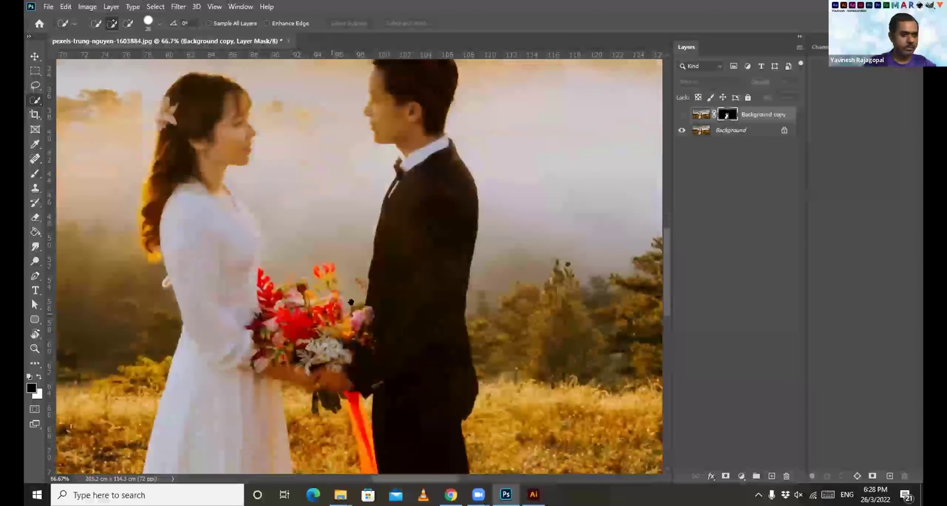
scroll(152, 194, down, 10)
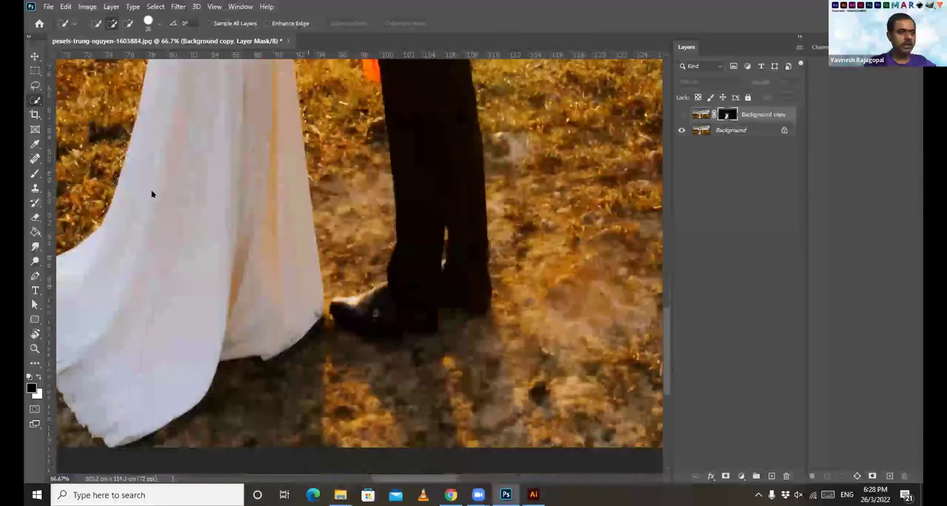
scroll(166, 178, left, 6)
scroll(166, 177, down, 2)
Expand the selection once more, slightly beyond the couple's outline, and zoom out to the full image.
click(156, 7)
mouse_move(237, 165)
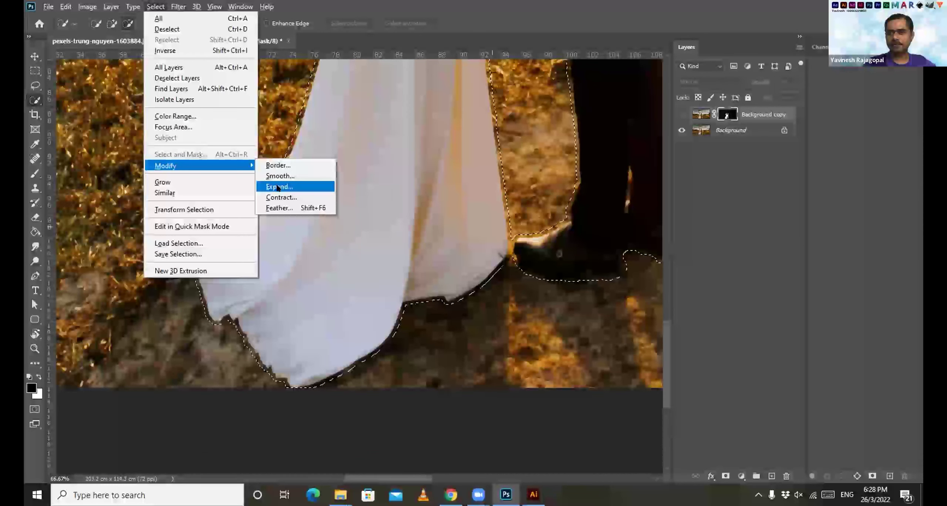
click(278, 187)
click(527, 148)
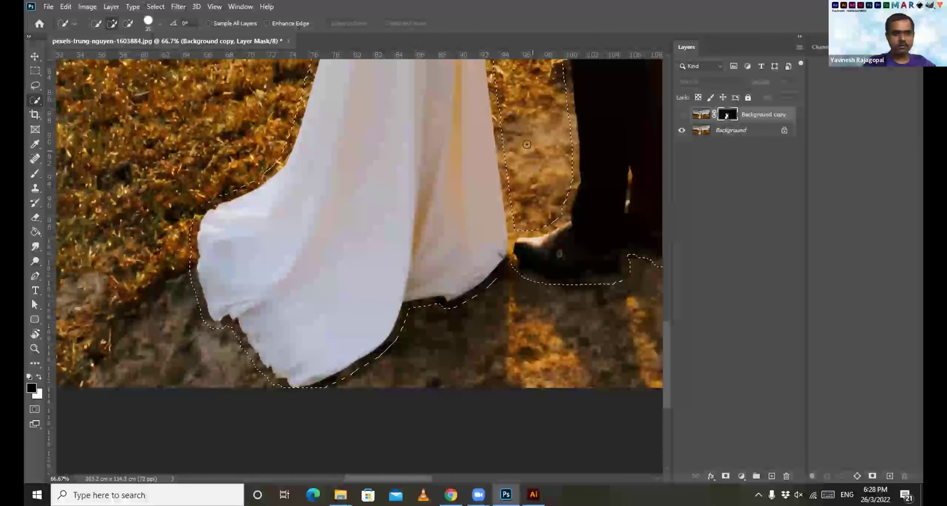
scroll(310, 198, down, 5)
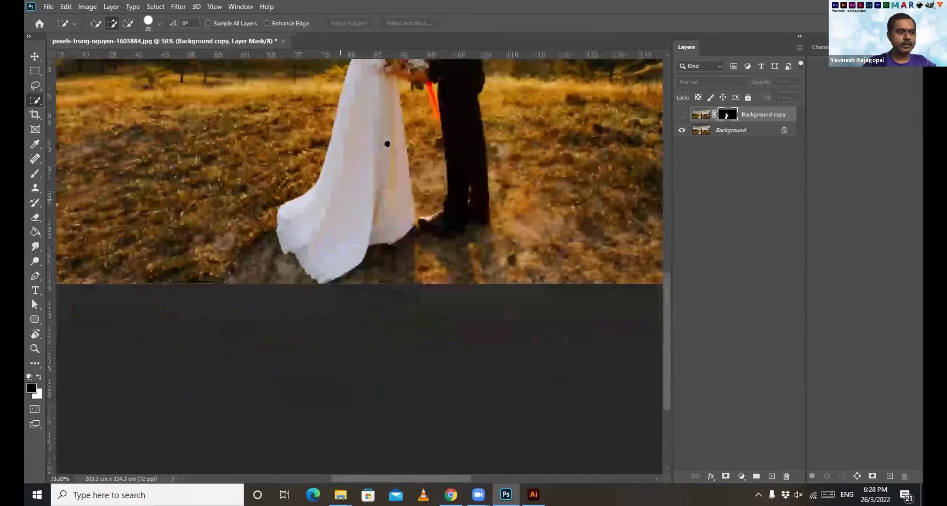
scroll(387, 144, down, 2)
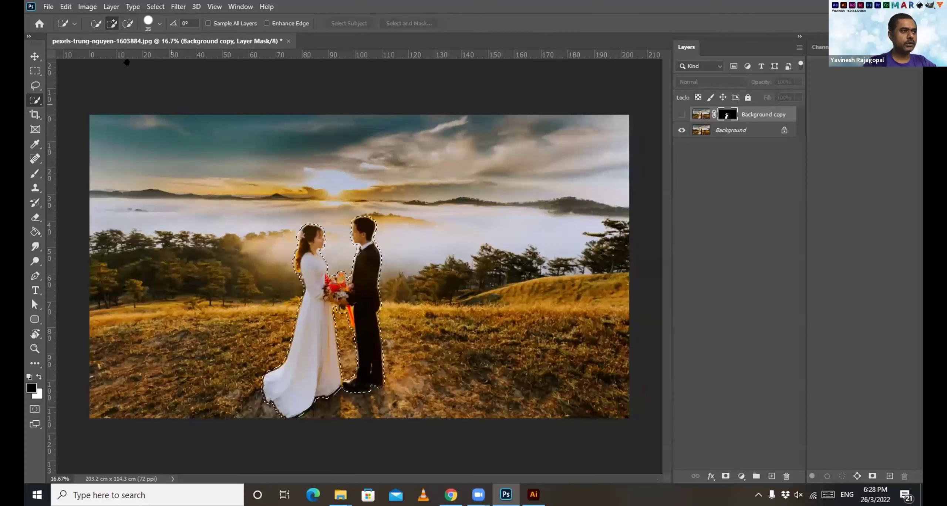
Content-Aware fill the couple away on the Background layer, then deselect.
click(66, 6)
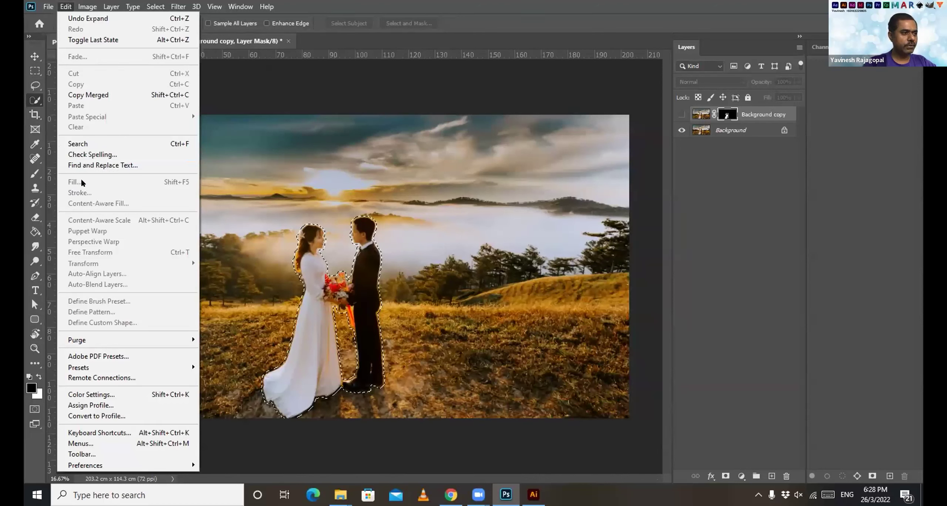
click(724, 131)
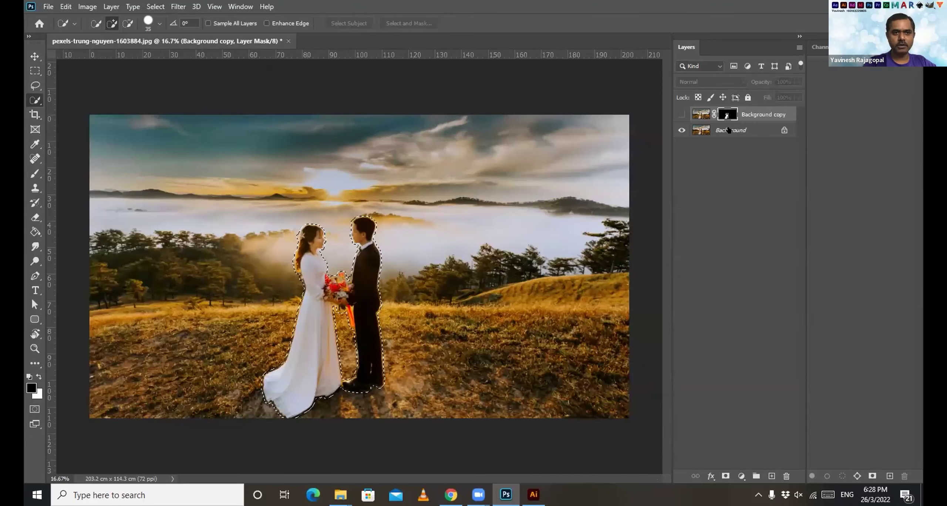
click(723, 130)
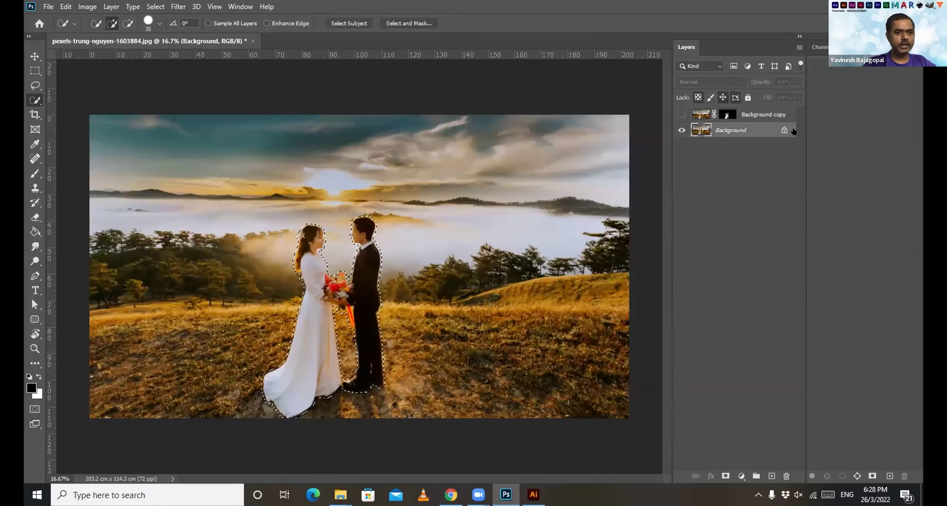
click(66, 7)
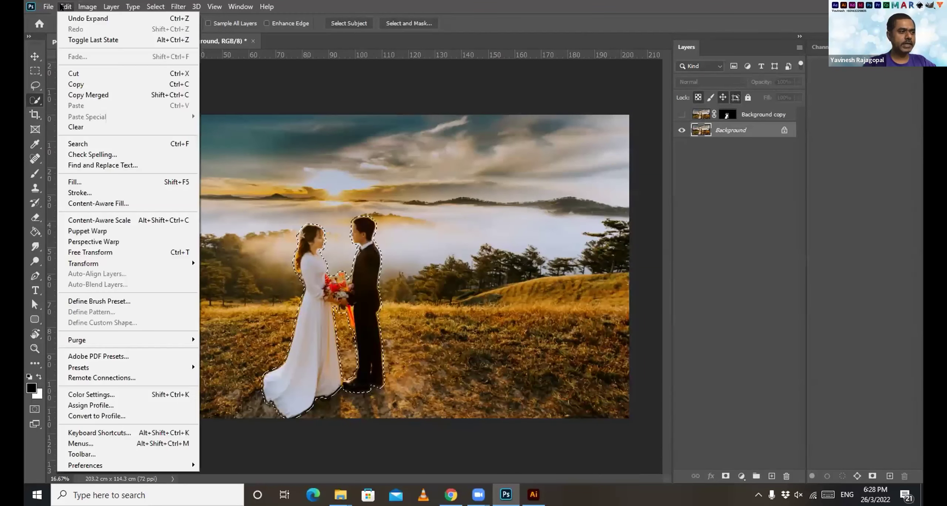
click(74, 182)
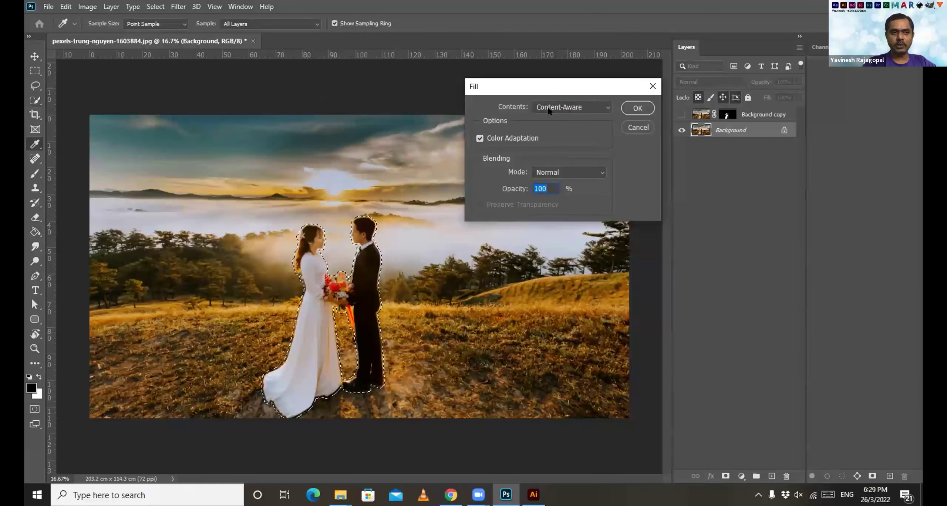
click(638, 108)
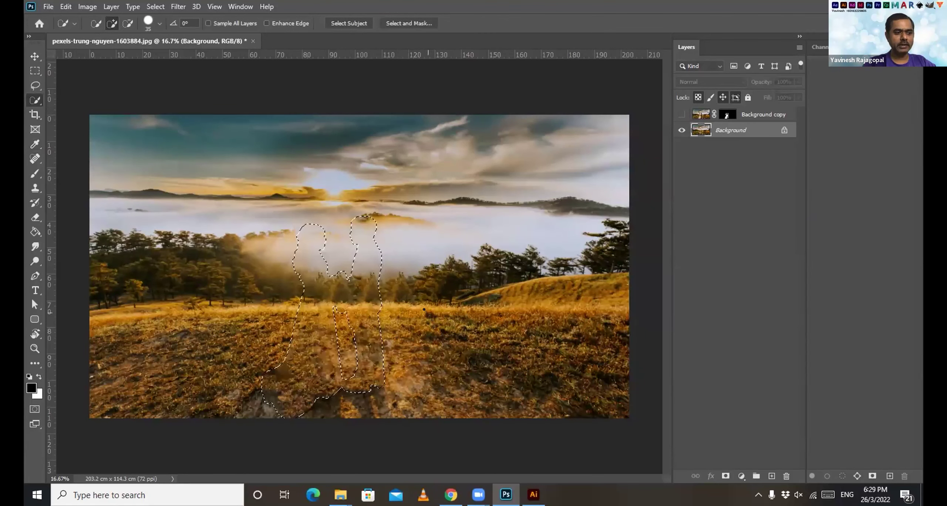
key(ctrl+d)
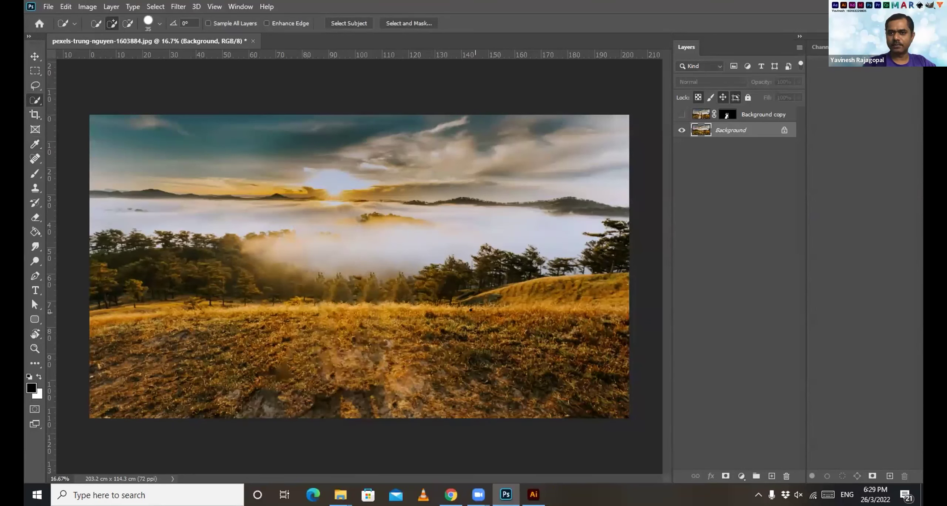
Show and select the Background copy layer, then nudge the couple slightly with the Move tool.
key(v)
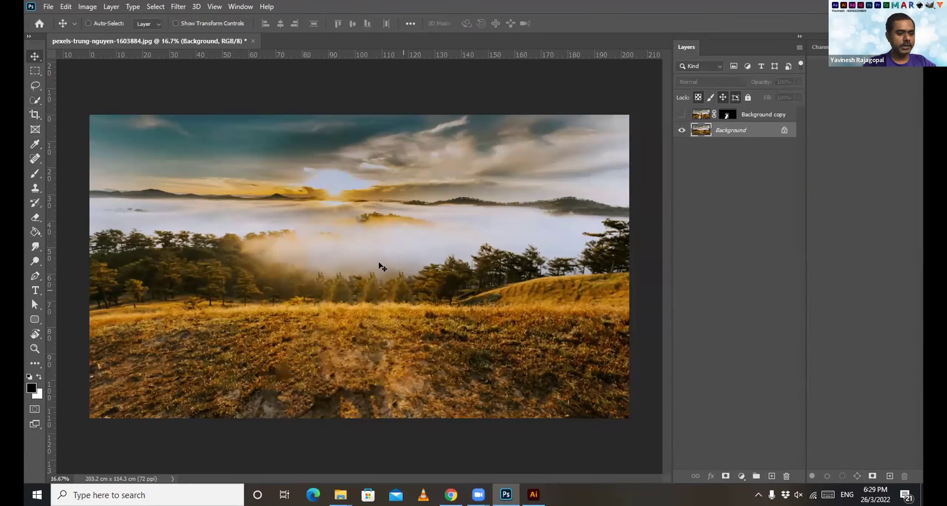
click(682, 114)
click(697, 114)
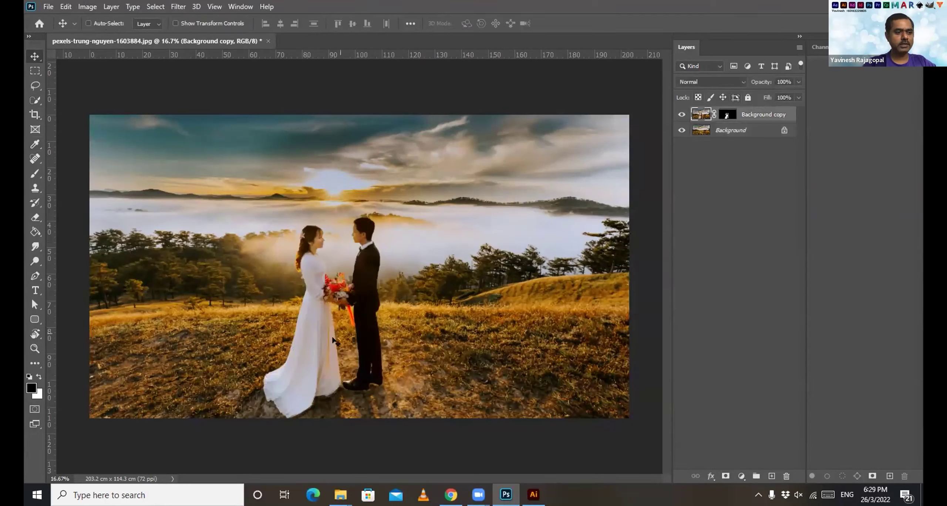
drag(377, 296, 378, 317)
key(ctrl+comma)
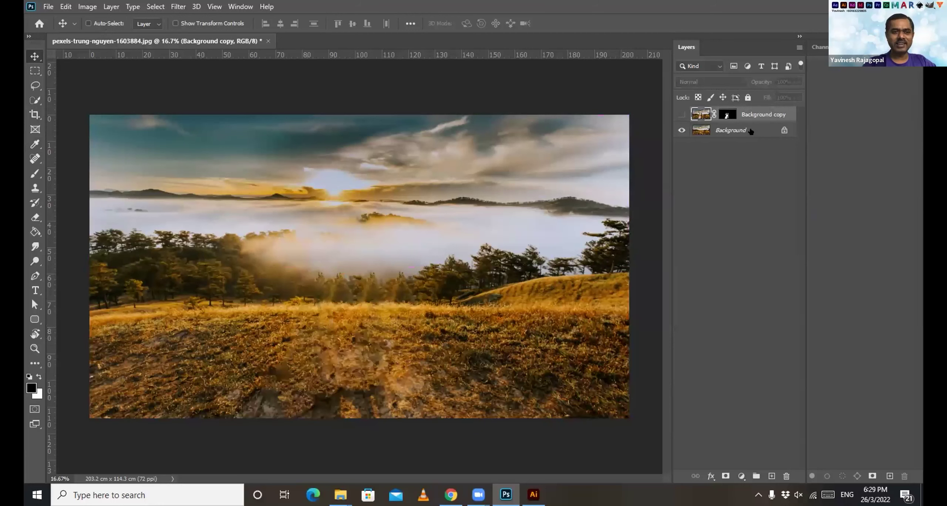
click(682, 115)
Convert the Background into Layer 0 and scale it up to about 119%.
click(750, 131)
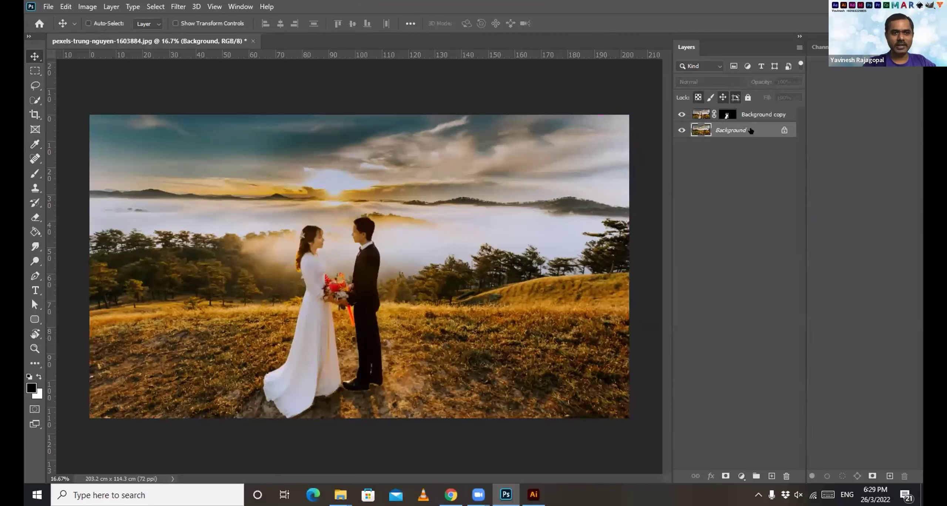
double_click(759, 132)
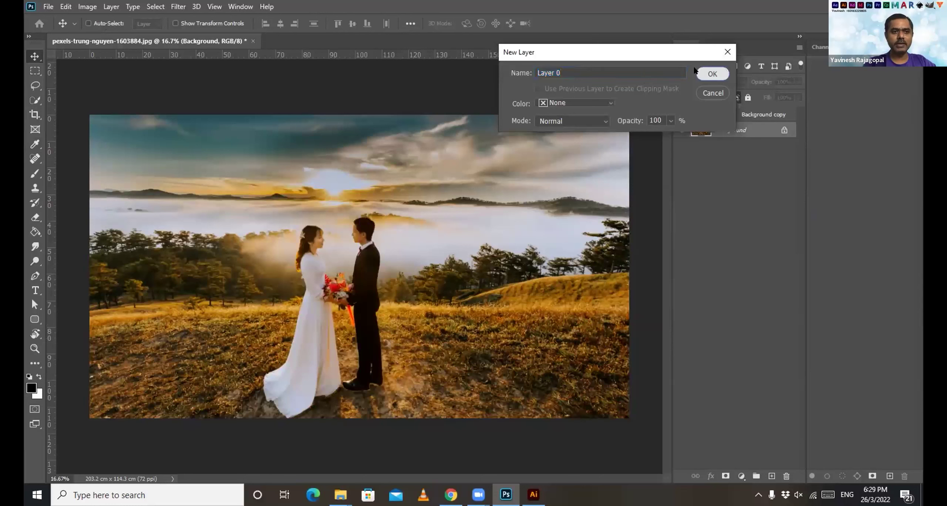
click(705, 73)
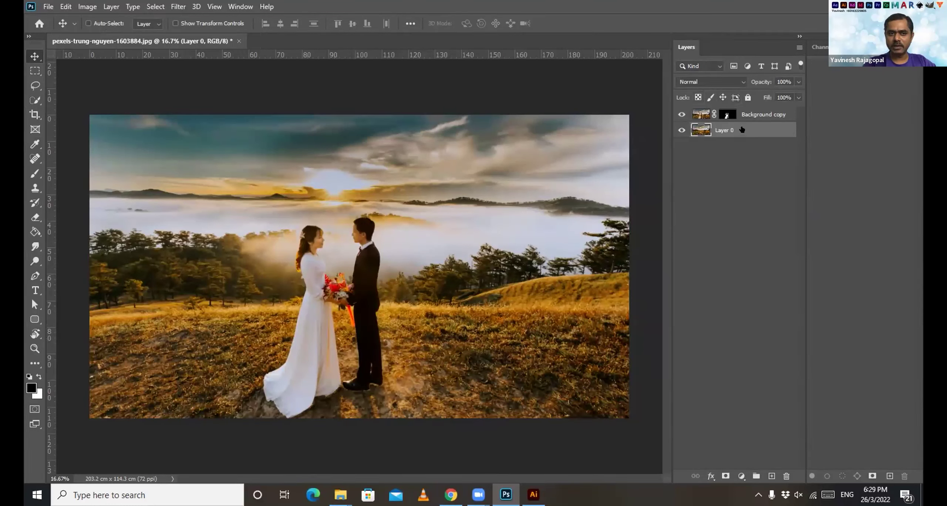
key(ctrl+t)
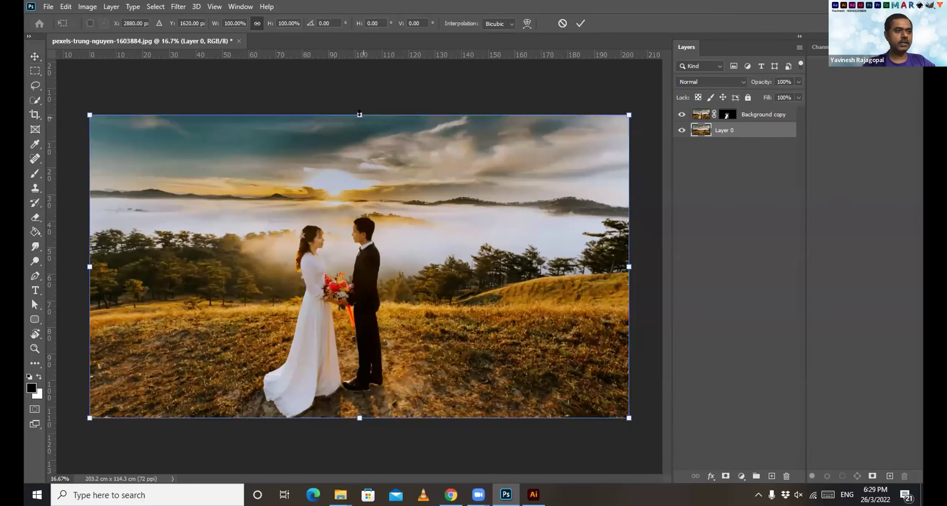
drag(359, 107, 378, 85)
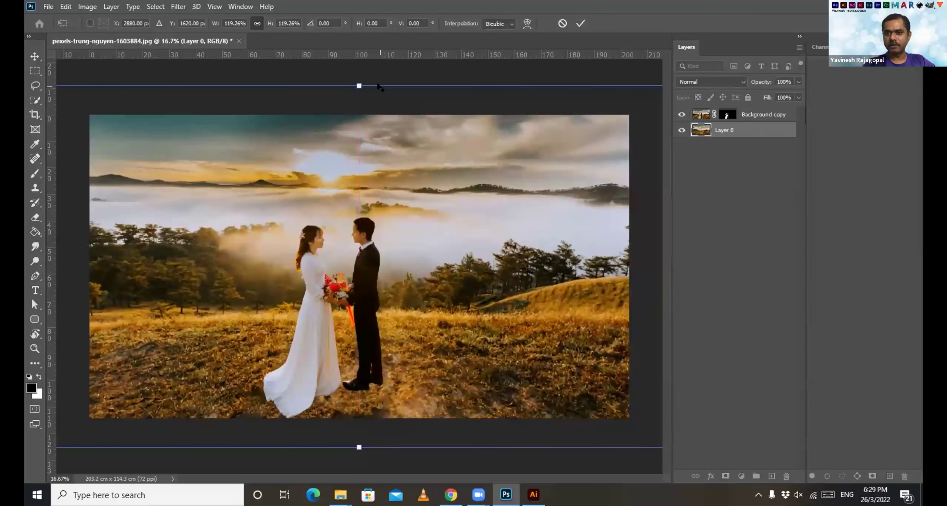
key(Return)
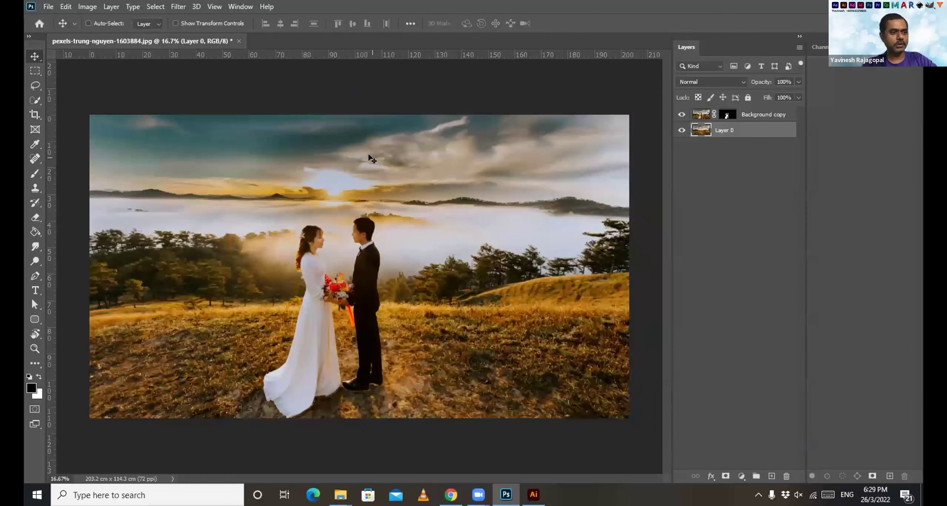
Save the layered composite as Photo.psd in the Assets PS Part 3 folder.
key(ctrl)
key(ctrl+s)
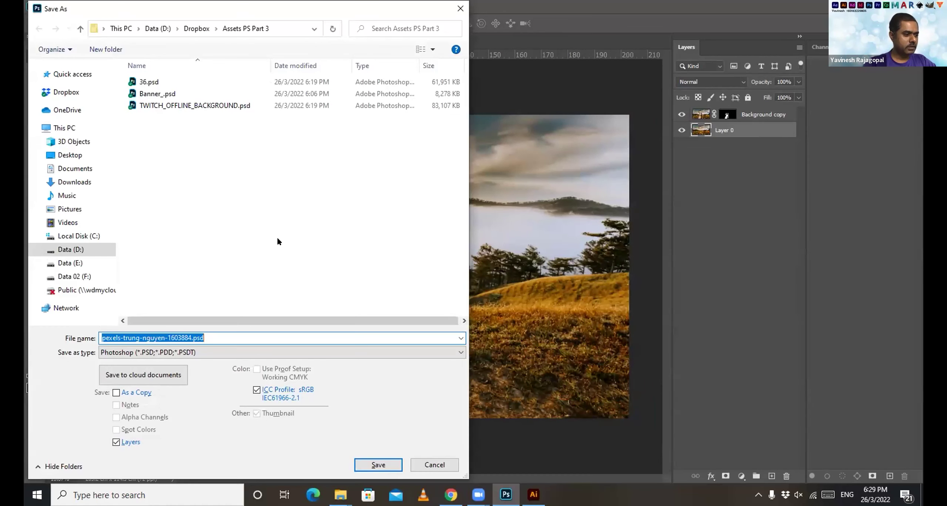
text(Photo)
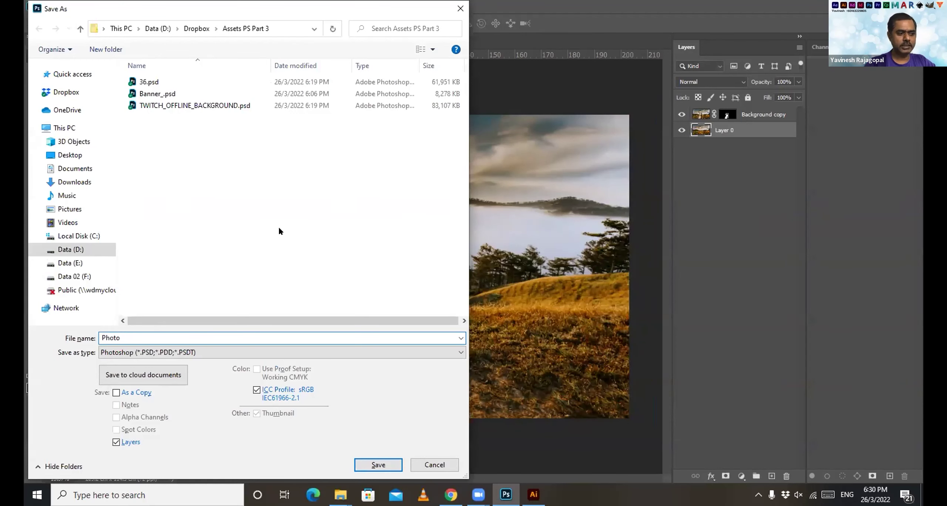
key(Return)
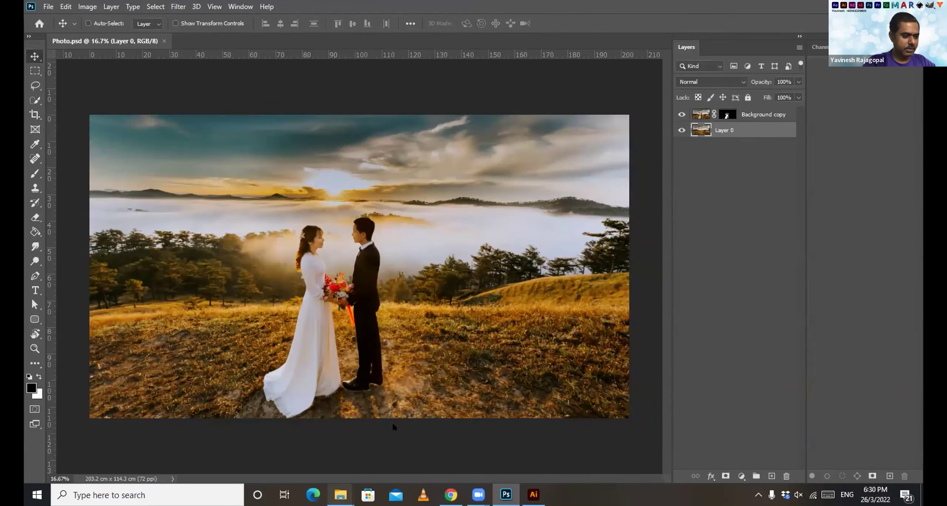
click(333, 493)
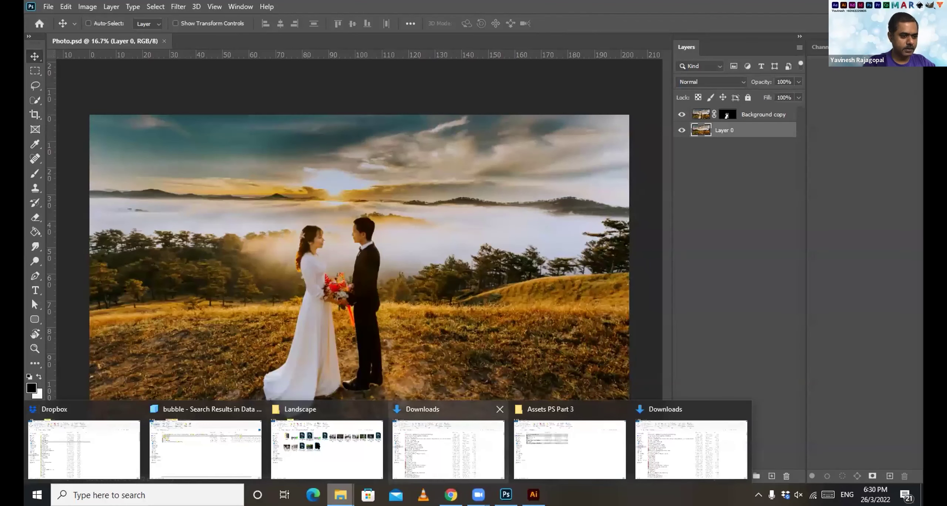
Copy the Dropbox link for Assets PS Part 3.zip from the folder window.
click(570, 448)
click(163, 148)
right_click(163, 149)
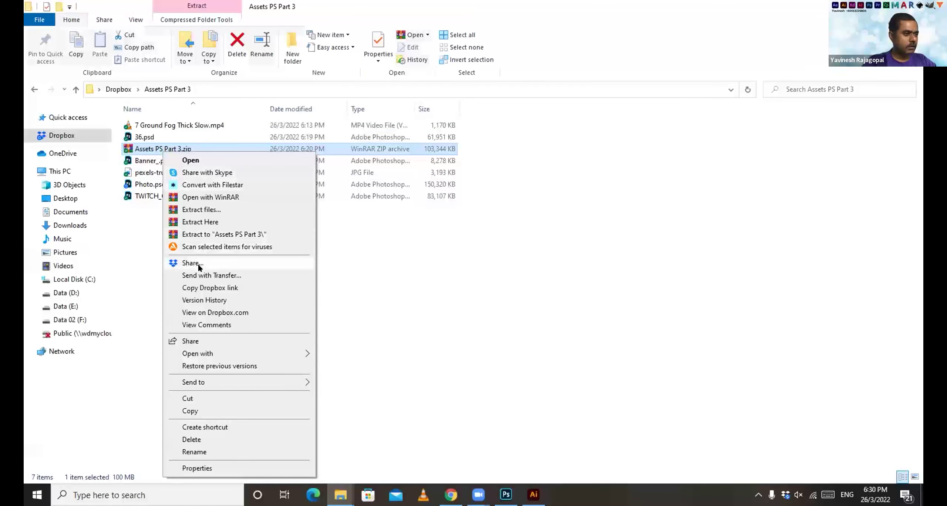
click(199, 288)
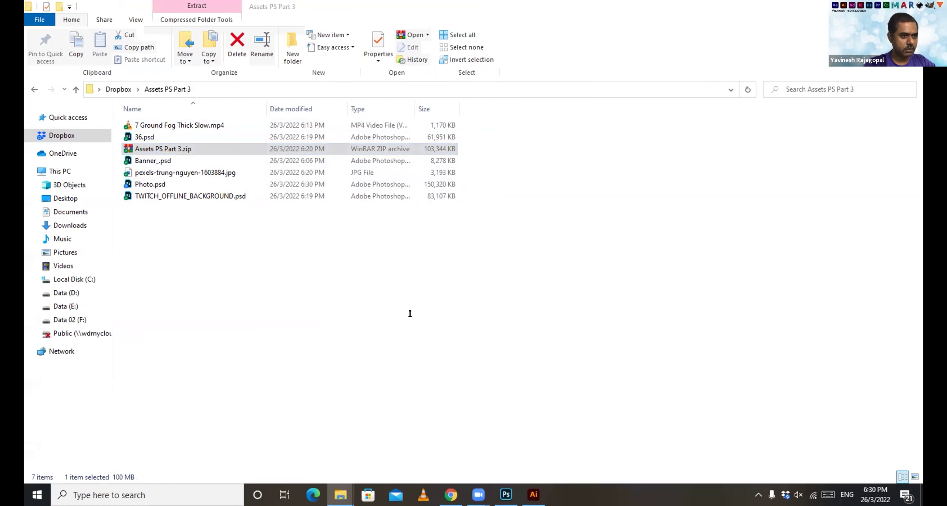
click(178, 148)
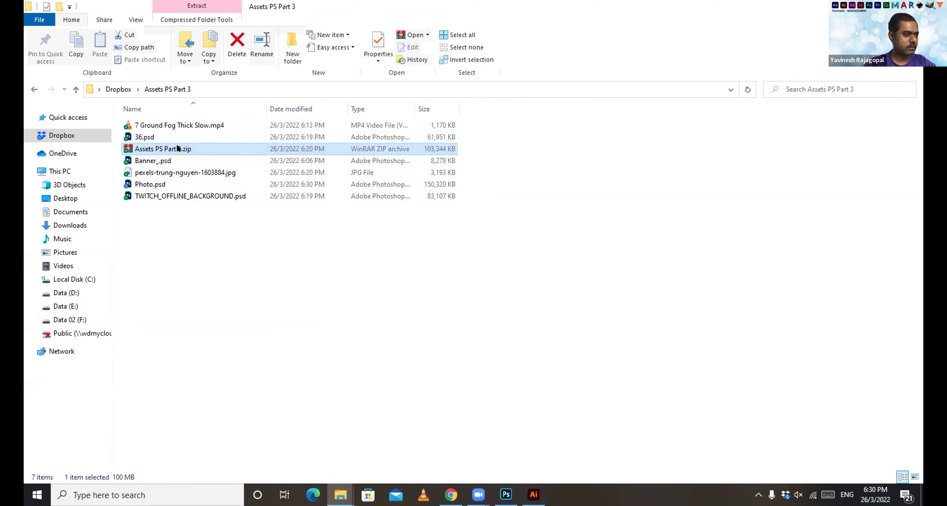
right_click(178, 148)
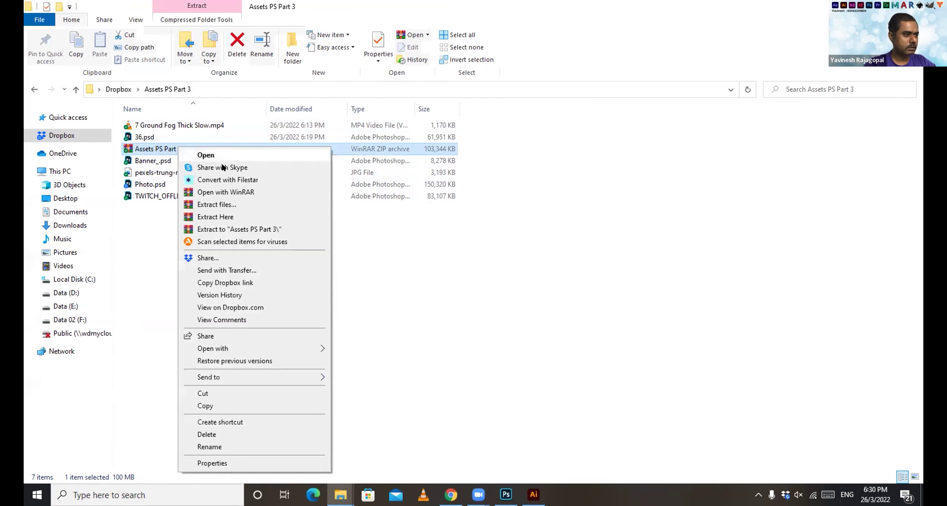
click(223, 281)
Launch Notepad, close it again, and return to Photoshop.
key(super)
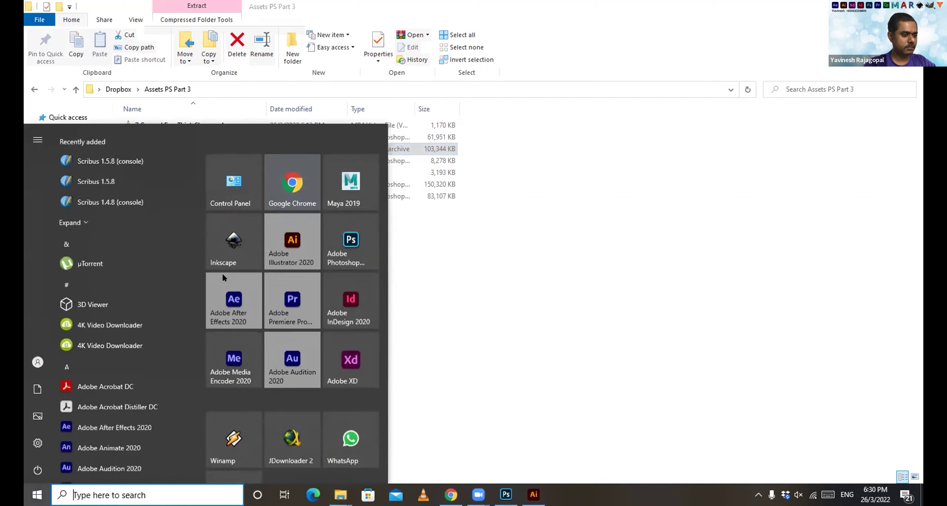
text(notepad)
key(Return)
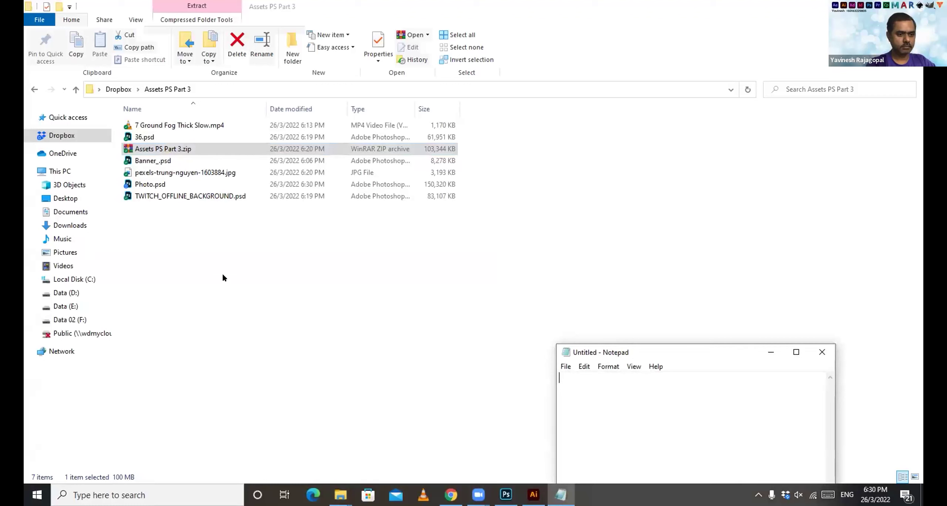
click(818, 354)
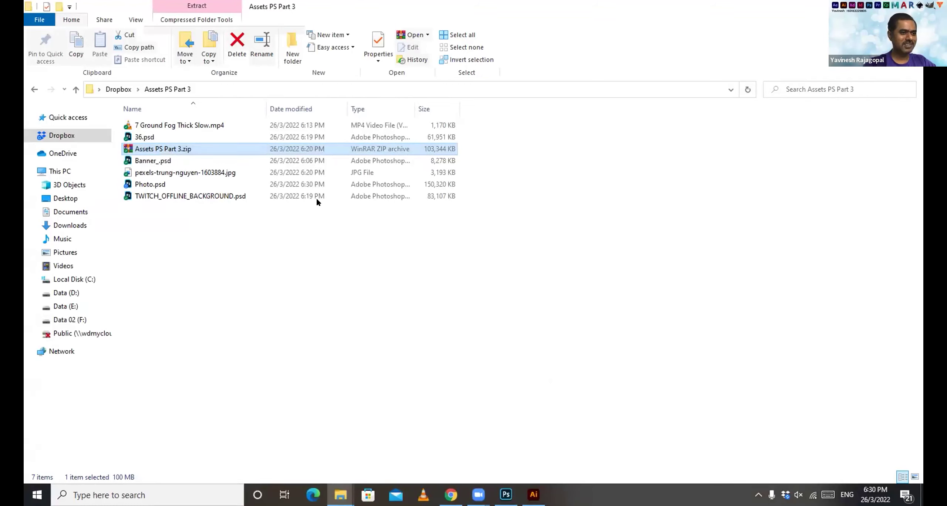
click(506, 495)
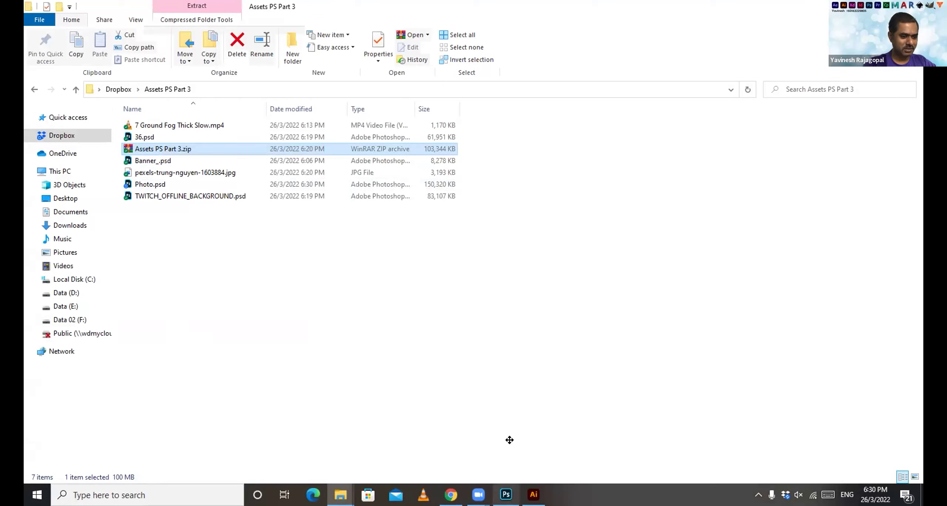
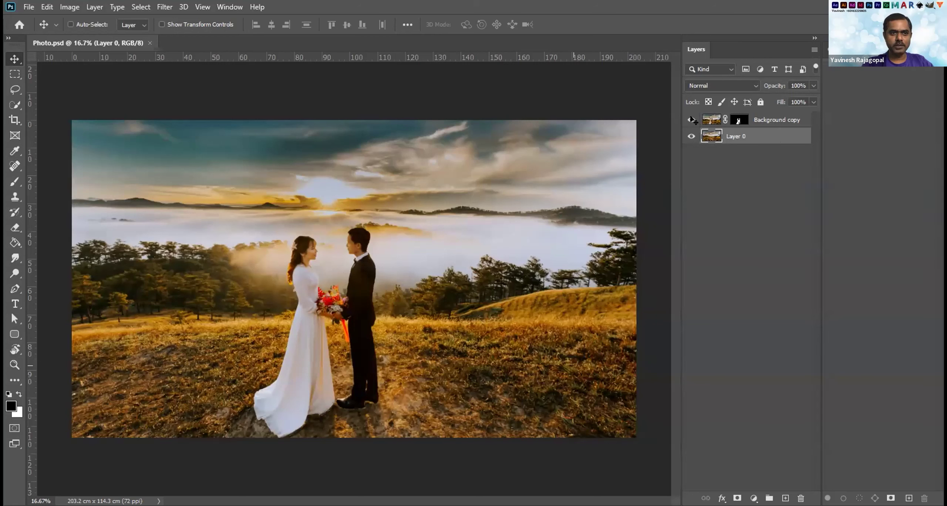
Toggle visibility of the couple cut-out and Layer 0 layers to compare the composition.
click(690, 119)
click(689, 119)
click(689, 119)
click(689, 119)
click(689, 119)
click(689, 119)
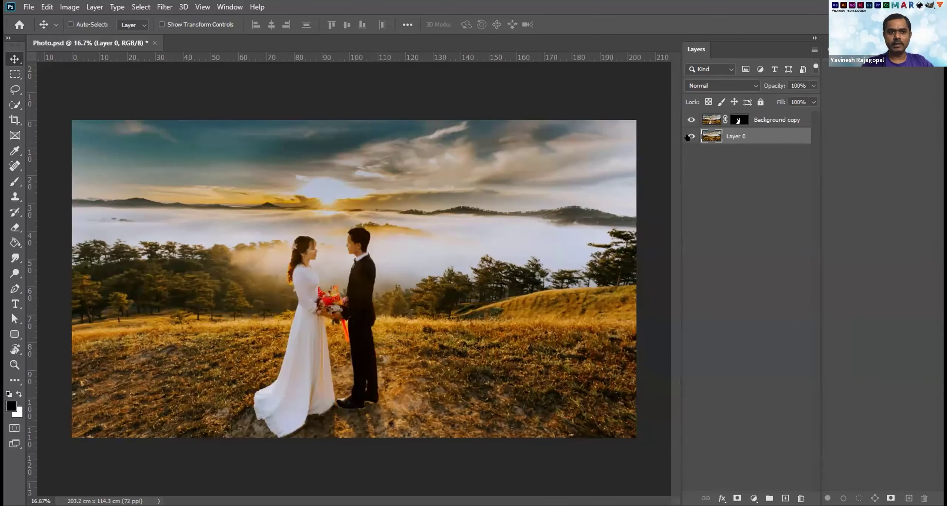
click(690, 119)
click(690, 136)
click(689, 137)
click(689, 136)
click(689, 136)
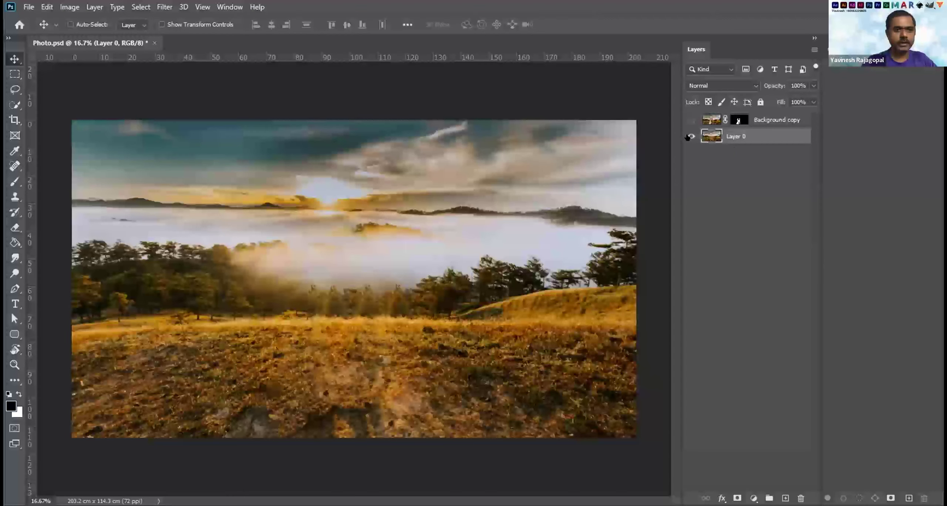
click(690, 119)
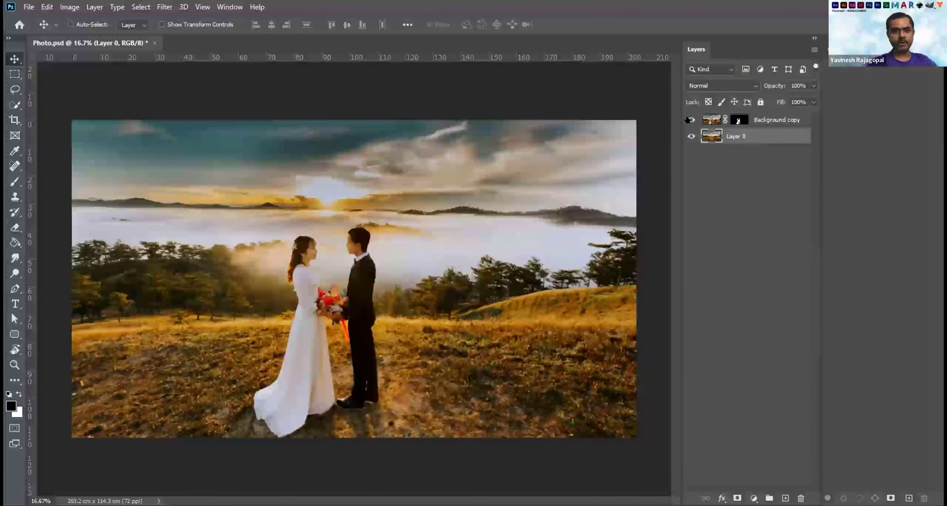
click(690, 120)
click(689, 120)
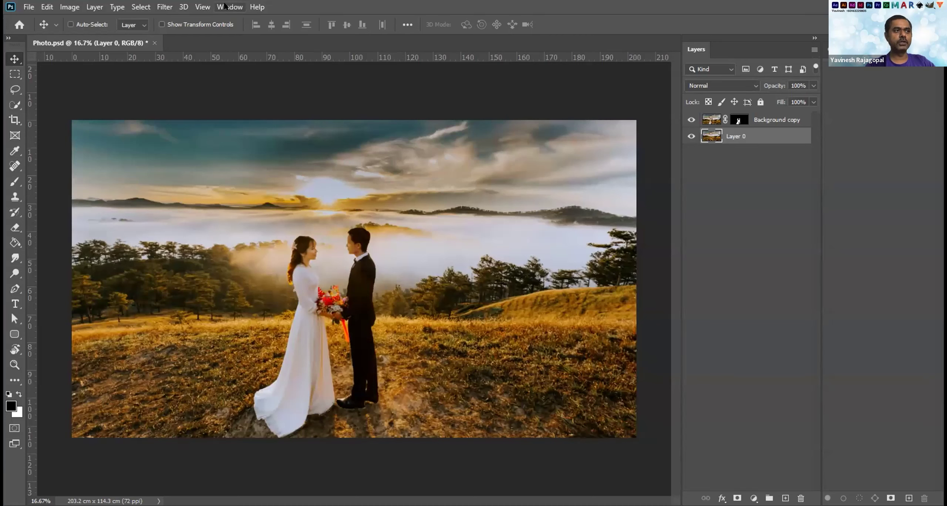
Show the Timeline panel from the Window menu and create a video timeline.
click(225, 6)
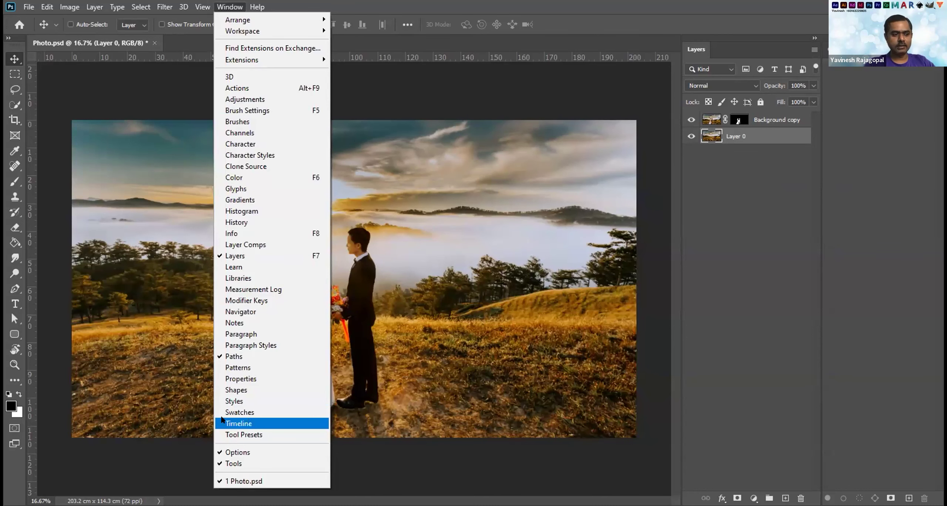
click(248, 423)
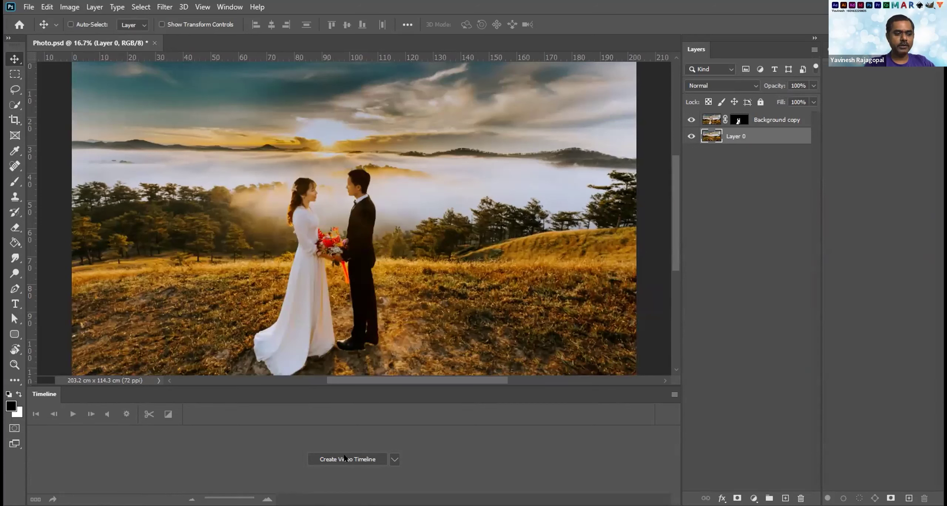
click(338, 458)
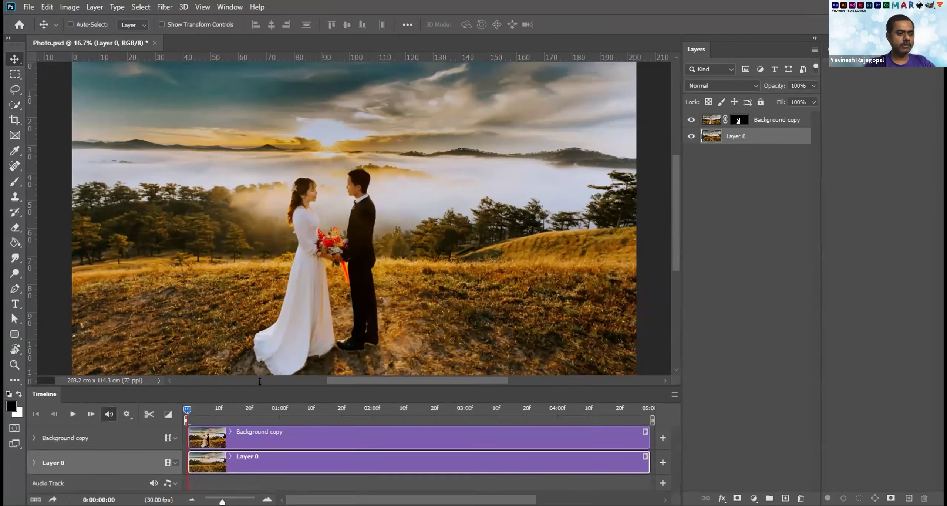
Enlarge the Timeline panel and advance the playhead frame by frame and by dragging to 0:00:00:27.
drag(261, 385, 271, 320)
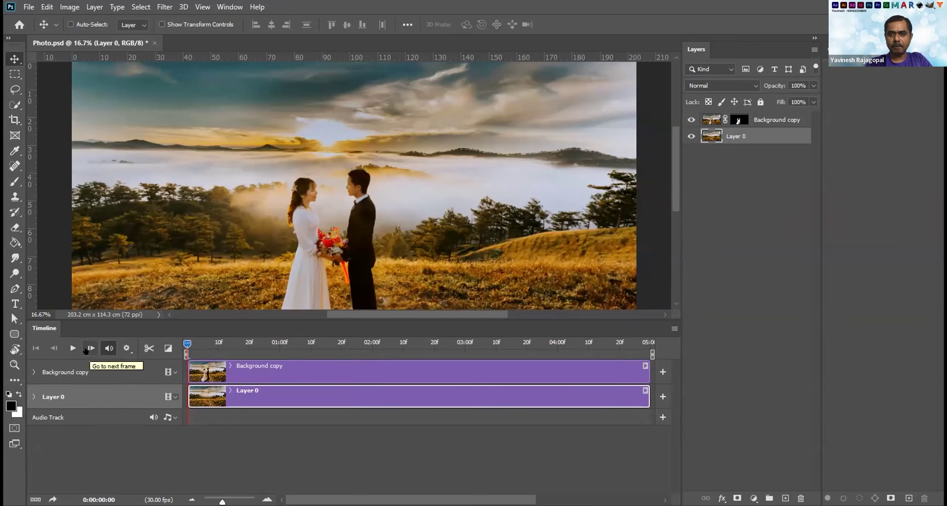
click(87, 351)
click(88, 351)
click(89, 351)
click(90, 351)
click(90, 351)
click(88, 350)
click(88, 349)
click(86, 347)
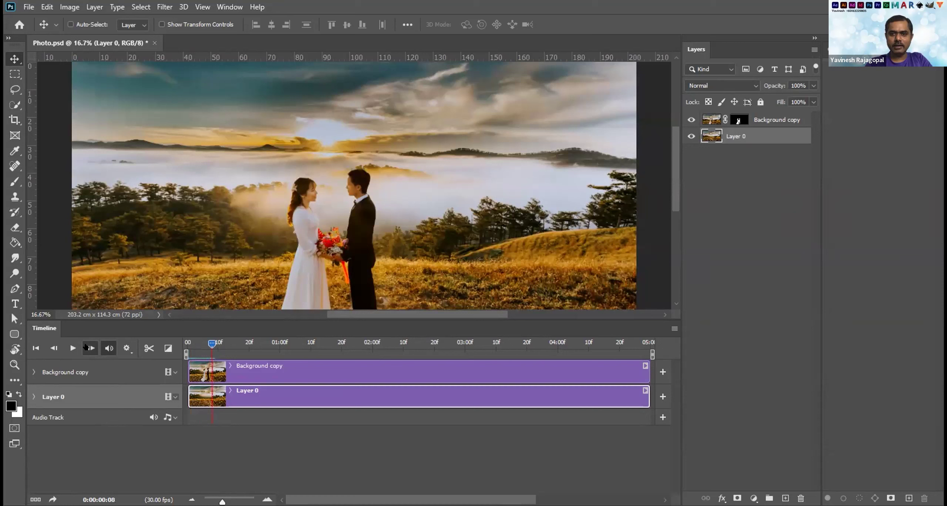
drag(212, 344, 270, 343)
click(317, 344)
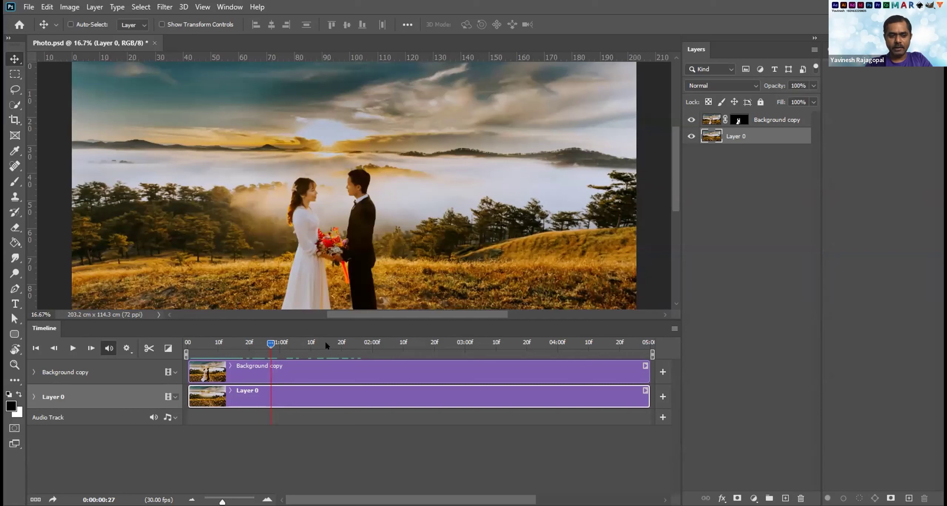
Scrub the playhead through frames 29 and 26, leaving it at frame 18.
mouse_move(272, 343)
mouse_down()
mouse_move(308, 342)
mouse_move(259, 344)
mouse_move(273, 344)
mouse_up()
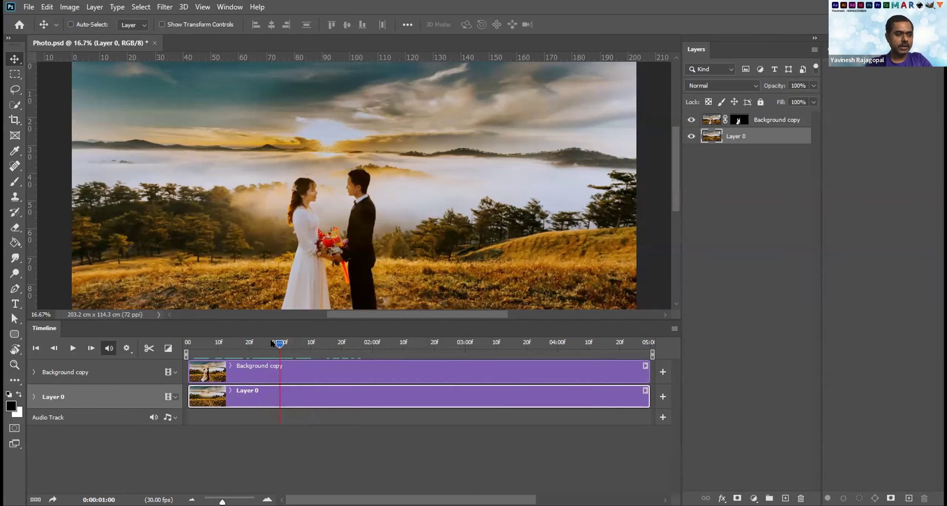
drag(280, 344, 269, 344)
drag(268, 344, 242, 344)
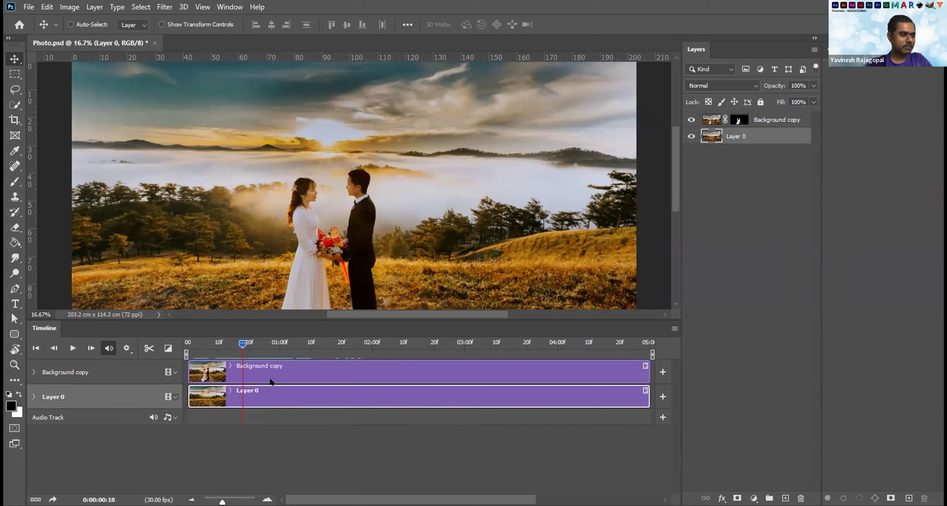
Select Background copy and Layer 0, briefly trying frame animation mode and switching back.
click(290, 366)
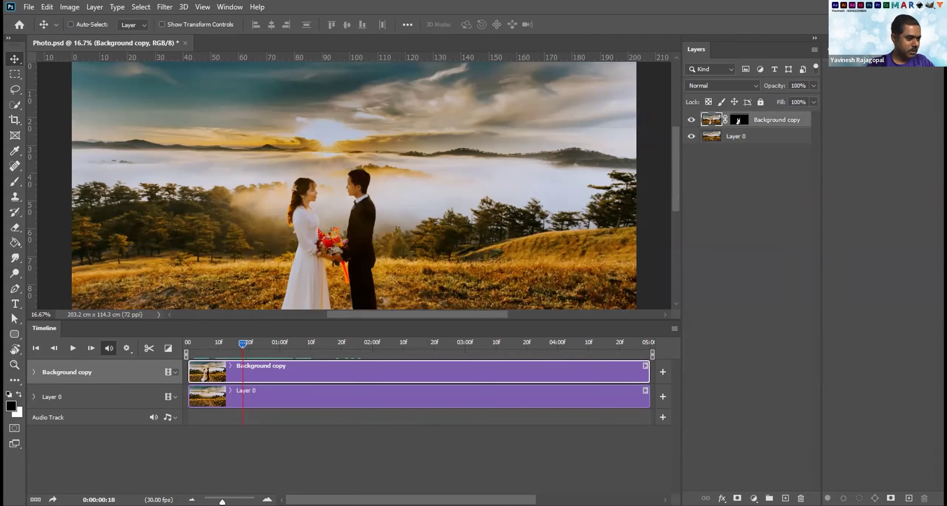
click(35, 500)
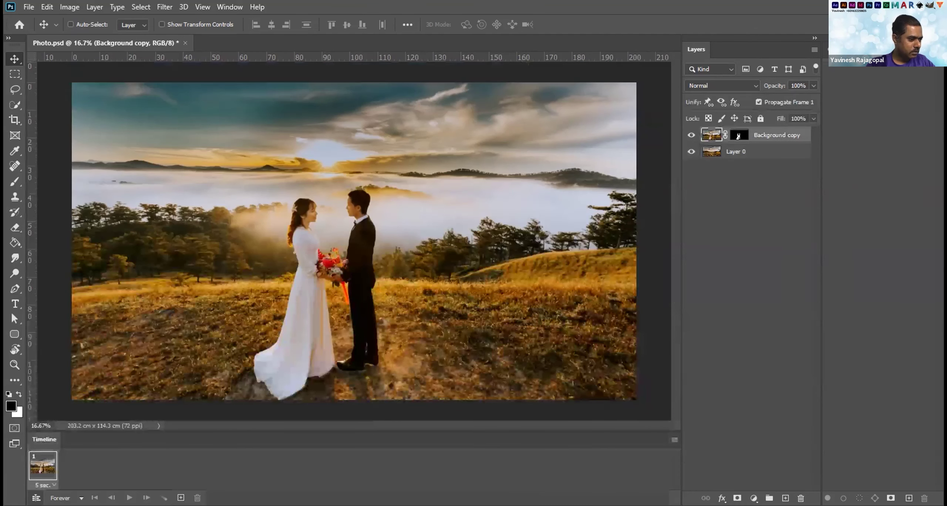
click(35, 498)
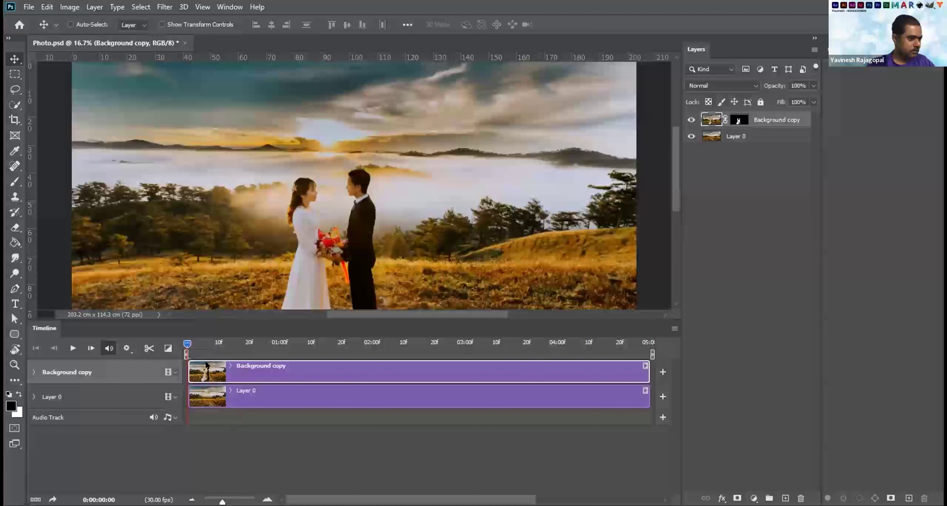
shift+click(297, 391)
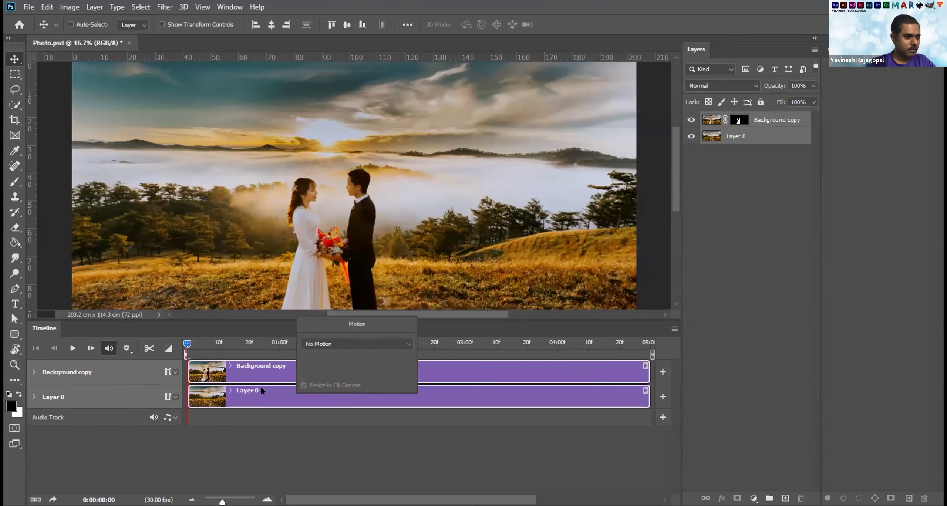
Check the playback settings, then delete the video timeline from the panel menu.
click(128, 351)
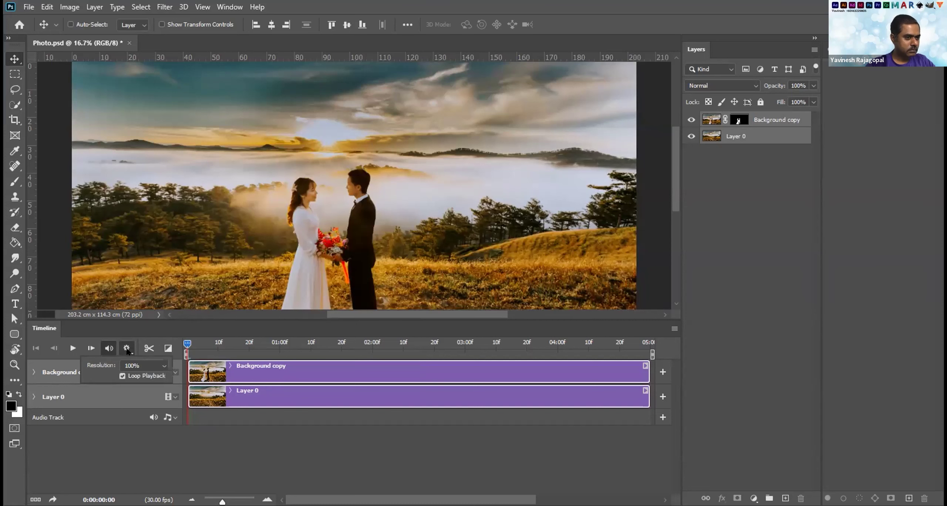
click(674, 329)
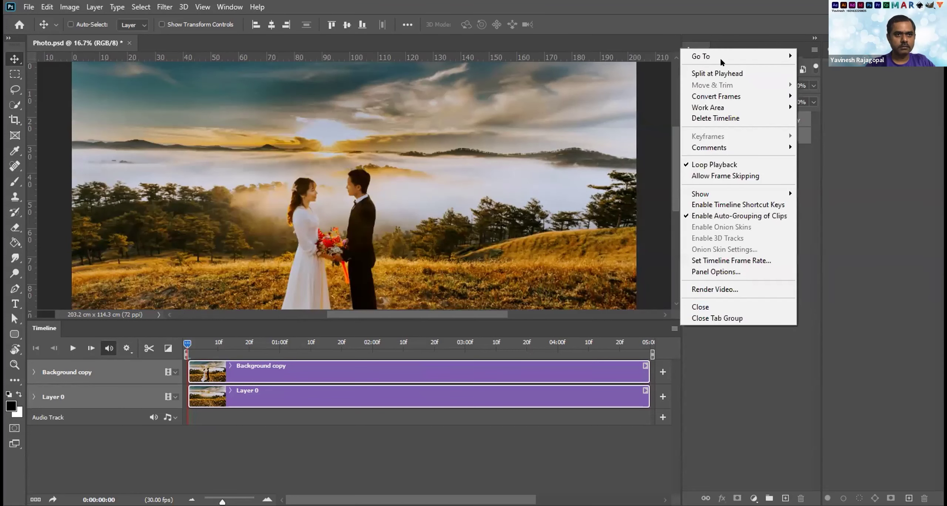
click(719, 119)
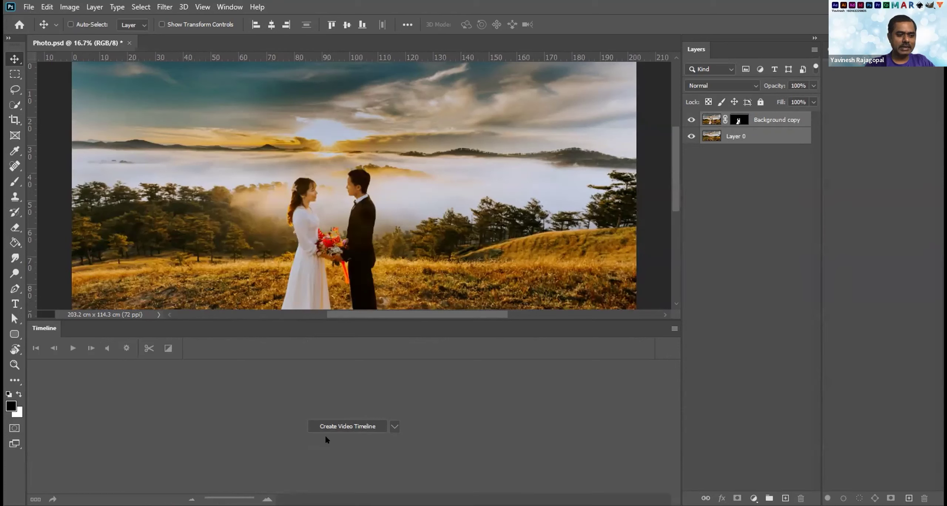
Create a fresh video timeline and scrub the playhead, ending at 0:00:01:13.
click(349, 426)
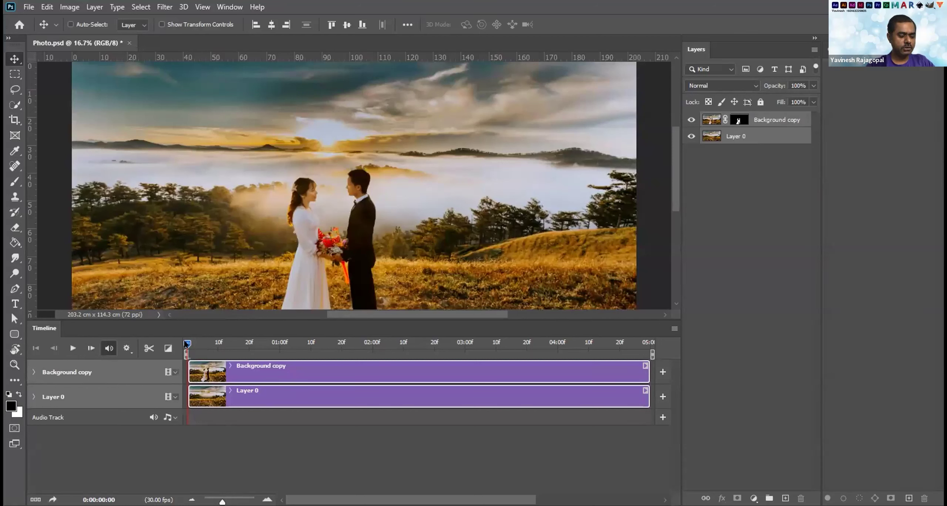
drag(188, 344, 335, 407)
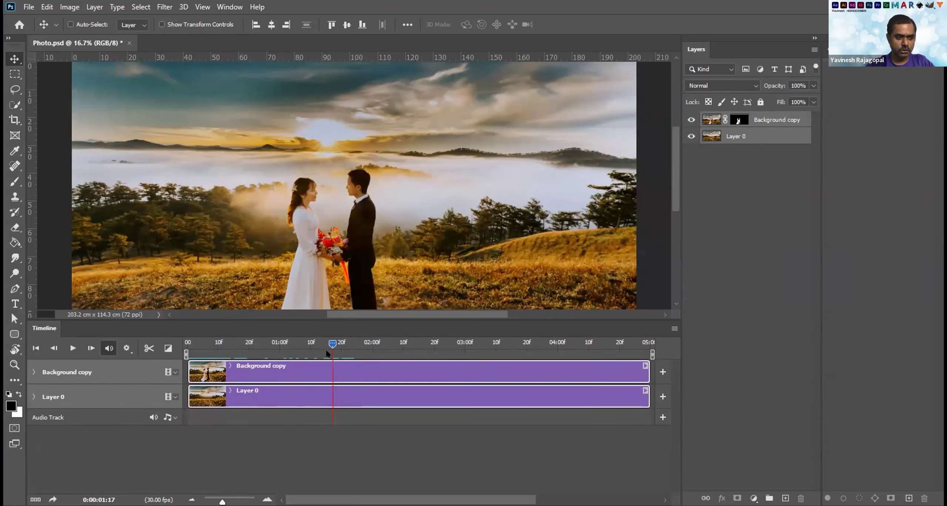
drag(330, 343, 478, 344)
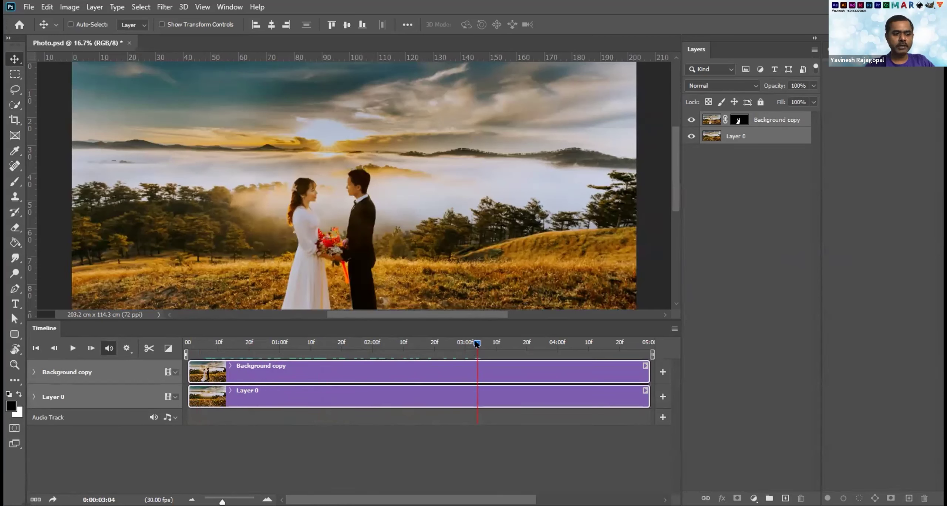
drag(477, 343, 373, 343)
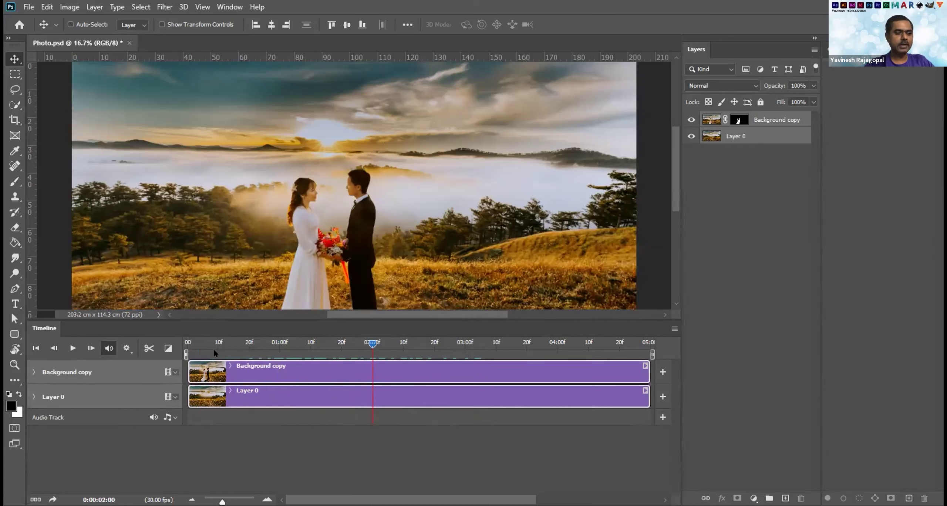
drag(372, 344, 323, 344)
click(315, 344)
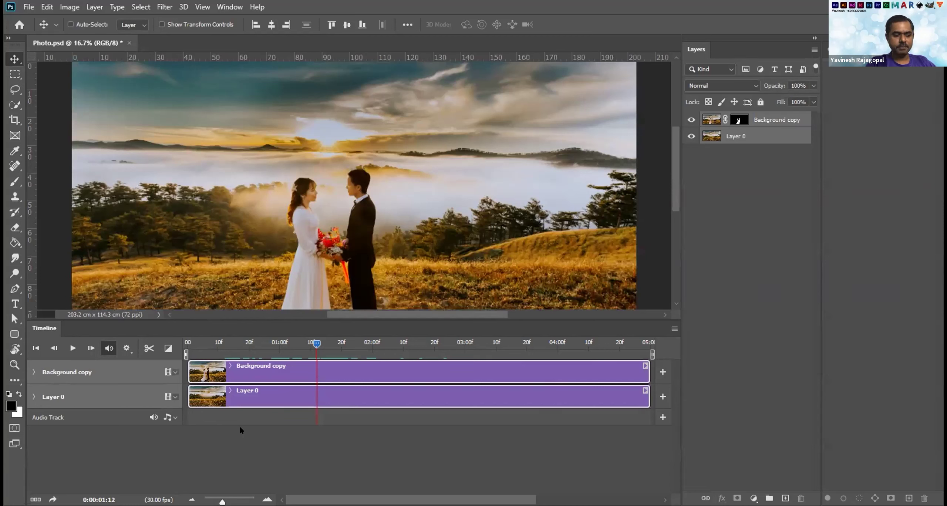
Rewind and play the timeline preview, then scrub the playhead to about one second.
drag(300, 342, 188, 342)
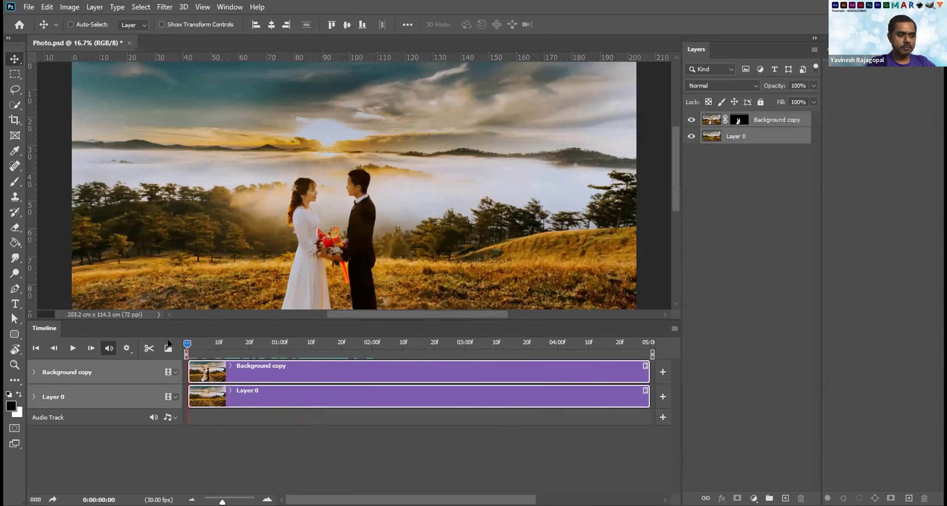
click(68, 348)
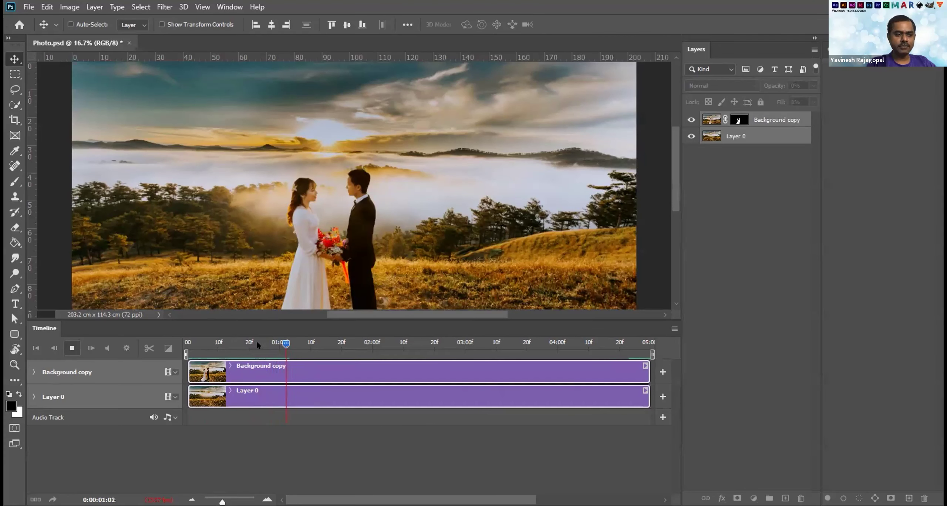
drag(295, 338, 242, 343)
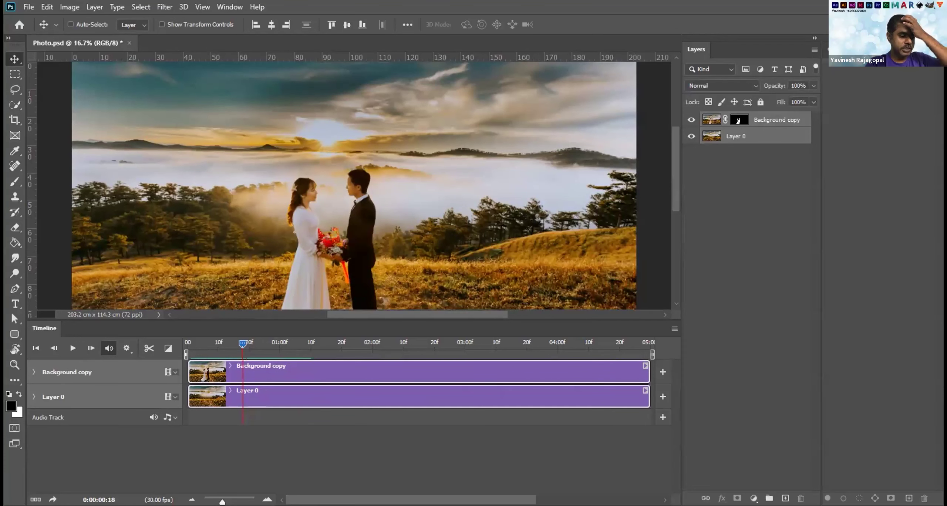
drag(243, 344, 261, 344)
drag(268, 344, 277, 344)
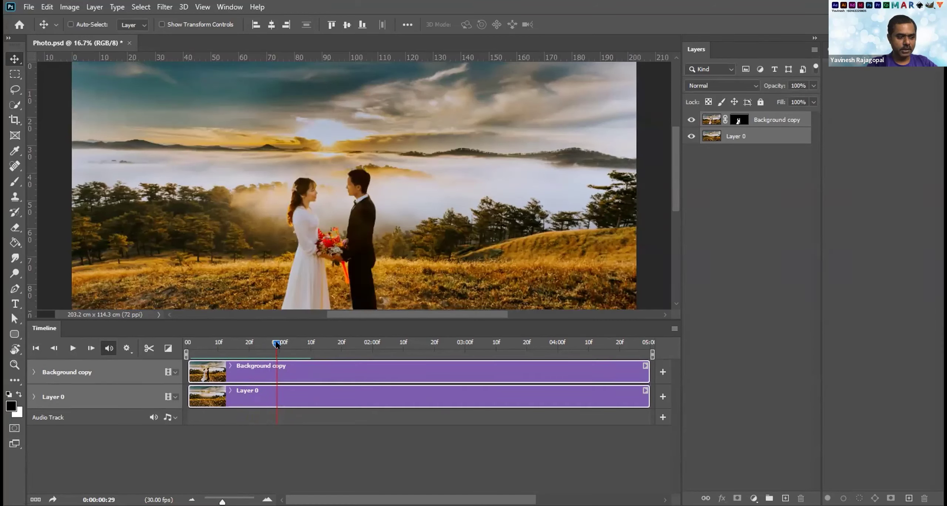
drag(276, 344, 280, 344)
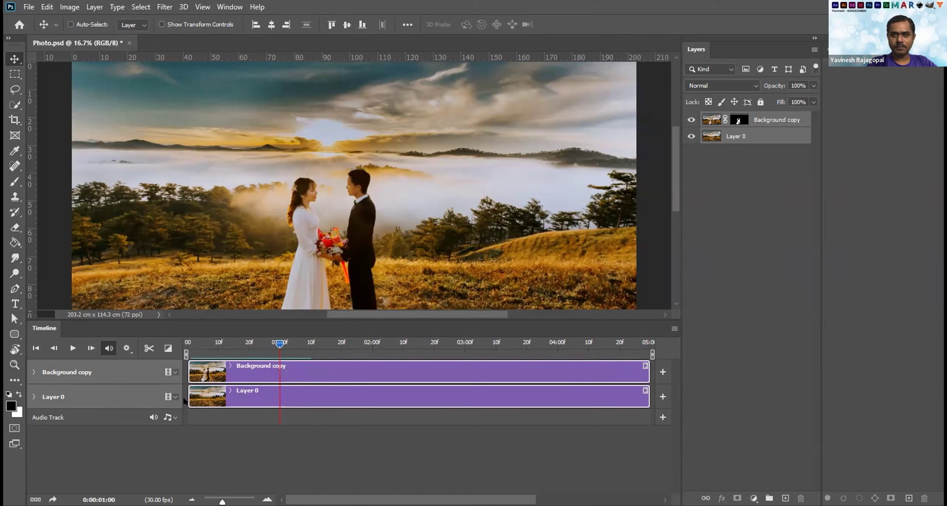
drag(279, 345, 357, 343)
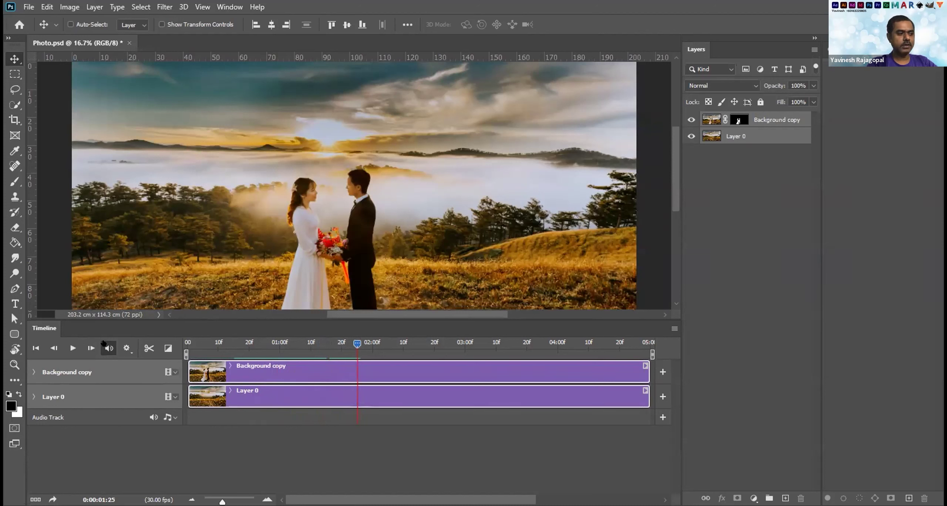
Step the playhead forward frame by frame to exactly 0:00:02:00.
click(85, 348)
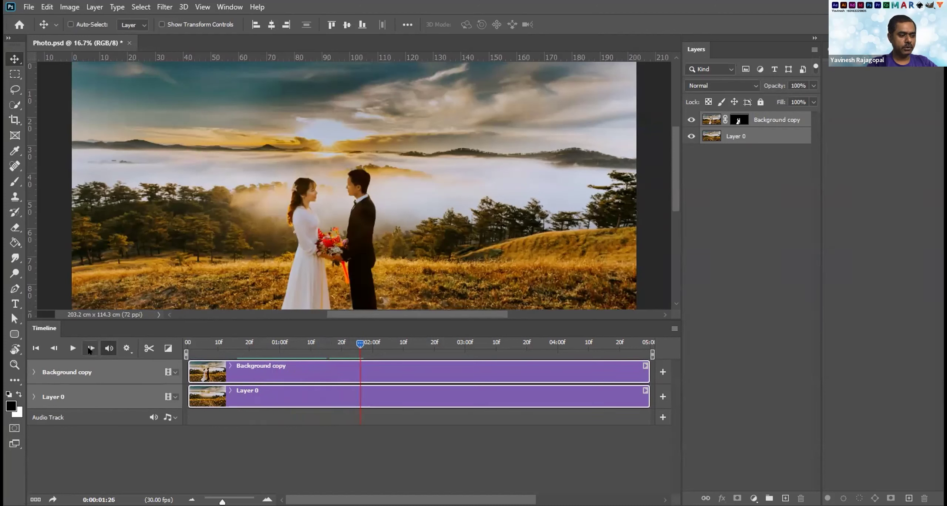
click(85, 347)
click(85, 348)
click(85, 348)
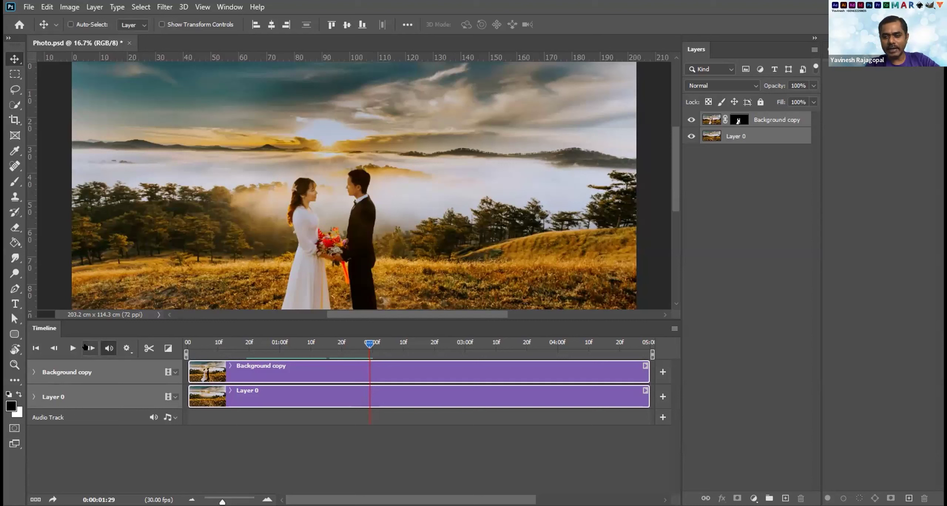
click(88, 348)
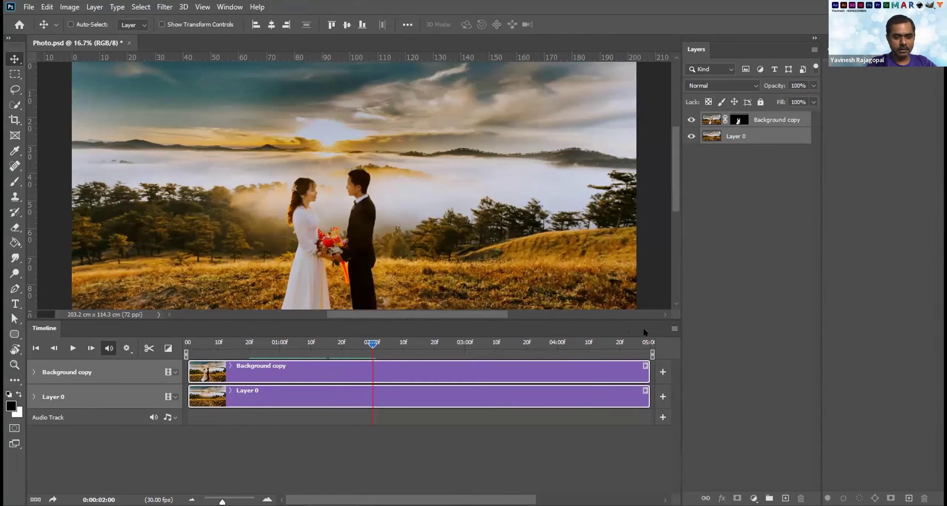
Change the timeline frame rate from 30 to 25 fps with Set Timeline Frame Rate.
click(674, 328)
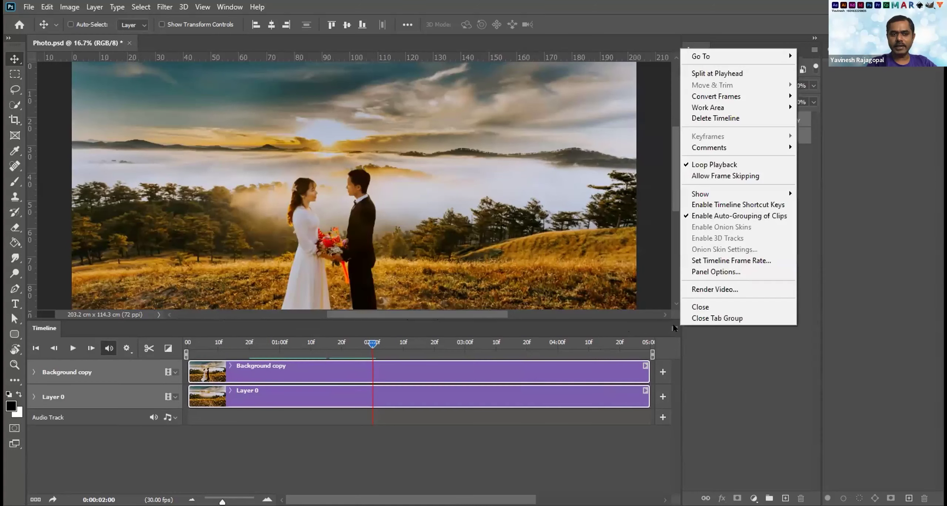
click(731, 260)
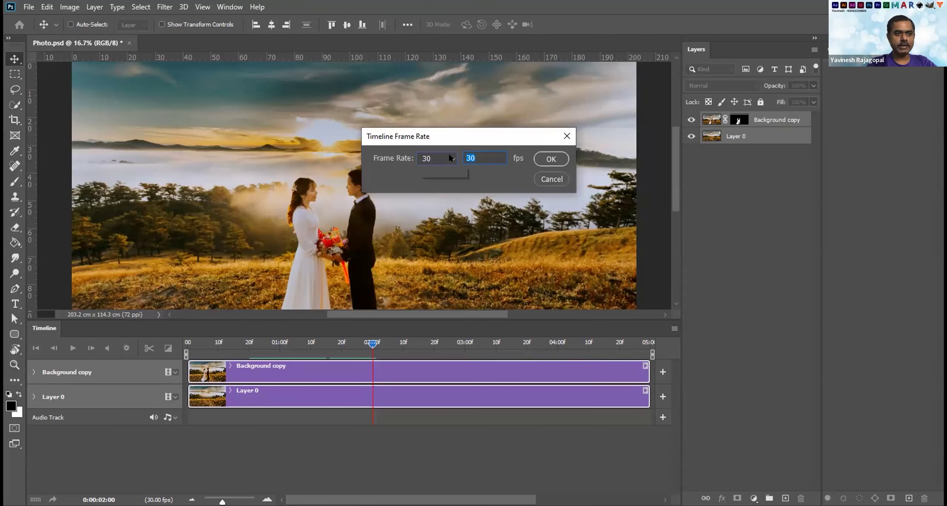
click(449, 158)
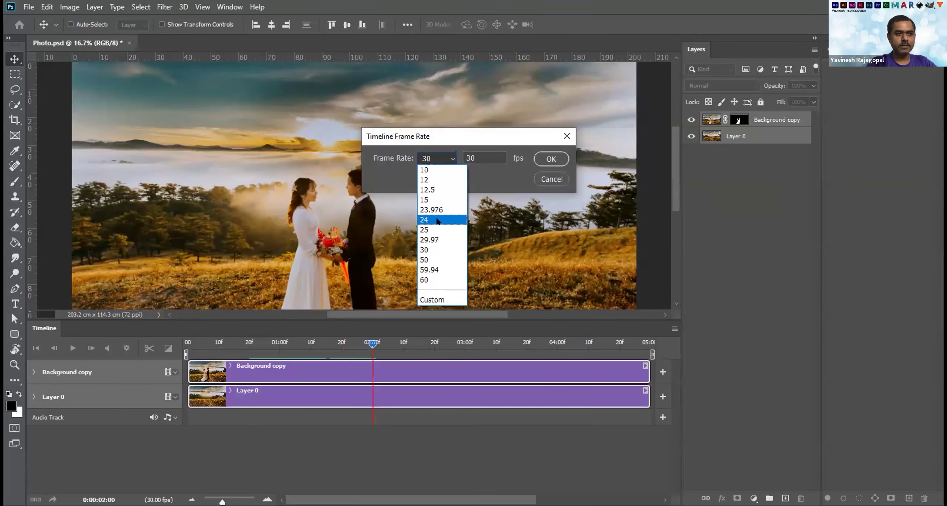
click(430, 230)
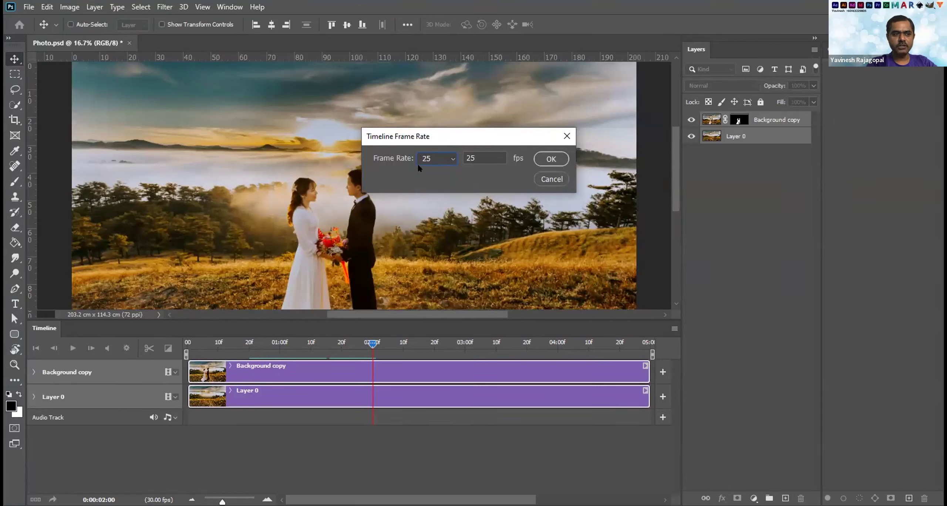
click(550, 159)
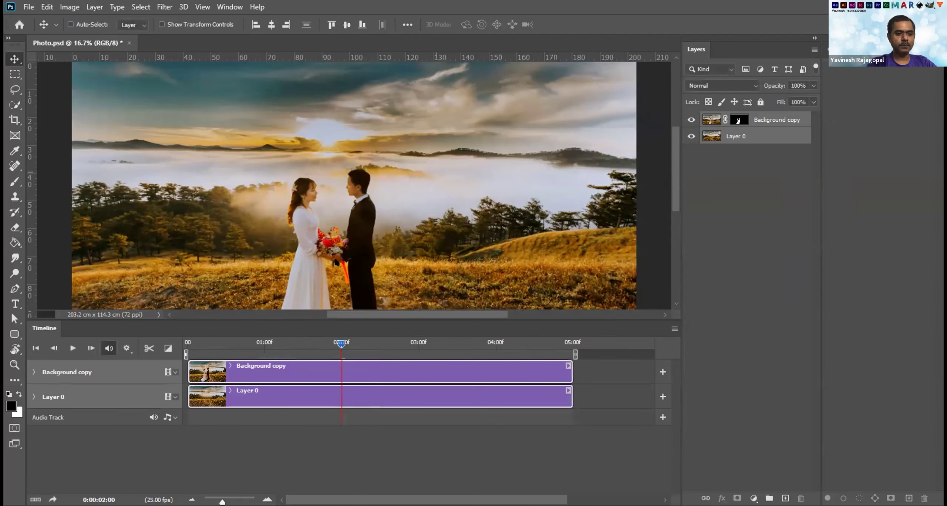
Step the playhead to the 1-second mark, then drag it to 0:00:02:09.
drag(341, 344, 255, 344)
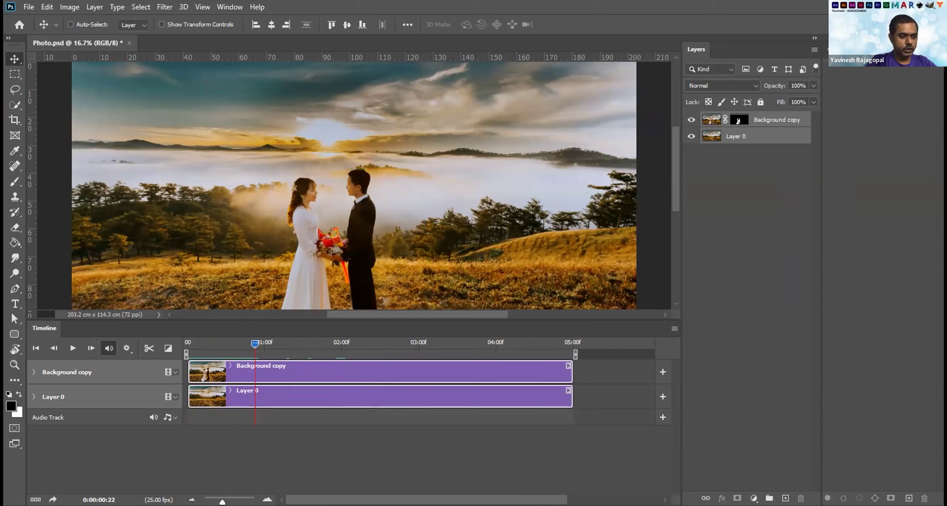
click(90, 349)
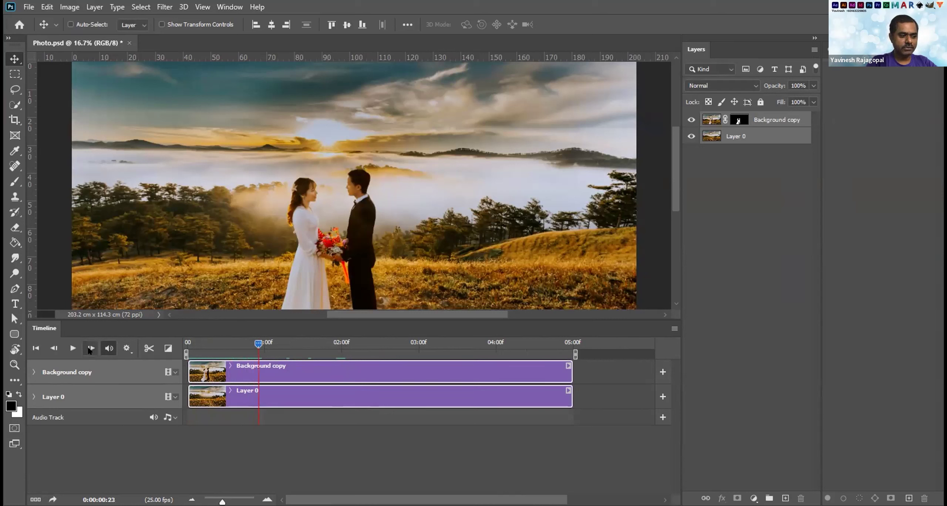
click(89, 348)
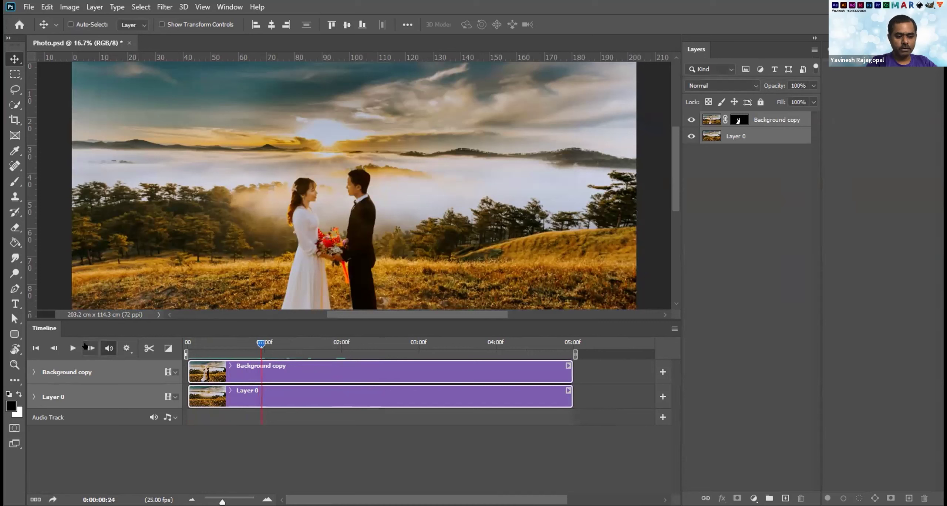
click(85, 347)
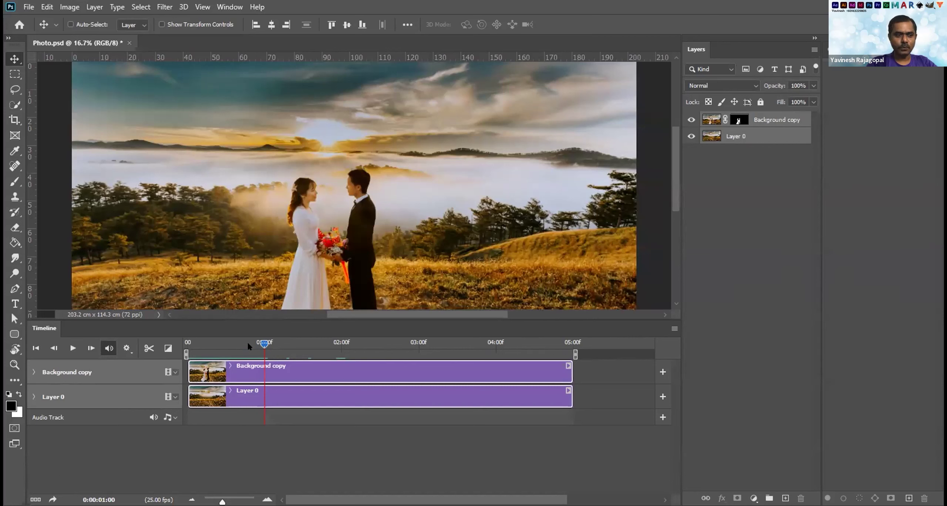
drag(265, 343, 370, 344)
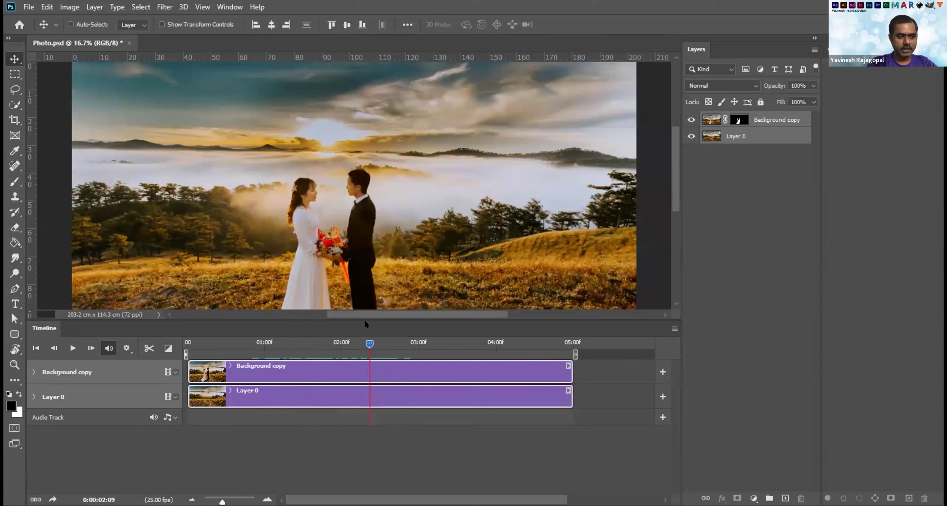
click(674, 328)
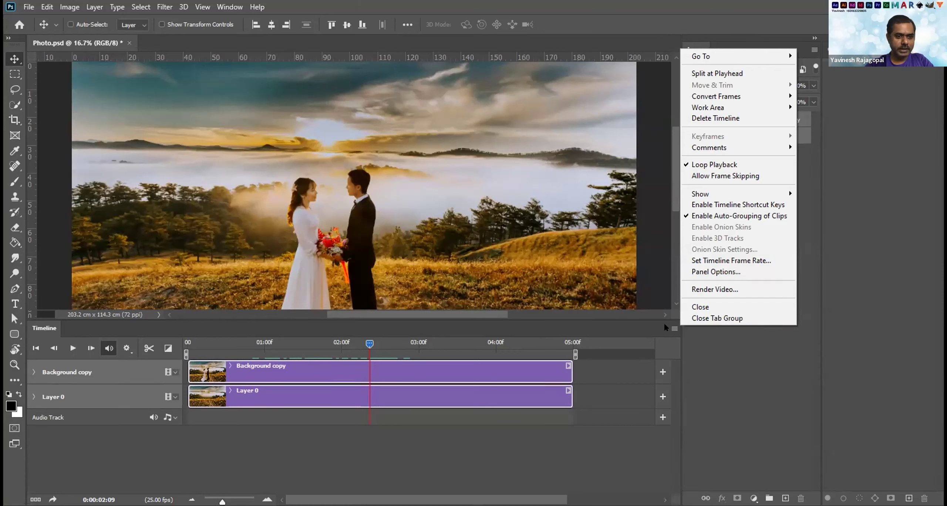
Try a custom 120 fps timeline frame rate, then cancel to keep 25 fps.
click(675, 328)
click(675, 329)
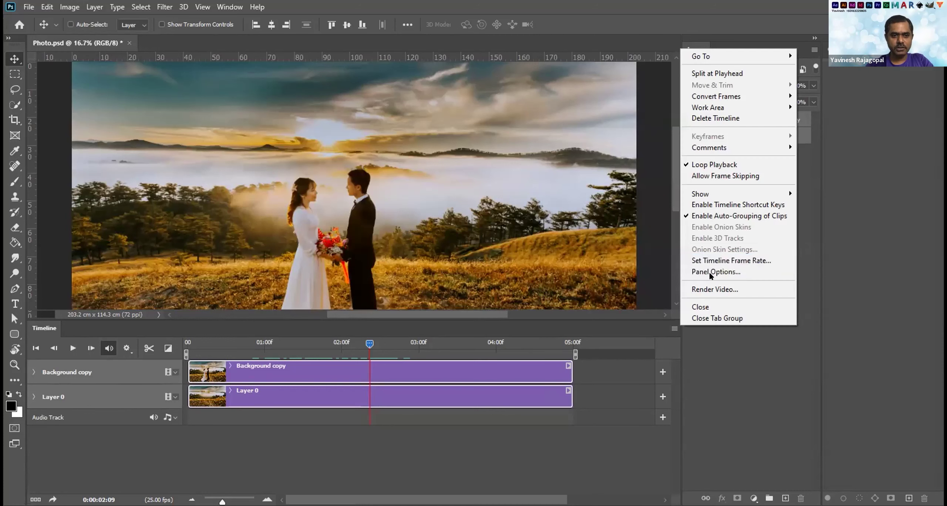
click(720, 261)
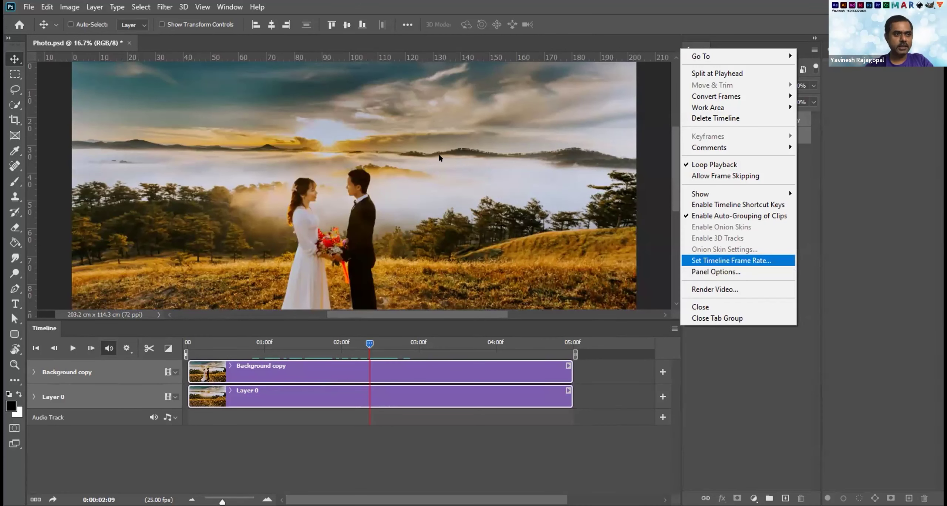
click(438, 158)
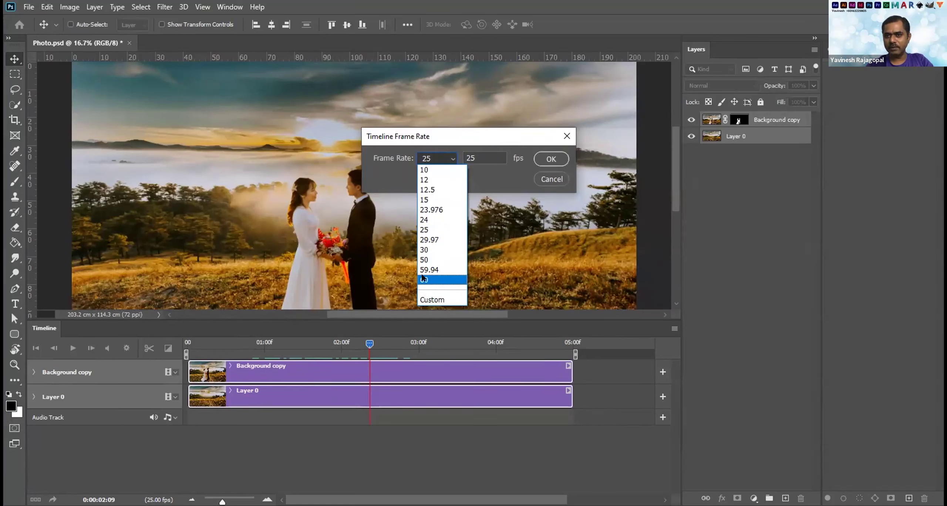
click(437, 298)
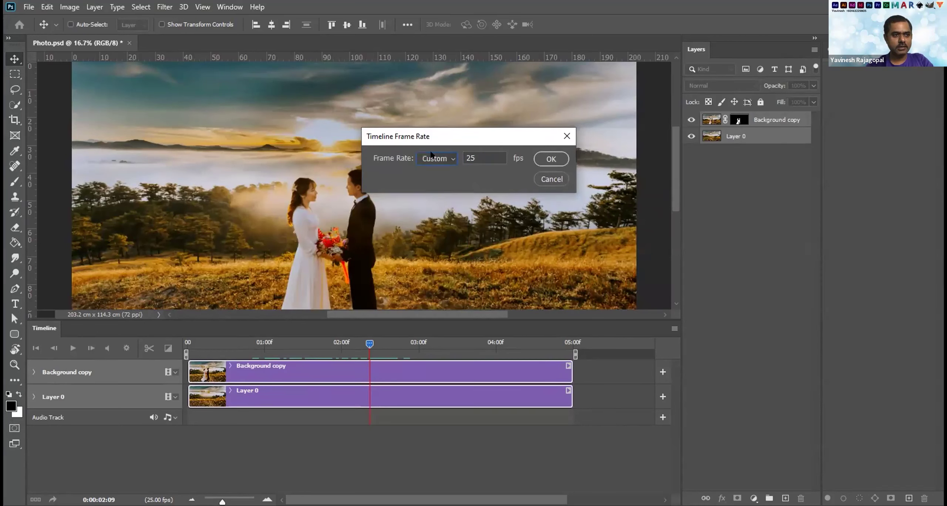
key(Tab)
text(120)
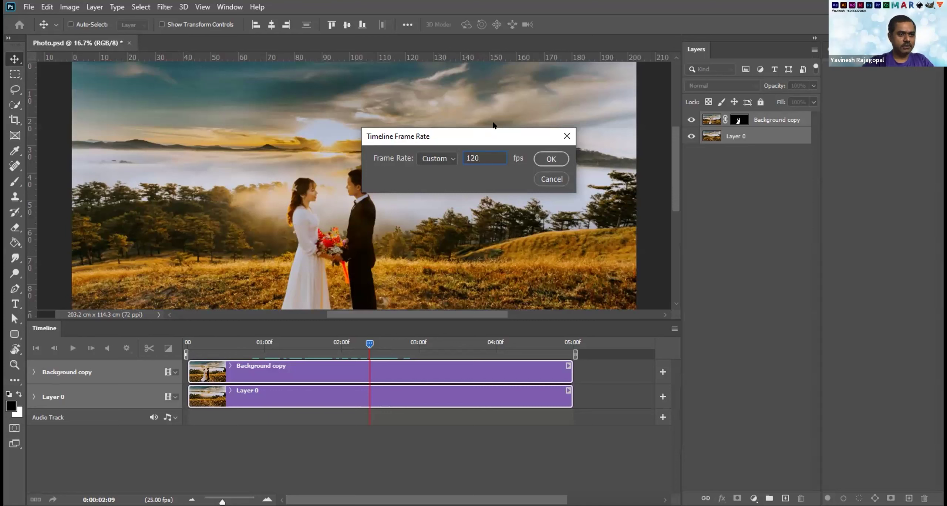
click(552, 179)
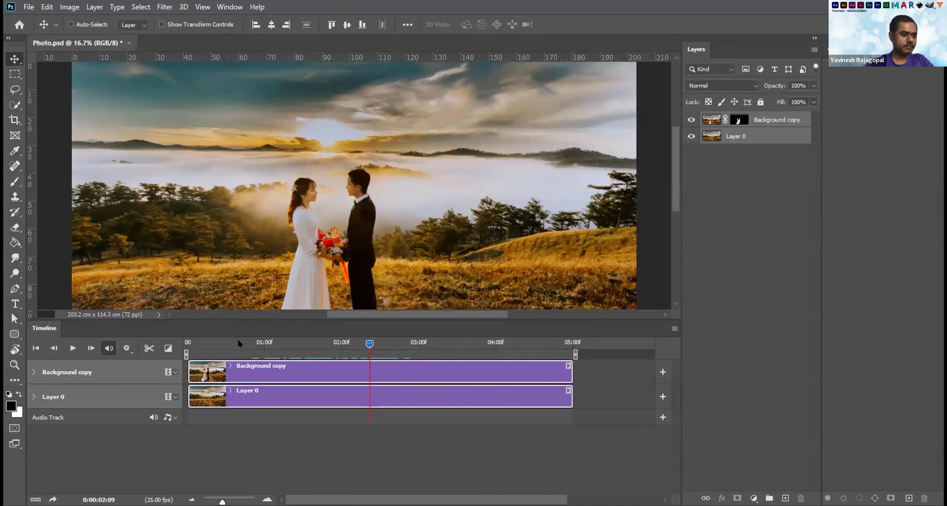
Return the playhead to frame 12 and open the timeline playback settings.
drag(344, 344, 224, 343)
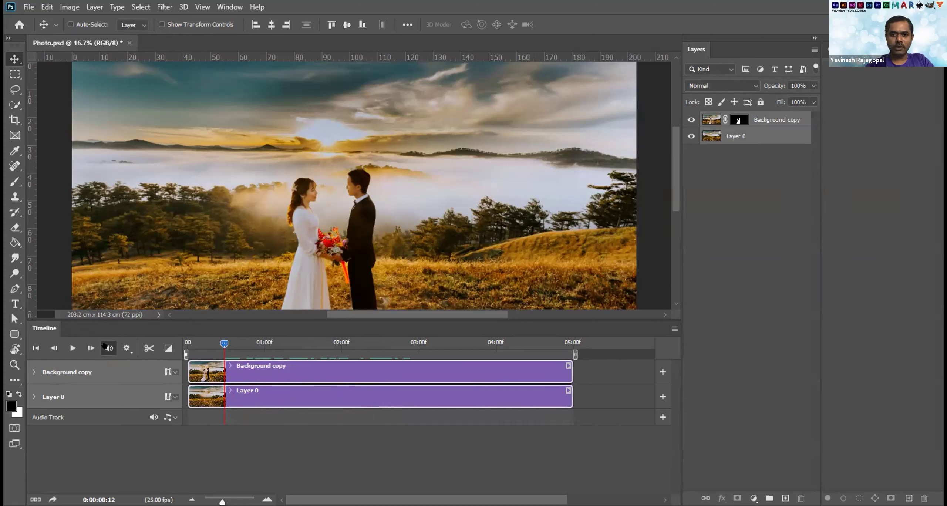
click(127, 349)
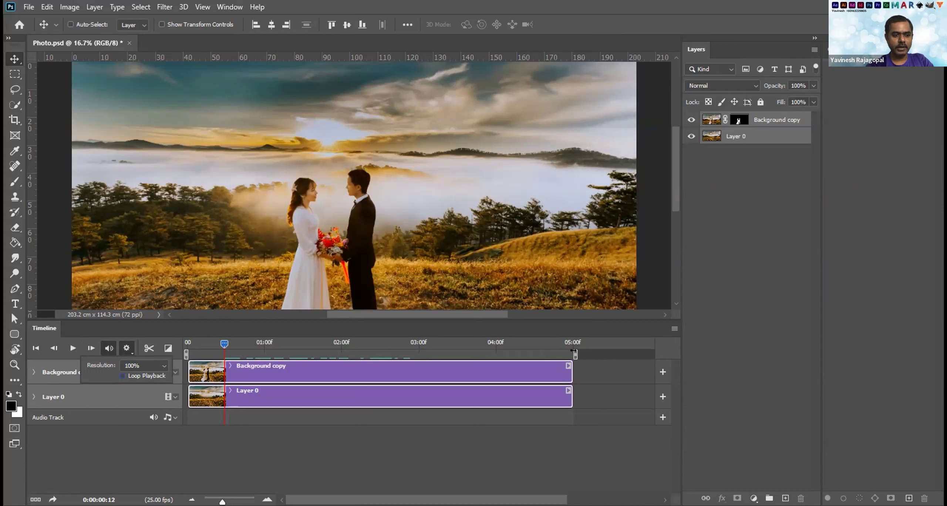
Shorten the work area to end near 1 second and preview the animation from the start.
drag(573, 350, 282, 353)
click(187, 342)
click(73, 348)
key(space)
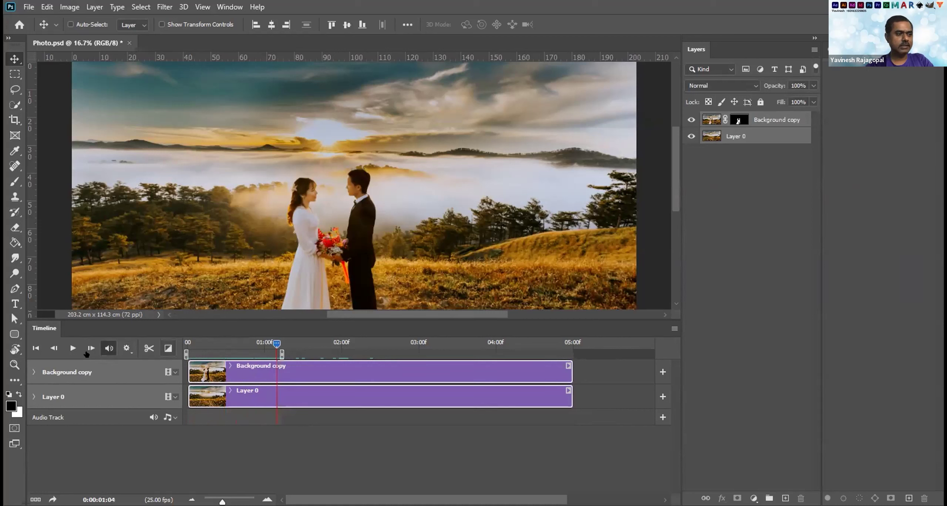
Enable Loop Playback in the timeline settings and play the animation continuously.
click(126, 347)
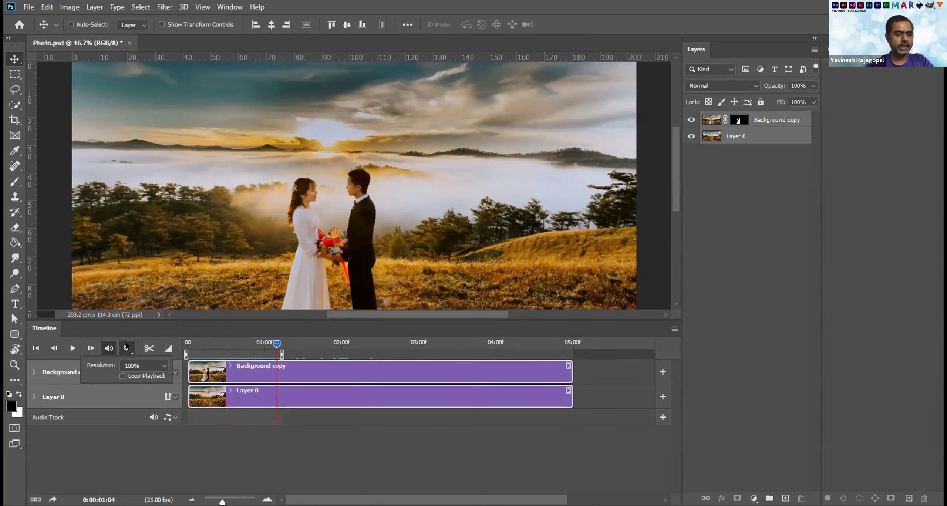
click(122, 376)
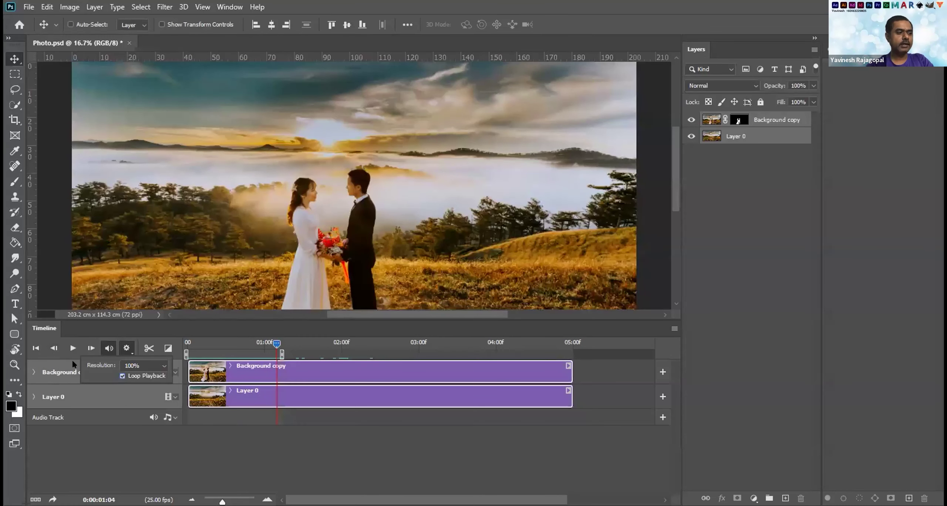
click(69, 347)
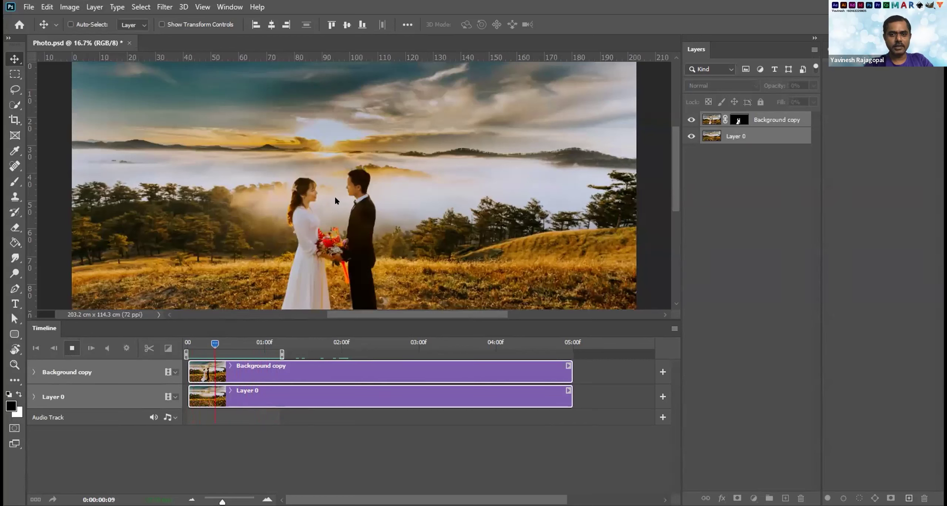
Lower playback resolution to 25% and preview the animation briefly.
click(234, 343)
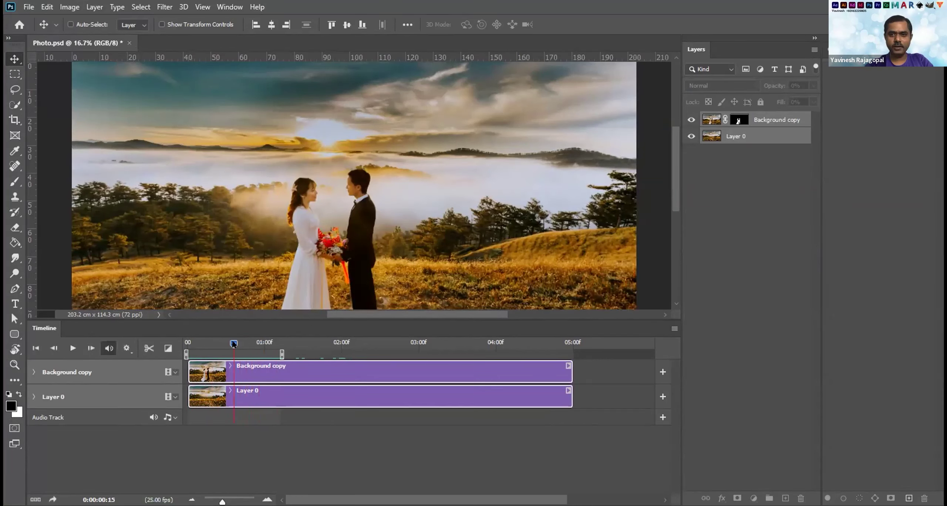
click(126, 347)
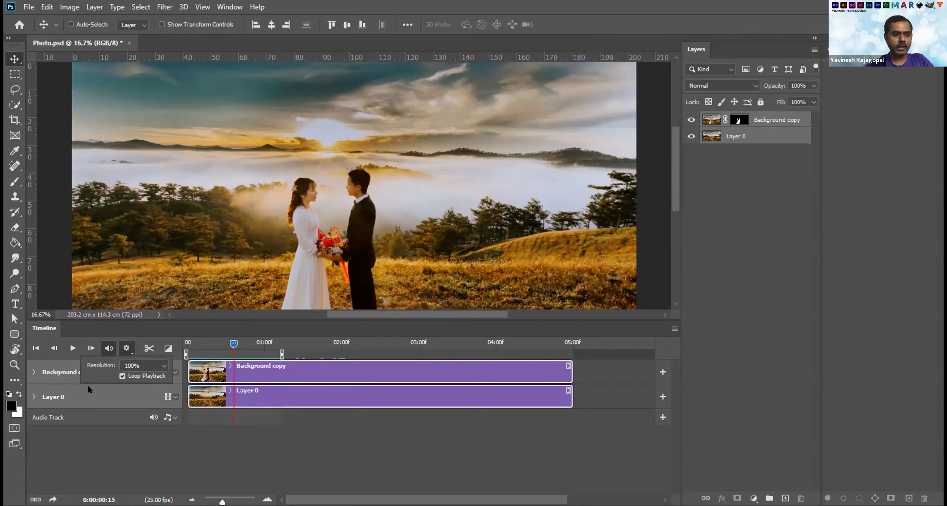
click(164, 364)
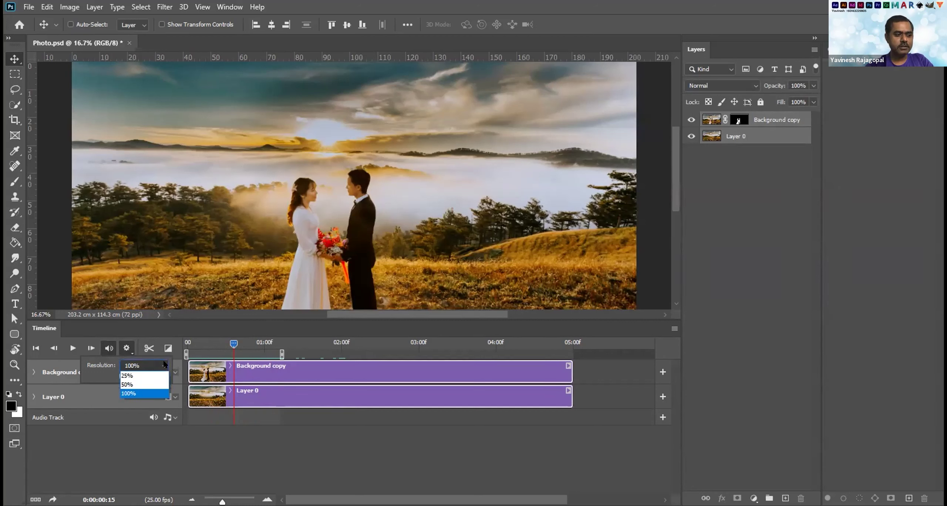
click(127, 375)
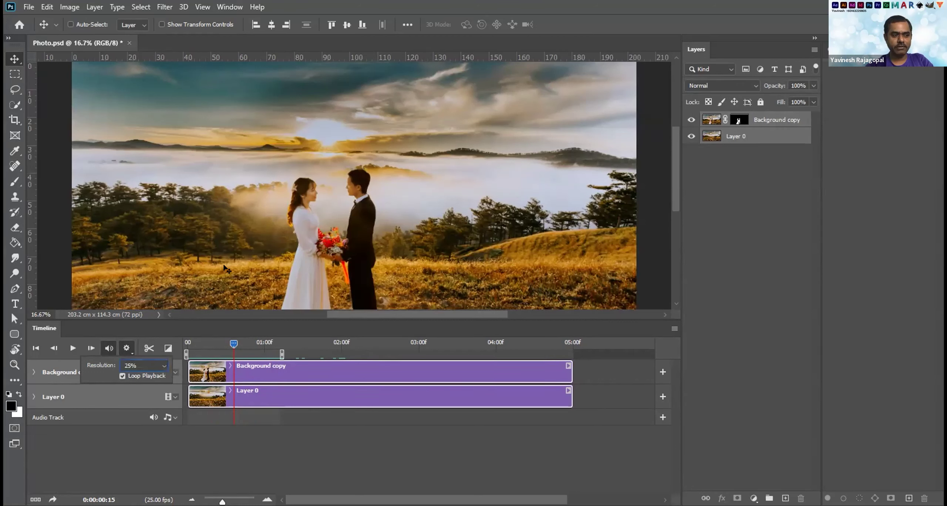
click(69, 347)
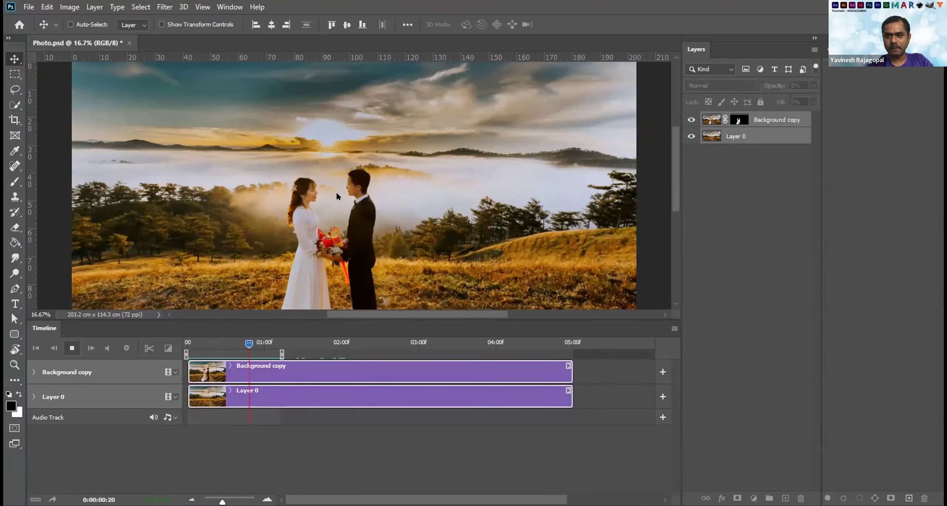
click(222, 343)
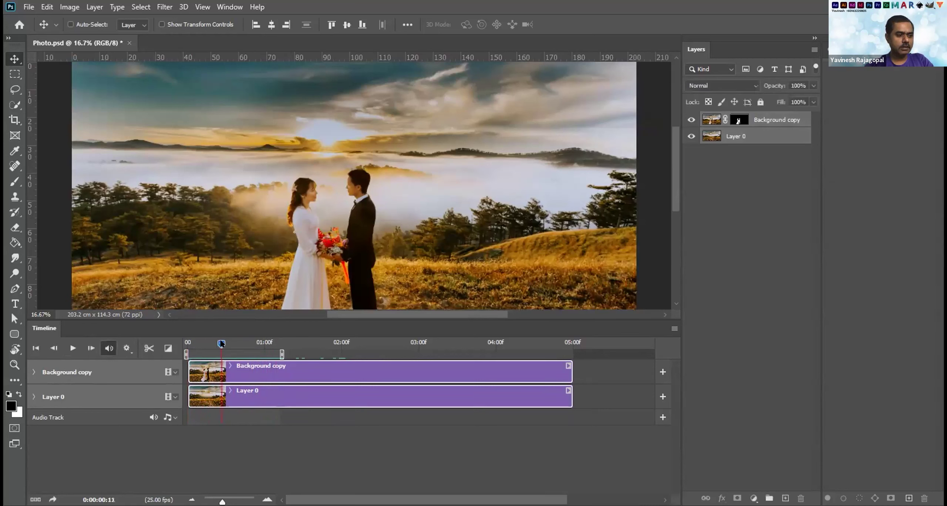
Set playback resolution back to 100% with Loop Playback turned on.
click(127, 350)
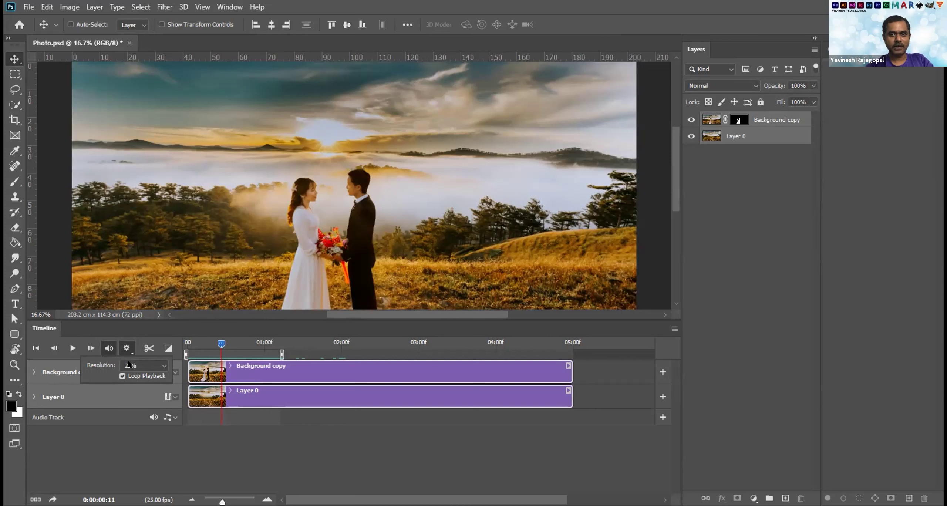
click(139, 367)
click(130, 394)
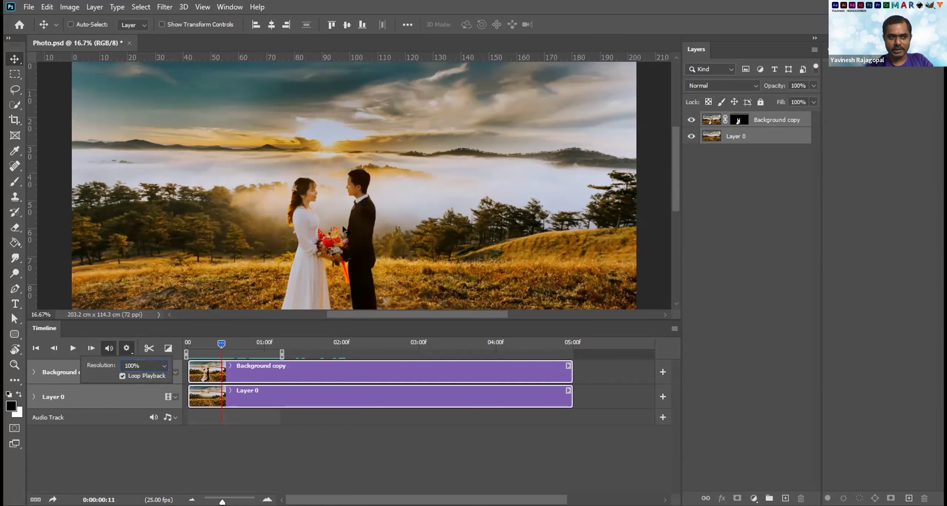
click(123, 376)
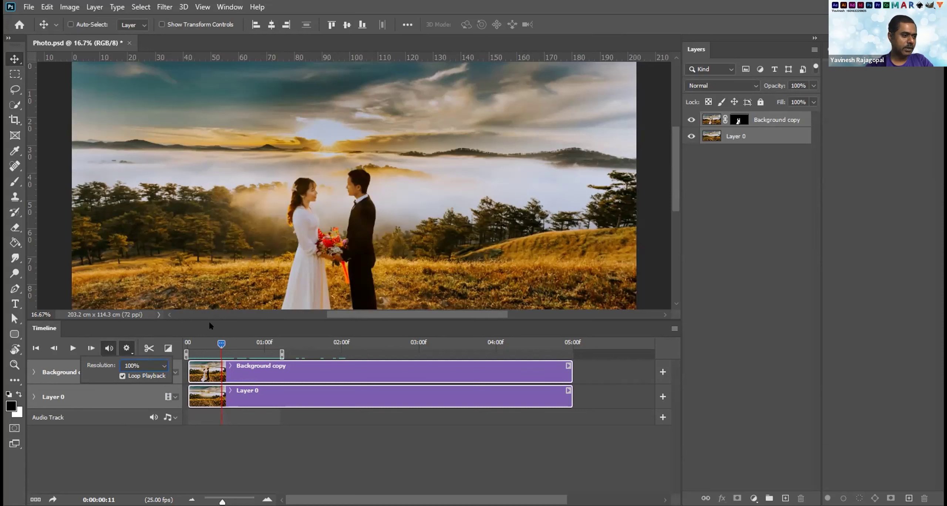
click(148, 347)
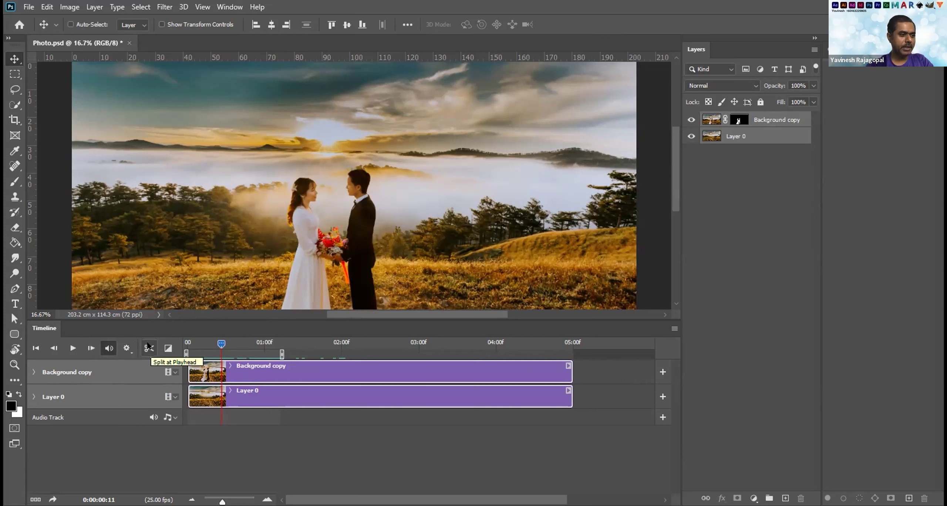
click(98, 370)
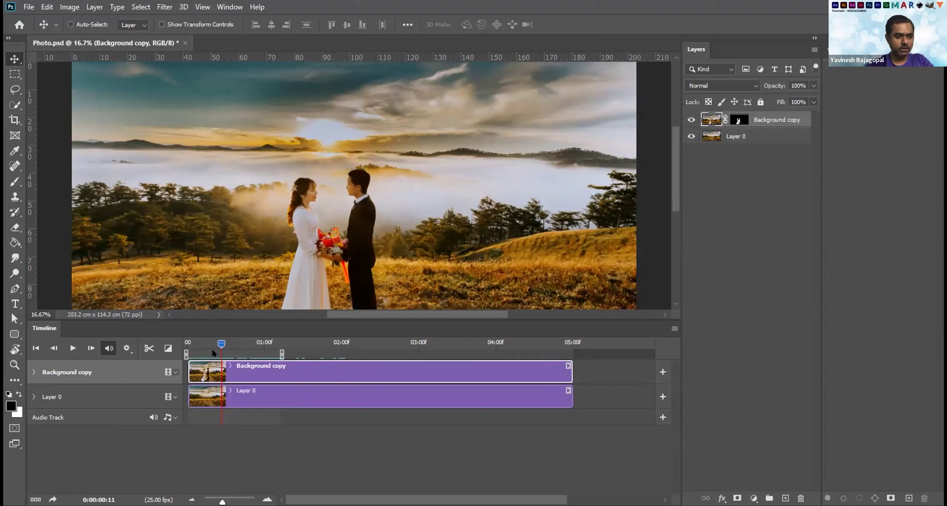
drag(222, 343, 345, 344)
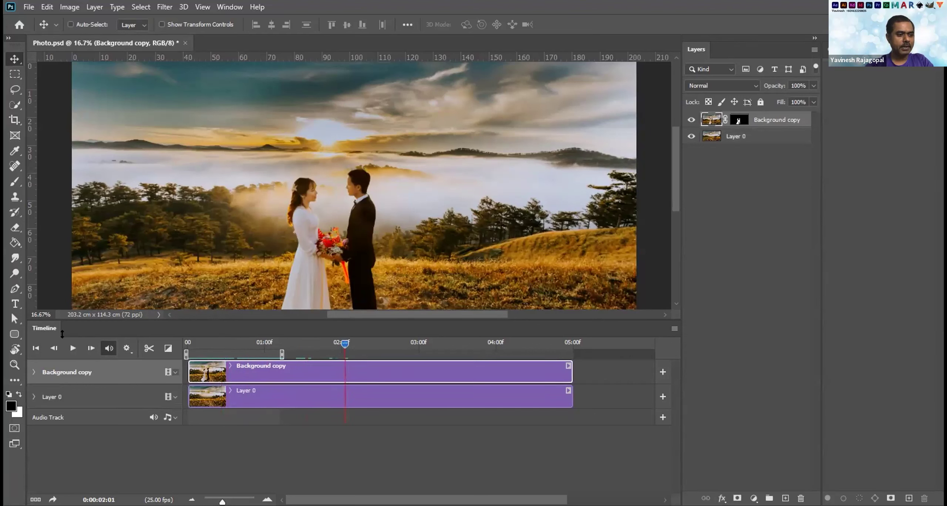
click(148, 348)
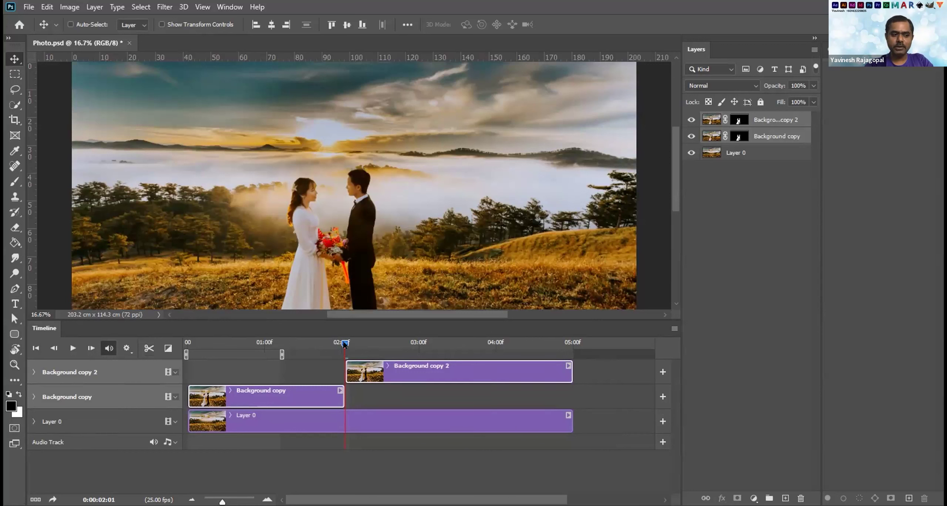
drag(345, 343, 453, 344)
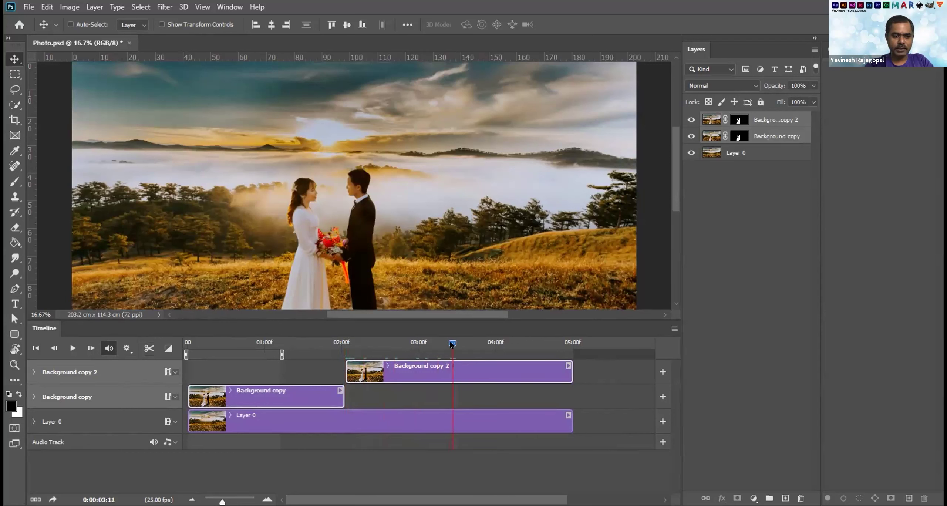
click(425, 369)
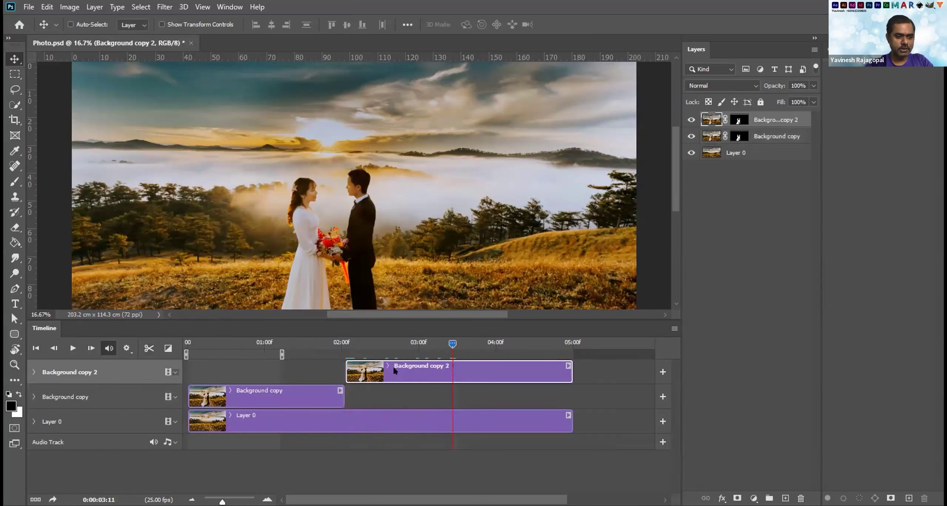
click(148, 350)
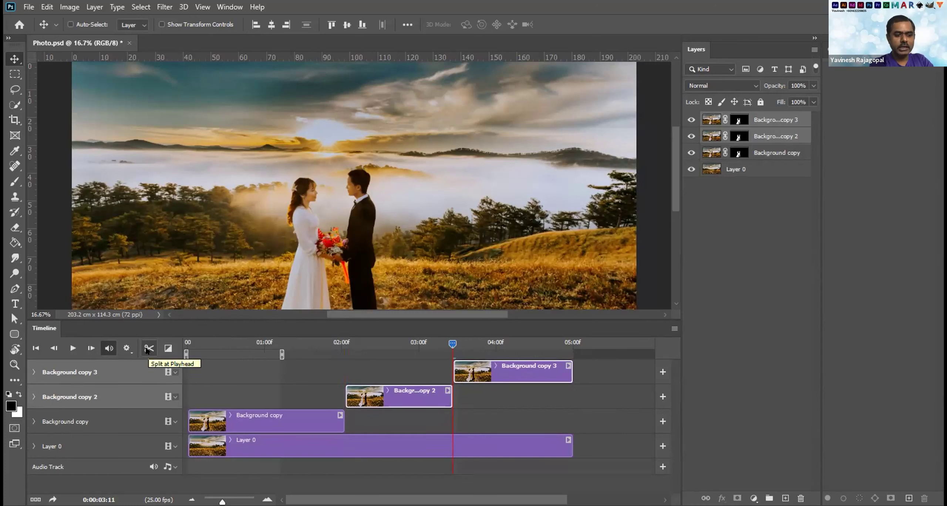
key(ctrl+z)
key(ctrl+z)
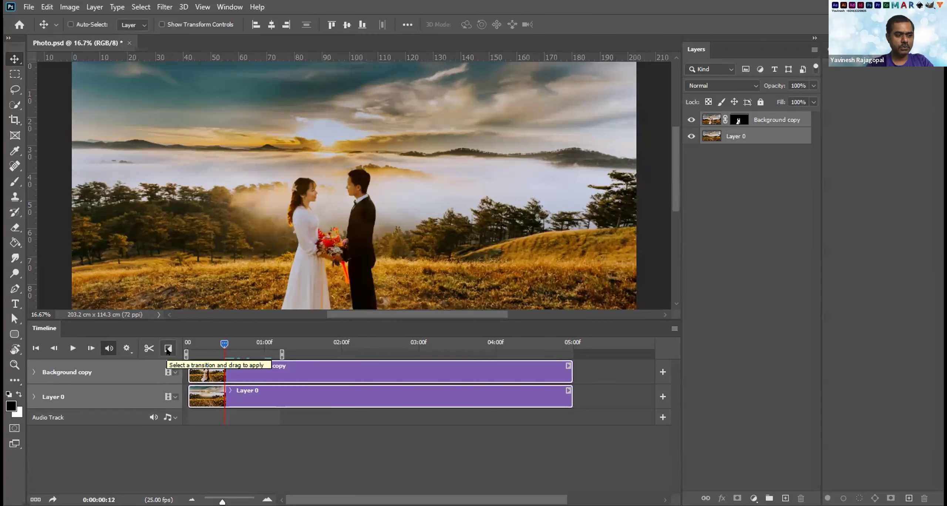
click(167, 350)
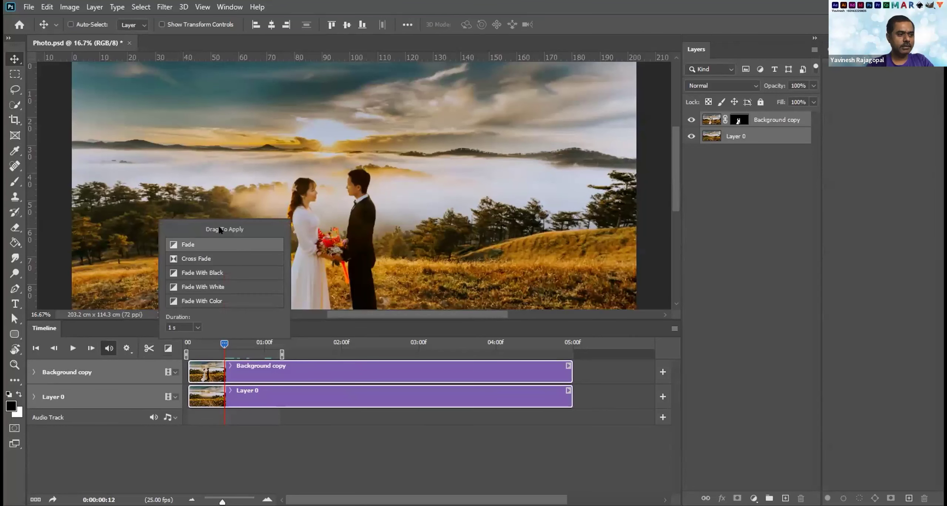
drag(171, 247, 351, 334)
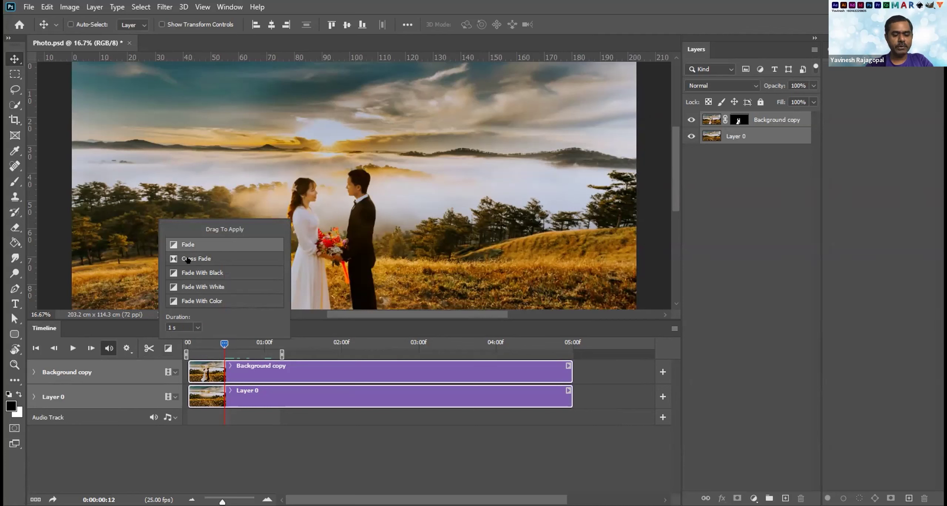
click(136, 453)
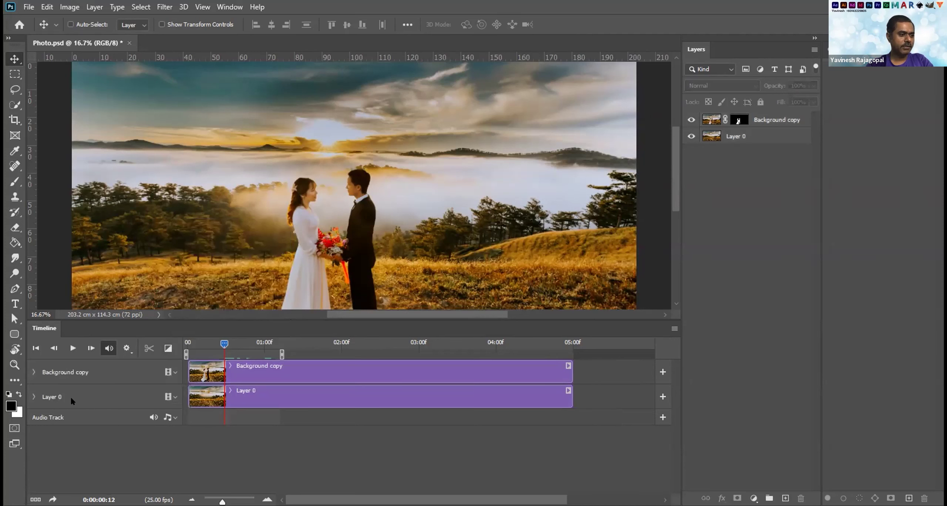
click(83, 373)
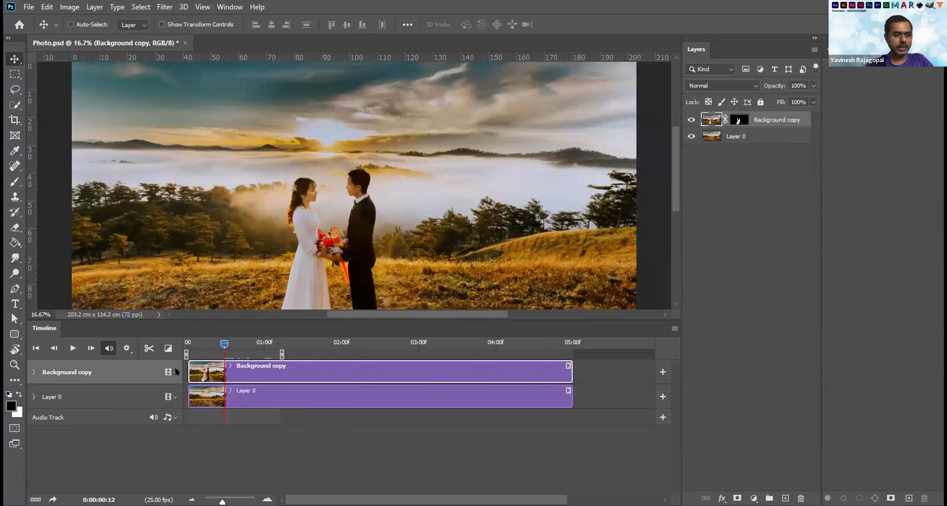
Select the Background copy track and expand it to show its animatable properties.
click(62, 393)
click(64, 373)
click(71, 394)
click(62, 375)
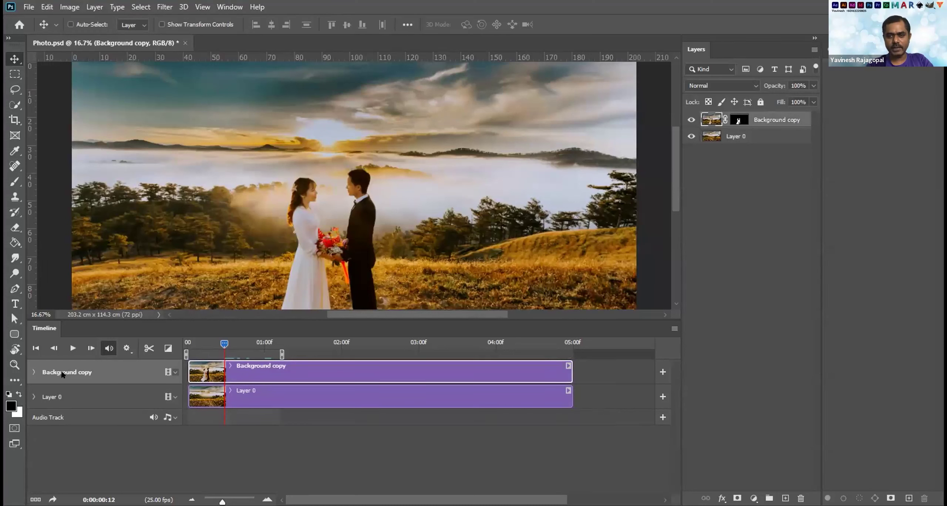
click(32, 371)
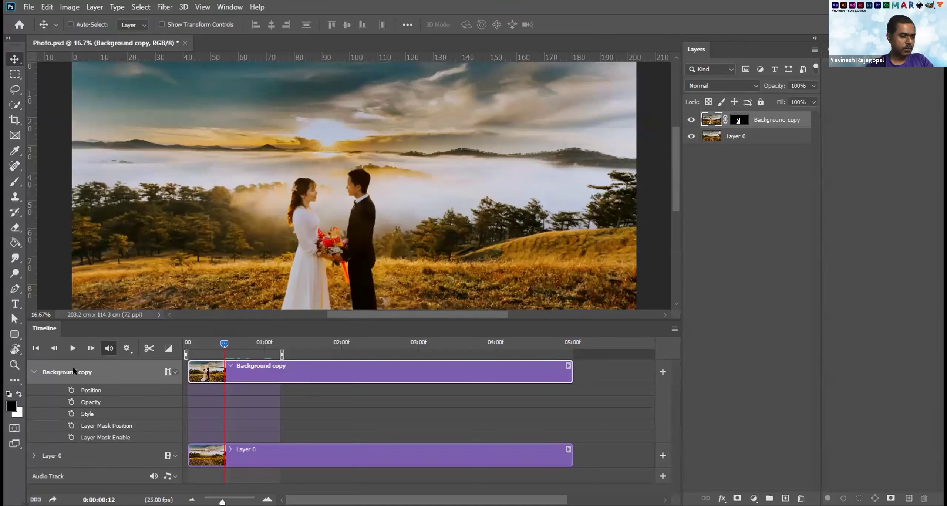
Expand and collapse Layer 0's properties, then make Layer 0 the active layer.
click(42, 457)
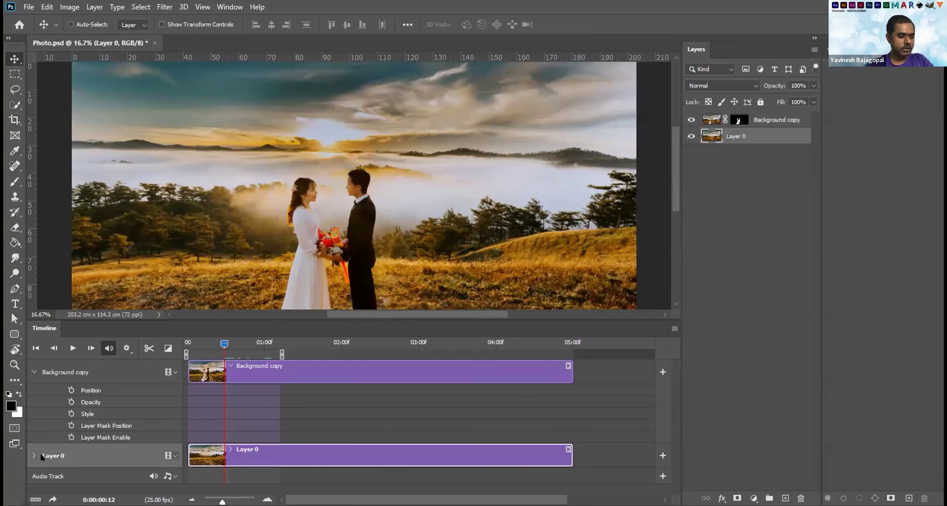
click(32, 454)
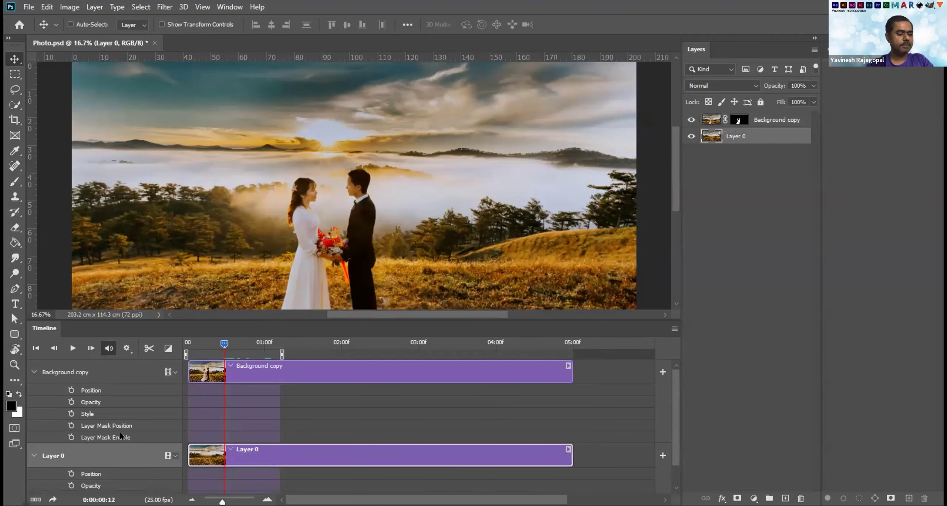
drag(676, 407, 673, 432)
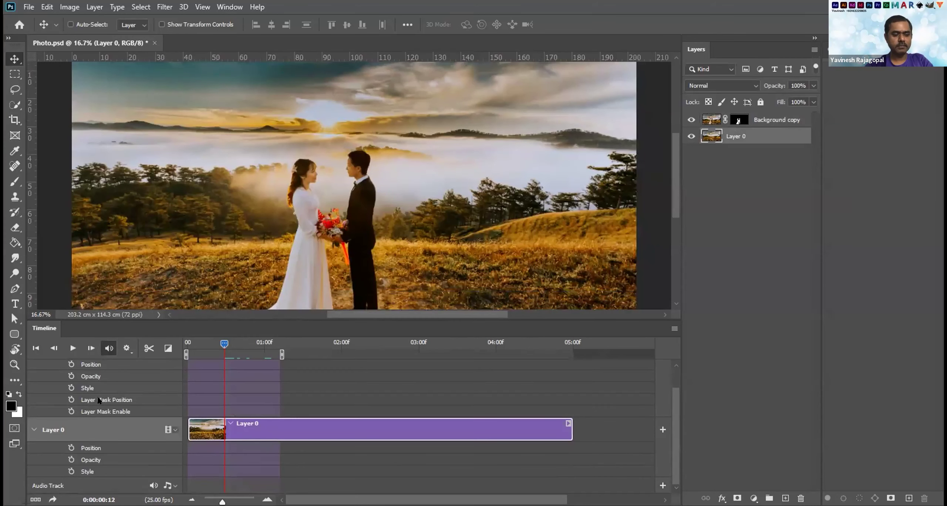
click(773, 120)
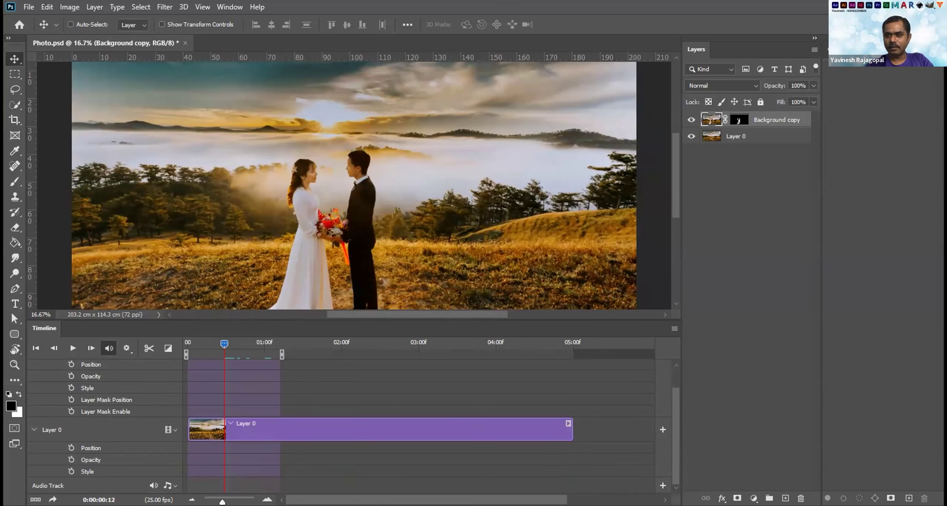
click(33, 430)
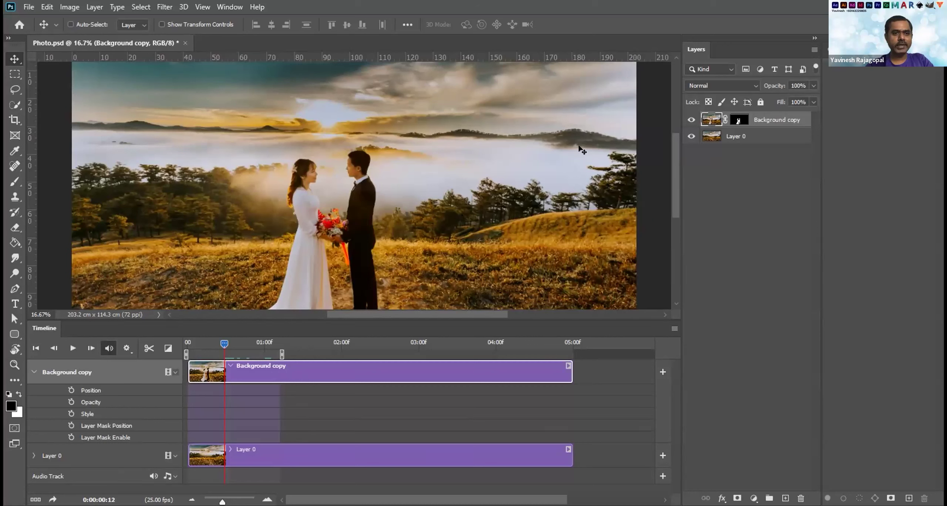
click(763, 138)
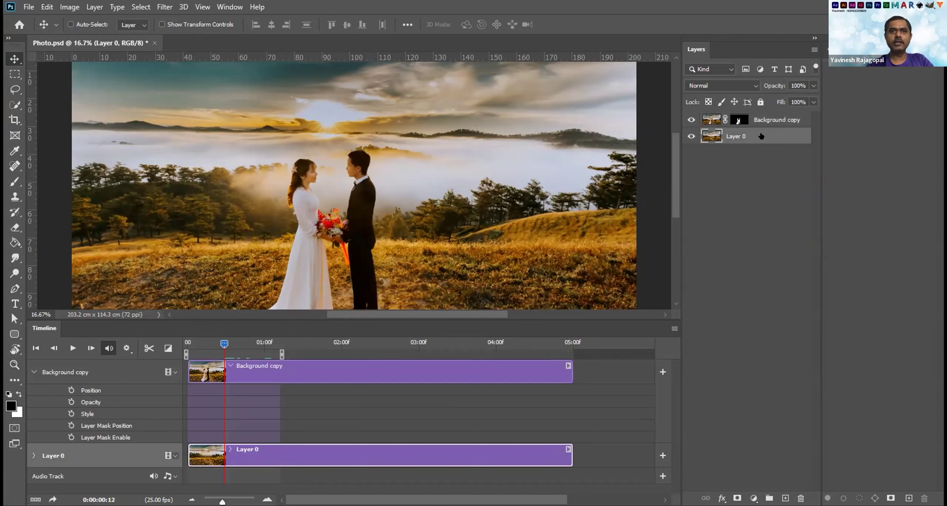
Convert Layer 0 to a smart object and expand its track to reveal Transform.
right_click(761, 137)
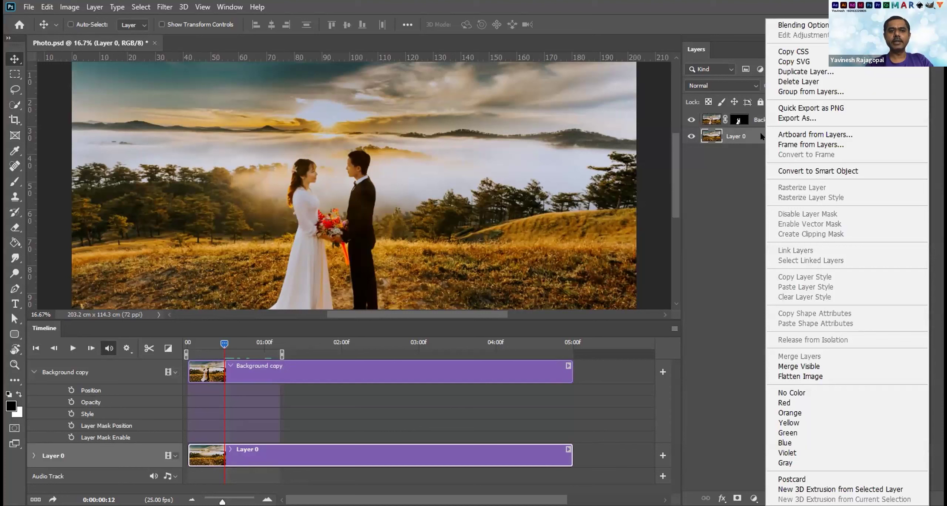
click(797, 171)
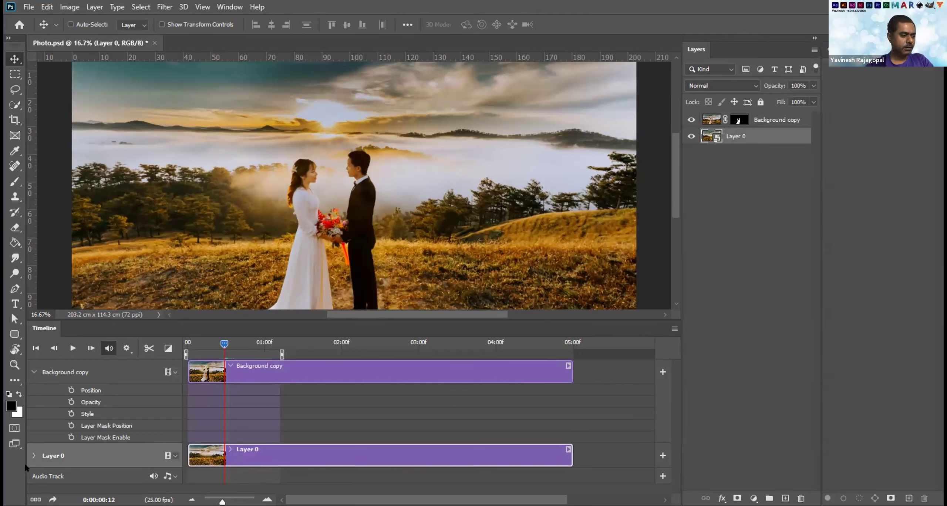
click(33, 456)
scroll(360, 416, down, 2)
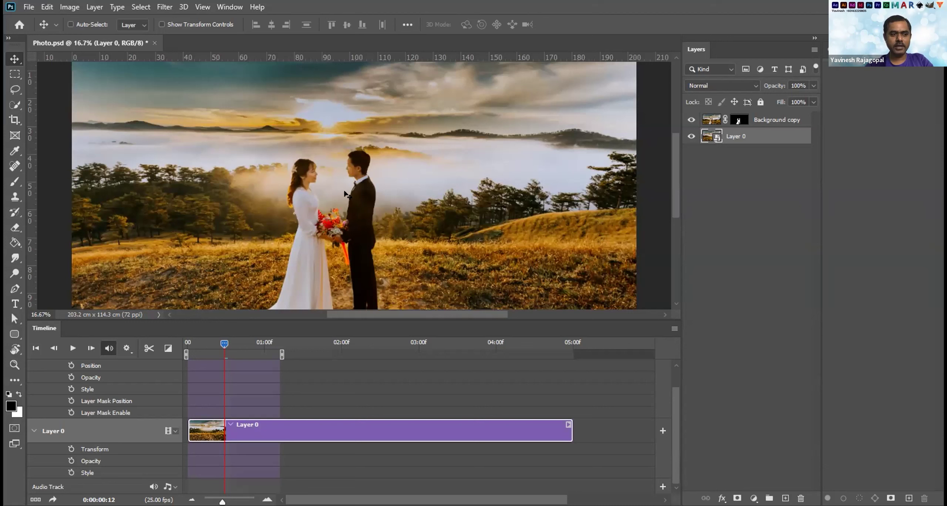
click(46, 7)
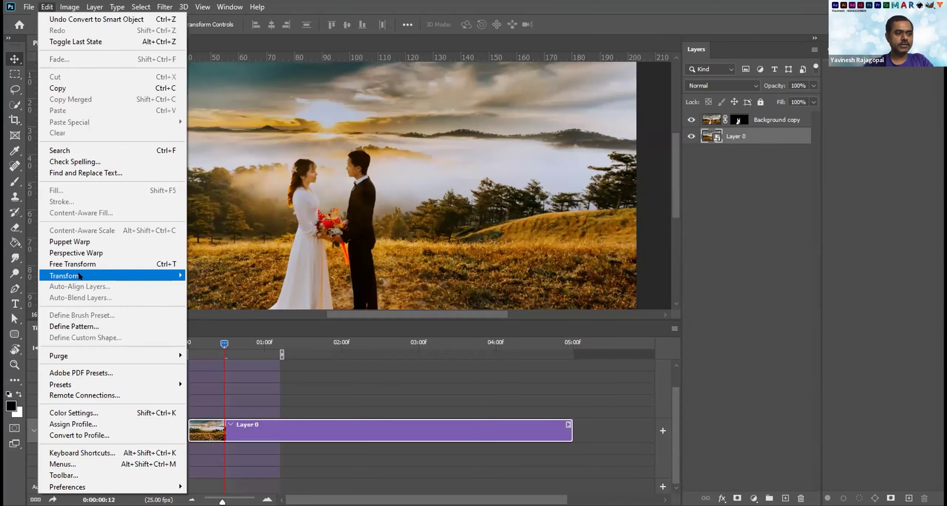
mouse_move(79, 276)
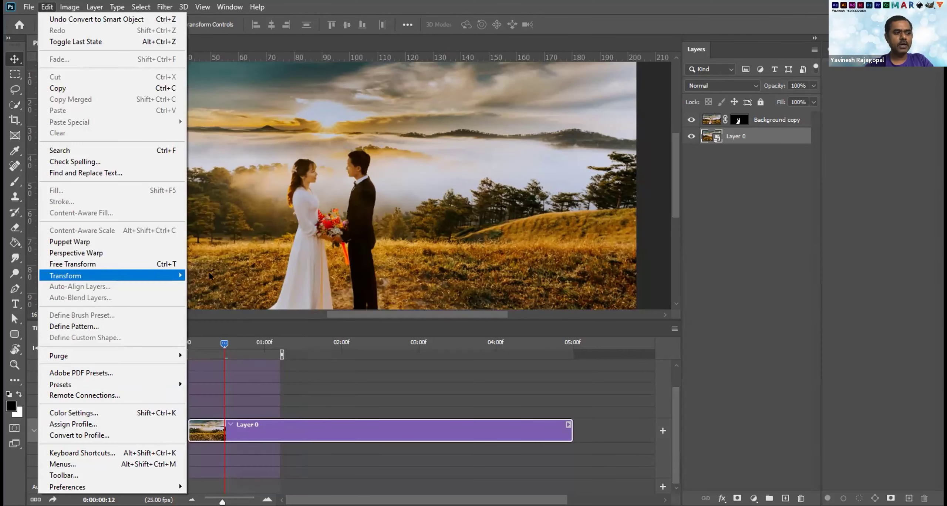
mouse_move(178, 276)
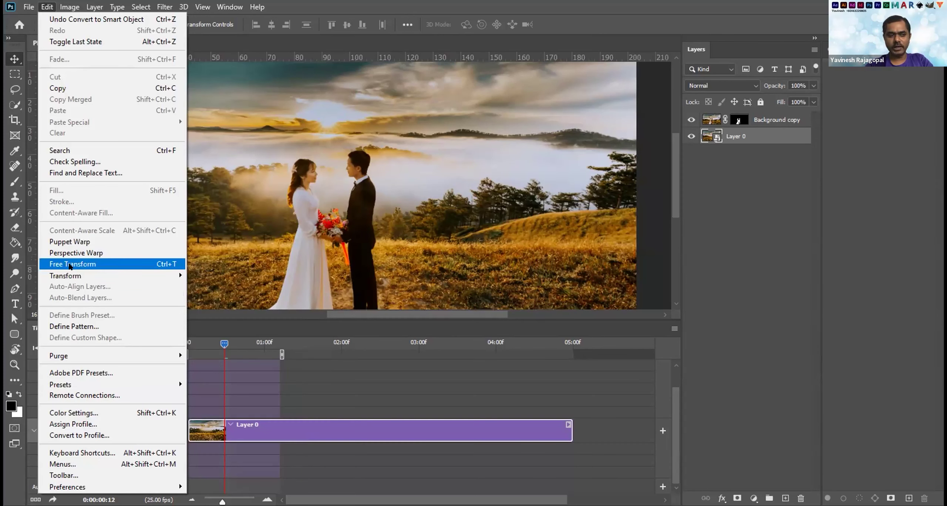
click(224, 343)
click(187, 343)
click(190, 343)
mouse_move(196, 343)
mouse_down()
mouse_move(205, 344)
mouse_move(193, 343)
mouse_up()
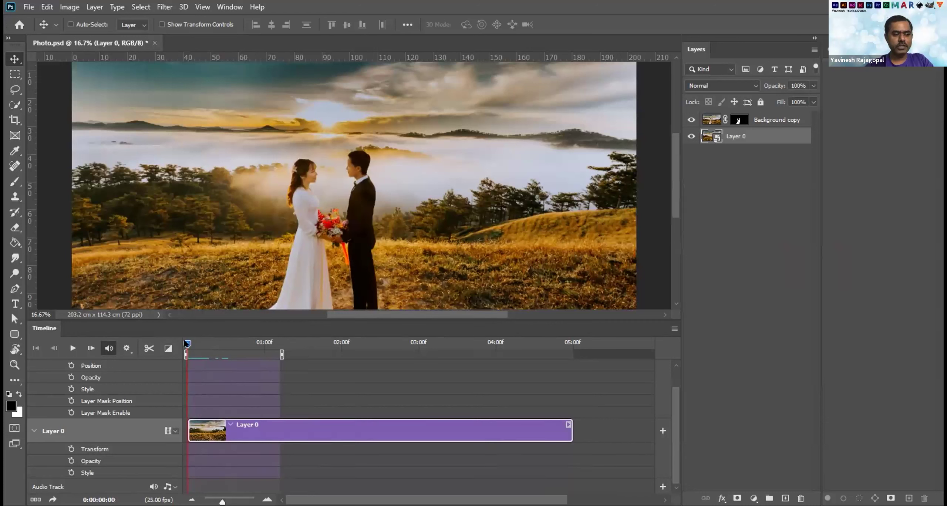
drag(200, 344, 174, 341)
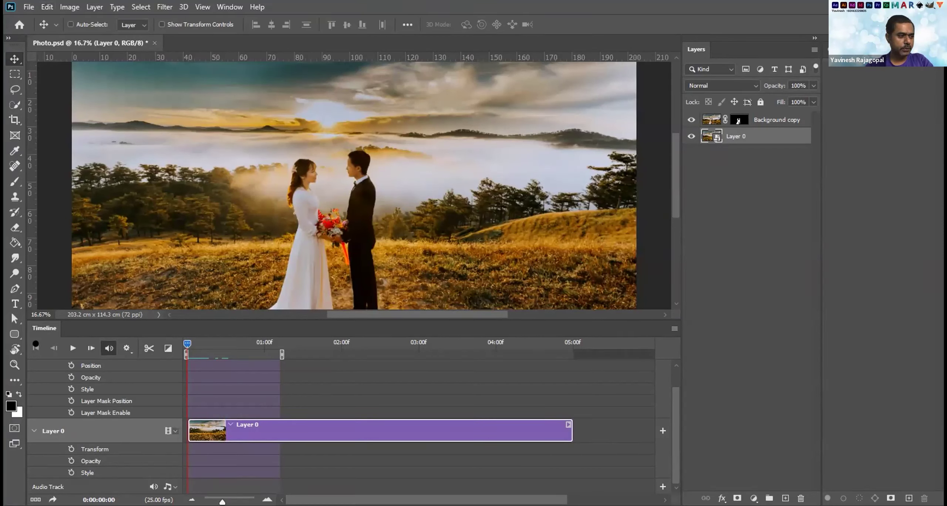
drag(203, 344, 220, 348)
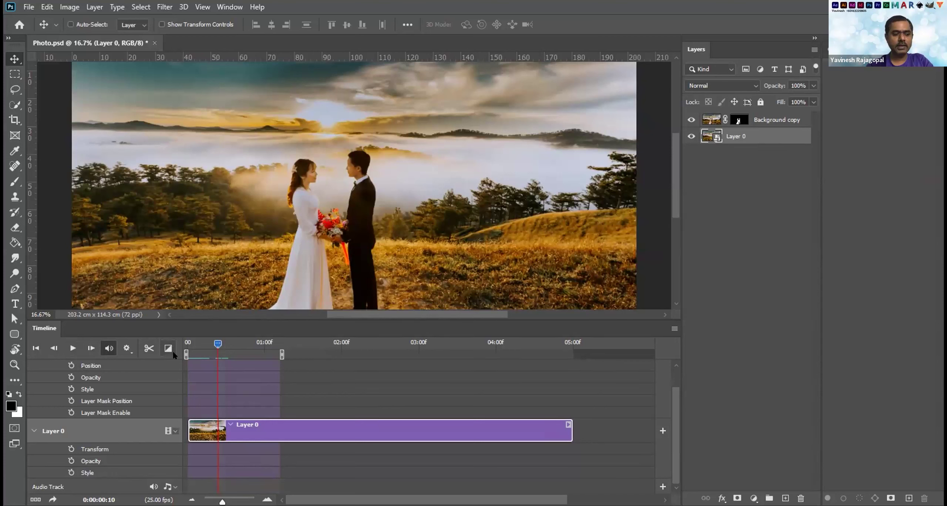
drag(262, 343, 591, 343)
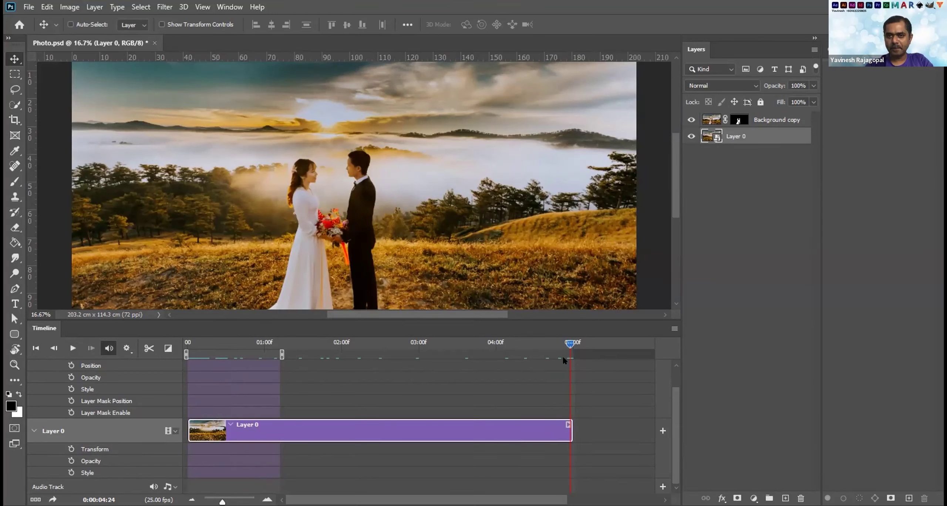
drag(570, 344, 127, 346)
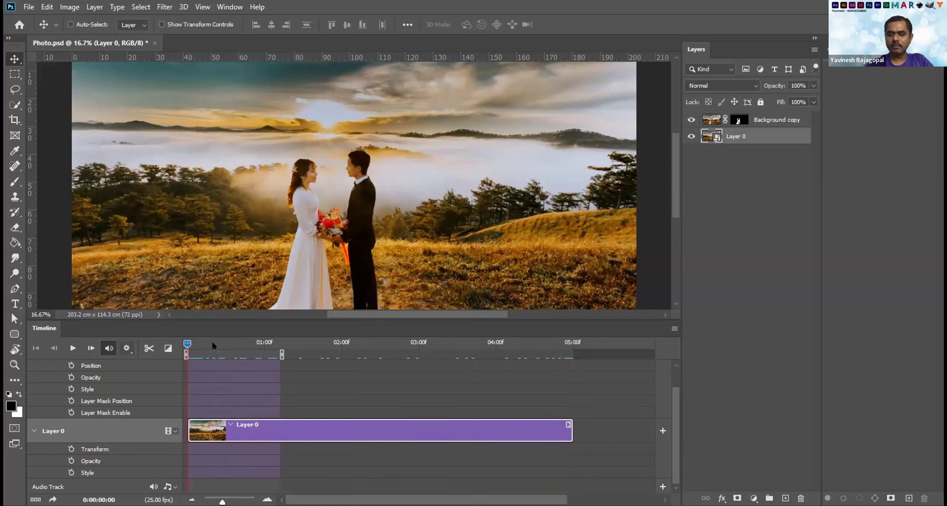
drag(187, 344, 600, 346)
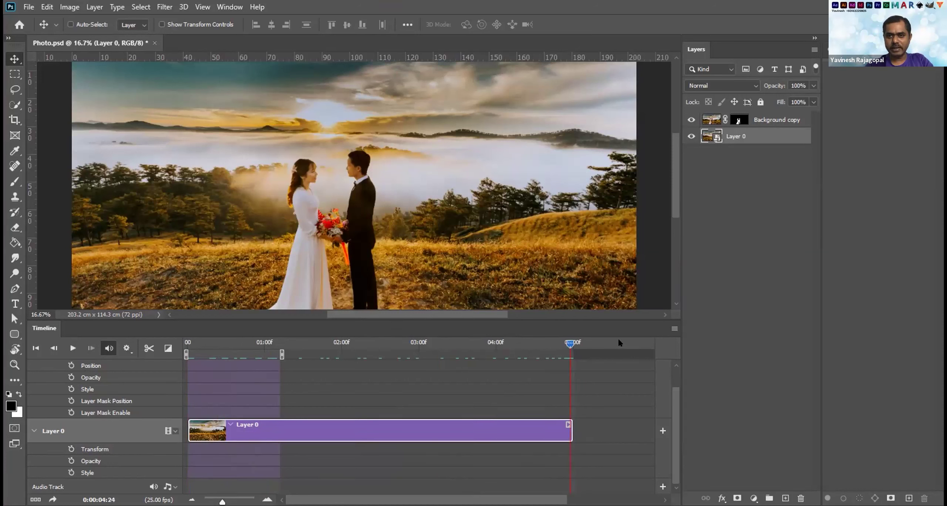
drag(345, 344, 120, 346)
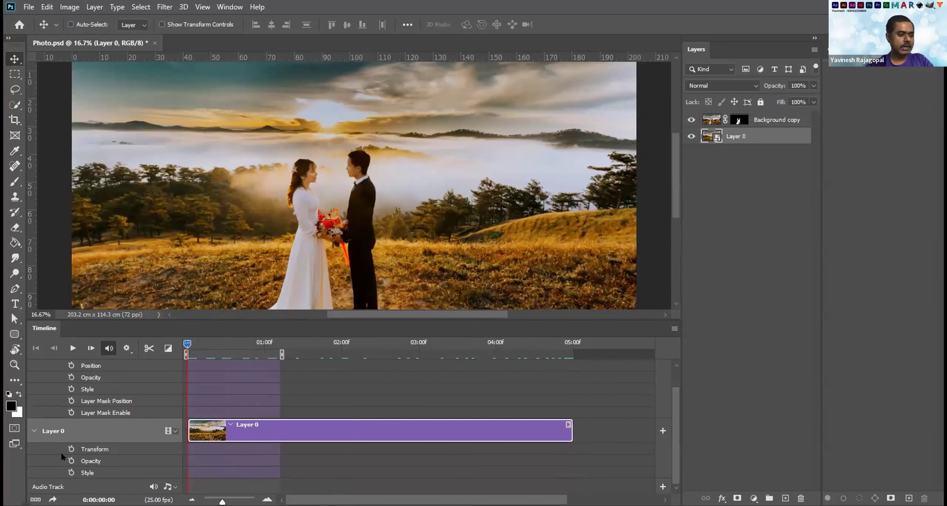
Keyframe Layer 0's Transform at the start and scale it to 126.25% at the clip's end.
click(71, 449)
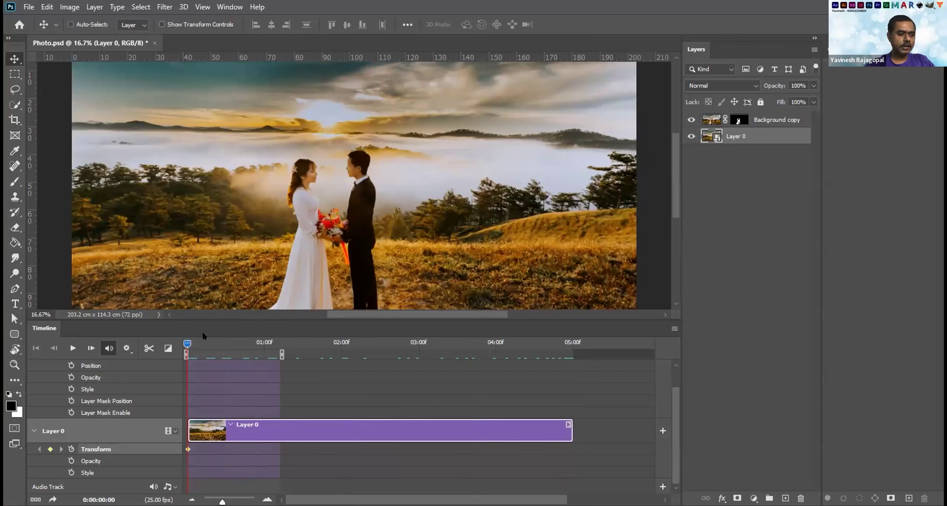
click(572, 343)
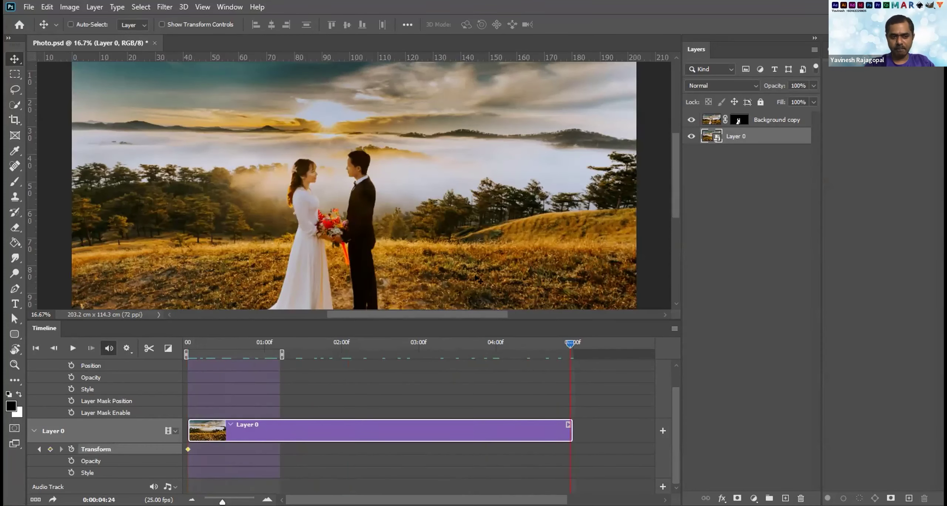
key(ctrl+minus)
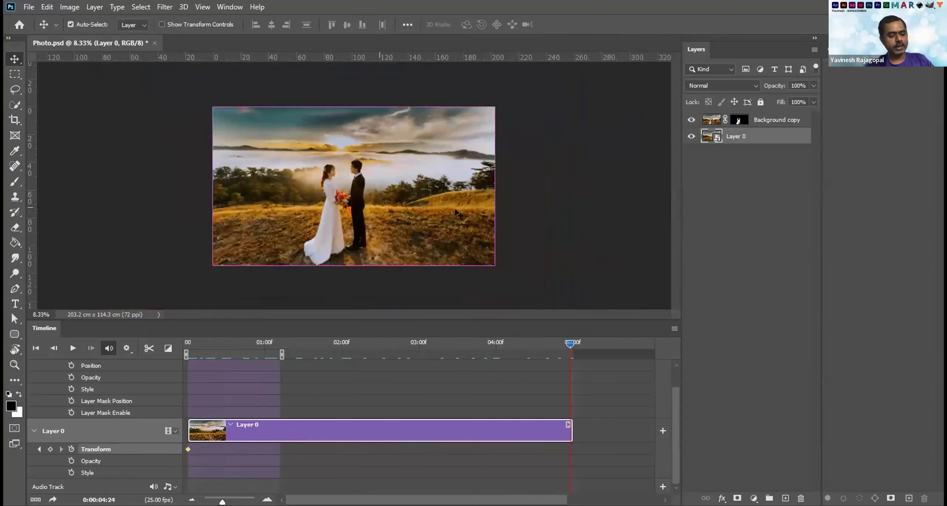
key(ctrl+t)
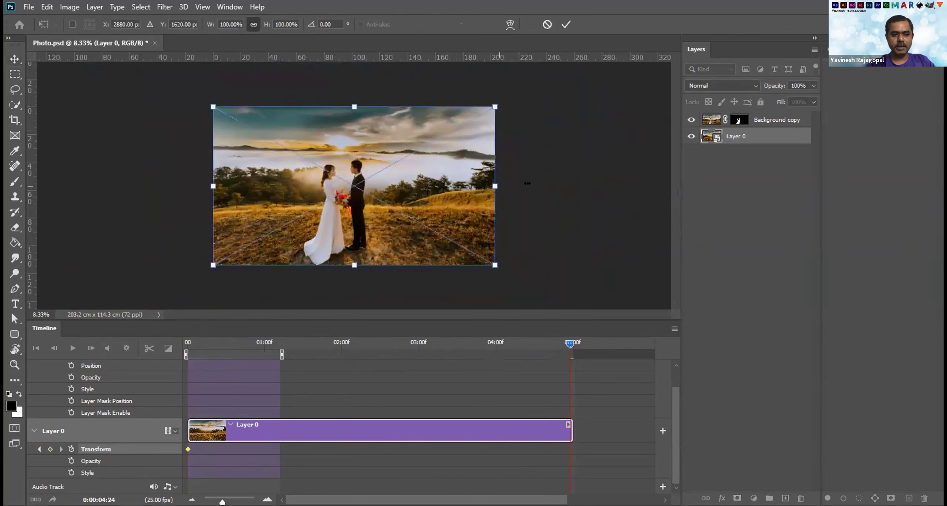
drag(527, 184, 526, 185)
key(Return)
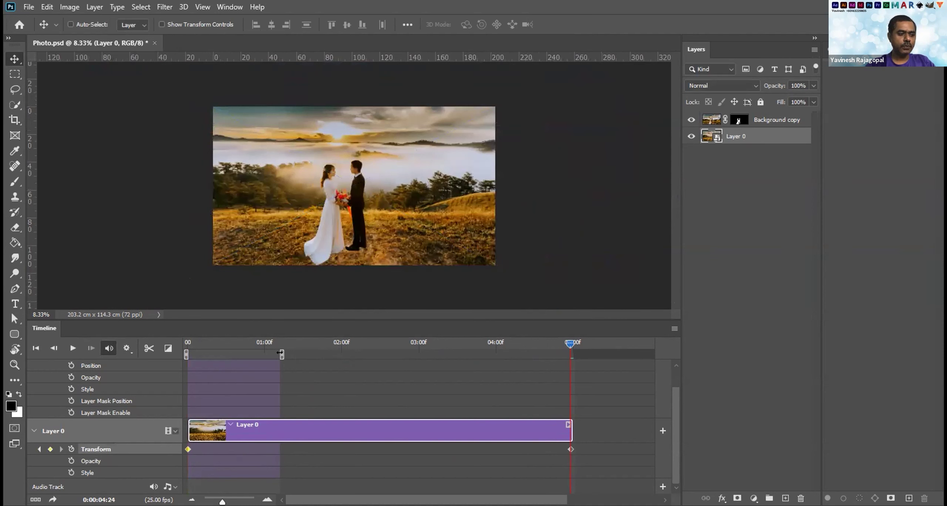
Extend the work area across the whole clip and play the animation from the start.
drag(280, 353, 585, 354)
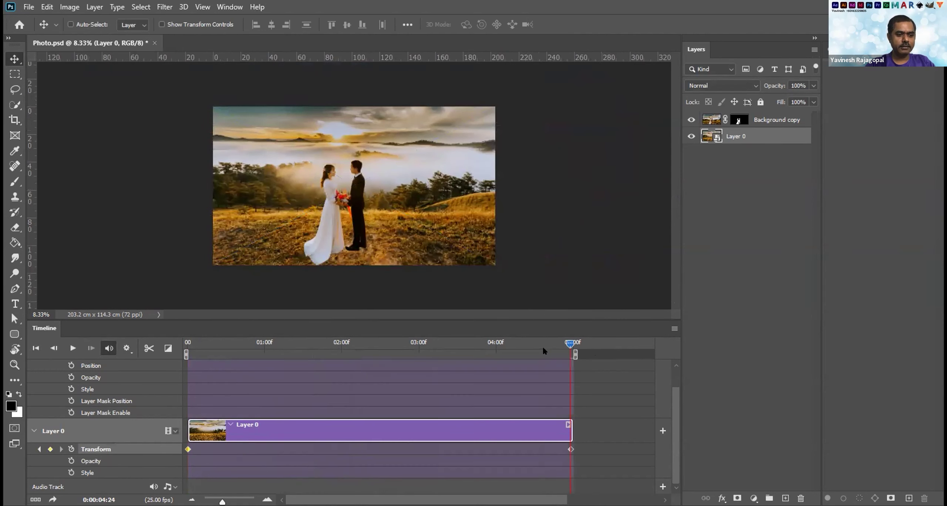
click(366, 342)
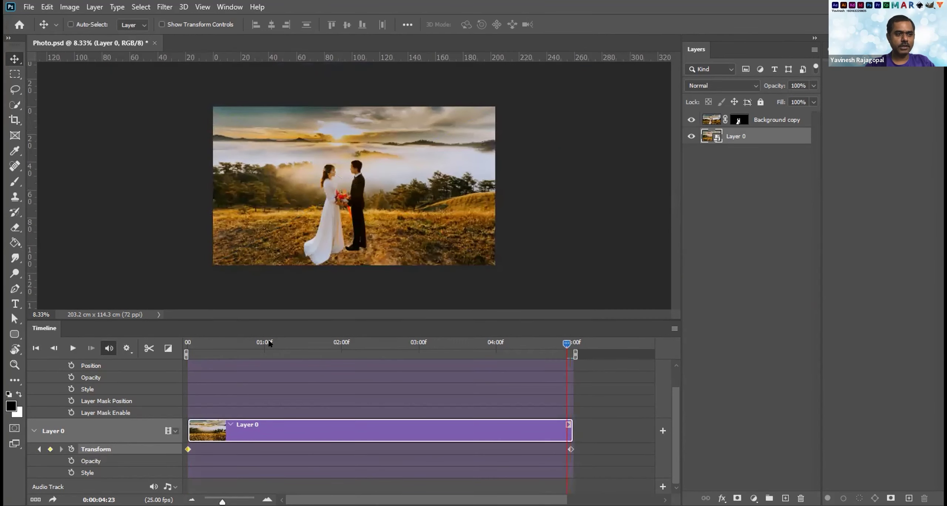
click(184, 342)
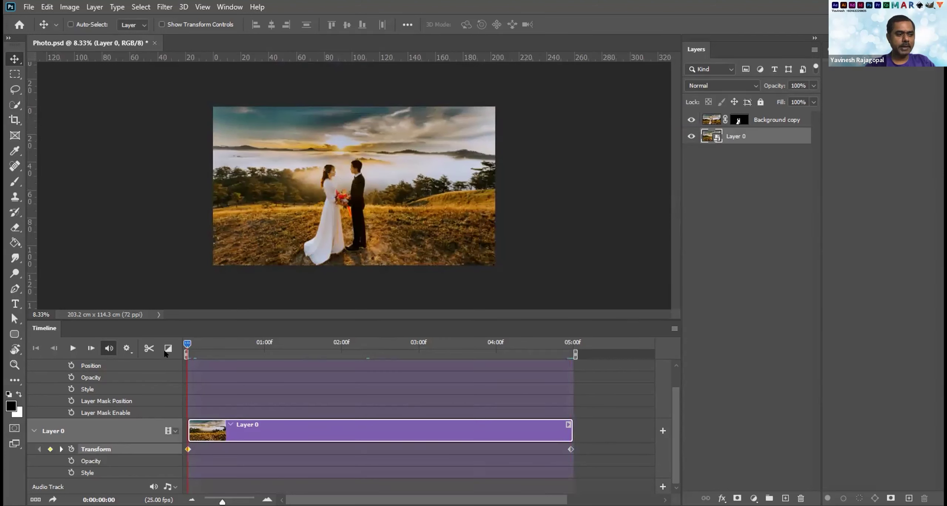
key(space)
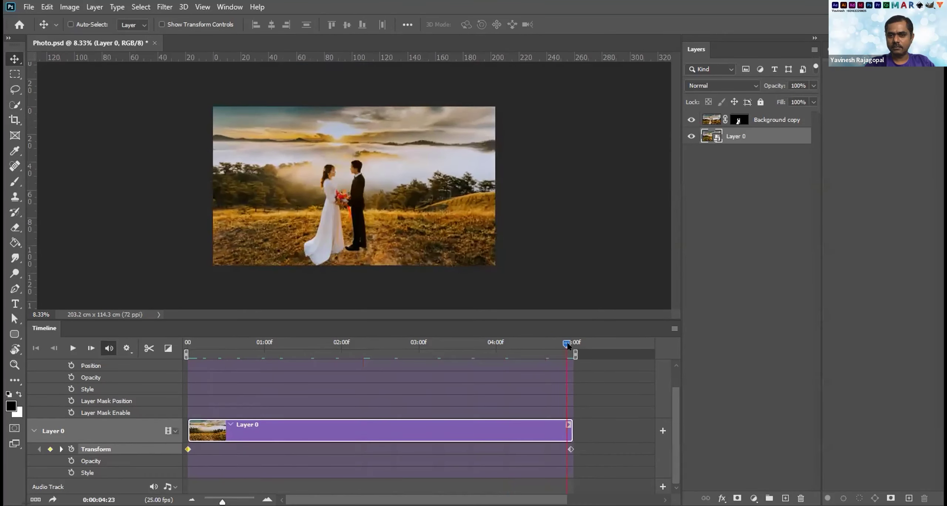
Set playback resolution to 25% and play the scaling animation, stopping near 1:10.
click(127, 349)
click(145, 366)
click(144, 395)
click(73, 349)
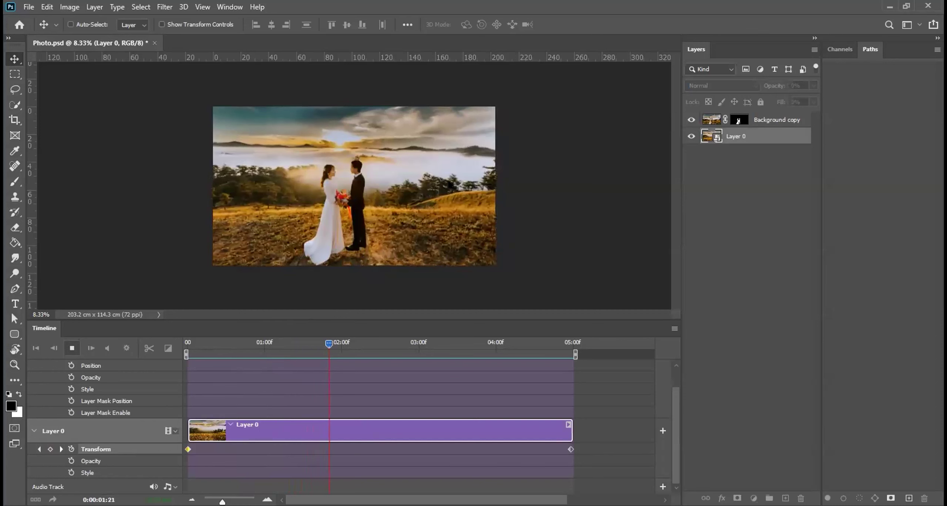
click(295, 343)
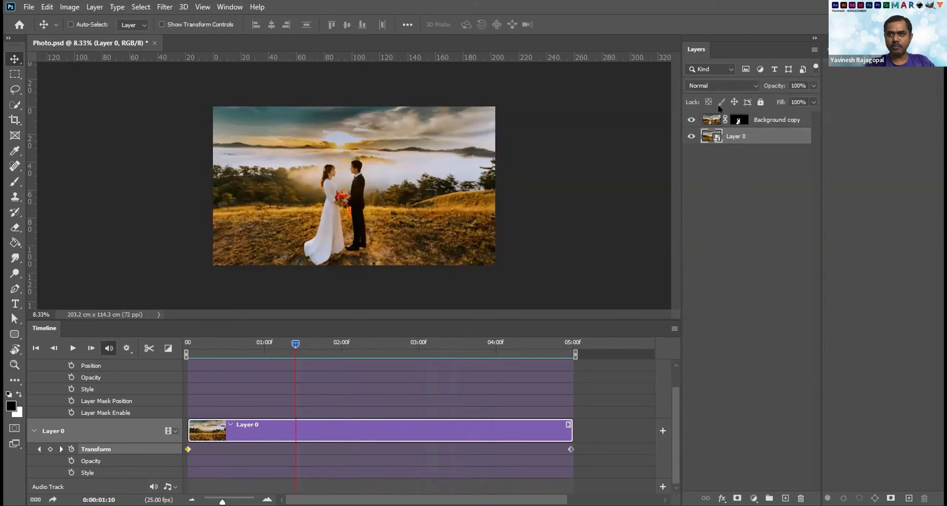
Convert the keyframed Layer 0 to a smart object from its layer menu.
right_click(766, 135)
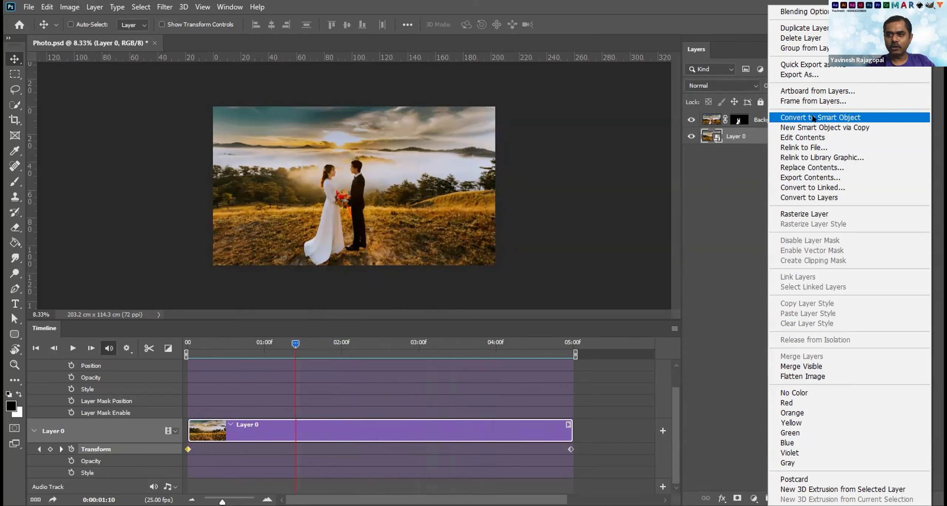
click(89, 364)
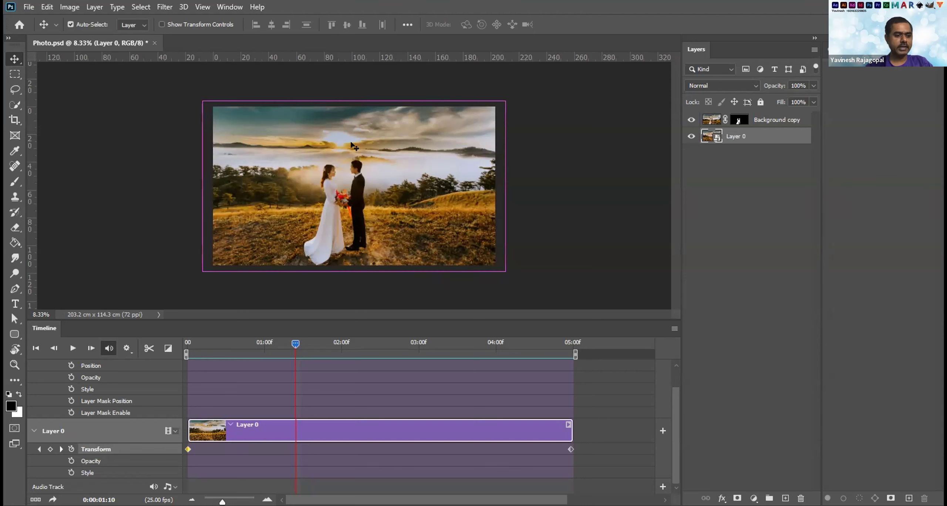
At the clip's last frame, distort Layer 0 into a tilted perspective about 450% wide, 232% high.
key(space)
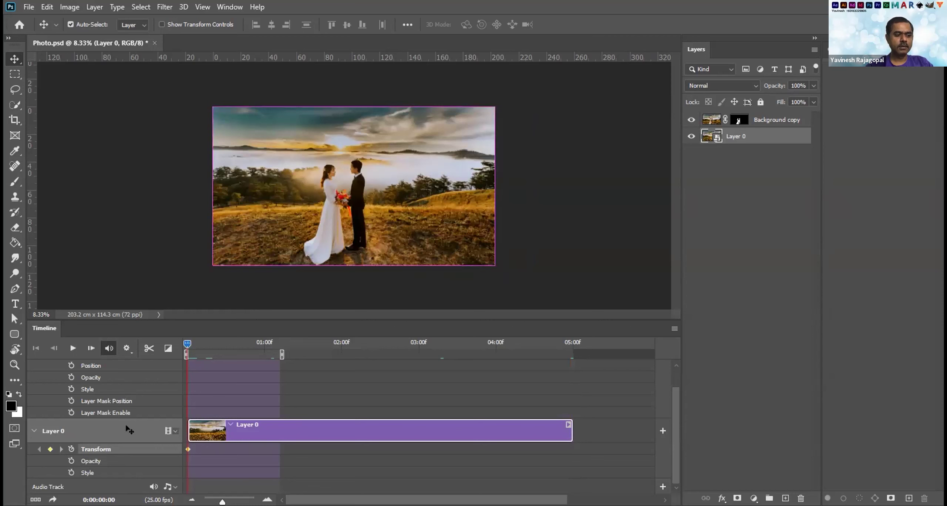
mouse_move(188, 343)
mouse_down()
mouse_move(205, 344)
mouse_move(192, 344)
mouse_up()
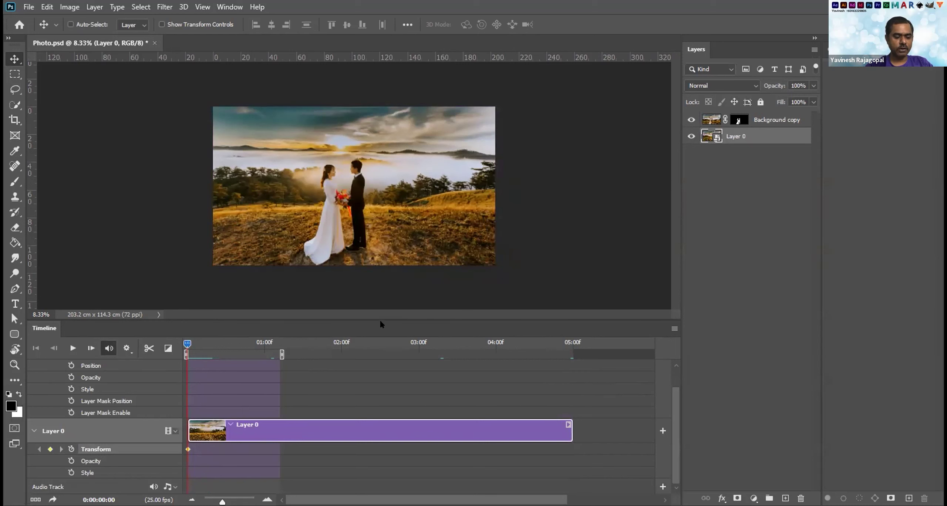
drag(188, 343, 646, 342)
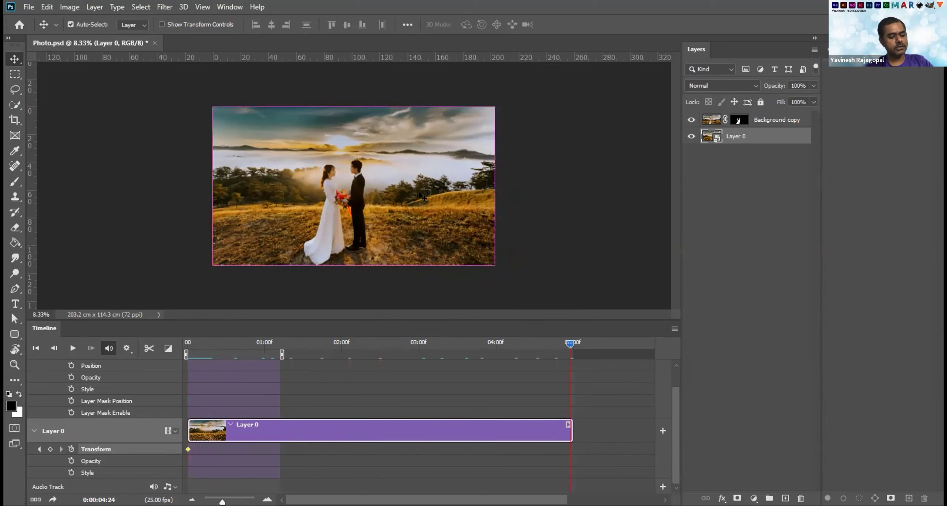
key(ctrl+t)
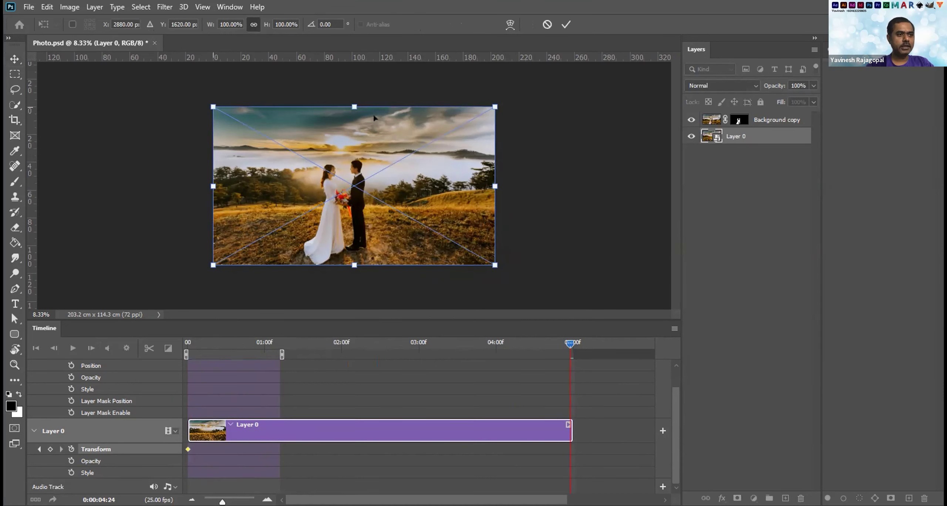
drag(213, 107, 383, 104)
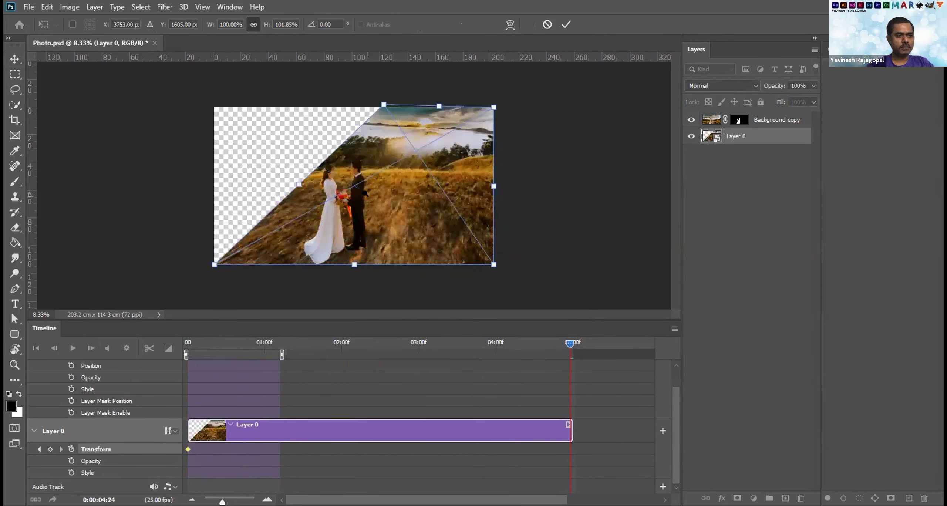
key(ctrl+minus)
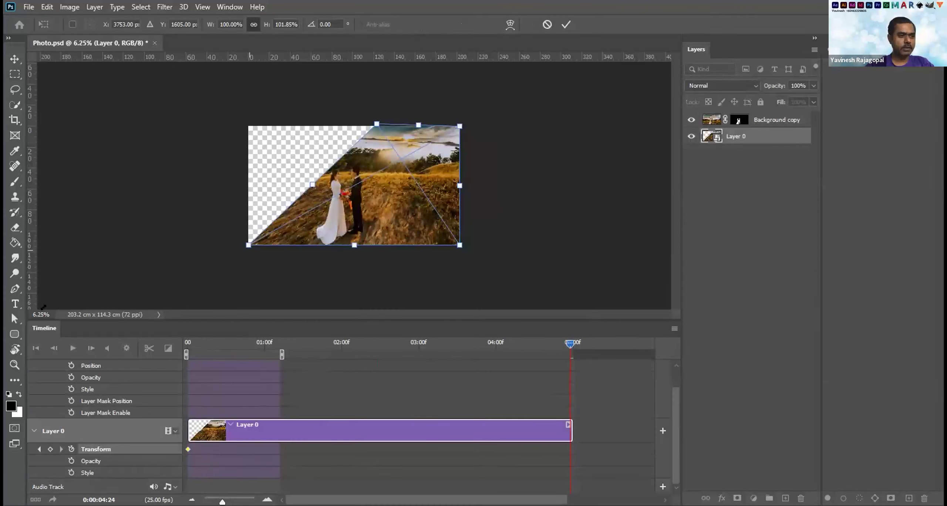
drag(376, 124, 348, 119)
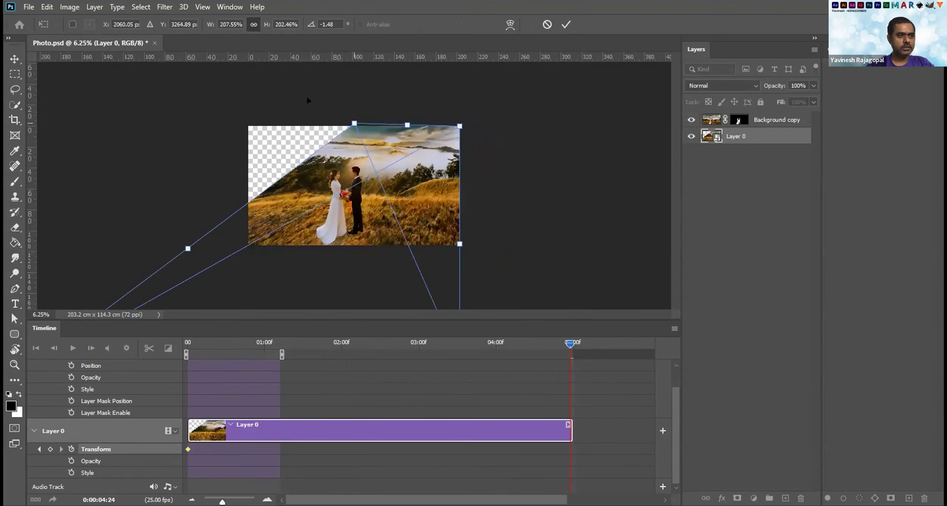
drag(455, 201, 389, 157)
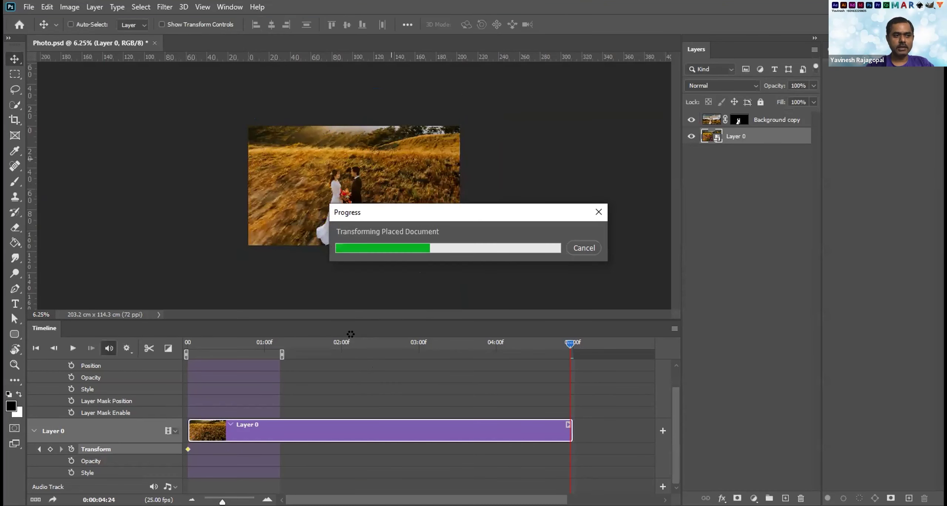
Commit the distort as the end keyframe, extend the work area to 5 seconds, and preview it.
key(space)
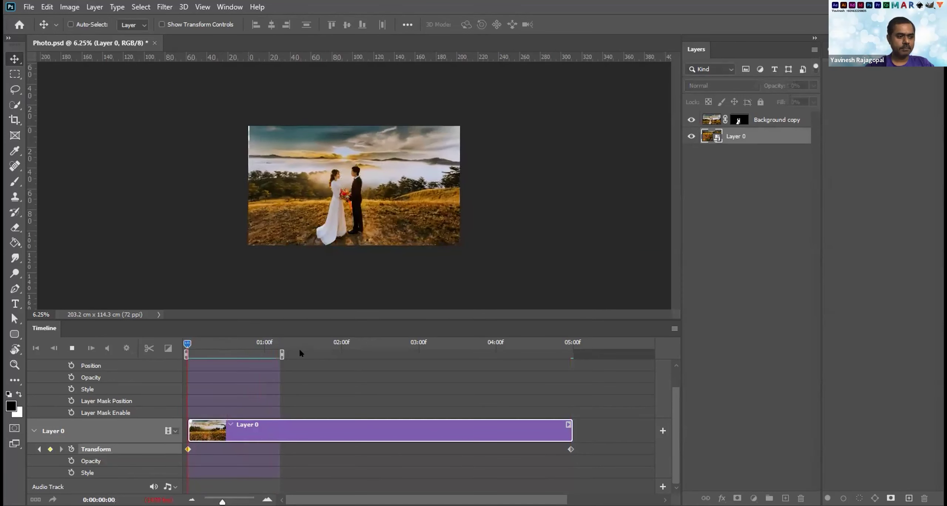
drag(282, 355, 628, 352)
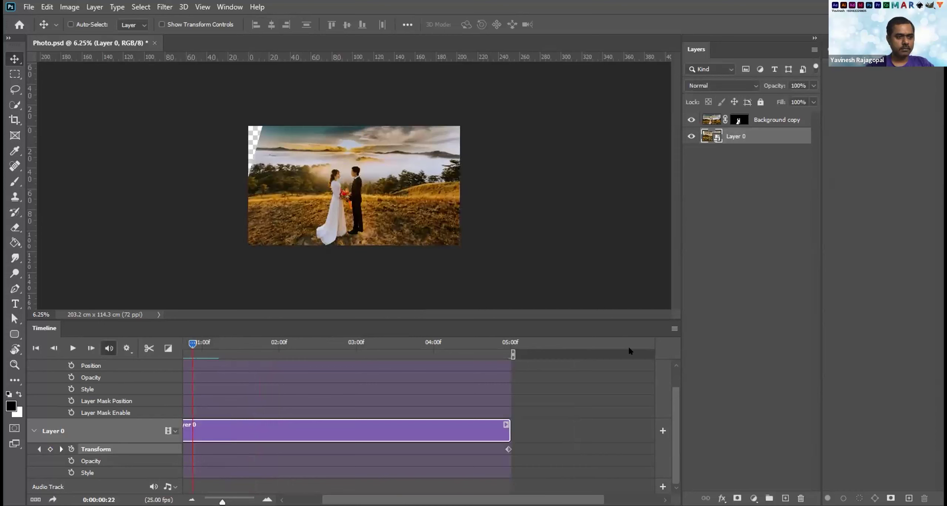
key(space)
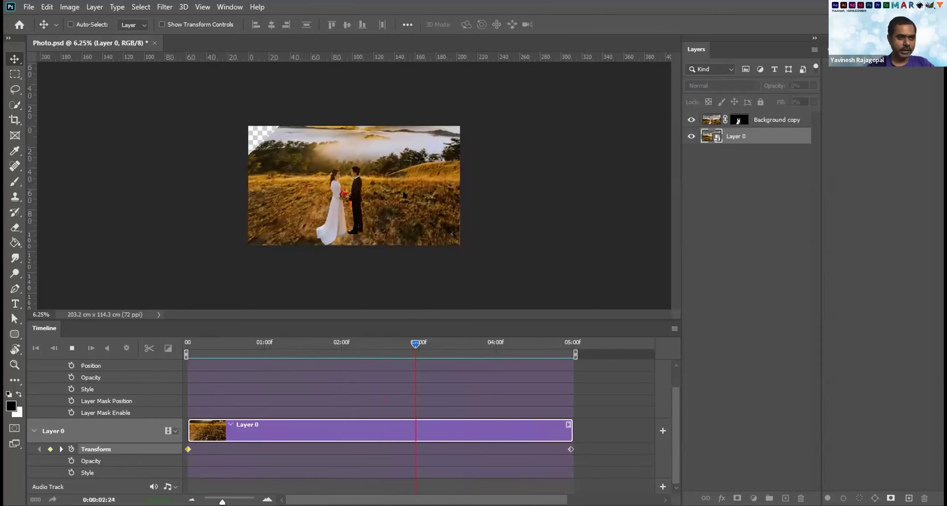
click(430, 341)
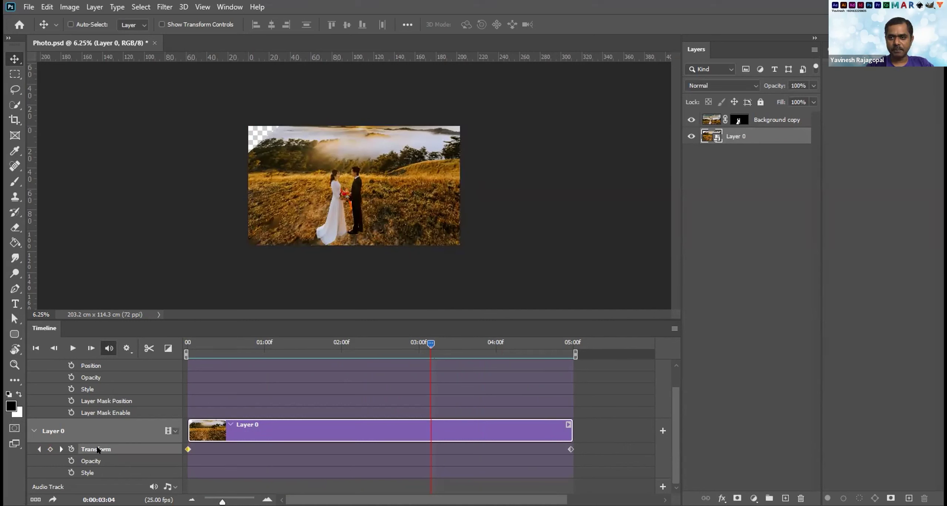
drag(210, 337, 185, 338)
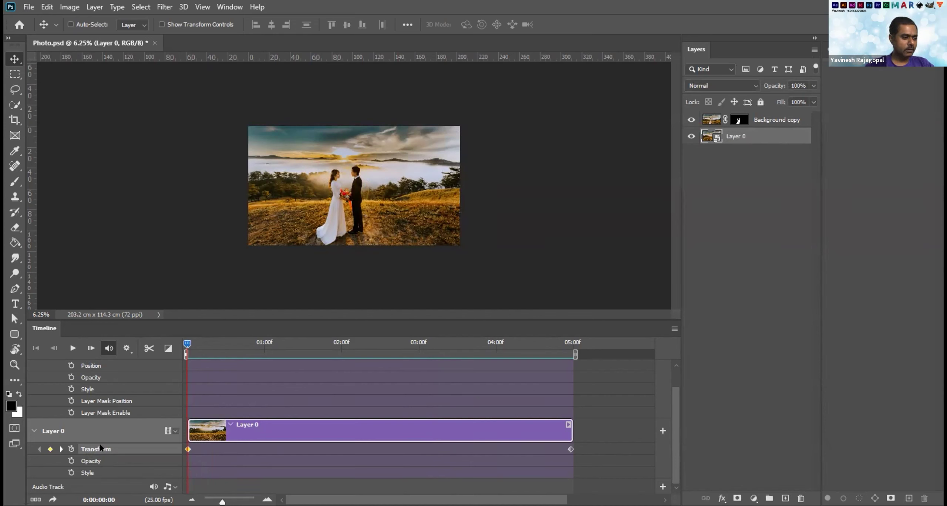
Clear Layer 0's Transform keyframes via the stopwatch and collapse its track.
click(71, 449)
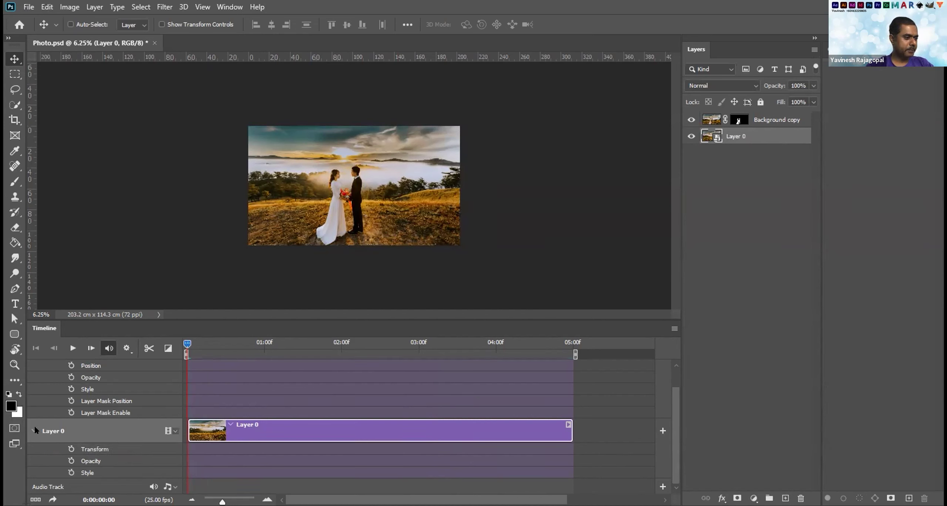
click(34, 430)
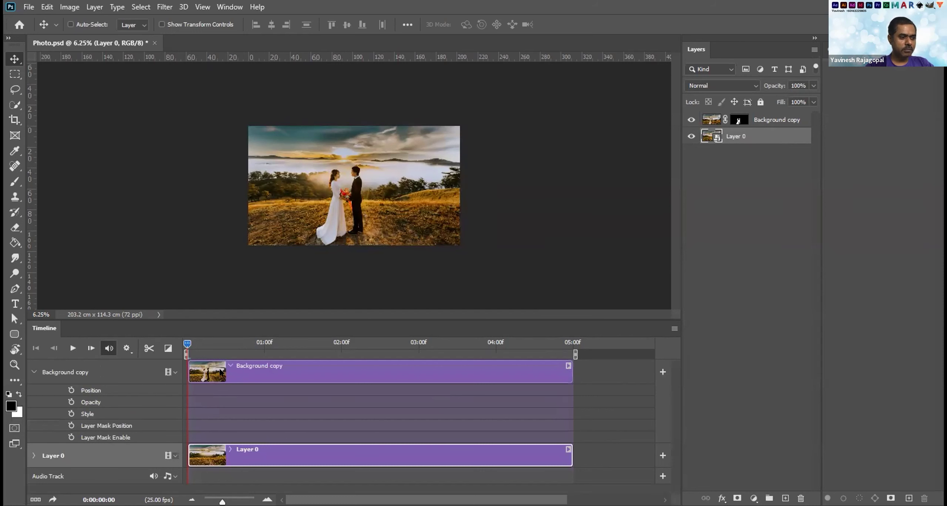
Convert the Background copy layer with the couple cut-out into a smart object.
right_click(768, 118)
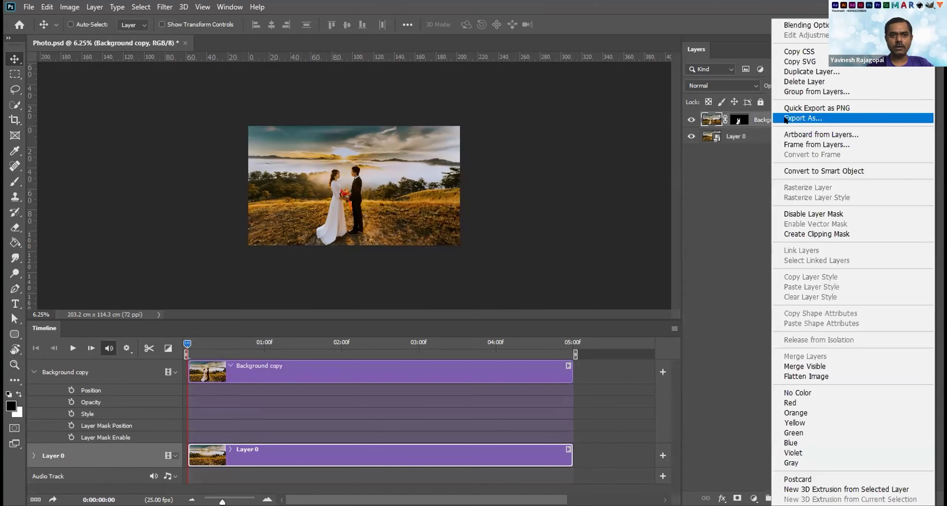
click(817, 172)
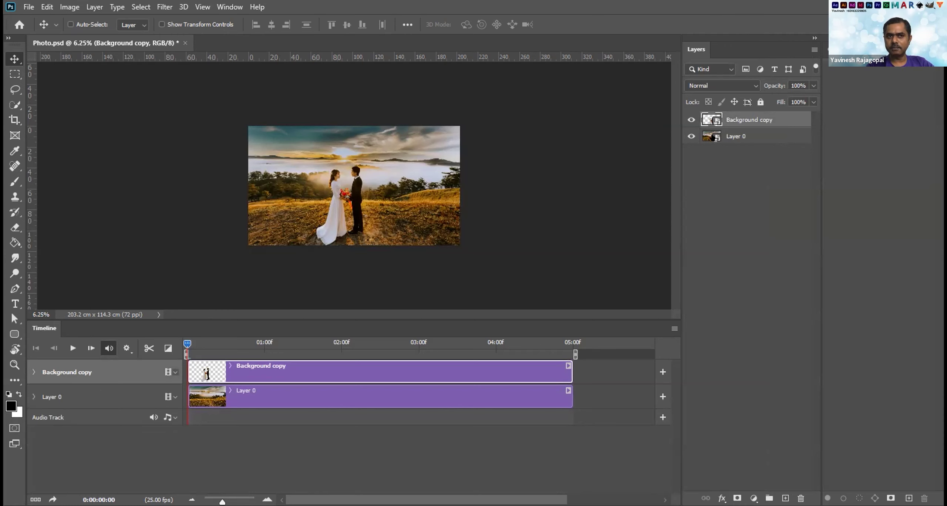
Set the Layers panel to the largest thumbnail size and drag its edge wider.
click(814, 50)
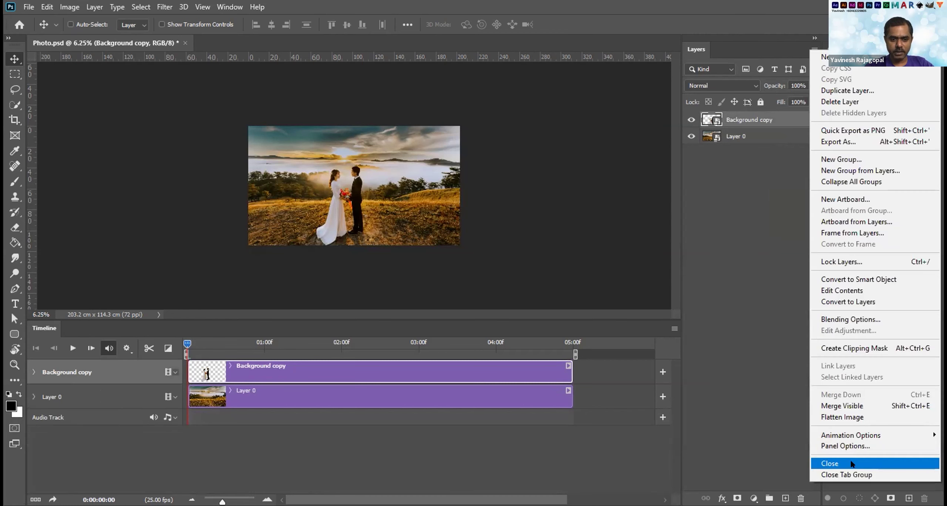
click(853, 445)
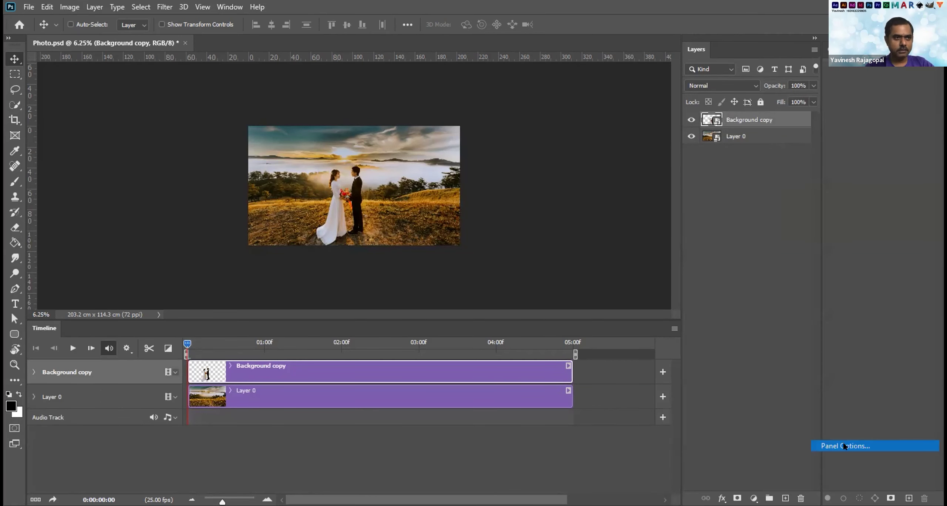
click(384, 195)
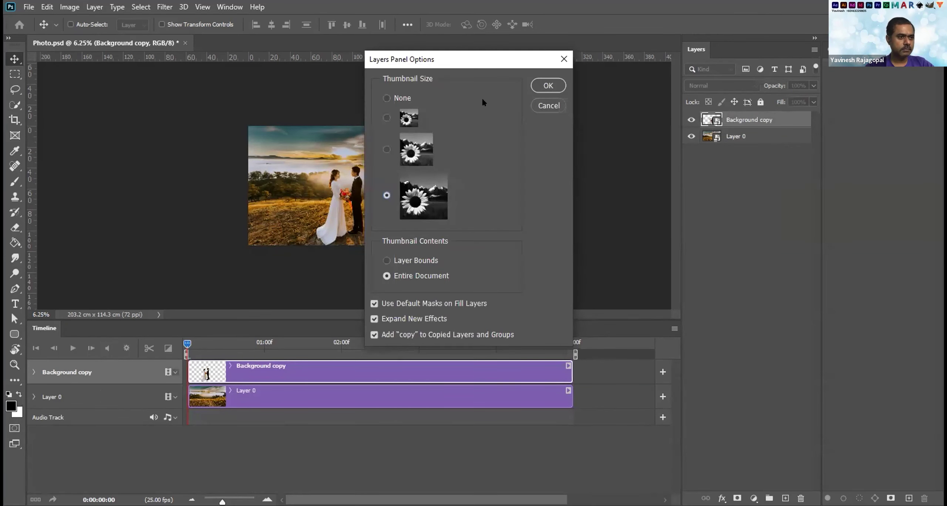
click(541, 85)
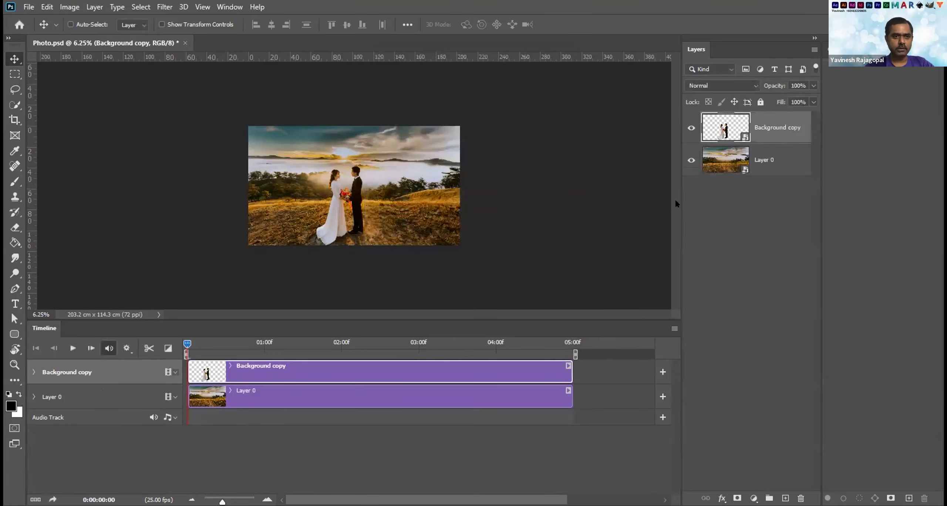
drag(652, 201, 642, 201)
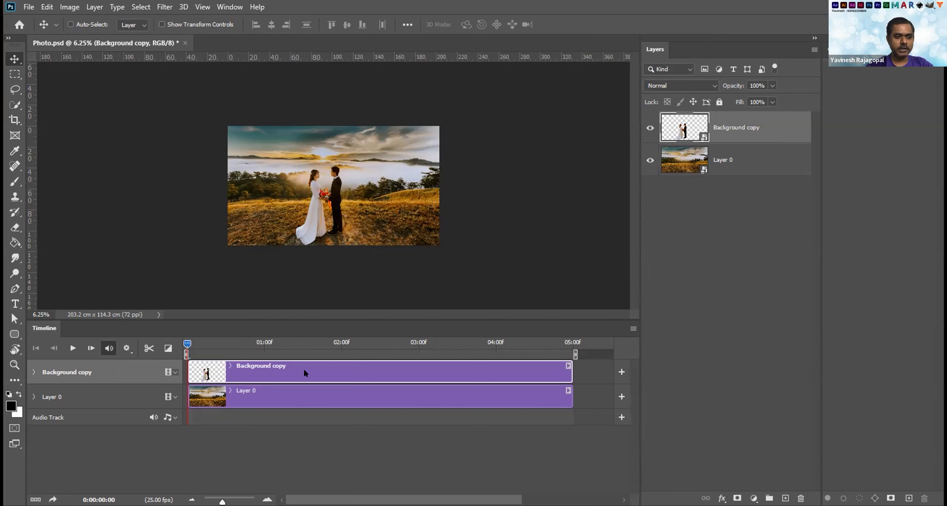
Keyframe Background copy's Transform at the clip start and 4:24, rotating the couple over.
click(33, 370)
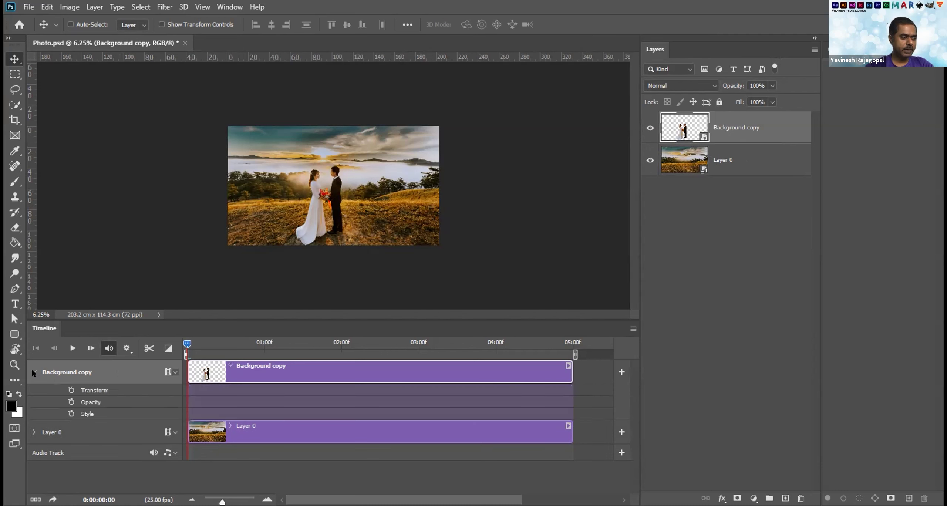
click(71, 390)
drag(187, 343, 607, 344)
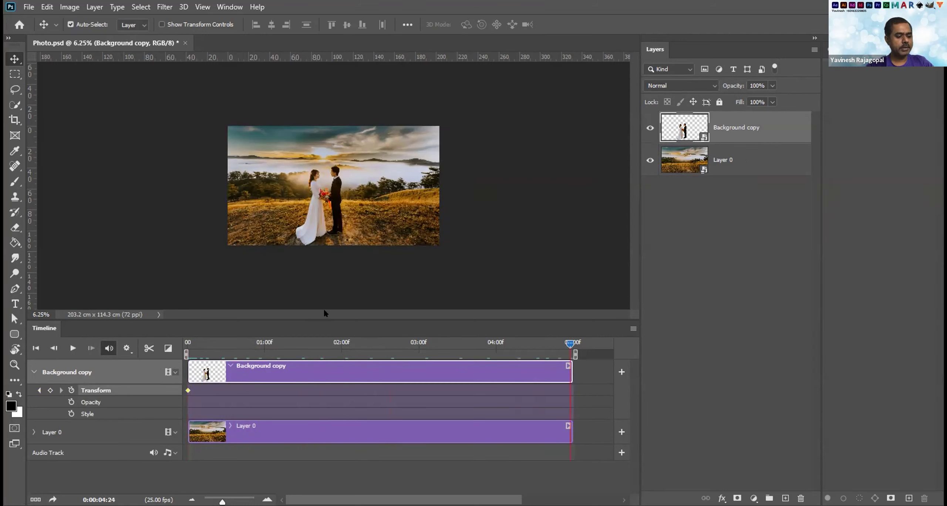
key(ctrl+t)
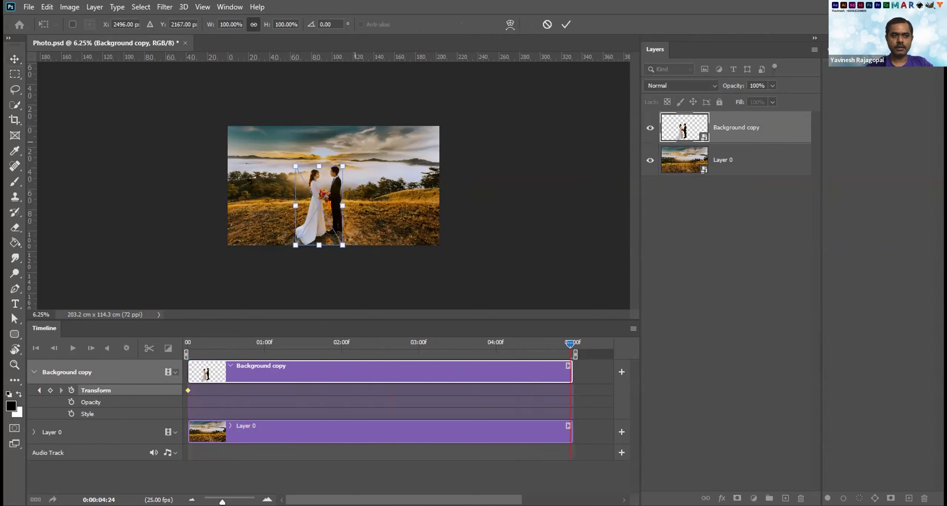
key(Return)
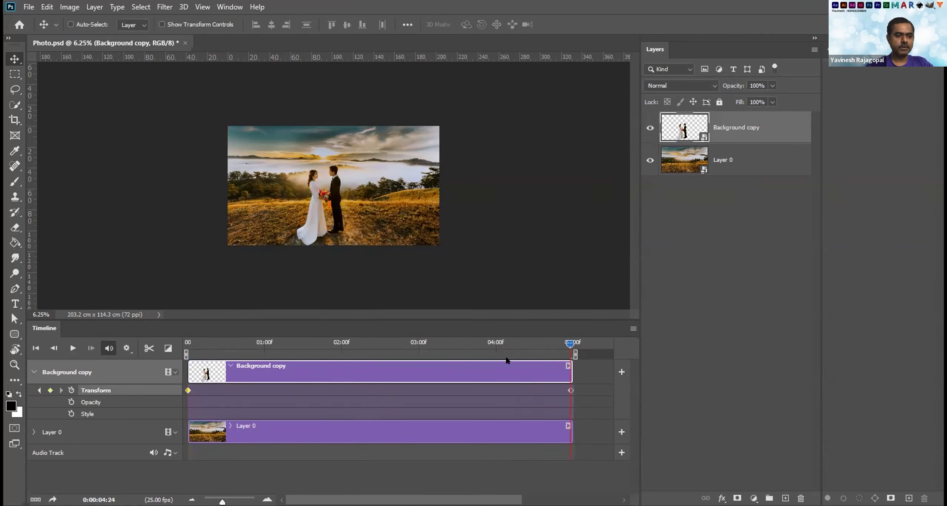
drag(551, 344, 633, 343)
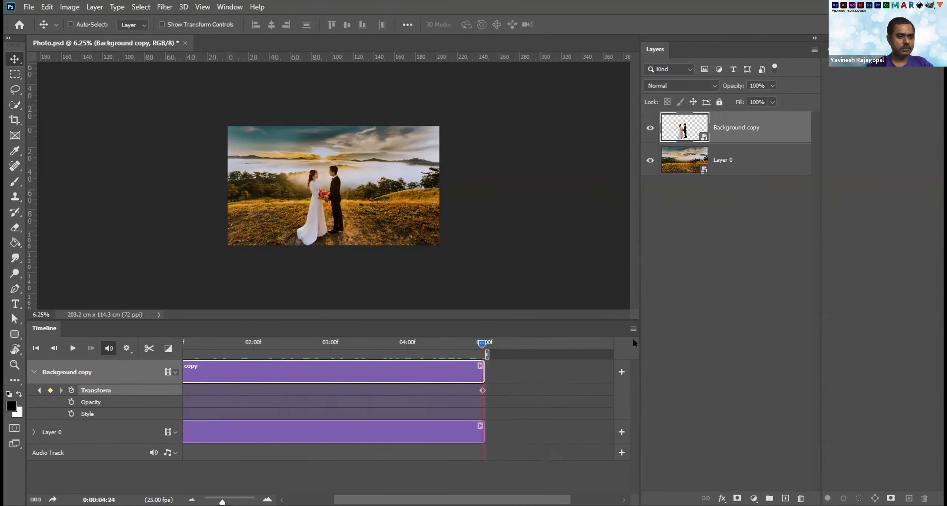
key(ctrl+t)
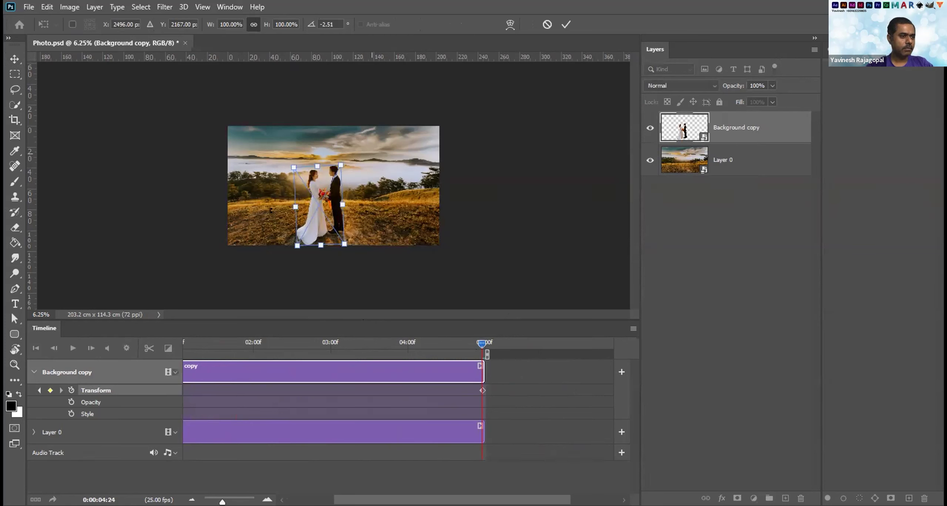
drag(270, 211, 362, 224)
key(Return)
drag(440, 339, 5, 327)
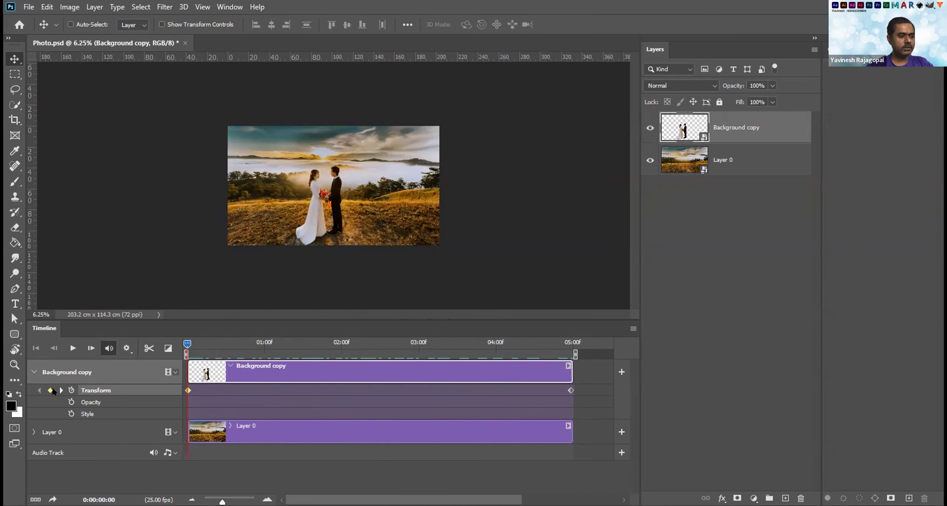
Clear Background copy's Transform keyframes, collapse its track, zoom in, and select Layer 0.
click(71, 390)
click(34, 371)
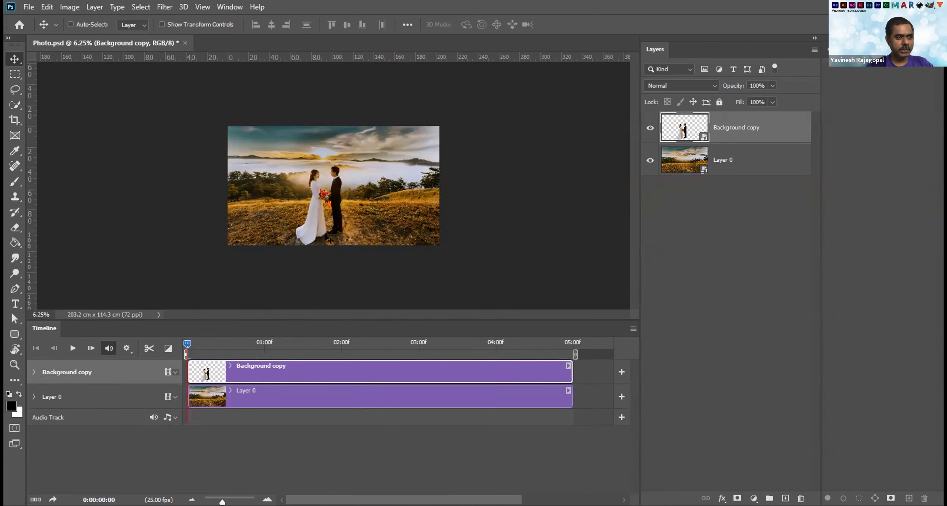
key(ctrl+plus)
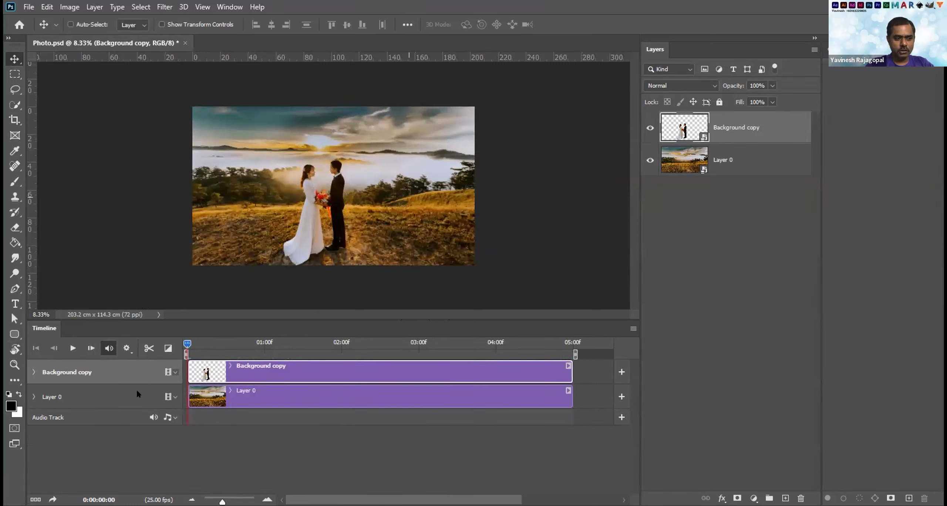
click(736, 159)
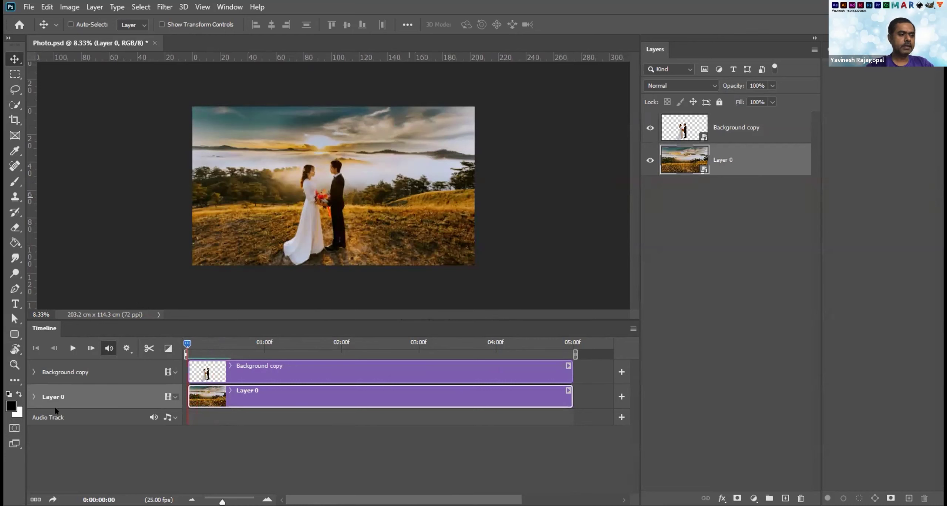
Keyframe Layer 0's Transform from the clip start to 4:24, scaling it to 118.33%.
click(34, 397)
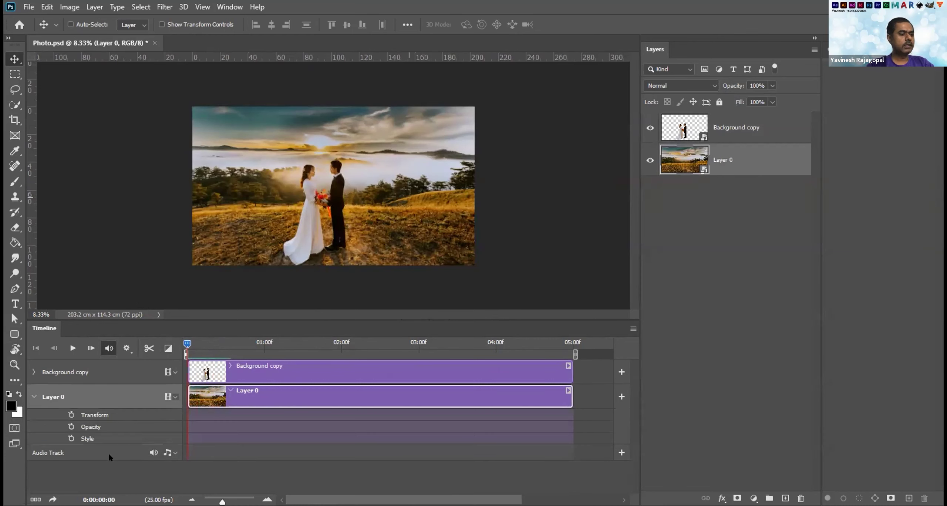
click(71, 415)
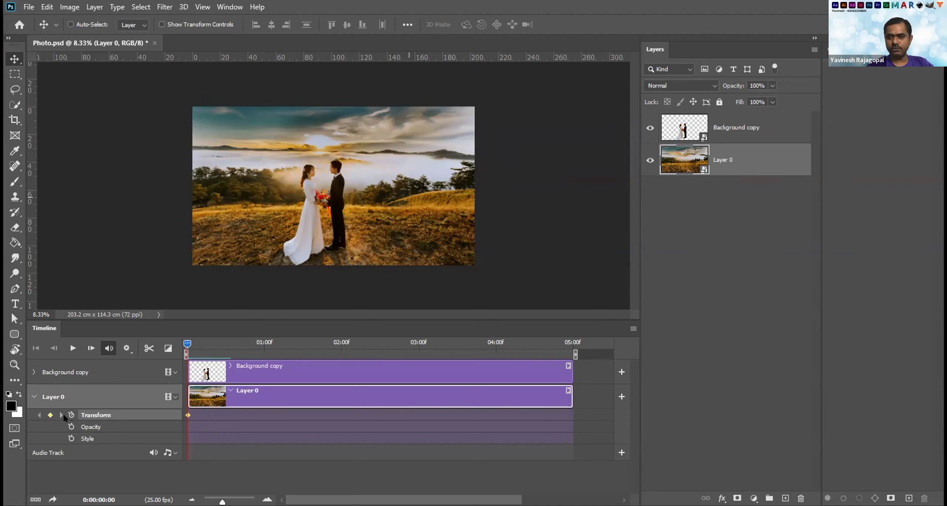
drag(187, 344, 520, 343)
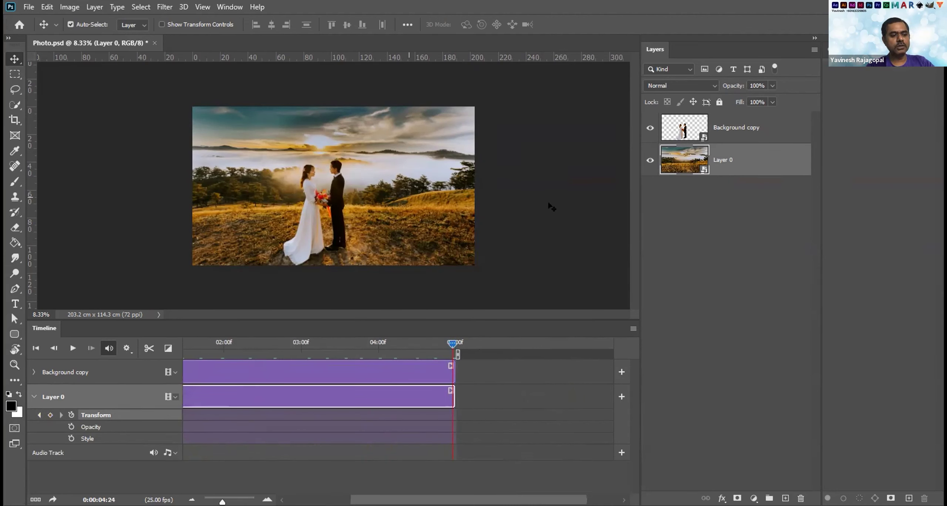
key(ctrl+t)
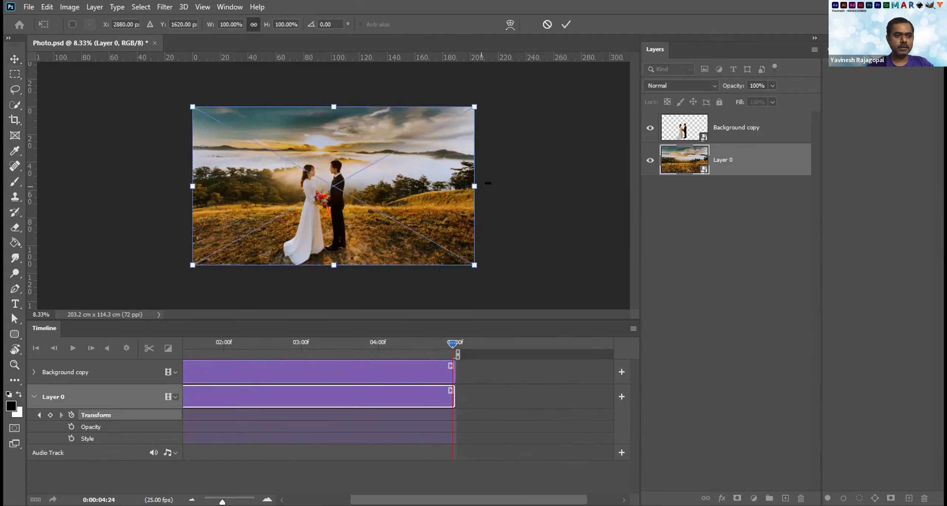
drag(373, 267, 377, 240)
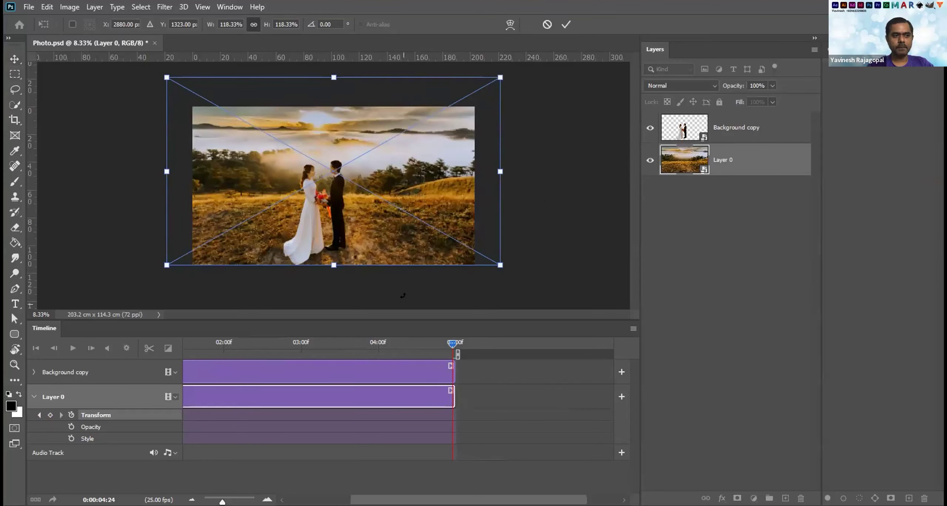
key(Return)
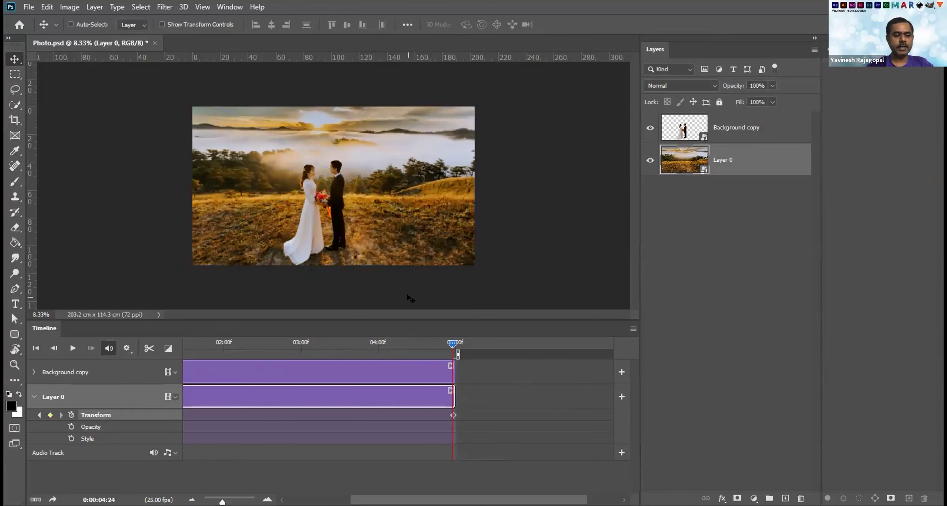
Play back the timeline to watch Layer 0 grow to 118.33% over five seconds.
key(space)
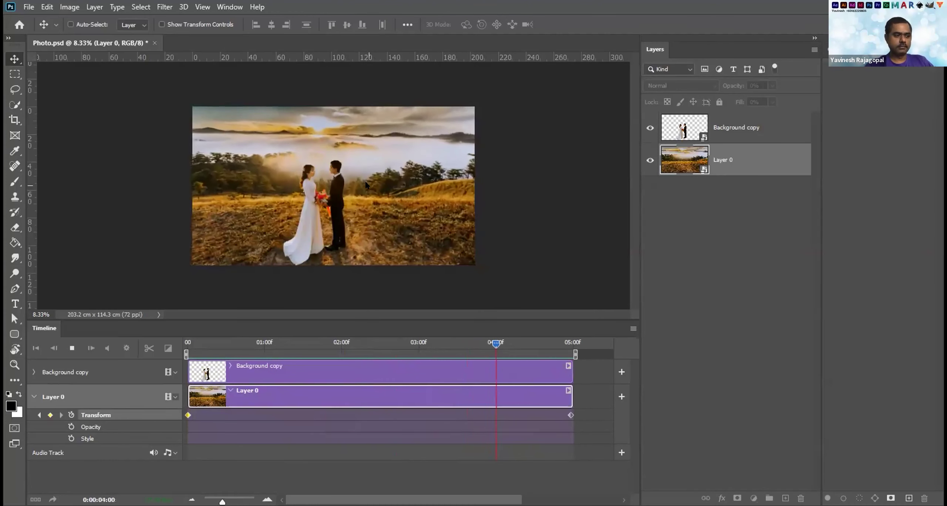
scroll(365, 184, up, 3)
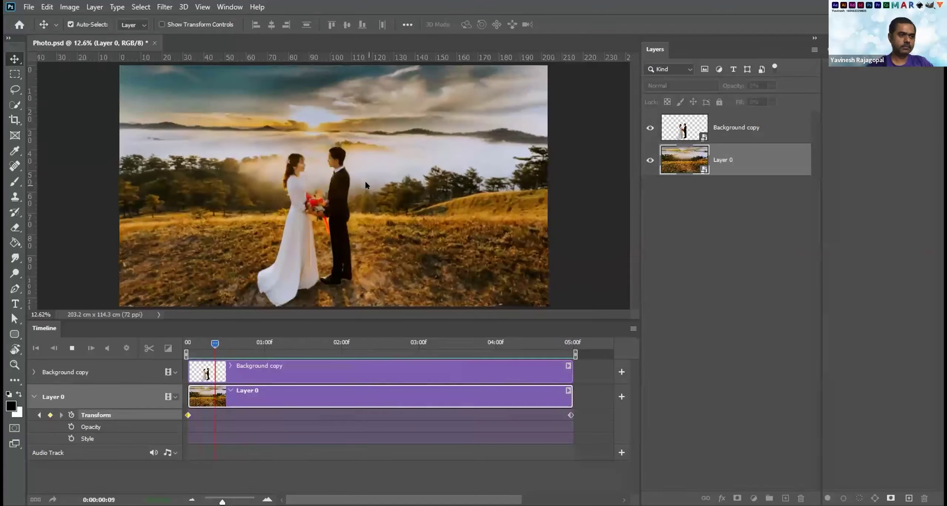
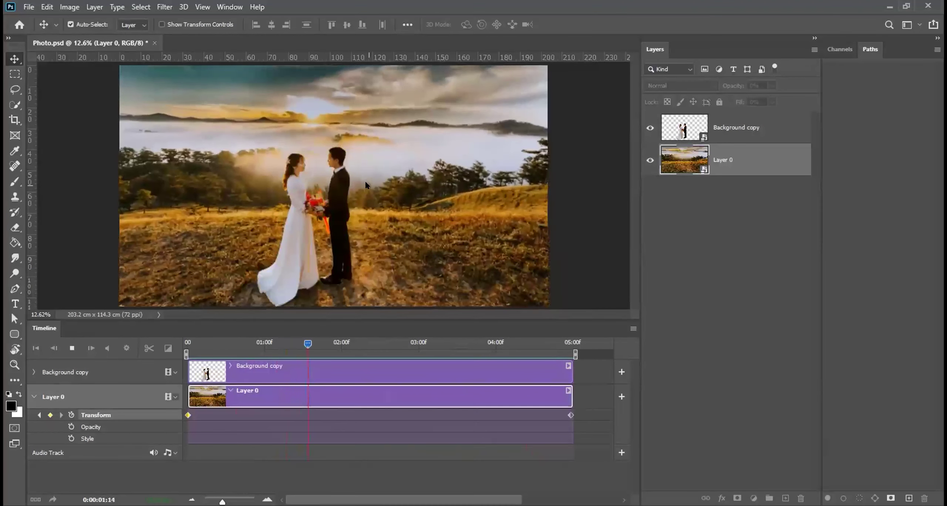
Stop the wedding animation, rewind the playhead to frame 2, and play the timeline again.
click(260, 343)
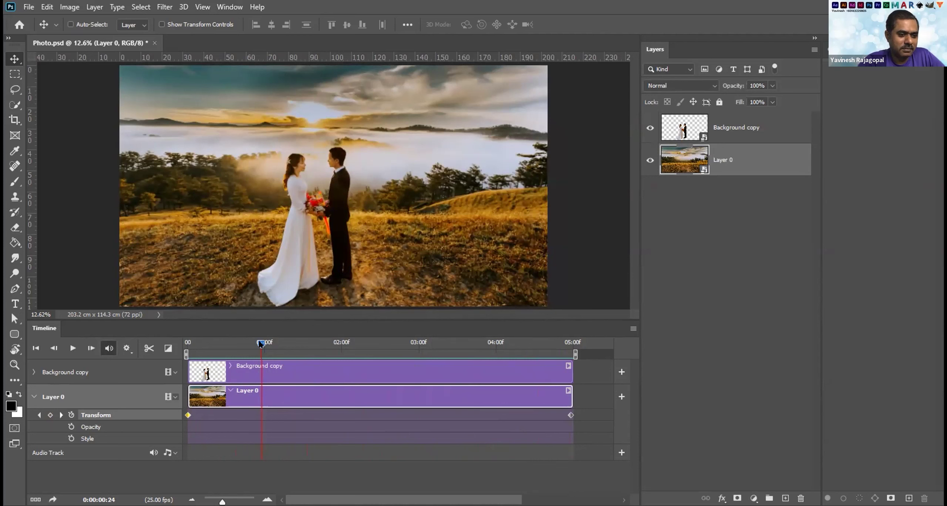
drag(261, 344, 193, 344)
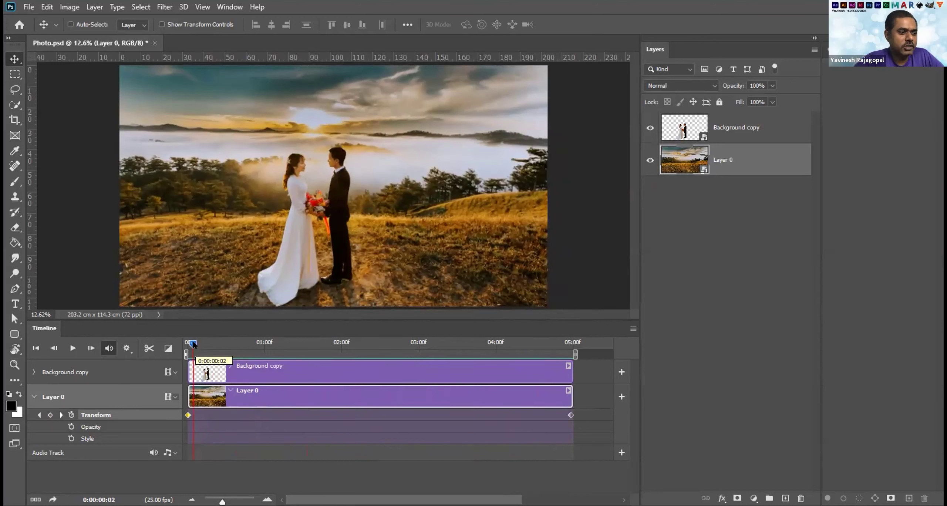
key(space)
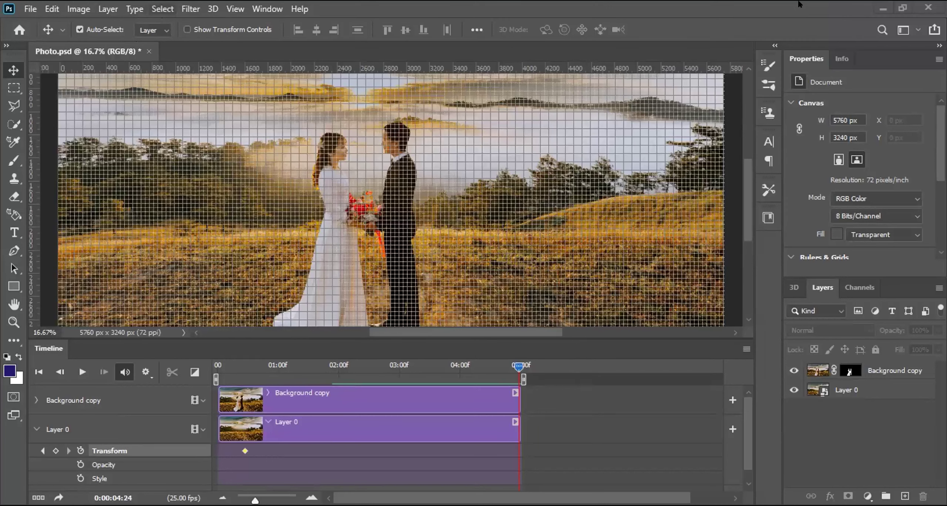
Turn off the grid overlay with View > Show > Grid.
key(alt+s)
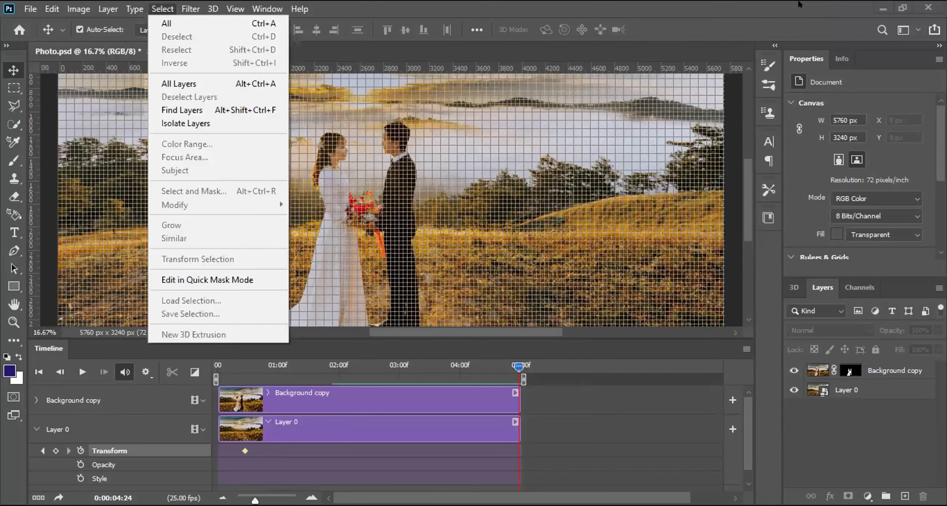
click(235, 8)
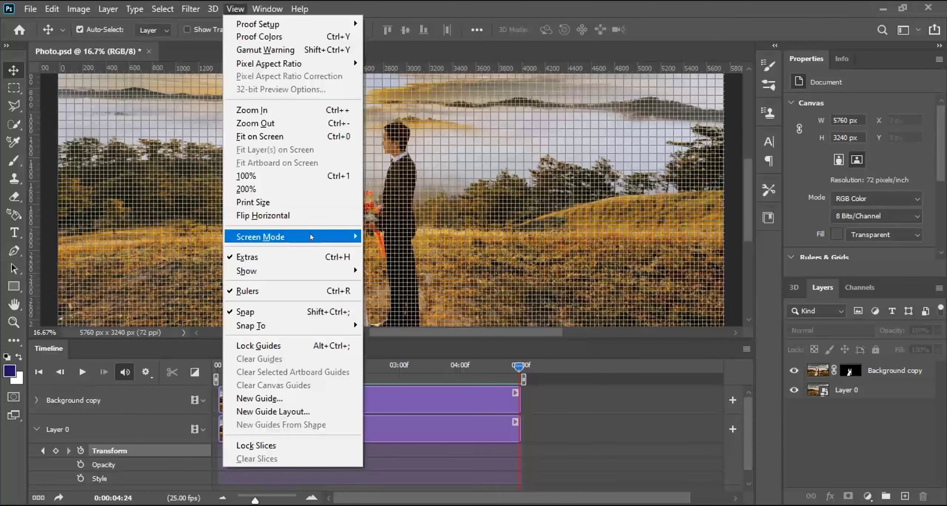
mouse_move(310, 234)
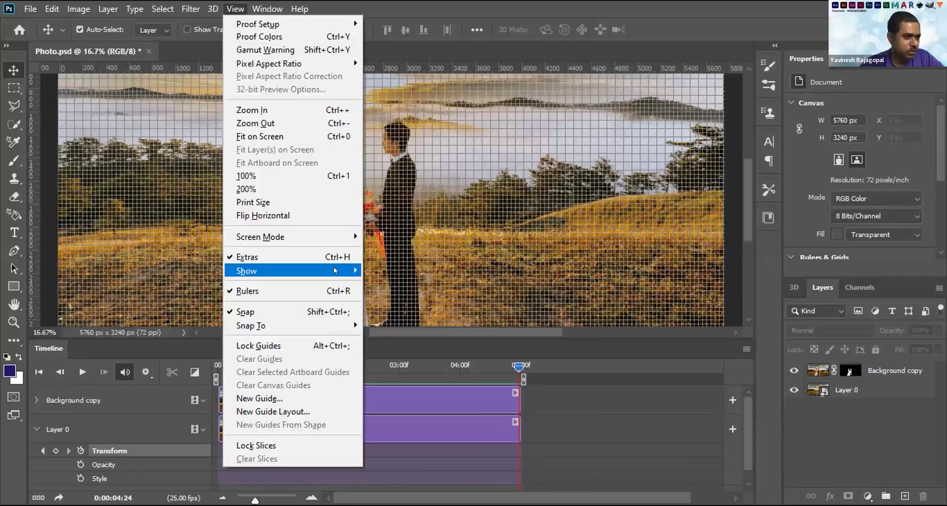
mouse_move(334, 267)
click(393, 213)
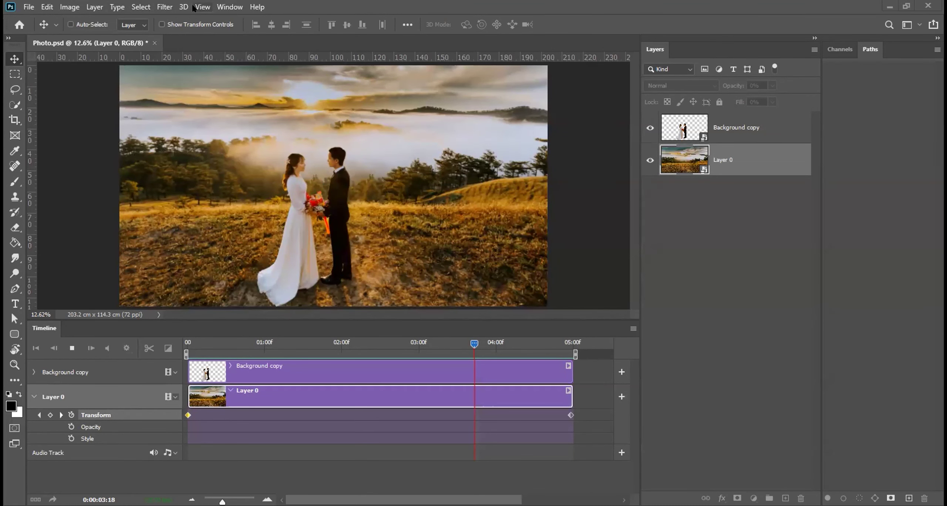
click(202, 7)
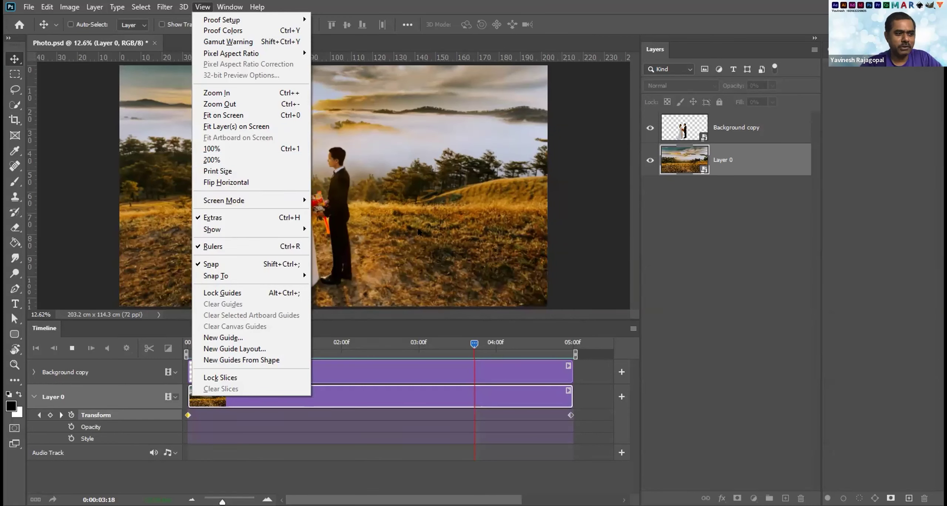
mouse_move(248, 230)
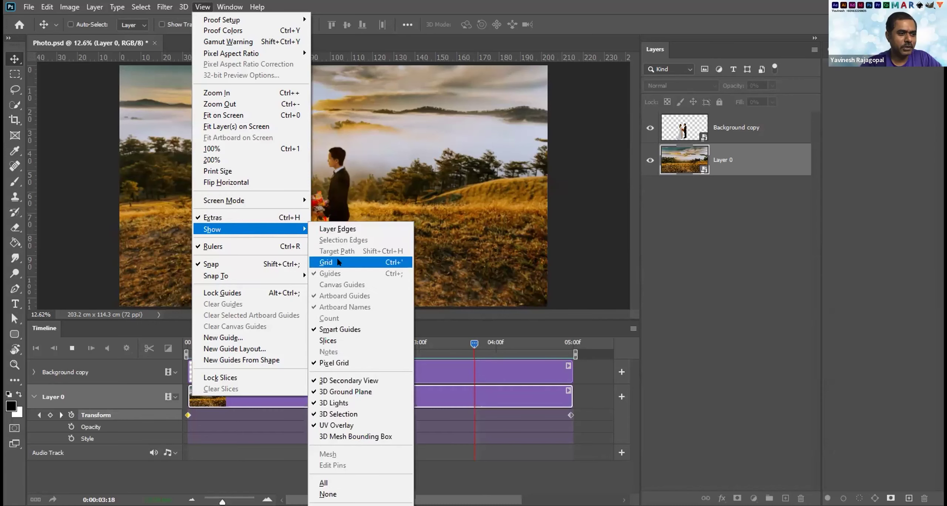
click(339, 263)
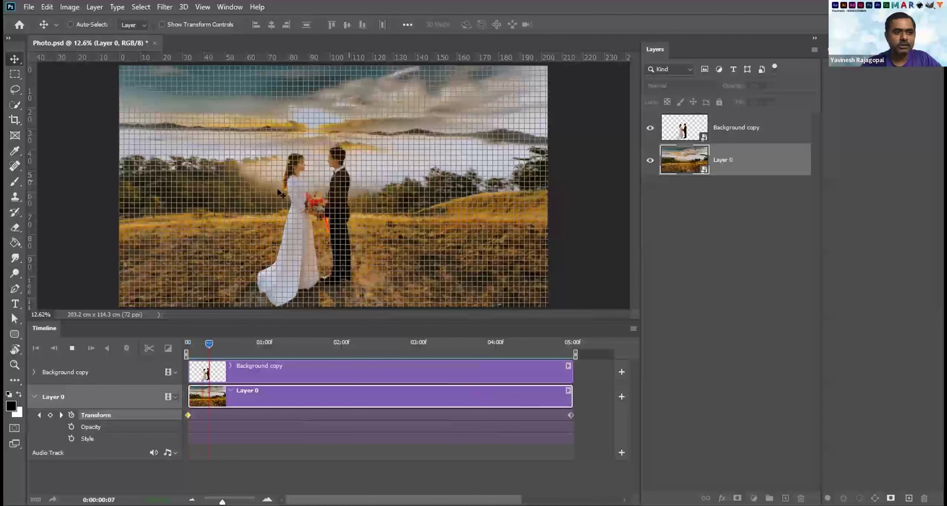
key(space)
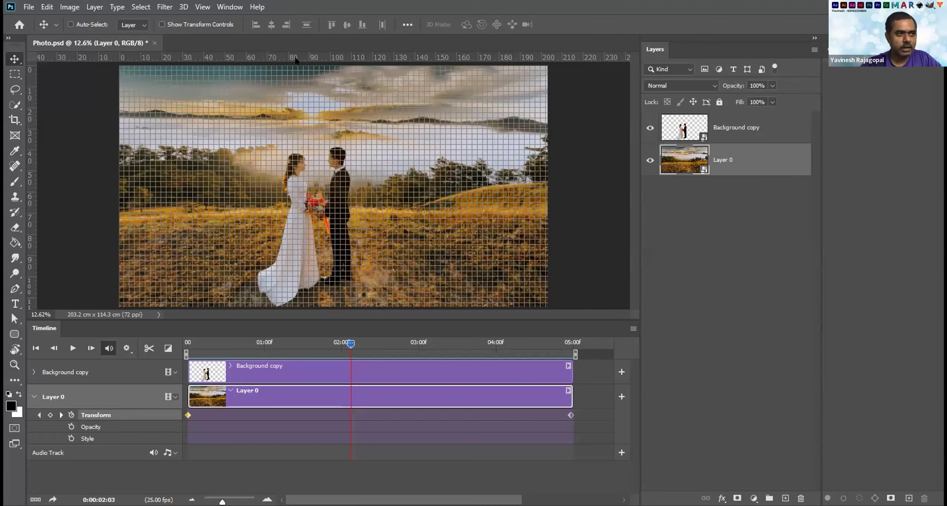
key(ctrl+semicolon)
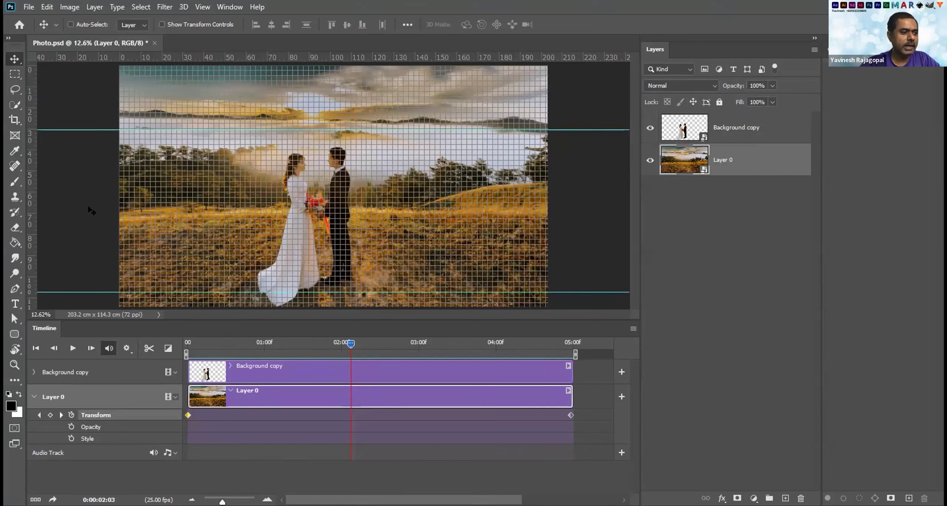
drag(30, 221, 273, 185)
drag(349, 183, 355, 184)
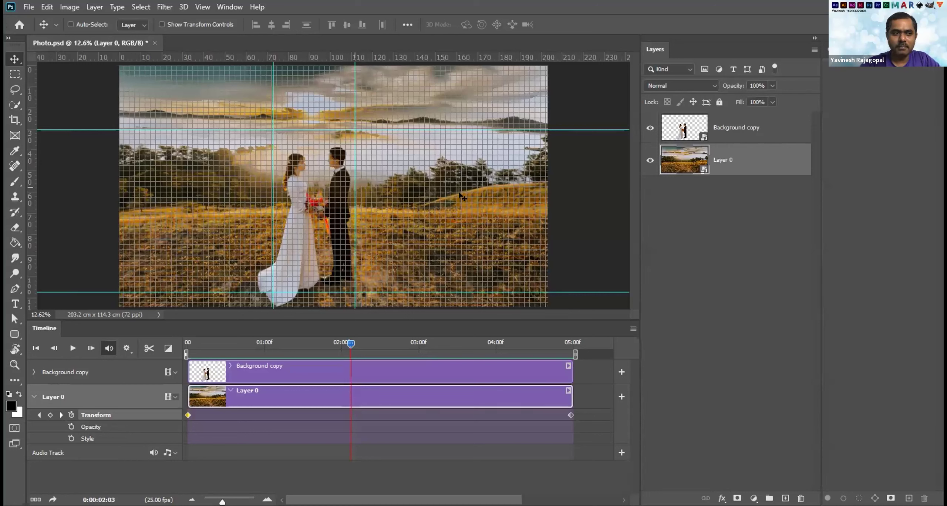
click(194, 6)
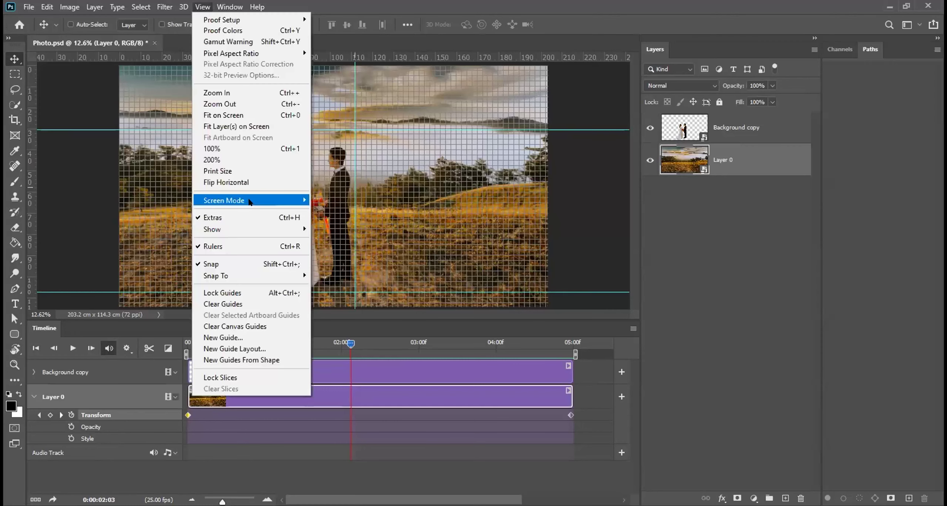
mouse_move(248, 229)
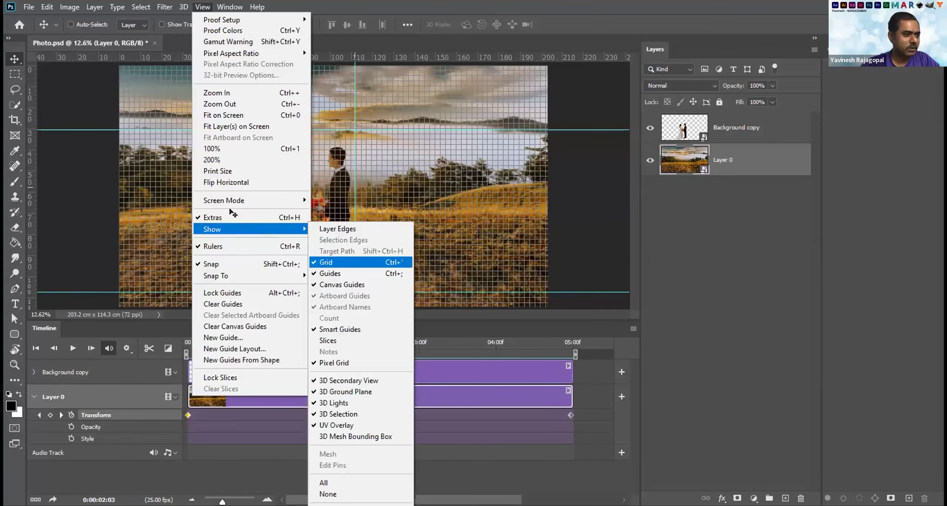
click(339, 264)
click(201, 7)
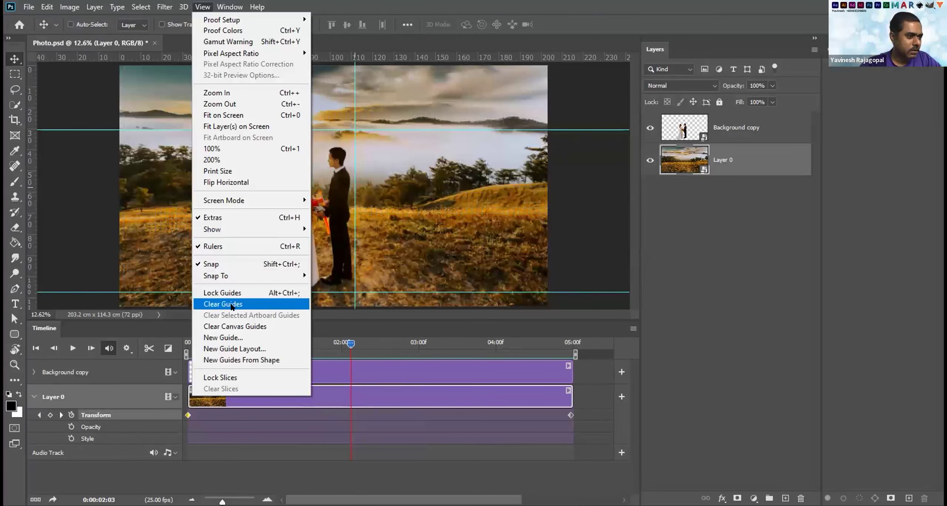
click(231, 304)
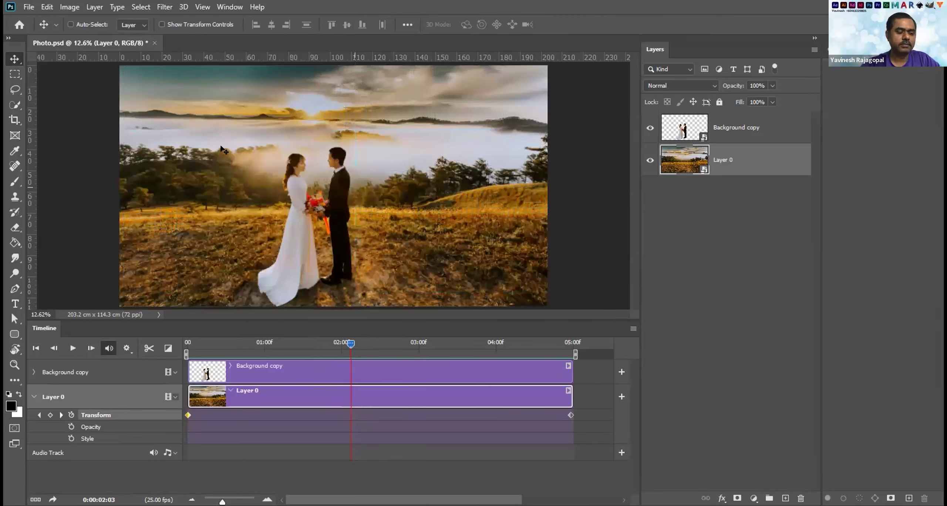
At the clip's last frame, scale Layer 0 from 118.33% to about 109%, then preview the zoom.
drag(352, 344, 140, 354)
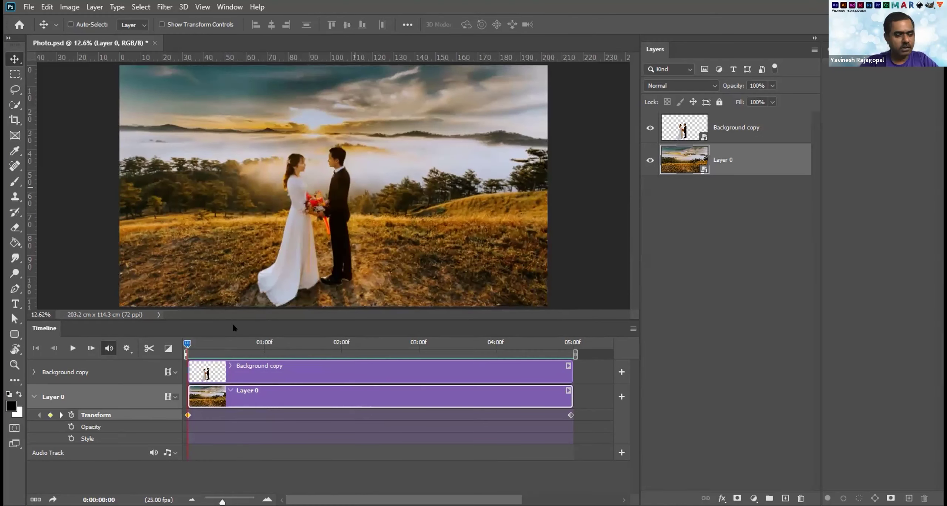
drag(214, 343, 611, 346)
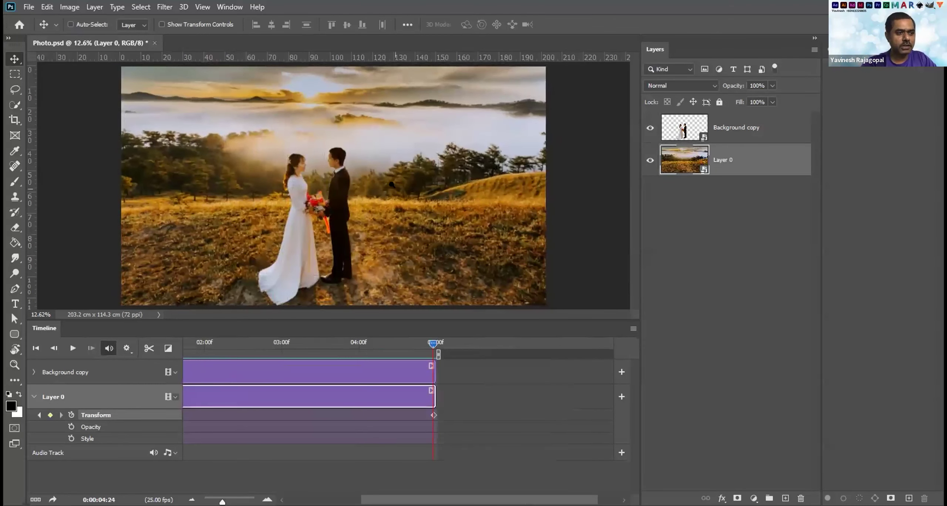
key(ctrl+minus)
key(ctrl+minus)
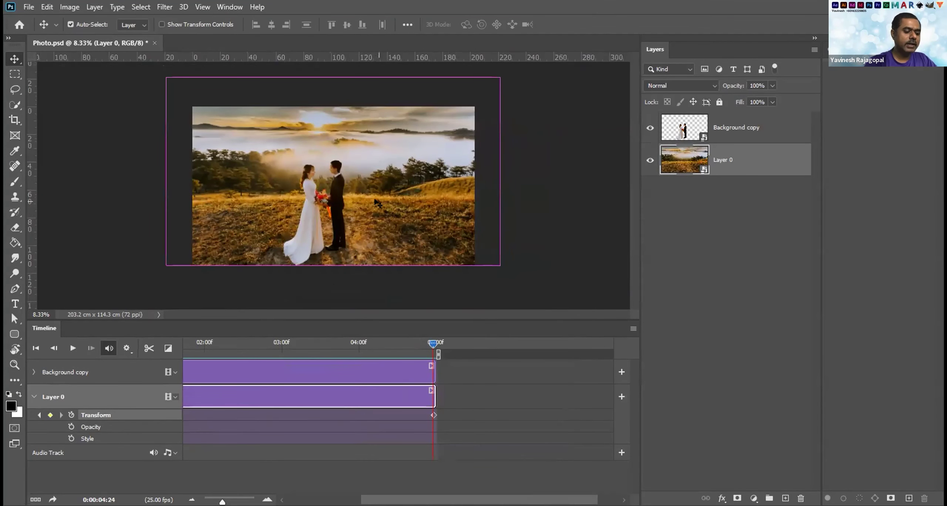
key(ctrl+t)
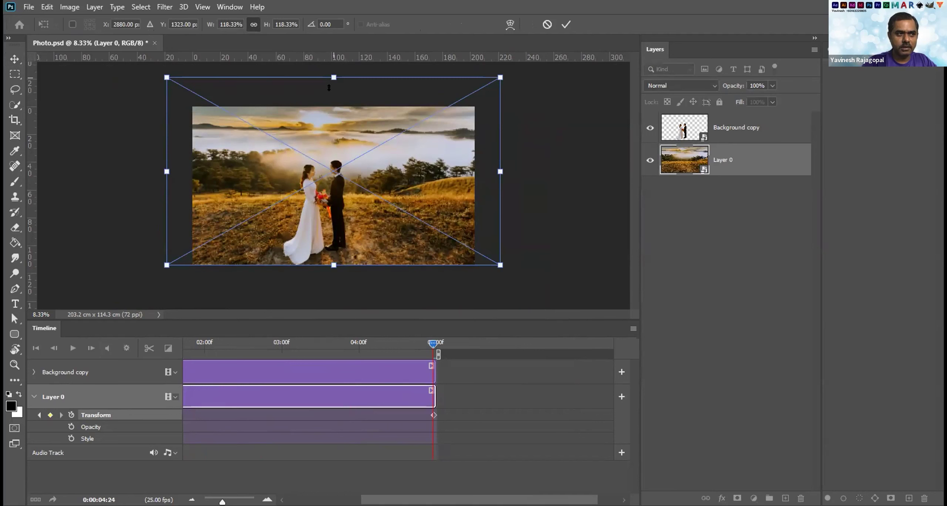
drag(328, 89, 328, 89)
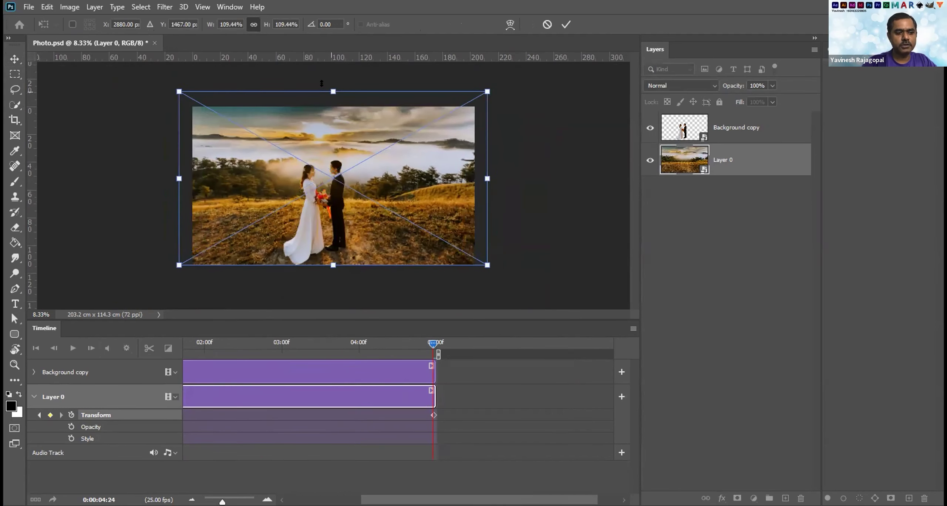
key(Return)
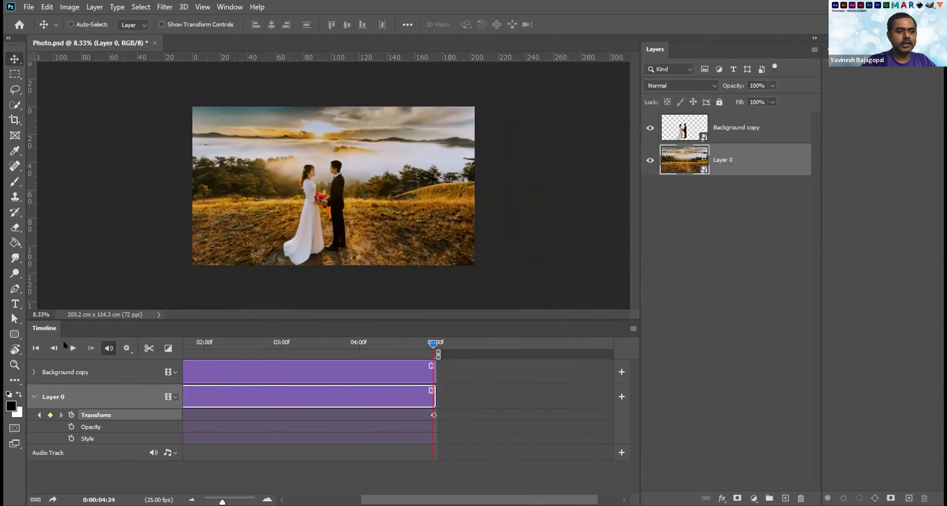
click(68, 348)
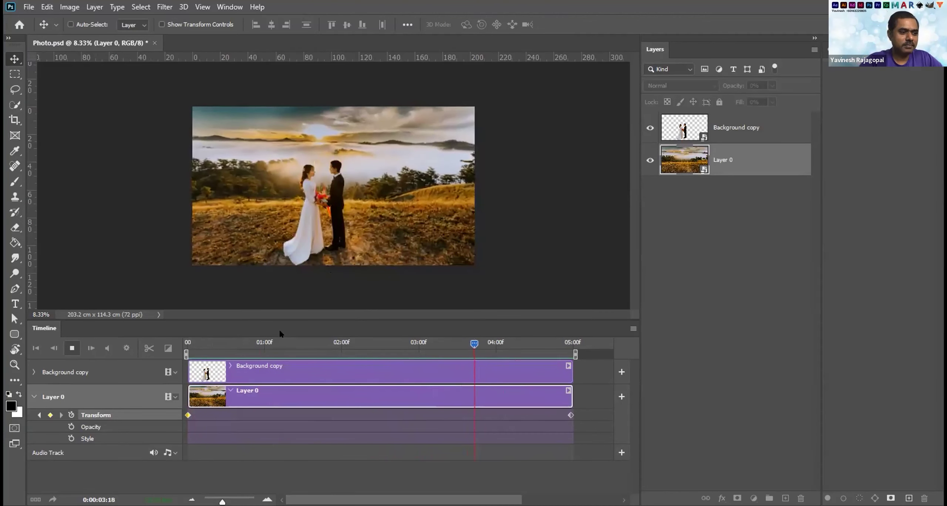
Replay the zoom animation and lower the Timeline panel's top edge to enlarge the canvas.
key(space)
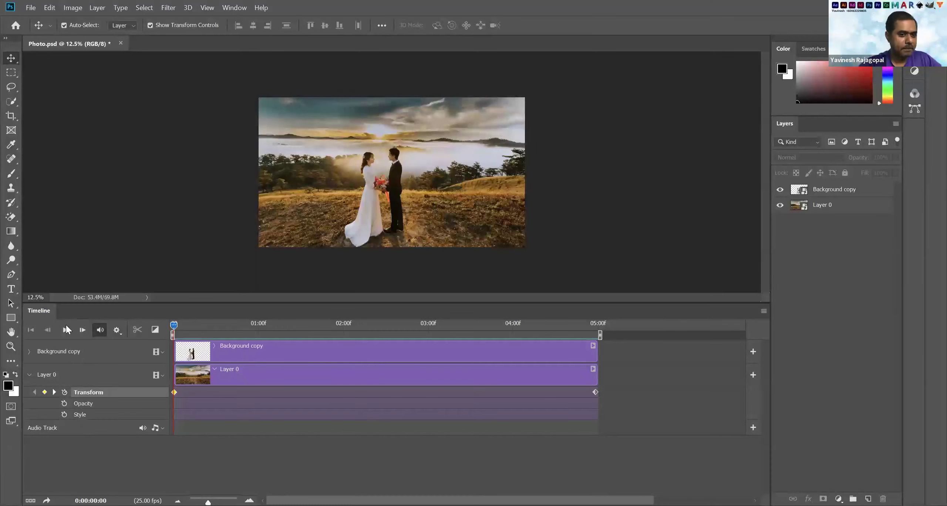
click(66, 330)
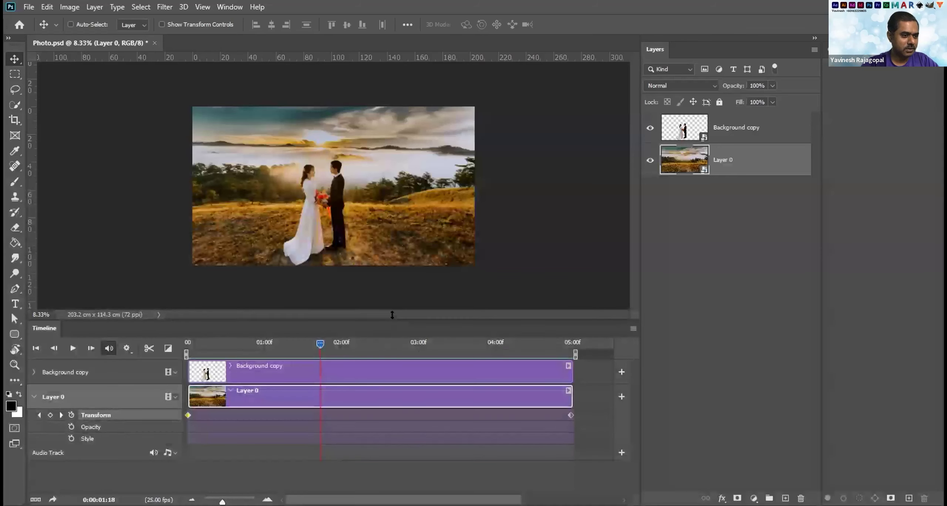
drag(393, 334, 393, 354)
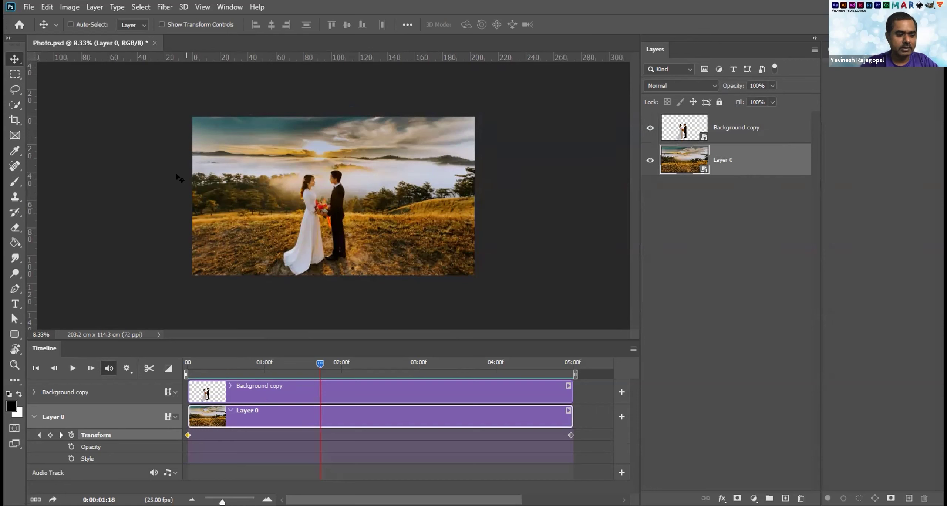
Import all frames of 7 Ground Fog Thick Slow.mp4 as layers into a new document.
click(27, 5)
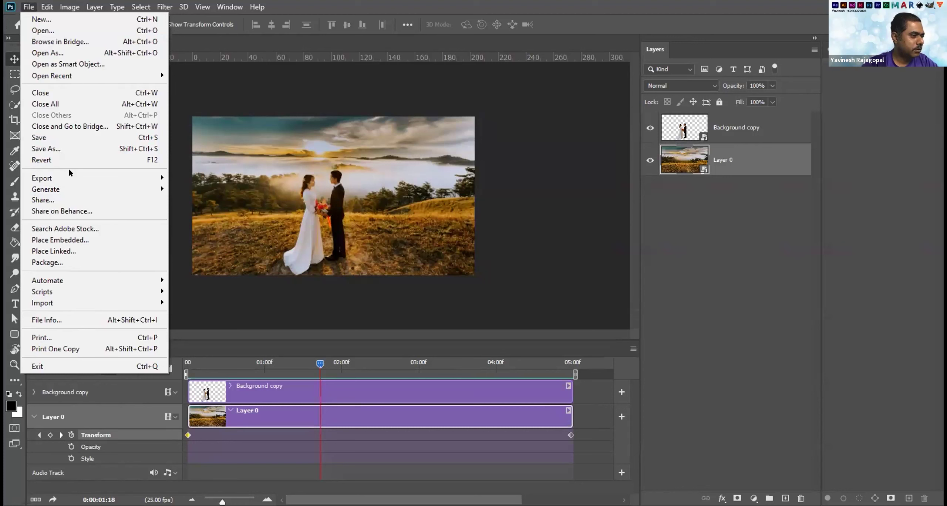
mouse_move(146, 304)
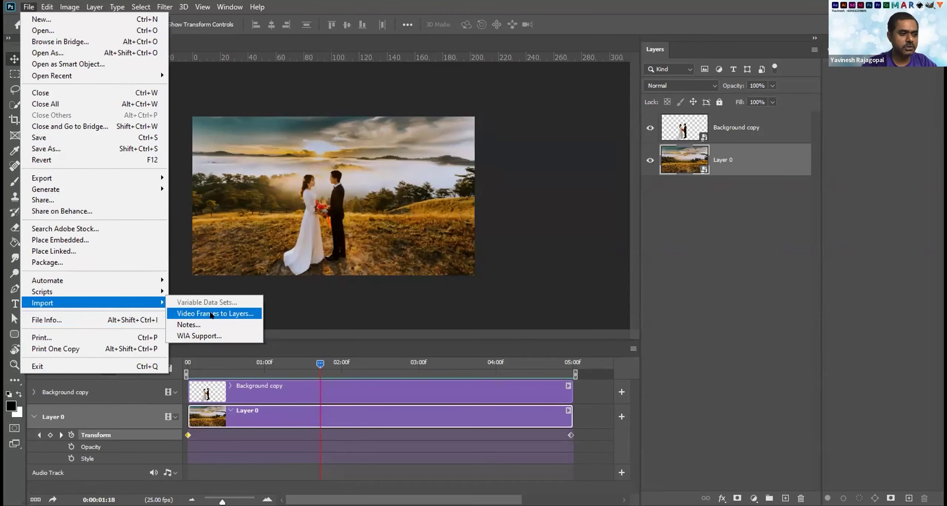
click(211, 314)
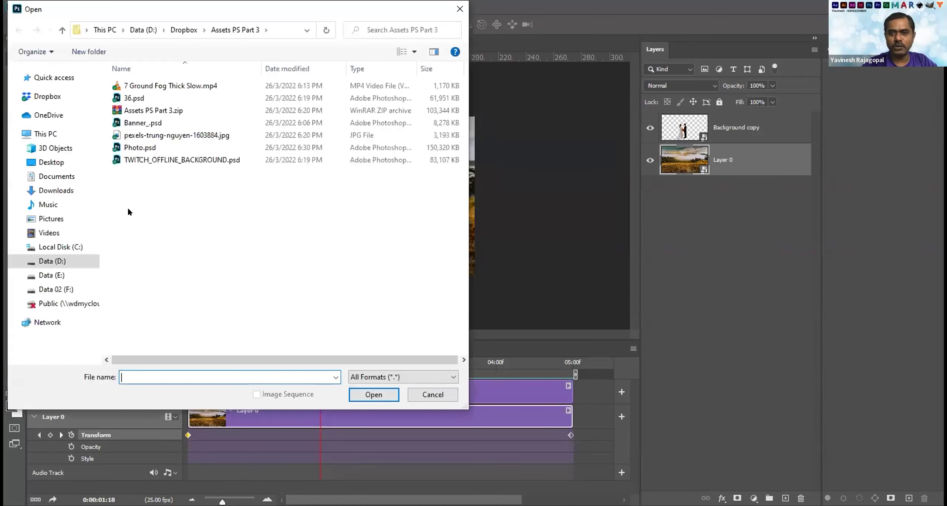
click(137, 87)
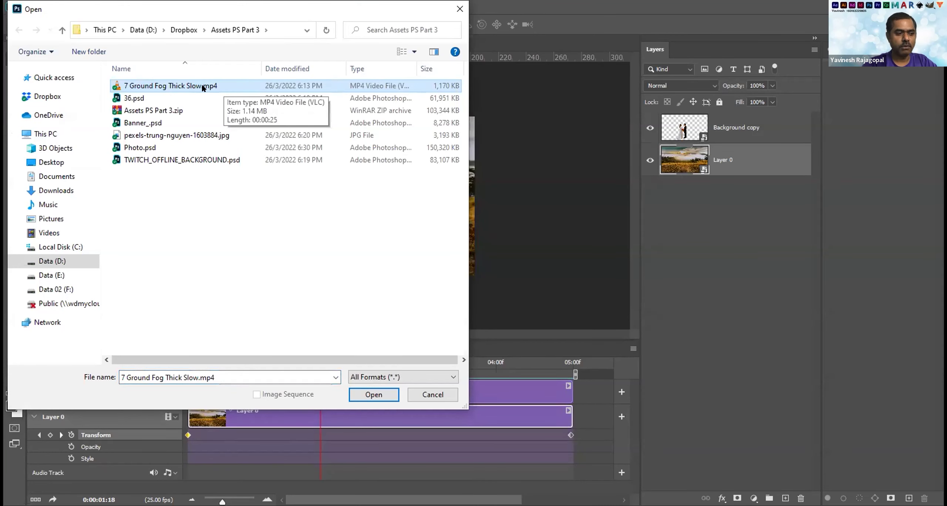
click(374, 394)
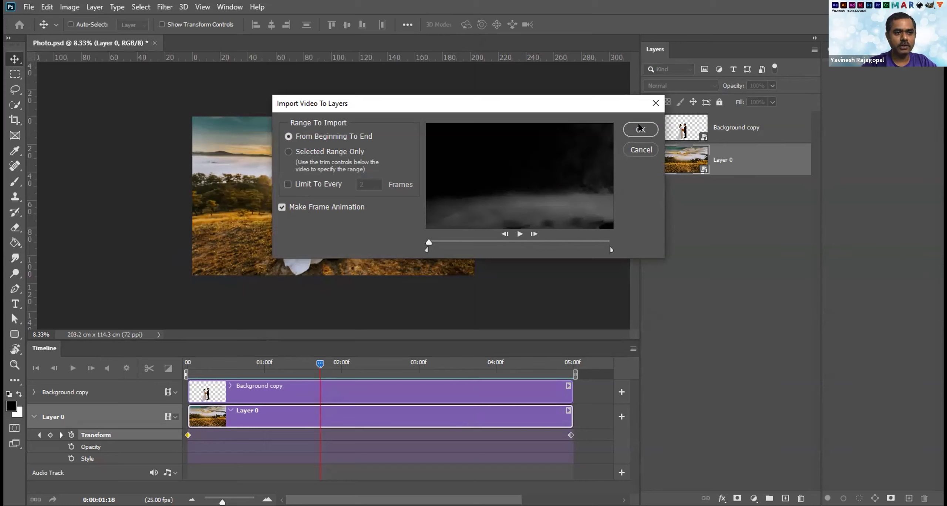
click(640, 129)
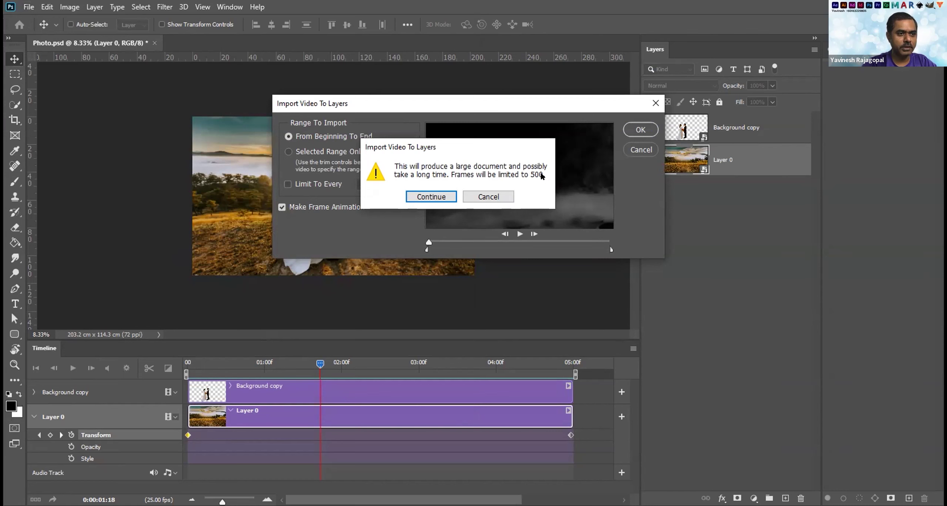
click(429, 195)
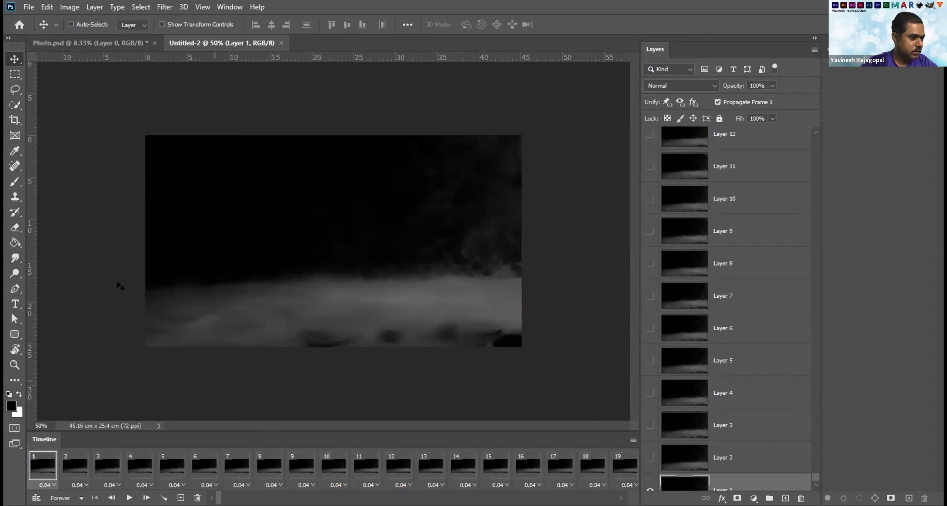
Close the Untitled-2 fog frames document, returning to Photo.psd and its timeline.
click(120, 45)
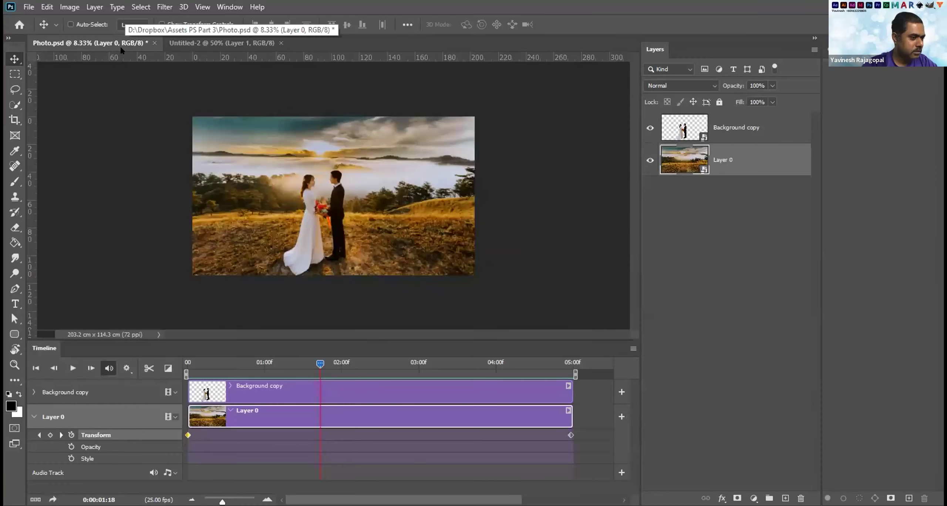
click(193, 43)
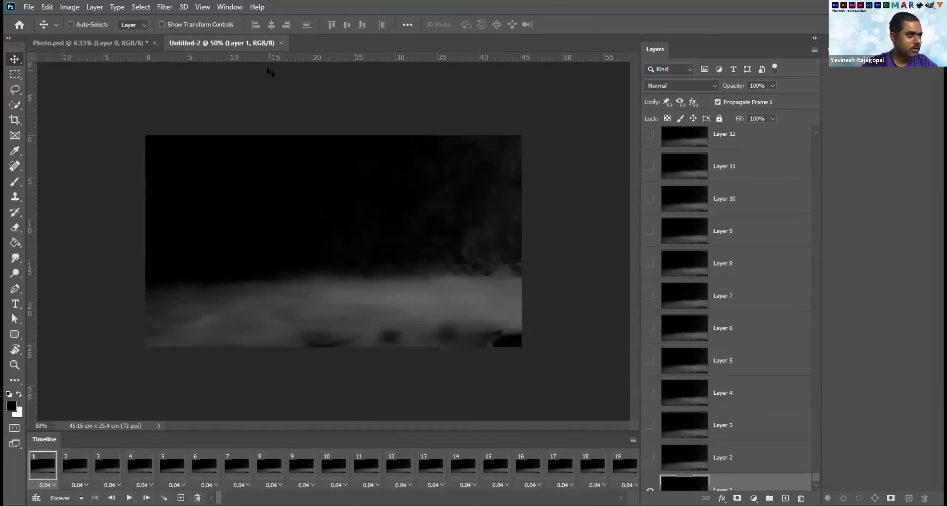
click(281, 43)
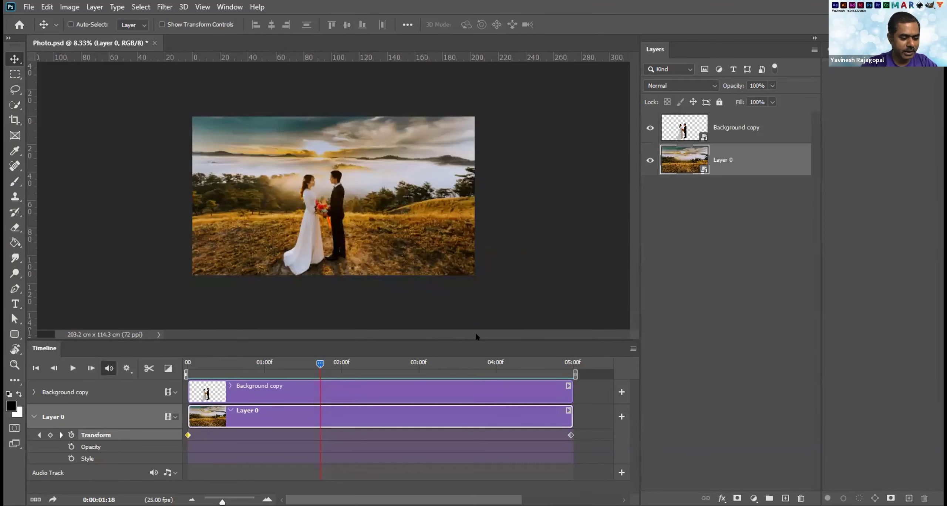
click(633, 347)
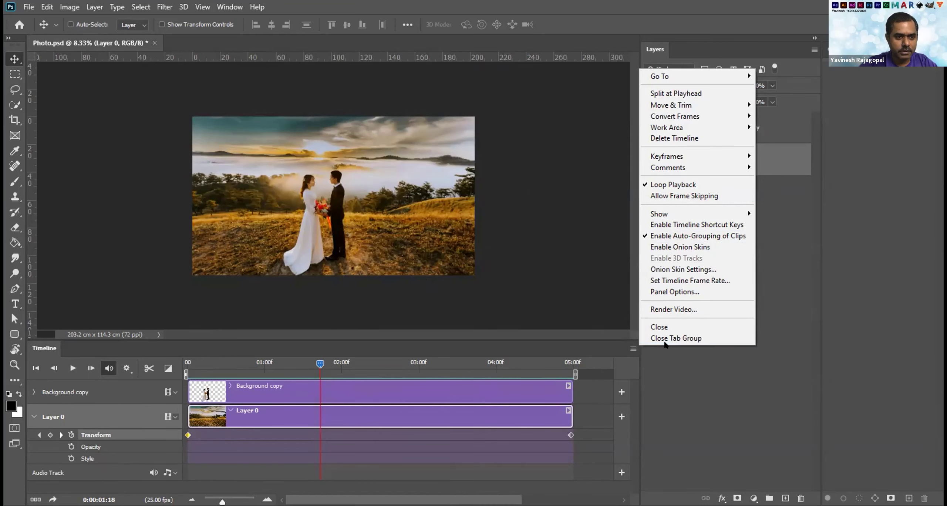
Make the Timeline panel taller so the Background copy and Layer 0 tracks have more room.
click(324, 336)
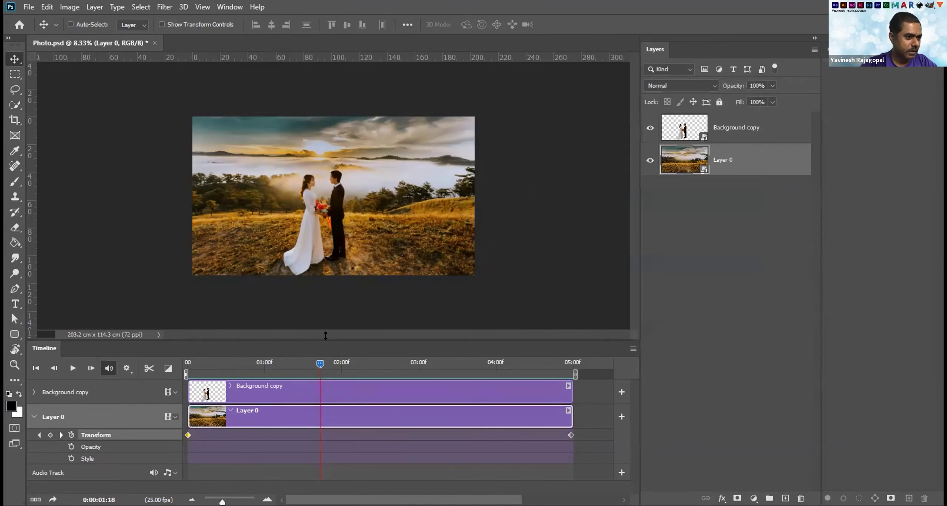
drag(324, 337, 327, 235)
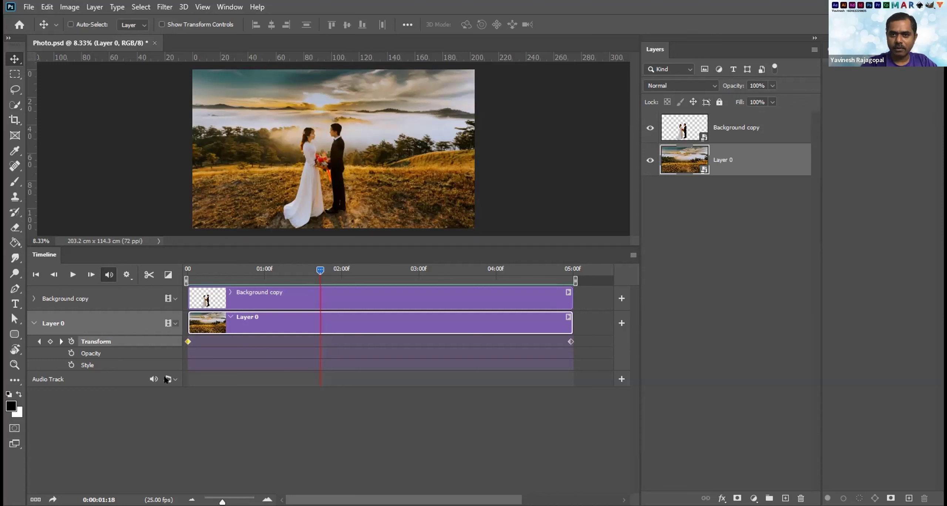
click(171, 299)
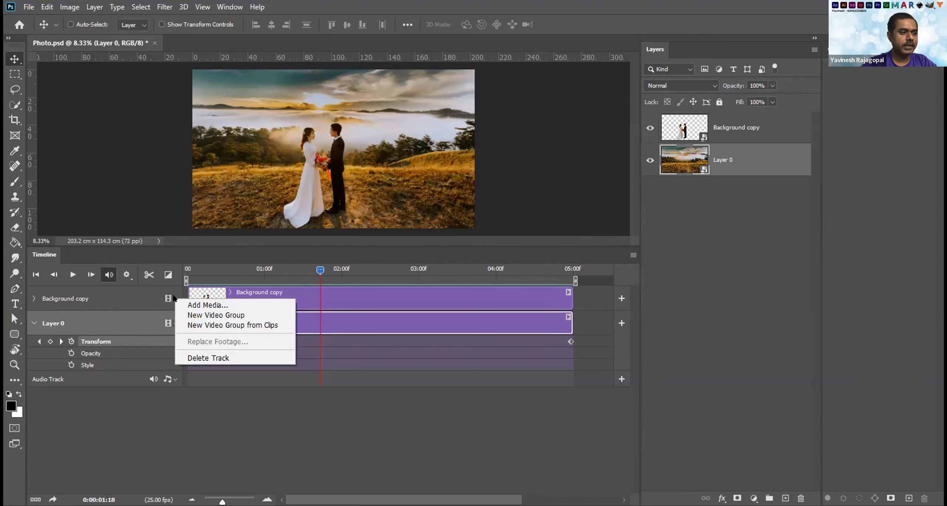
Create a new video group, Video Group 1, in the timeline.
click(203, 315)
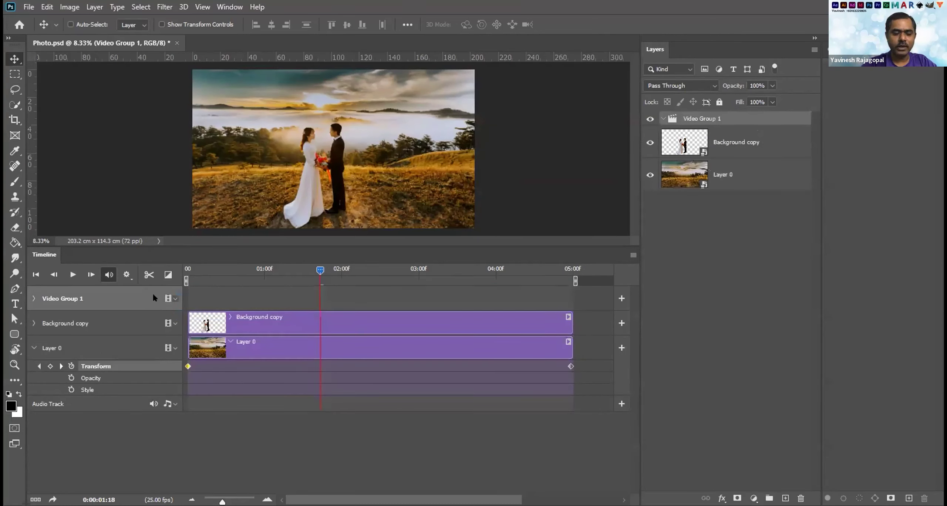
click(173, 296)
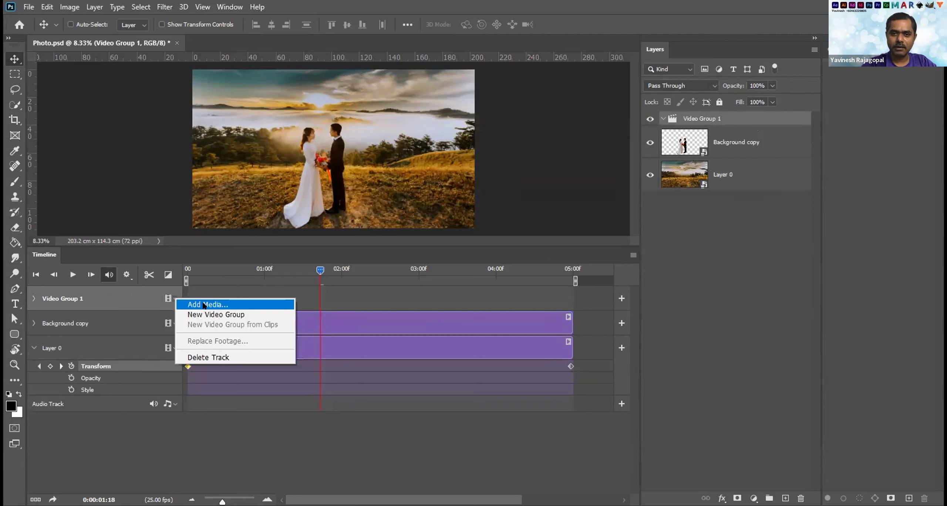
click(118, 291)
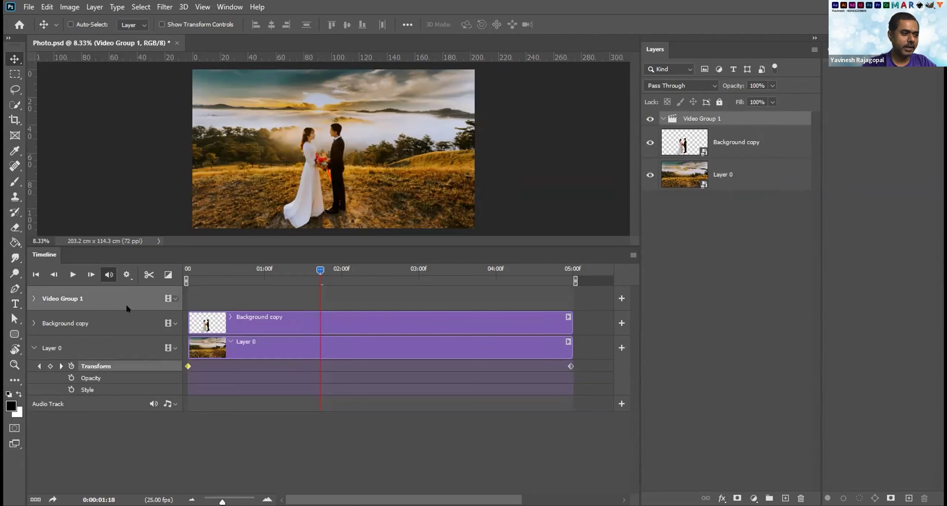
click(174, 324)
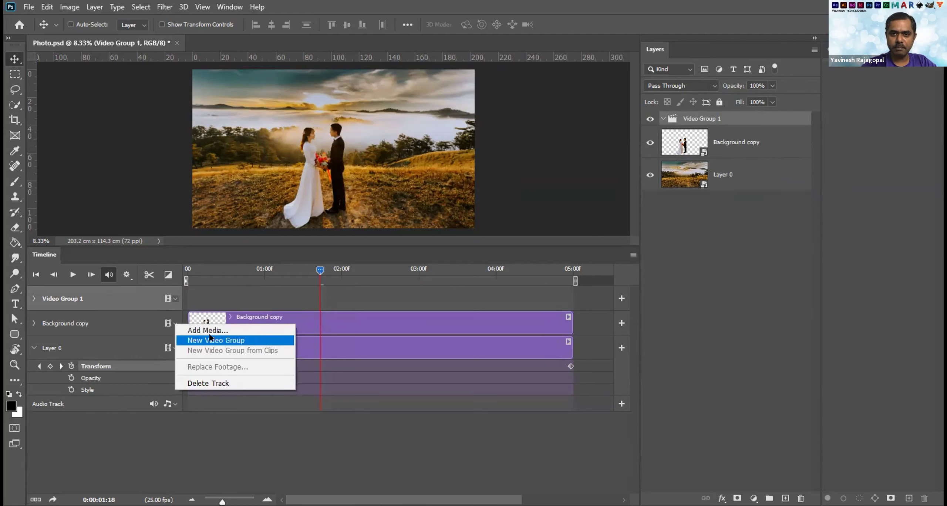
click(106, 299)
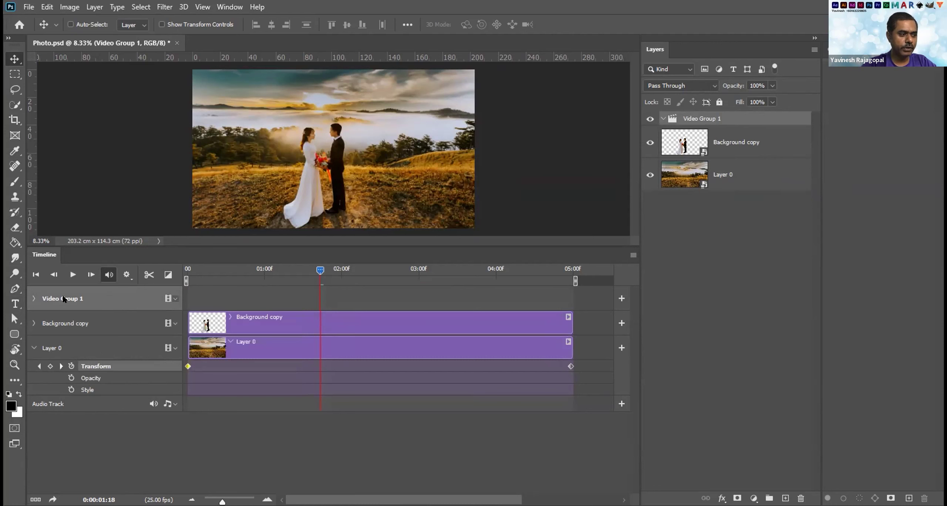
Add 7 Ground Fog Thick Slow.mp4 to Video Group 1, showing All Formats to find it.
click(175, 298)
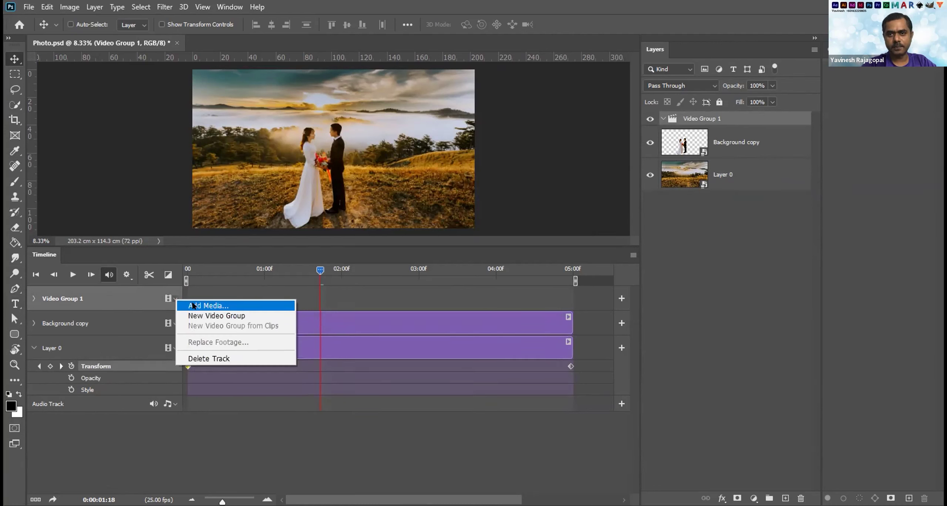
click(193, 306)
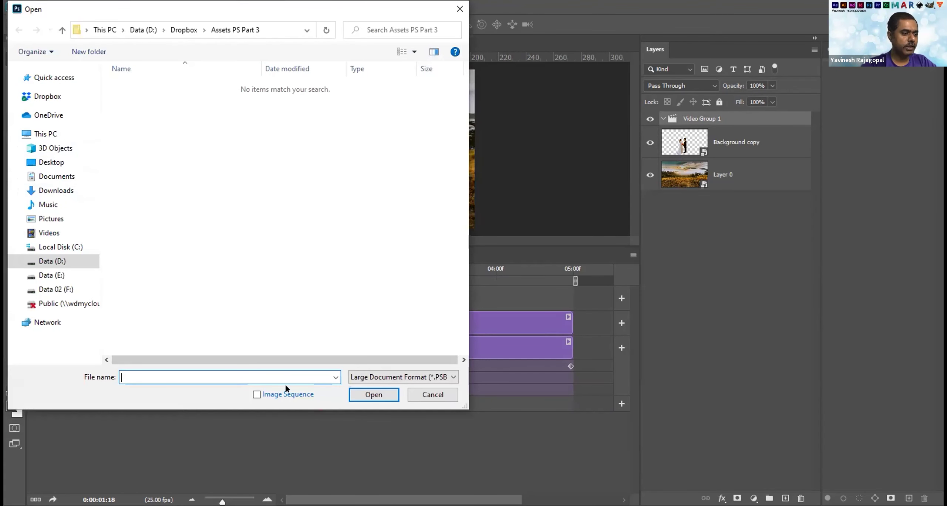
click(373, 378)
scroll(393, 296, down, 5)
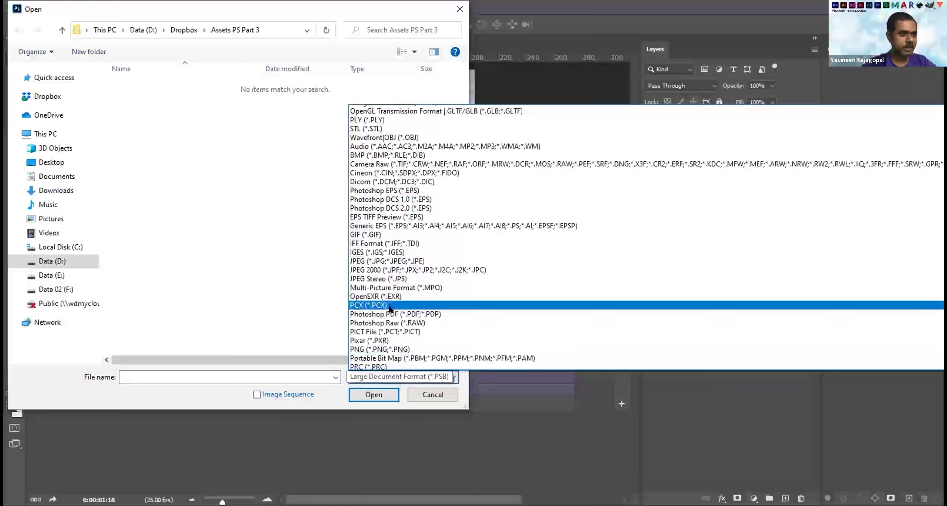
click(373, 366)
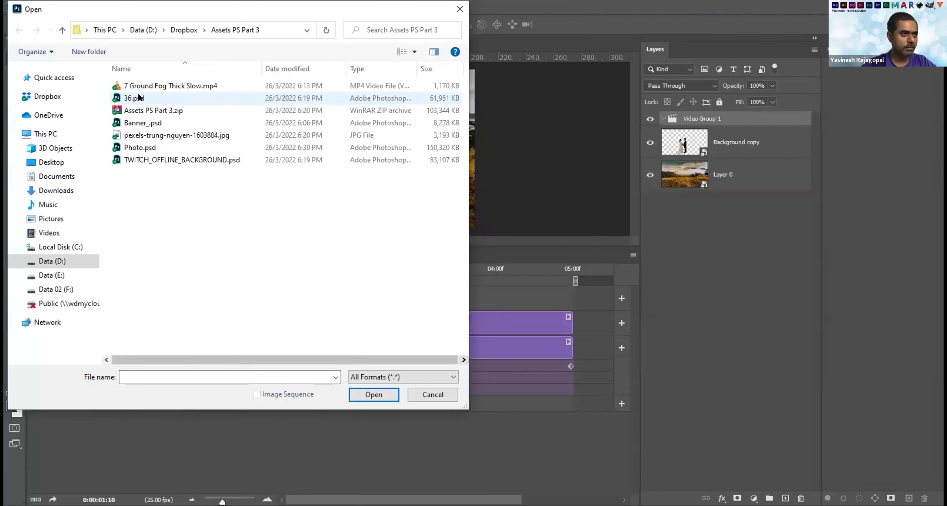
click(150, 86)
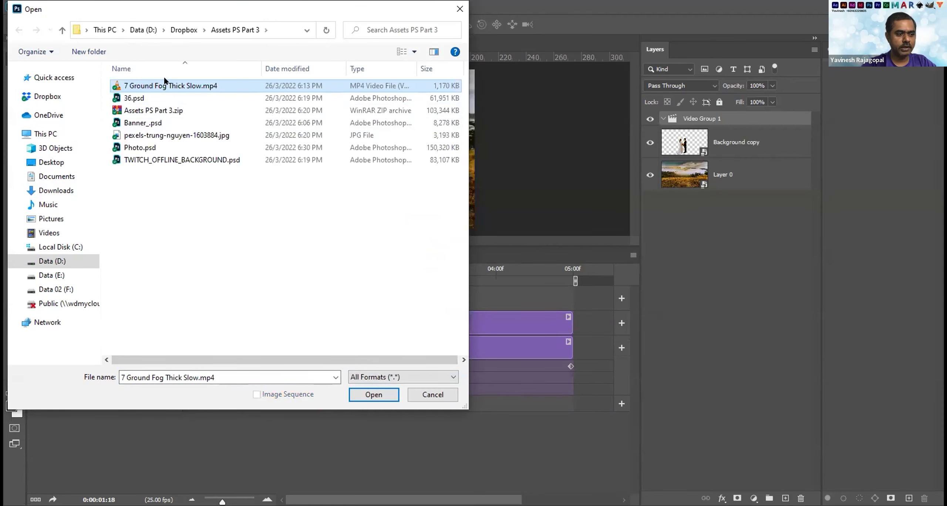
click(373, 395)
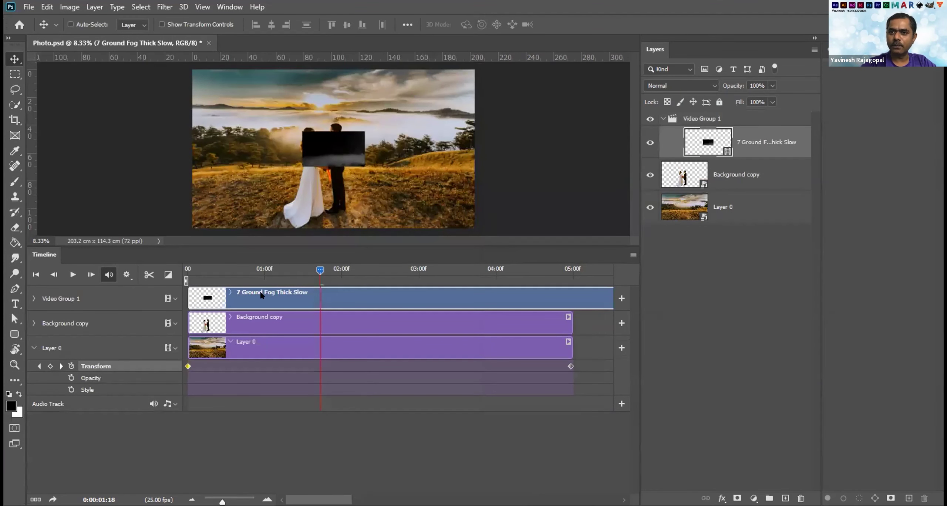
At about 02:18, scale the fog clip up until it covers the whole wedding photo.
drag(319, 270, 398, 270)
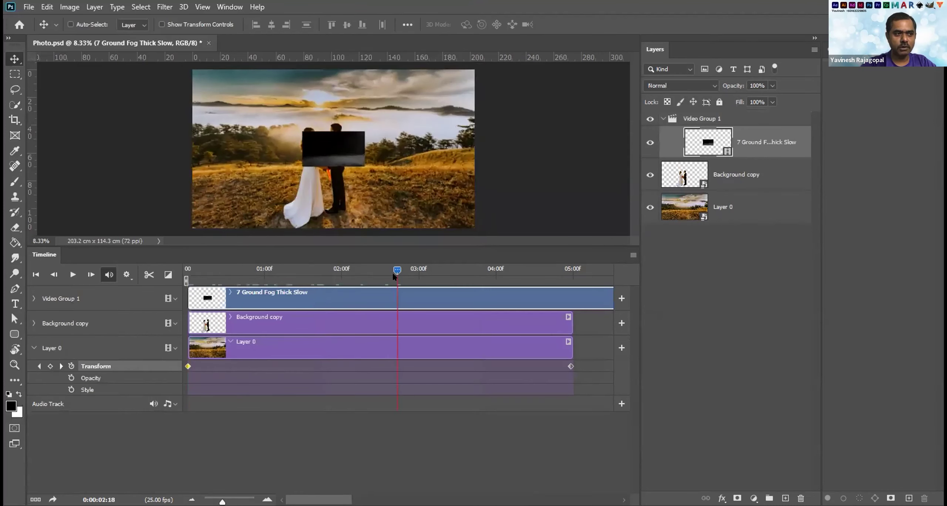
drag(325, 242, 324, 321)
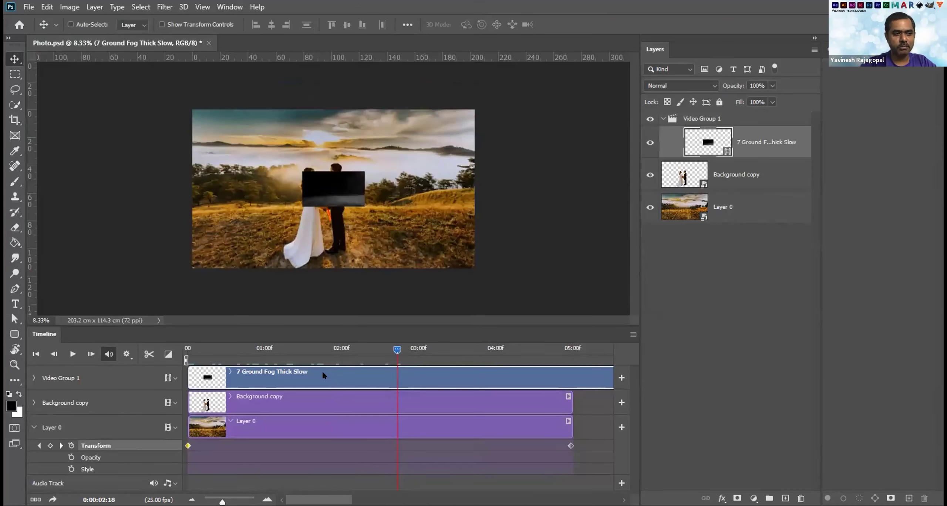
key(ctrl)
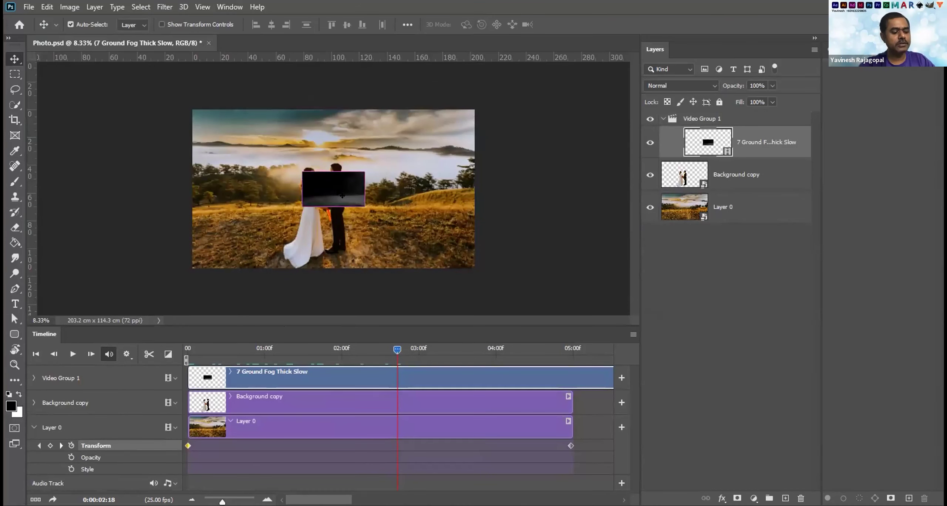
key(ctrl+t)
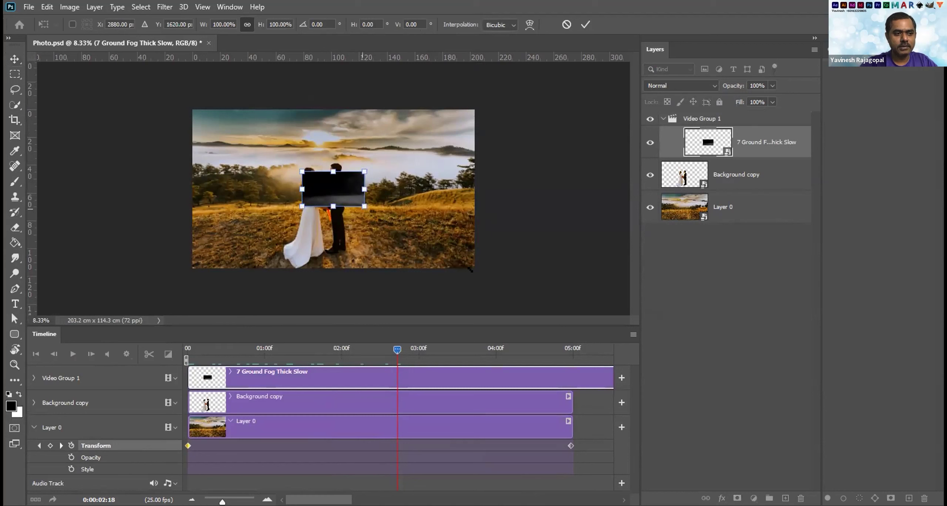
drag(364, 206, 477, 269)
key(Return)
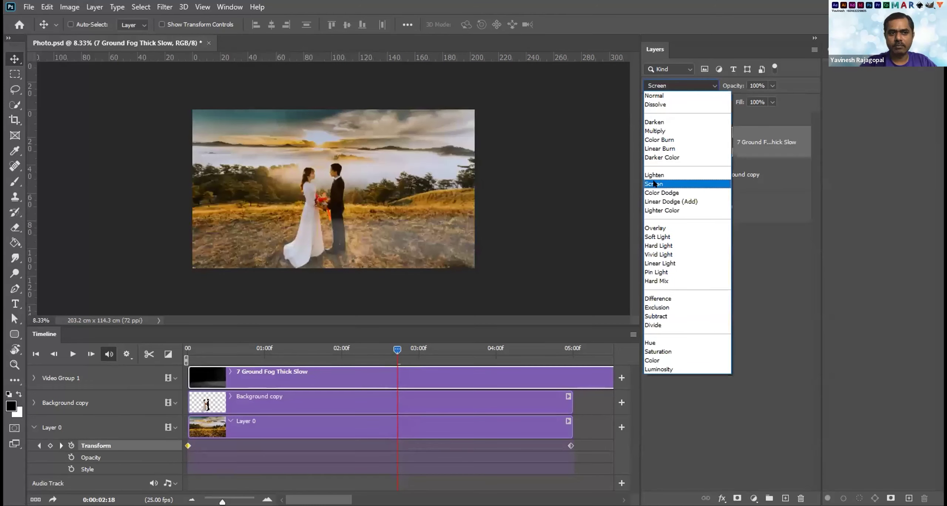
Set the fog layer's blend mode to Screen and begin a new Free Transform on it.
click(654, 184)
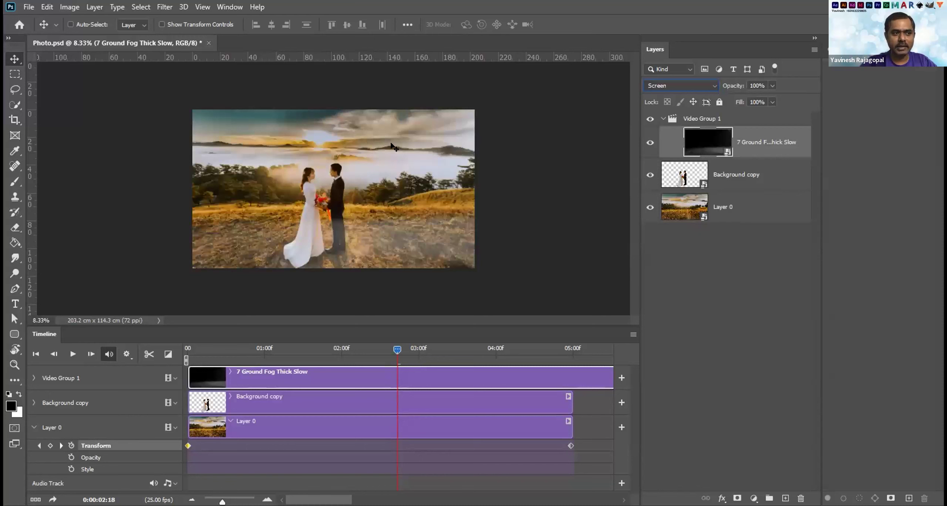
click(644, 89)
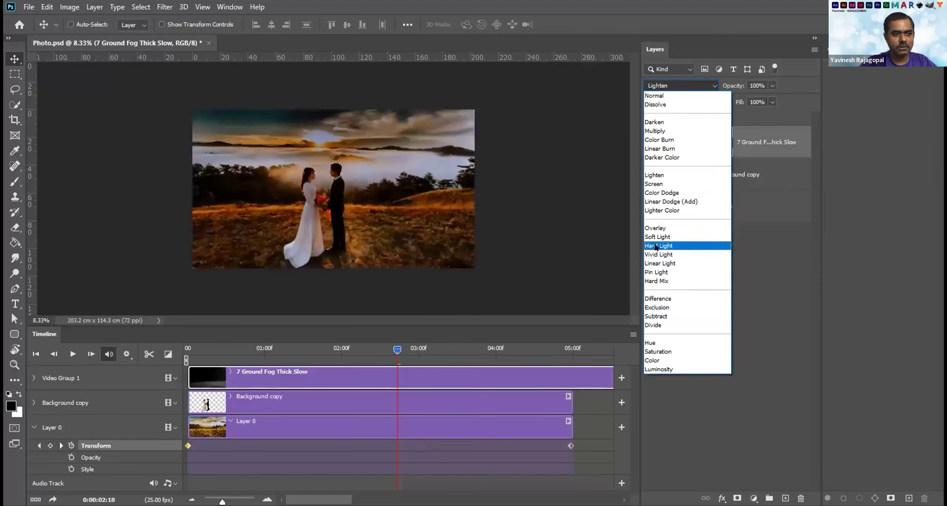
click(655, 184)
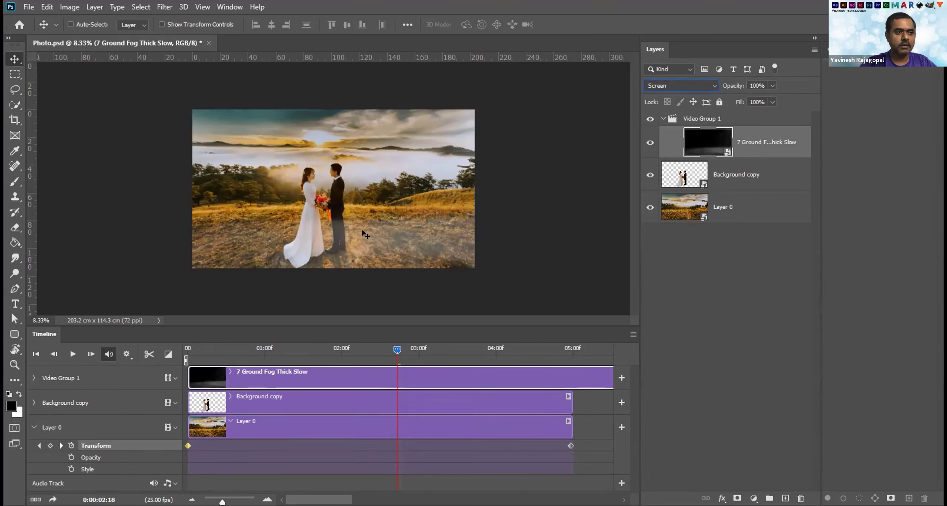
click(392, 239)
key(ctrl+t)
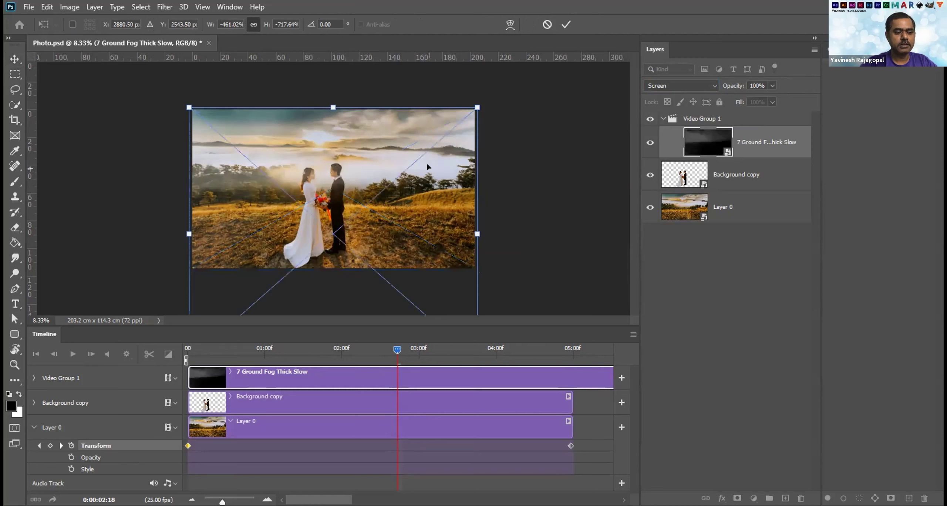
Commit the fog layer's transform and set the current time to 05:00.
key(Return)
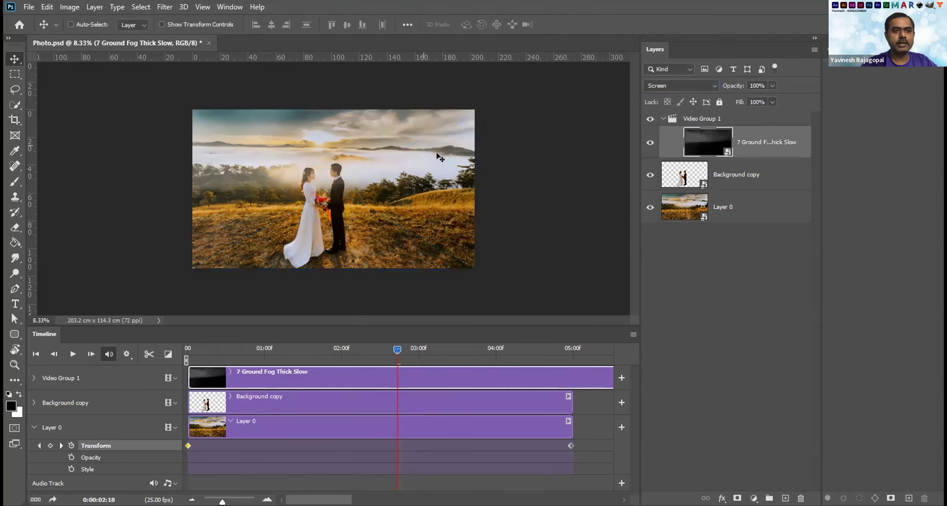
key(Left)
click(520, 347)
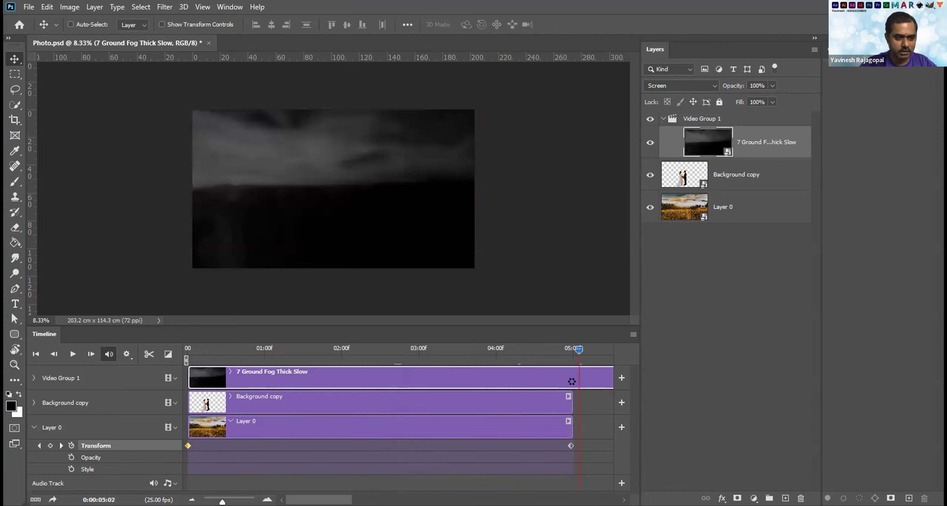
click(570, 347)
click(573, 349)
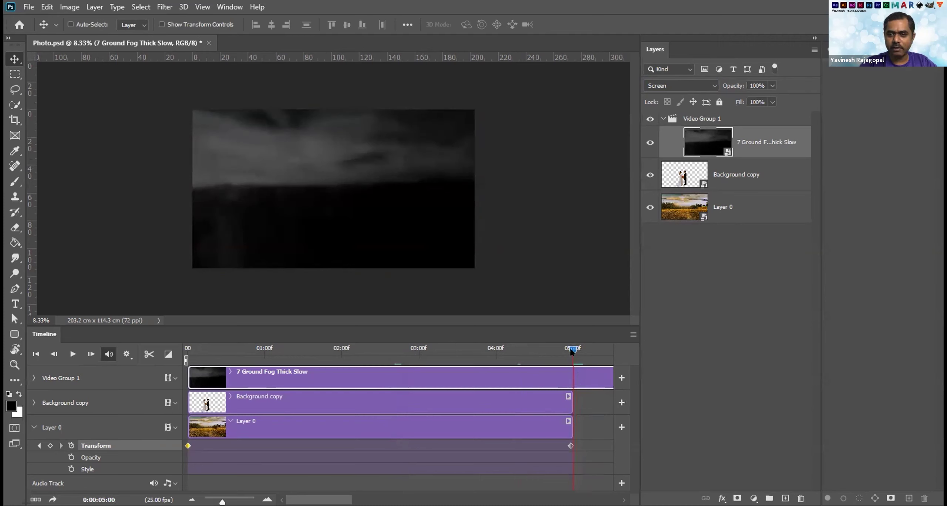
Split the fog clip at 05:00, delete the trailing piece, and play the timeline.
click(148, 354)
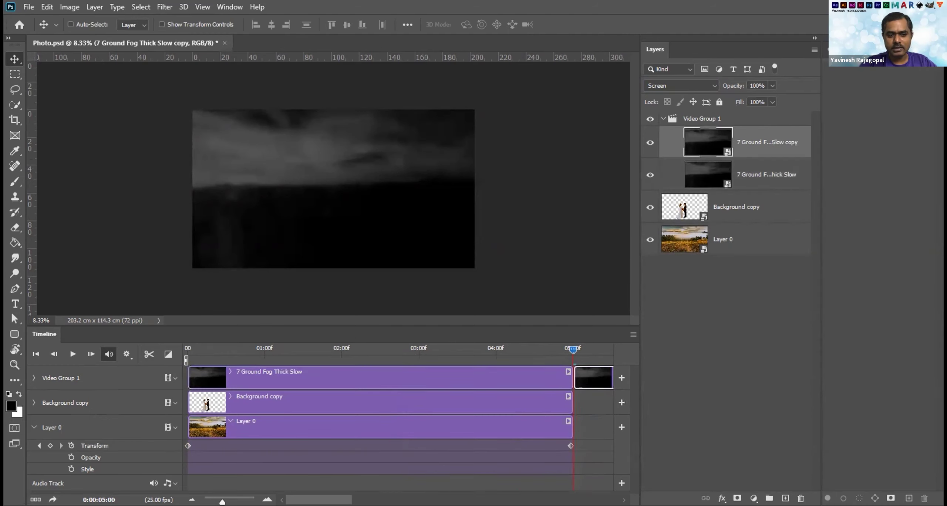
key(Delete)
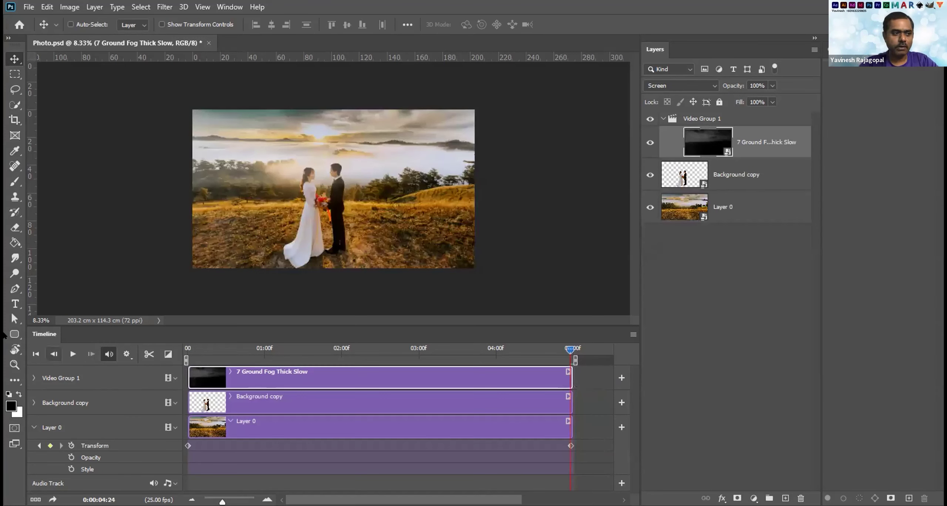
click(72, 353)
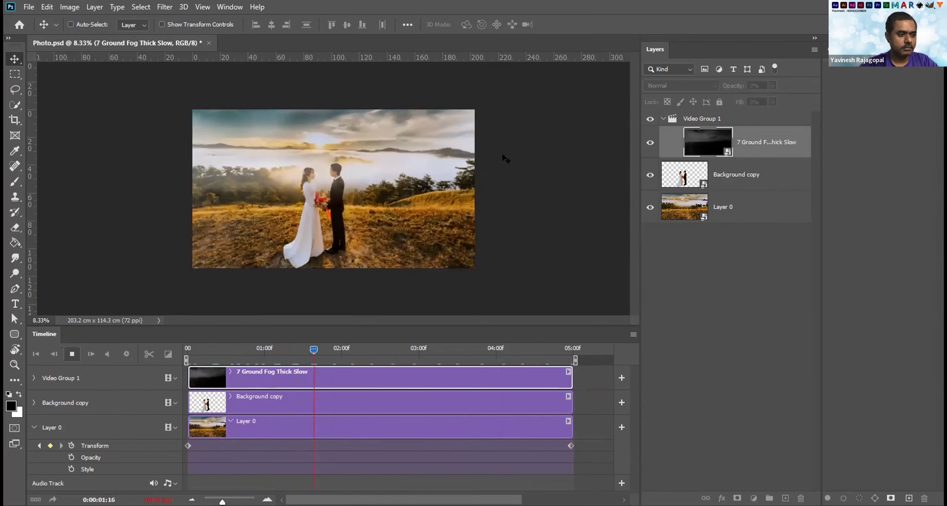
Preview the fog animation, checking playback options and stopping at 02:19, then show the Timeline options menu.
key(space)
click(348, 349)
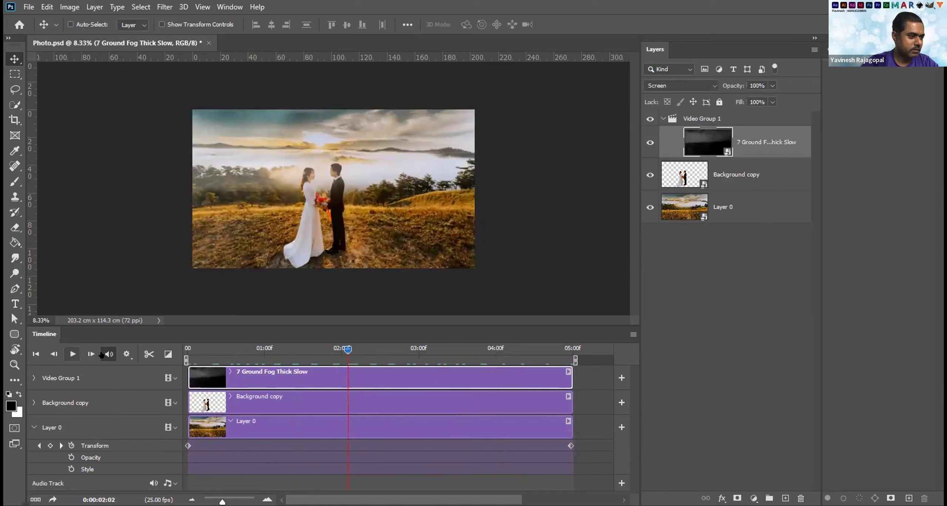
click(127, 355)
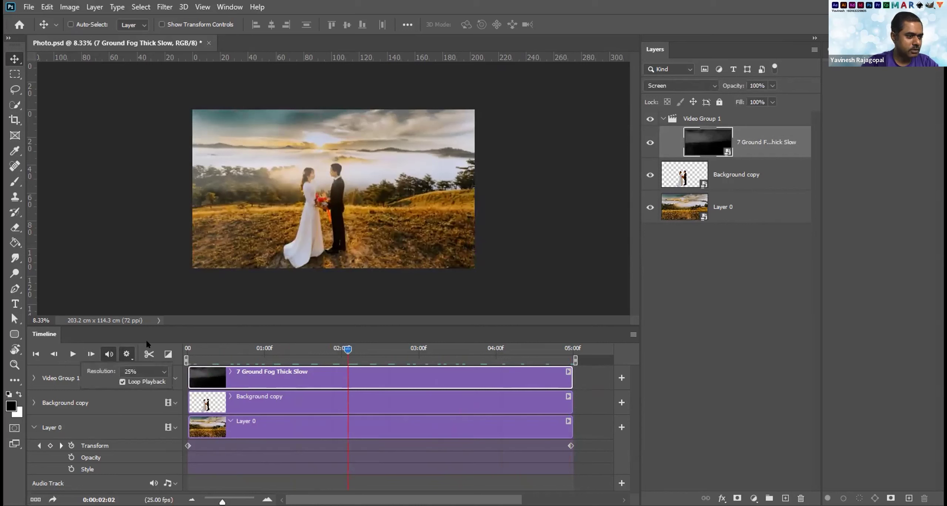
click(69, 353)
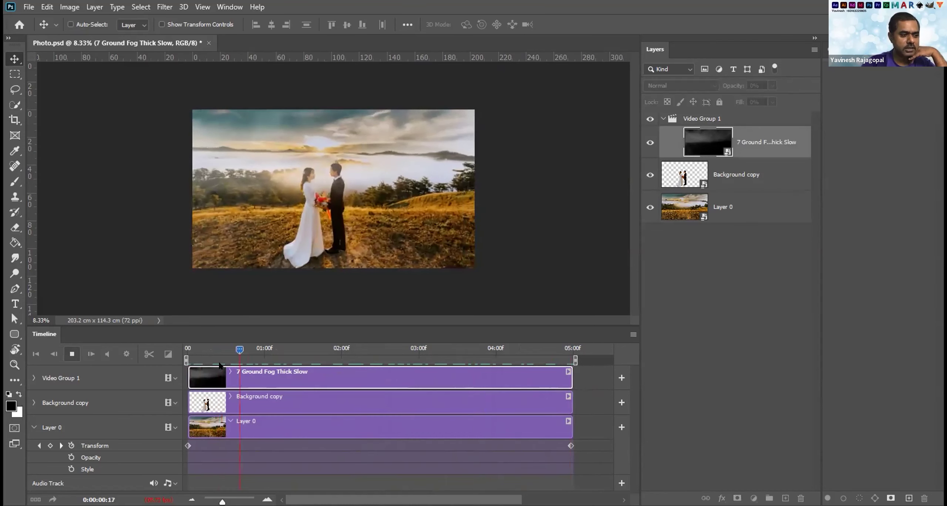
click(399, 347)
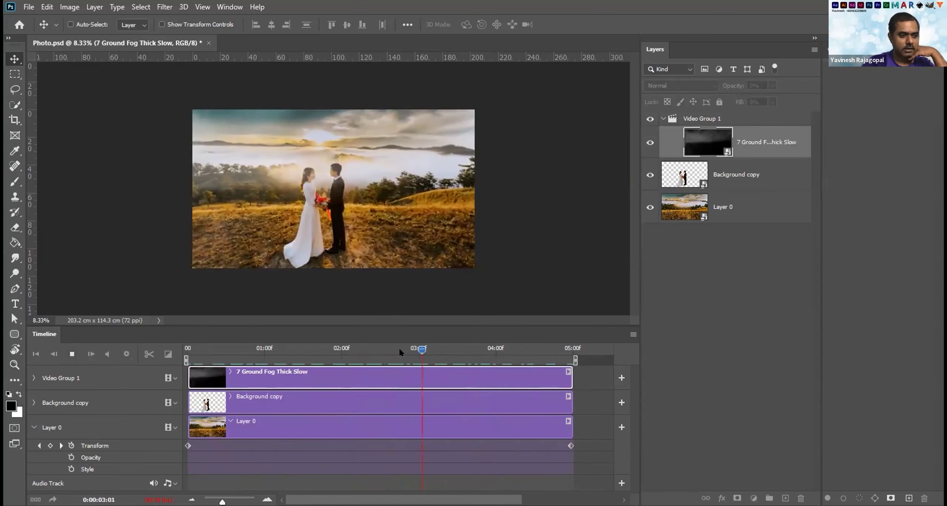
click(632, 335)
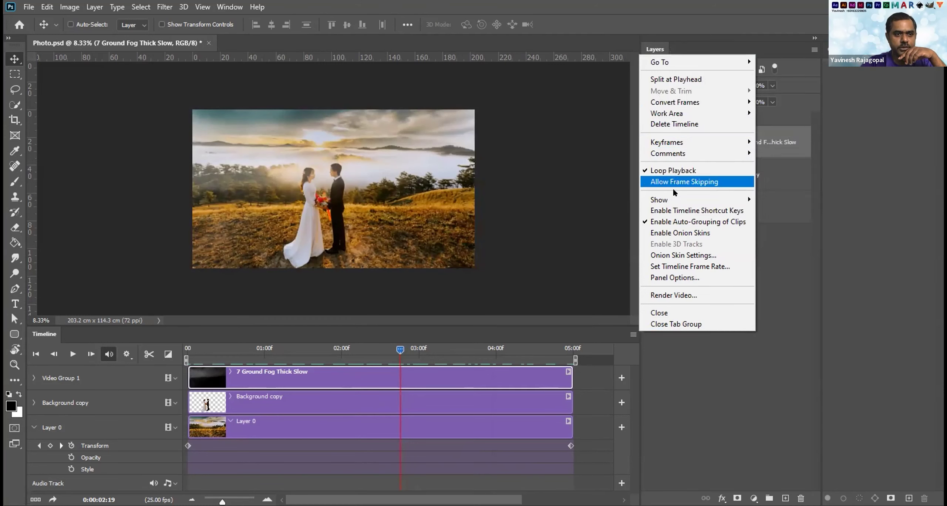
Dismiss the timeline menu, replay the animation stopping at 4:16, and free-transform the fog layer with Ctrl+T.
mouse_move(675, 202)
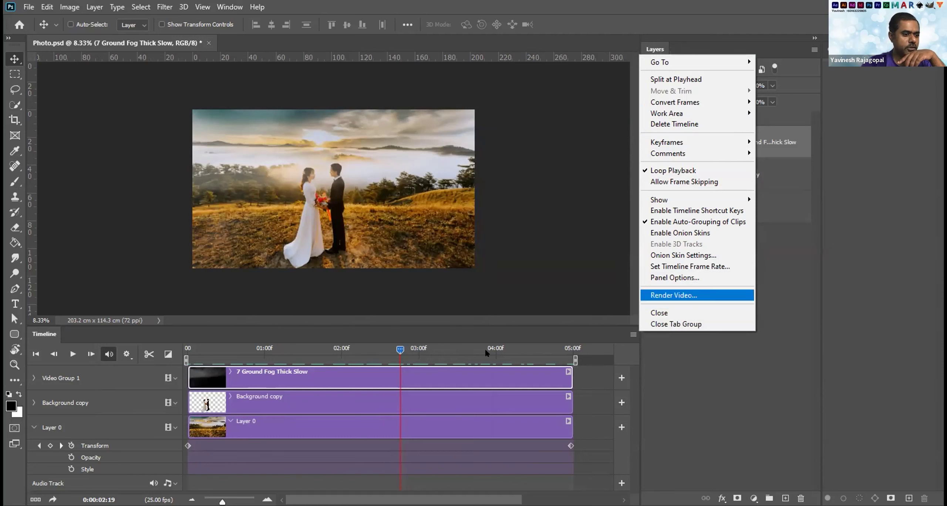
click(396, 352)
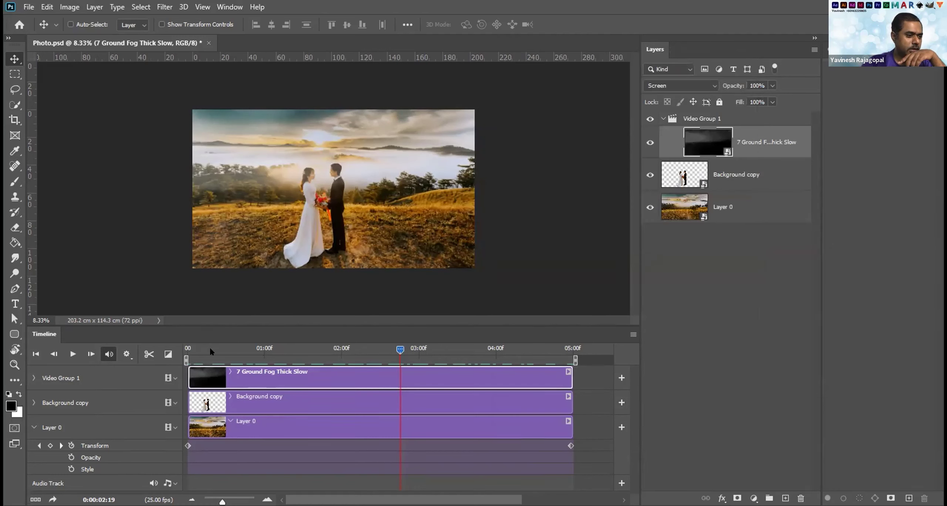
click(187, 349)
drag(189, 346, 295, 345)
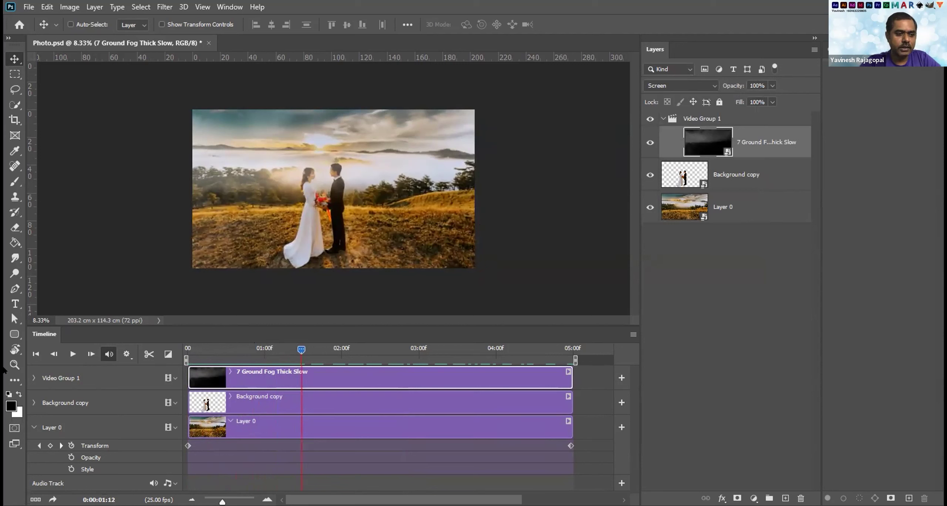
click(69, 354)
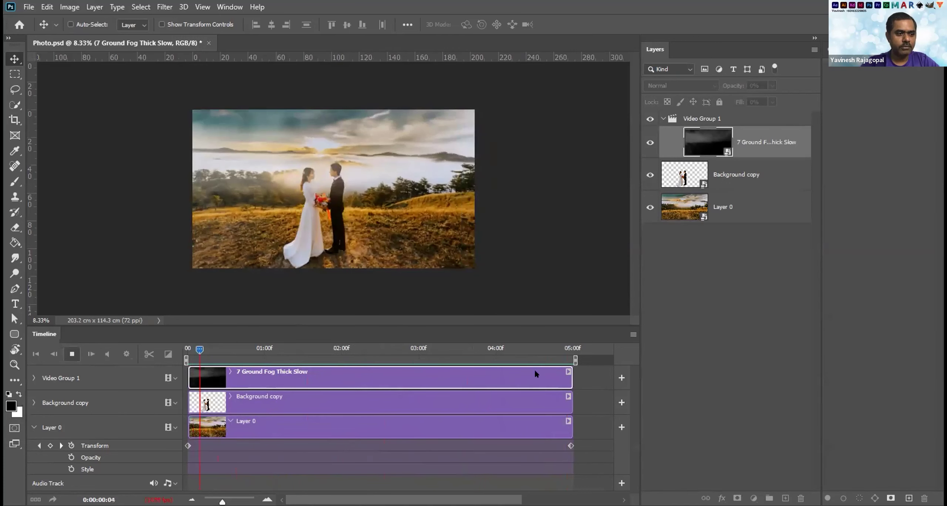
click(545, 349)
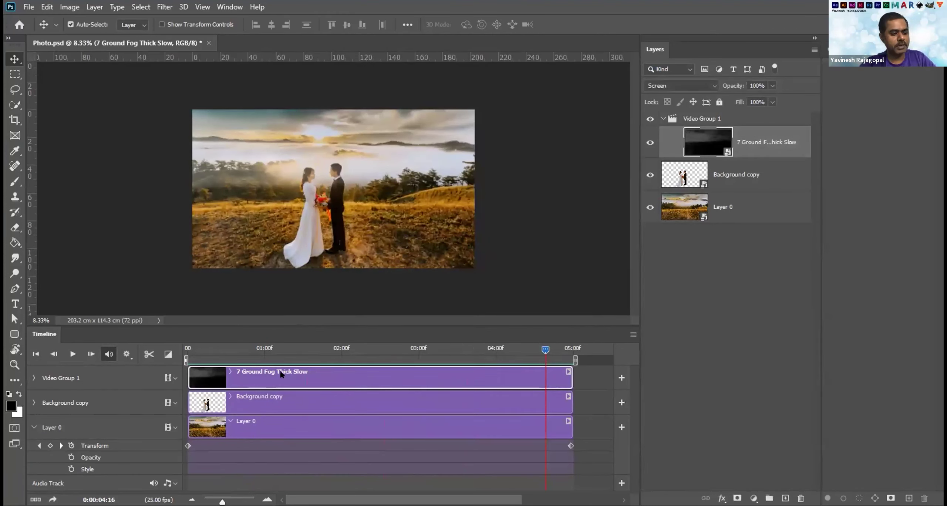
key(ctrl+t)
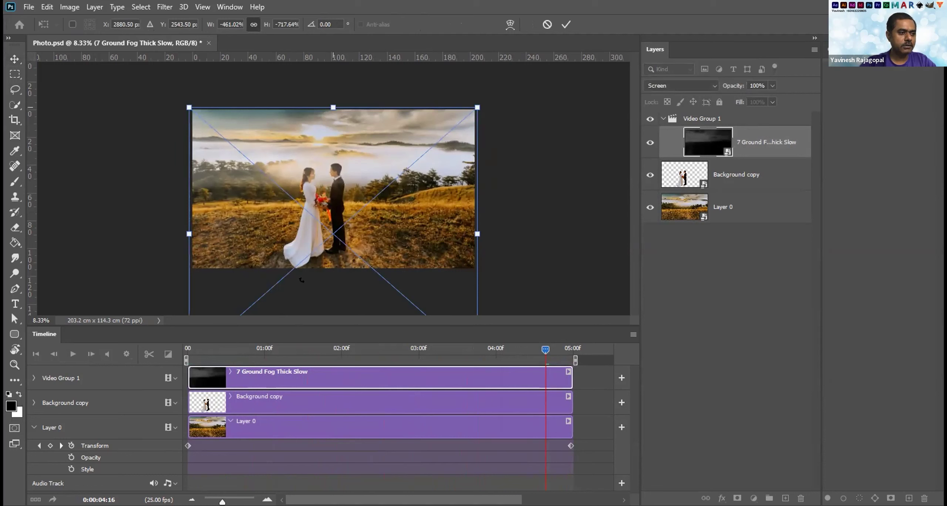
Shrink the fog layer's height to 402.64%, move it up, commit, and play the timeline.
key(ctrl+z)
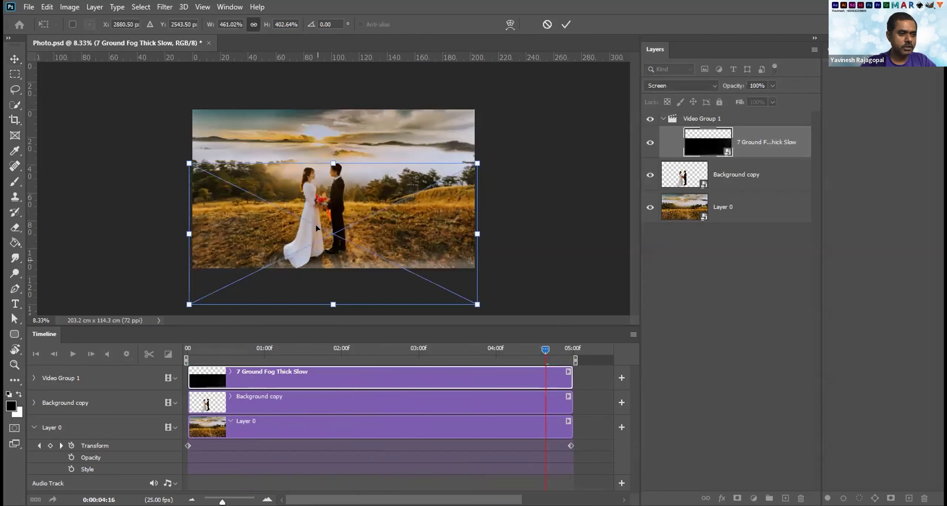
drag(317, 227, 317, 223)
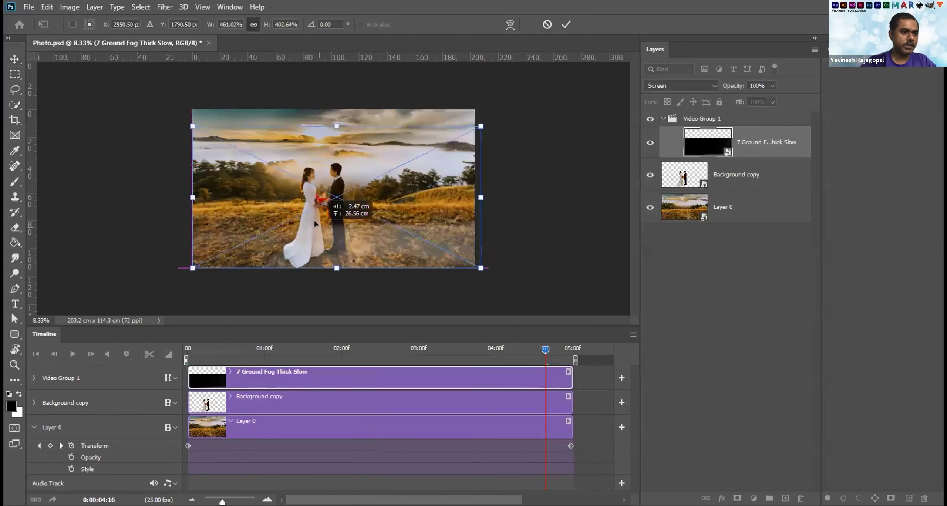
key(Return)
click(65, 354)
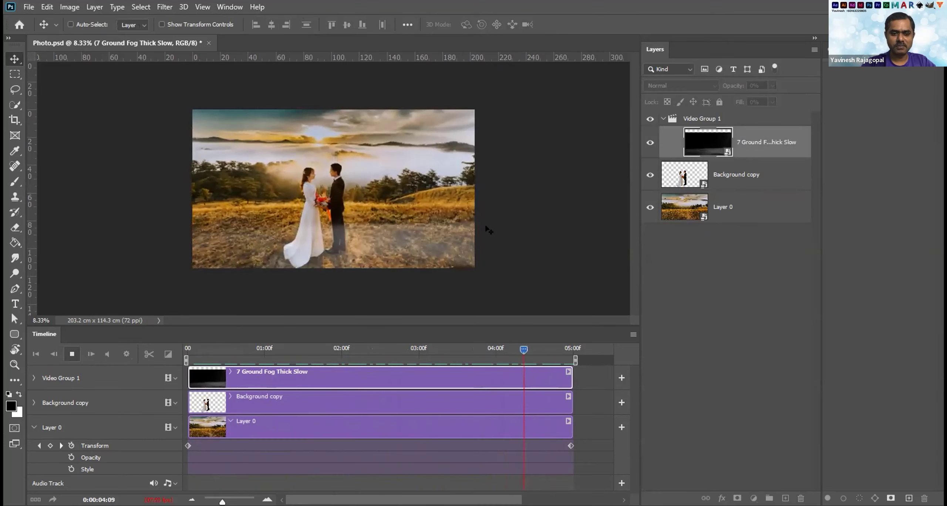
Stop playback at 01:11 and delete the fog's Video Group 1 track.
key(space)
click(299, 348)
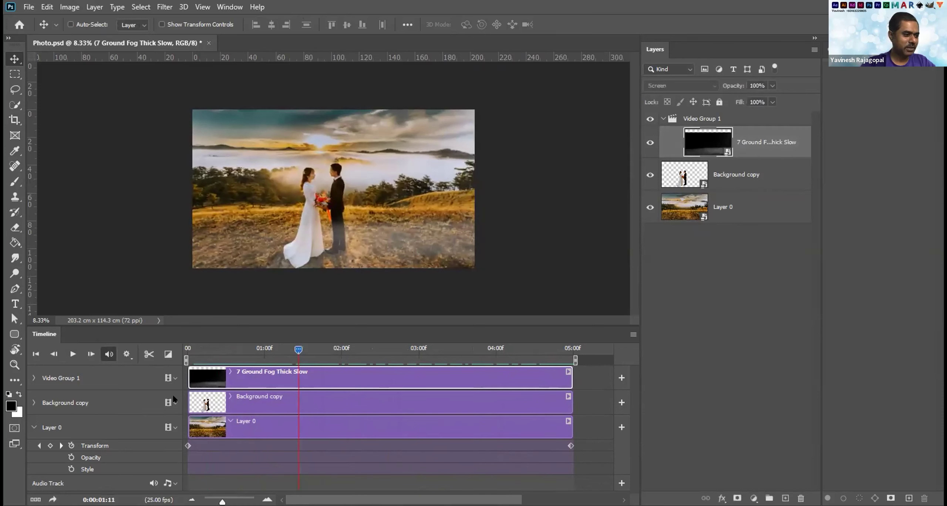
click(172, 378)
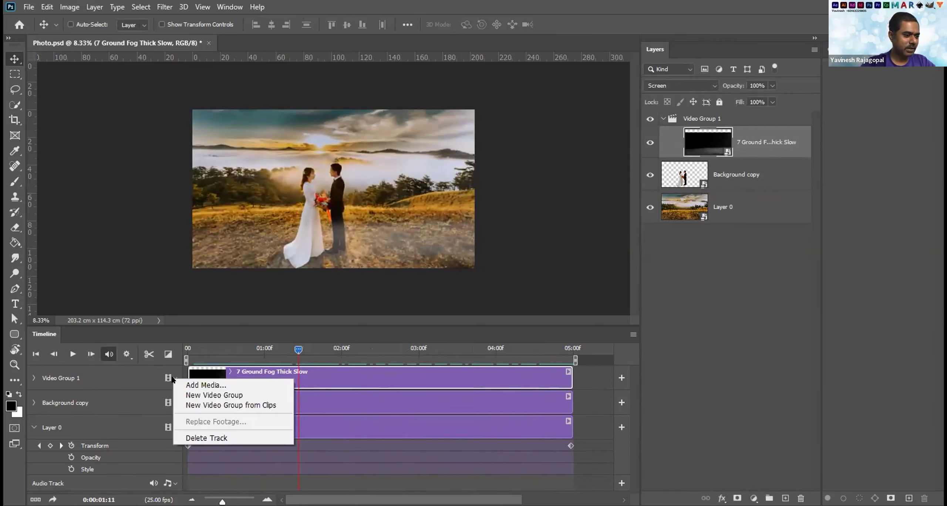
click(196, 438)
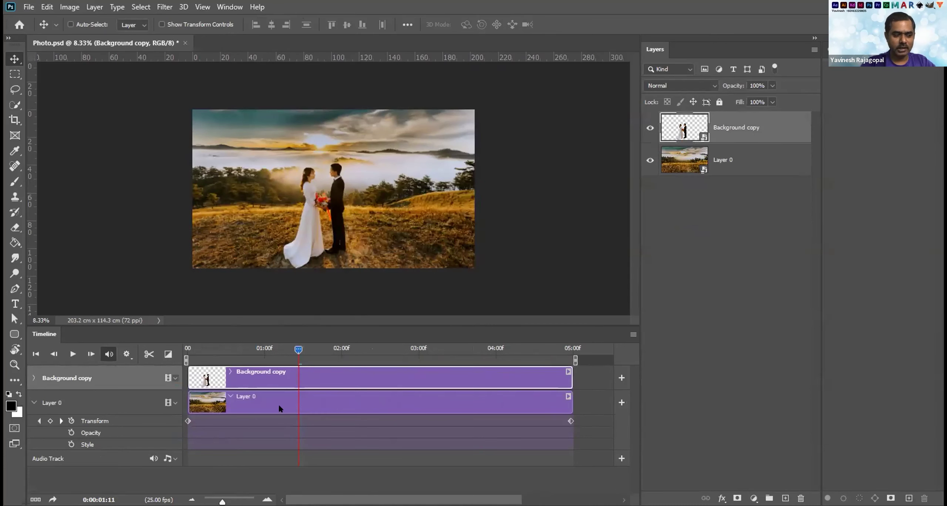
Create a new video group and add 7 Ground Fog Thick Slow.mp4 to it.
click(174, 378)
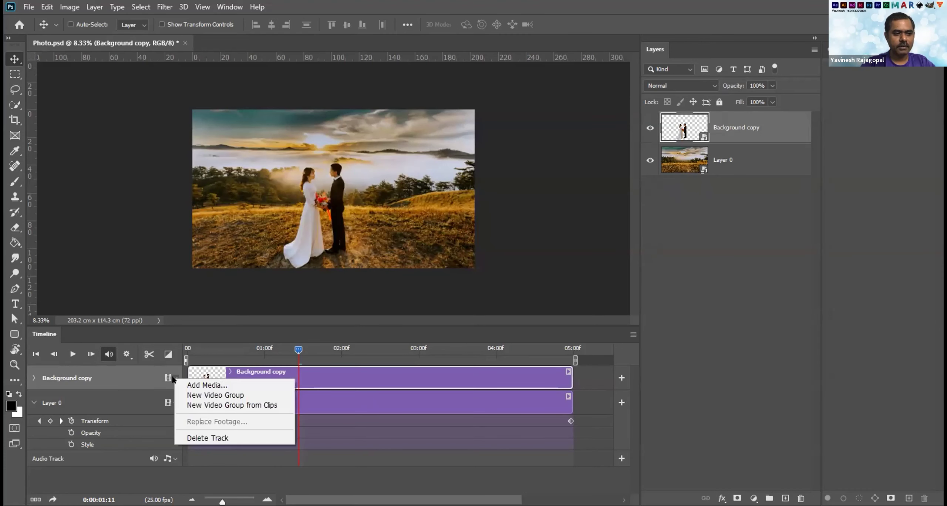
click(197, 396)
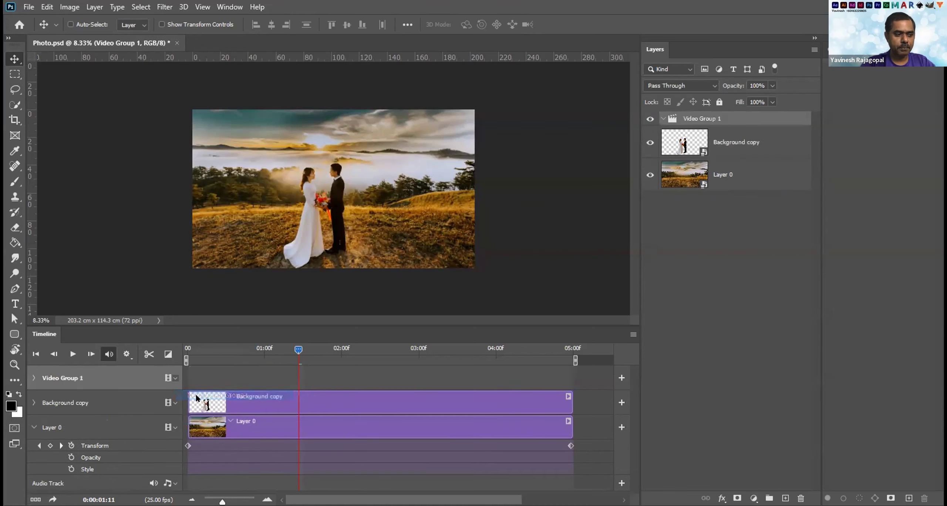
click(175, 379)
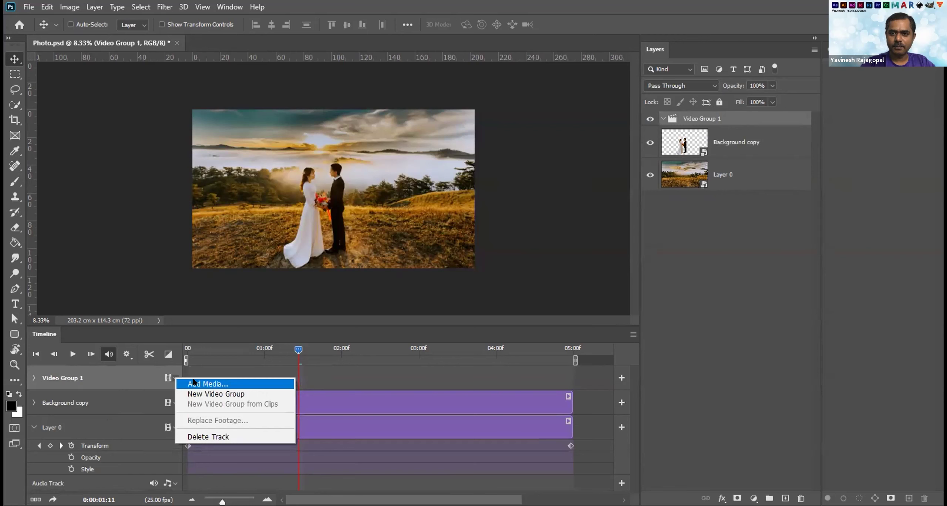
click(193, 383)
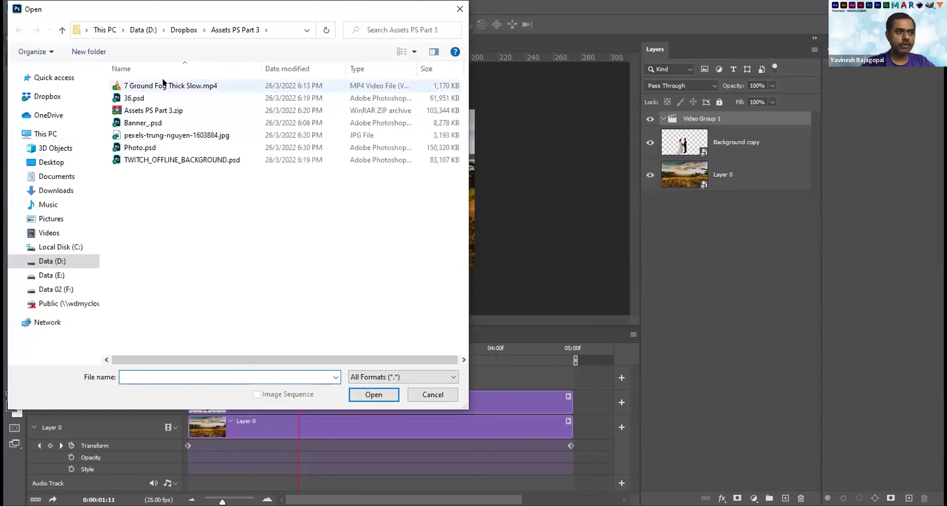
click(164, 83)
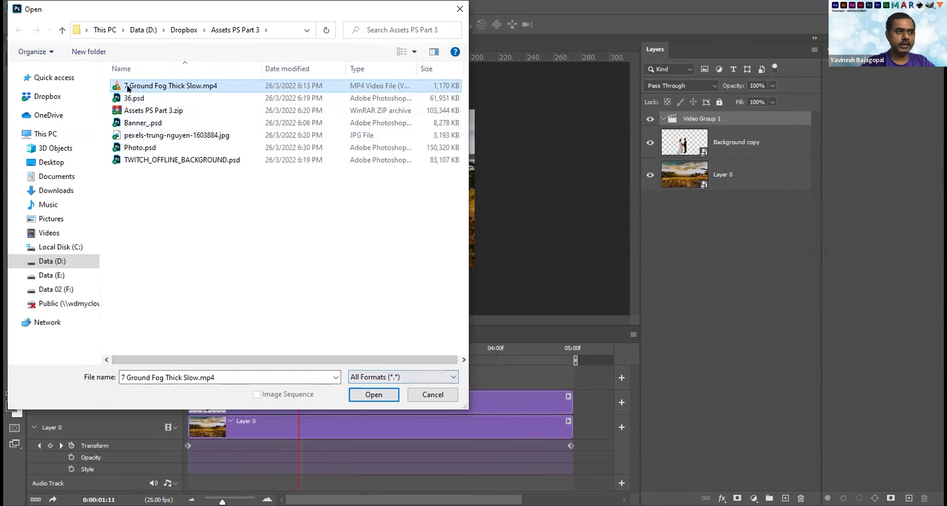
click(372, 394)
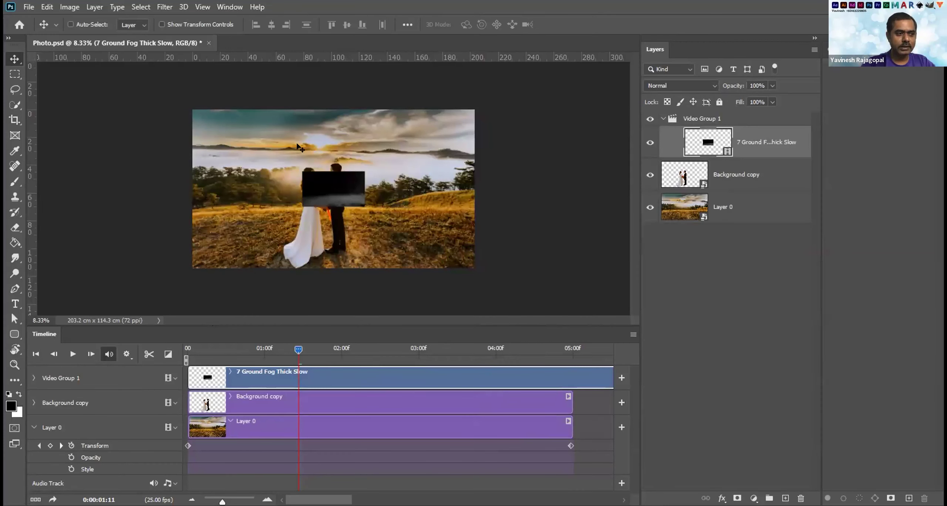
Split the fog clip at the 5-second mark and delete the leftover piece beyond it.
drag(480, 350, 572, 352)
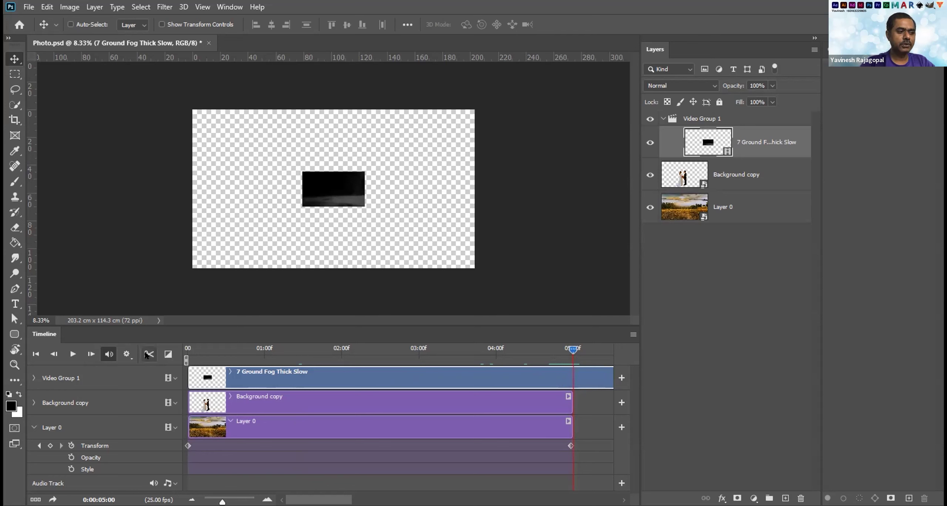
click(148, 354)
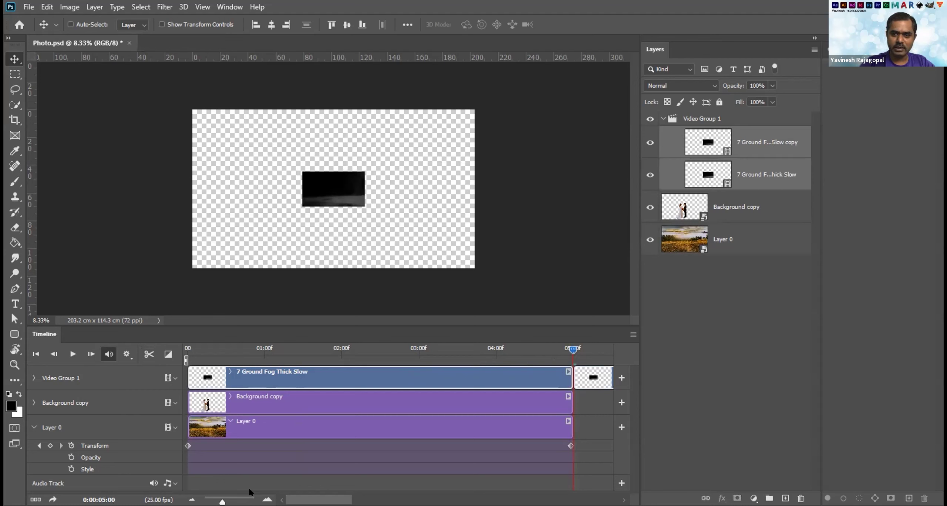
drag(222, 502, 209, 501)
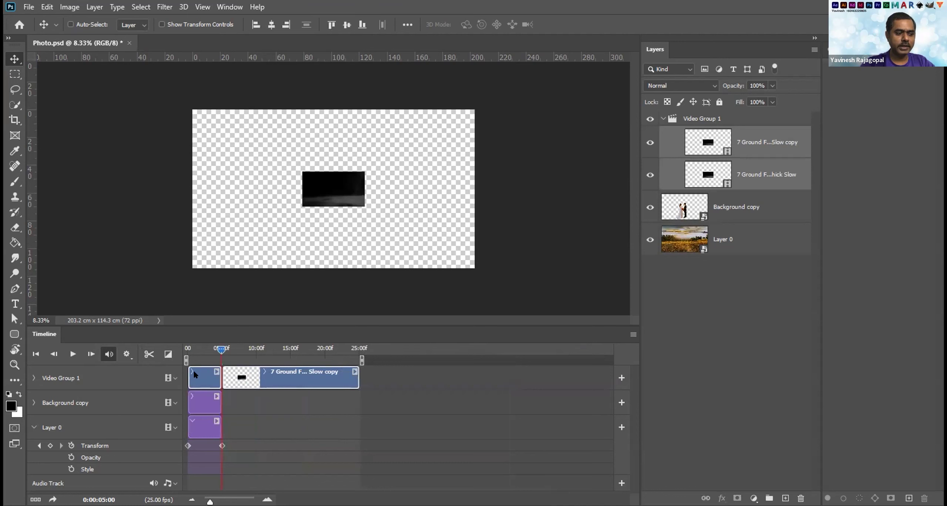
click(273, 379)
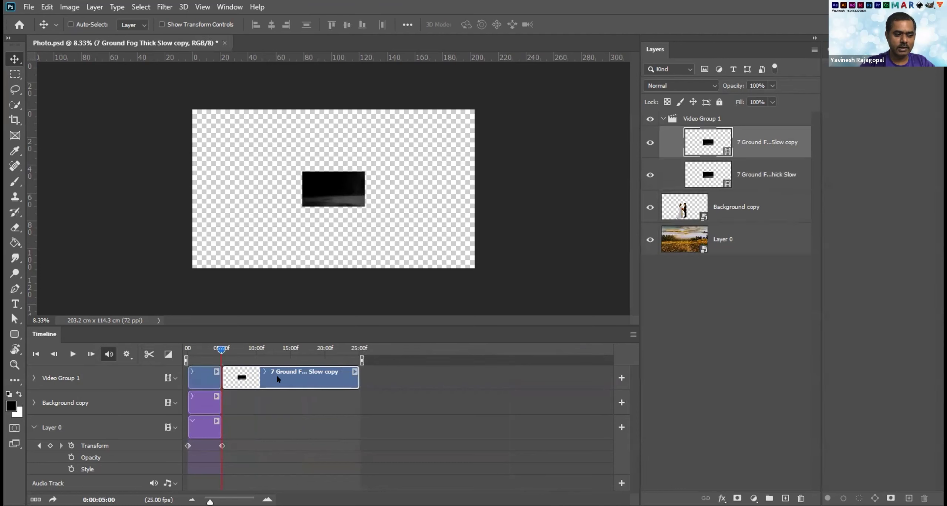
key(Delete)
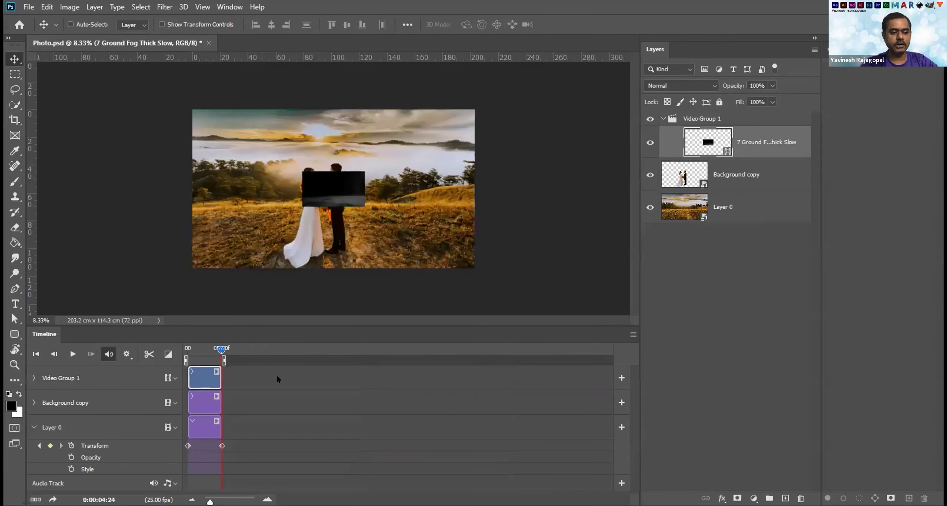
Zoom the timeline to show five seconds and scrub through to preview the fog.
drag(221, 349, 188, 349)
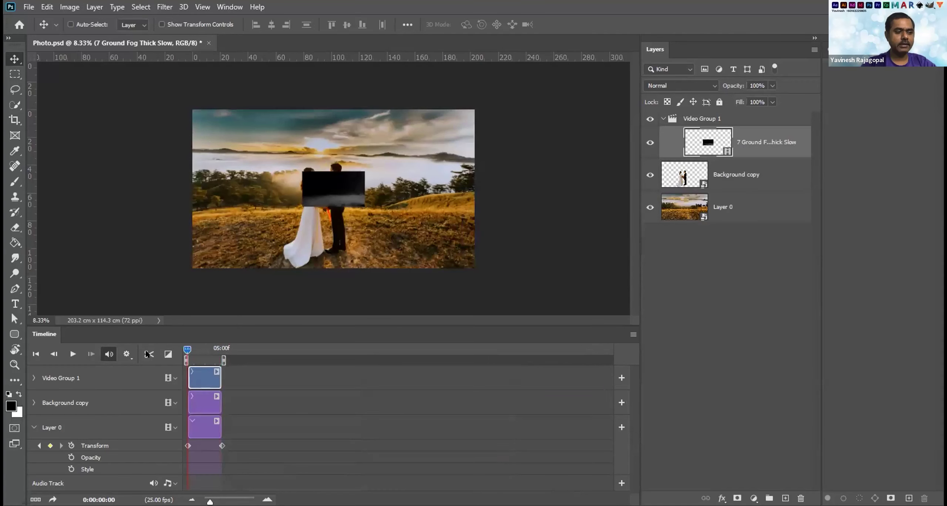
click(267, 500)
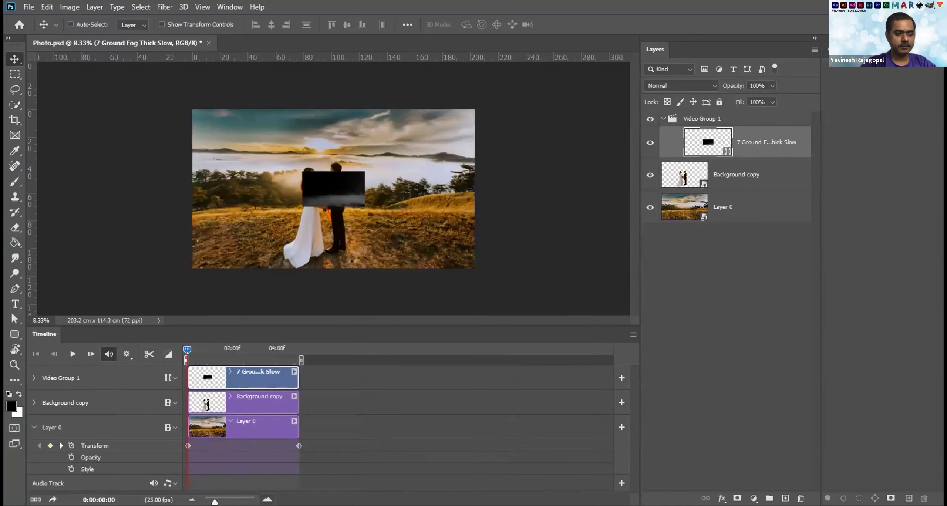
click(267, 500)
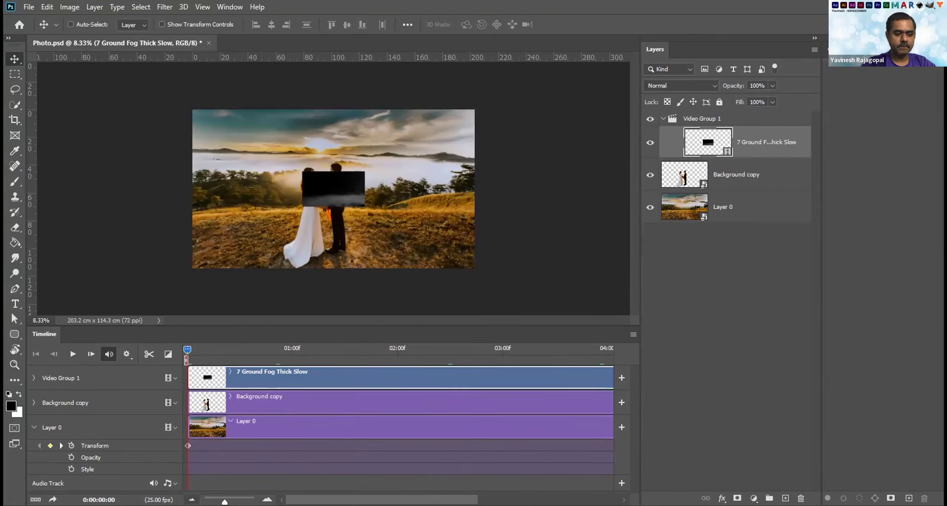
click(192, 500)
click(196, 349)
drag(196, 349, 541, 349)
drag(465, 351, 335, 349)
click(209, 349)
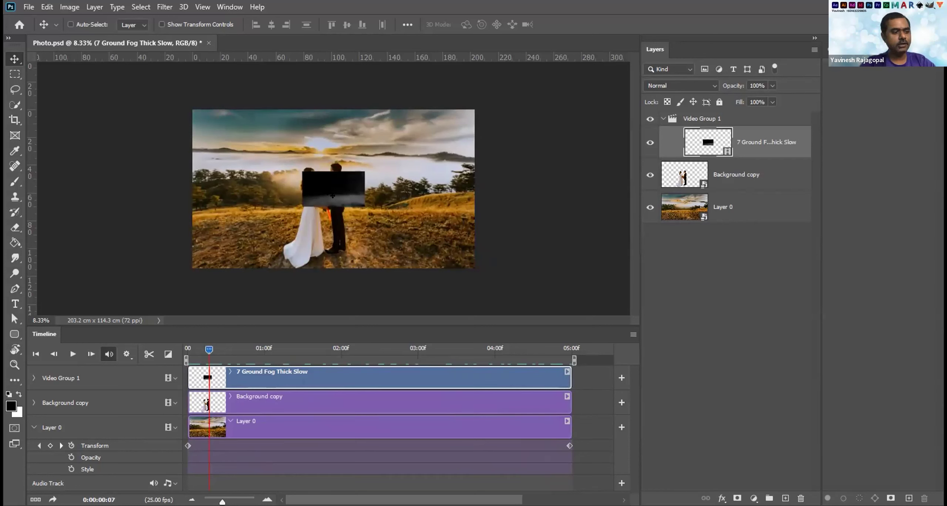
Scale the fog video up to fill the canvas, then preview playback to about 2 seconds.
key(ctrl+t)
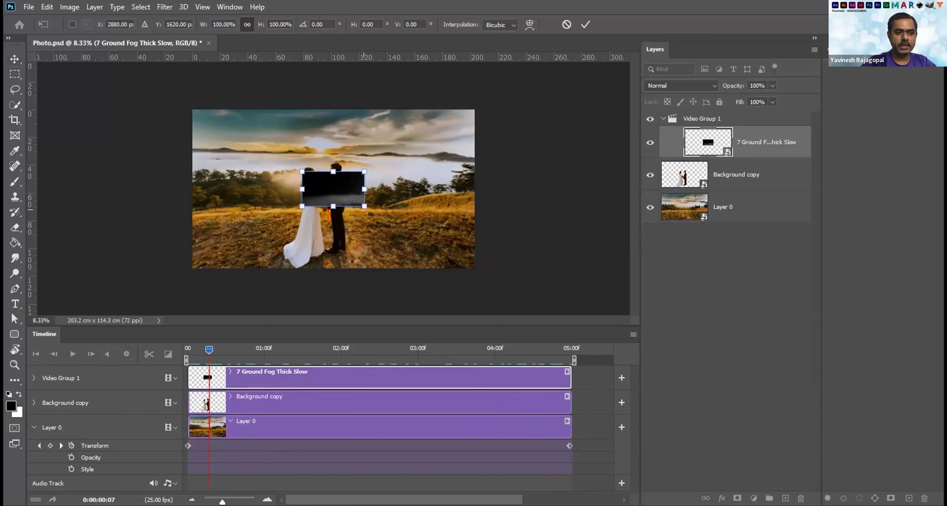
drag(468, 277, 467, 272)
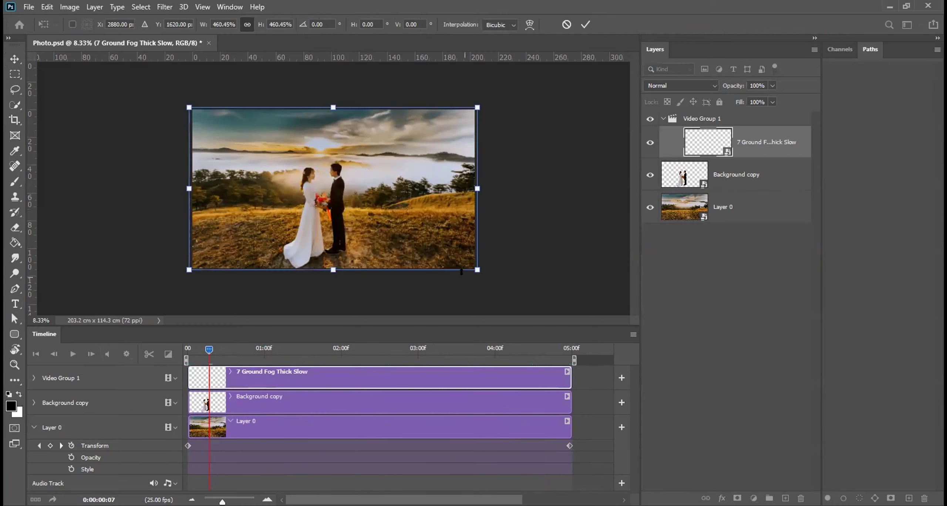
key(Return)
drag(204, 353, 187, 351)
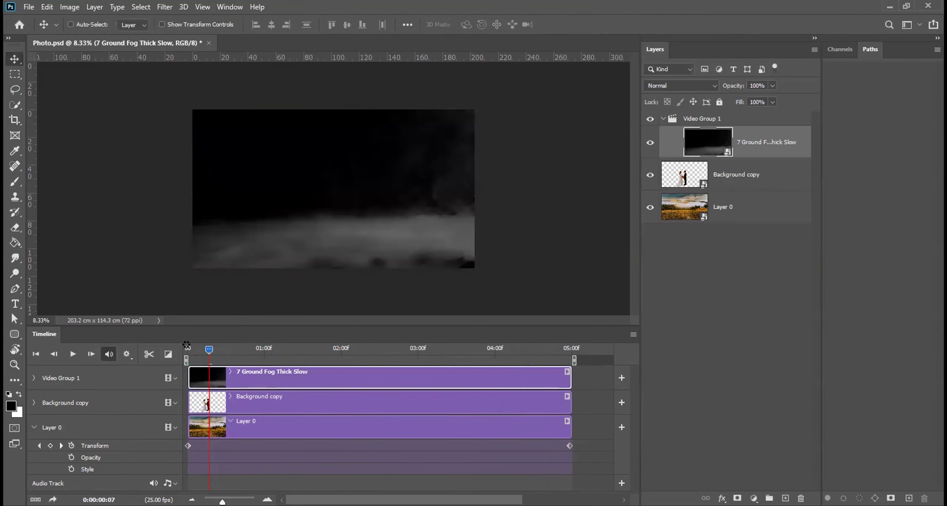
key(space)
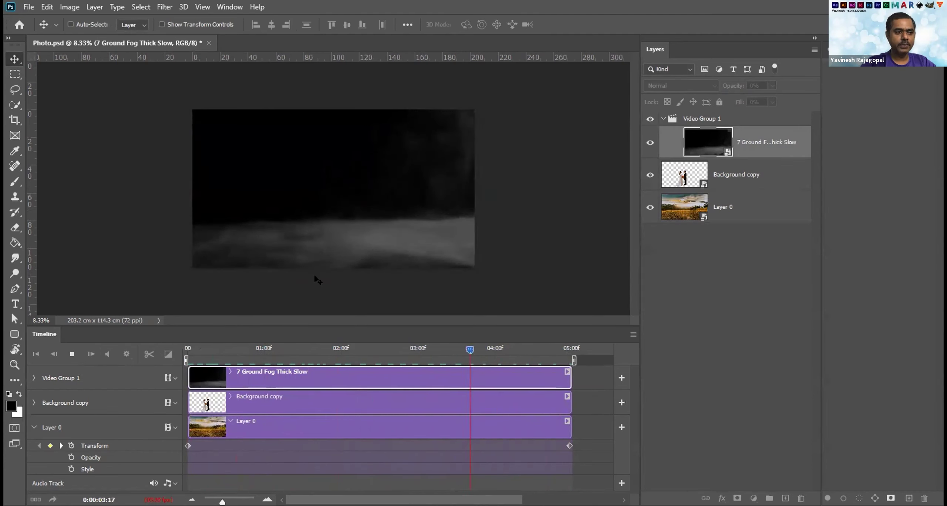
drag(348, 348, 356, 348)
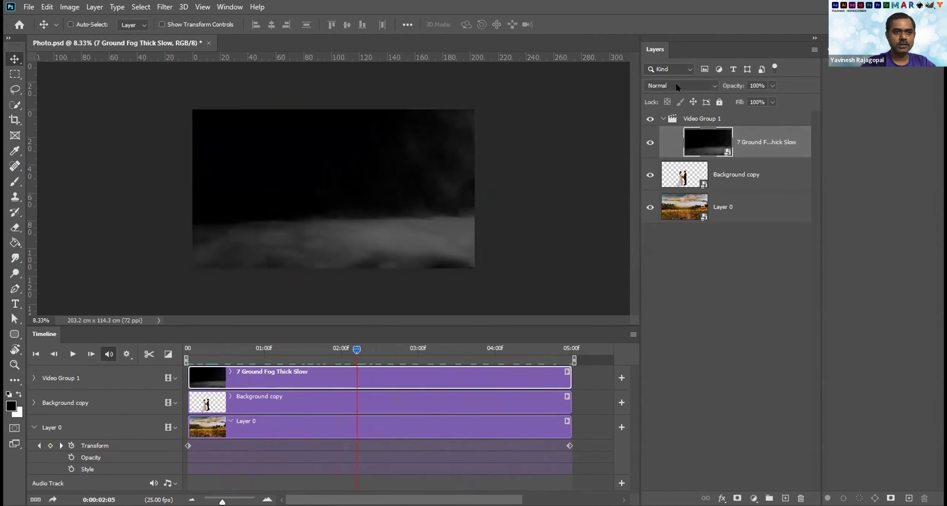
Set the fog layer's blend mode to Screen and preview the animation from the start.
click(676, 83)
click(656, 183)
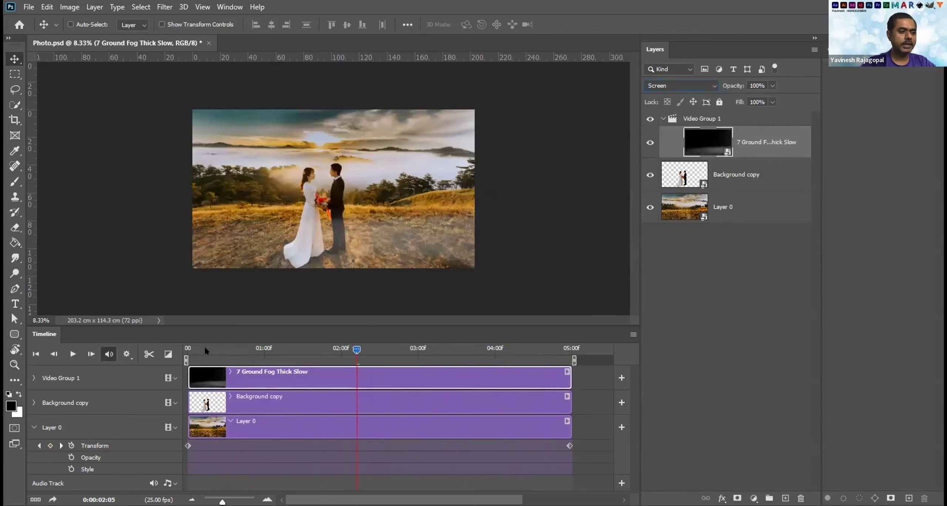
click(187, 350)
key(space)
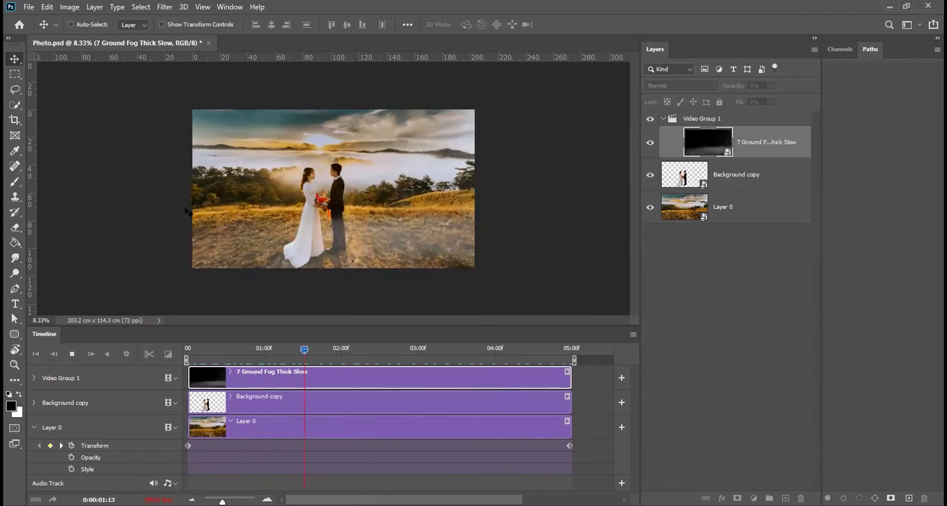
click(326, 348)
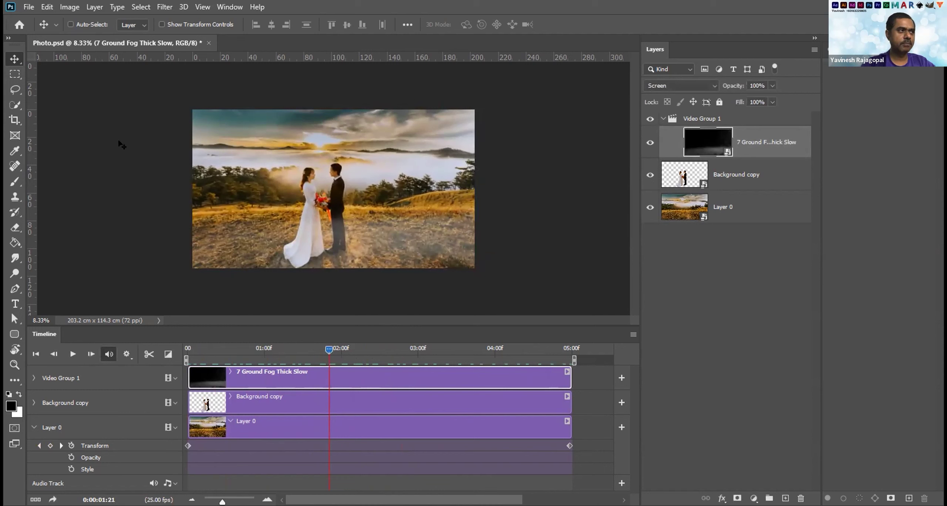
click(47, 7)
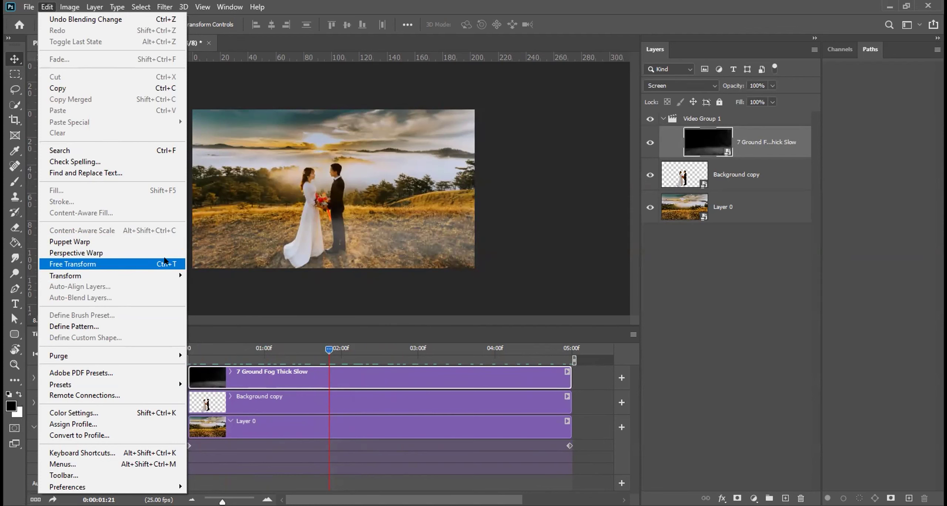
click(347, 378)
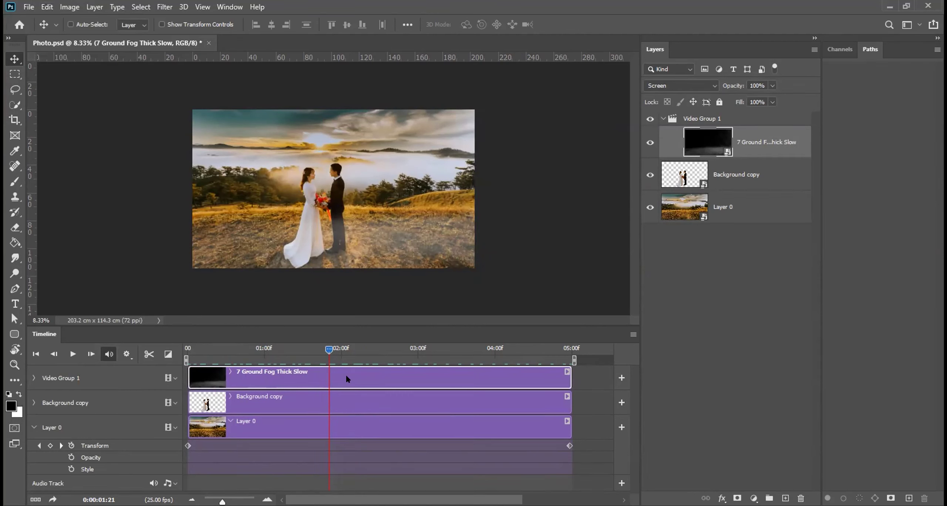
click(248, 425)
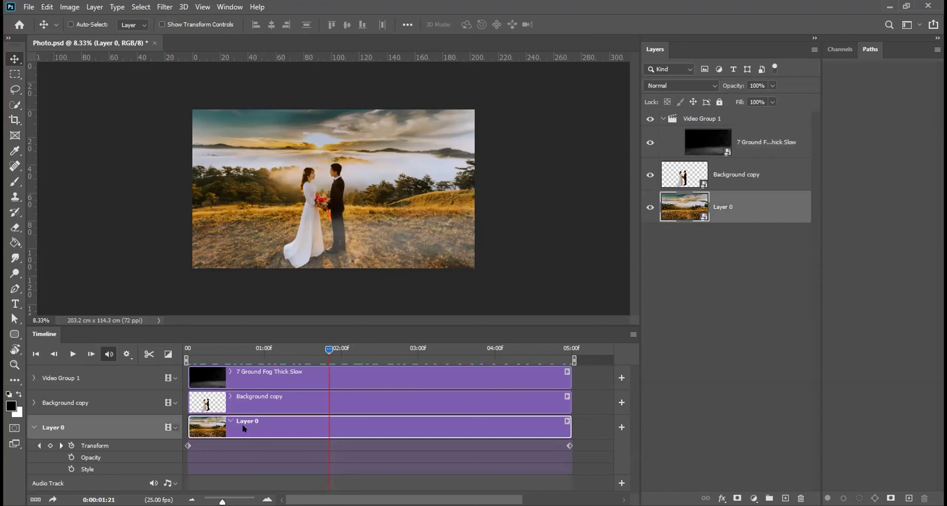
click(188, 348)
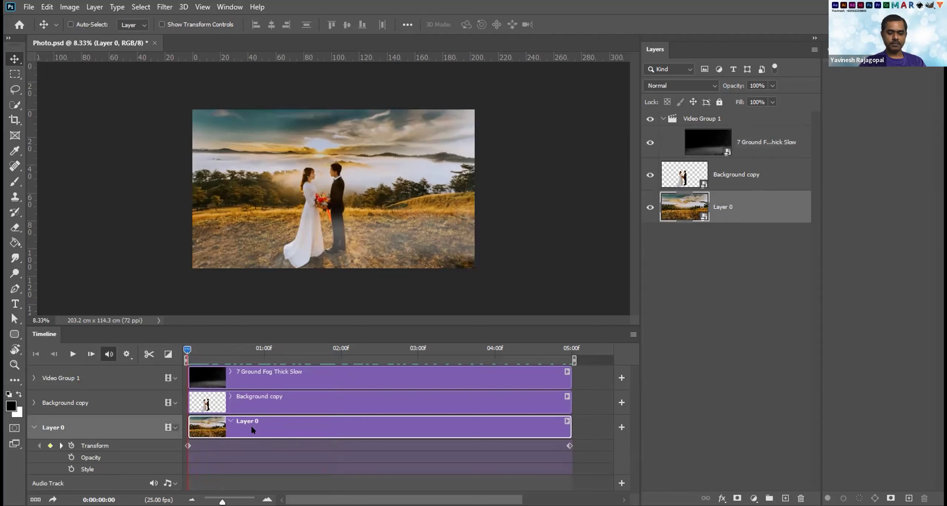
click(184, 350)
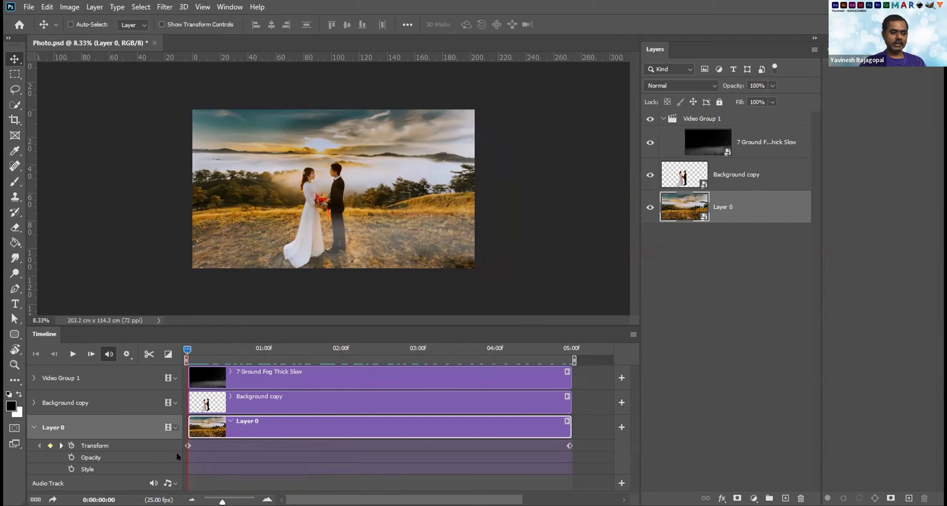
click(187, 445)
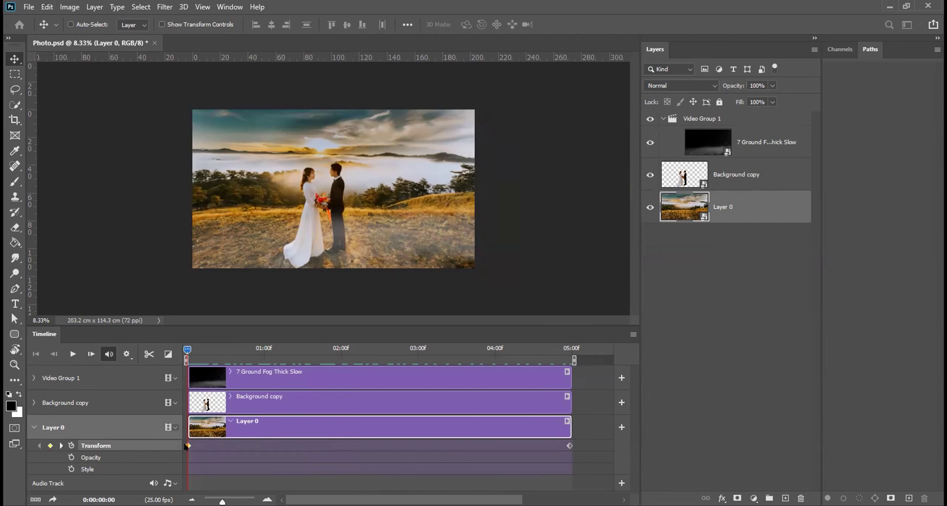
drag(187, 349, 596, 345)
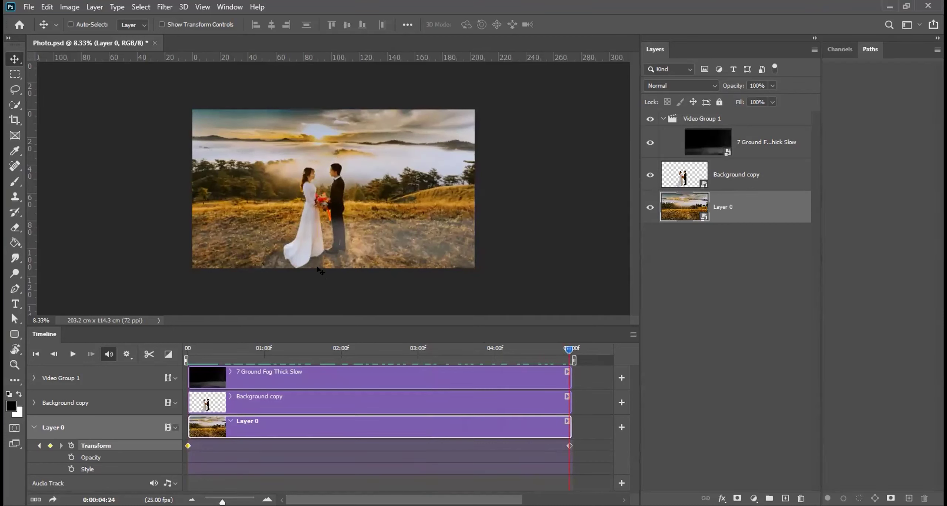
Scale Layer 0 up to about 112.78% by stretching its top edge, and commit.
key(ctrl+t)
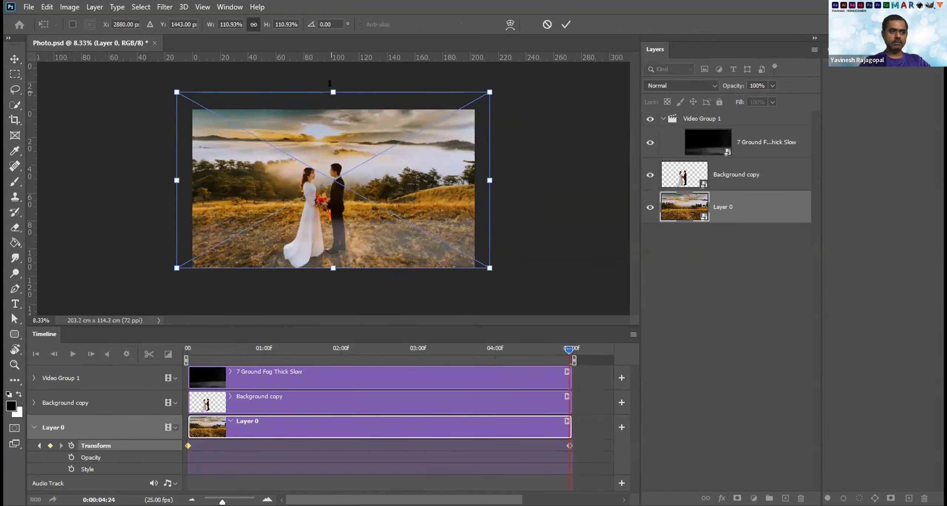
drag(330, 83, 320, 82)
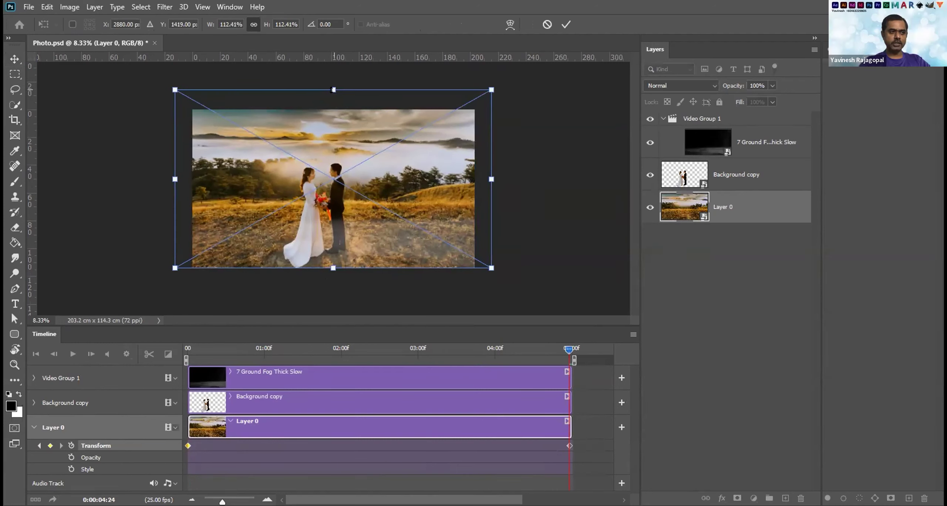
drag(332, 83, 331, 81)
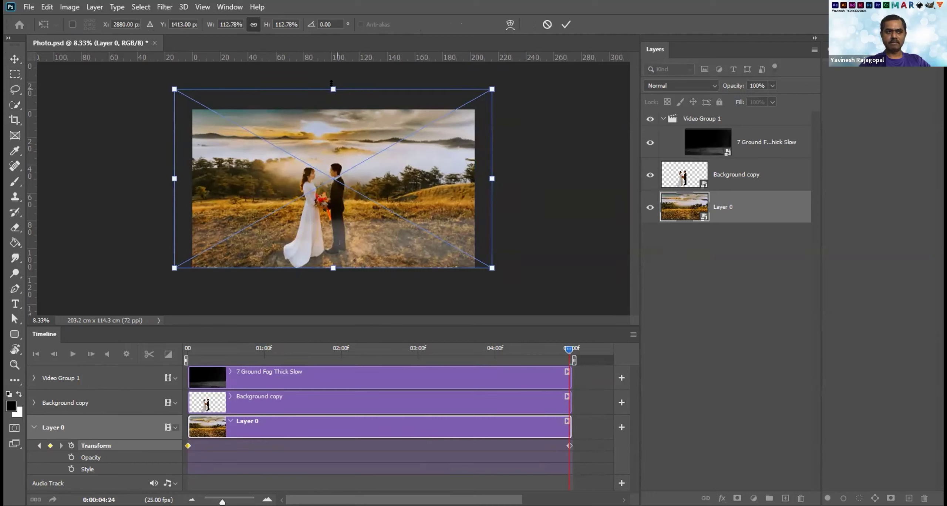
key(Return)
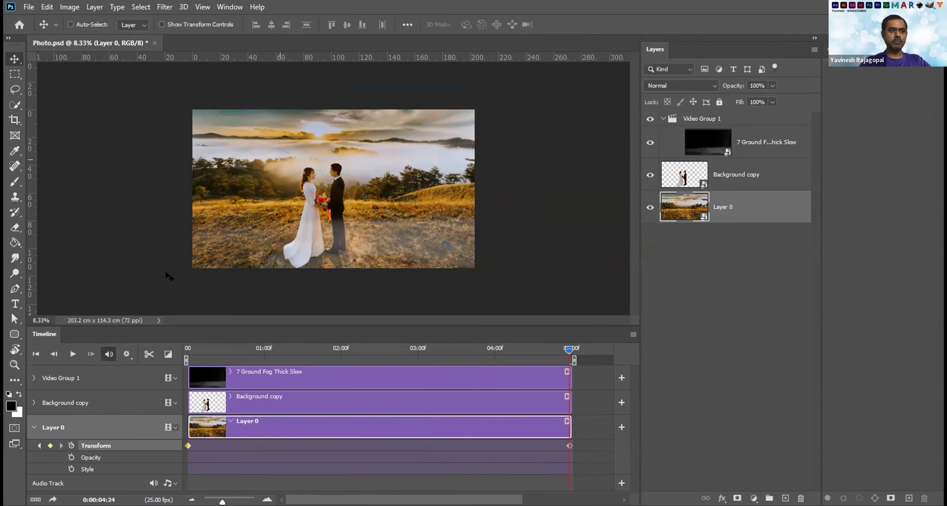
Play and stop the animation, then select the 7 Ground Fog Thick Slow layer.
click(72, 354)
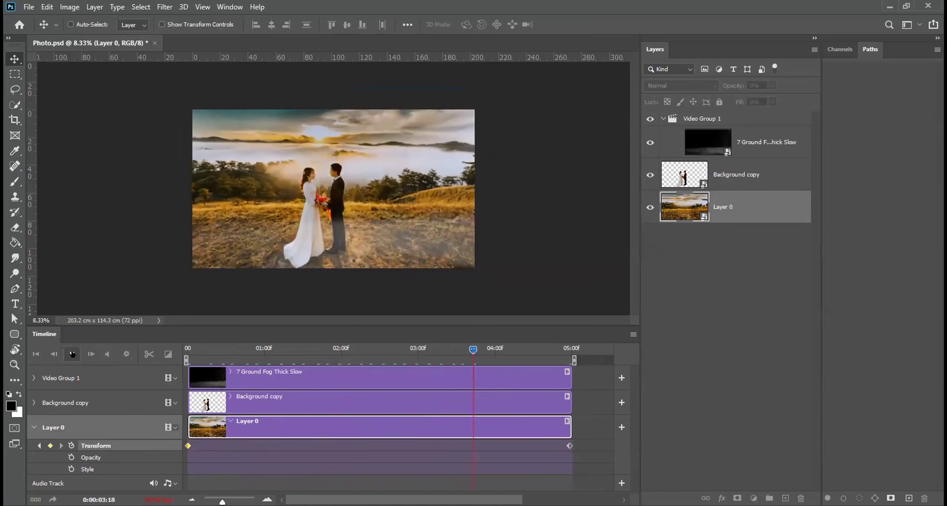
click(72, 354)
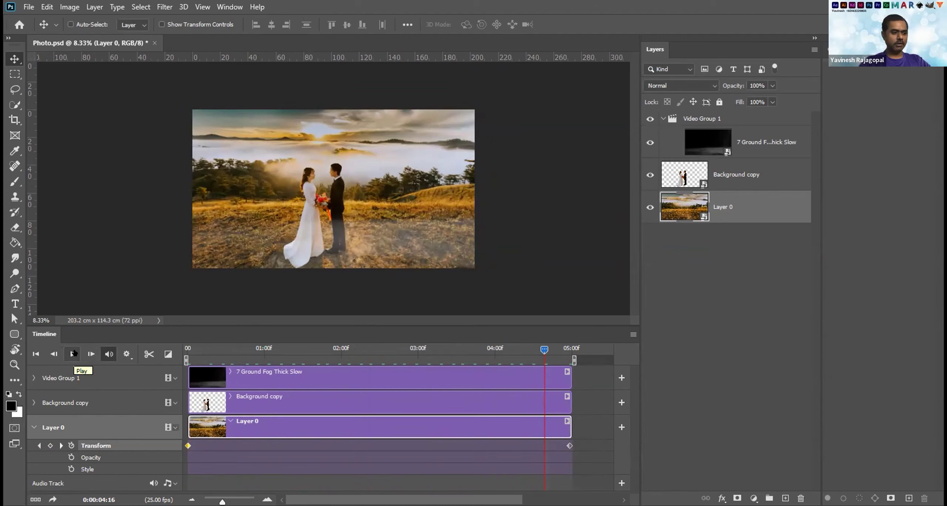
click(326, 378)
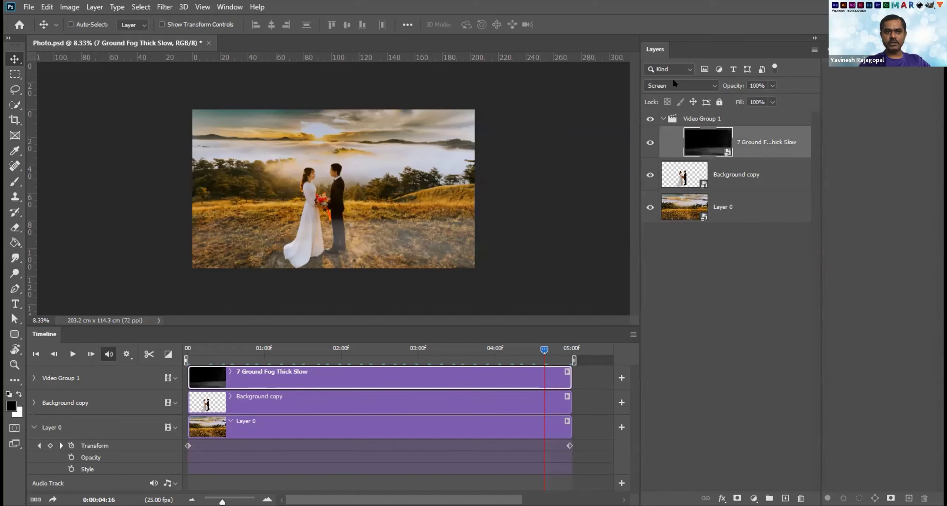
click(664, 86)
click(663, 94)
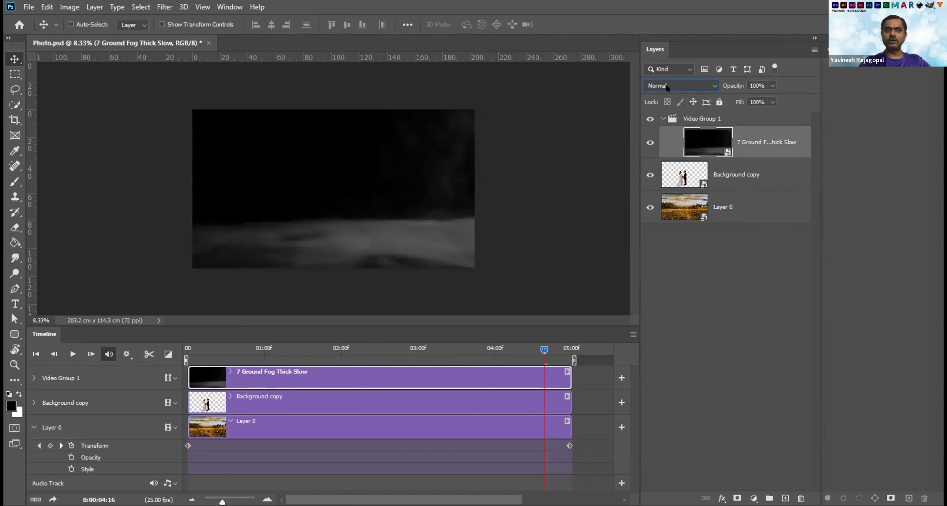
click(666, 86)
click(657, 182)
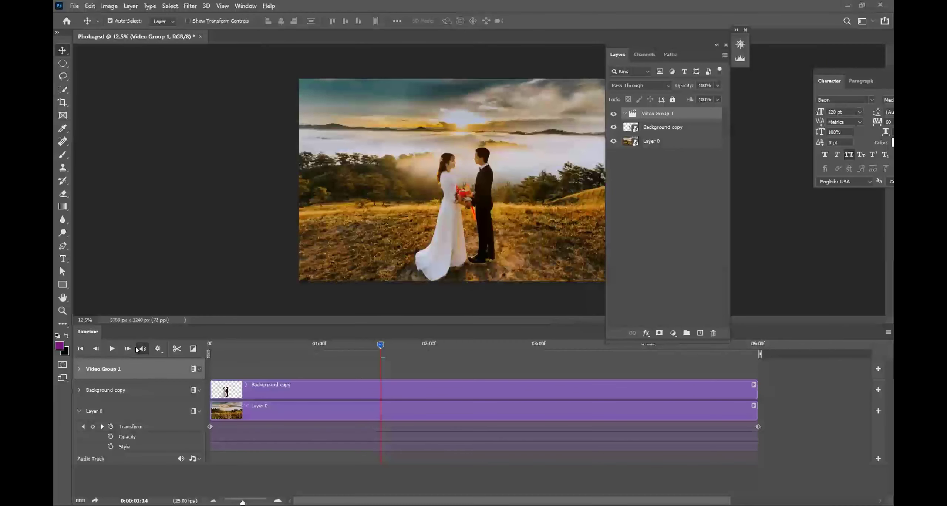
Add 7 Ground Fog Thick Slow.mp4 from Assets PS Part 3 into Video Group 1, showing All Formats.
click(199, 369)
click(222, 375)
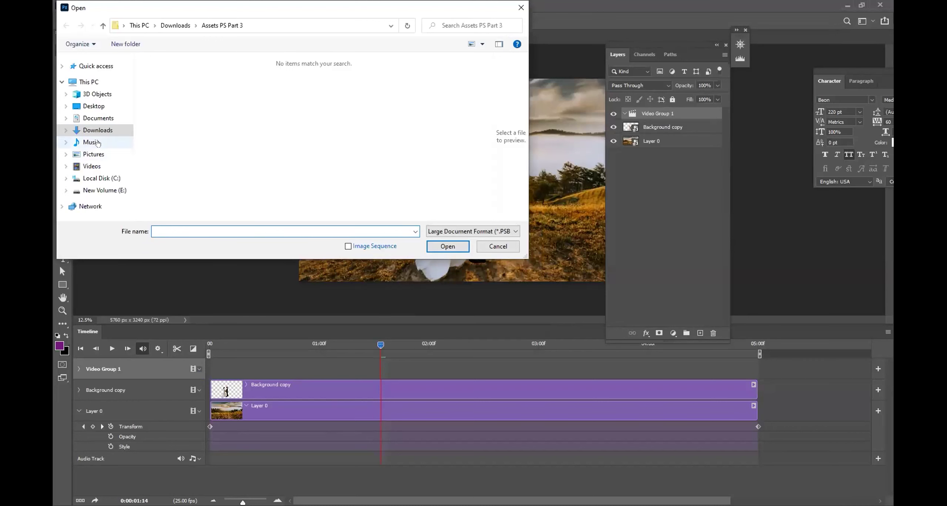
double_click(231, 85)
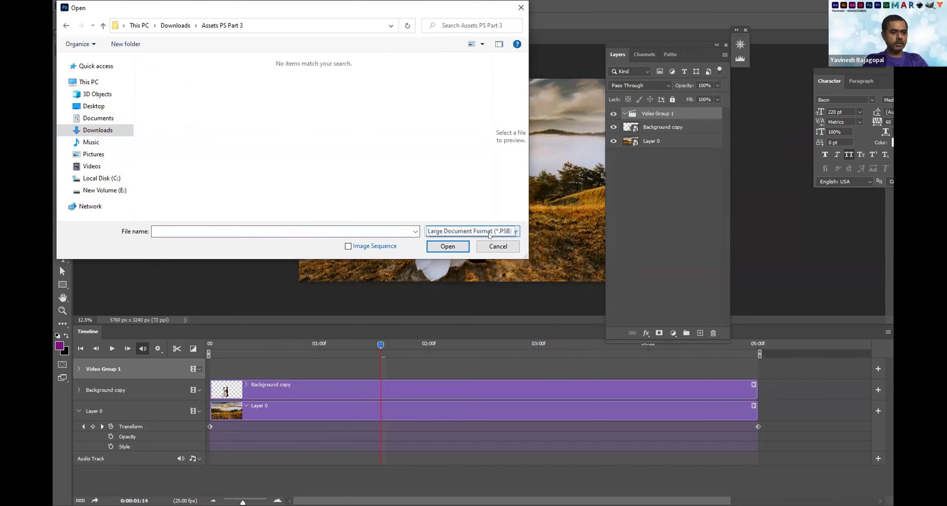
click(490, 234)
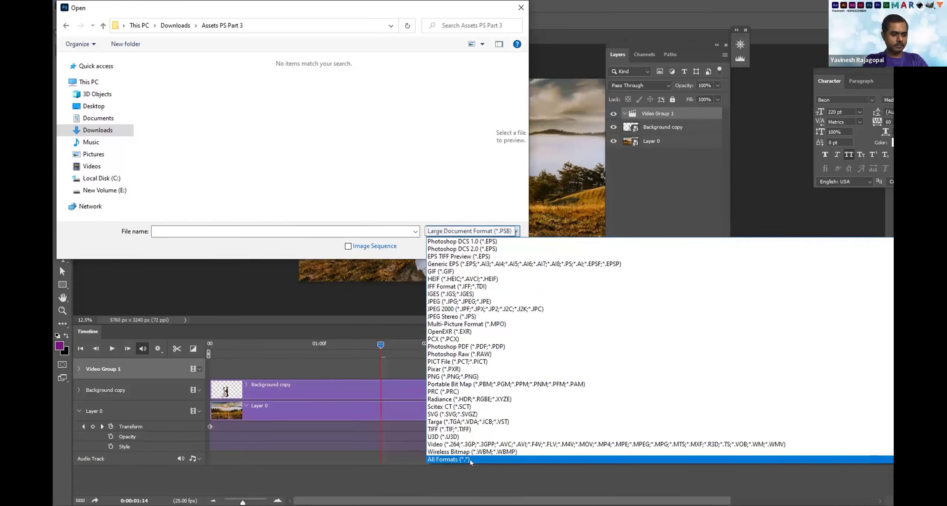
click(466, 460)
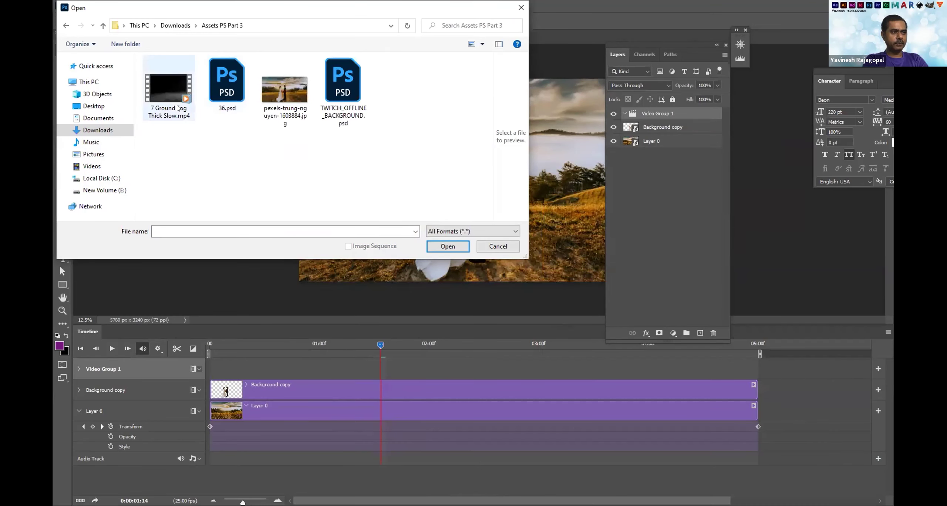
click(448, 246)
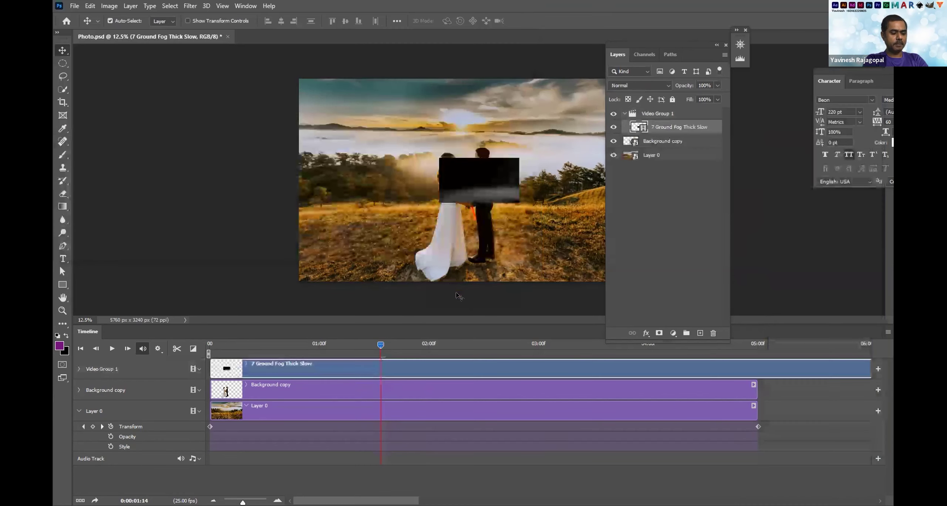
Convert the fog video layer to a smart object for transforming.
key(ctrl)
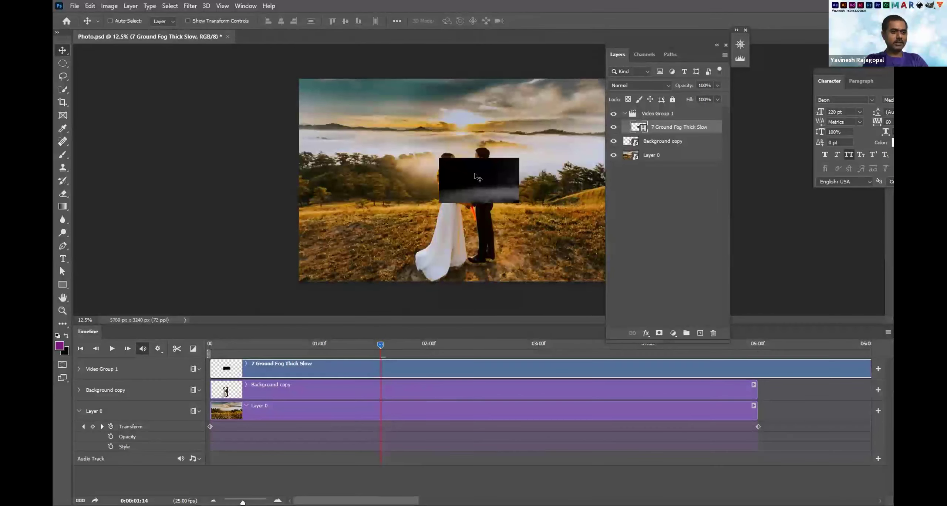
key(ctrl+t)
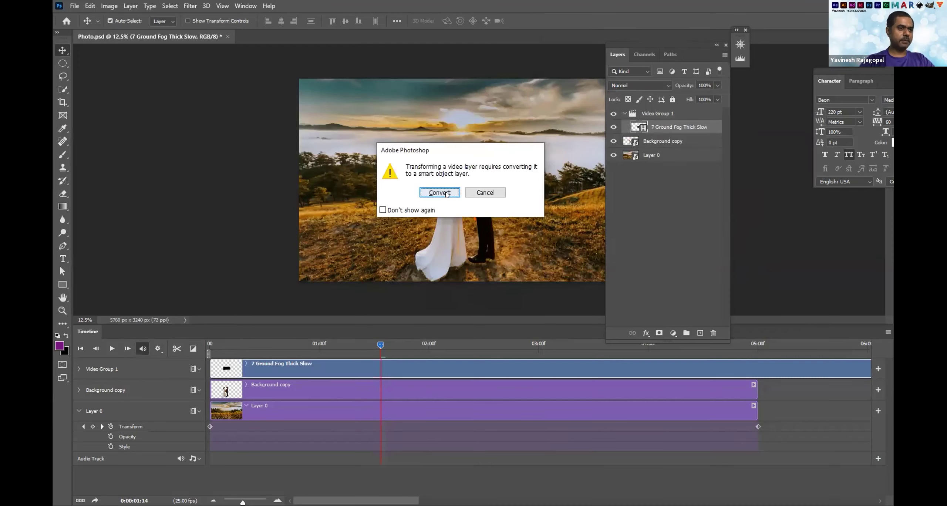
click(480, 194)
key(ctrl+t)
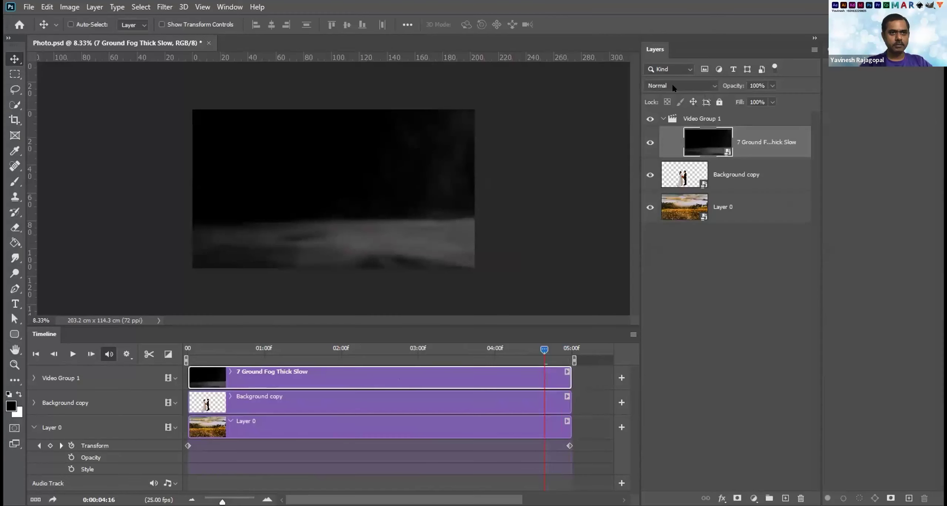
click(668, 86)
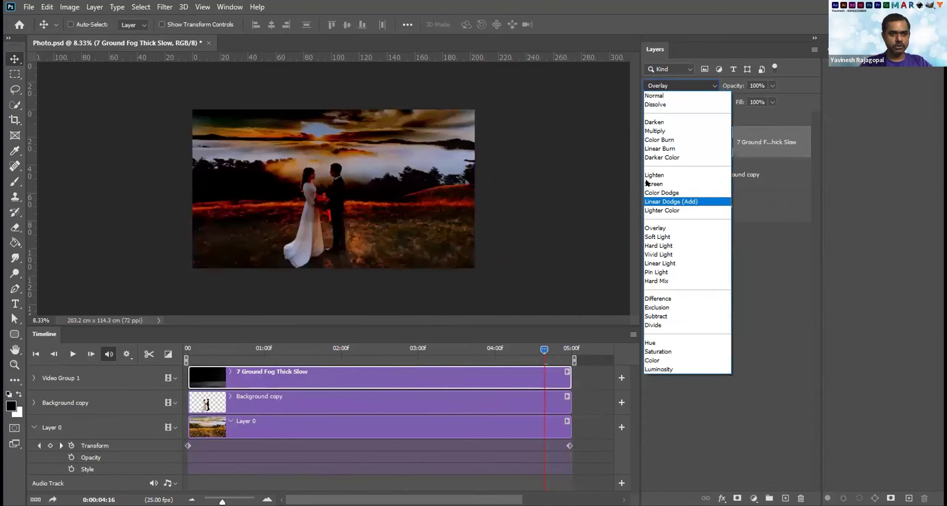
Change the 7 Ground Fog Thick Slow layer's blend mode to Screen.
click(657, 181)
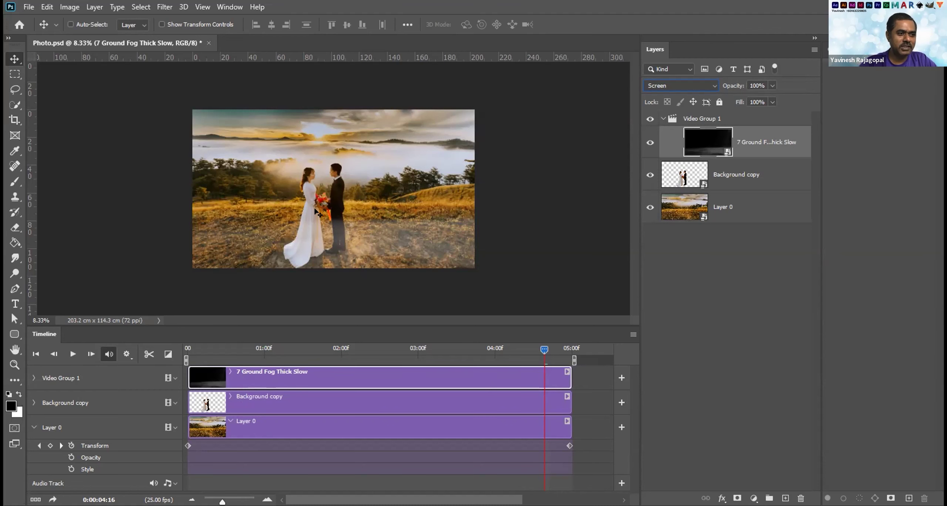
scroll(292, 186, up, 3)
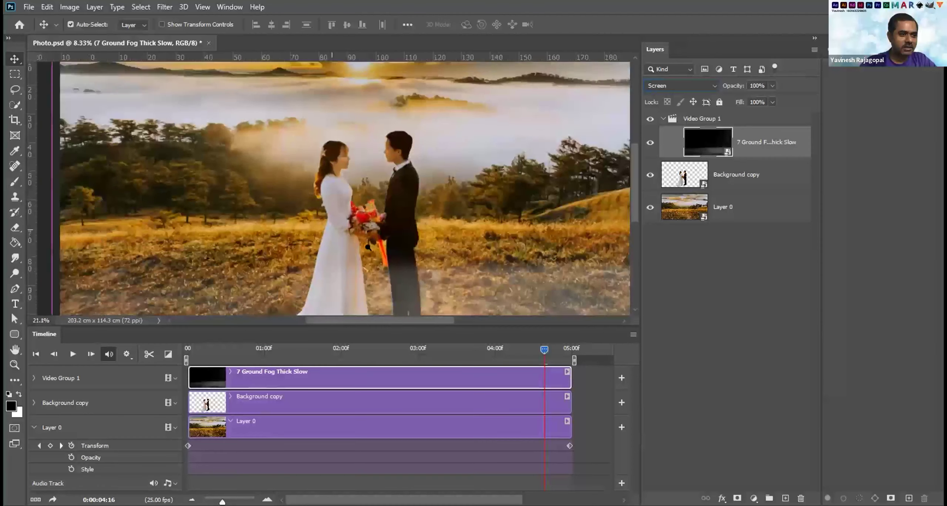
scroll(264, 127, up, 6)
drag(318, 140, 233, 119)
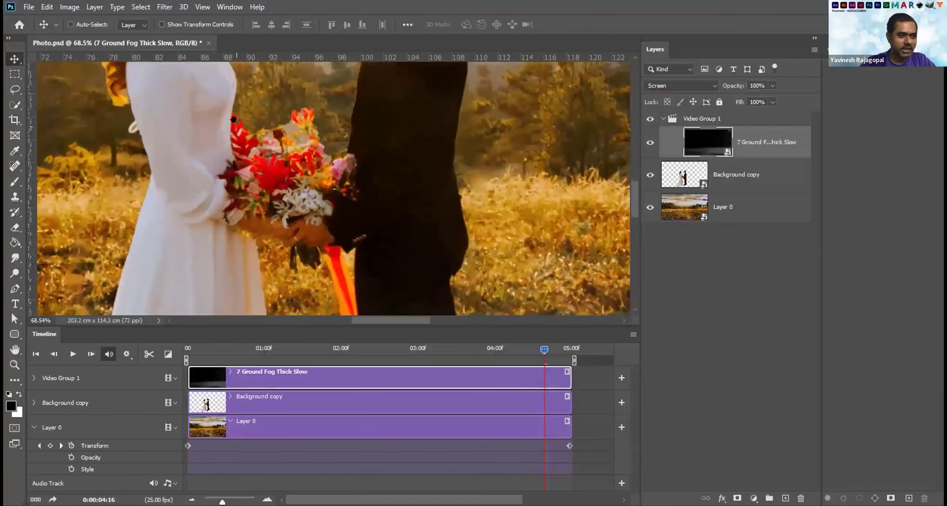
drag(267, 240, 263, 184)
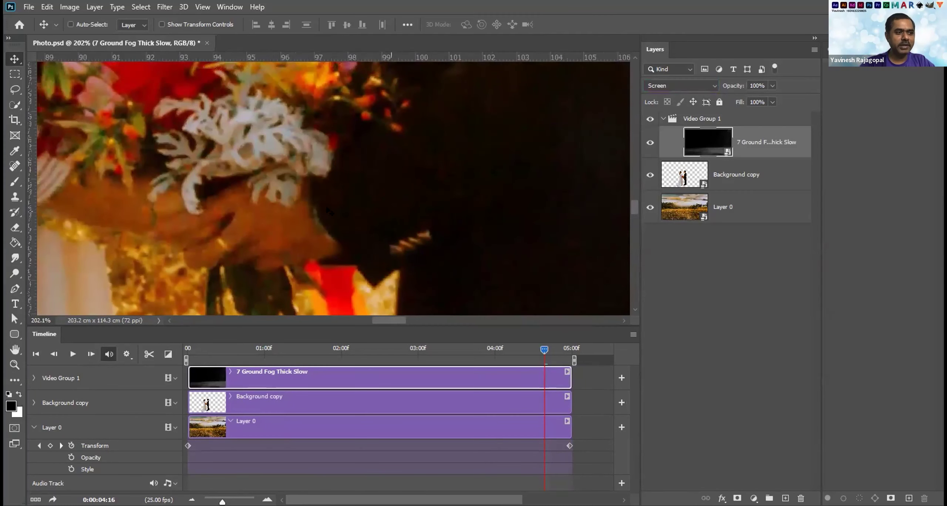
key(ctrl+0)
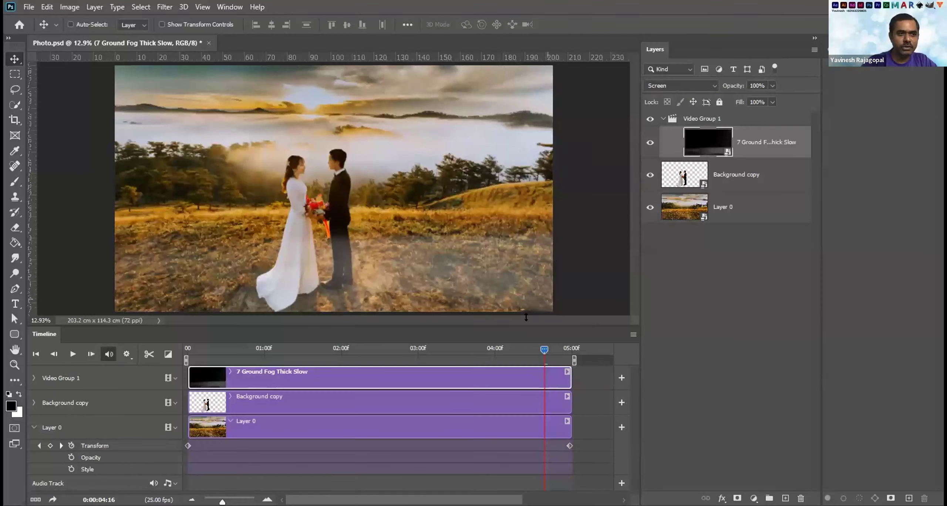
drag(341, 260, 330, 157)
scroll(331, 157, down, 3)
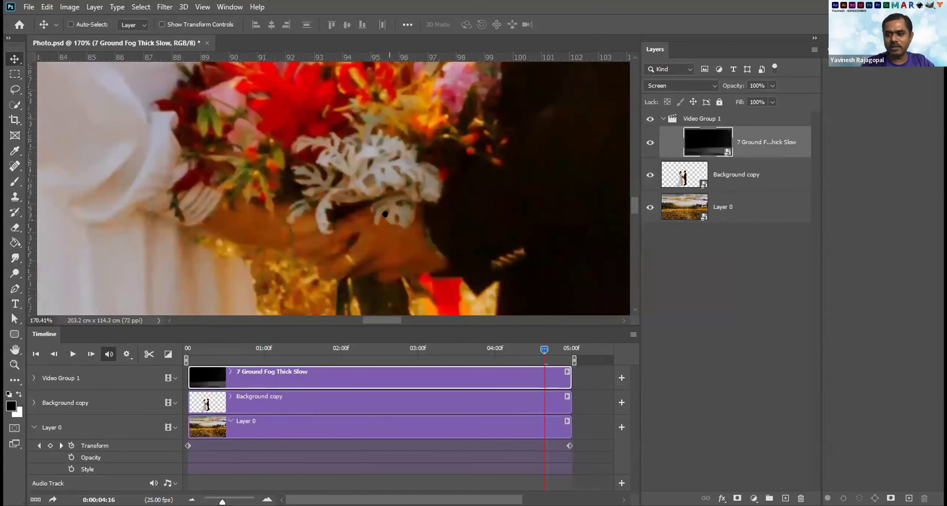
key(ctrl)
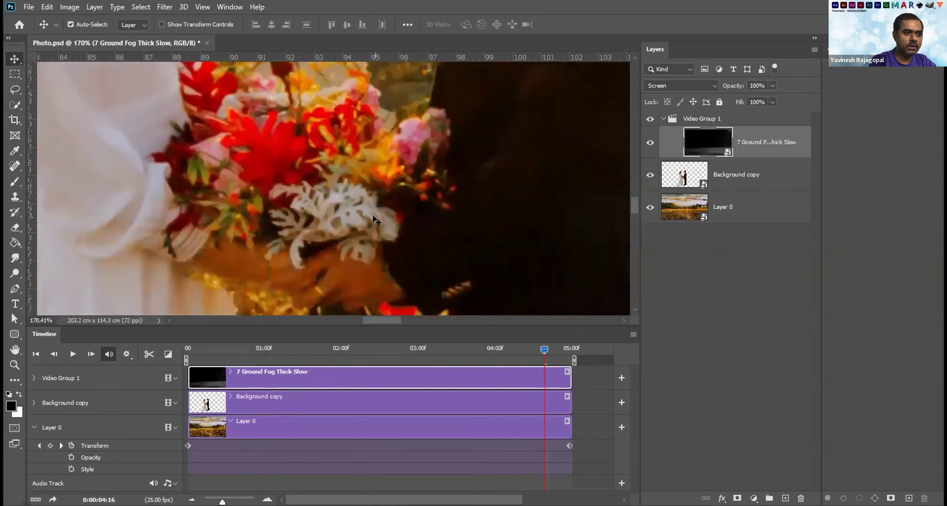
key(ctrl+0)
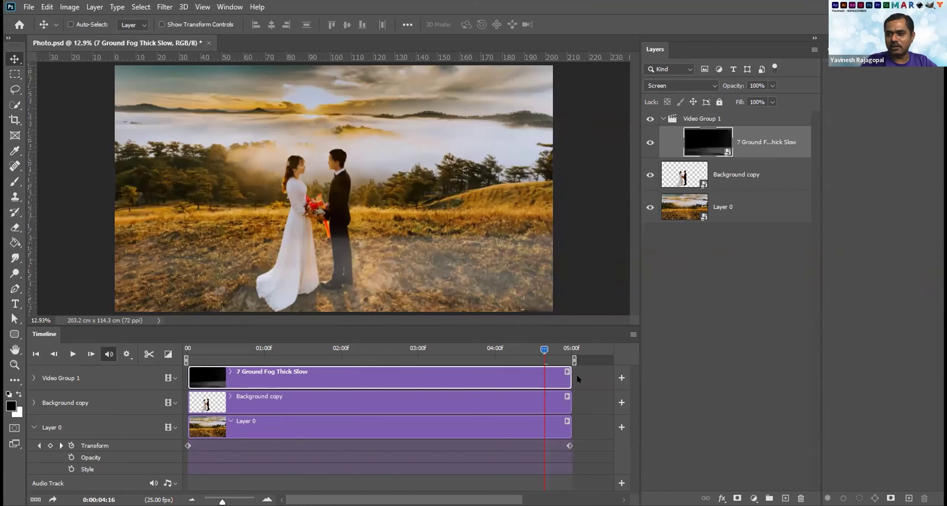
key(ctrl)
drag(289, 186, 496, 259)
drag(248, 74, 470, 186)
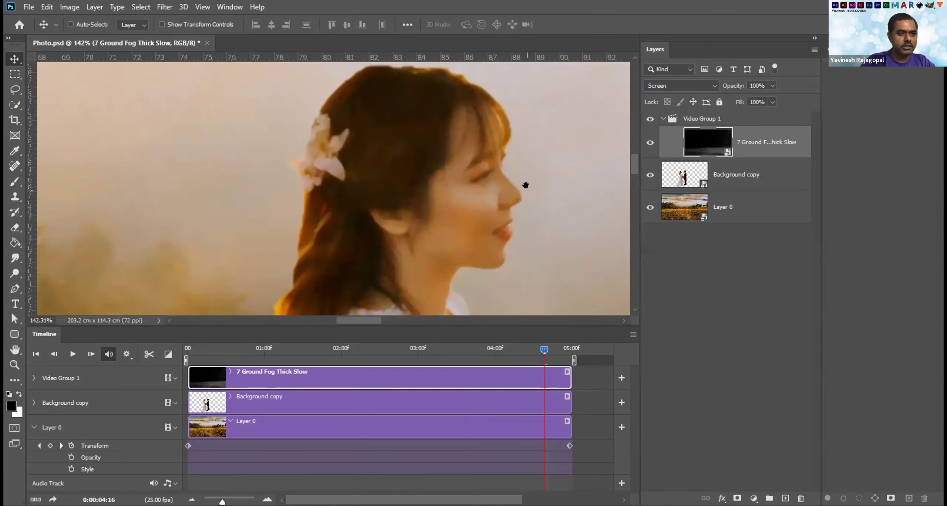
drag(546, 177, 81, 244)
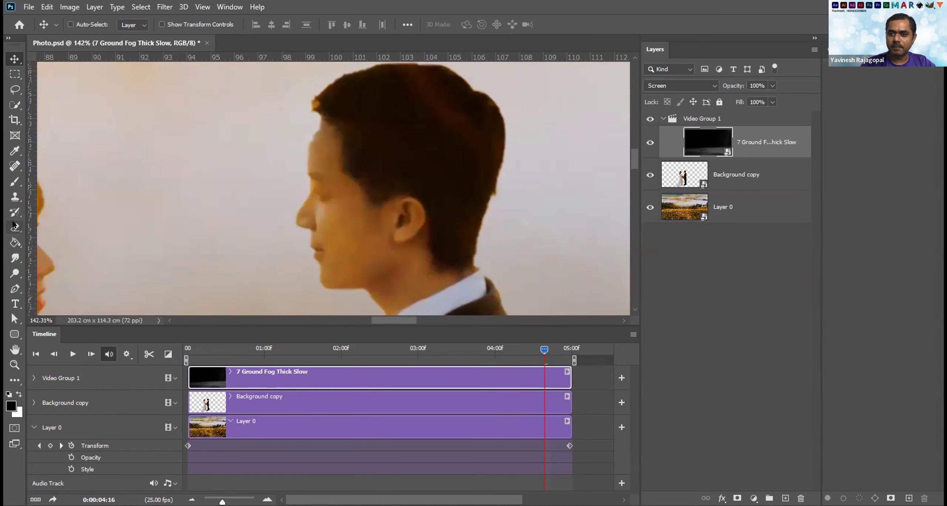
key(ctrl+0)
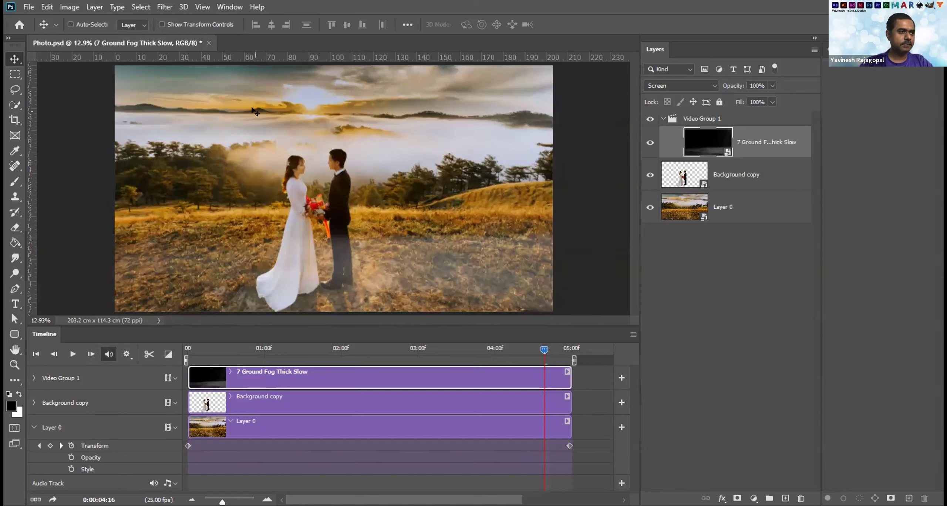
Bring up the File menu in Photo.psd to place an external file.
click(27, 7)
click(27, 7)
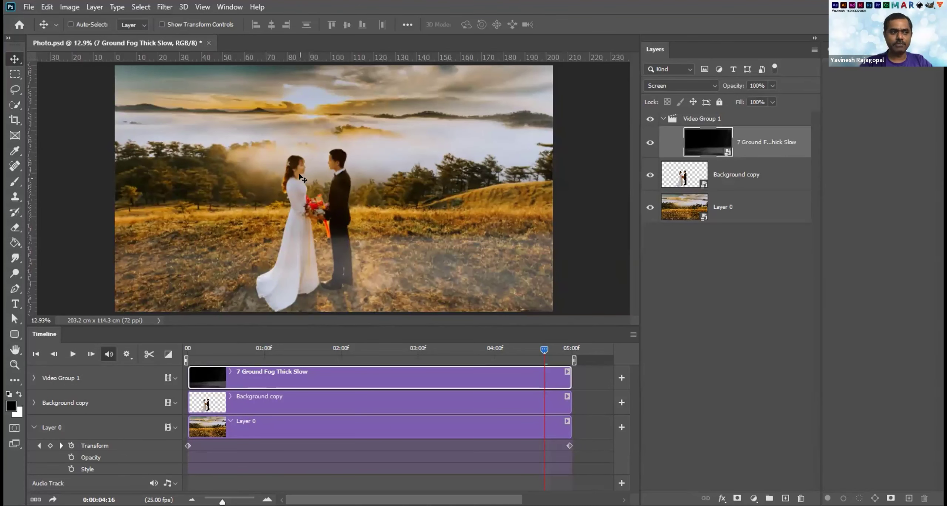
scroll(310, 186, down, 1)
scroll(311, 186, down, 1)
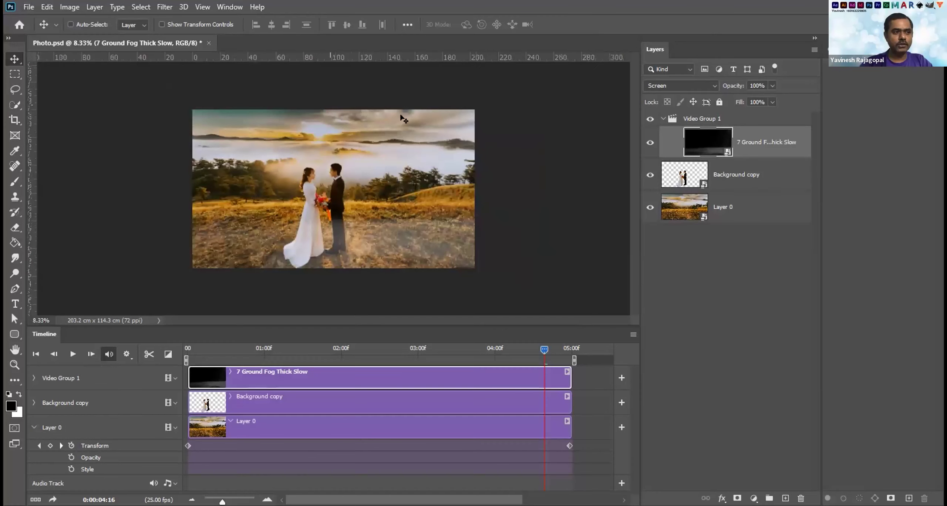
click(25, 6)
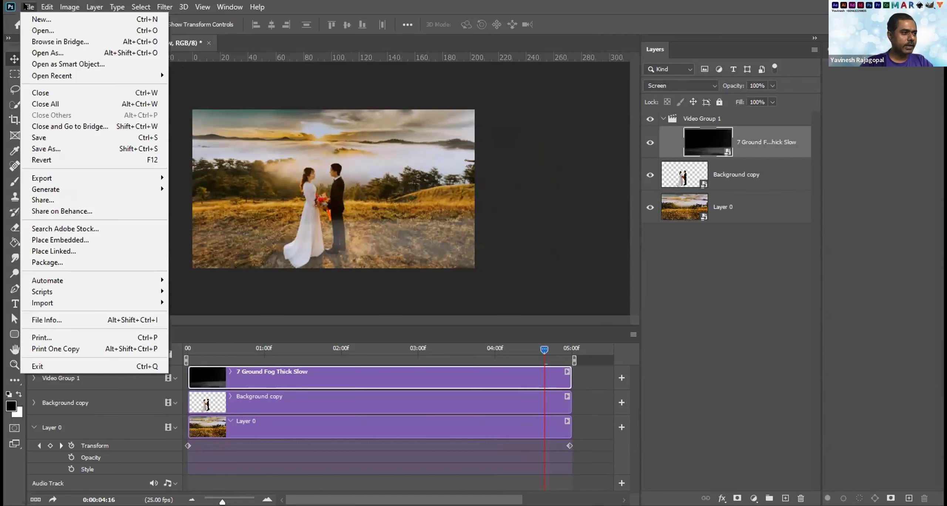
Place 36.psd embedded into Video Group 1 and scale it up to about 558%.
click(54, 241)
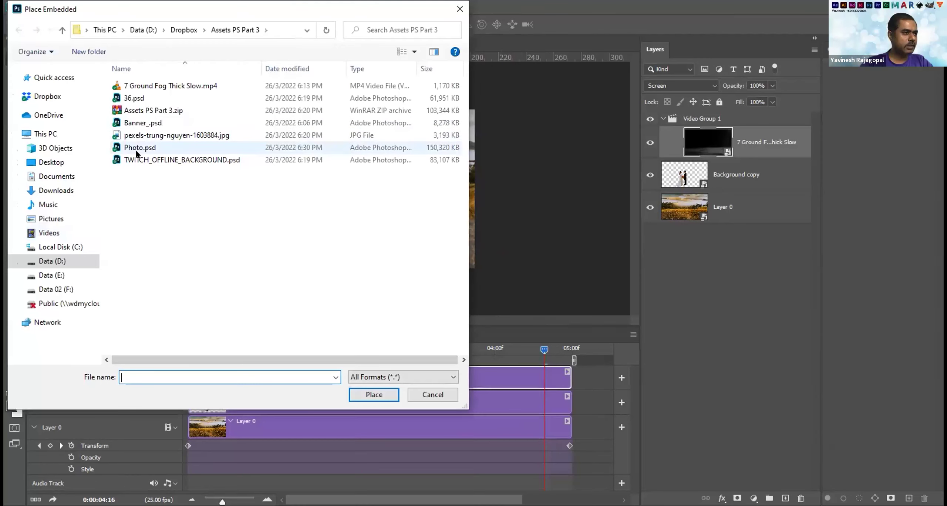
click(129, 98)
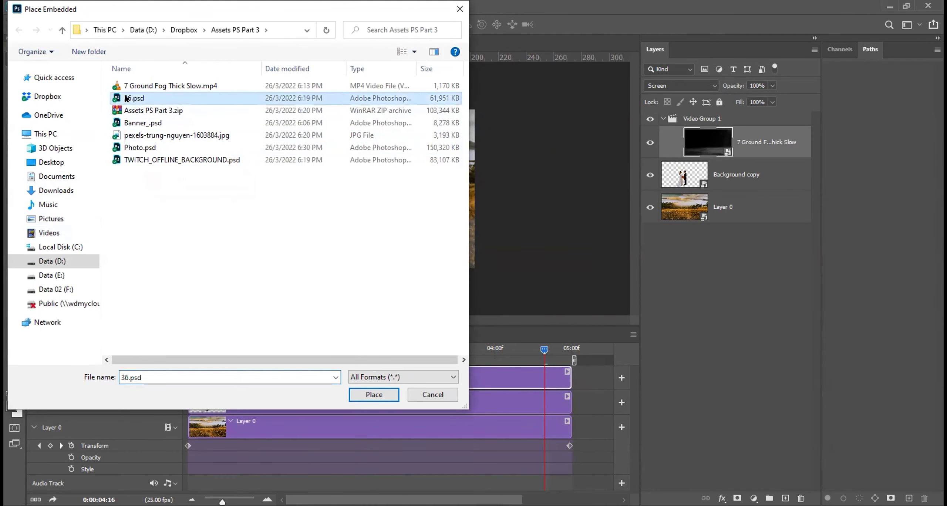
click(380, 397)
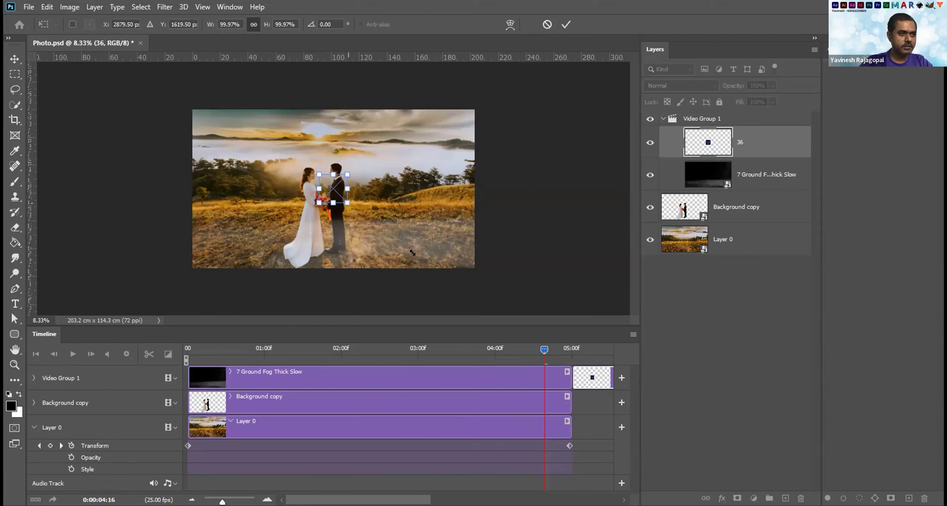
drag(420, 258, 420, 259)
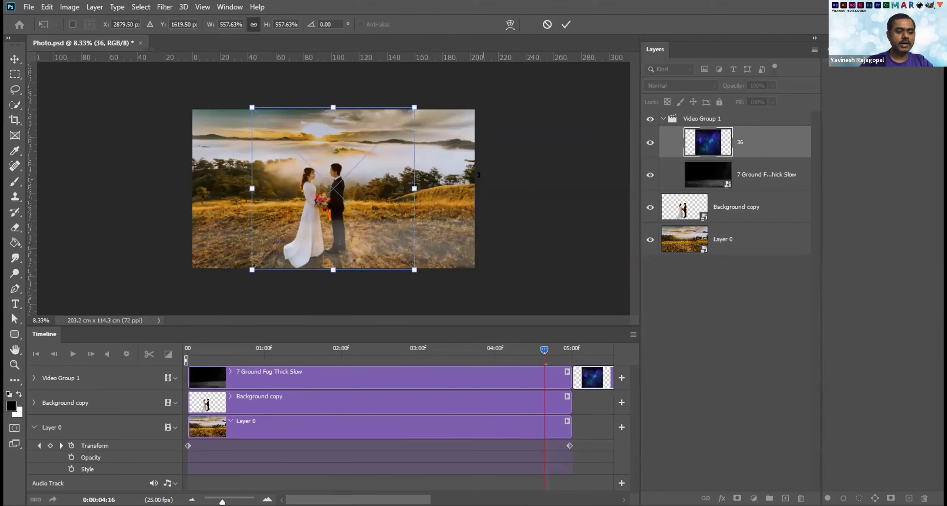
key(Return)
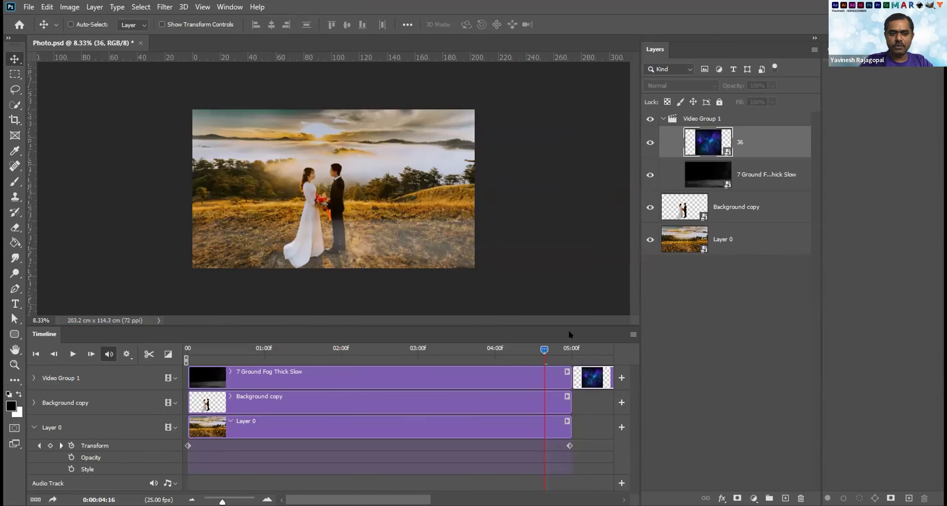
Enlarge the Timeline panel upward, shrinking the canvas area above it.
drag(544, 325, 544, 243)
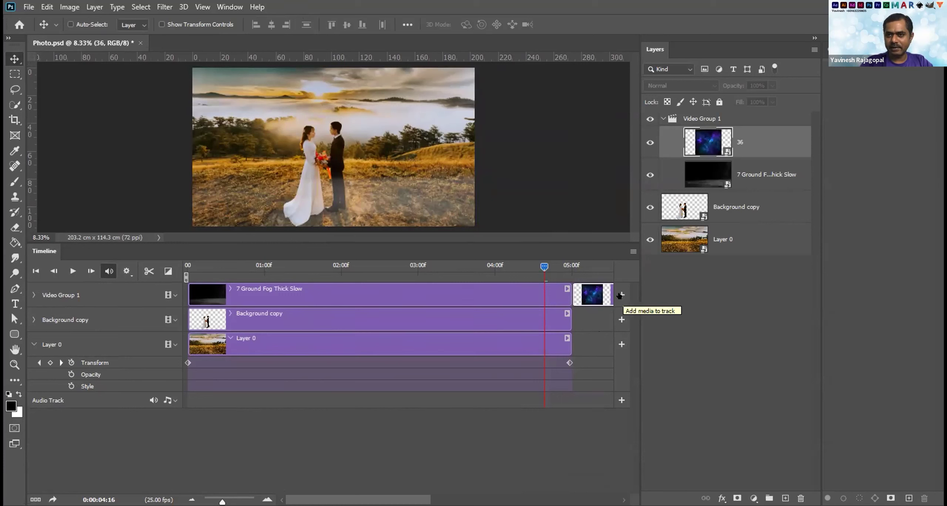
click(174, 296)
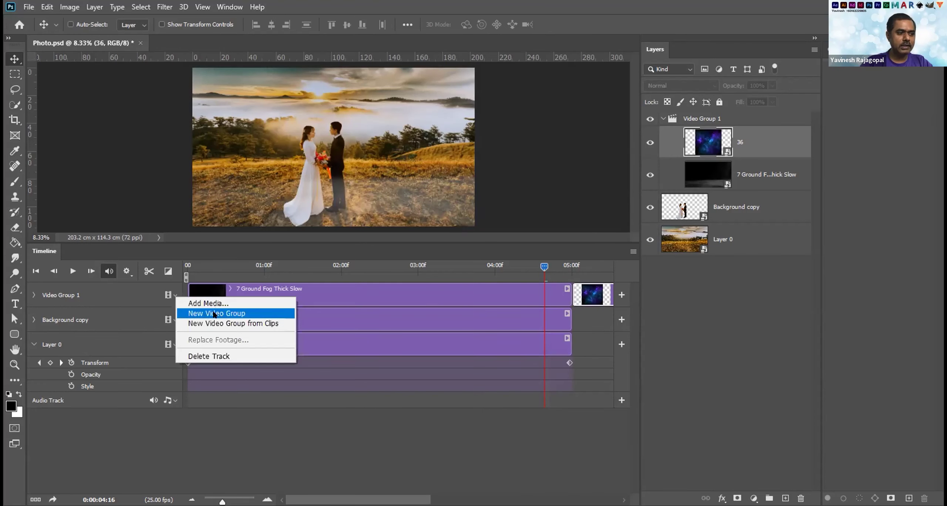
click(621, 295)
click(620, 295)
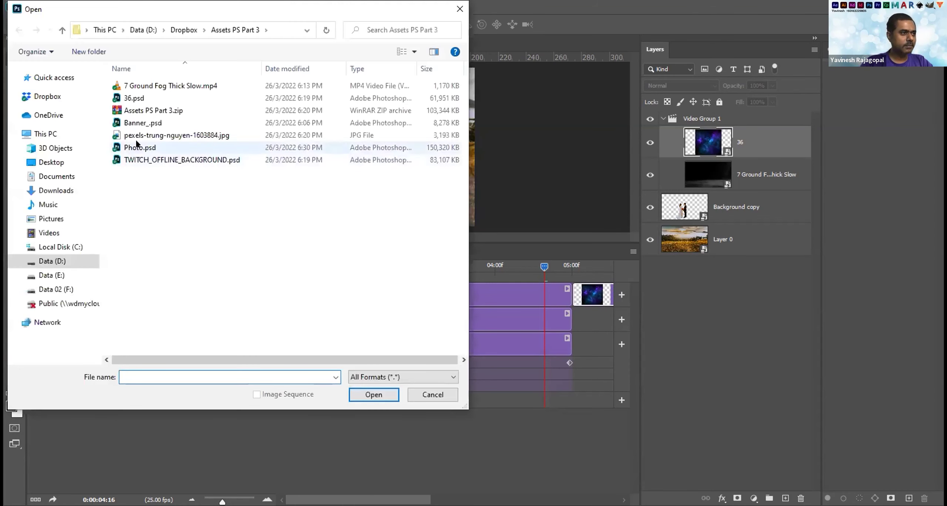
click(134, 98)
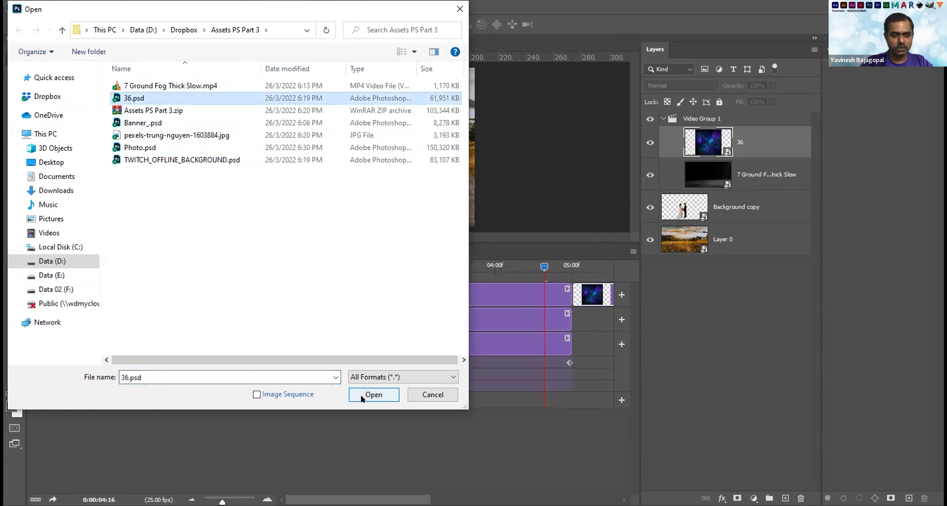
click(433, 395)
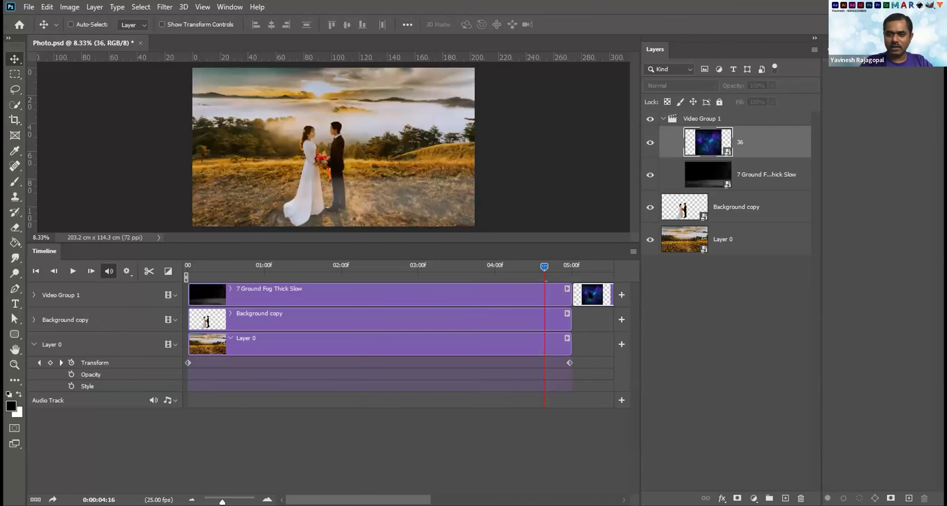
Move clip 36 into a new Video Group 2, then delete that group along with the clip.
click(173, 296)
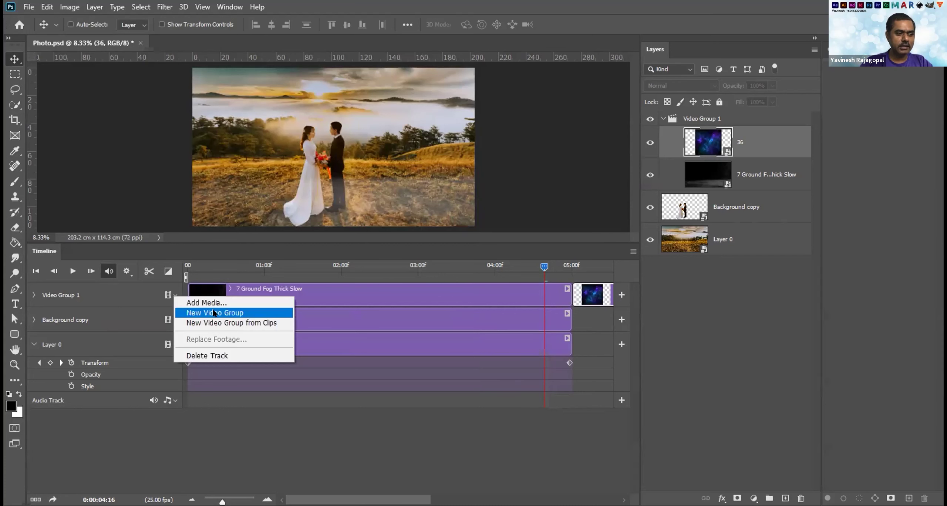
click(214, 313)
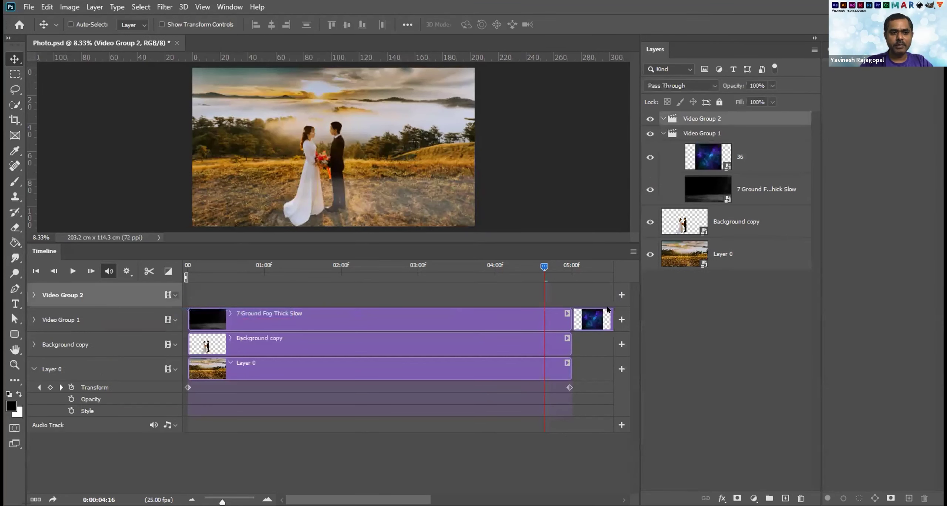
click(591, 323)
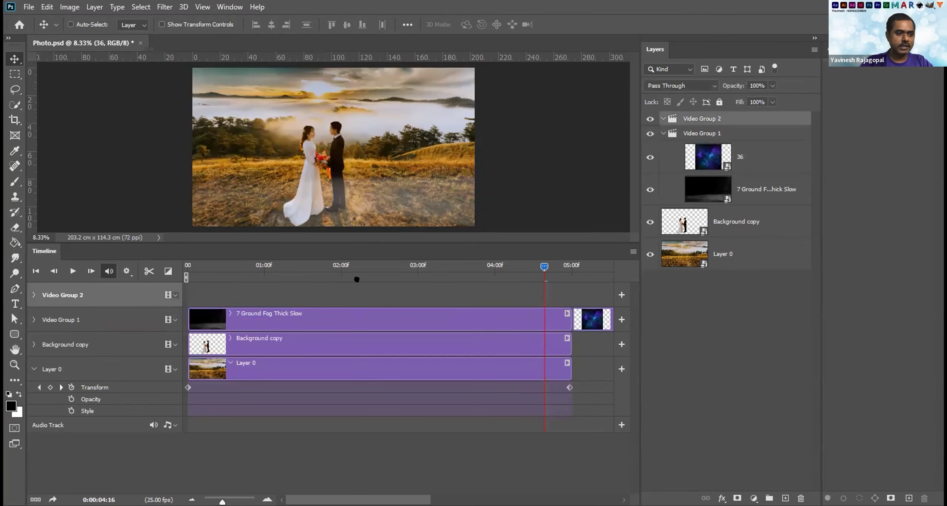
drag(198, 289, 202, 290)
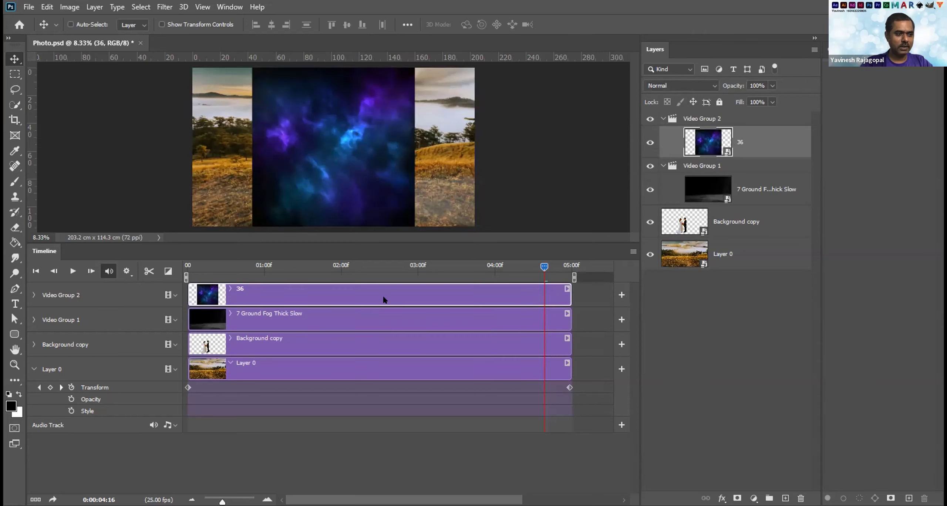
click(173, 294)
click(219, 355)
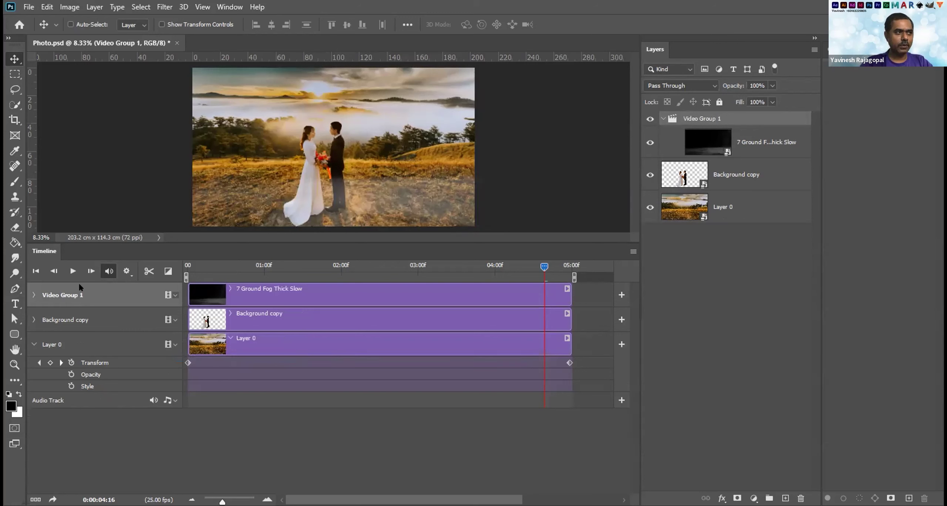
Create an empty Video Group 2 above Video Group 1 and select it.
click(28, 7)
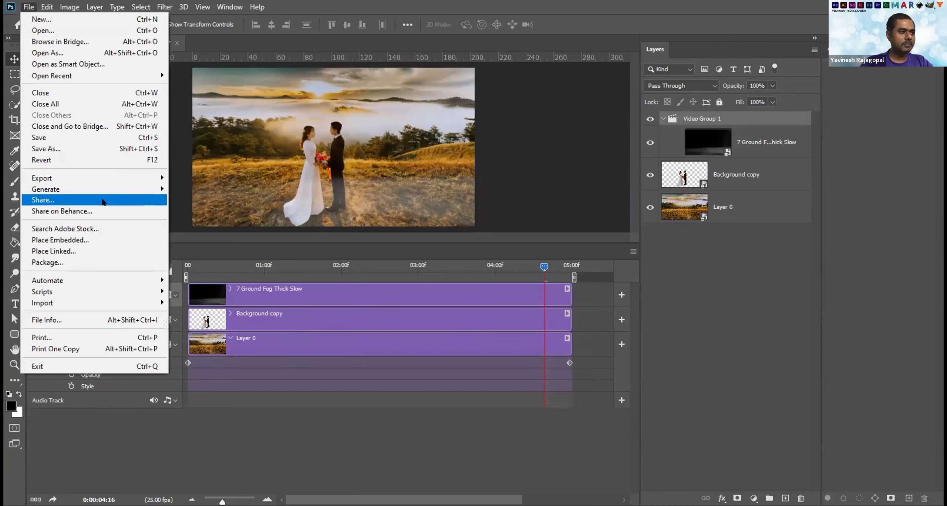
click(62, 240)
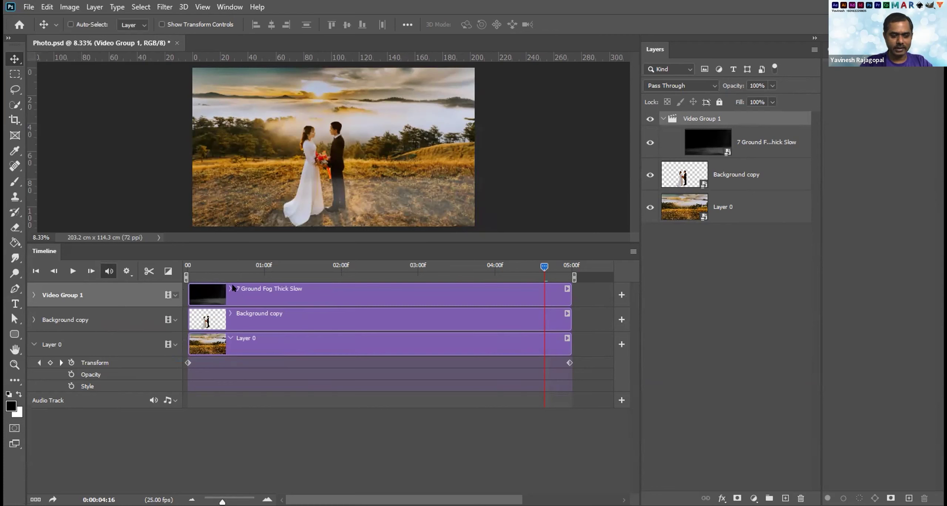
click(176, 295)
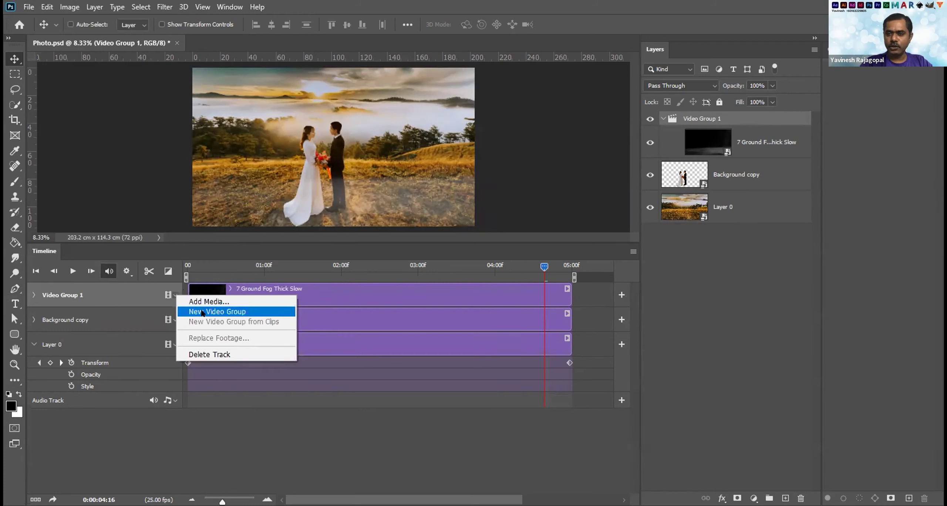
click(203, 312)
click(248, 295)
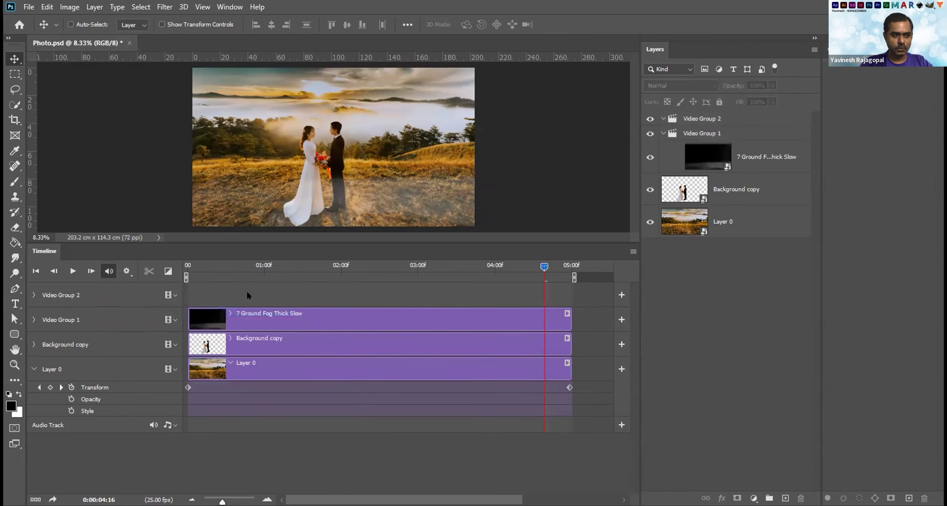
click(98, 296)
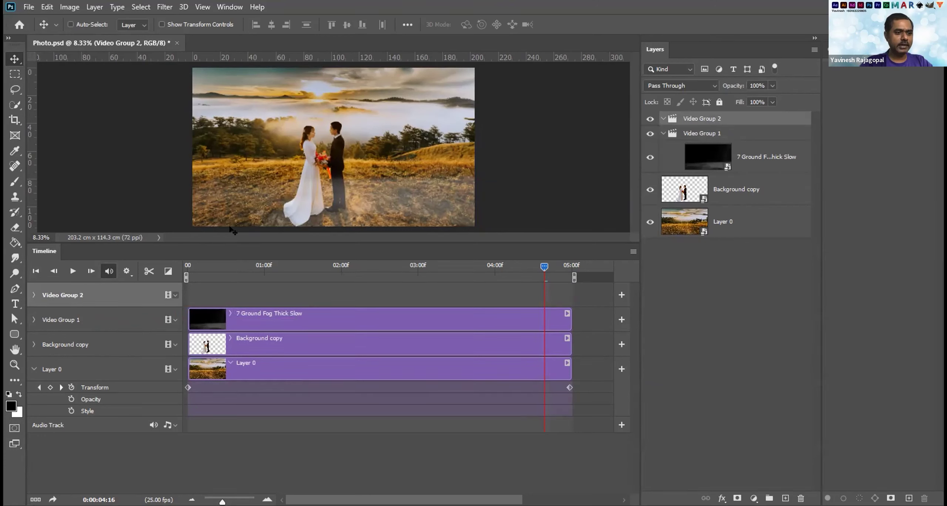
click(25, 7)
Place 36.psd again on the top track and drag its clip to start at 00.
click(61, 238)
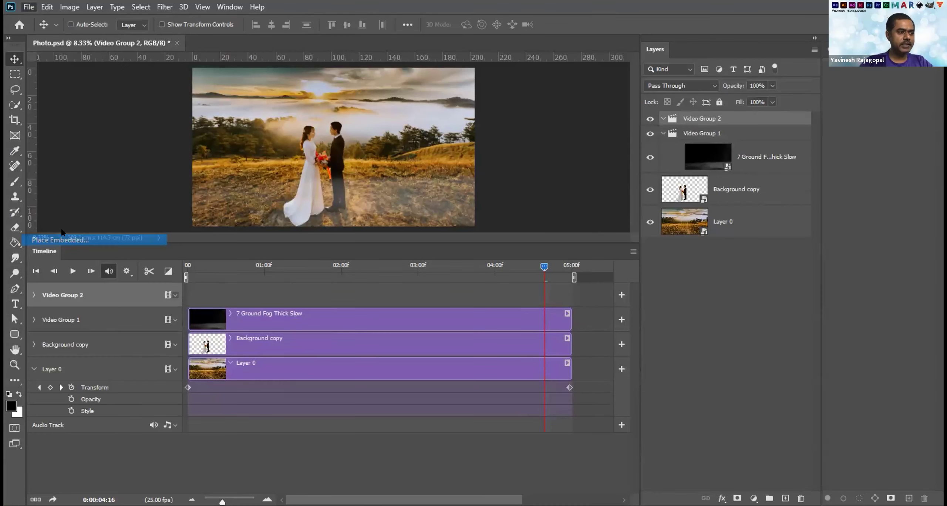
key(Escape)
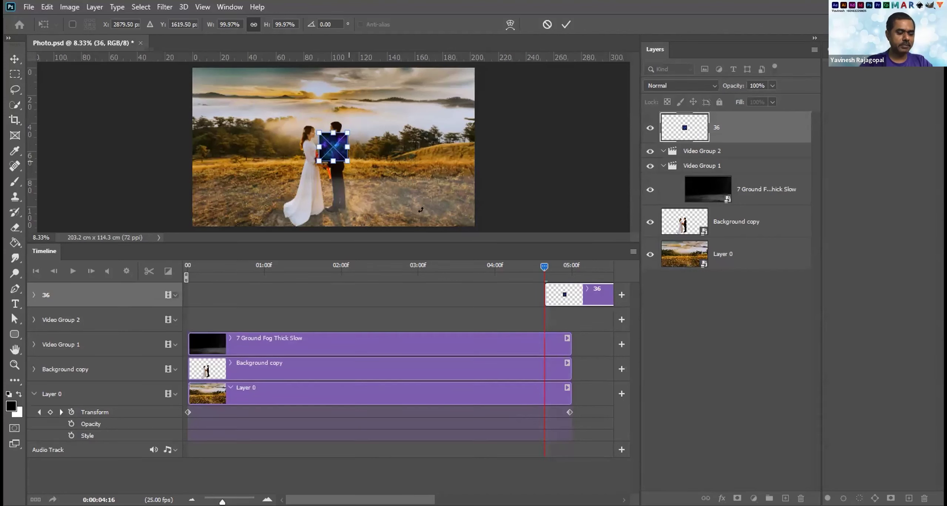
key(Return)
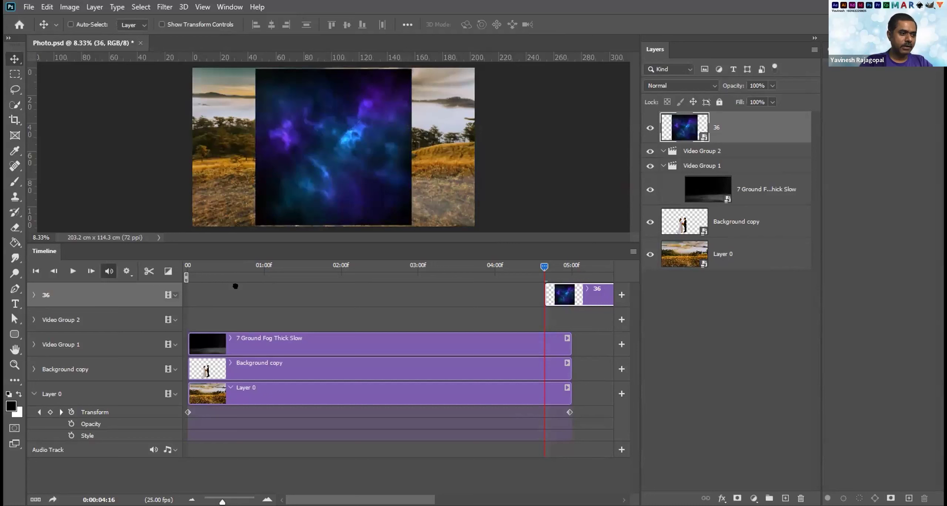
drag(235, 286, 235, 286)
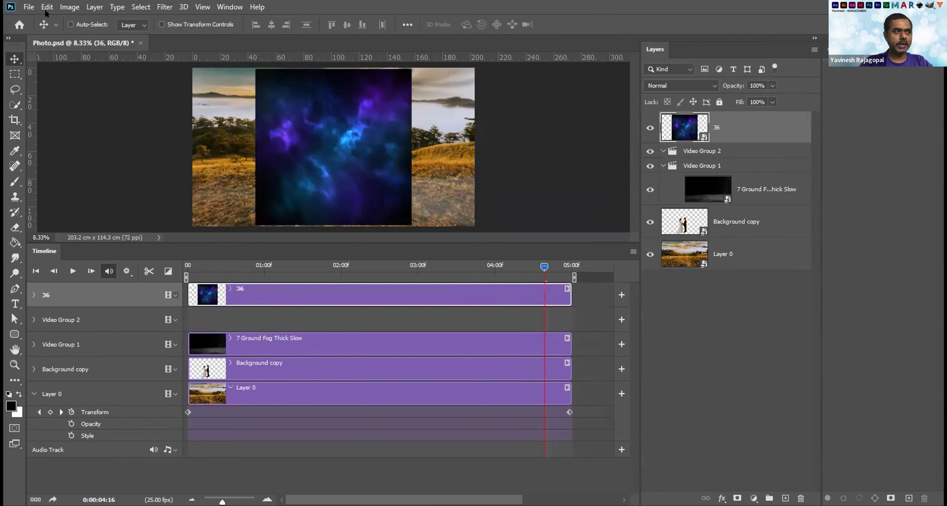
click(25, 6)
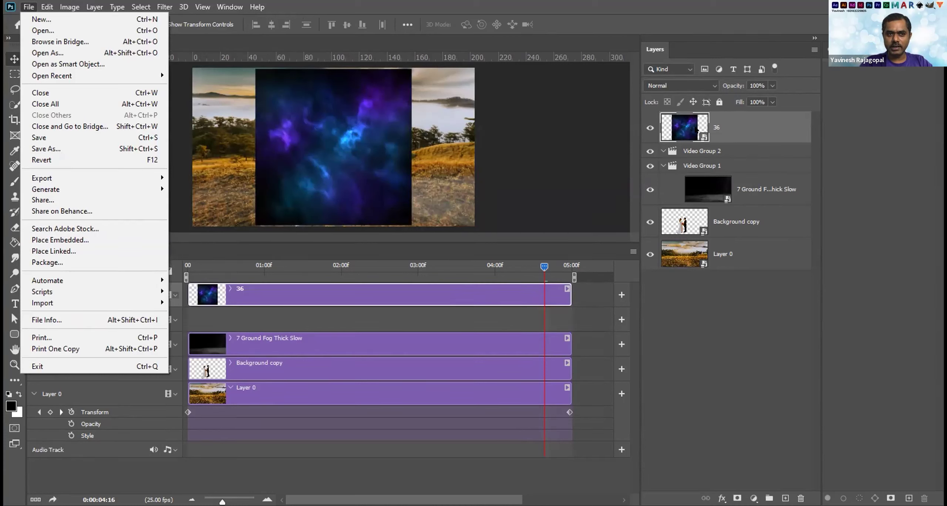
Open layer 36's smart object, return to Photo.psd, and delete the 36 track.
click(703, 138)
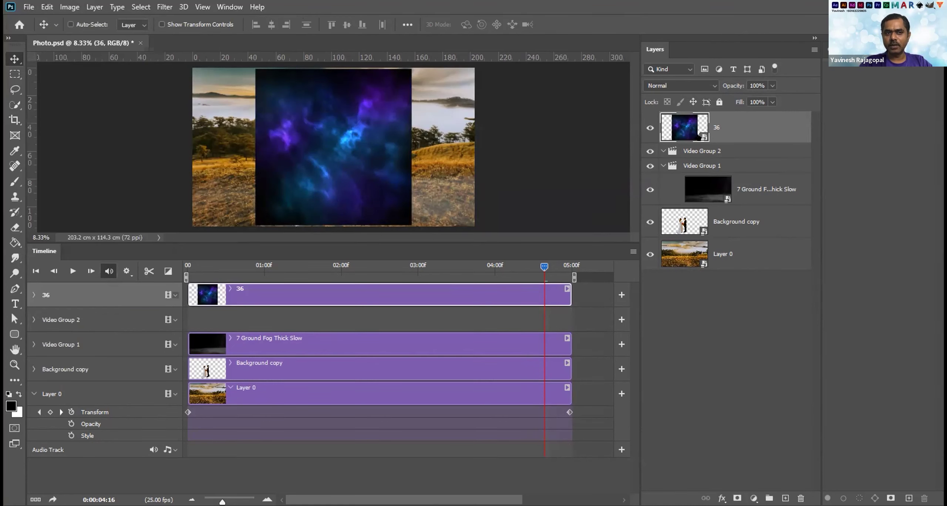
double_click(699, 137)
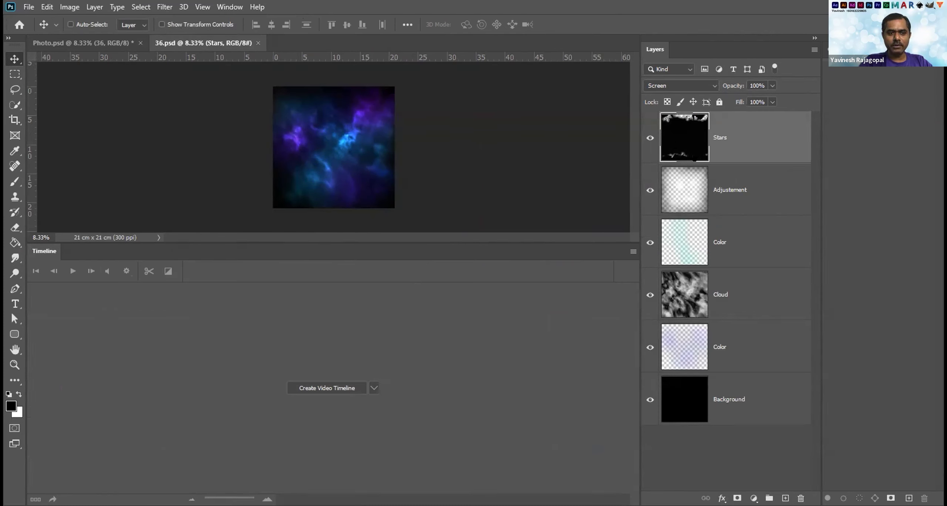
click(74, 43)
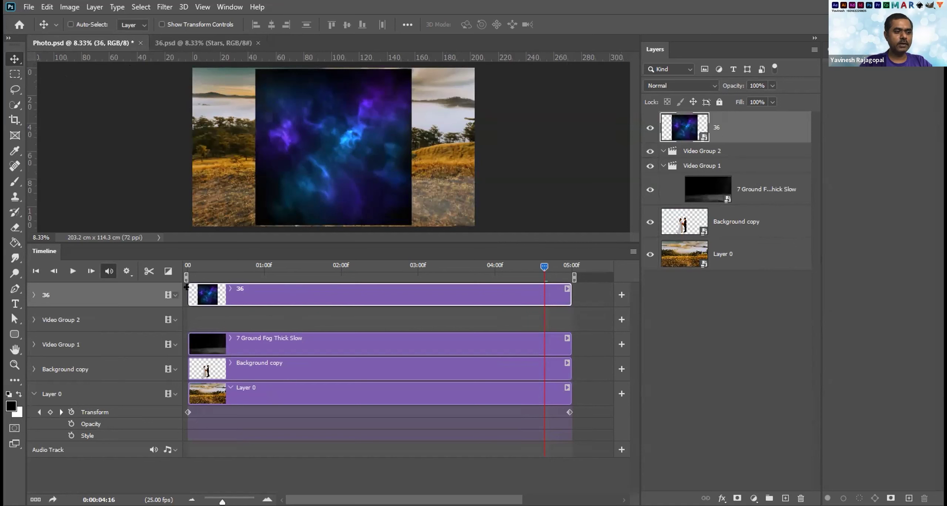
click(175, 295)
click(222, 382)
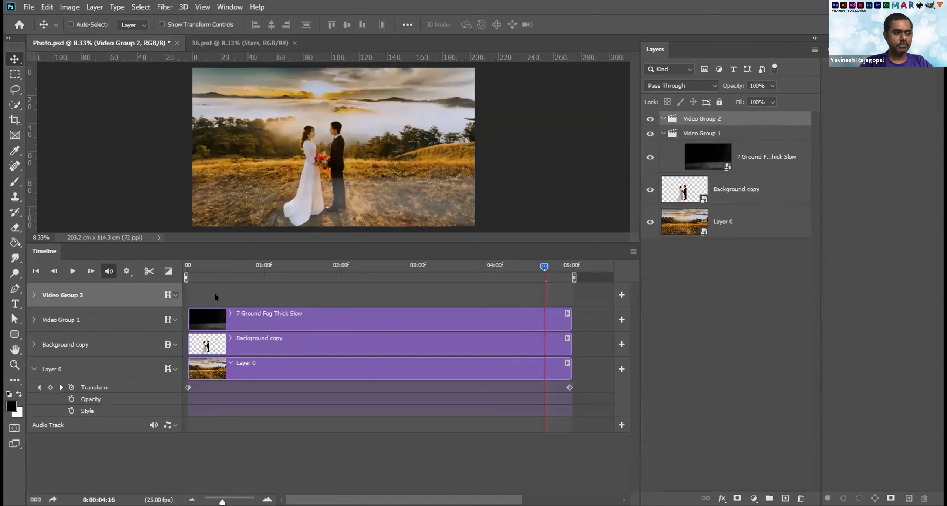
Return Photo.psd's playhead to frame 0 and close the 36.psd tab.
key(space)
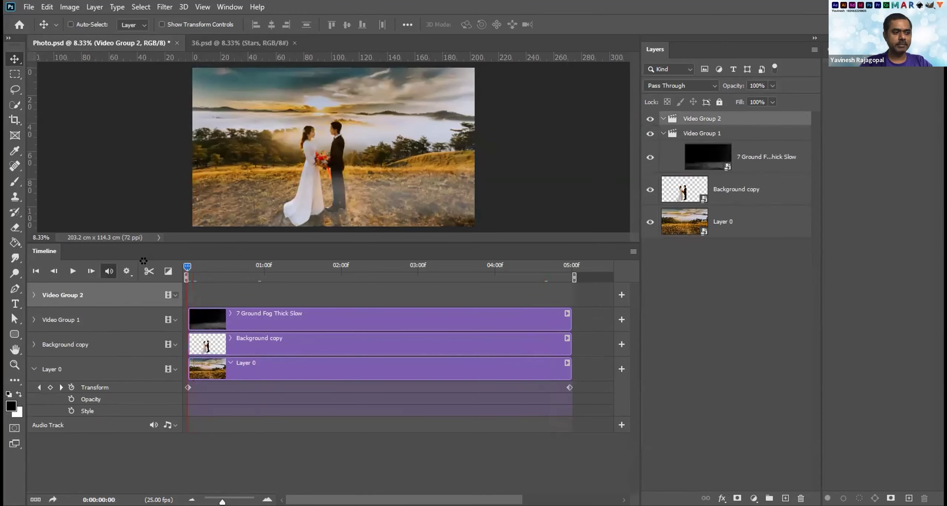
click(196, 44)
click(295, 43)
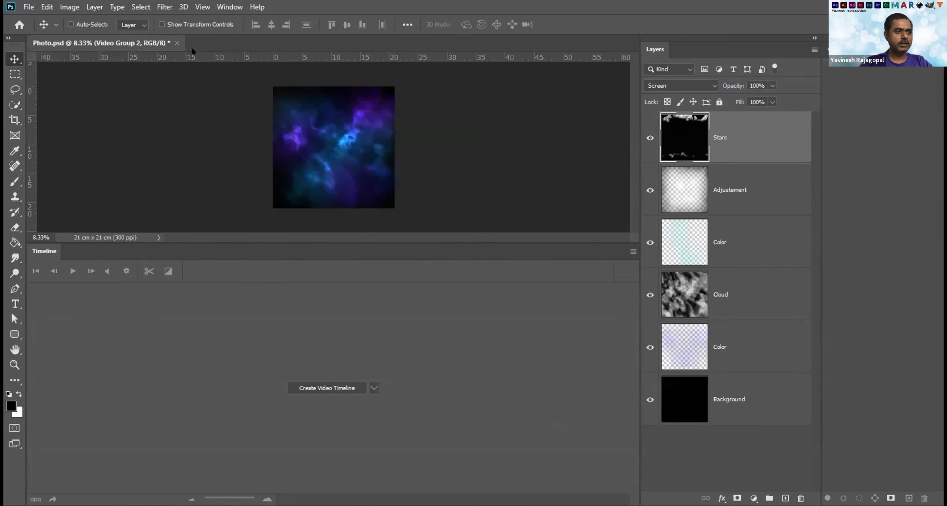
Reopen 36.psd from disk and select its Stars through Color layers above Background.
click(29, 6)
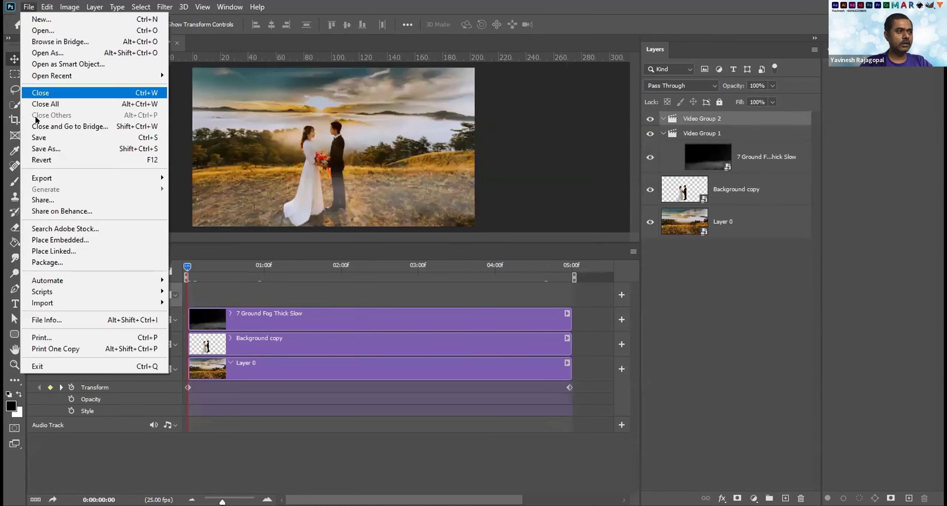
click(37, 31)
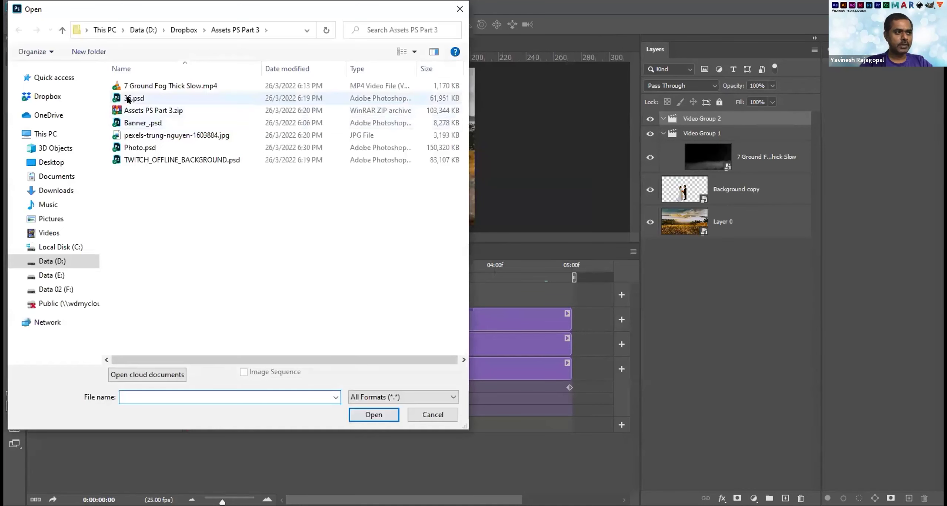
click(136, 99)
click(385, 415)
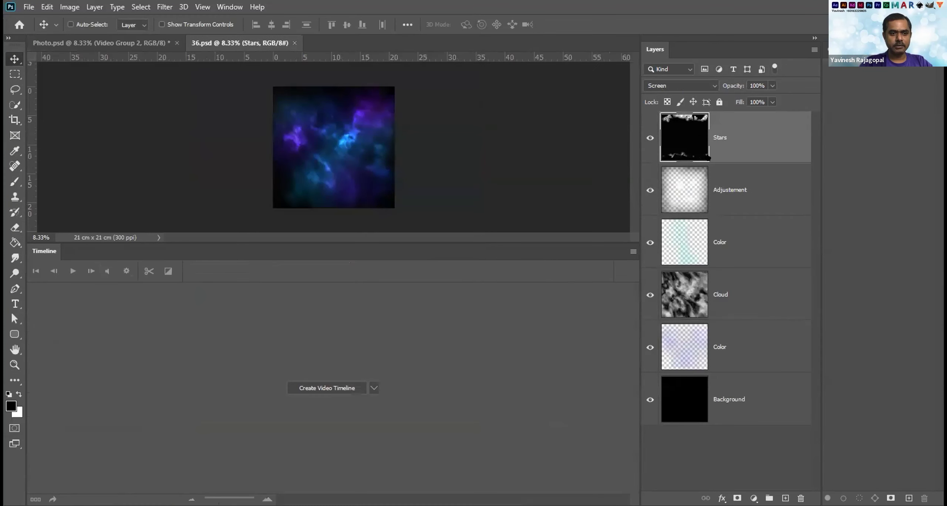
shift+click(751, 353)
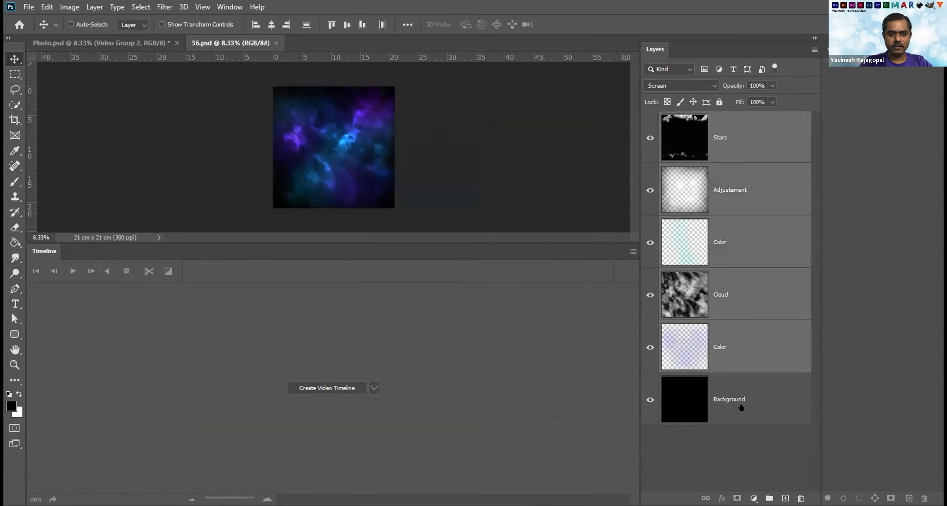
click(650, 401)
click(650, 400)
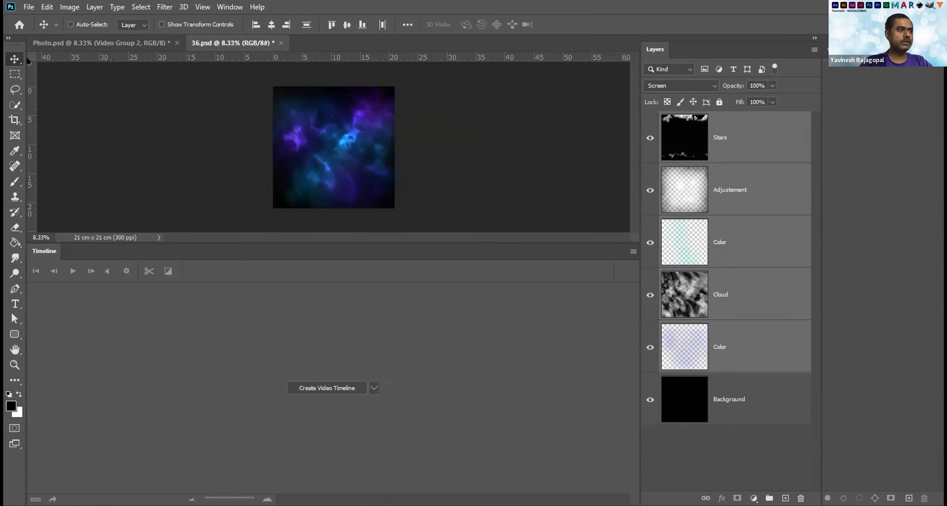
Copy the selected 36.psd star layers into Photo.psd as Video Group 2.
drag(326, 129, 326, 129)
drag(139, 44, 285, 138)
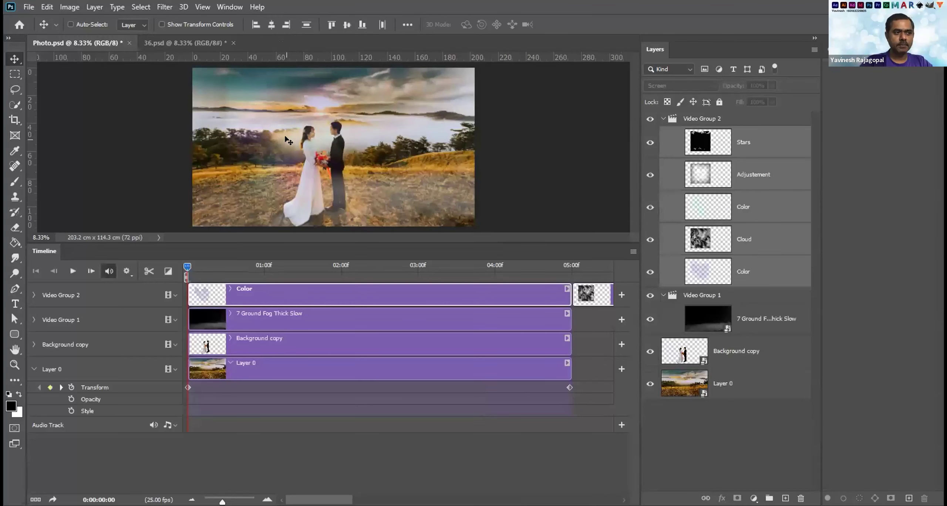
drag(327, 235, 327, 344)
Scale the star layers up to about 250% by 171% to cover the wedding photo.
key(ctrl)
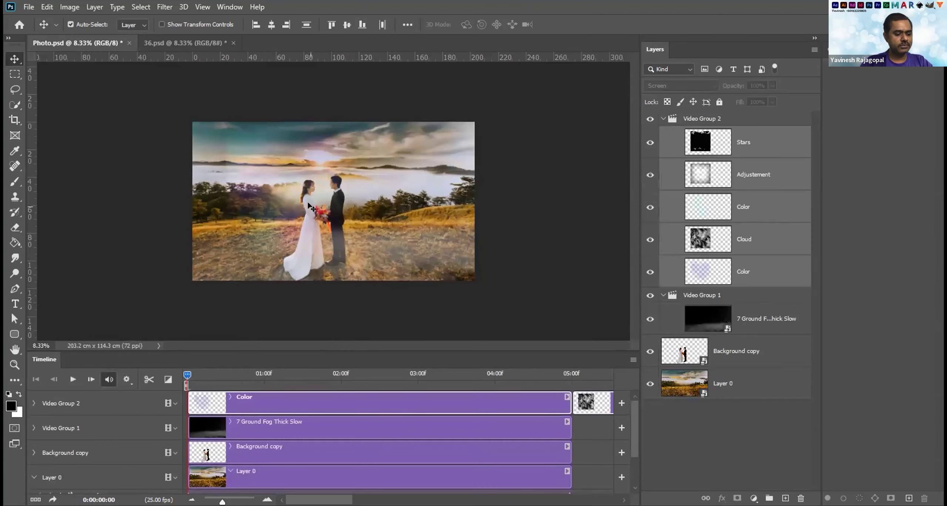
key(ctrl+t)
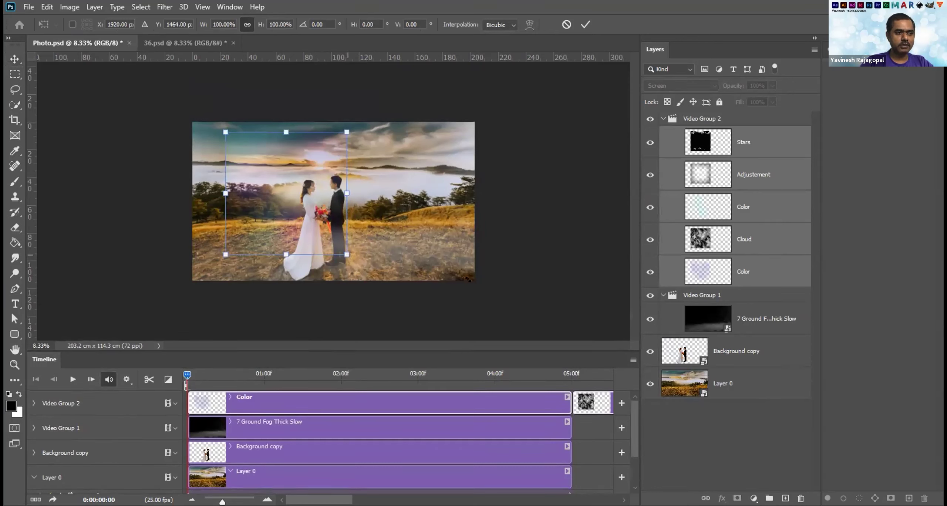
drag(414, 268, 486, 193)
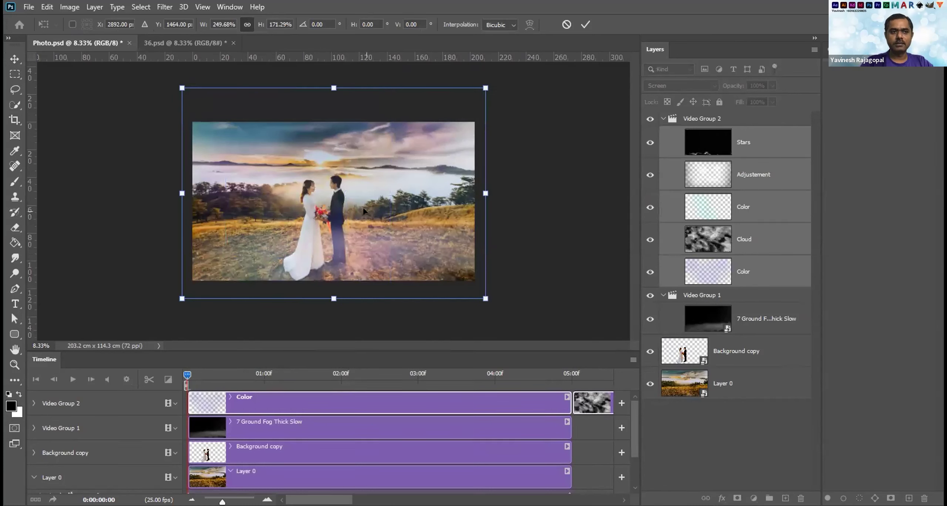
key(Return)
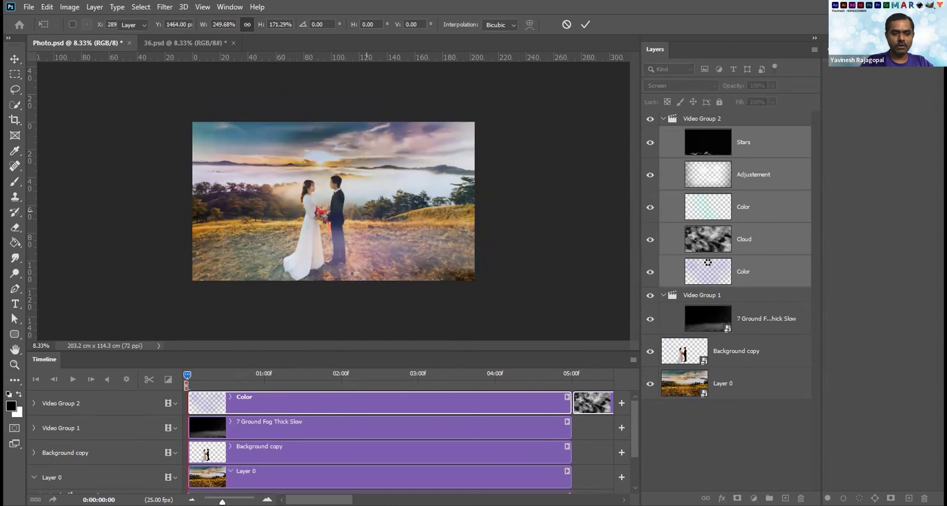
drag(327, 346, 311, 186)
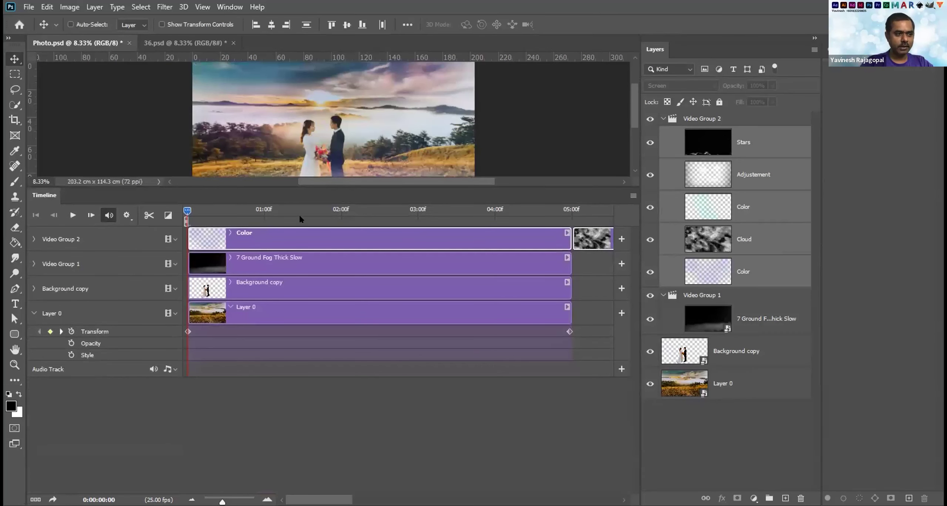
Zoom the timeline out and add Video Groups 3, 4 and 5.
click(191, 499)
click(192, 500)
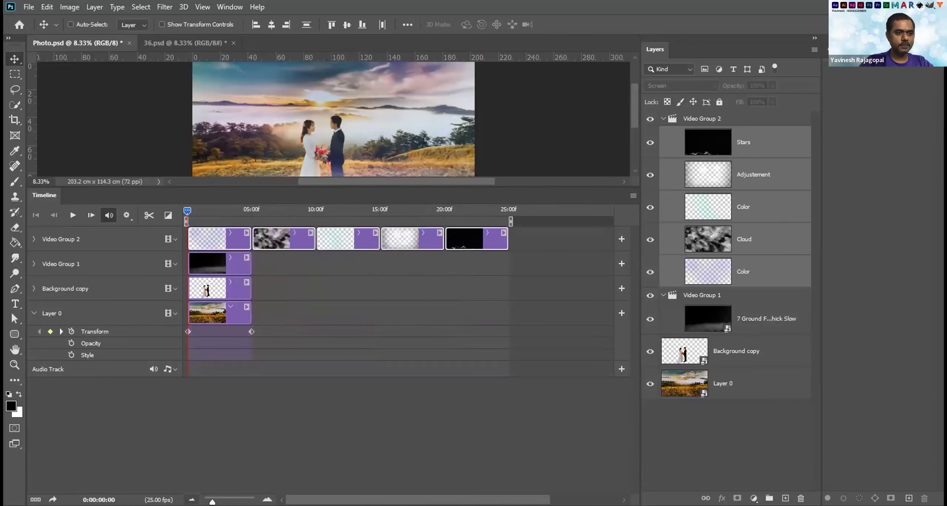
click(192, 500)
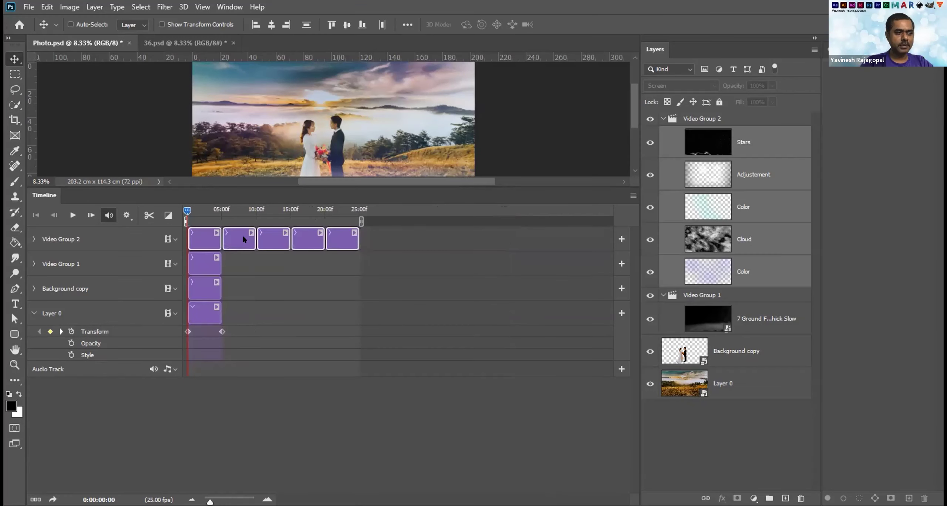
click(175, 239)
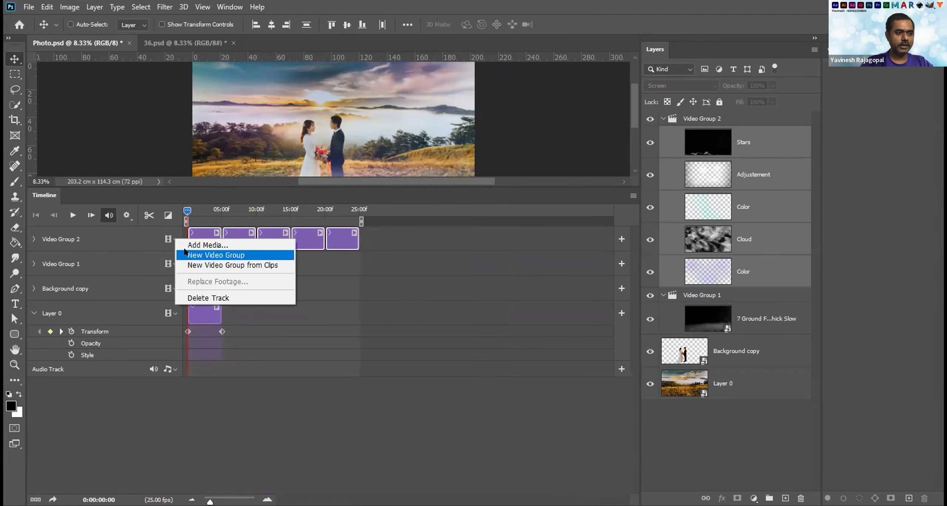
click(184, 254)
click(175, 239)
click(184, 253)
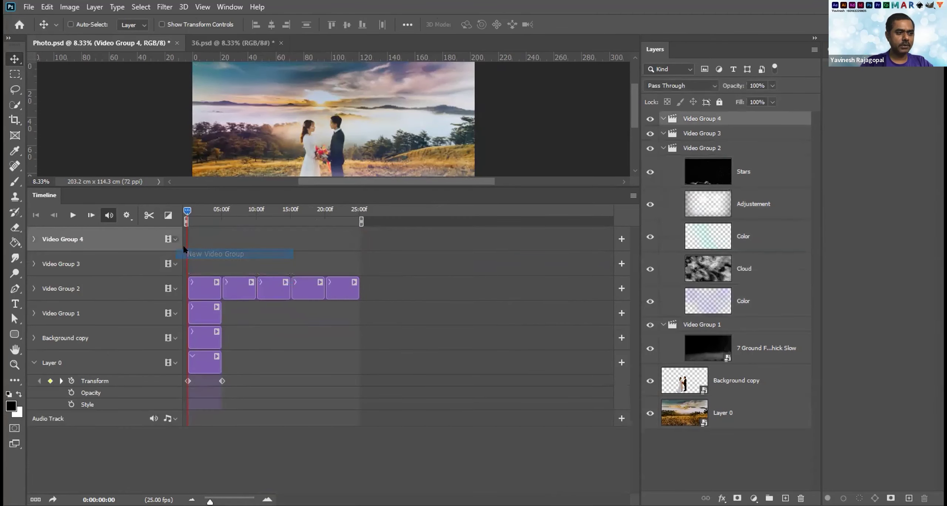
click(174, 239)
click(185, 253)
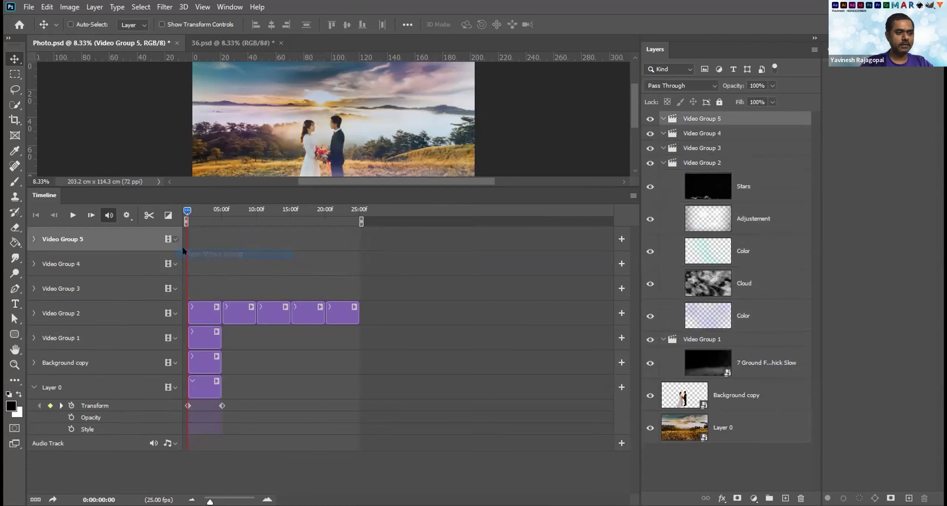
Move Cloud, Color and Adjustement into Groups 3–5, and Stars into new Video Group 6.
click(239, 314)
drag(235, 277, 254, 291)
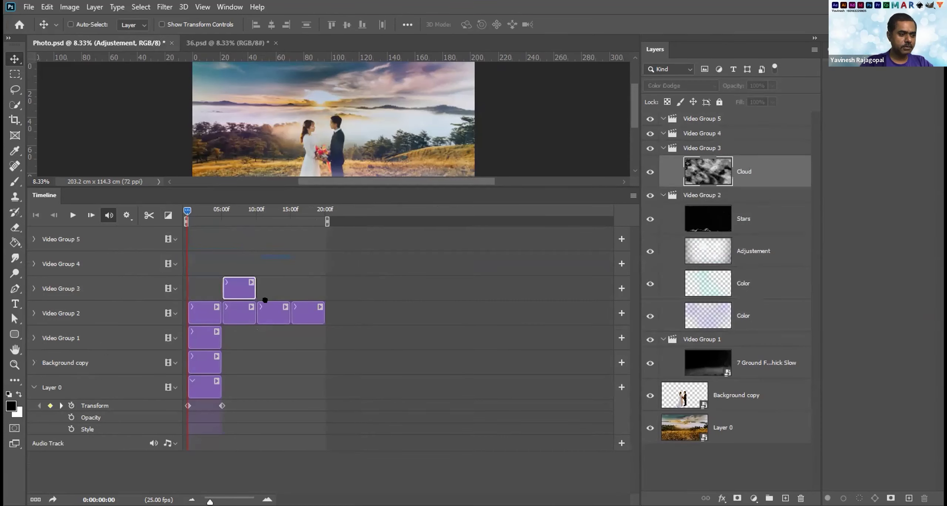
click(241, 314)
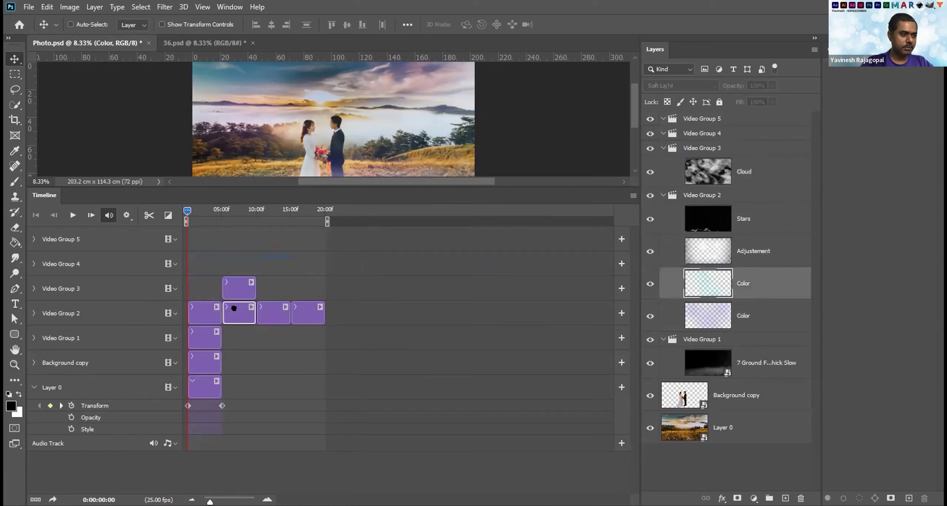
drag(234, 308, 237, 263)
click(242, 310)
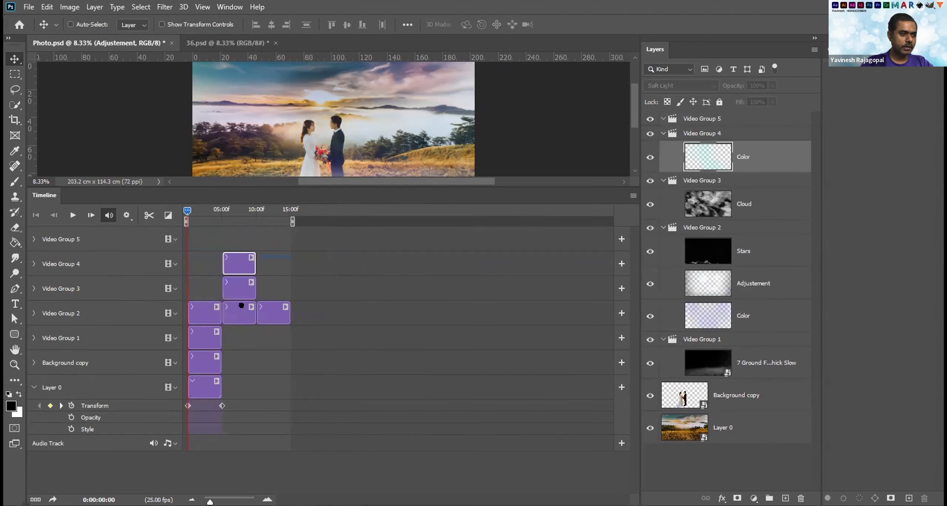
drag(241, 305, 240, 239)
click(174, 240)
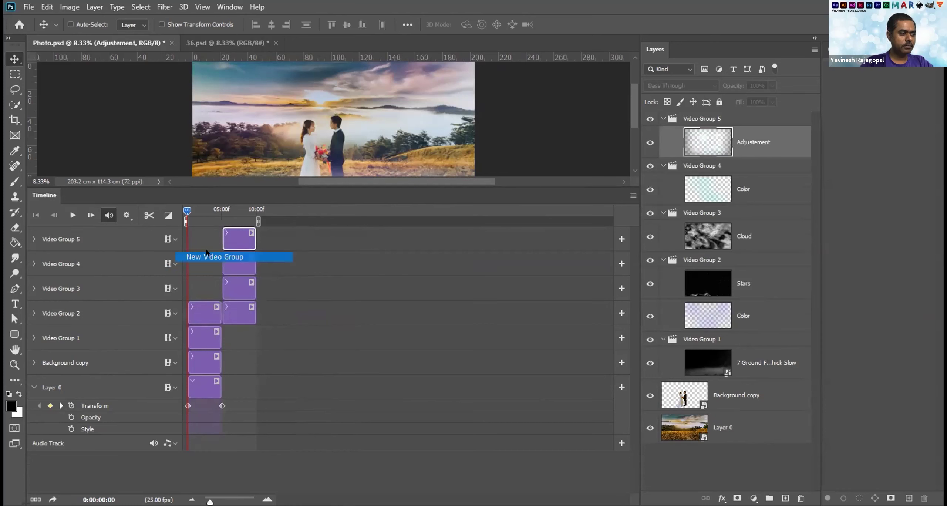
click(208, 256)
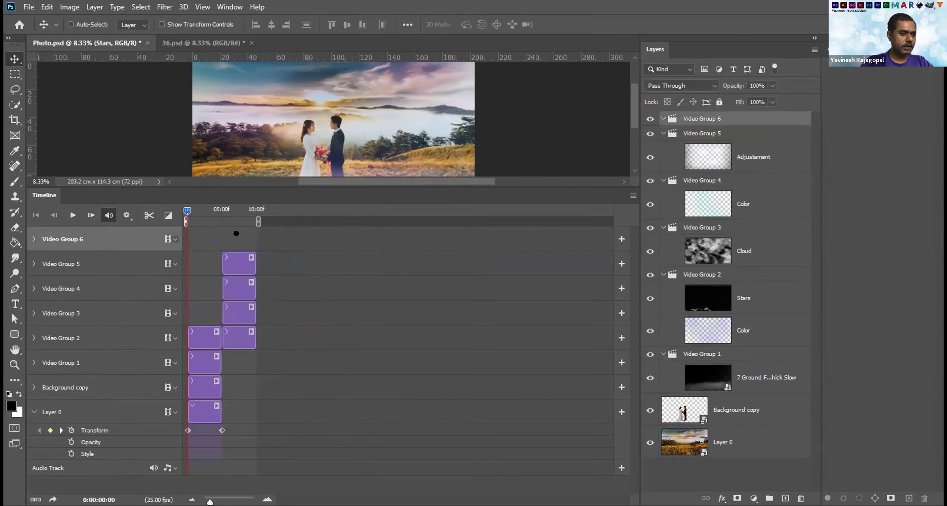
drag(240, 337, 241, 238)
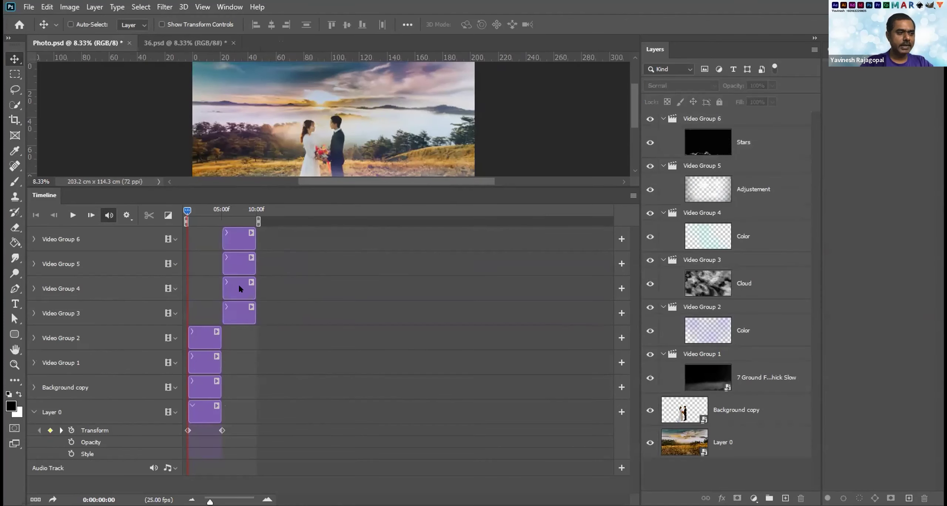
Slide the four star clips so they all start at frame 0.
click(232, 307)
shift+click(233, 241)
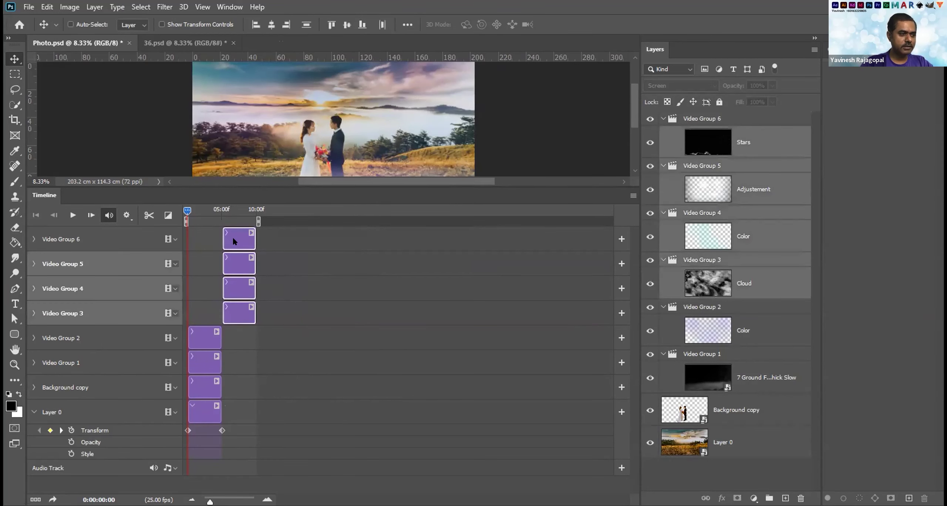
drag(220, 241, 201, 239)
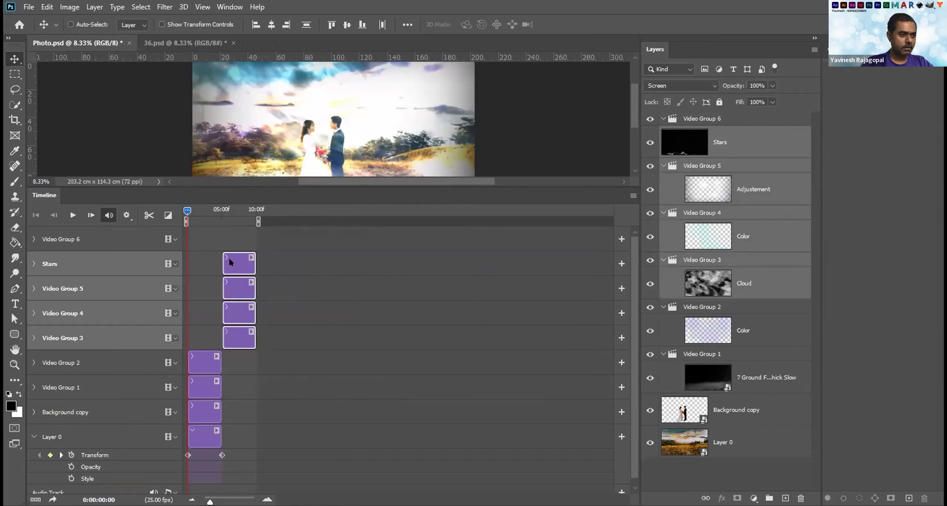
drag(215, 260, 204, 262)
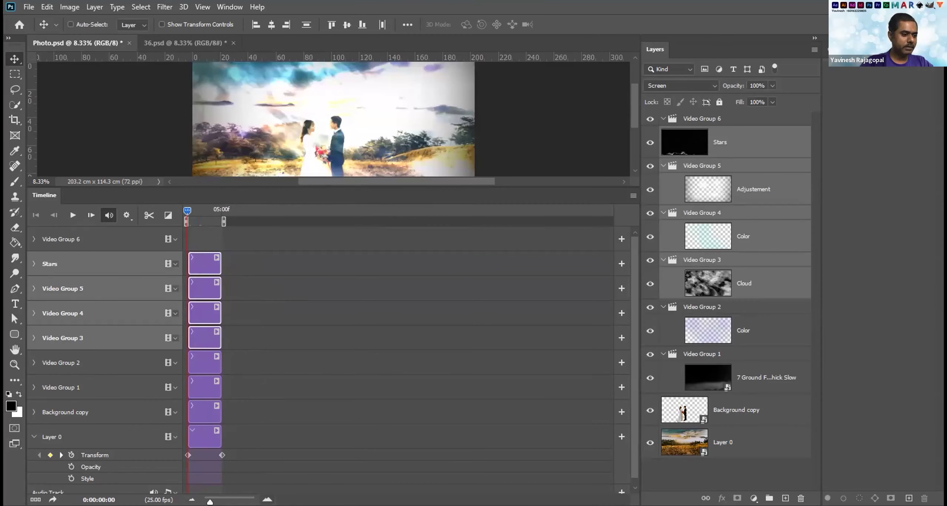
Zoom the timeline in, enlarge the canvas area, and preview the composite at 04:04.
click(267, 500)
click(267, 499)
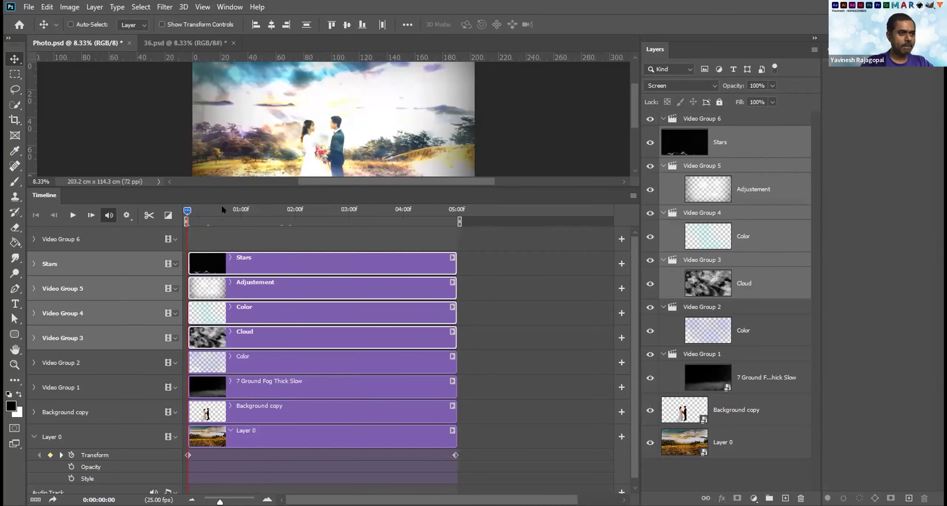
drag(302, 183, 301, 237)
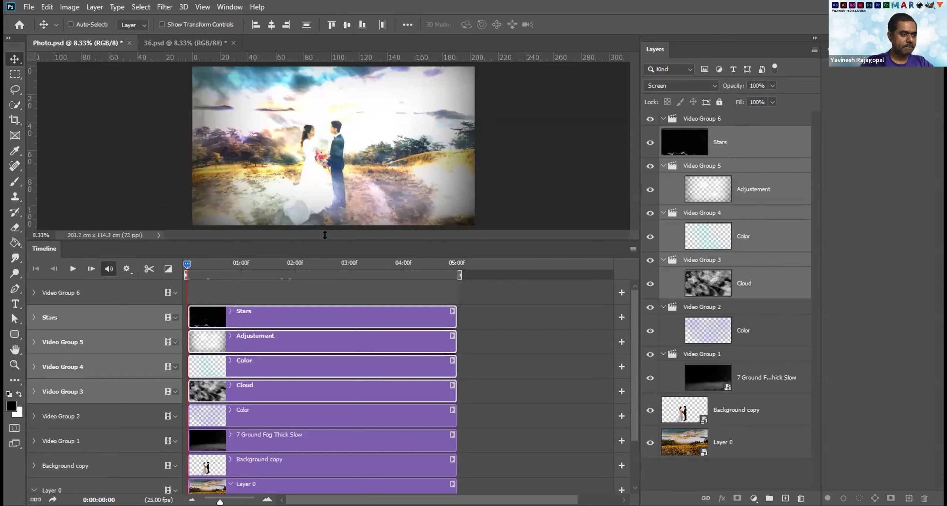
key(space)
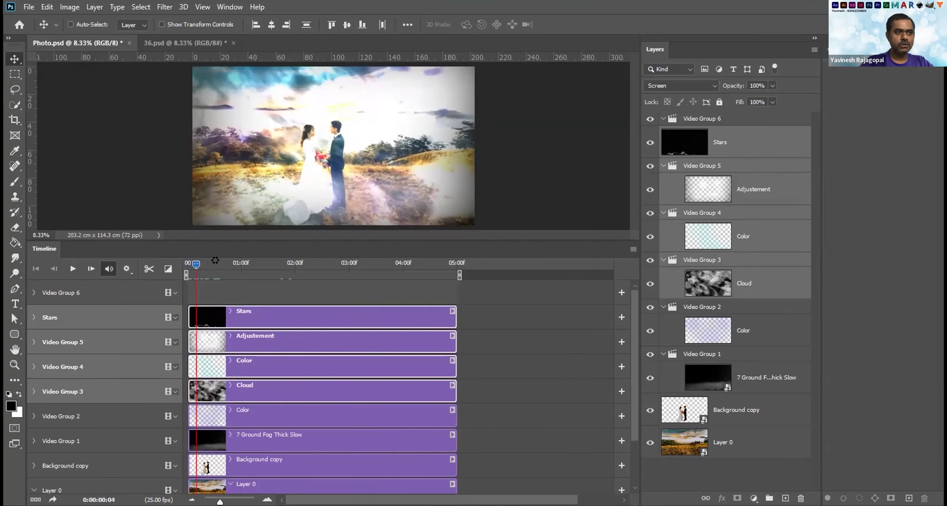
drag(300, 263, 406, 269)
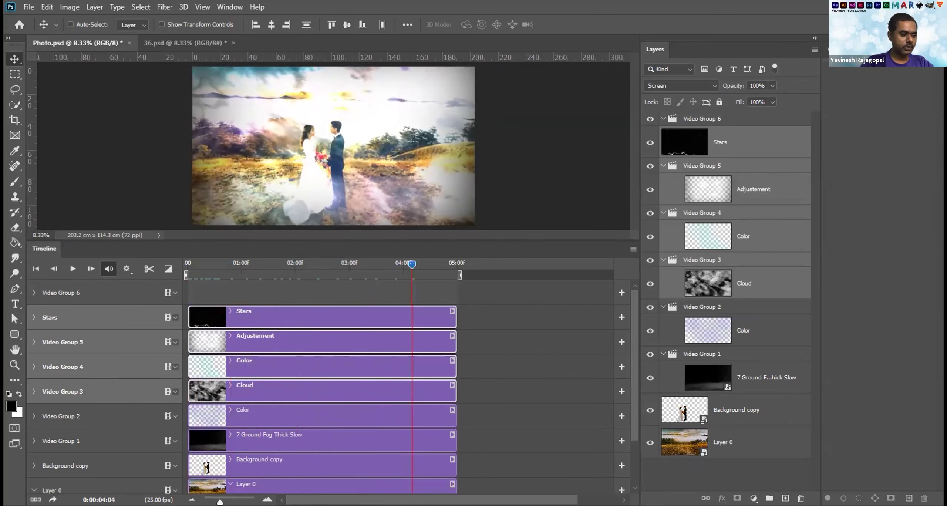
Select the Stars layer and toggle its visibility to compare the look.
click(505, 320)
click(333, 317)
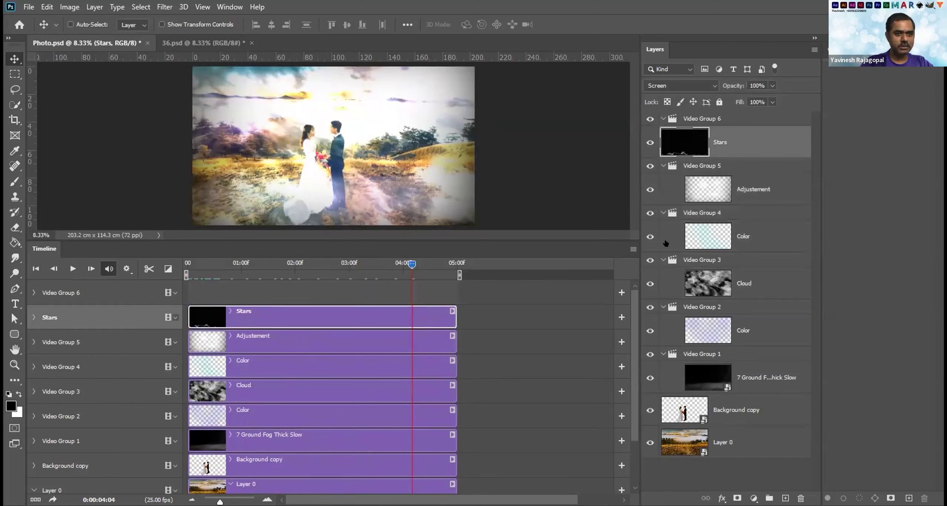
click(648, 141)
click(647, 141)
click(649, 141)
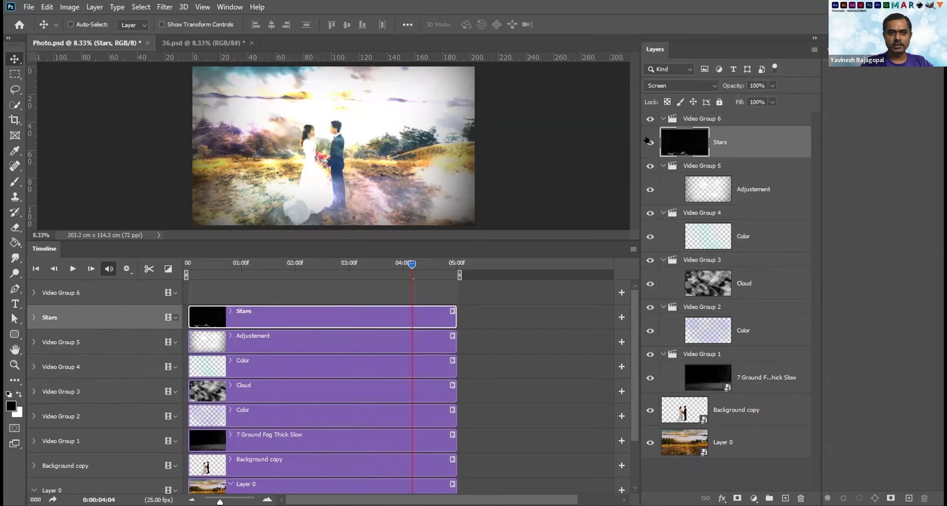
Compare the Adjustement layer on and off, then bring up its blend mode choices.
click(648, 187)
click(647, 187)
click(647, 187)
click(648, 186)
click(648, 187)
click(648, 187)
click(697, 185)
click(676, 86)
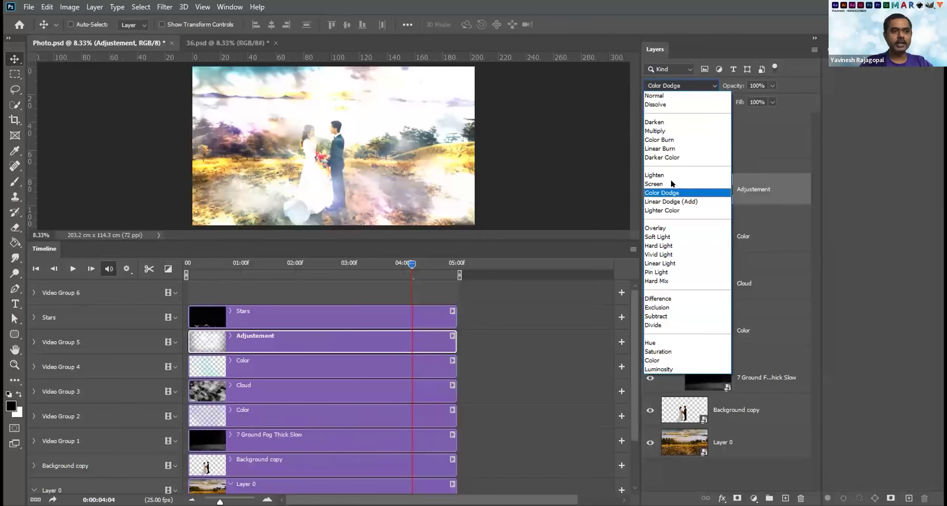
Set the Adjustement layer to Overlay and check the Color layer's blend mode unchanged.
click(657, 229)
click(678, 233)
click(668, 83)
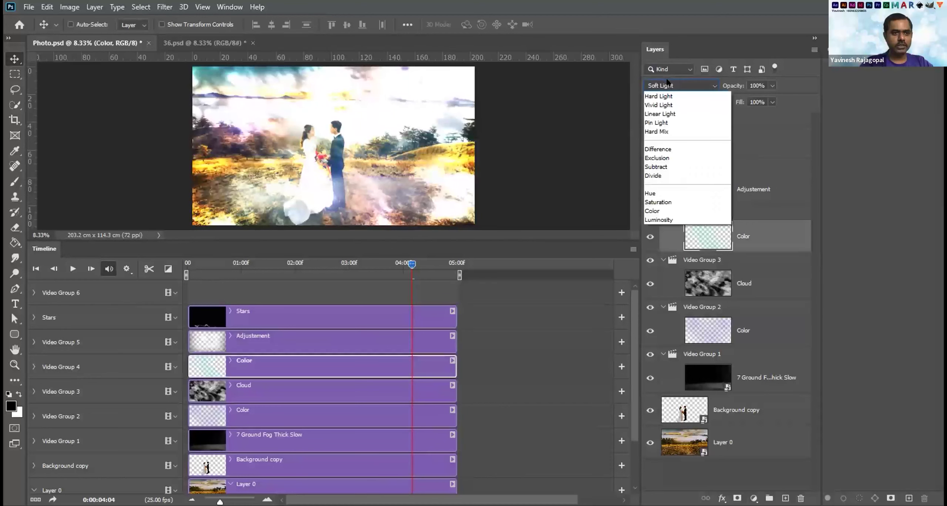
click(765, 239)
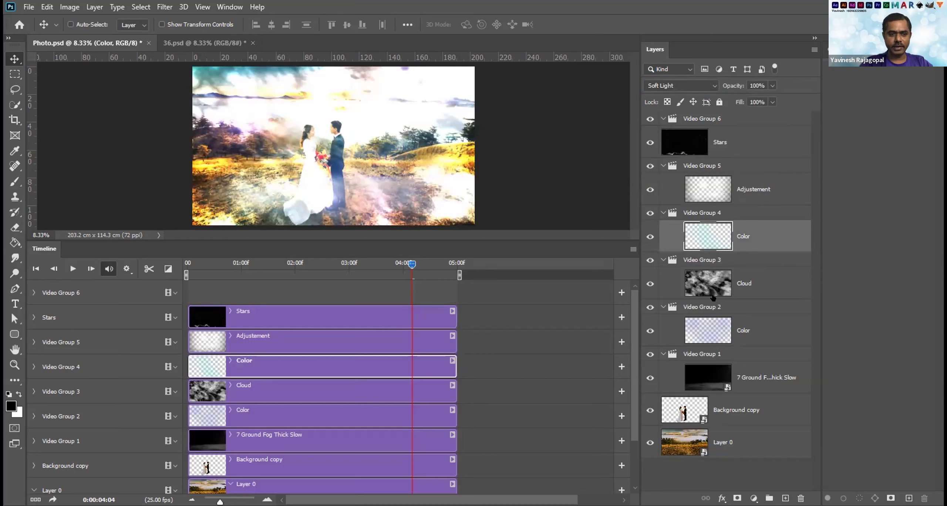
Set the Cloud layer to Overlay blending at 47% opacity.
click(698, 282)
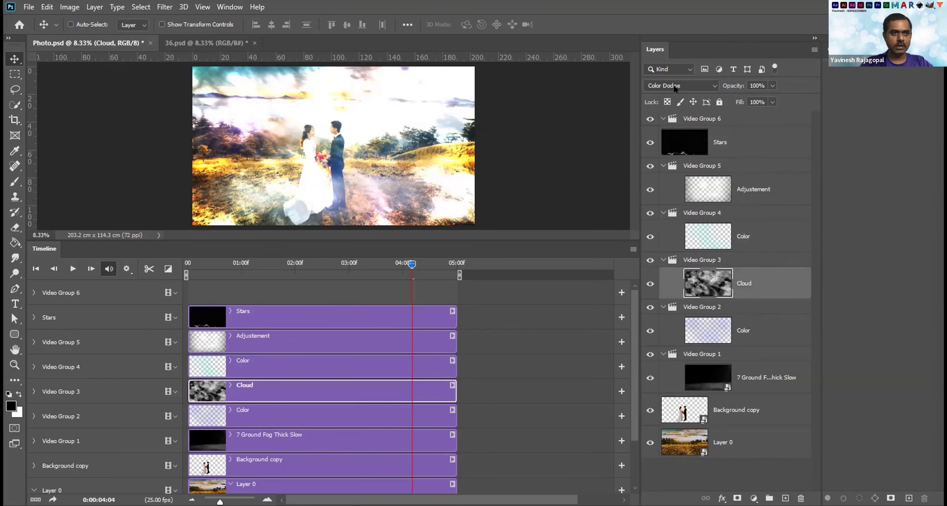
click(674, 87)
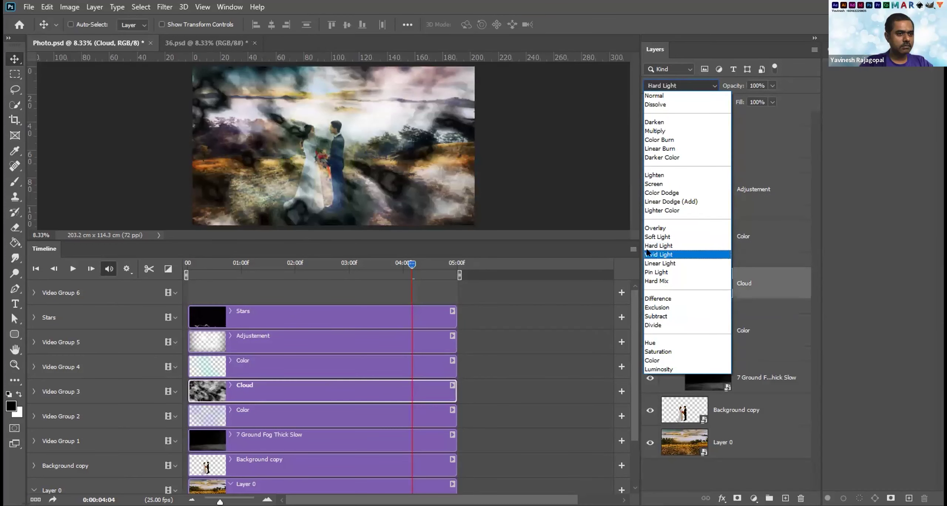
click(656, 228)
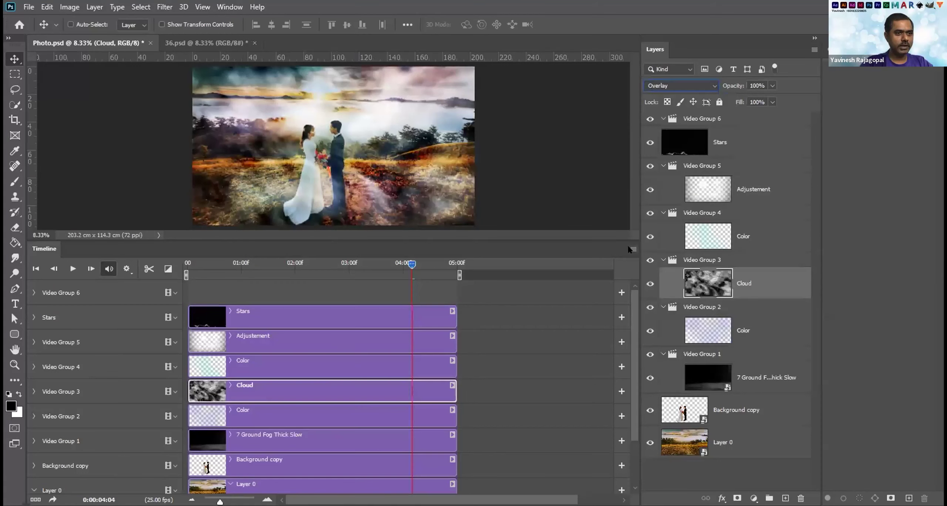
click(773, 85)
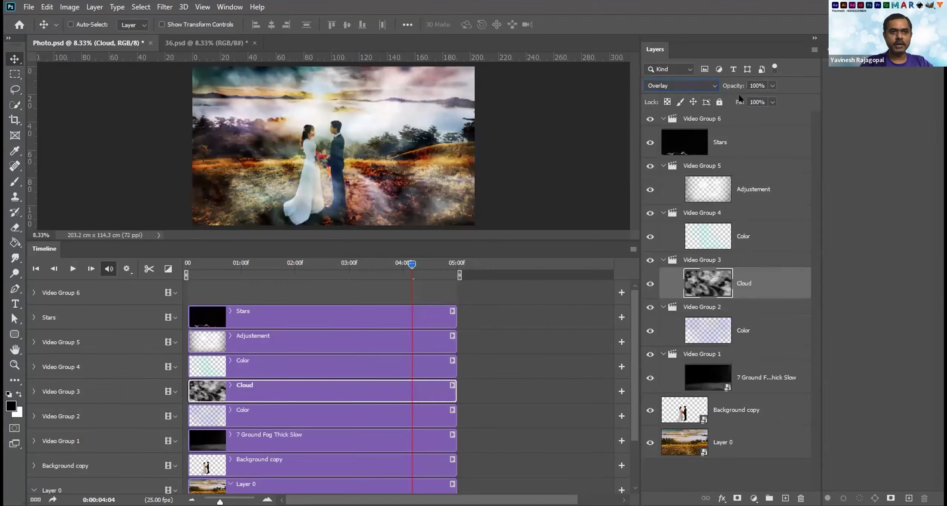
drag(741, 99, 743, 100)
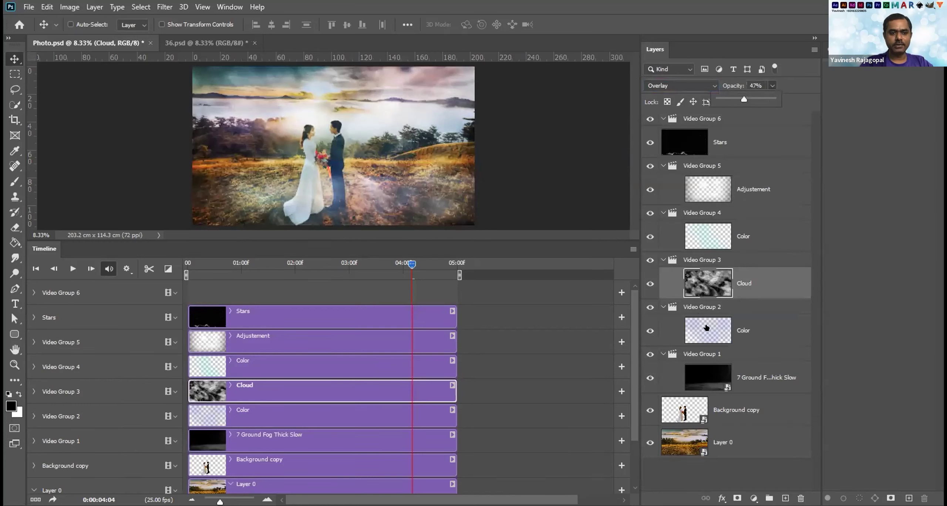
Compare Video Group 2's Color layer on and off, reselect Cloud, and zoom the canvas out.
click(706, 327)
click(650, 331)
click(650, 331)
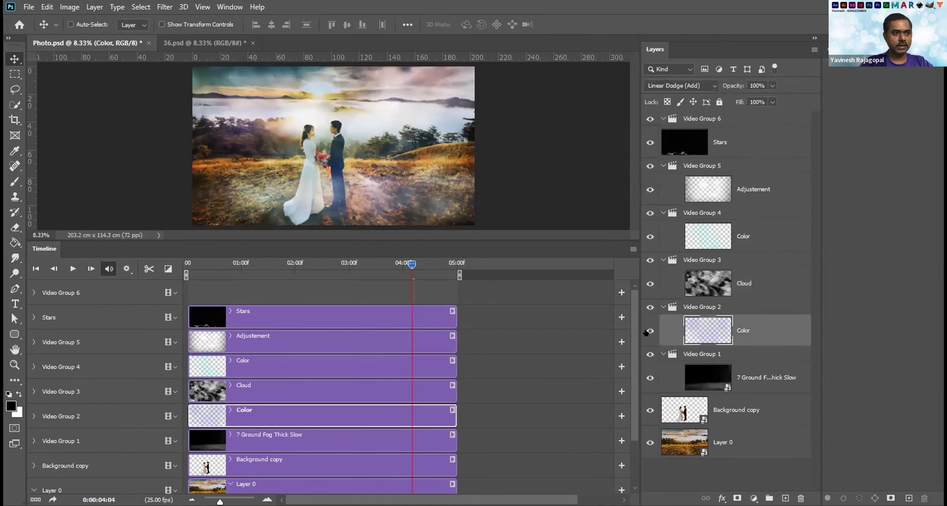
click(706, 282)
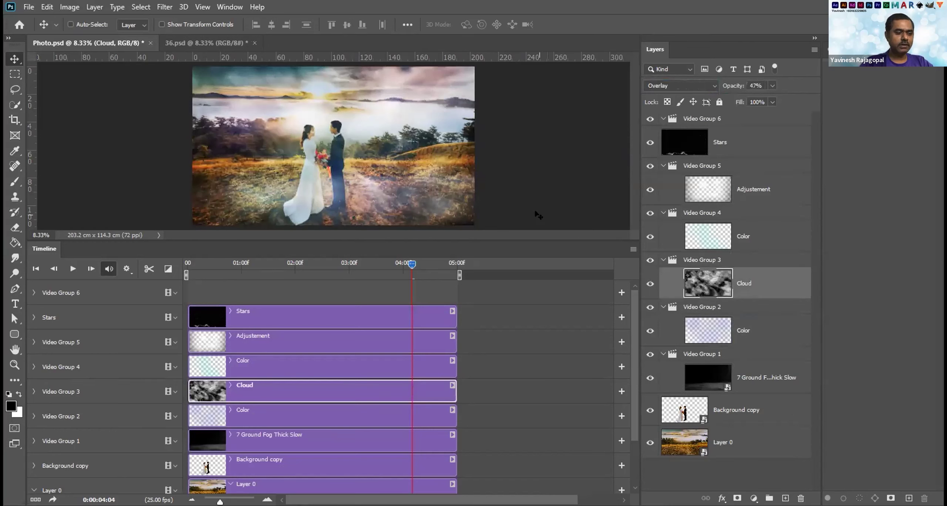
key(ctrl+minus)
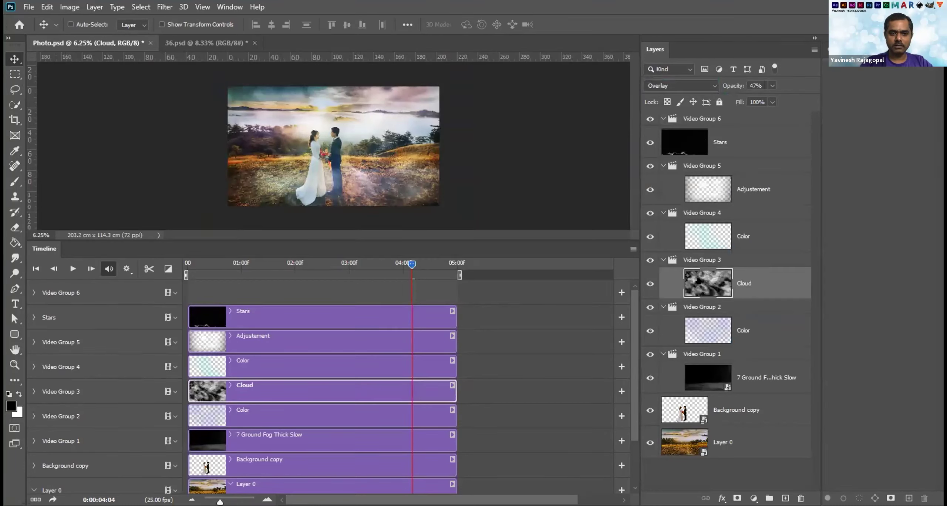
At frame 0, convert Cloud to a smart object and add a starting Transform keyframe.
drag(410, 266, 137, 269)
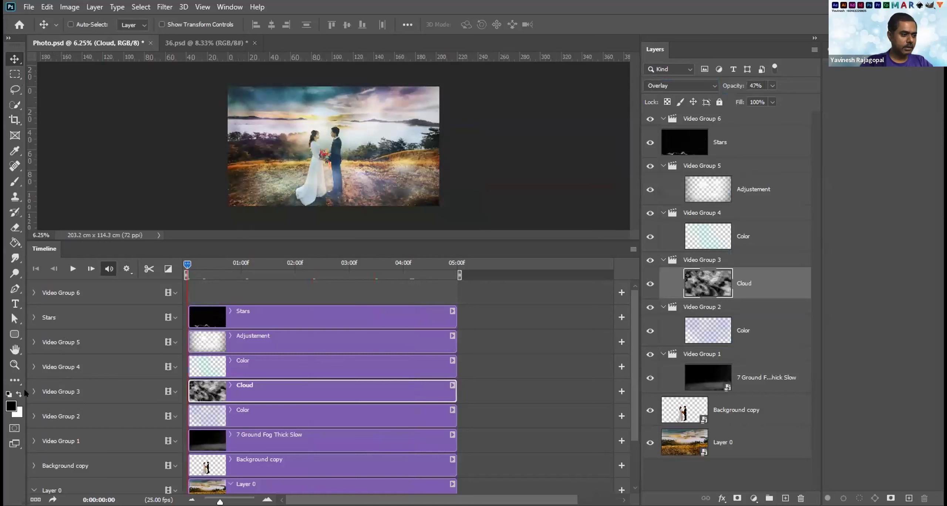
click(33, 391)
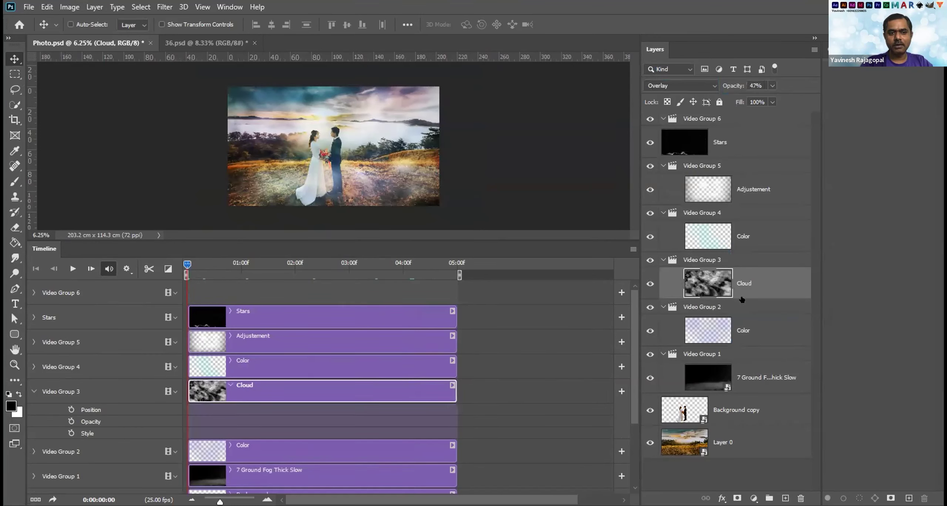
right_click(770, 285)
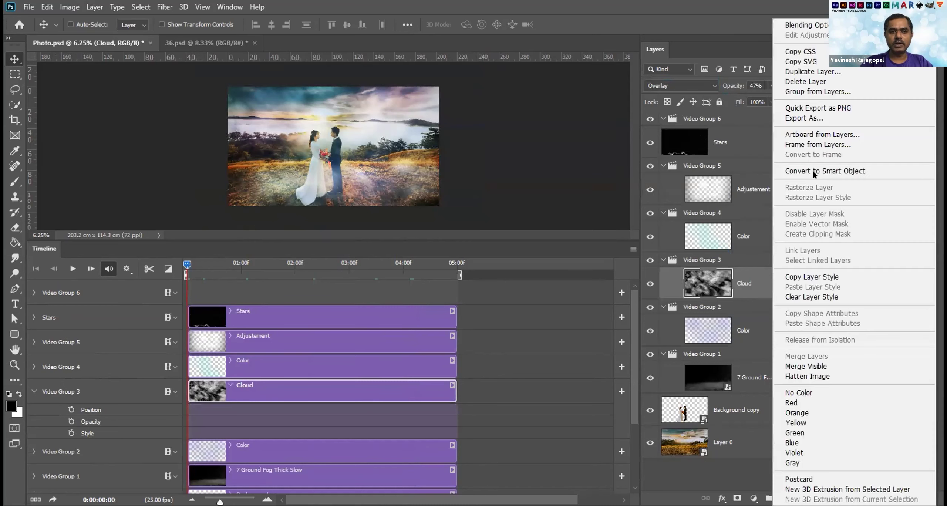
click(814, 172)
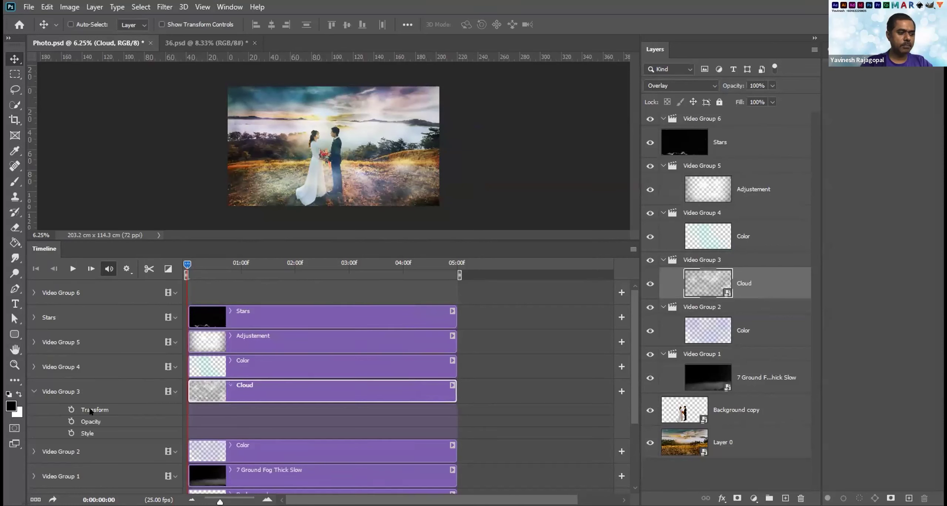
click(71, 410)
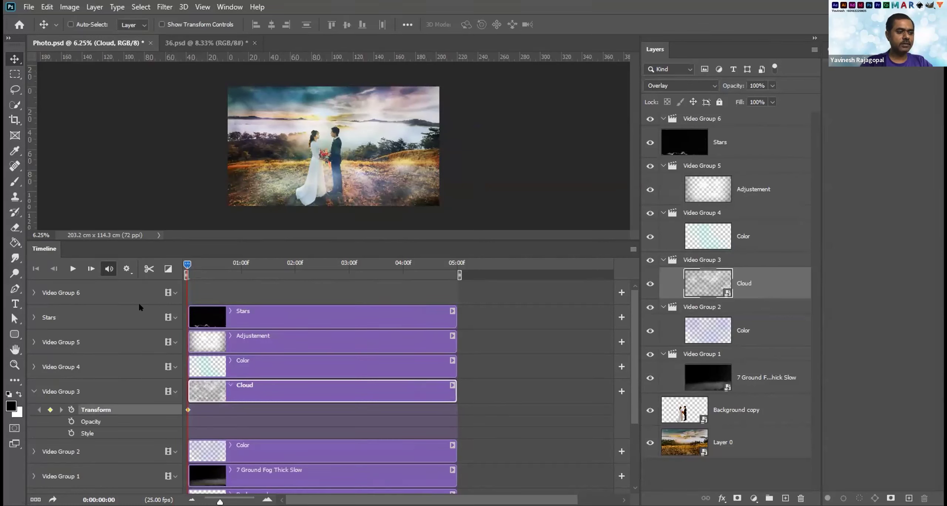
At 04:24, scale the Cloud layer to 117.05% and play the cloud zoom.
click(189, 263)
click(451, 262)
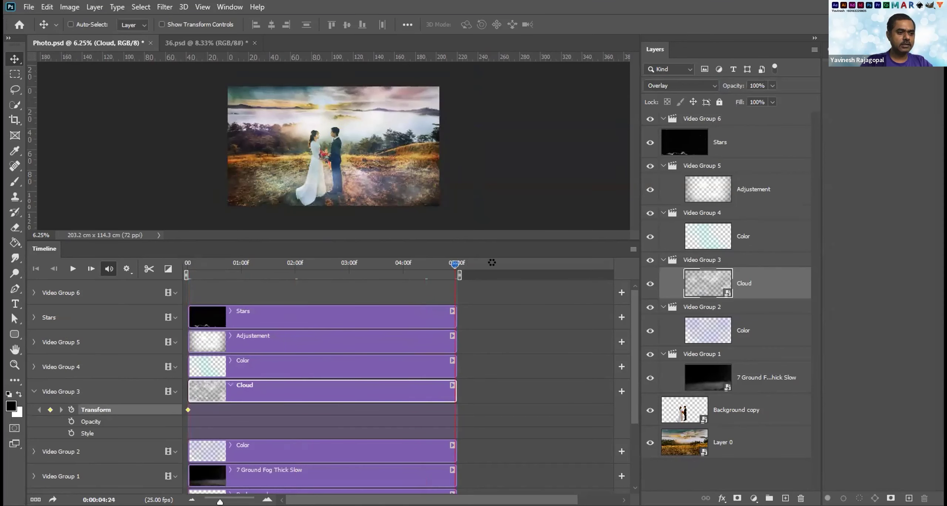
key(ctrl+t)
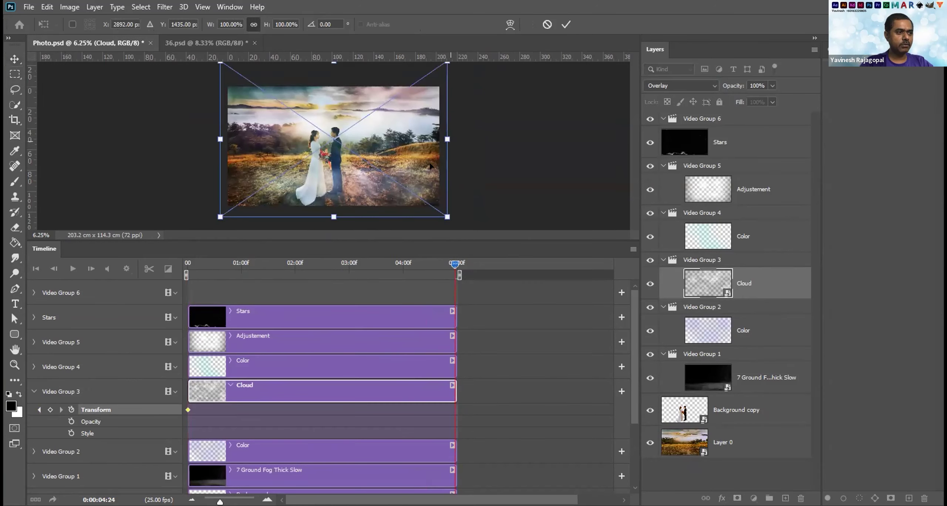
drag(430, 167, 436, 166)
key(Return)
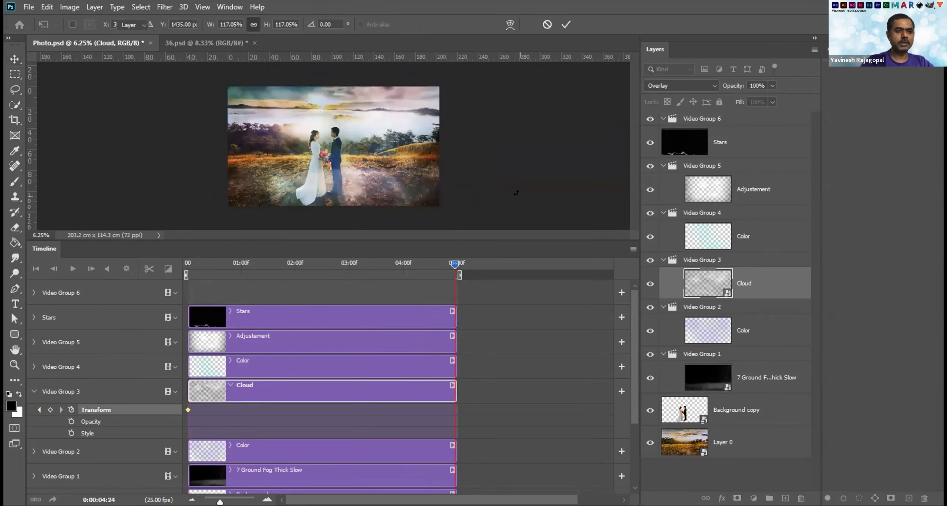
click(73, 269)
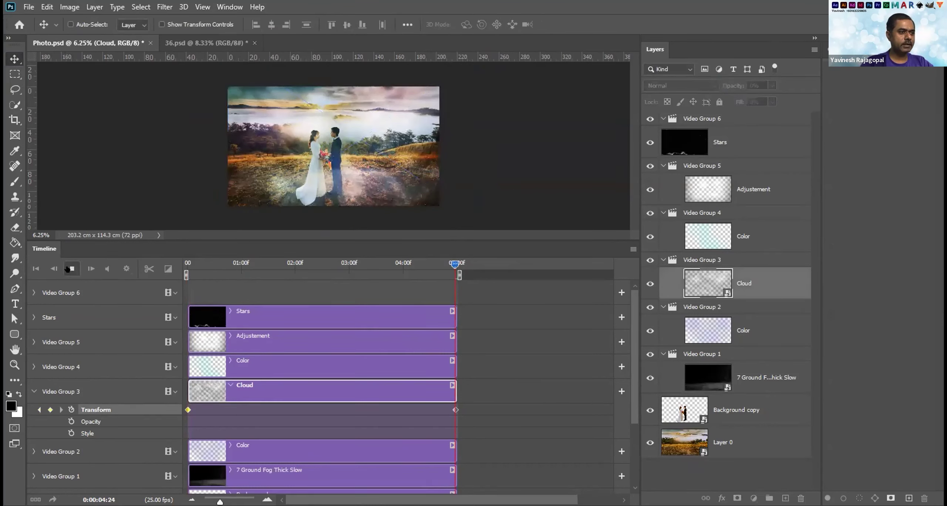
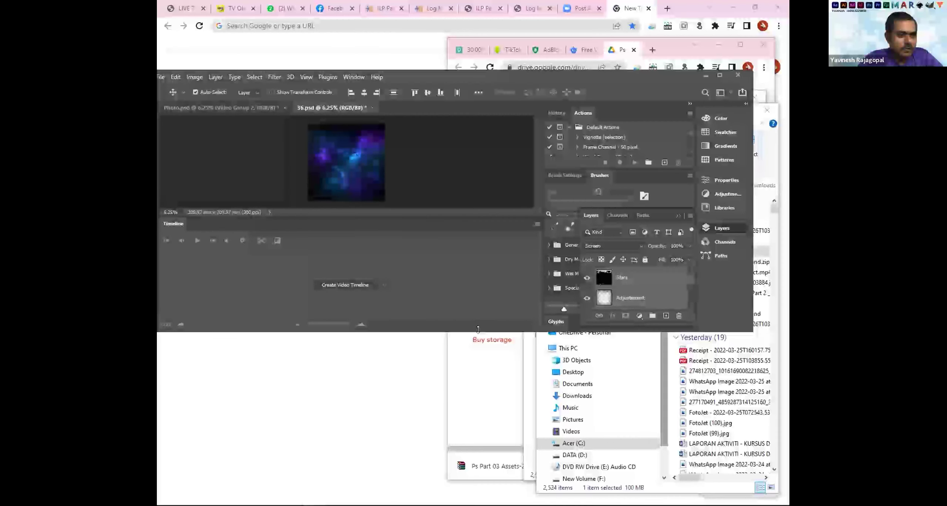
Enlarge and reposition the Photoshop window, then drag the 36.psd nebula layers to the Photo.psd tab.
drag(478, 329, 478, 473)
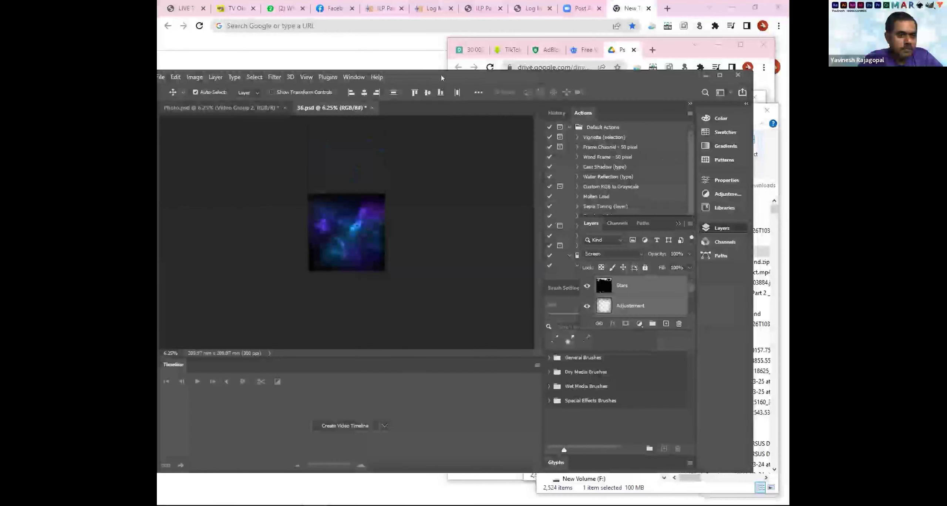
drag(442, 78, 466, 71)
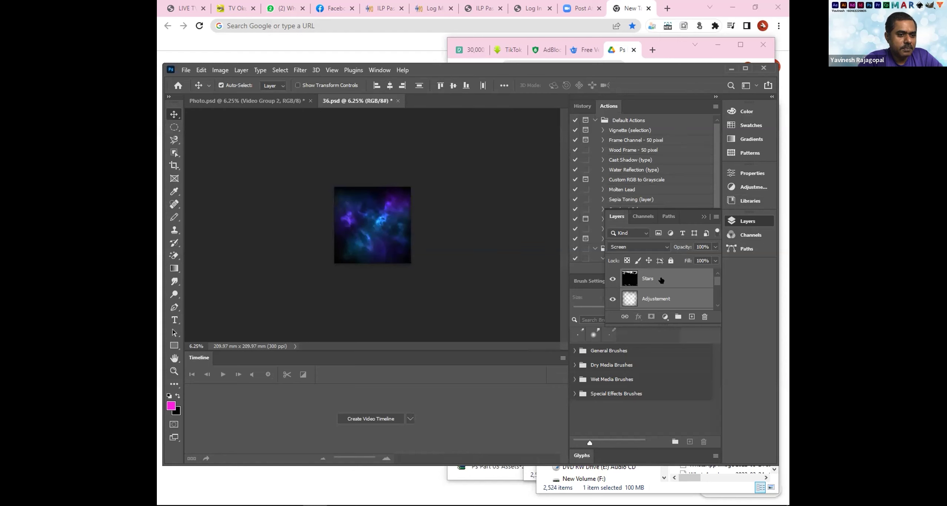
mouse_move(661, 281)
mouse_down()
mouse_move(442, 194)
mouse_move(653, 258)
mouse_move(660, 281)
mouse_up()
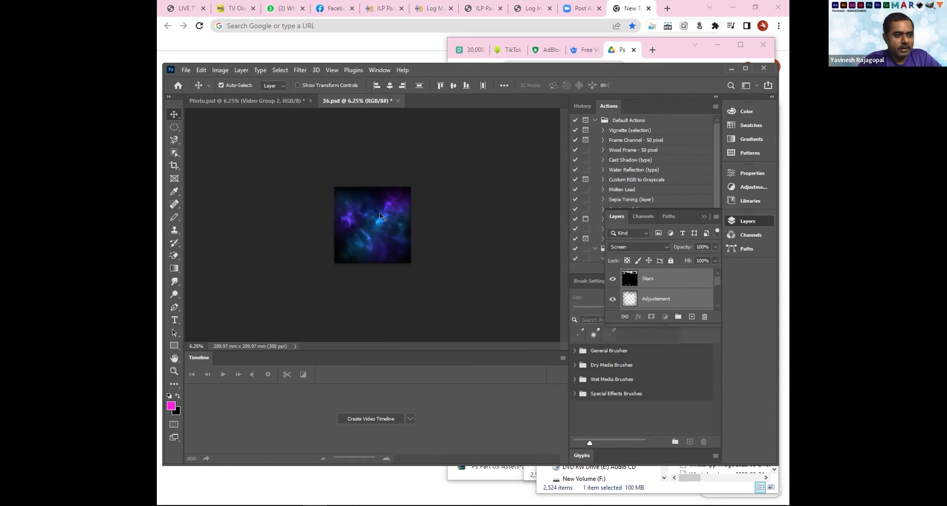
drag(379, 208, 254, 102)
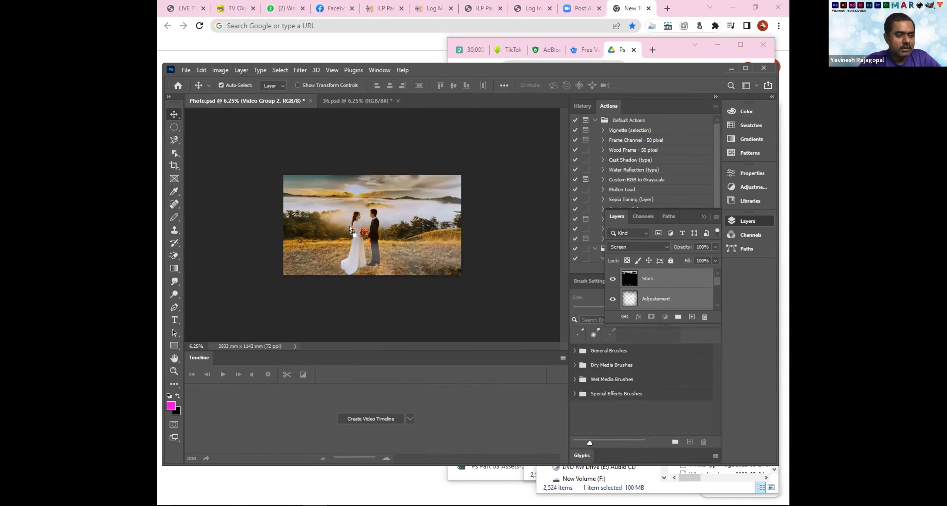
Drop the nebula layers into Photo.psd and free-transform them (Ctrl+T) to cover the canvas edges.
drag(367, 229, 367, 230)
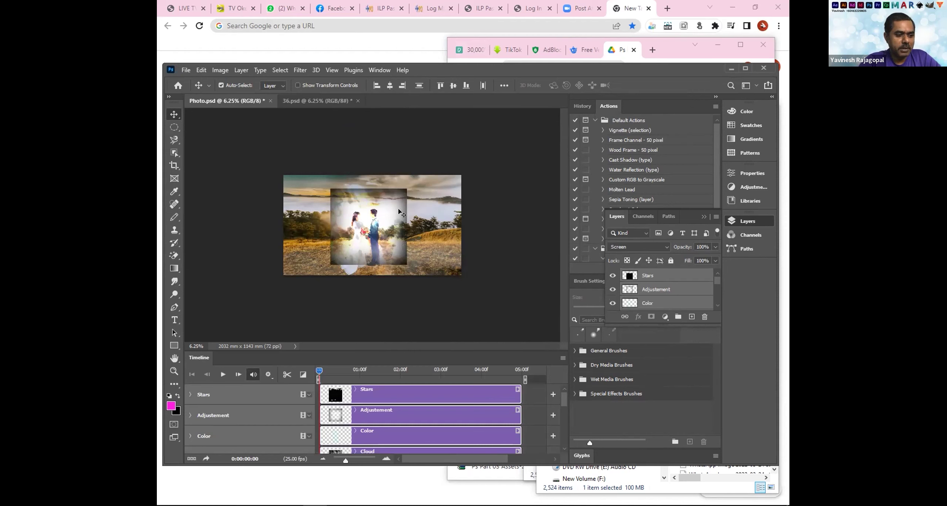
key(ctrl+t)
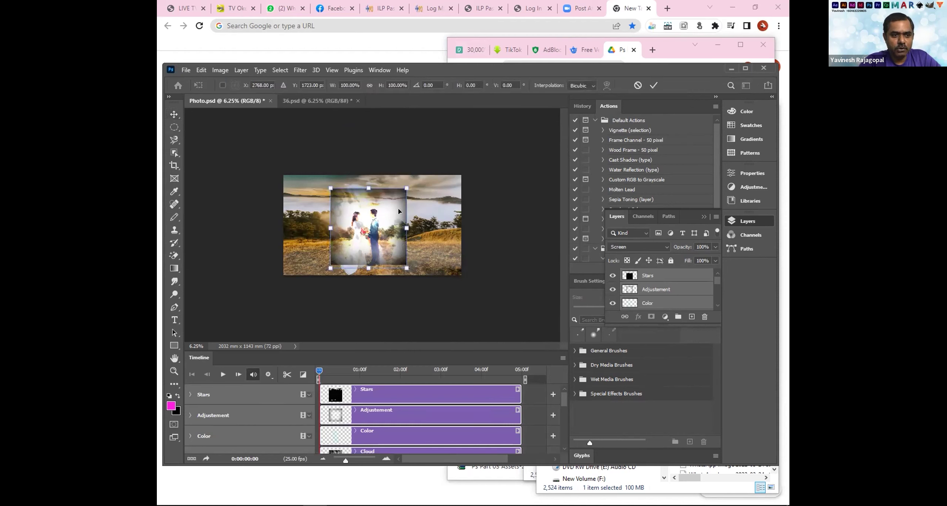
drag(406, 266, 427, 274)
drag(327, 187, 284, 175)
drag(430, 224, 461, 225)
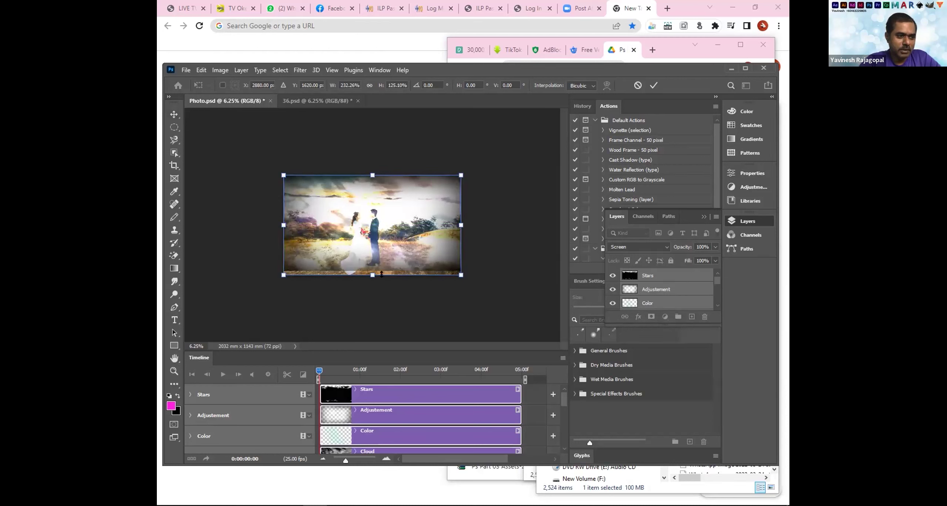
drag(370, 274, 370, 280)
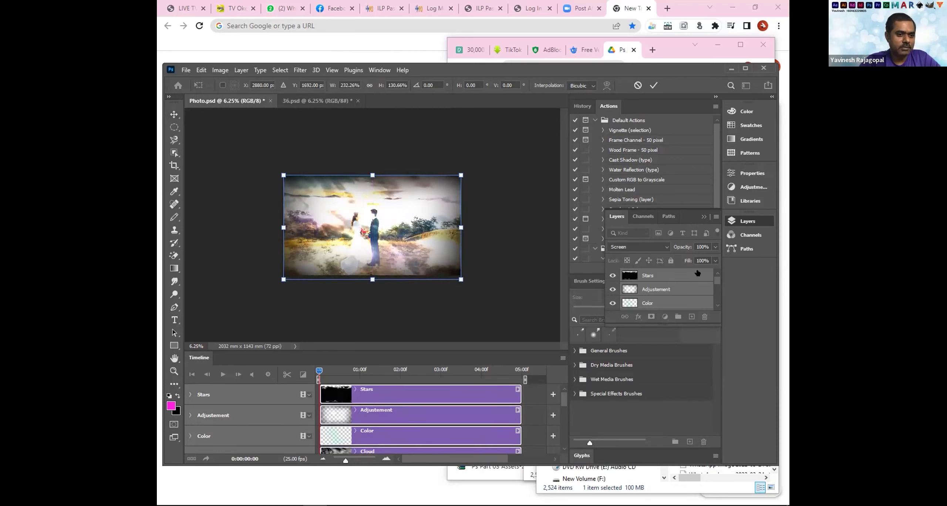
key(Return)
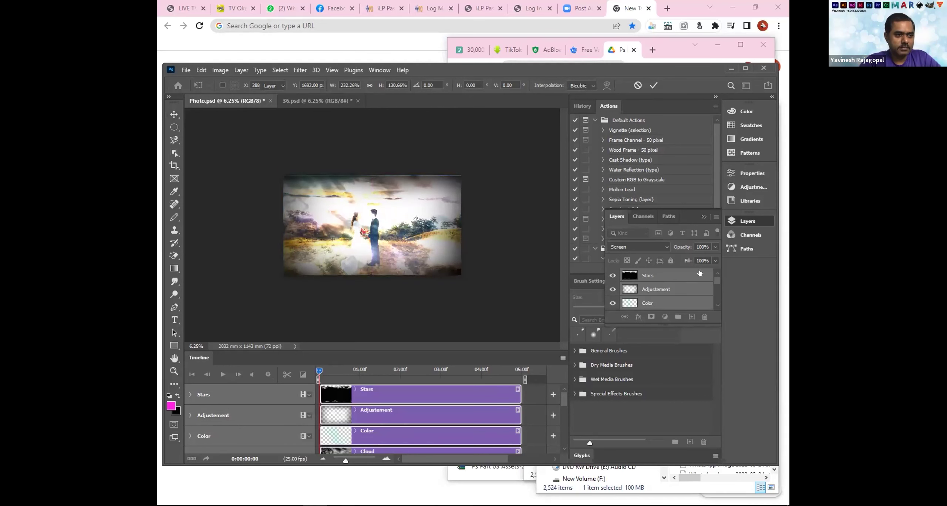
Set the Stars layer's blend mode to Screen after trying Normal.
click(677, 277)
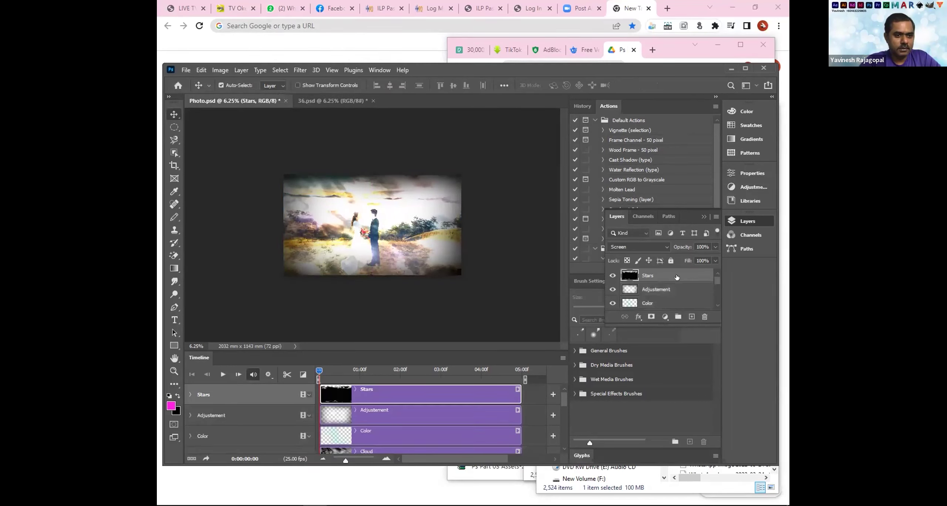
click(665, 247)
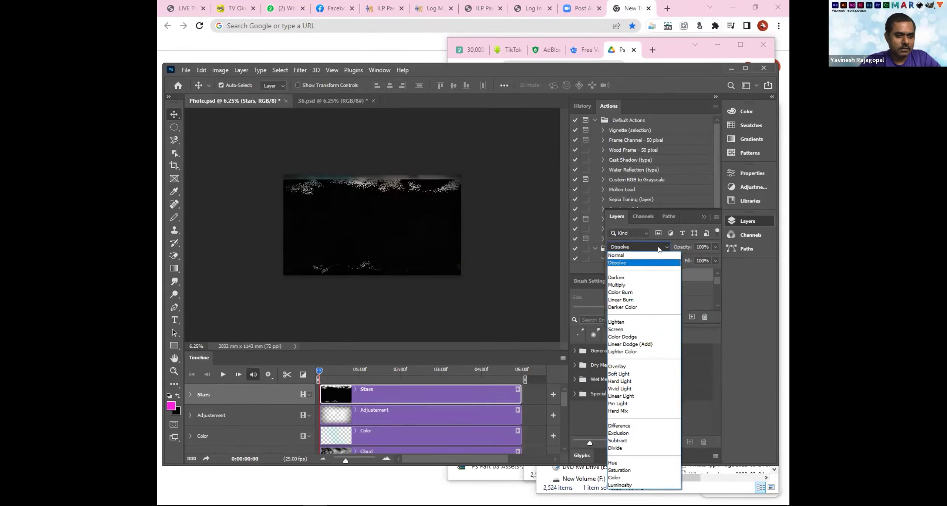
click(661, 255)
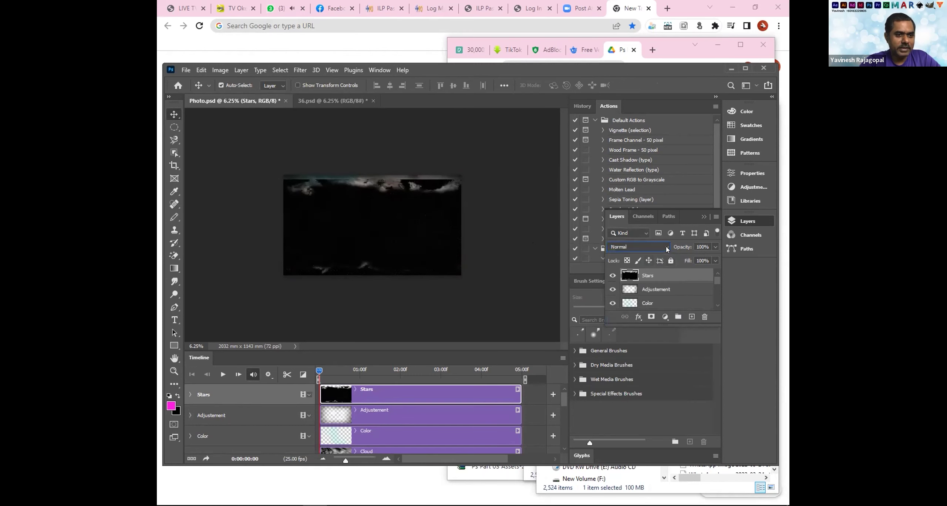
click(637, 247)
click(629, 330)
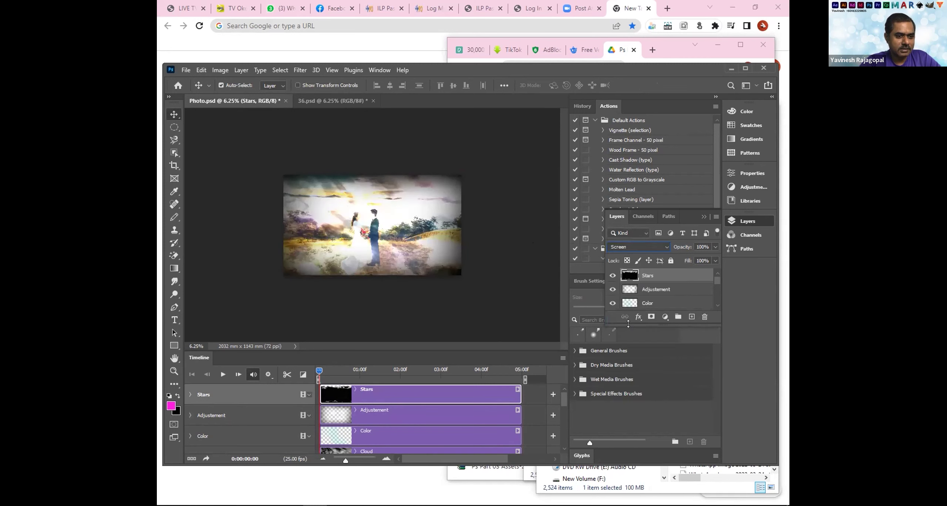
Keep Darker Color blending on the Adjustement layer and compare it hidden versus shown.
click(667, 289)
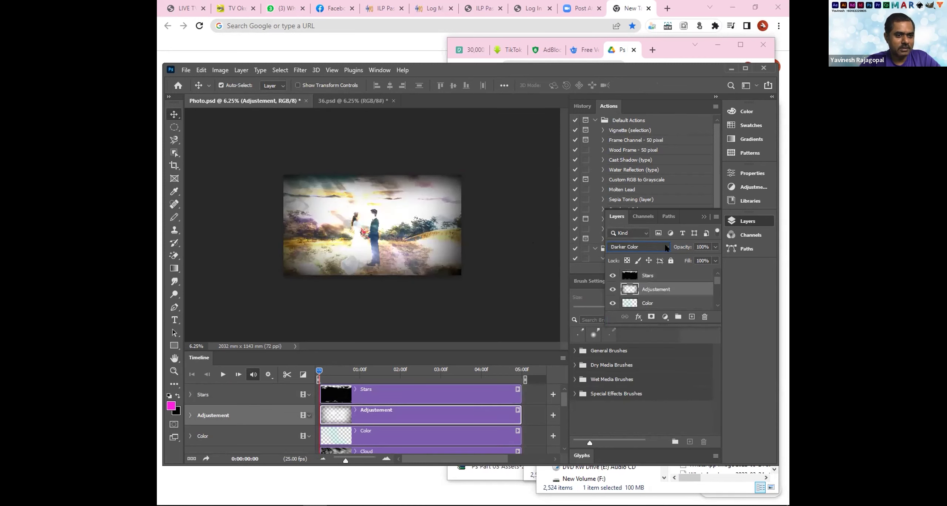
click(665, 246)
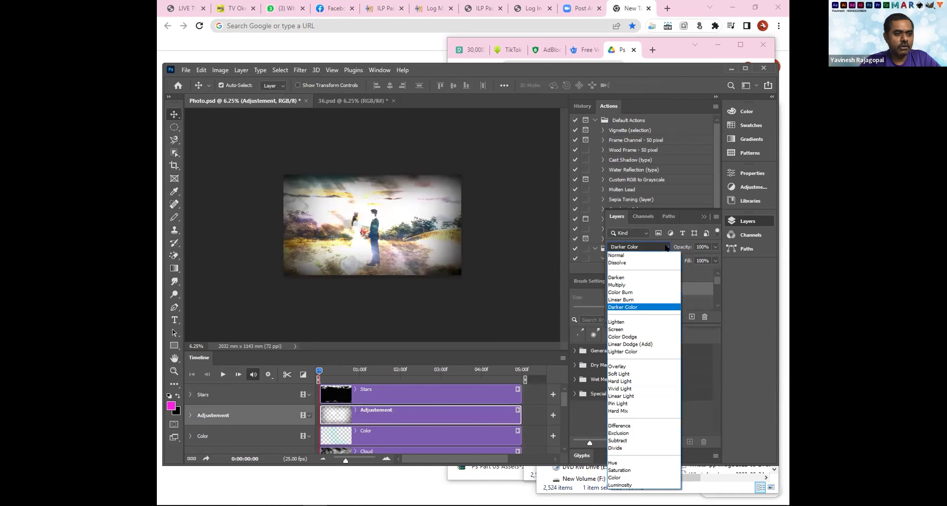
click(508, 250)
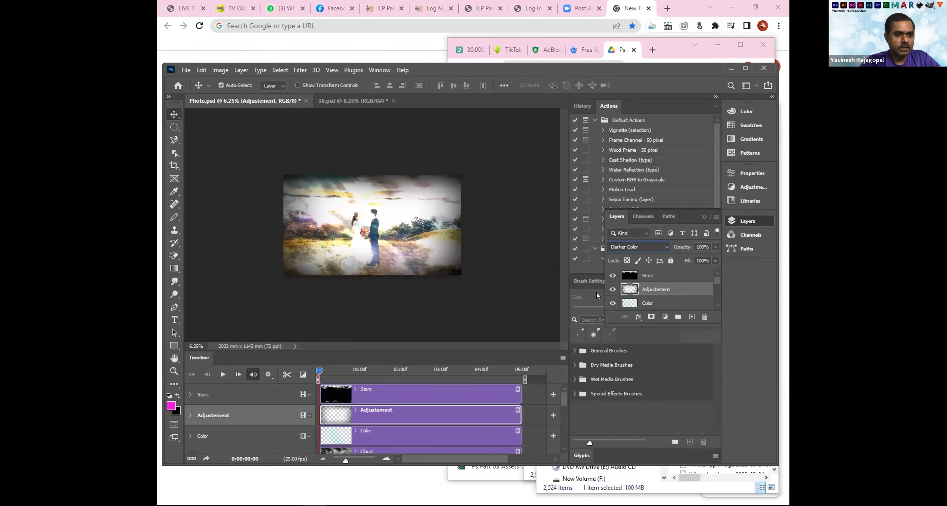
click(613, 290)
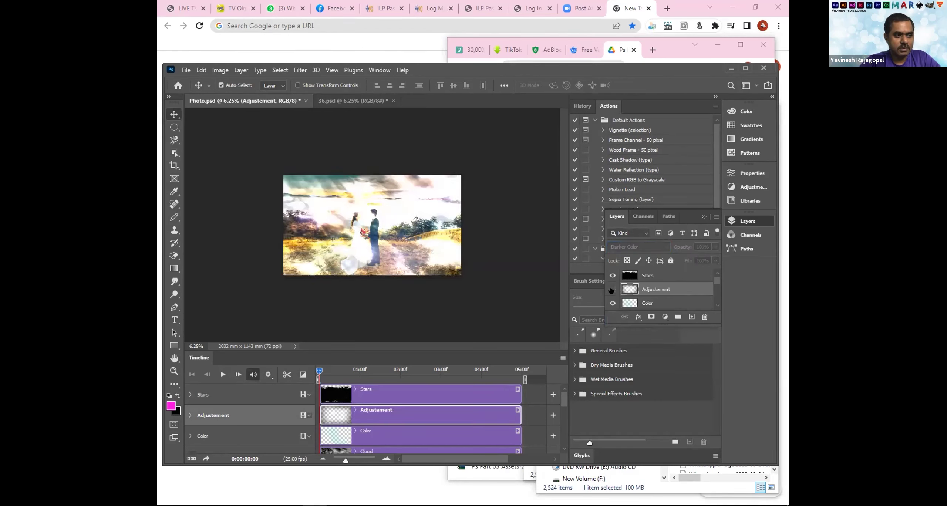
click(612, 290)
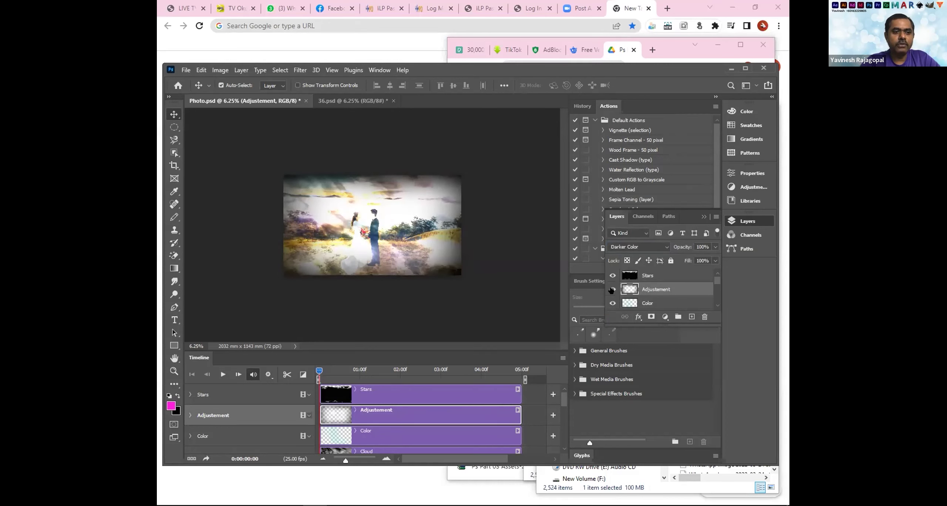
click(613, 290)
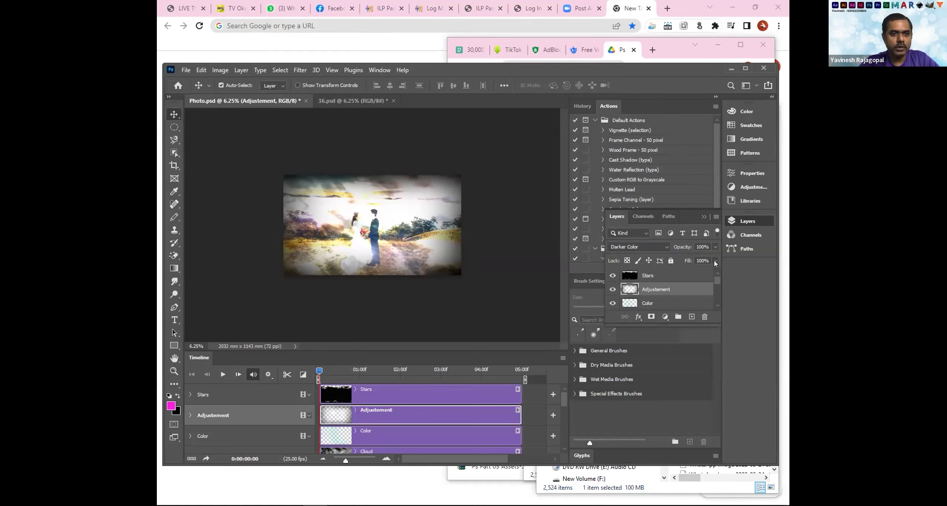
Lower the Adjustement layer's opacity to 57%.
click(716, 248)
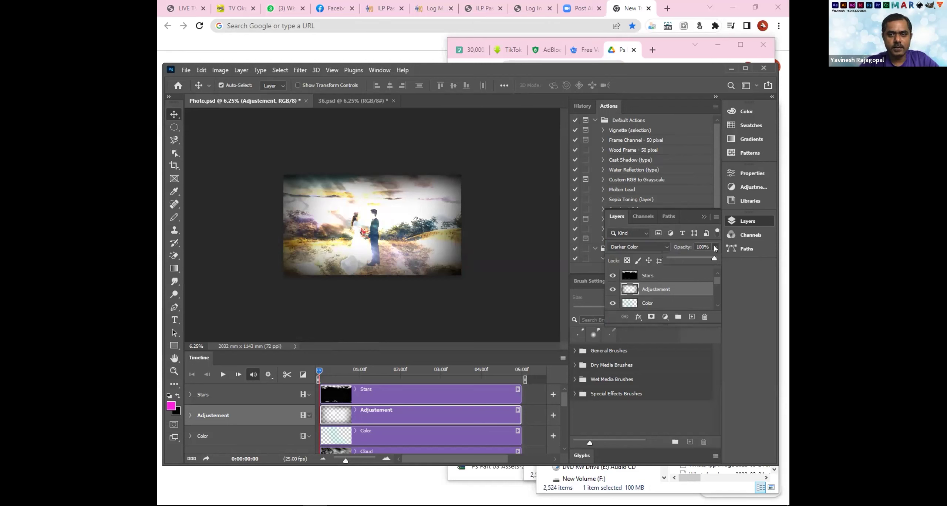
drag(705, 256, 694, 257)
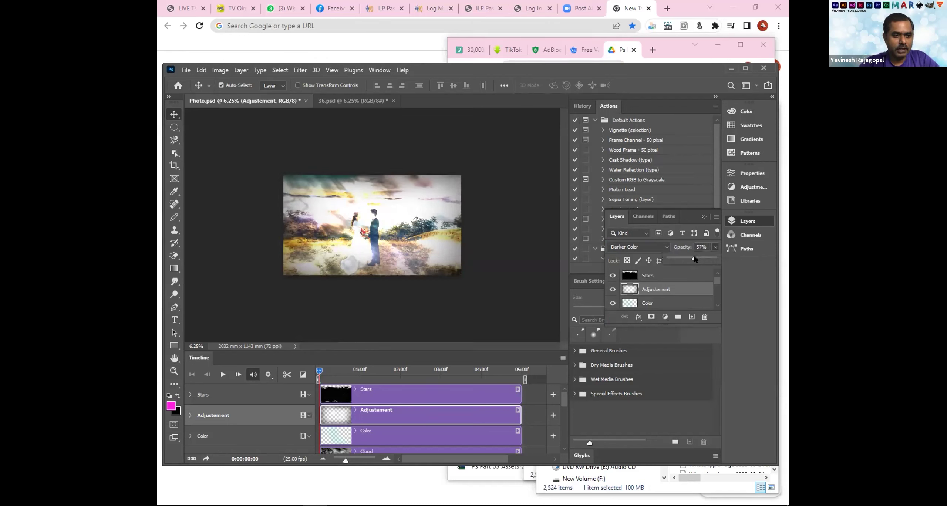
click(614, 306)
click(717, 306)
click(715, 304)
Compare the Cloud layer's visibility, then switch it to Overlay blending at 78% opacity.
click(716, 274)
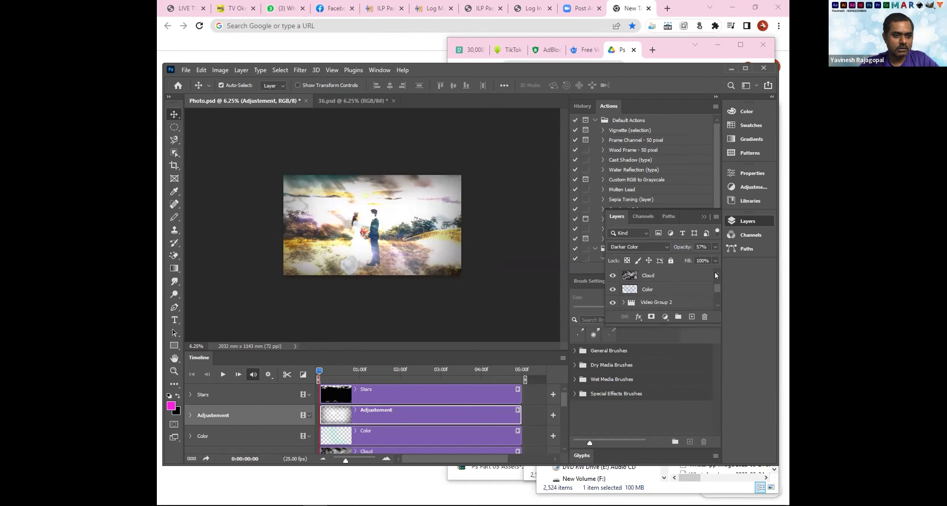
click(613, 276)
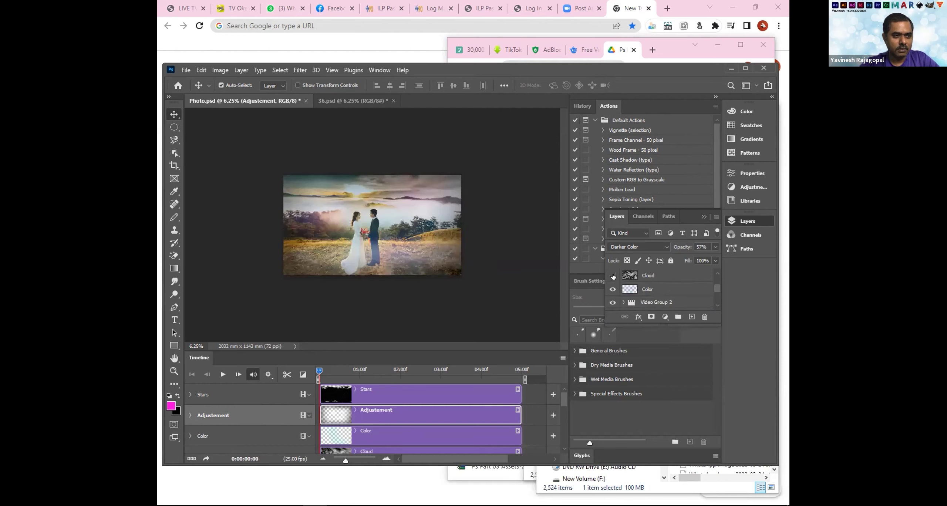
click(614, 276)
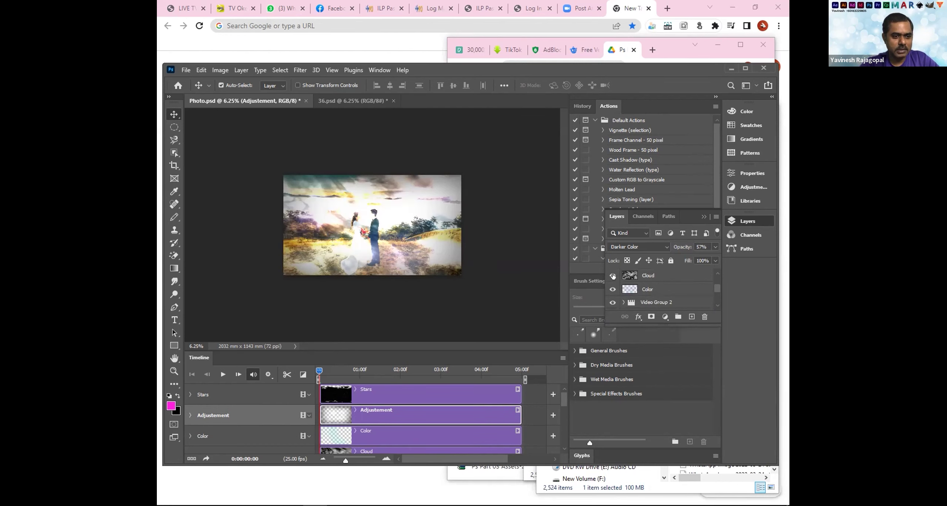
click(655, 276)
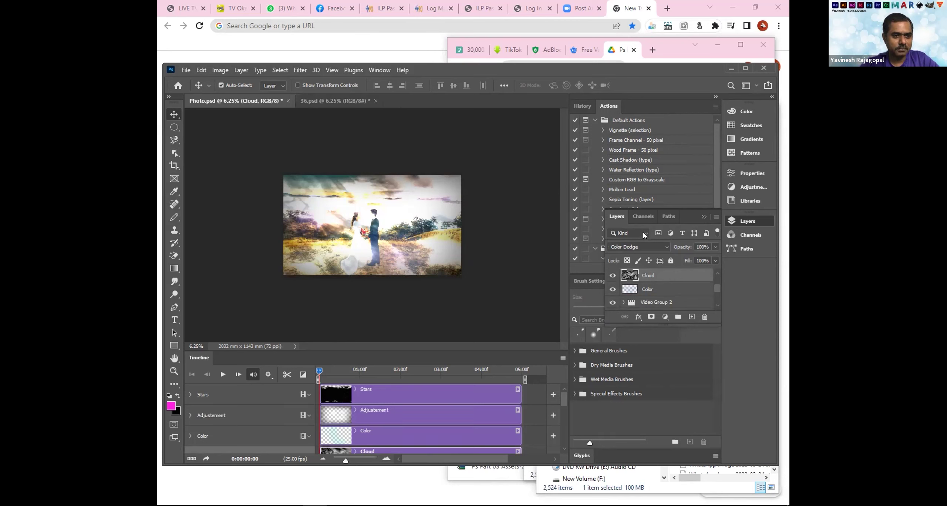
click(668, 249)
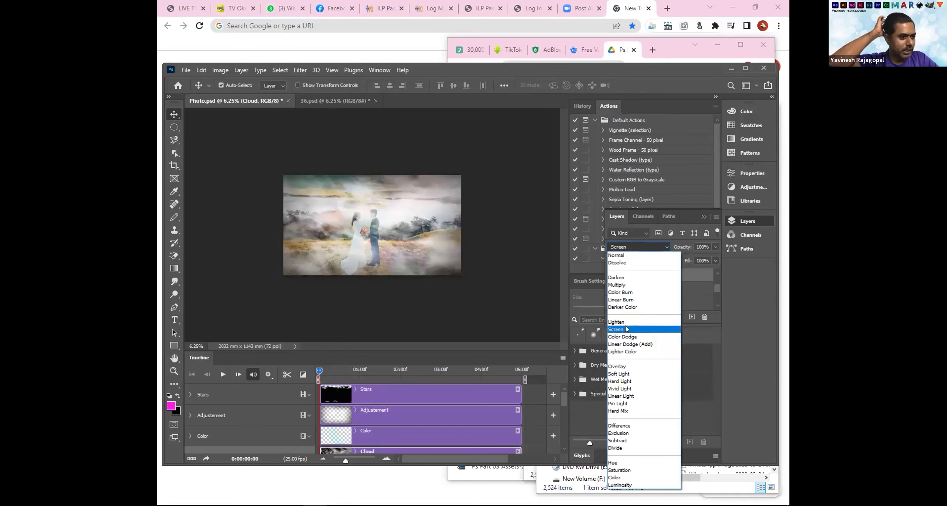
click(626, 366)
click(715, 248)
drag(714, 259, 692, 258)
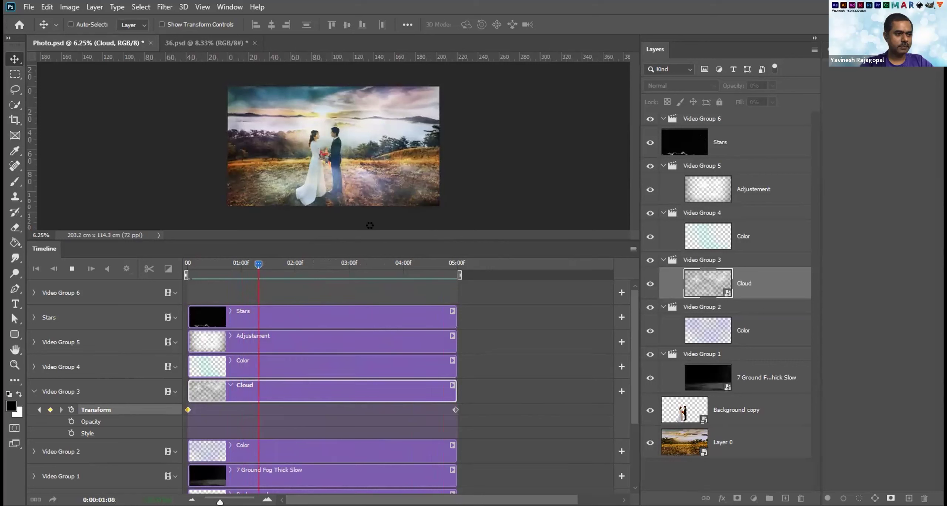
Stop the timeline preview, give the canvas more room above the timeline, and fit the photo to view.
key(space)
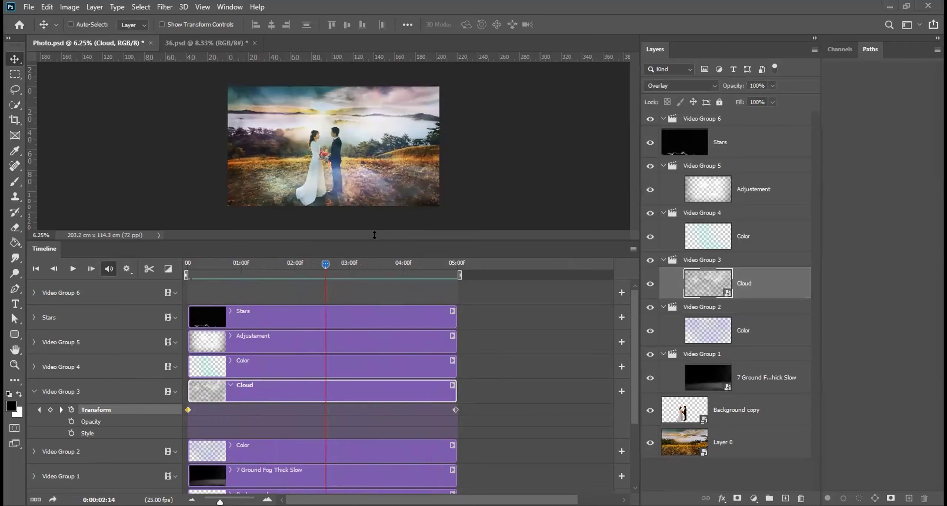
drag(374, 235, 393, 353)
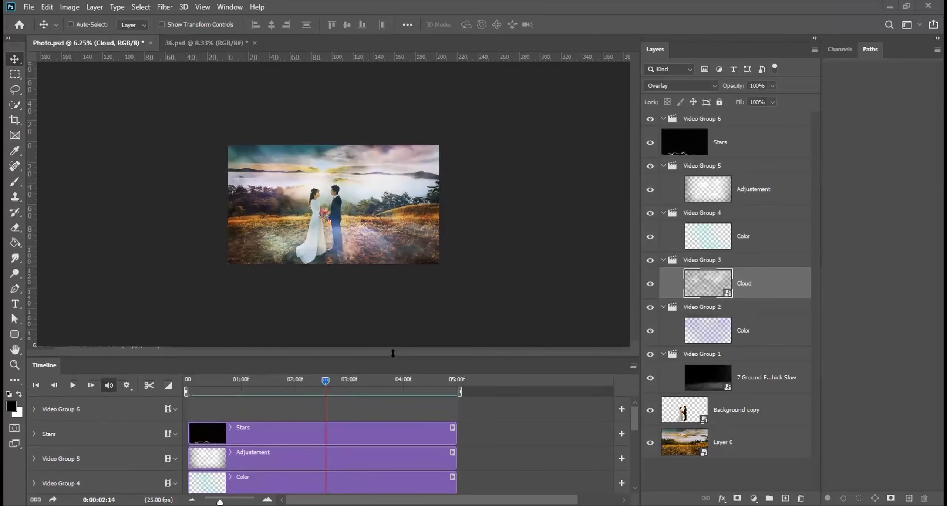
key(ctrl+0)
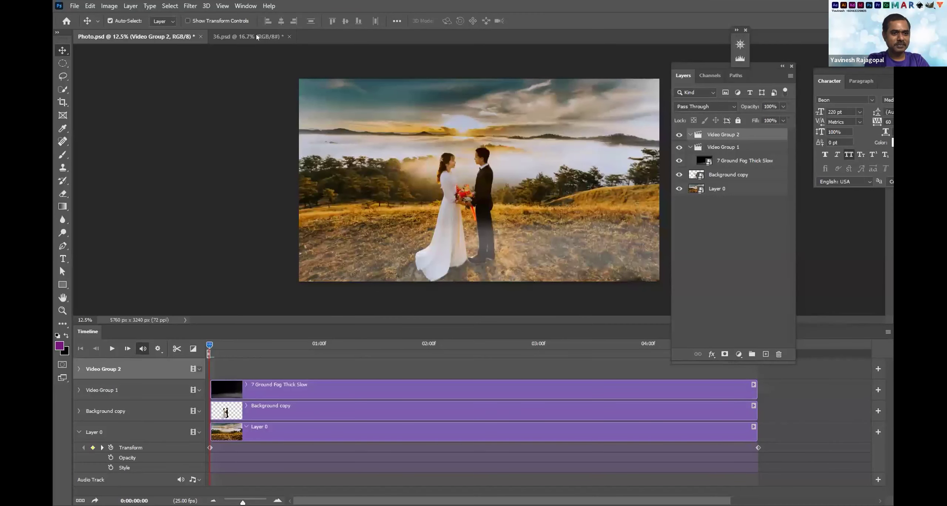
Switch to 36.psd and make initial layer selection attempts, then clear the canvas selection.
click(257, 37)
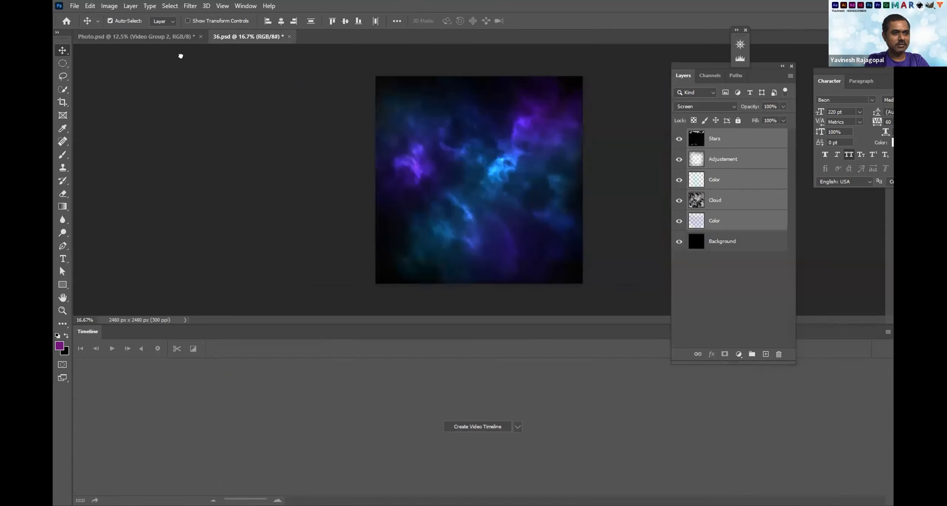
drag(169, 34, 613, 233)
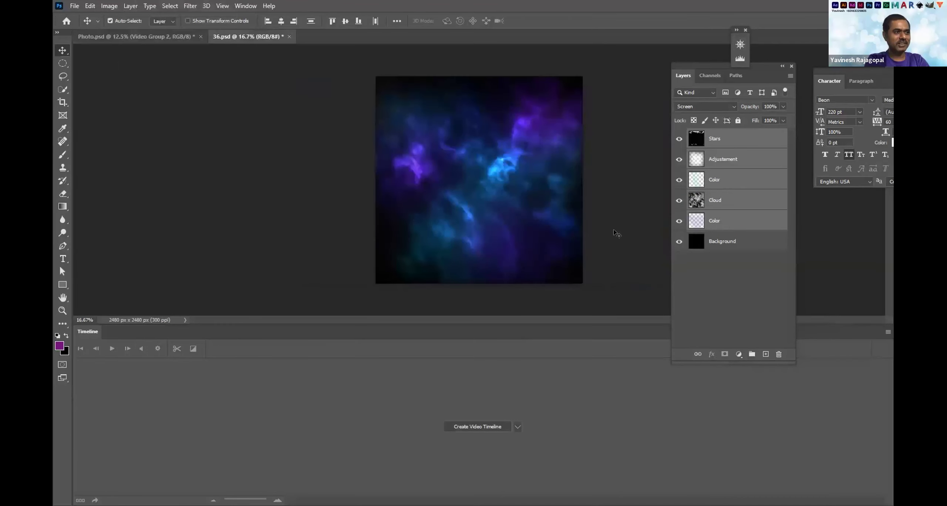
click(672, 282)
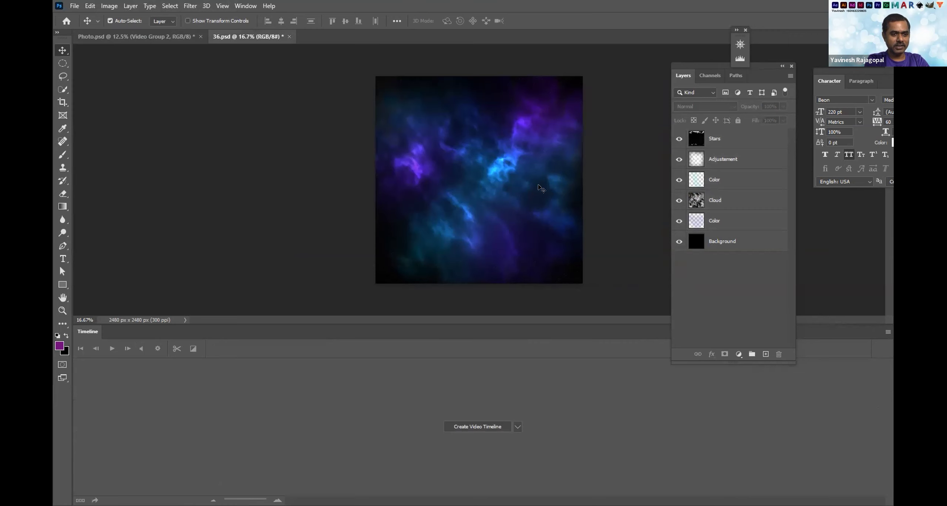
click(721, 199)
key(ctrl+a)
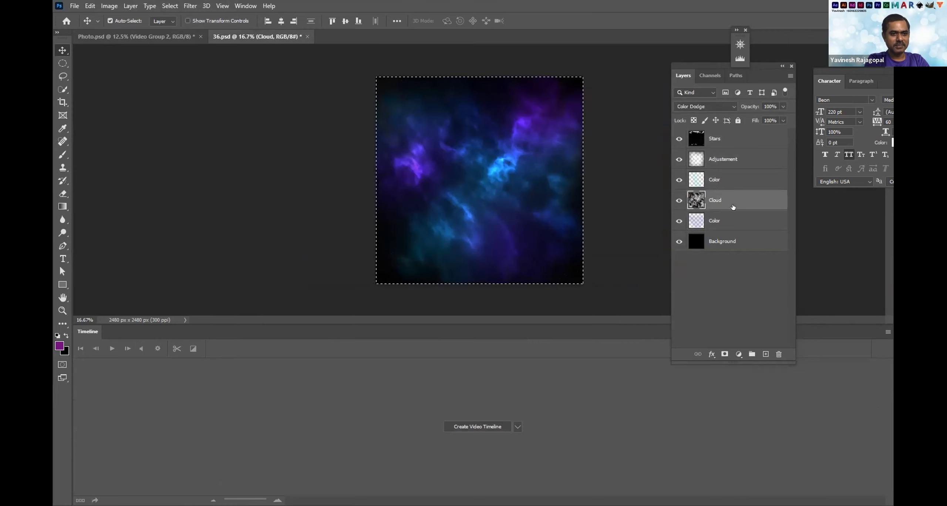
click(710, 291)
ctrl+click(730, 232)
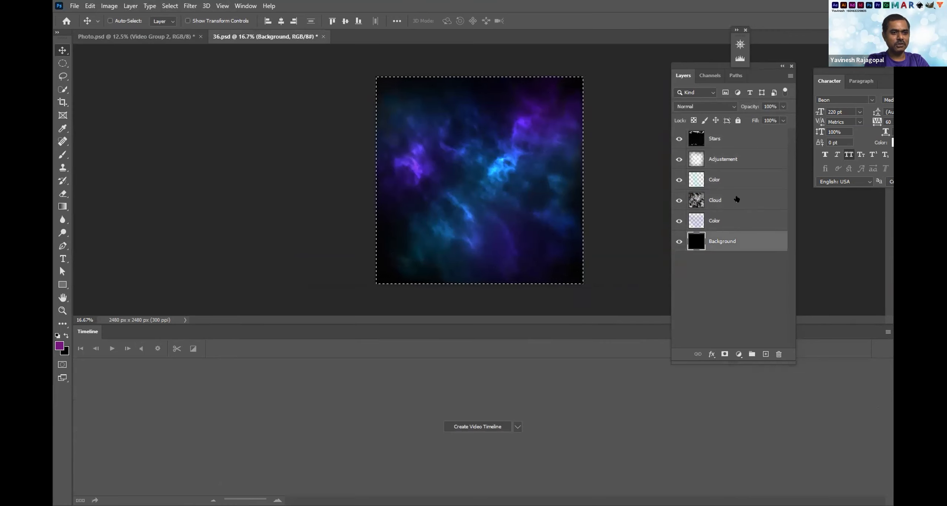
ctrl+click(728, 220)
ctrl+click(725, 200)
ctrl+click(720, 308)
key(ctrl+d)
Select the Stars through lower Color layers, excluding Background, and return to Photo.psd.
ctrl+click(725, 239)
ctrl+click(726, 221)
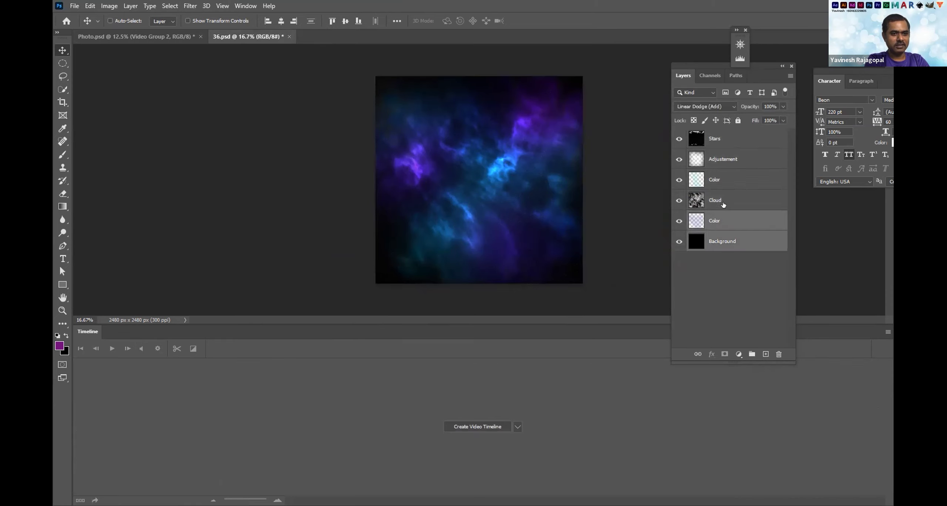
ctrl+click(726, 202)
ctrl+click(732, 177)
ctrl+click(736, 157)
ctrl+click(738, 144)
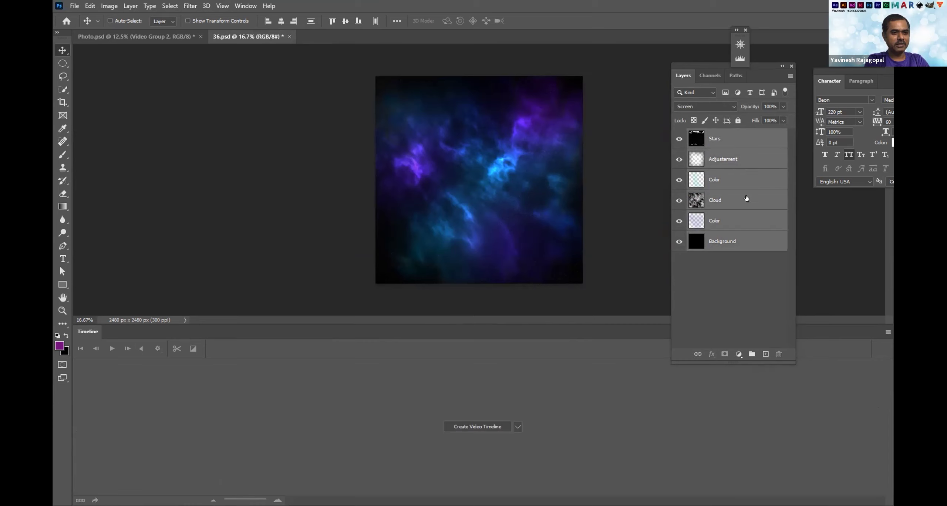
ctrl+click(737, 246)
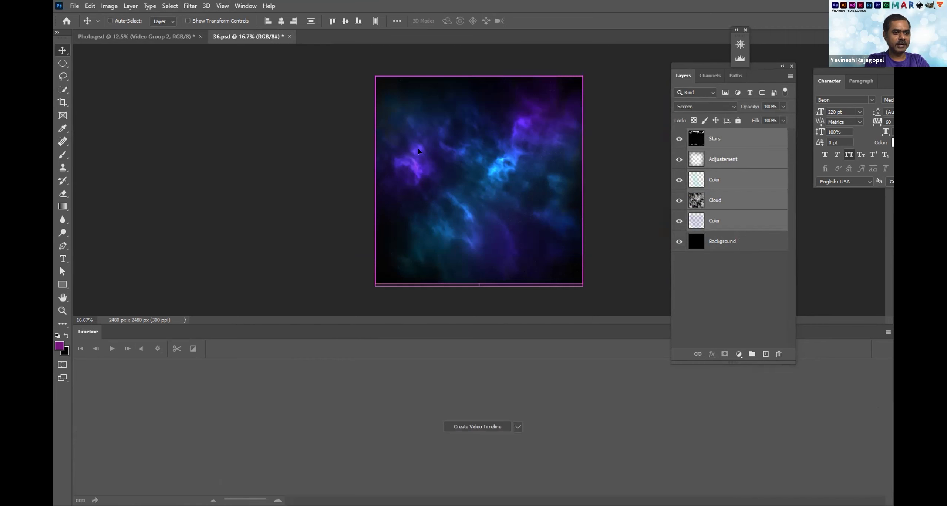
click(187, 36)
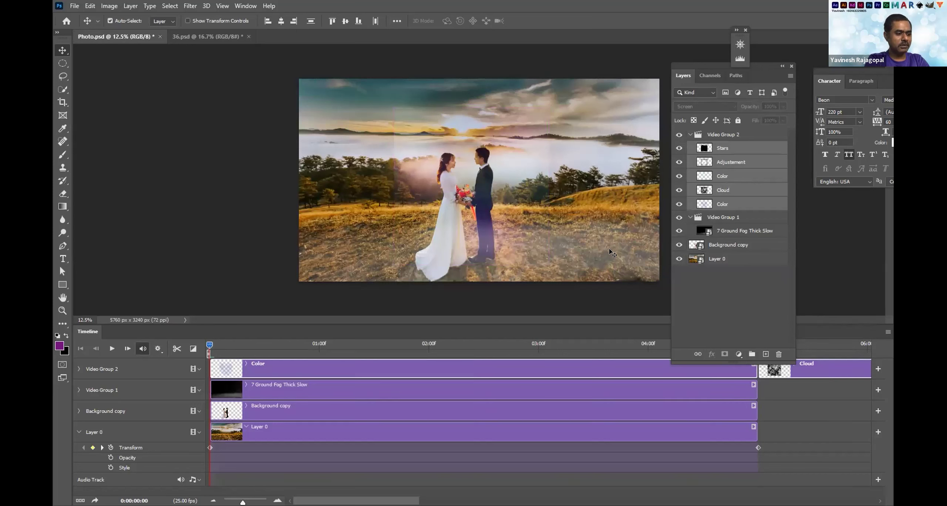
Expand Video Group 2 in the Timeline and resize the panel to show its Position, Opacity and Style.
scroll(345, 373, right, 1)
key(ctrl)
key(ctrl+minus)
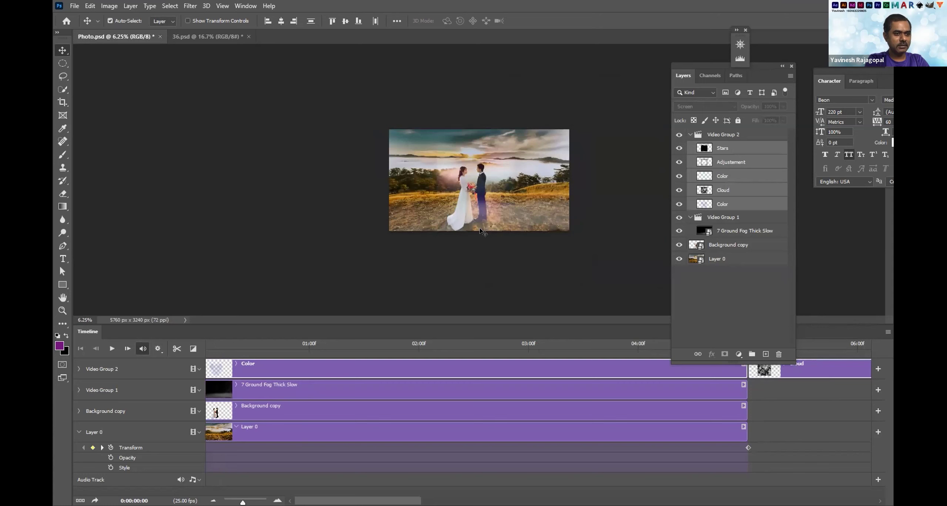
key(ctrl+plus)
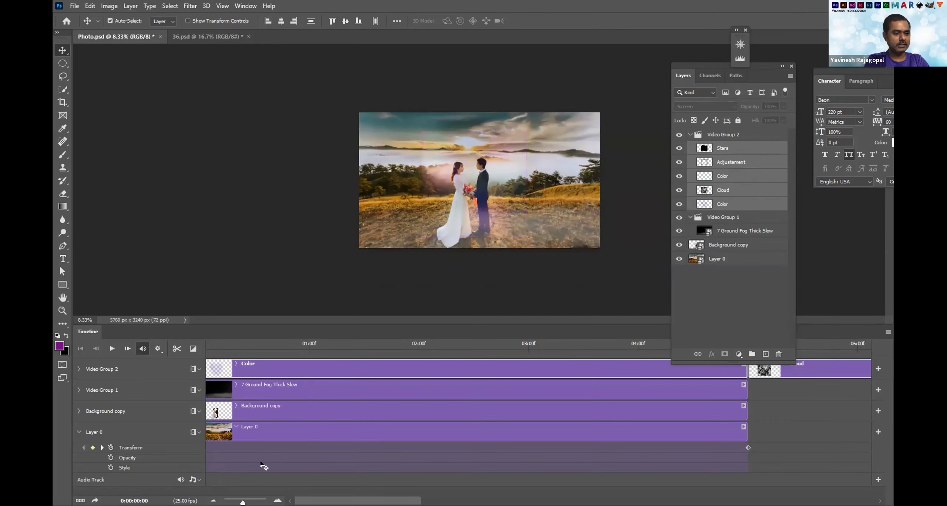
scroll(260, 467, left, 1)
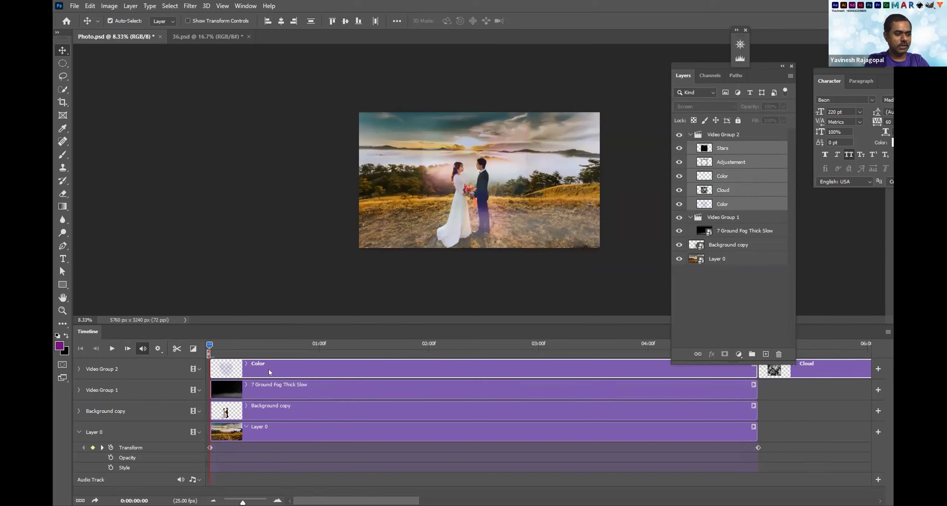
click(246, 364)
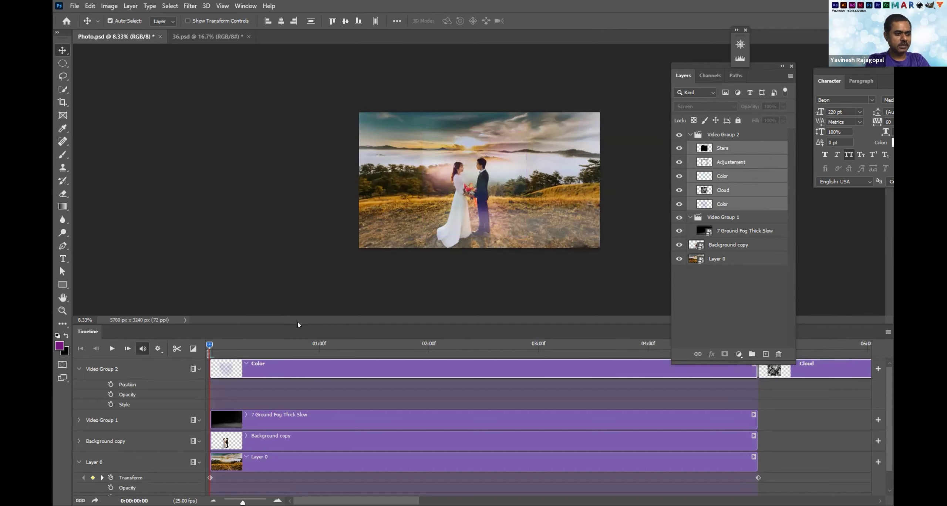
drag(298, 323, 307, 394)
drag(312, 352, 318, 328)
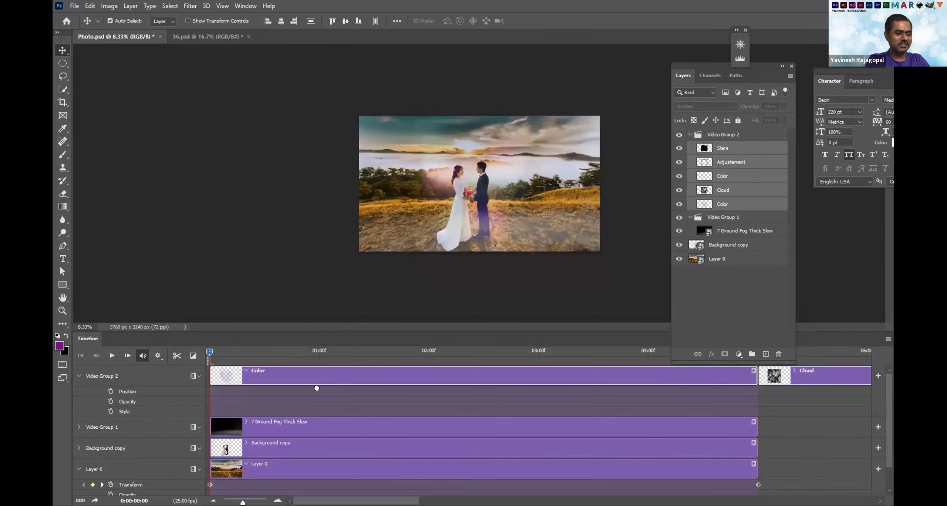
mouse_move(317, 388)
mouse_down()
mouse_move(323, 378)
mouse_move(309, 378)
mouse_up()
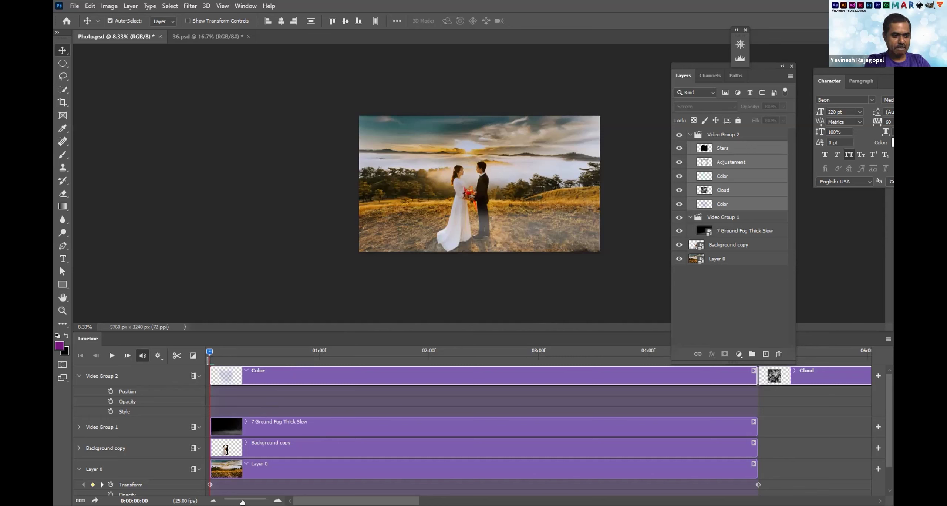
Zoom the timeline out until all five Video Group 2 clips are visible.
click(276, 499)
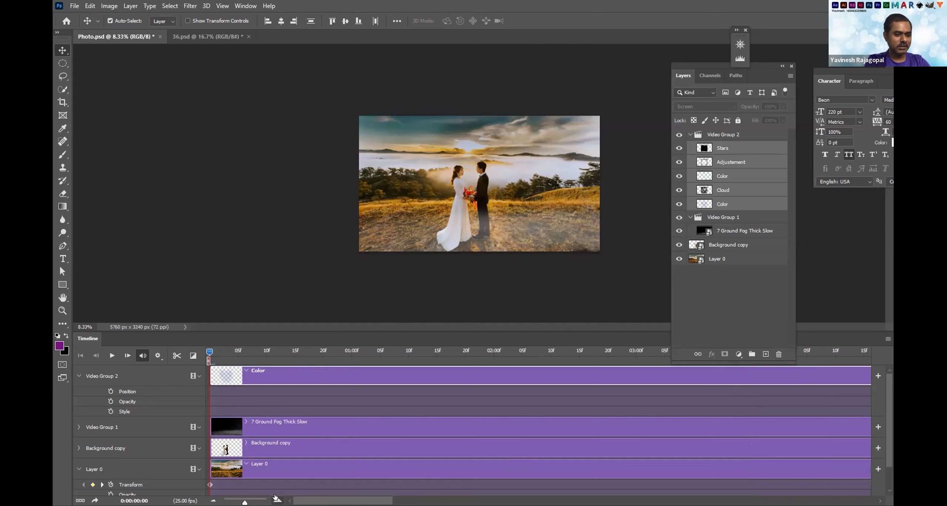
click(276, 499)
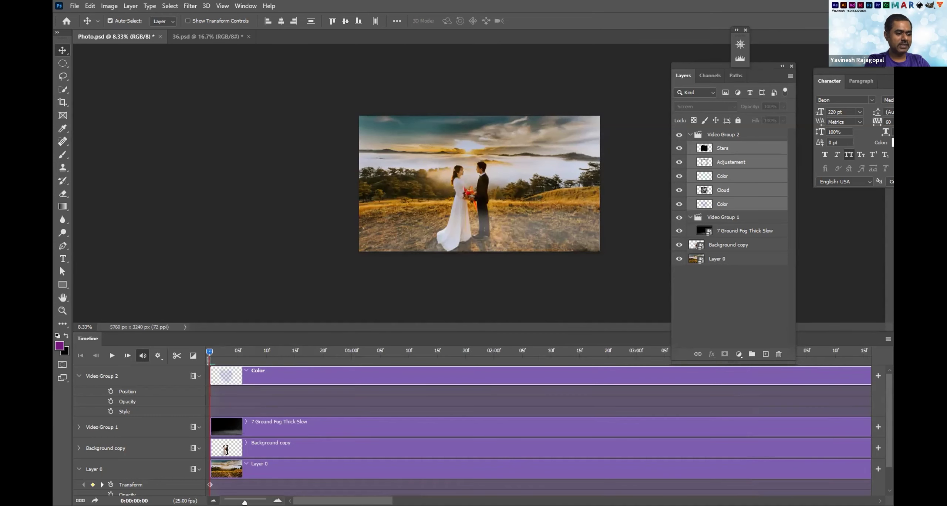
drag(241, 503, 234, 502)
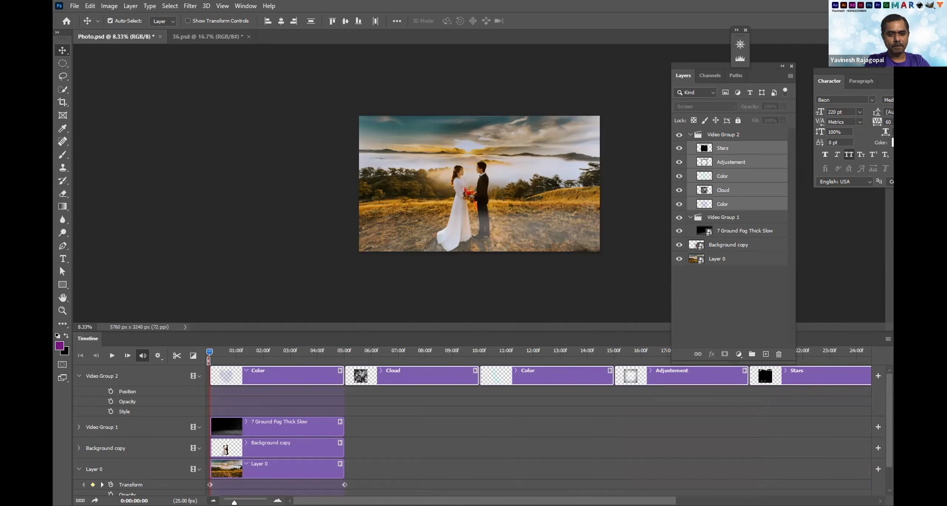
Create Video Group 3 and move the Cloud clip into it.
click(199, 377)
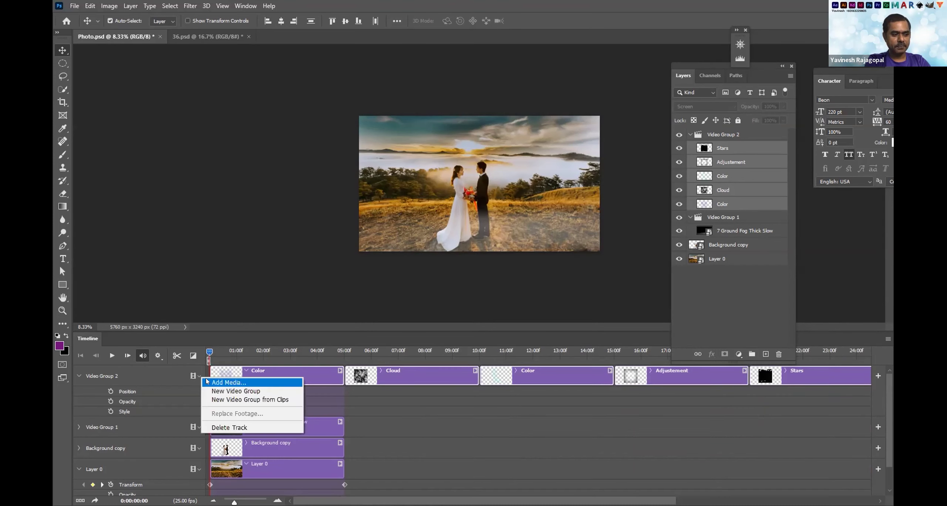
click(237, 391)
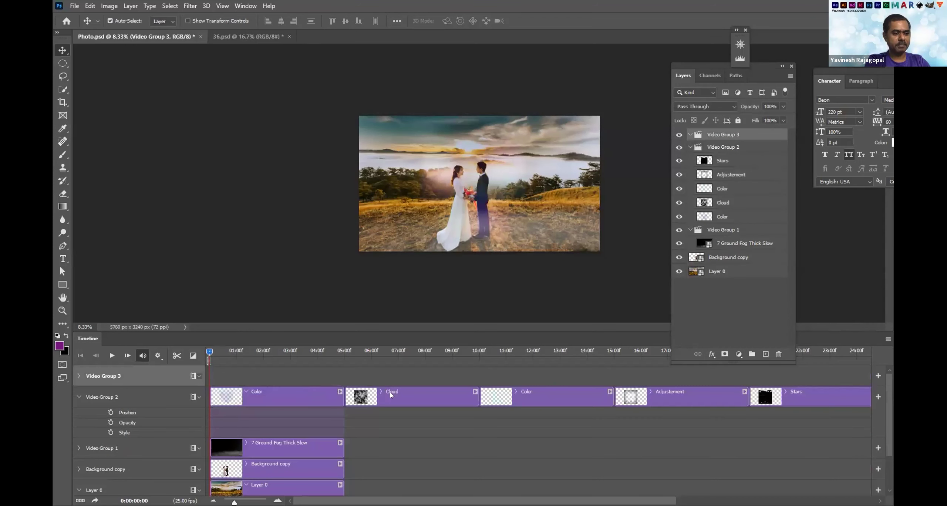
click(401, 393)
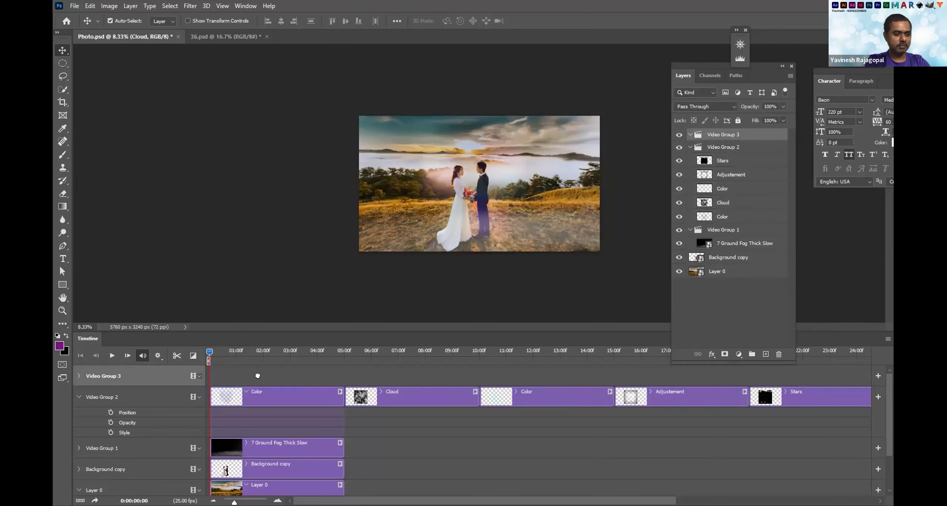
drag(400, 393, 248, 368)
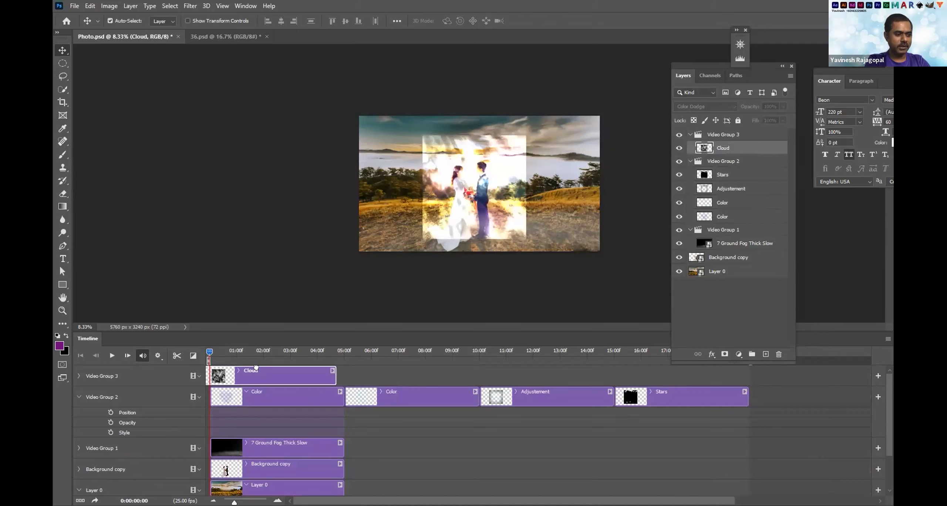
Create Video Group 4 and move a Color clip into it, aligned to the timeline start.
click(196, 376)
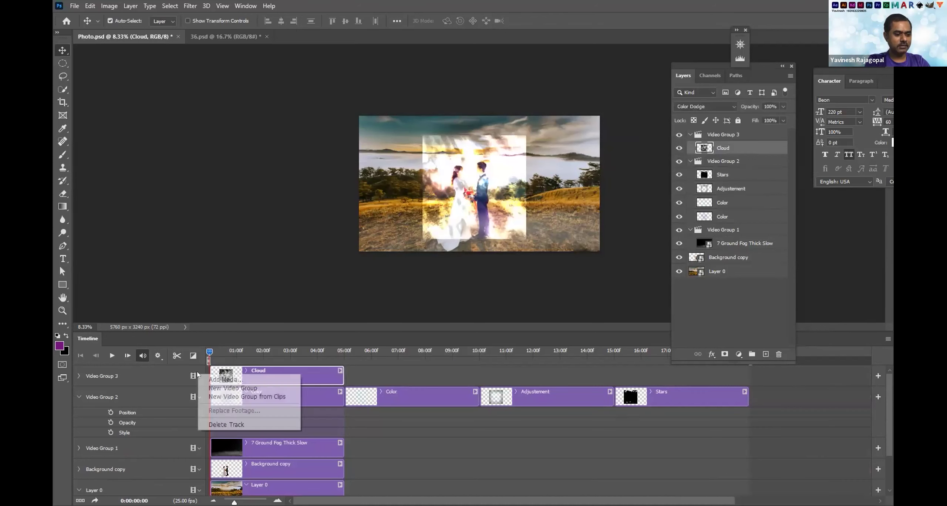
click(219, 387)
click(398, 413)
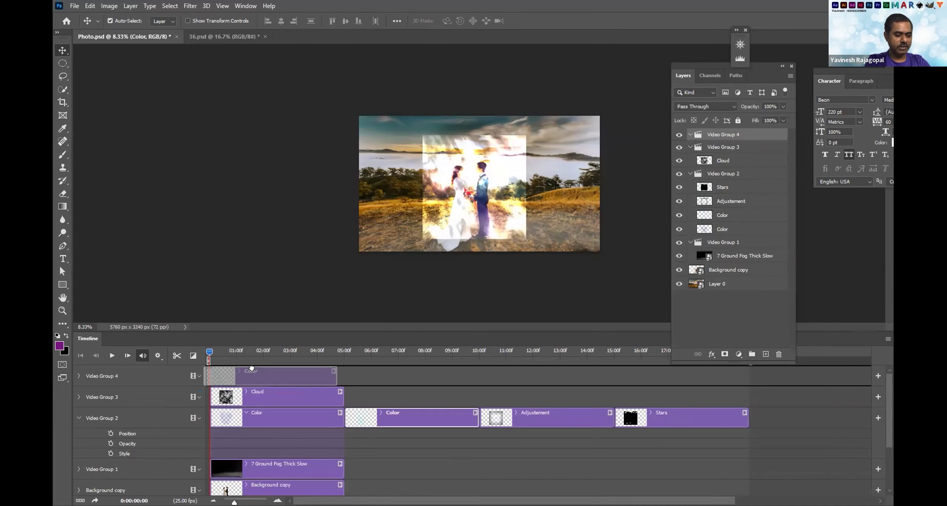
click(387, 411)
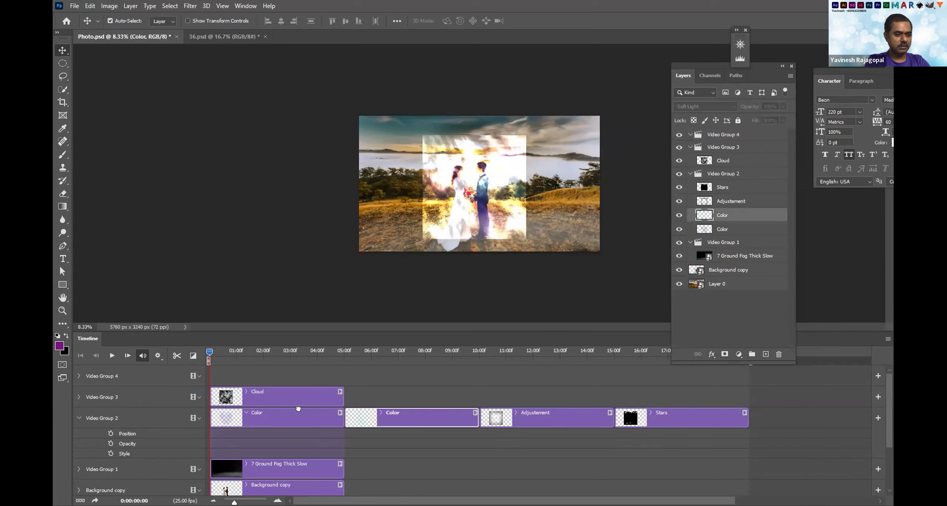
click(148, 415)
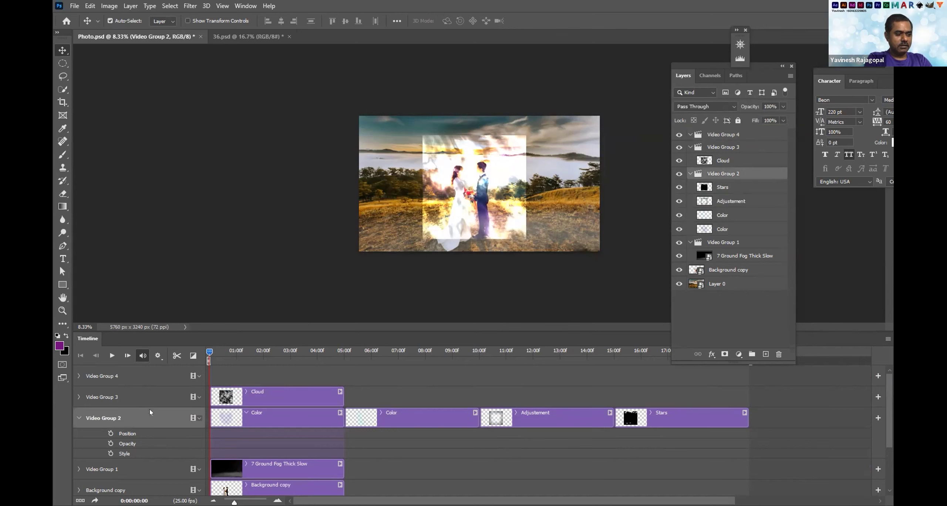
click(271, 417)
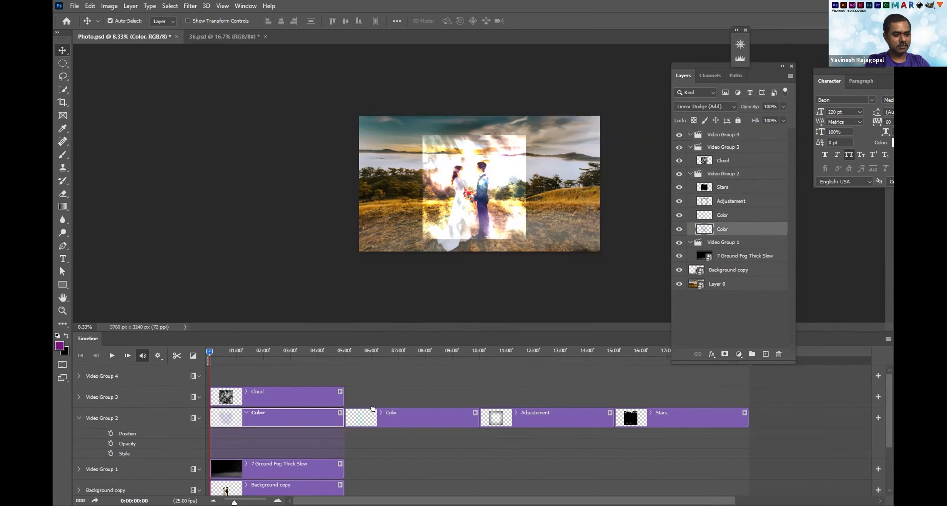
drag(265, 370, 390, 378)
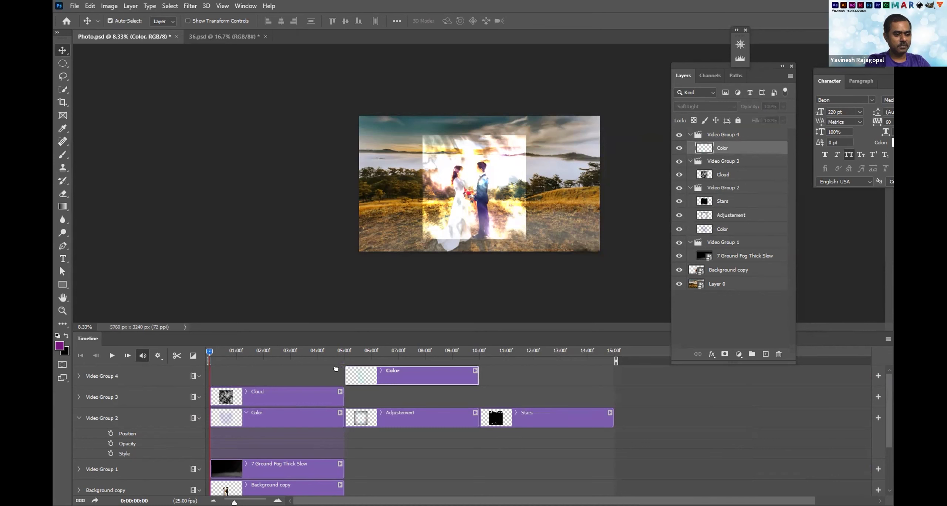
drag(409, 372, 268, 369)
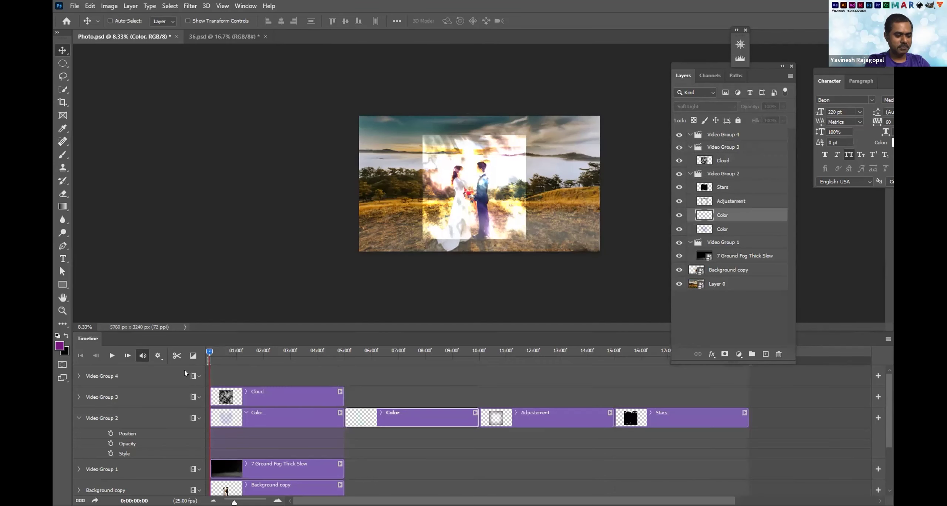
Add a new empty Video Group 5 above Video Group 4.
click(201, 380)
click(197, 376)
click(230, 391)
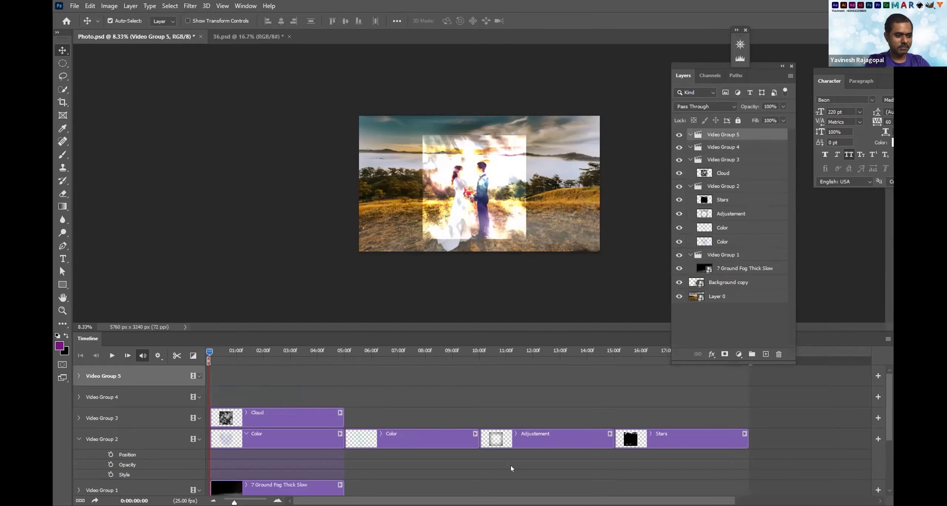
Add Video Group 6 and move the second Color clip into Video Group 4.
click(198, 377)
click(216, 389)
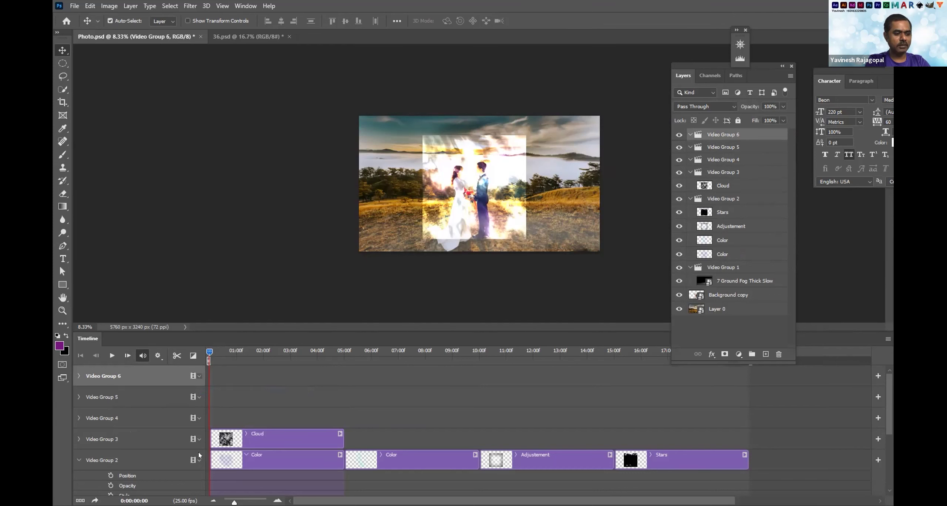
click(160, 455)
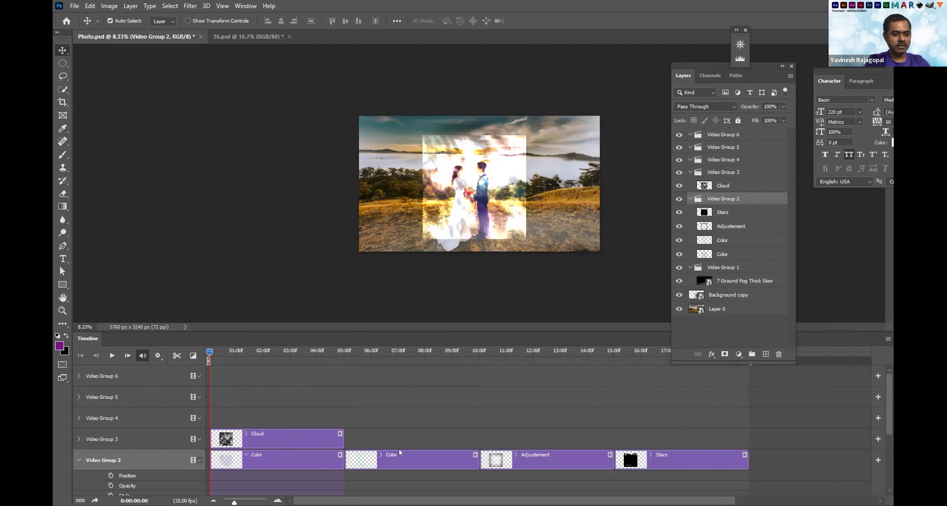
click(418, 455)
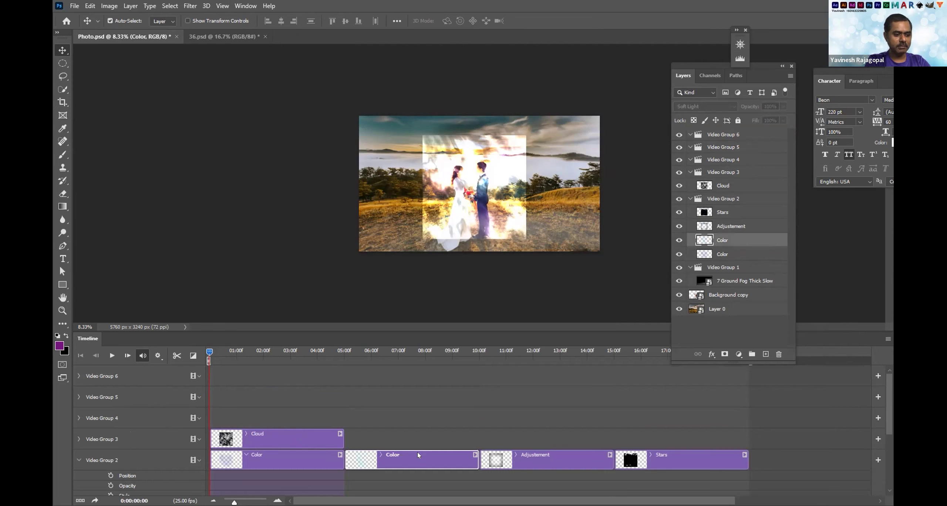
drag(415, 450, 380, 410)
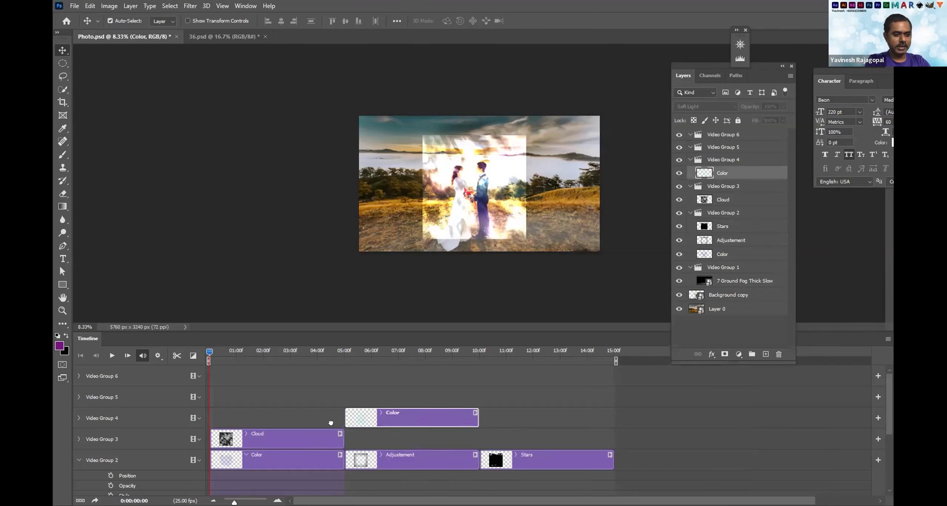
Move the Adjustement clip into Video Group 5 and the Stars clip into Video Group 6.
click(397, 460)
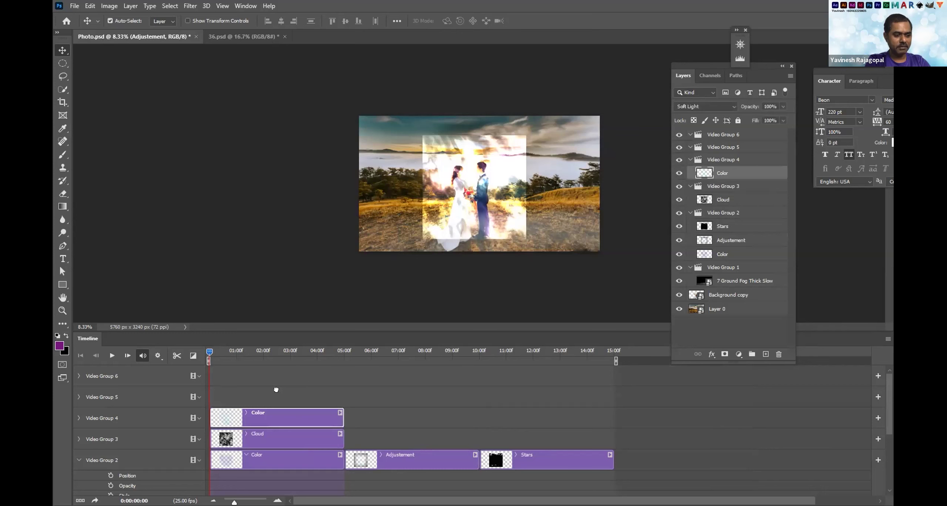
drag(366, 461, 366, 398)
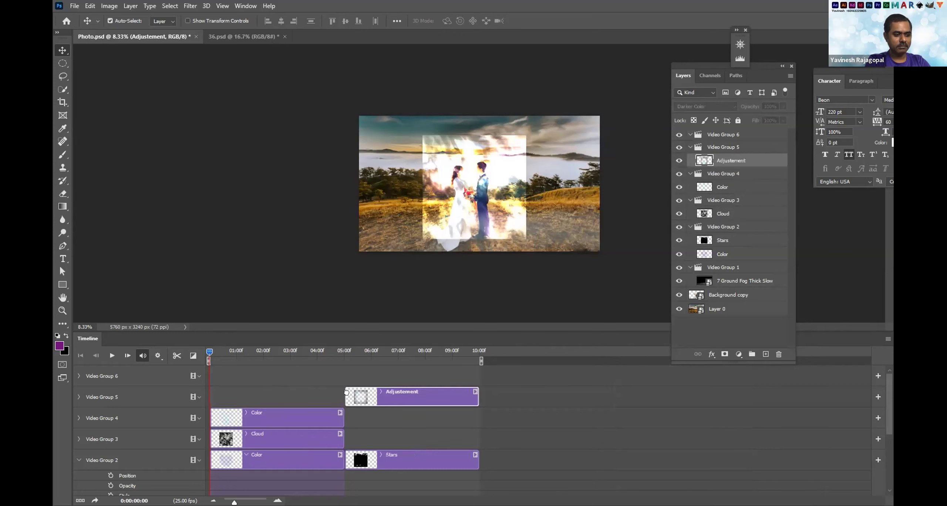
click(402, 460)
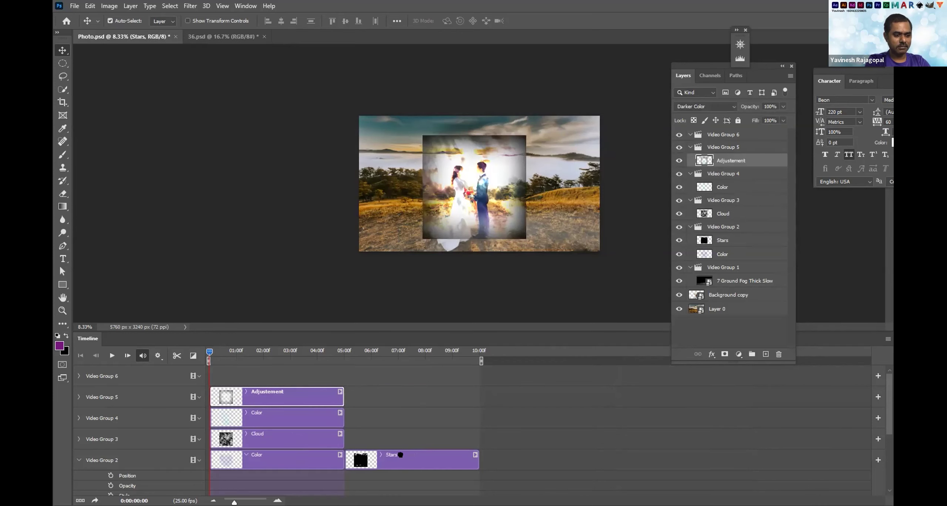
drag(369, 467, 370, 382)
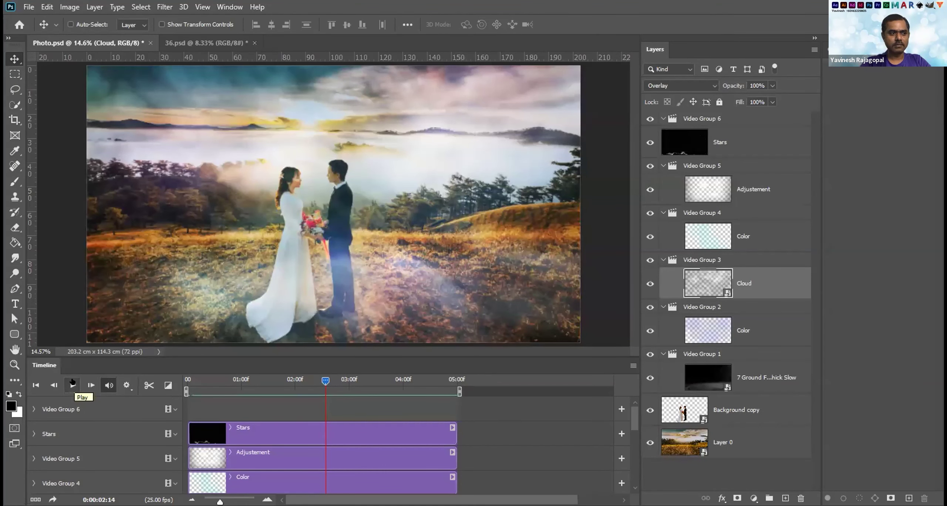
Play the timeline to preview the combined overlay effects on the wedding photo.
click(72, 384)
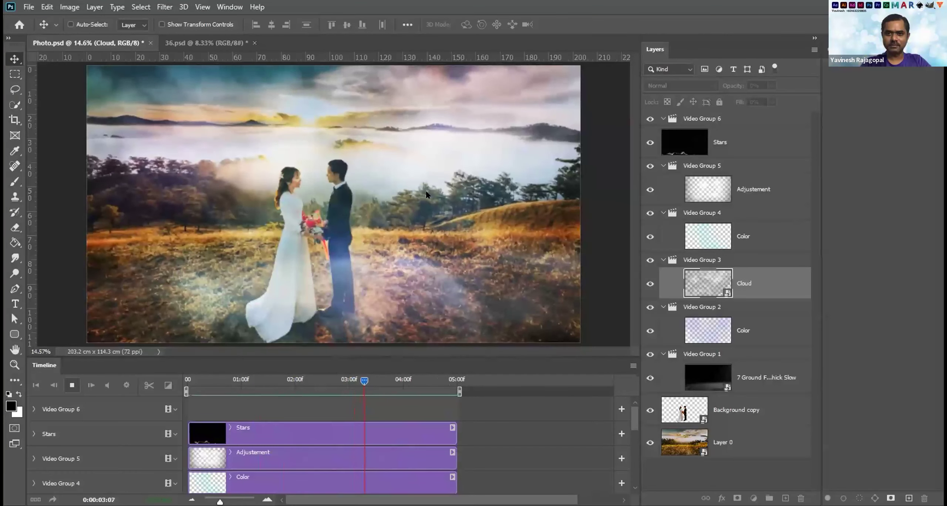
Stop playback and make the Timeline panel taller.
click(303, 374)
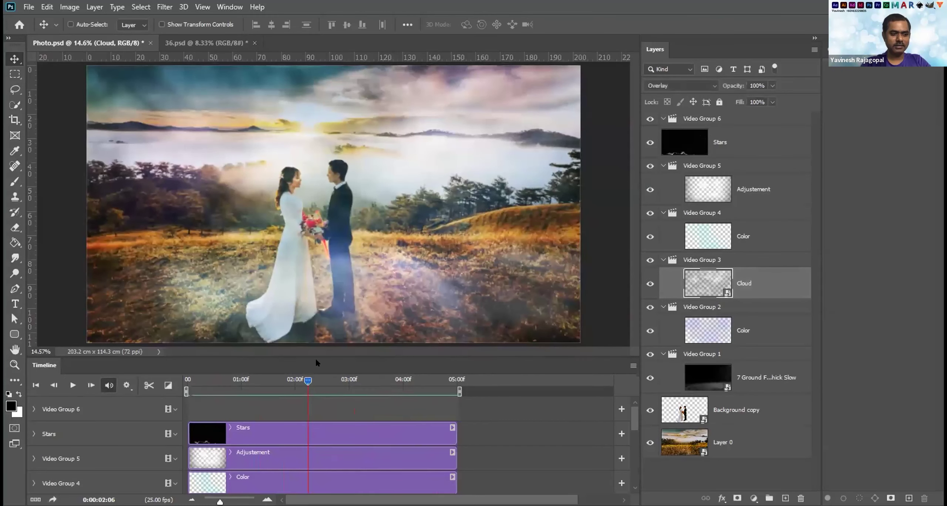
mouse_move(317, 353)
mouse_down()
mouse_move(320, 325)
mouse_move(320, 352)
mouse_up()
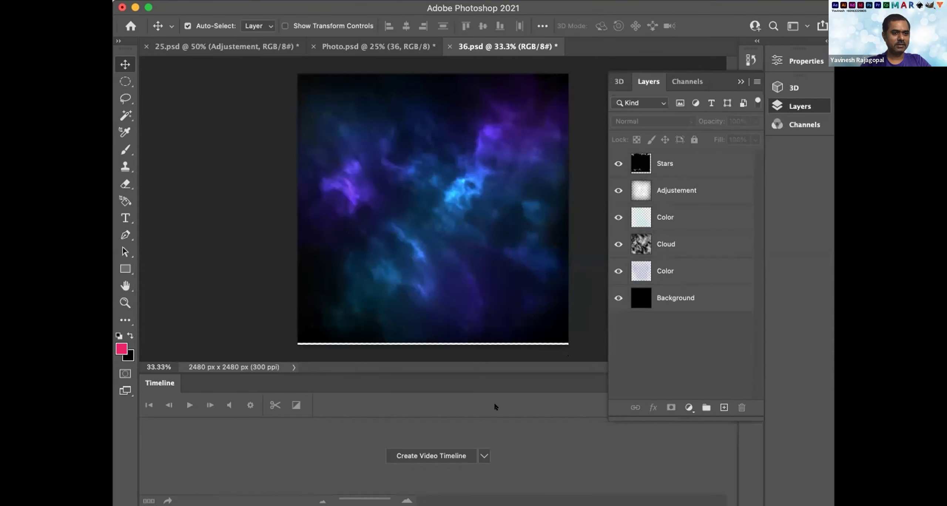
In Photo.psd, delete the placed 36 nebula layer from Video Group 4.
click(364, 46)
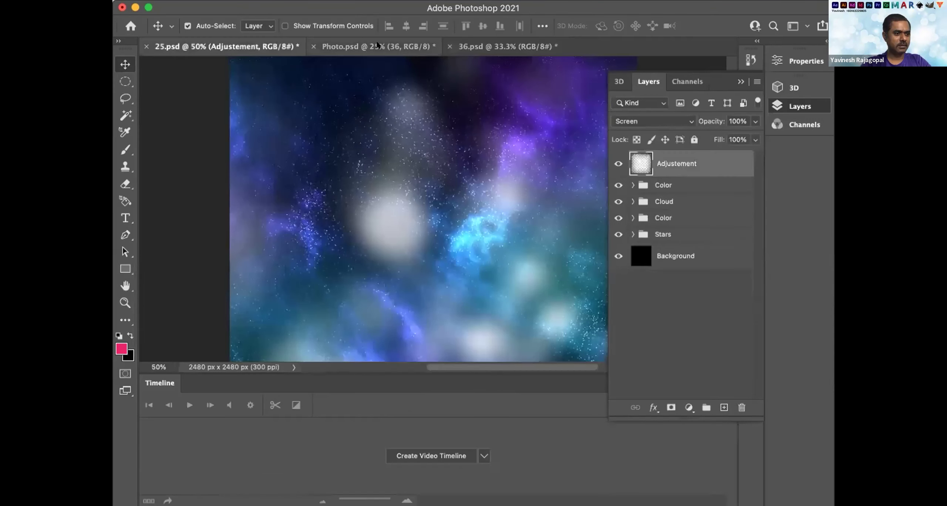
click(378, 46)
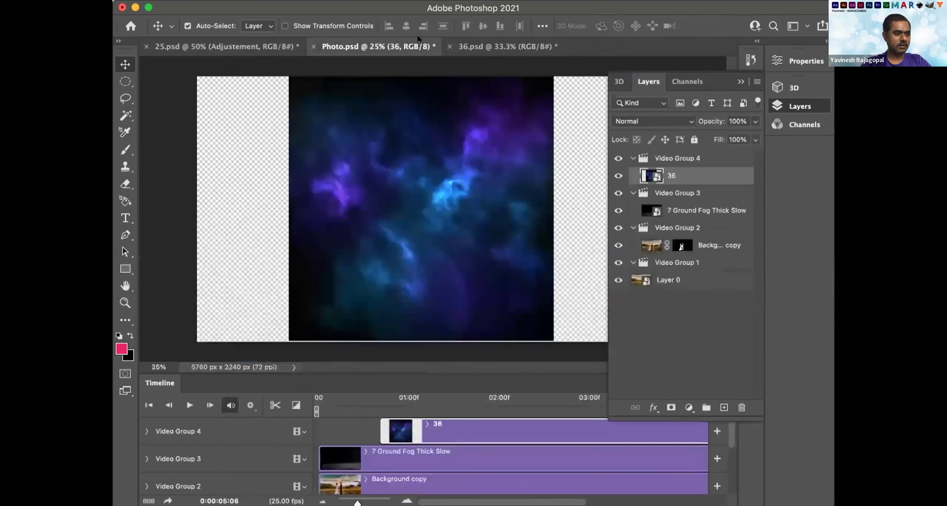
click(513, 46)
click(390, 42)
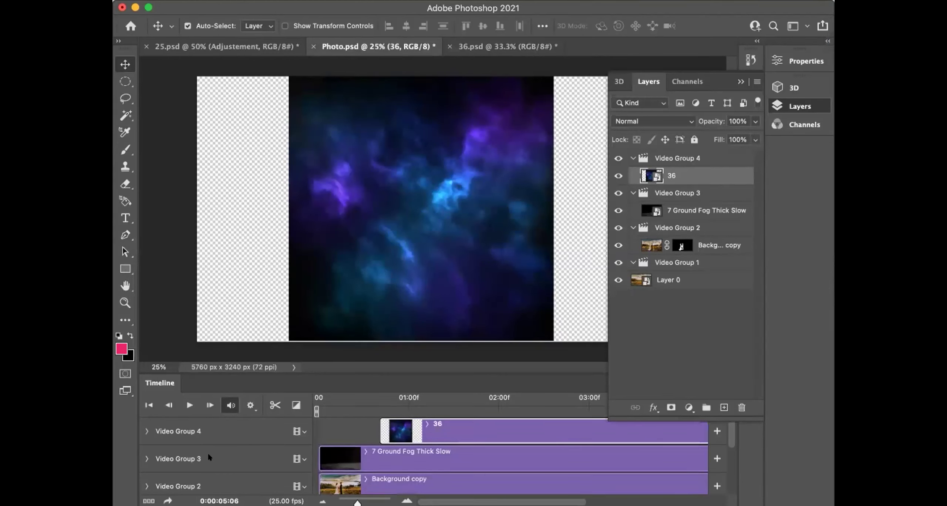
click(192, 426)
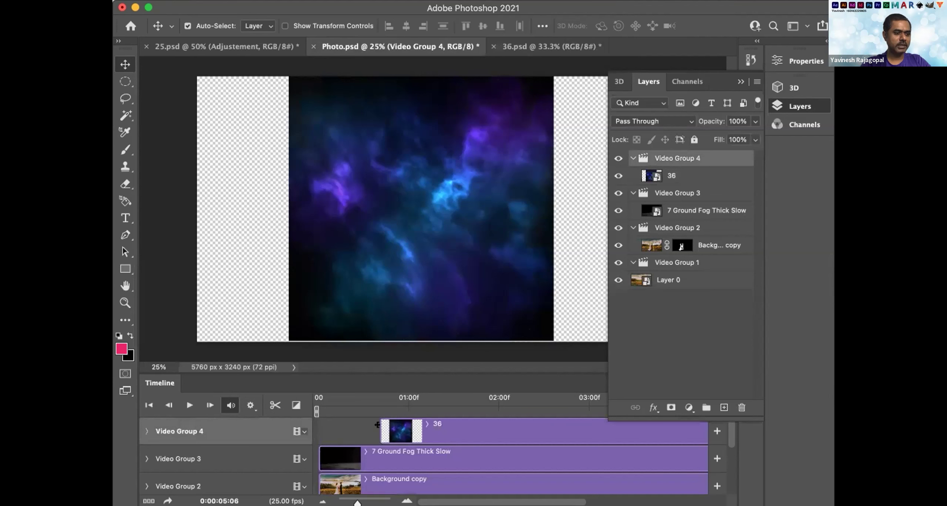
click(413, 434)
key(Delete)
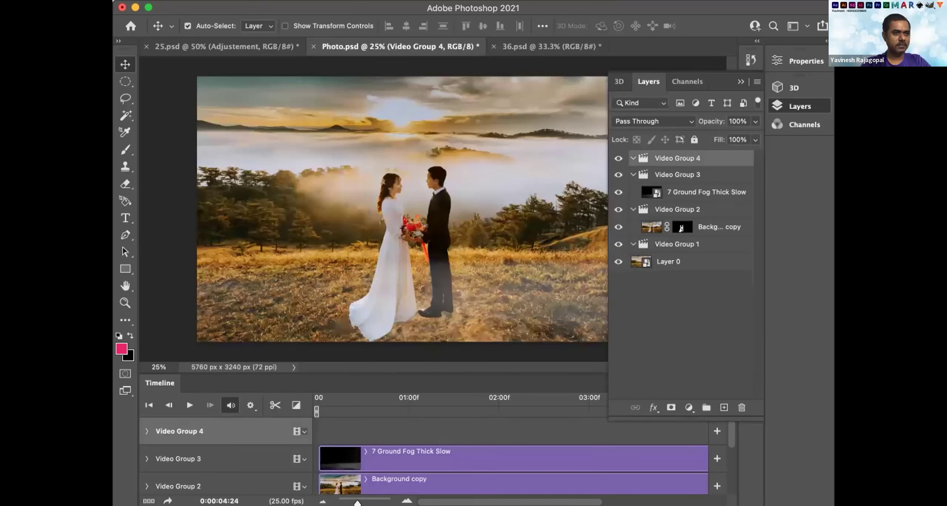
In 36.psd, select the Stars through lower Color layers, leaving Background out.
click(551, 47)
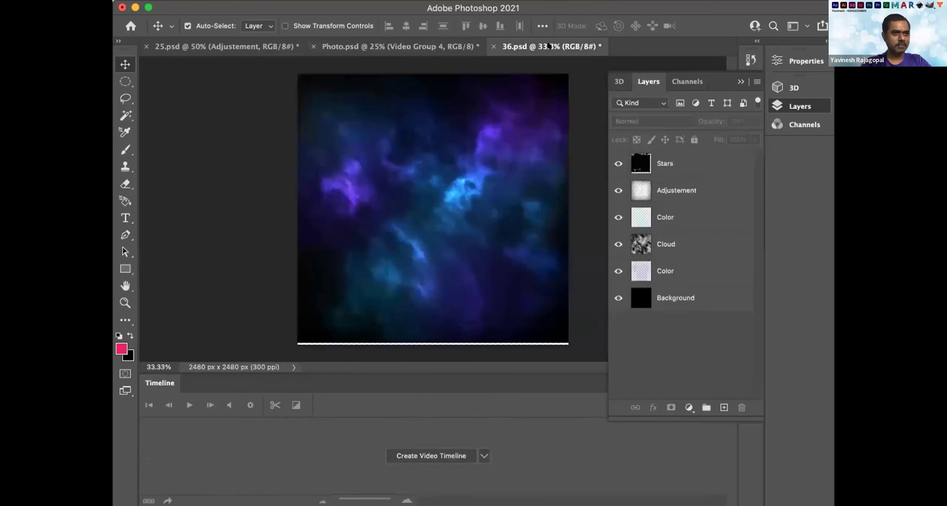
click(526, 264)
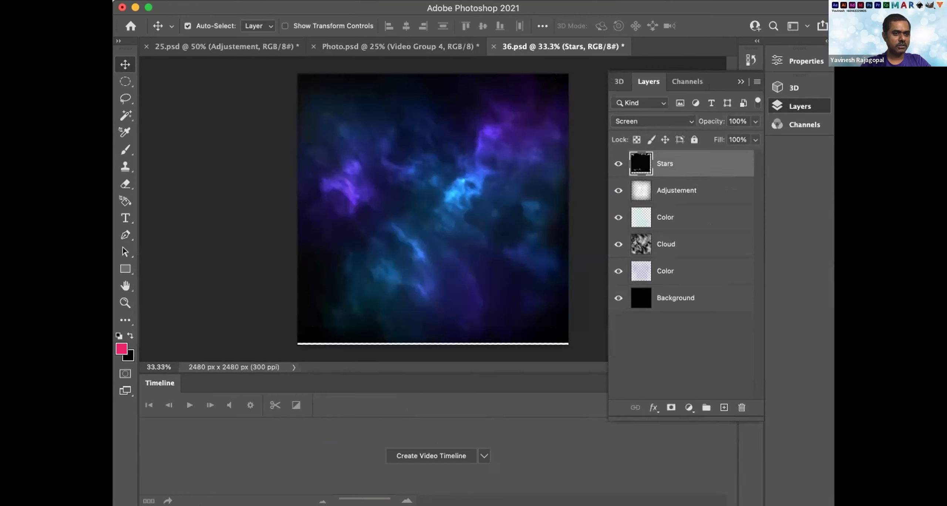
shift+click(643, 297)
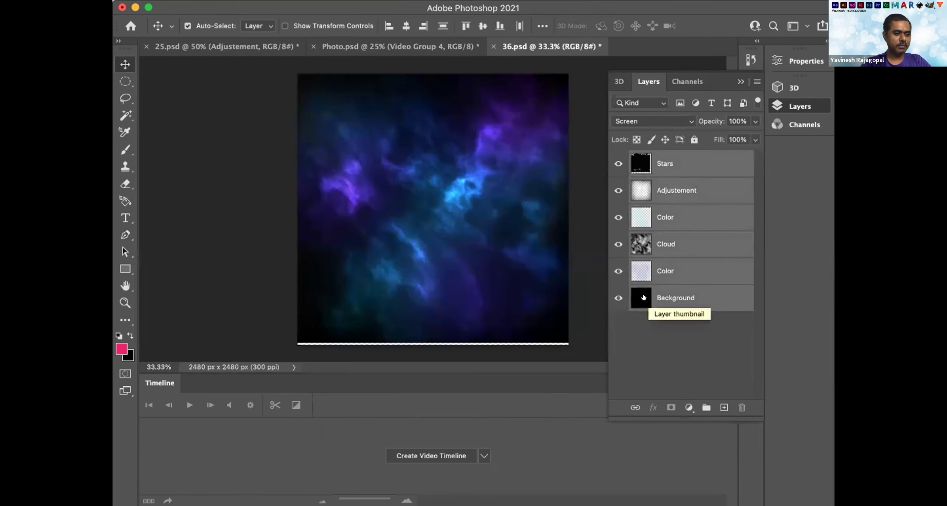
click(643, 280)
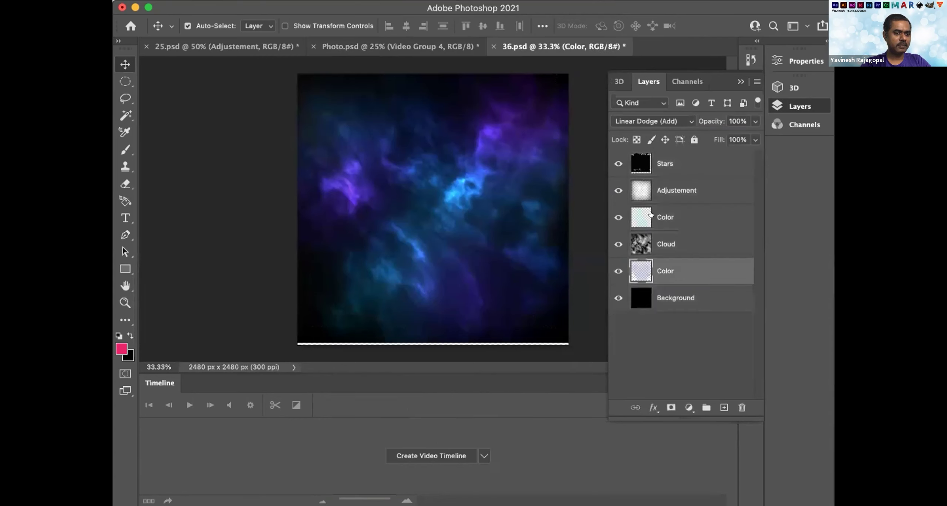
shift+click(650, 153)
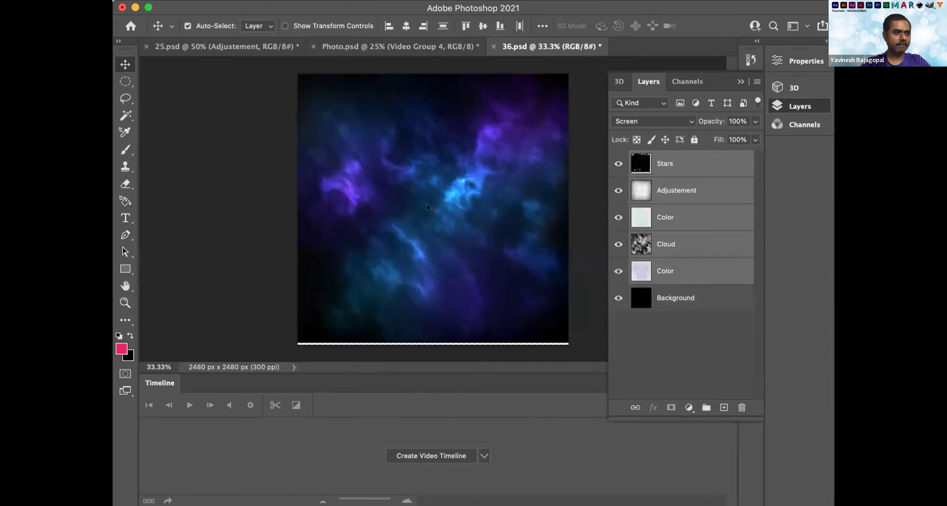
Drag the selected nebula layers into Photo.psd's Video Group 4 and zoom the timeline in.
drag(409, 170, 441, 201)
drag(440, 112, 433, 46)
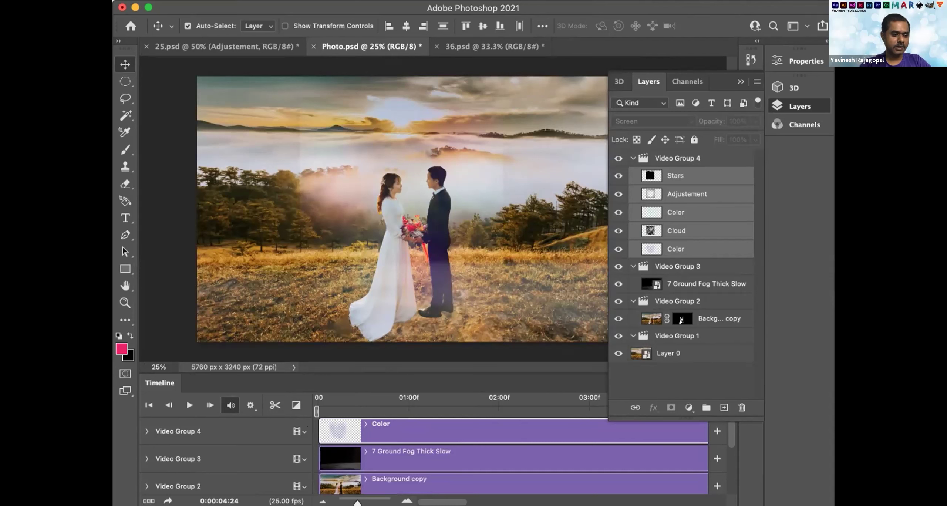
mouse_move(357, 503)
mouse_down()
mouse_move(376, 503)
mouse_move(345, 502)
mouse_up()
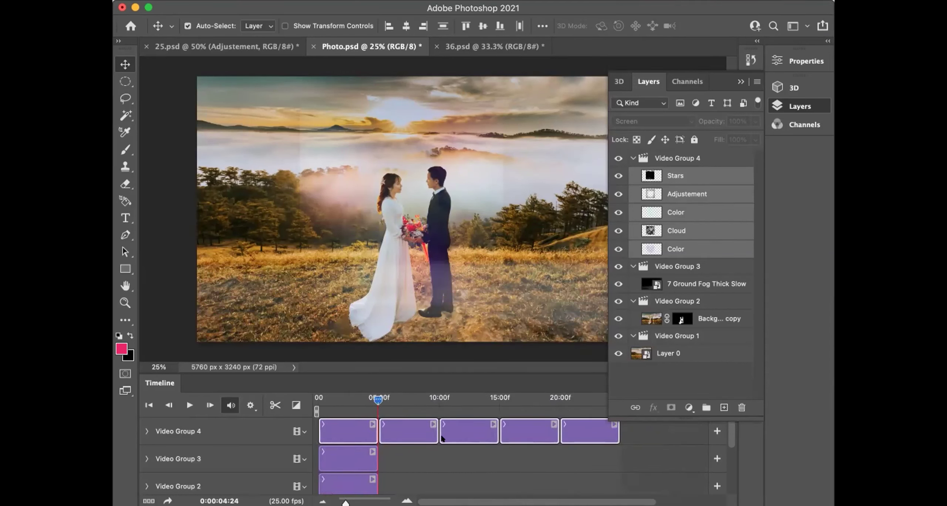
Add four empty video groups, Video Groups 5 through 8, above Video Group 4.
click(293, 427)
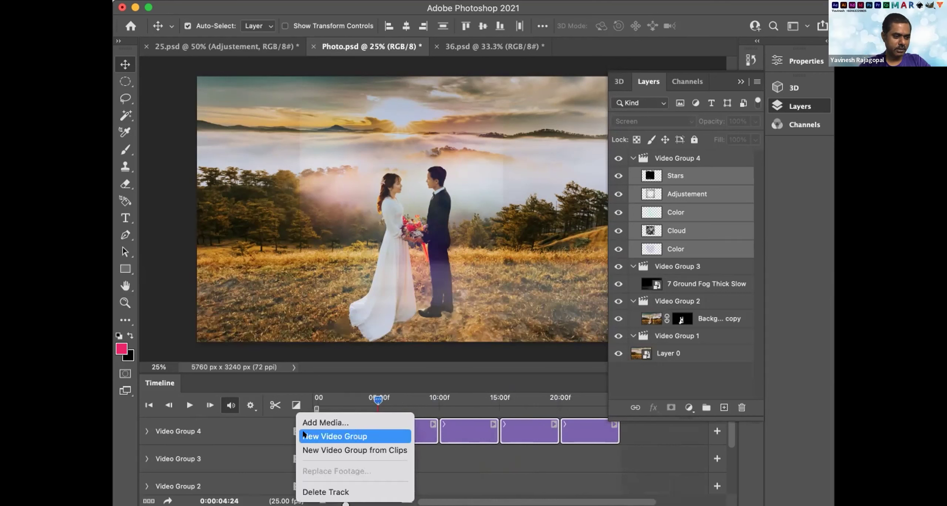
click(303, 435)
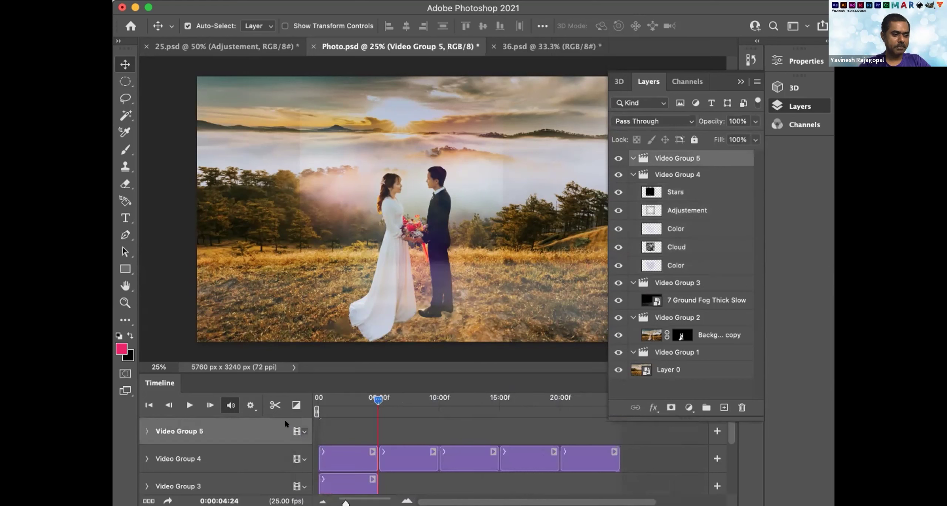
click(296, 430)
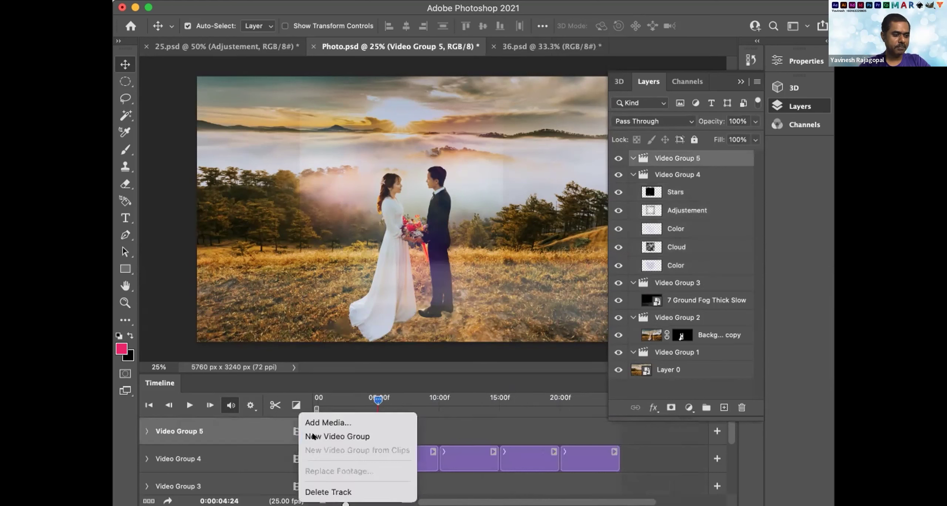
click(313, 436)
click(294, 432)
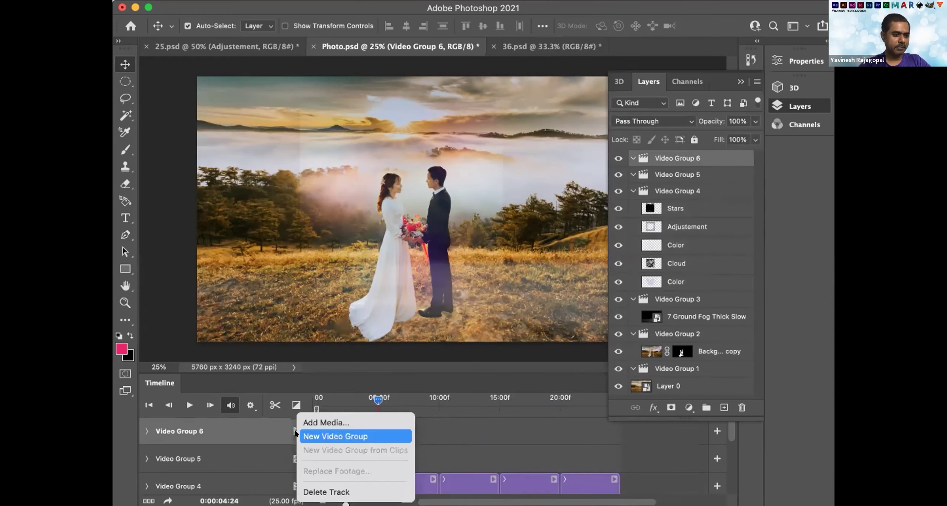
click(314, 436)
click(294, 430)
click(315, 435)
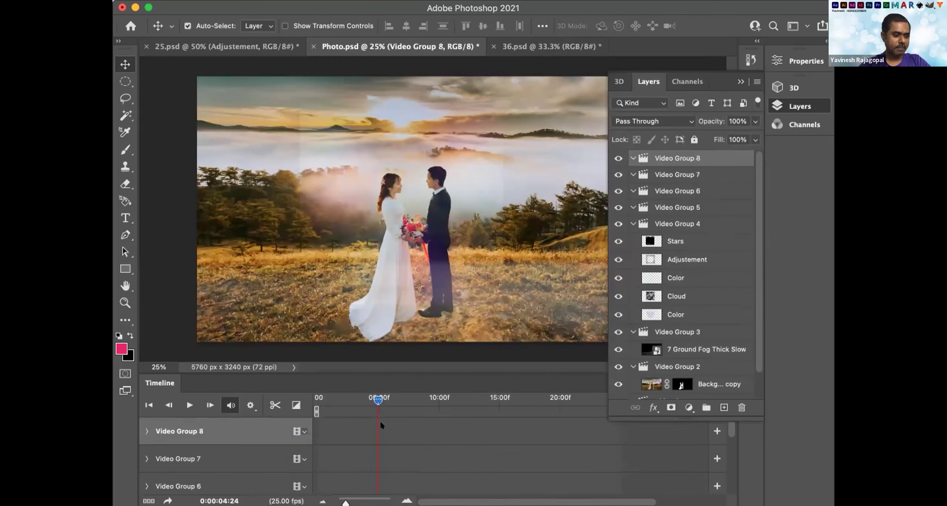
scroll(382, 424, down, 3)
click(407, 478)
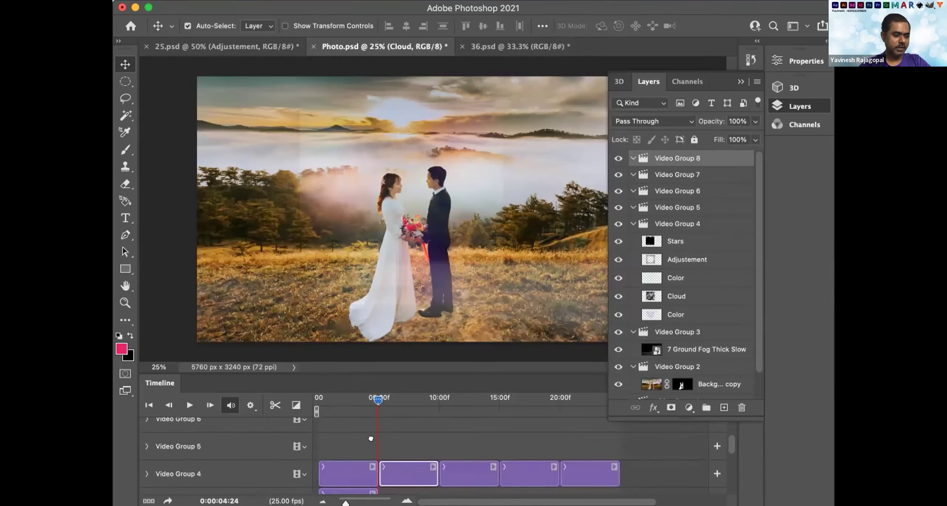
Spread the Cloud, Adjustement and Color clips onto separate tracks, each starting at 0 seconds.
drag(396, 469, 395, 445)
drag(470, 478, 409, 459)
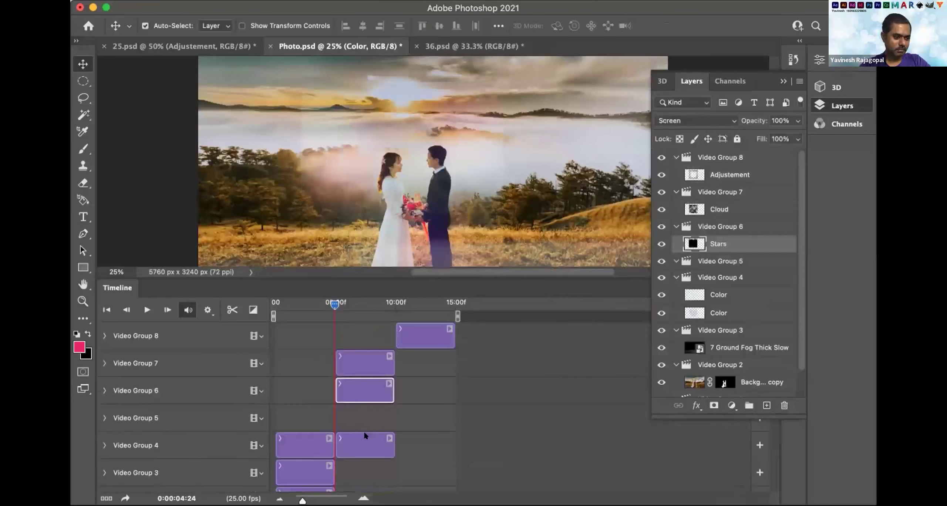
click(277, 301)
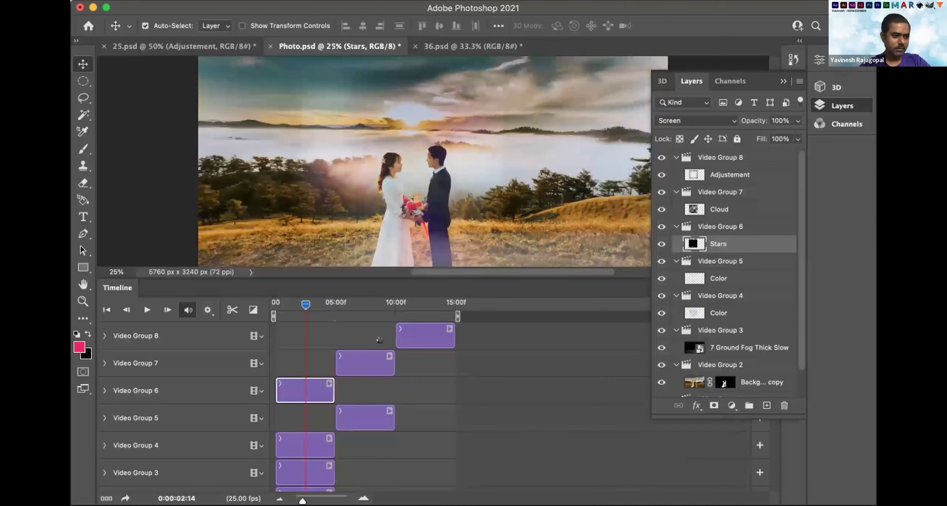
drag(371, 358, 306, 357)
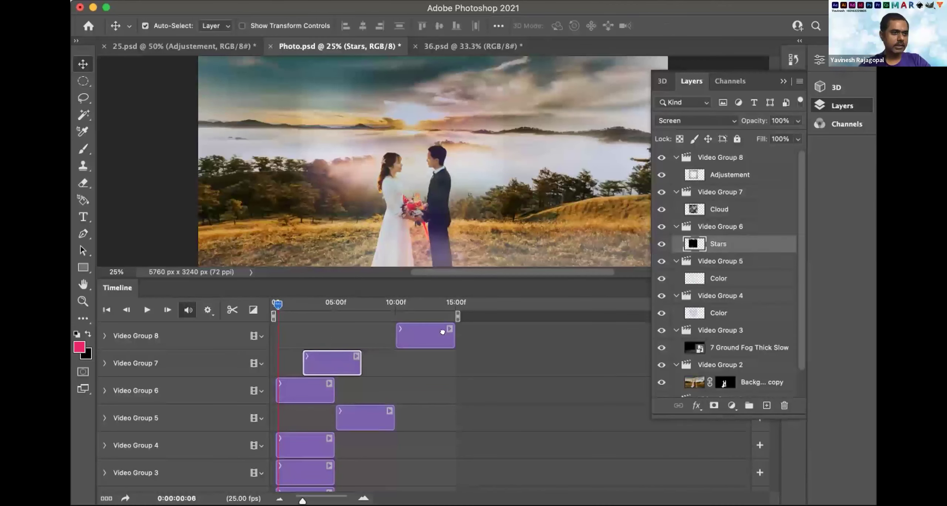
drag(407, 337, 287, 340)
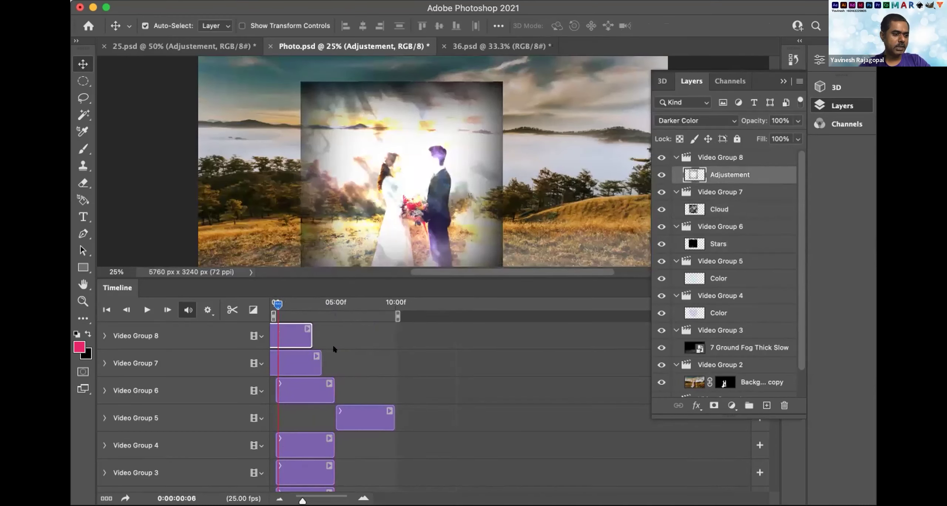
drag(359, 425, 293, 433)
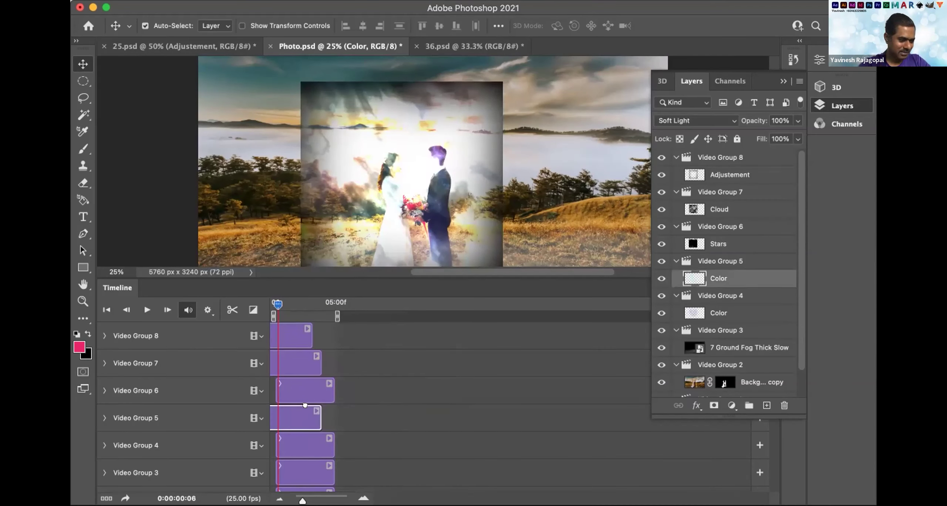
Select Video Groups 8 through 4 plus Group 4's Color layer together.
click(304, 336)
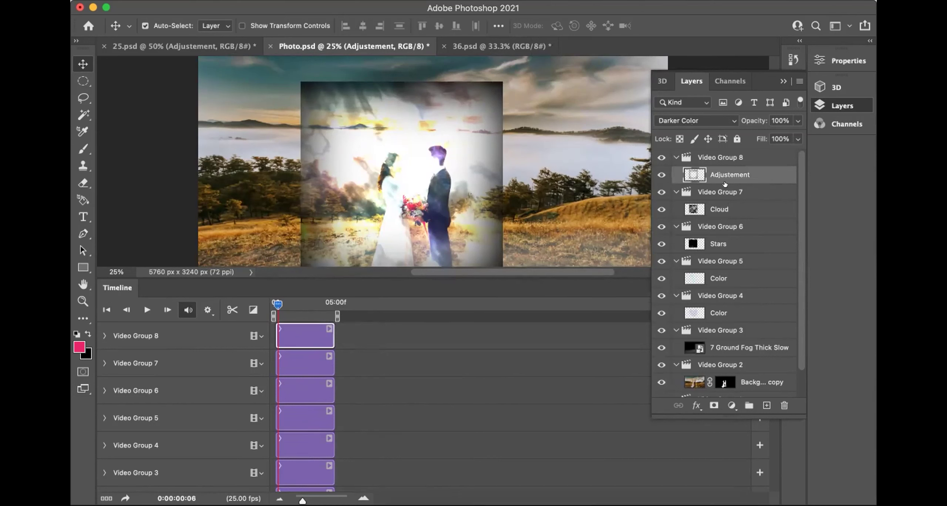
shift+click(721, 211)
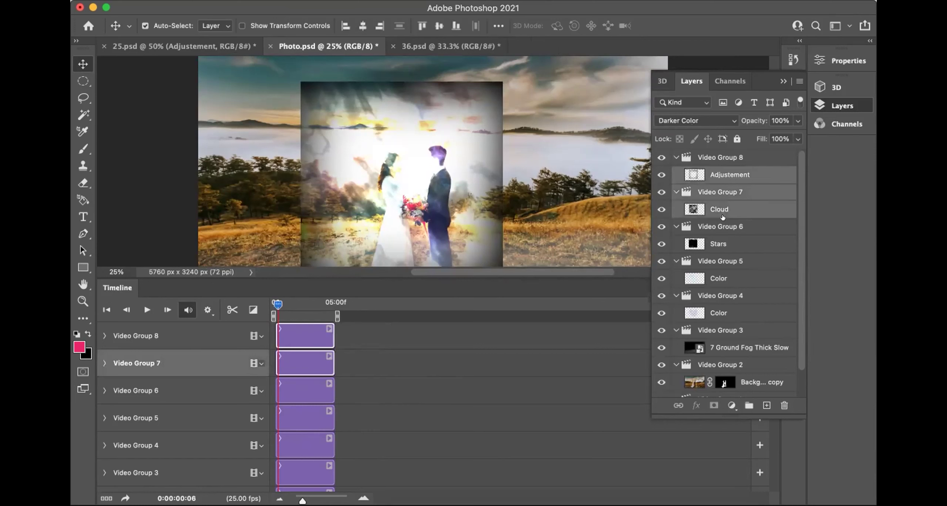
click(725, 160)
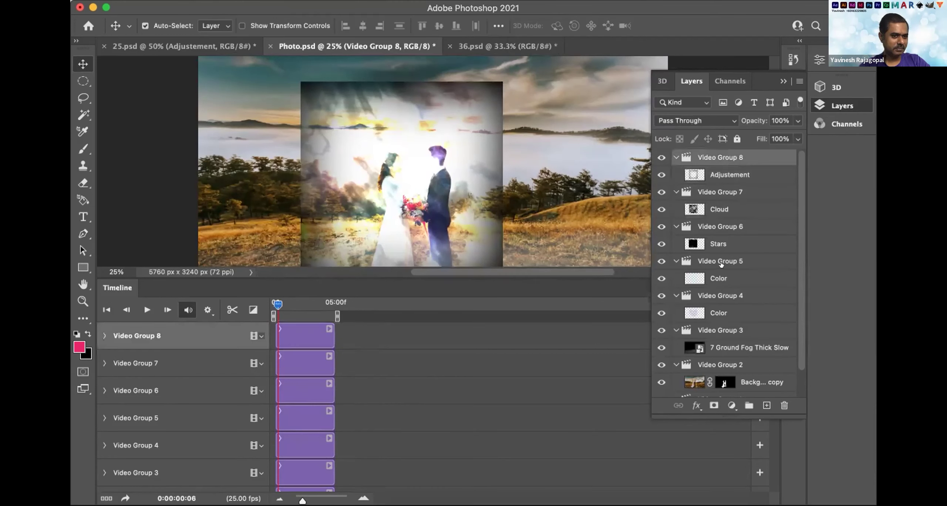
shift+click(723, 259)
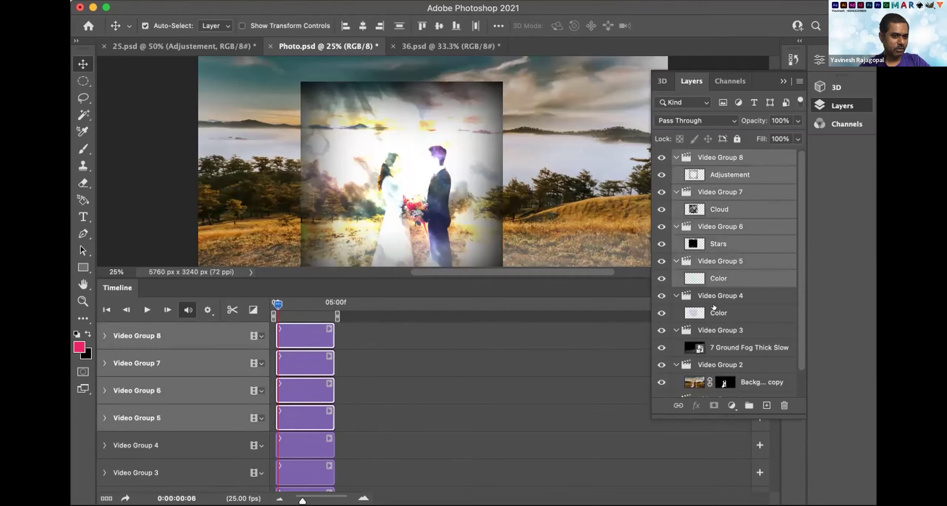
shift+click(715, 293)
shift+click(714, 312)
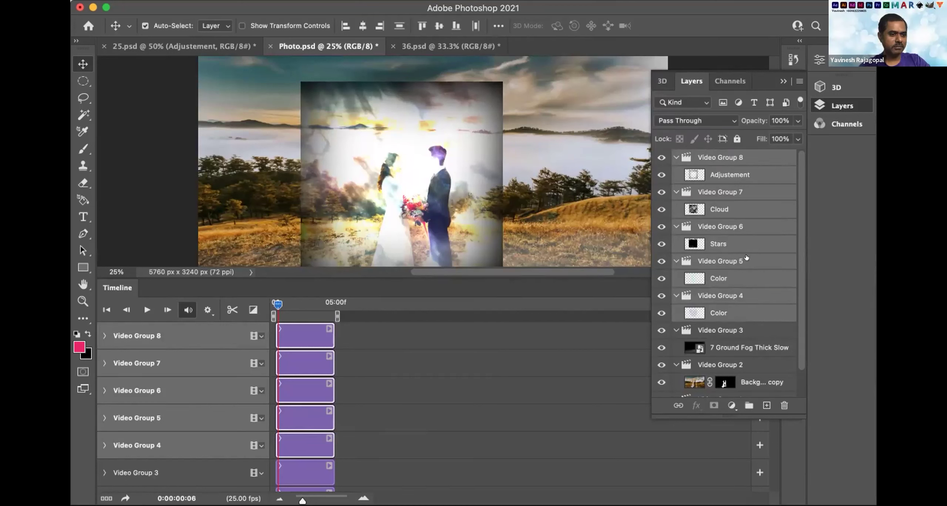
Free Transform the selected overlay layers to about 234% scale and commit.
right_click(734, 247)
click(162, 0)
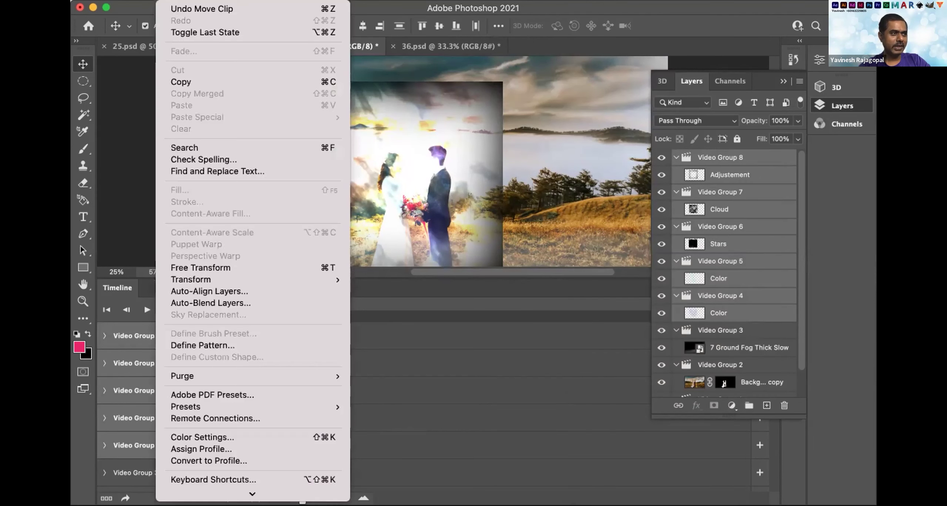
click(239, 267)
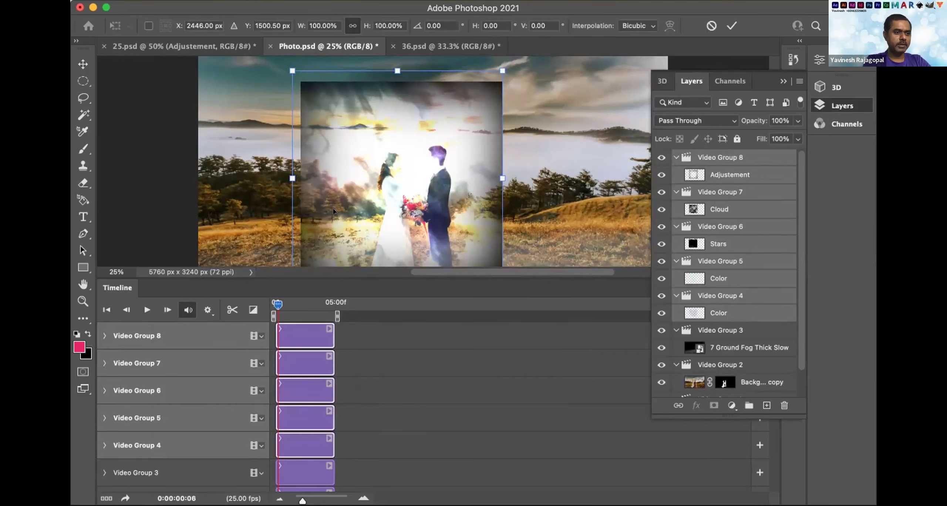
drag(502, 68, 607, 32)
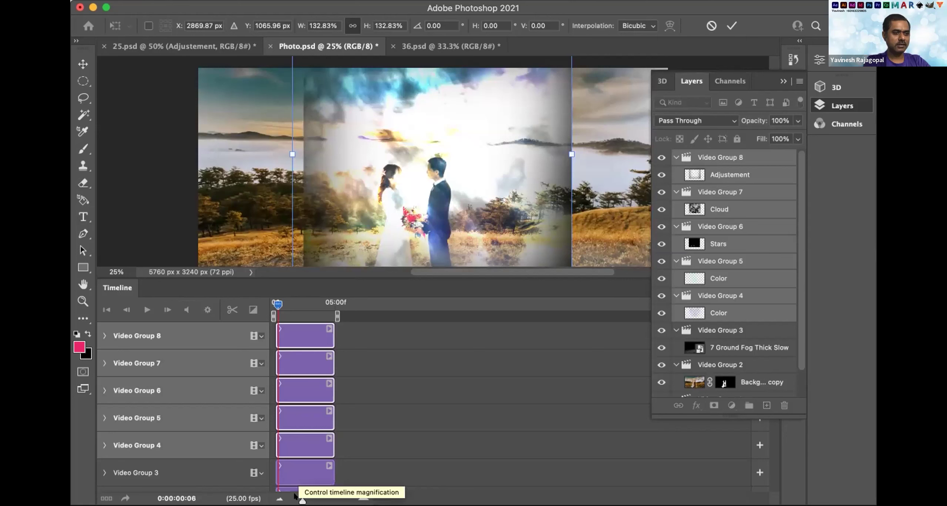
key(super+minus)
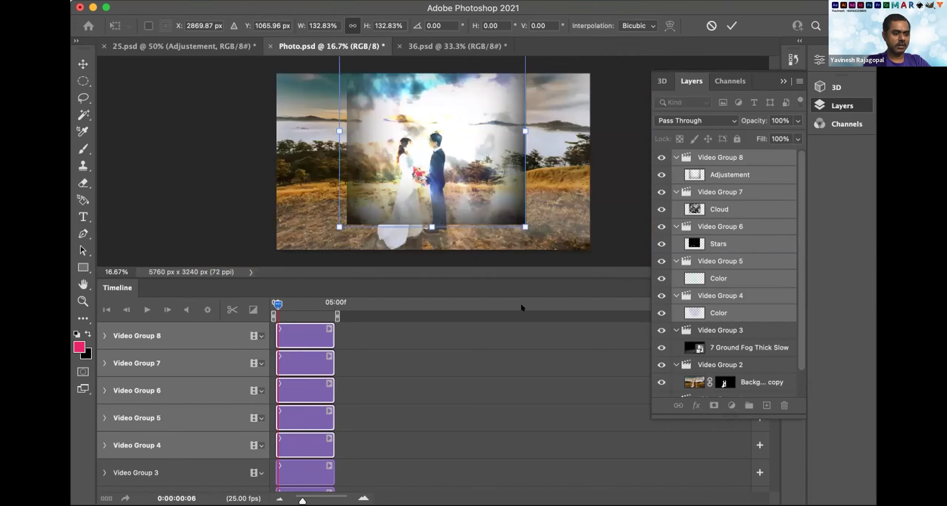
drag(522, 223, 589, 274)
drag(336, 161, 252, 162)
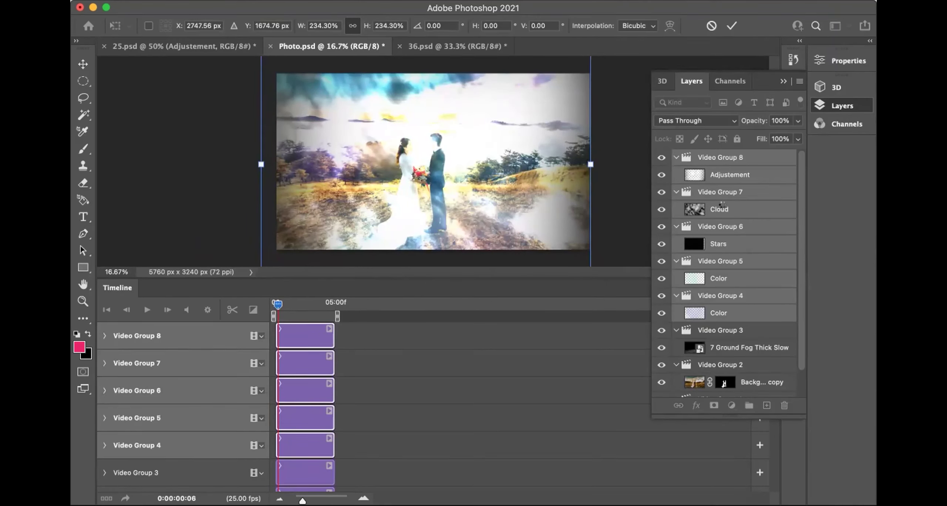
key(Return)
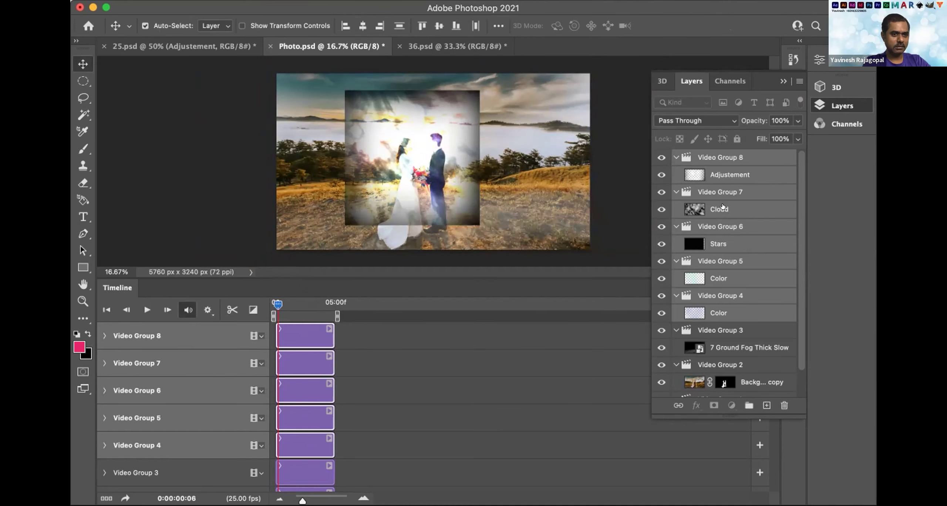
Change the Cloud layer from Color Dodge to Overlay blending at 40% opacity.
click(723, 206)
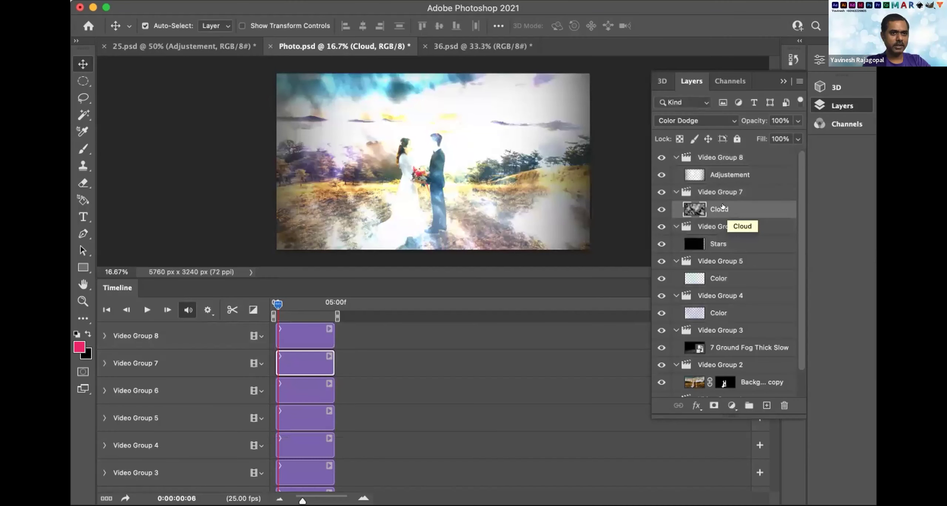
right_click(723, 208)
click(676, 212)
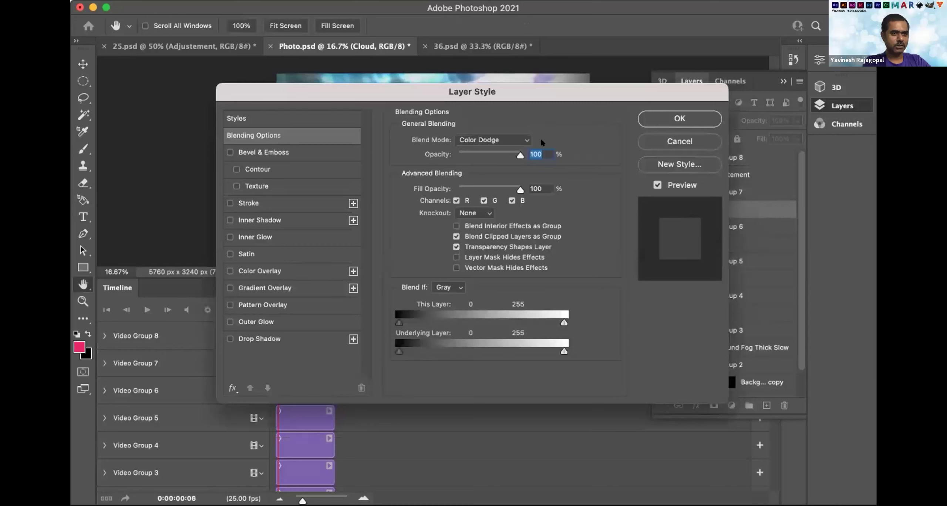
click(693, 141)
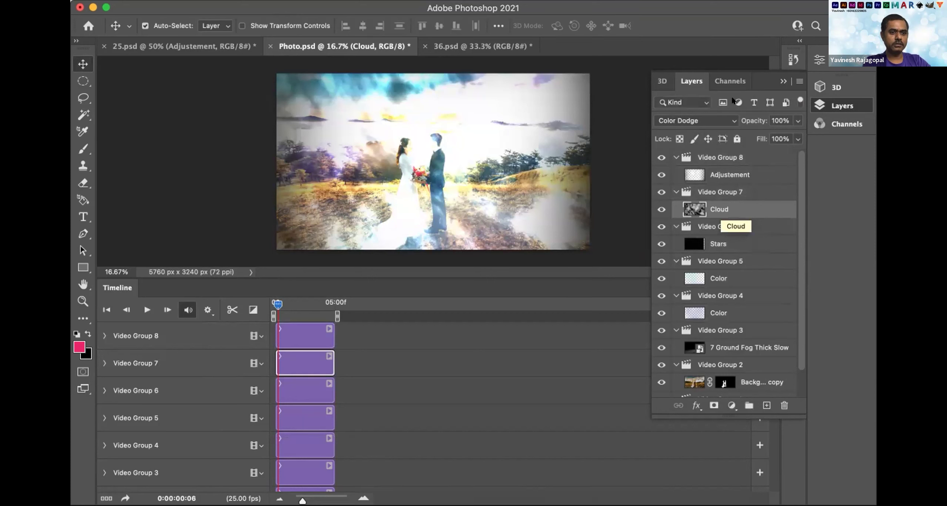
click(731, 119)
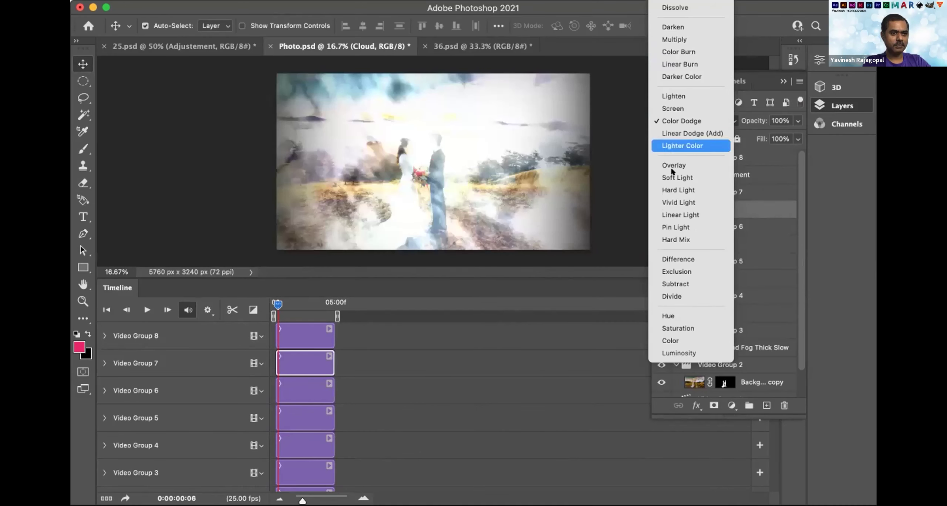
click(673, 166)
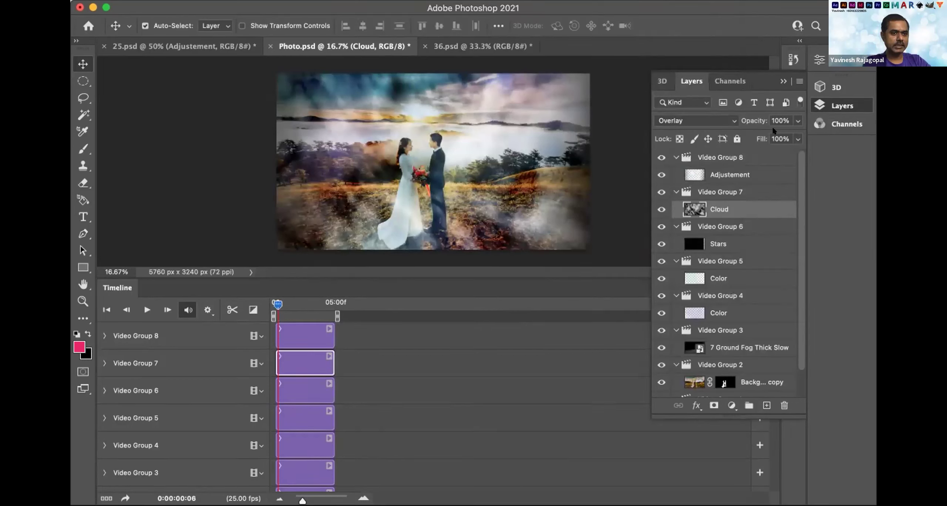
drag(796, 121, 757, 140)
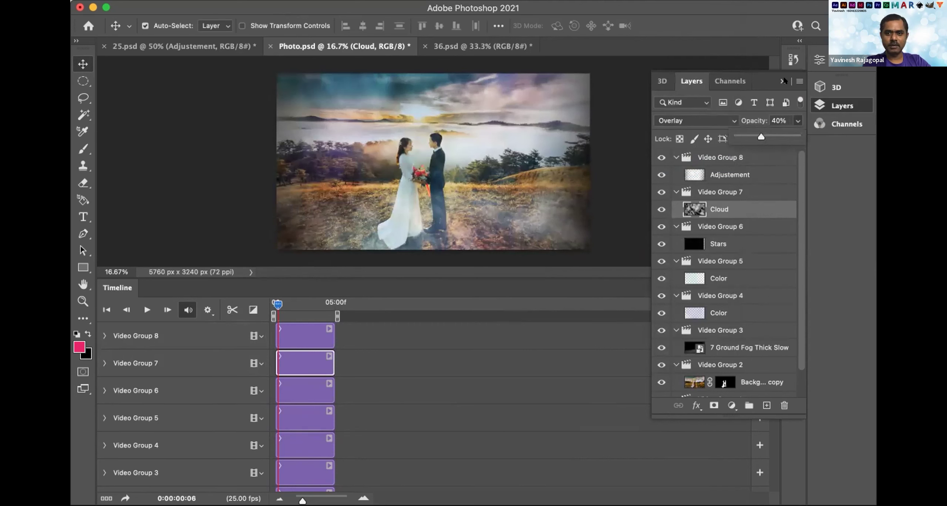
Dismiss the opacity slider and review the composite with the Cloud overlay.
click(778, 203)
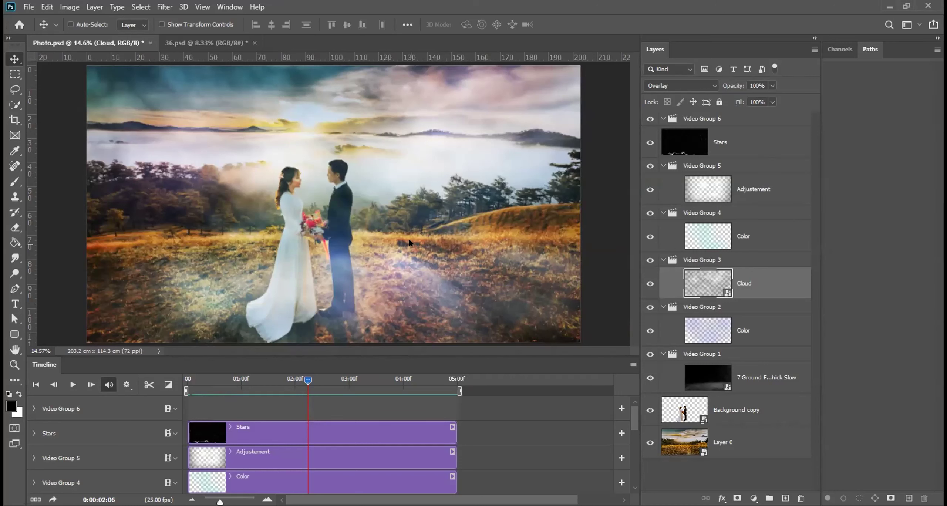
Zoom out and toggle Video Group 4's Soft Light Color layer off and on to compare.
key(alt+space)
key(Escape)
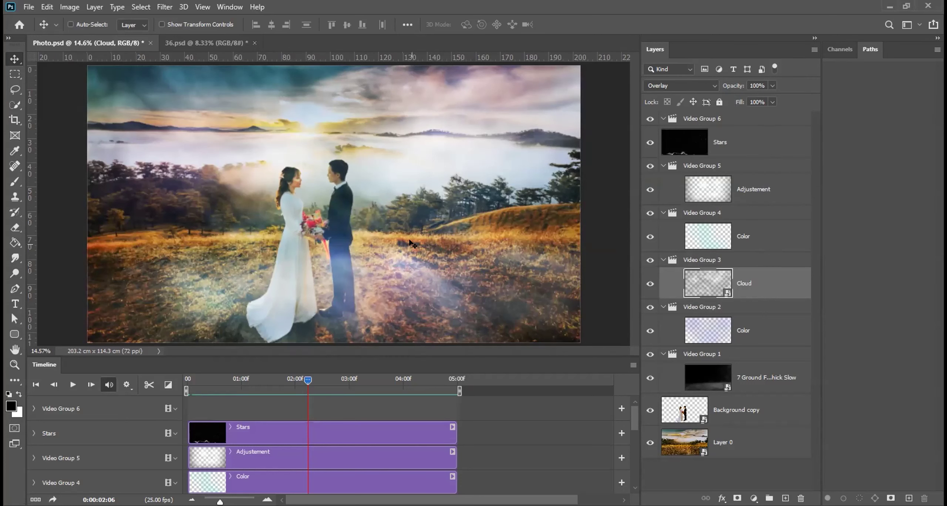
key(ctrl+minus)
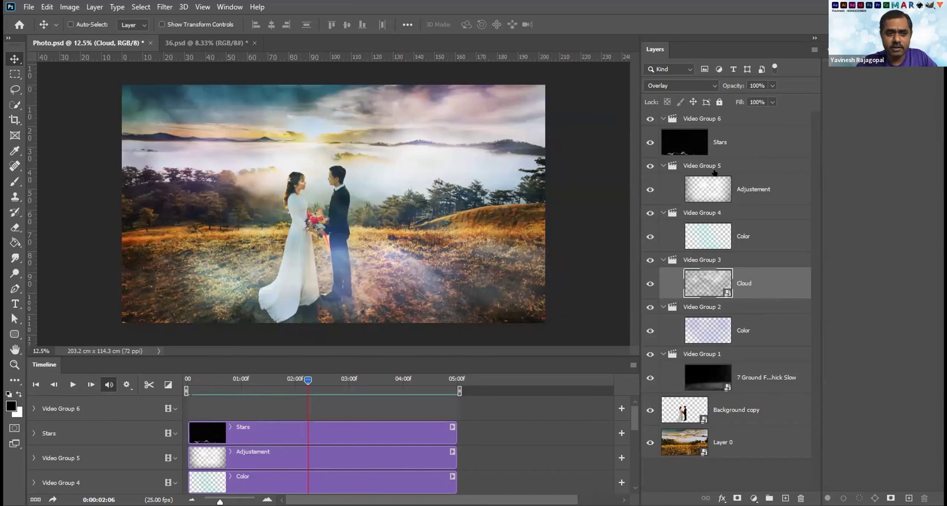
click(696, 234)
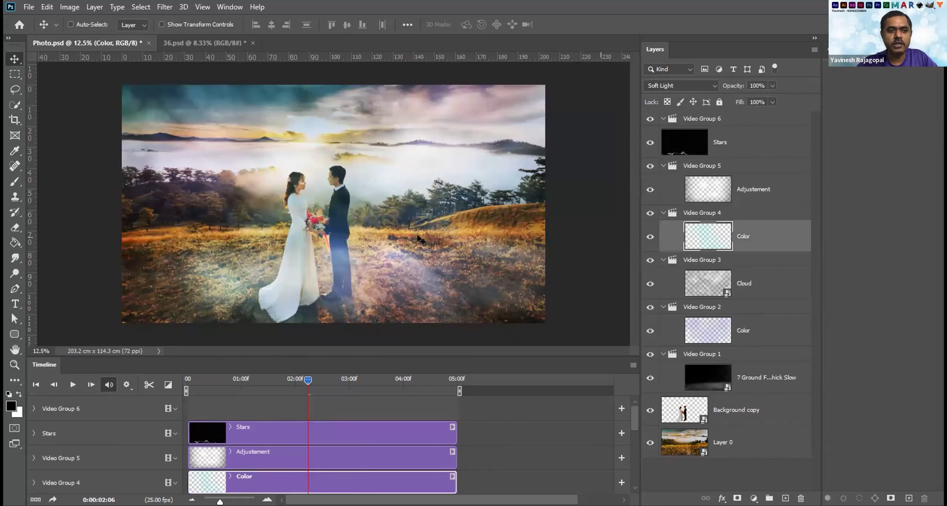
key(ctrl+minus)
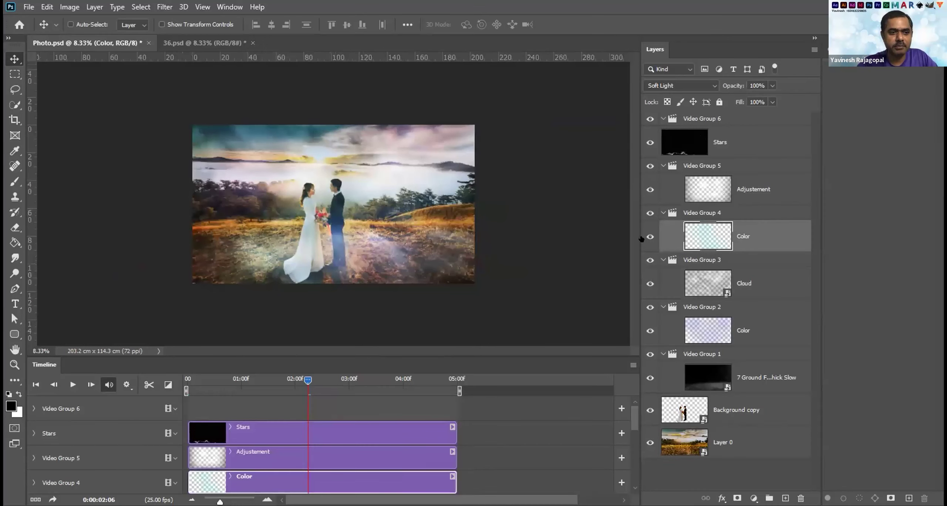
click(649, 236)
click(648, 235)
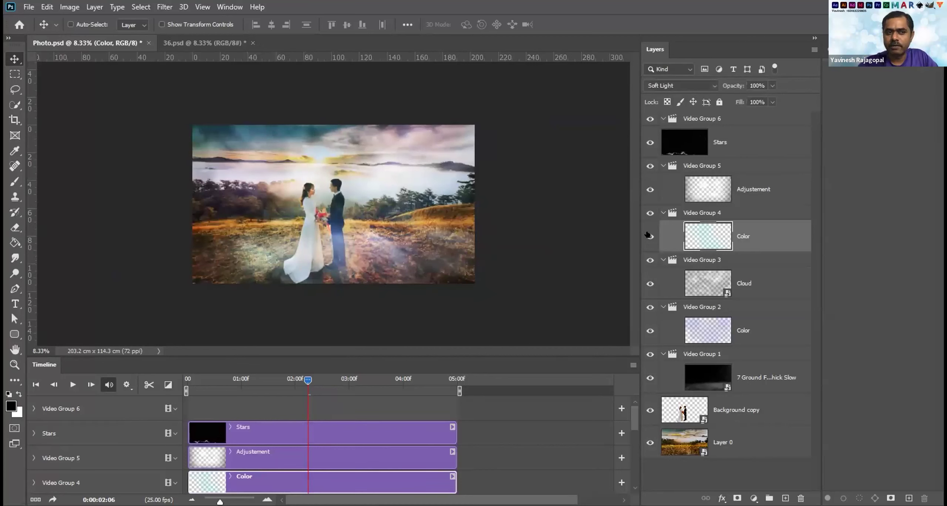
Try Normal blending on the Color layer, toggling its visibility to compare the look.
click(674, 88)
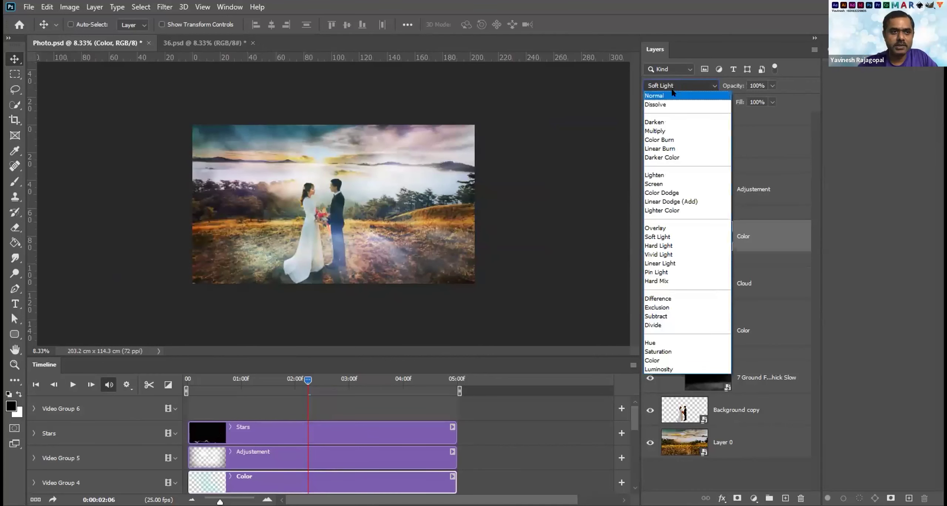
click(666, 87)
click(648, 237)
click(648, 237)
click(648, 237)
click(648, 236)
click(649, 237)
click(649, 237)
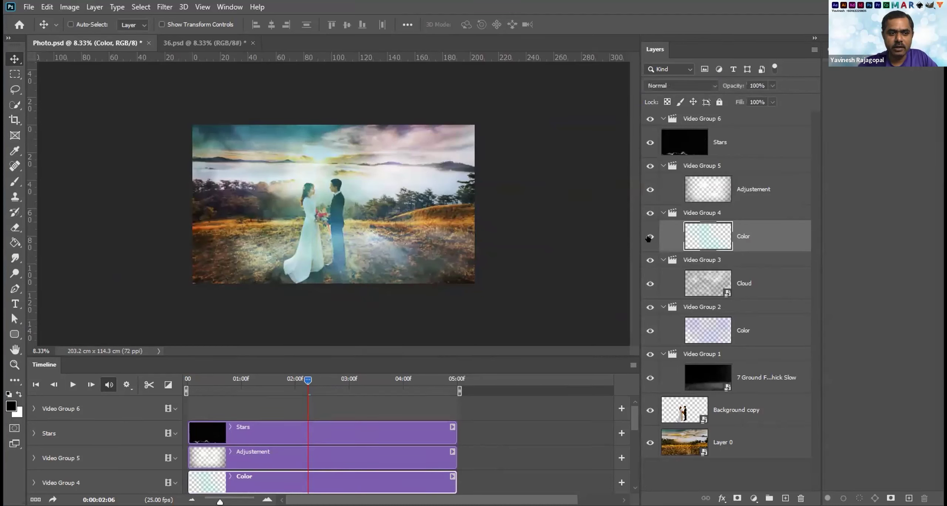
Set the Color layer's blend mode to Overlay.
click(657, 89)
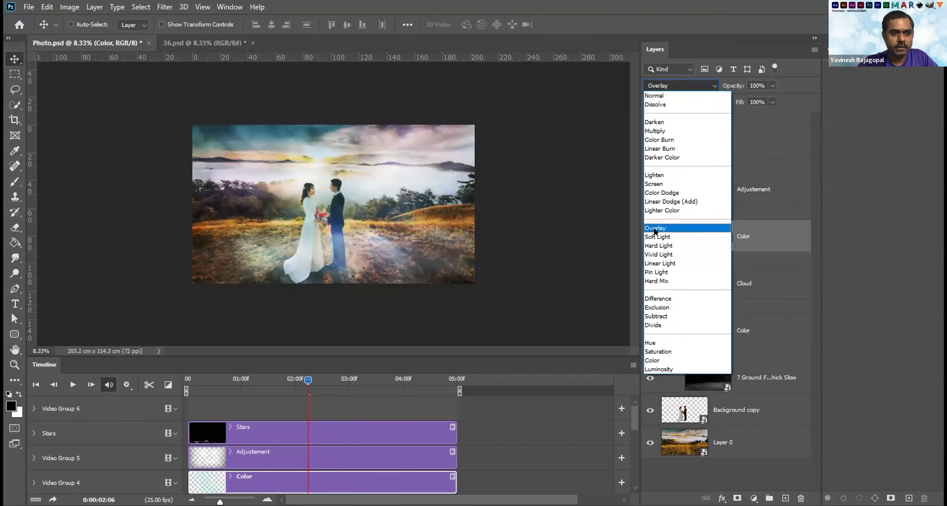
click(653, 228)
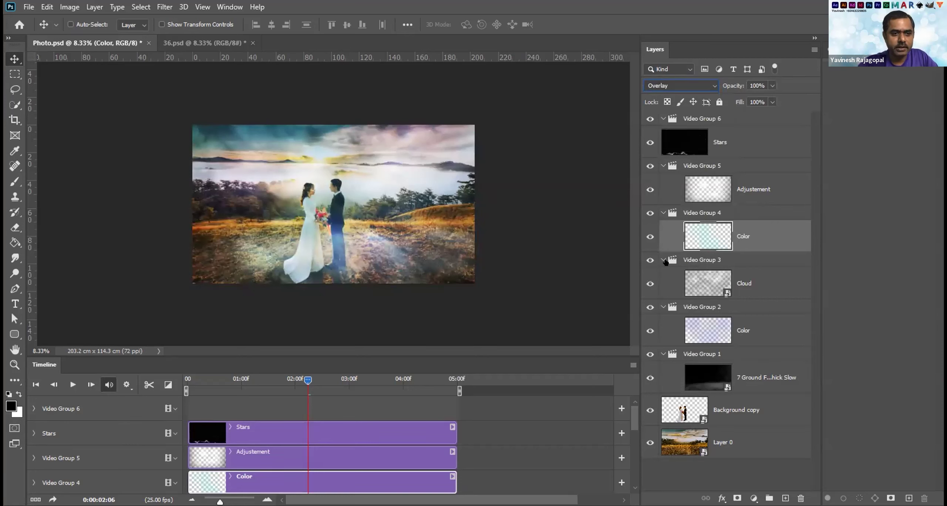
right_click(769, 227)
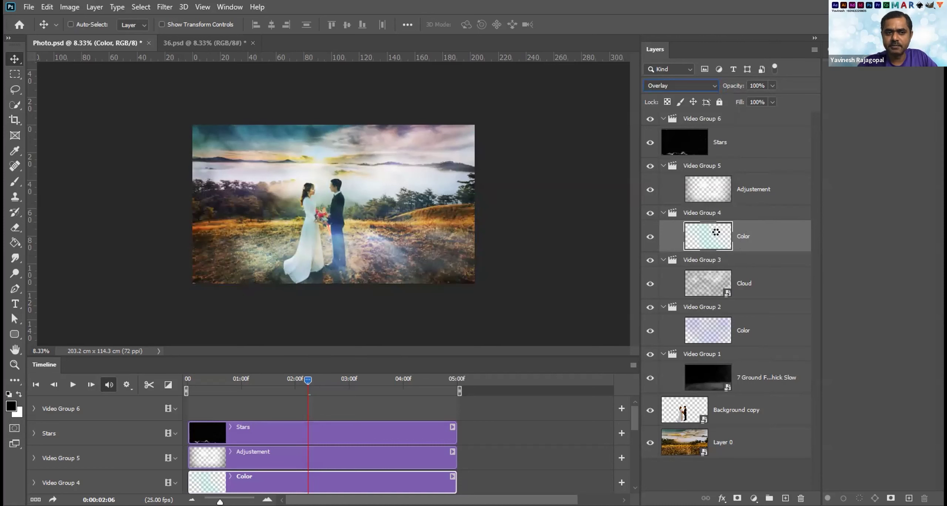
Expand Video Group 4's track properties and add a Transform keyframe at the timeline start.
drag(418, 352, 418, 274)
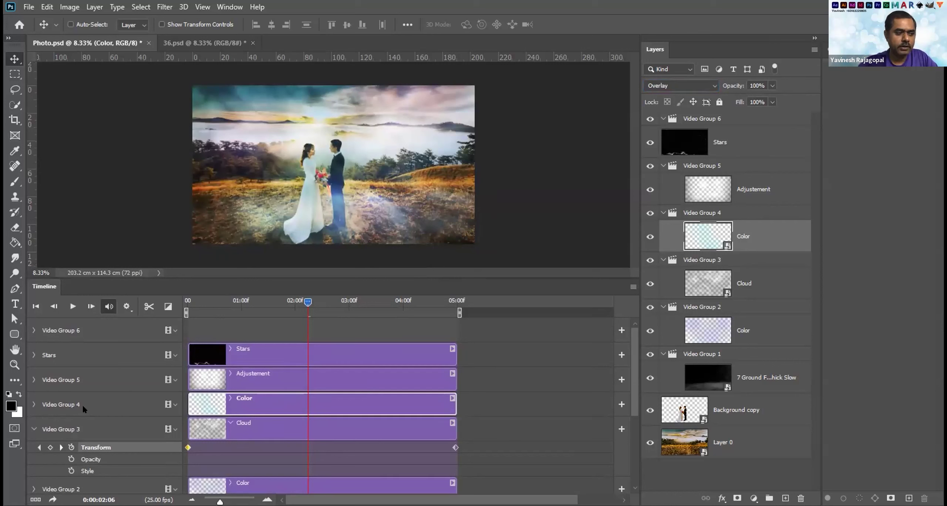
click(33, 404)
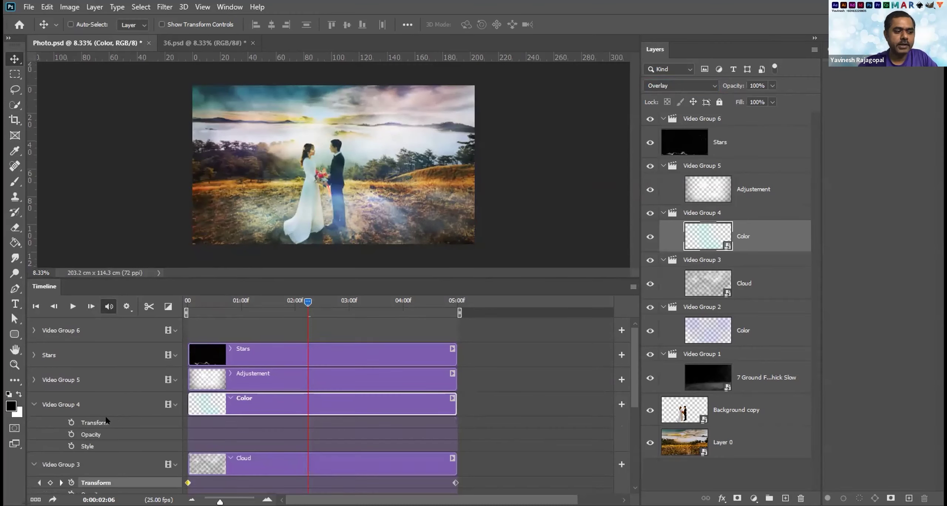
drag(306, 302, 153, 298)
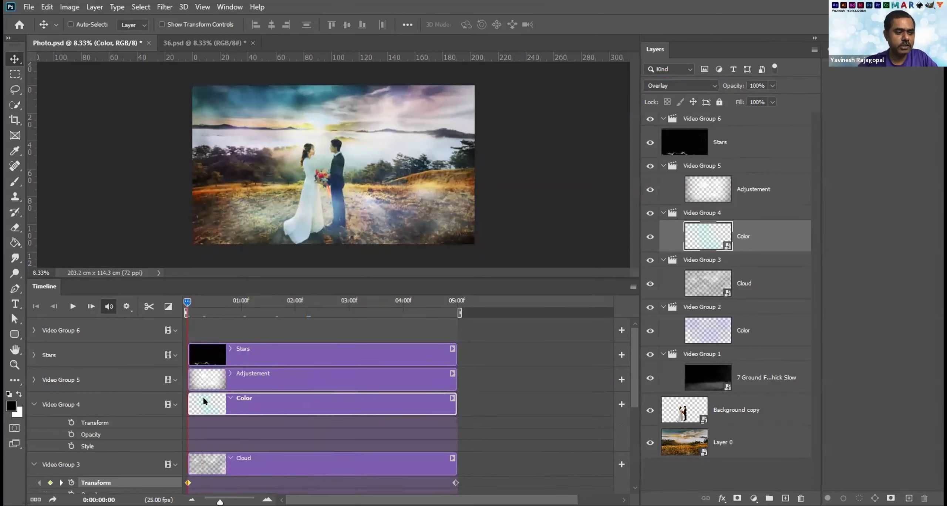
click(72, 423)
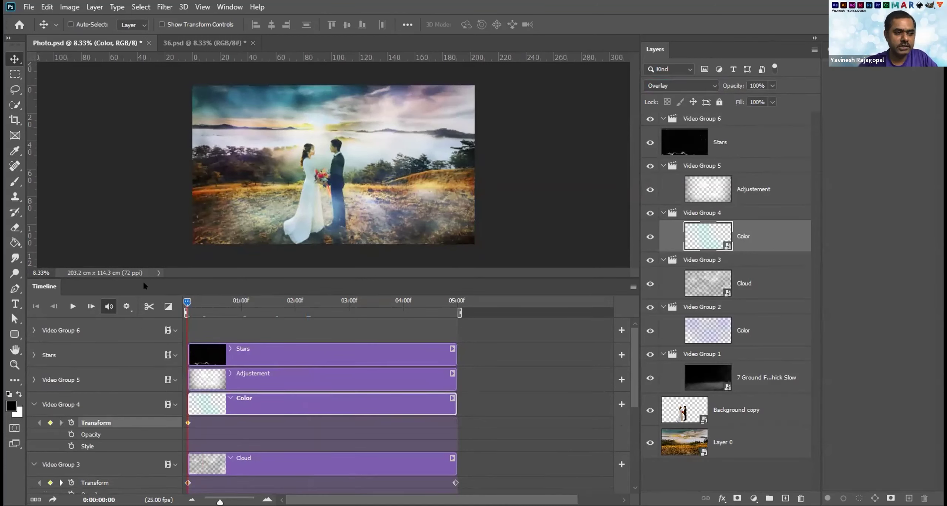
Commit a Free Transform keyframe at the clip's end and scrub to preview the animation.
drag(187, 301, 498, 298)
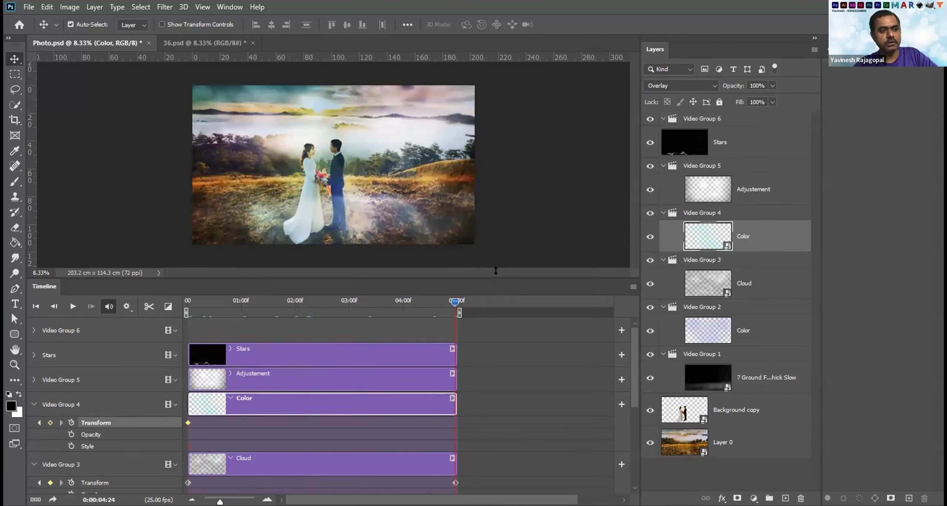
key(ctrl+t)
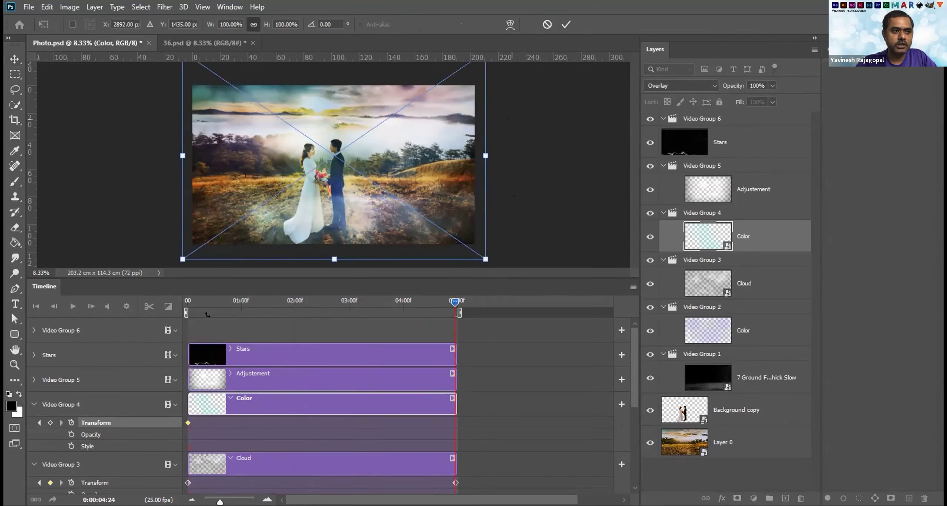
key(Return)
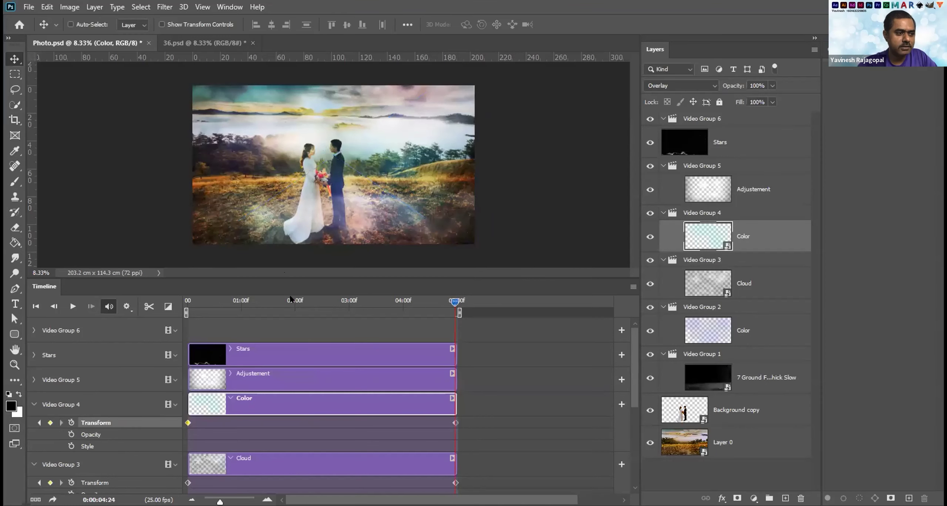
drag(344, 300, 391, 299)
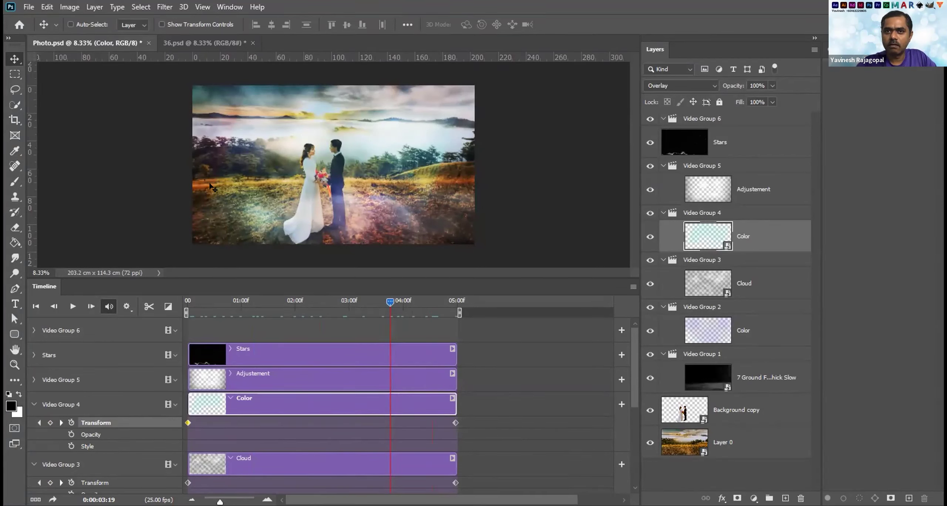
Scrub the timeline to preview the Color layer's zoom animation.
click(233, 302)
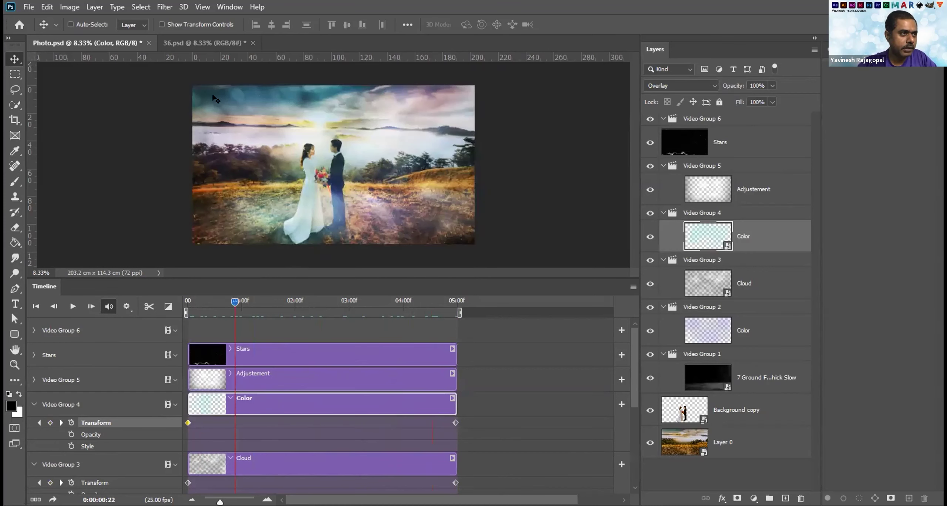
drag(233, 300, 367, 298)
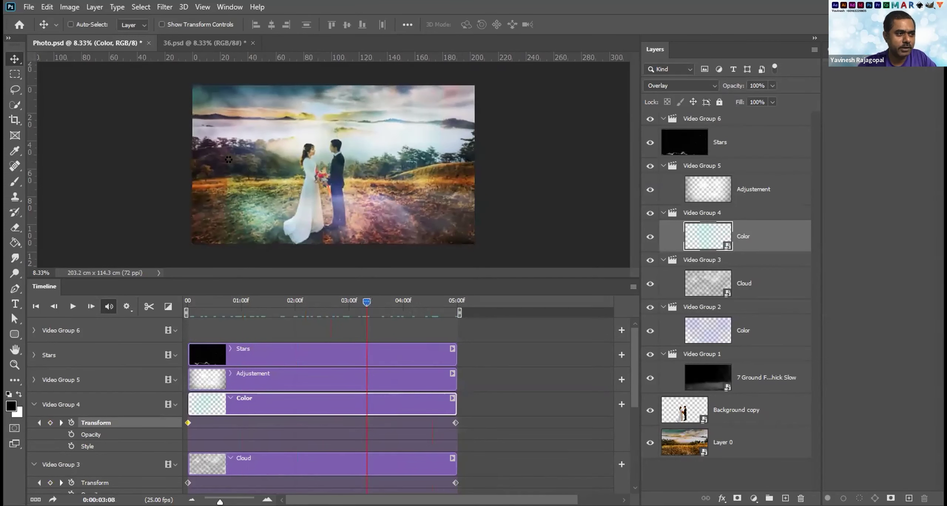
click(390, 301)
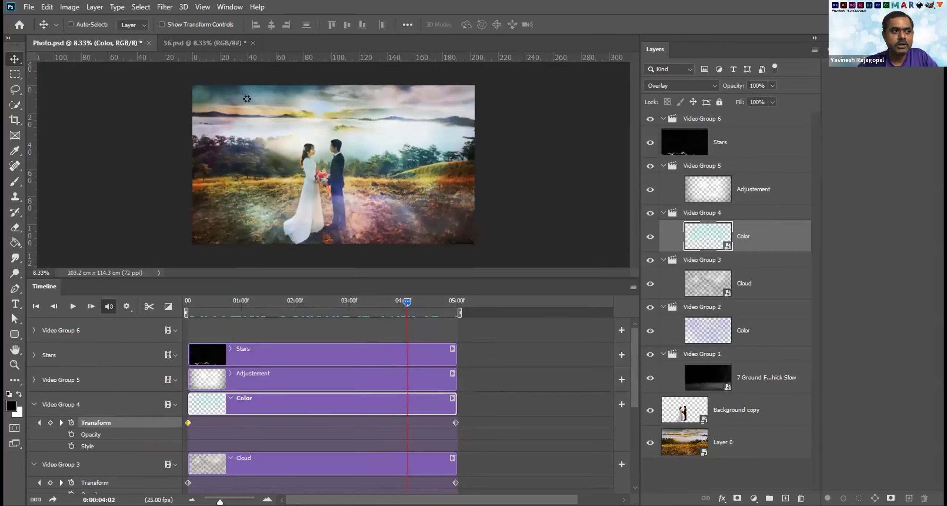
Browse the Blur filters without applying one, then select the Cloud clip in Video Group 3.
click(164, 7)
mouse_move(202, 140)
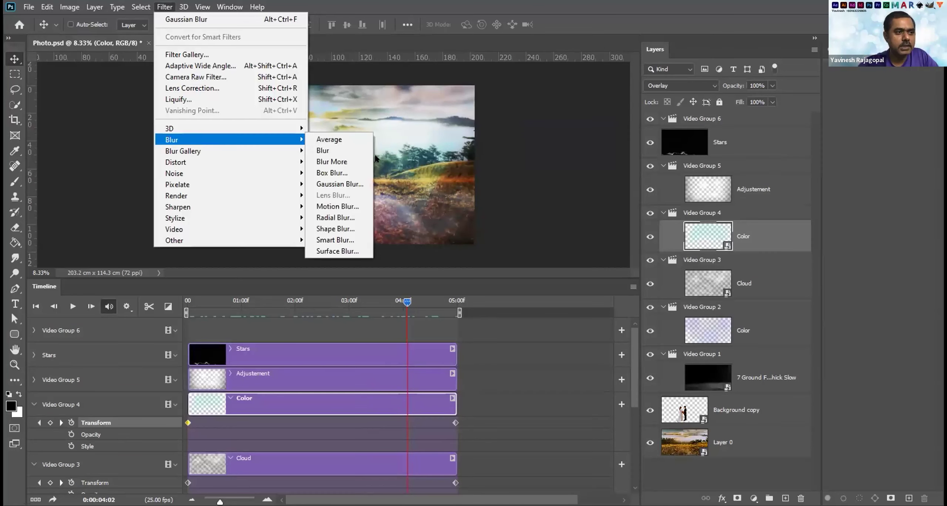
click(538, 160)
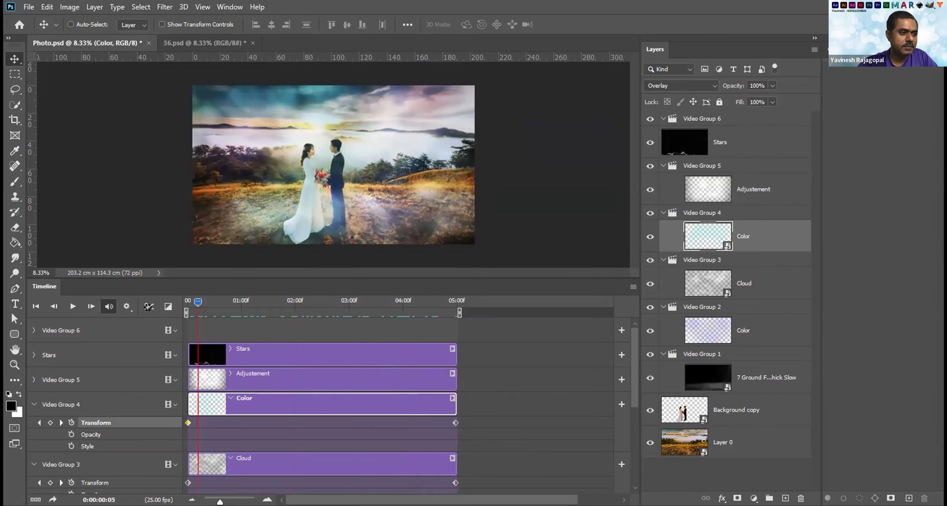
click(250, 463)
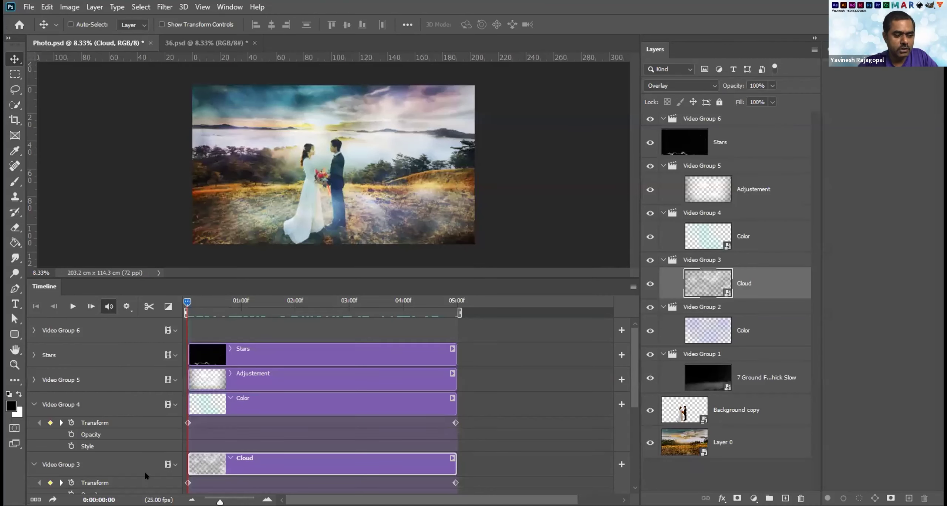
Scale the Cloud layer to about 107% at an end-of-clip Transform keyframe and play it back.
click(187, 482)
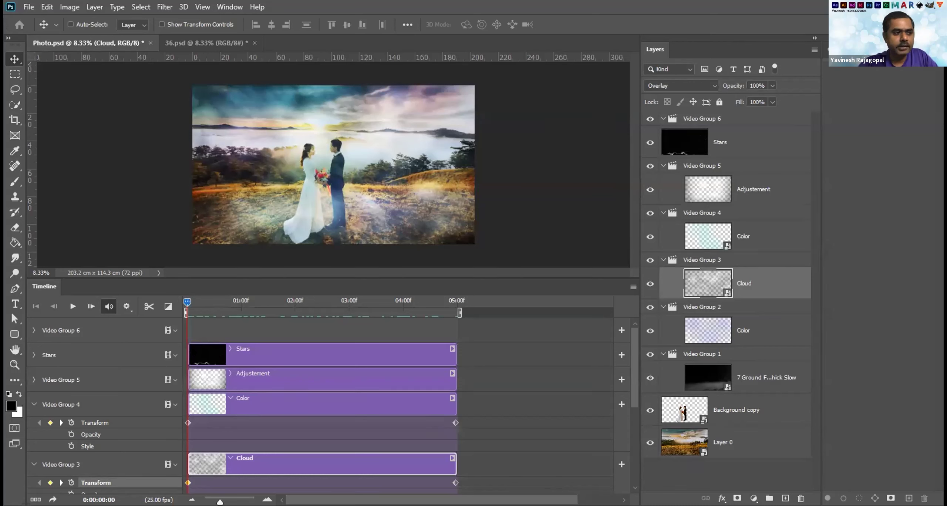
drag(186, 300, 499, 299)
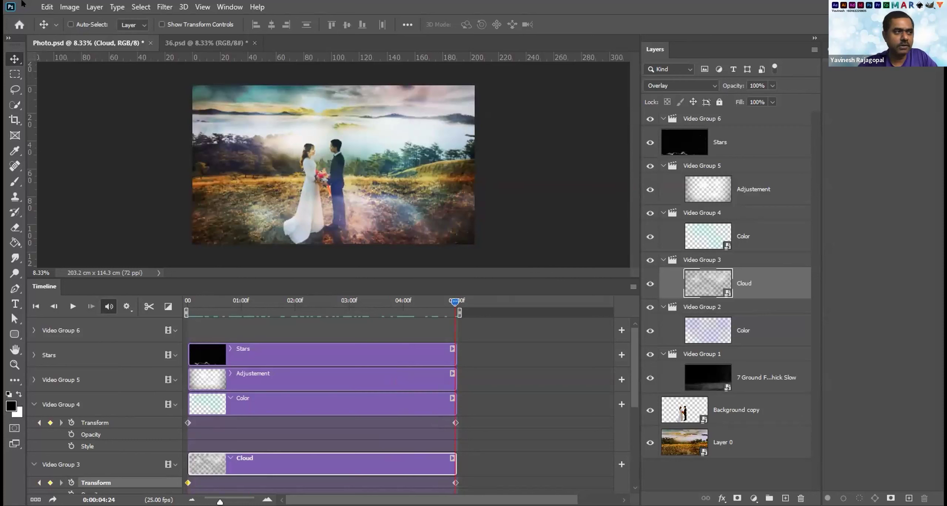
click(45, 7)
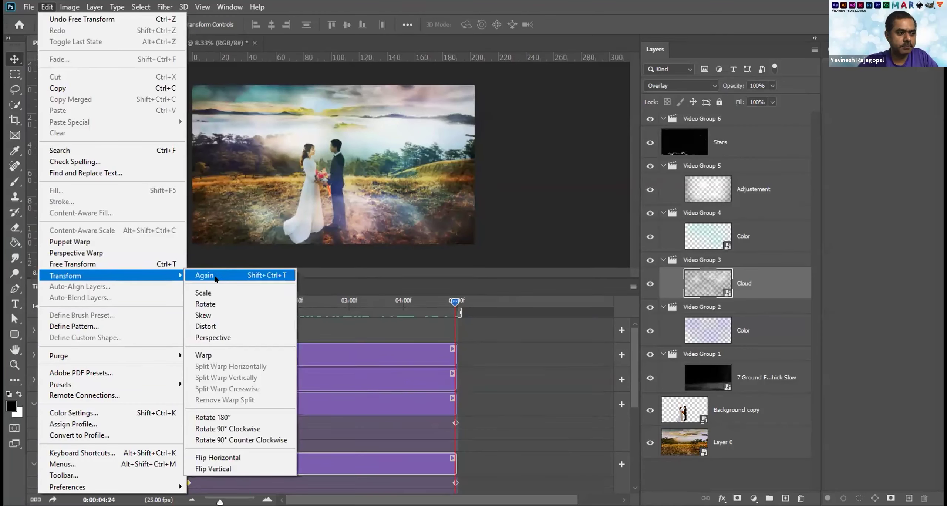
click(83, 265)
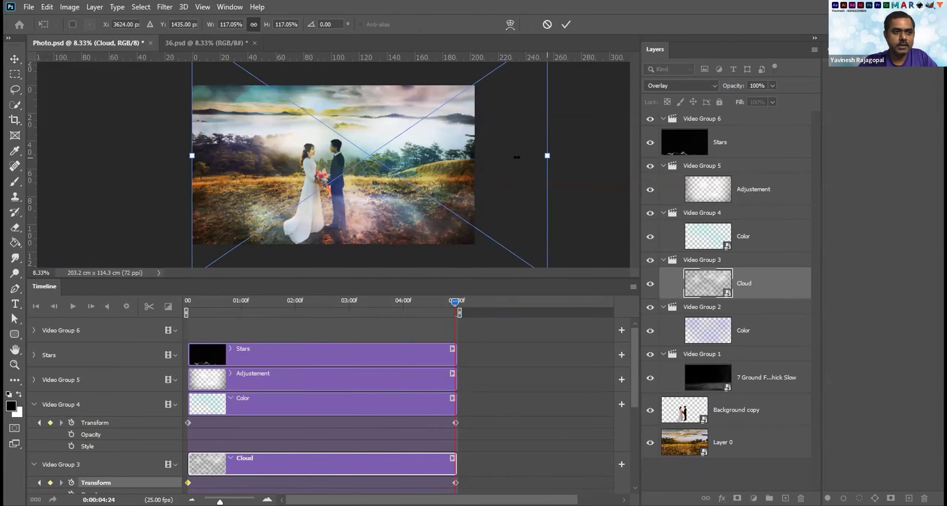
drag(517, 157, 514, 157)
key(Return)
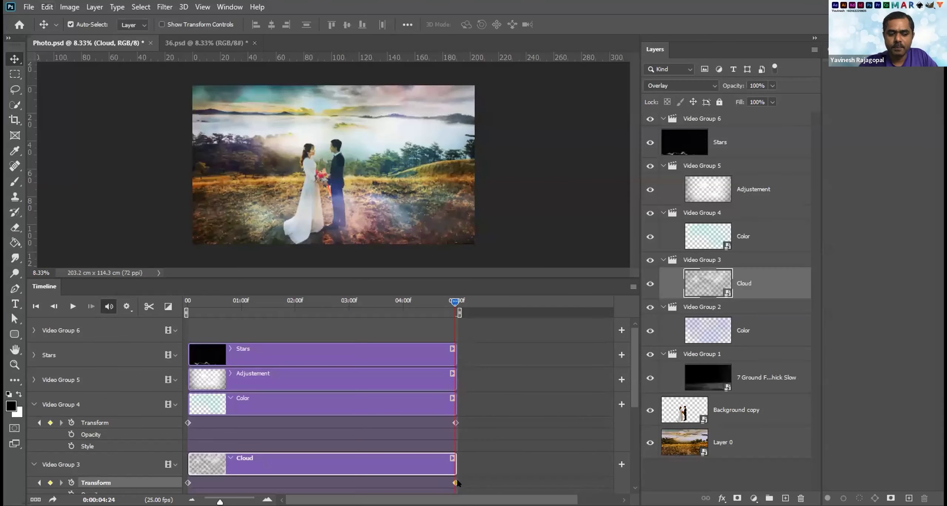
click(72, 306)
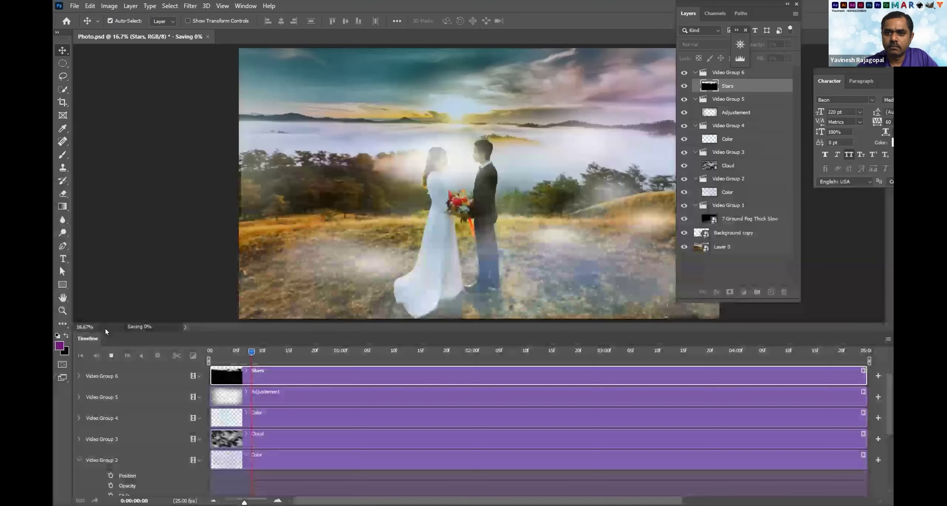
click(110, 355)
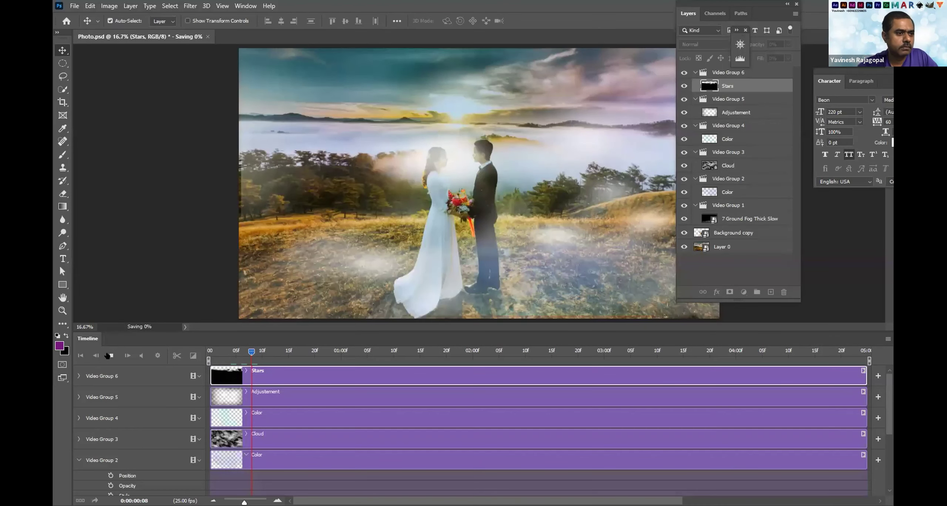
click(111, 356)
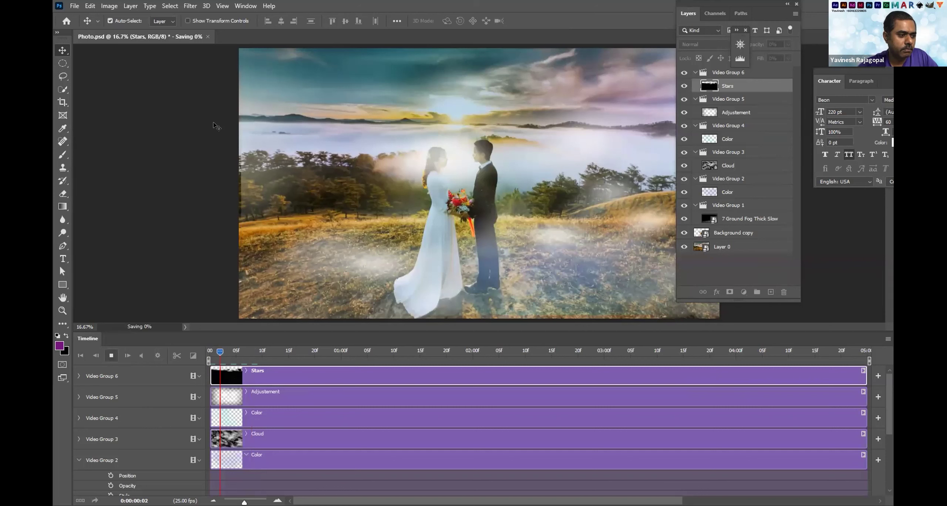
click(107, 356)
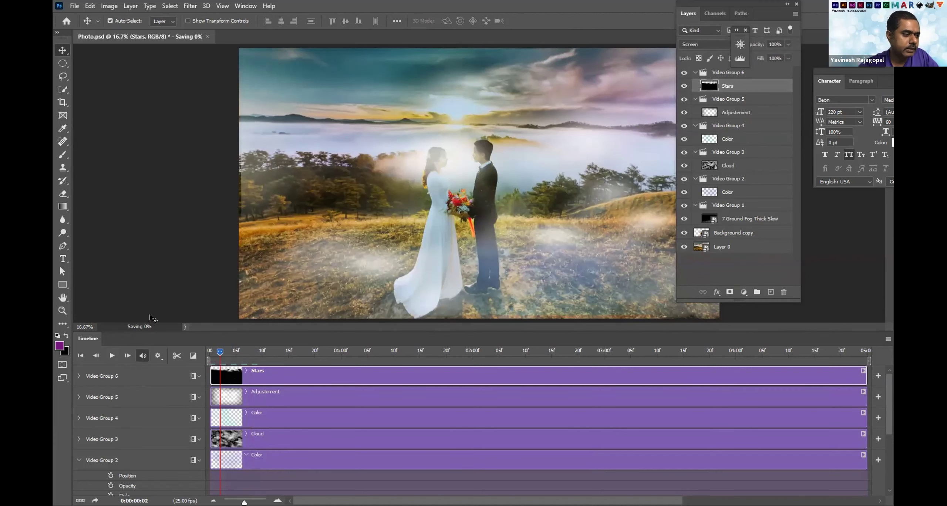
click(158, 356)
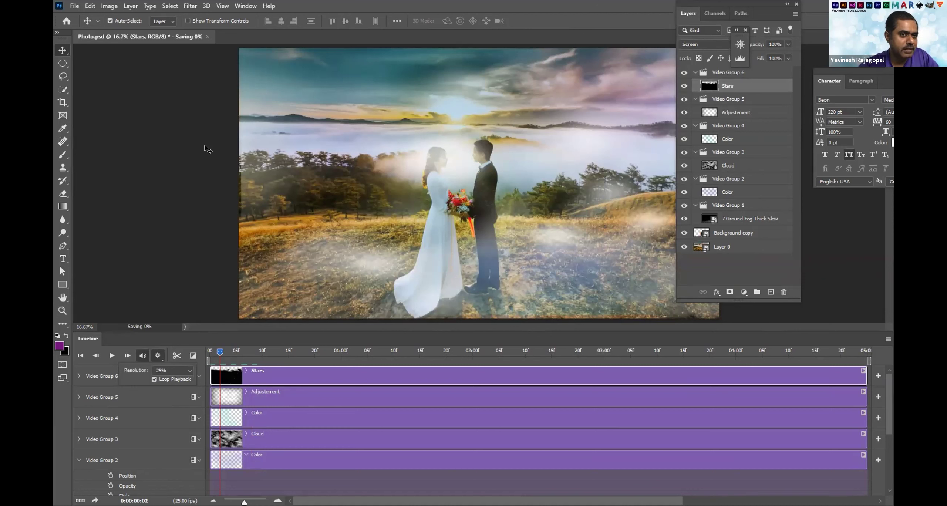
click(110, 6)
click(119, 81)
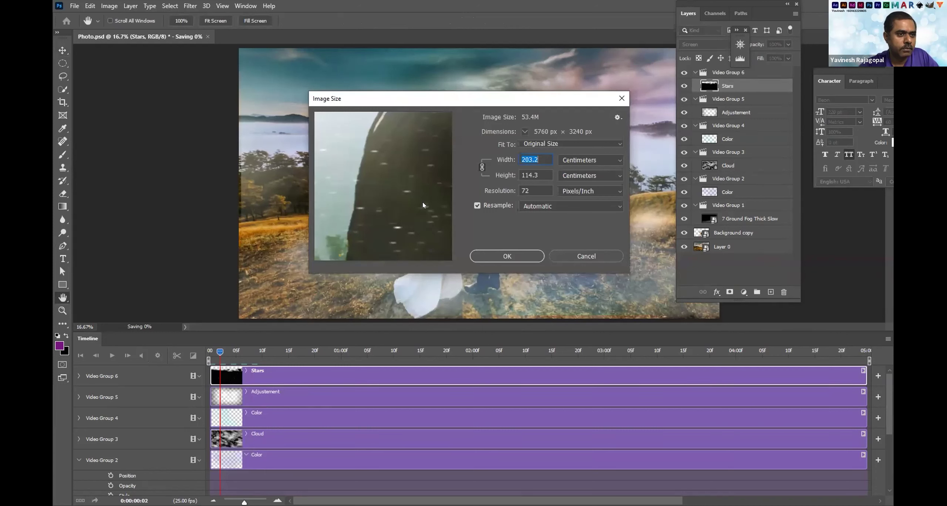
Resize the image to 1920 × 1080 pixels in Image Size, using Pixels as the unit.
click(572, 165)
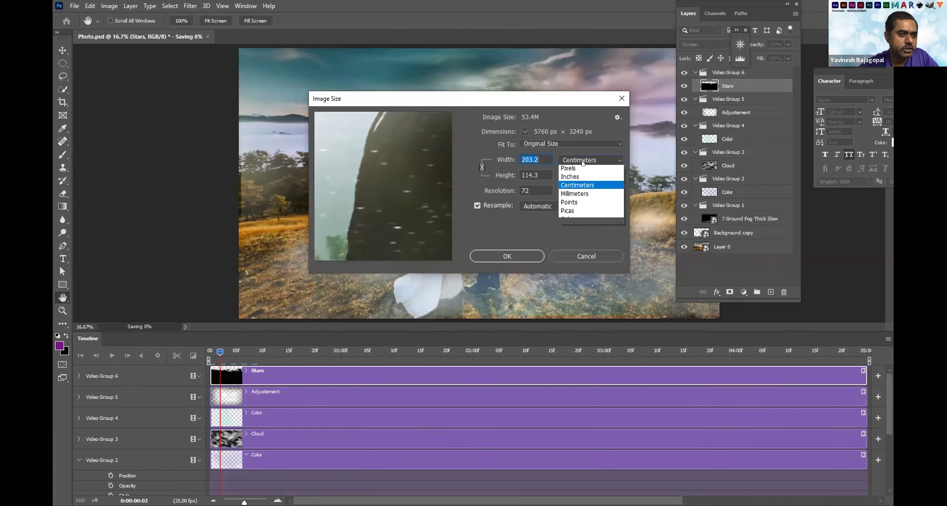
click(579, 179)
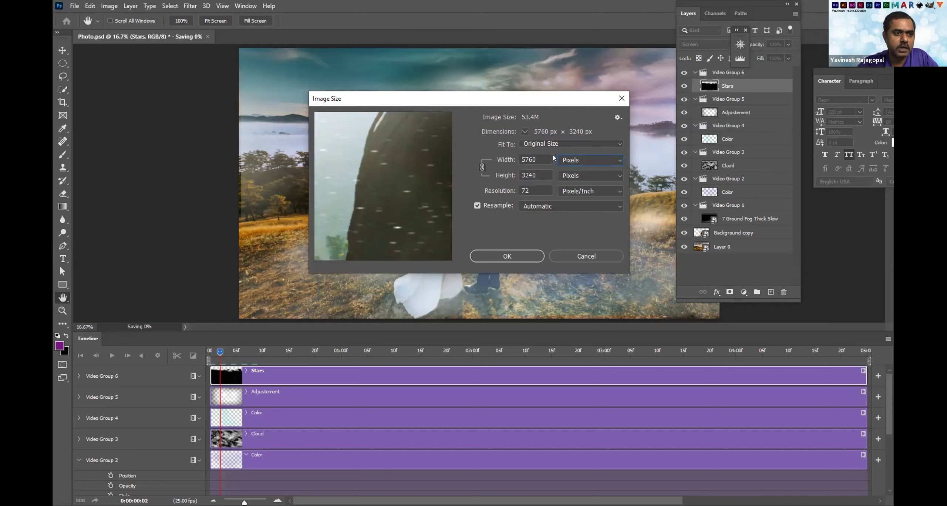
double_click(539, 160)
text(1920)
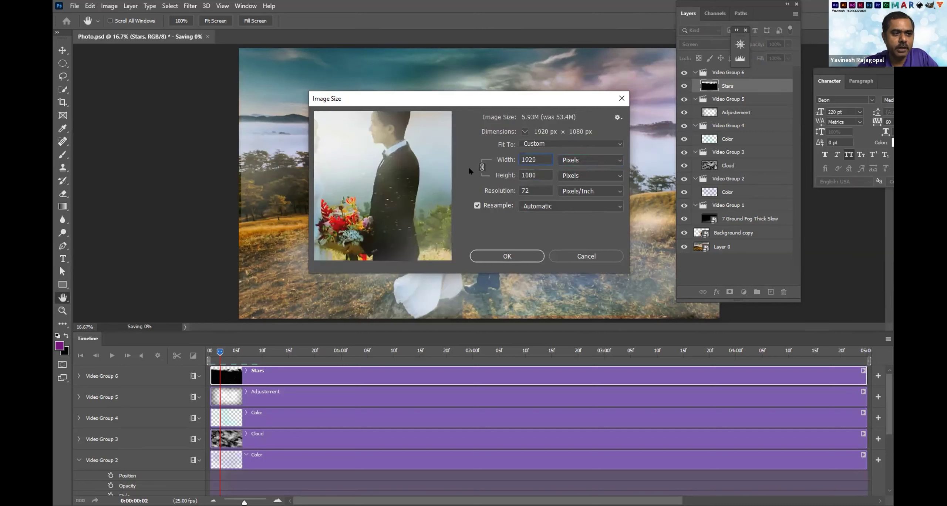
click(522, 257)
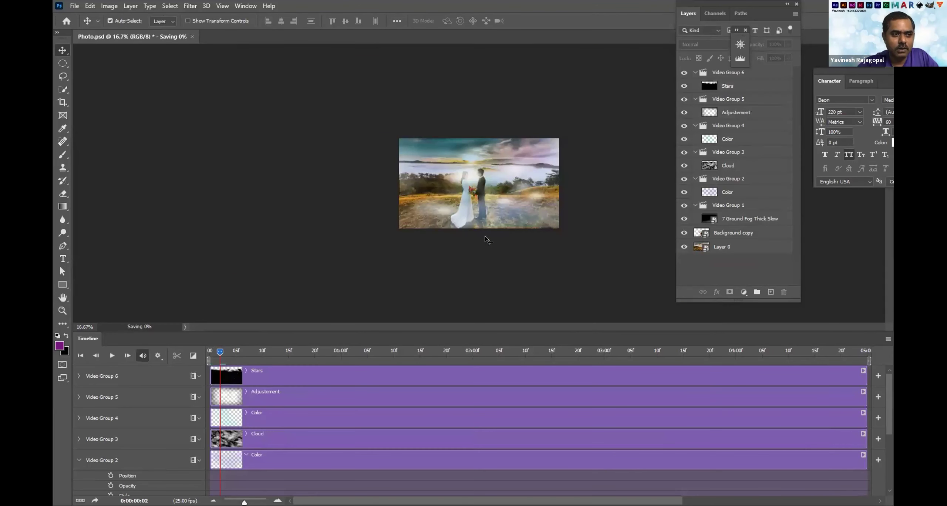
key(ctrl+equal)
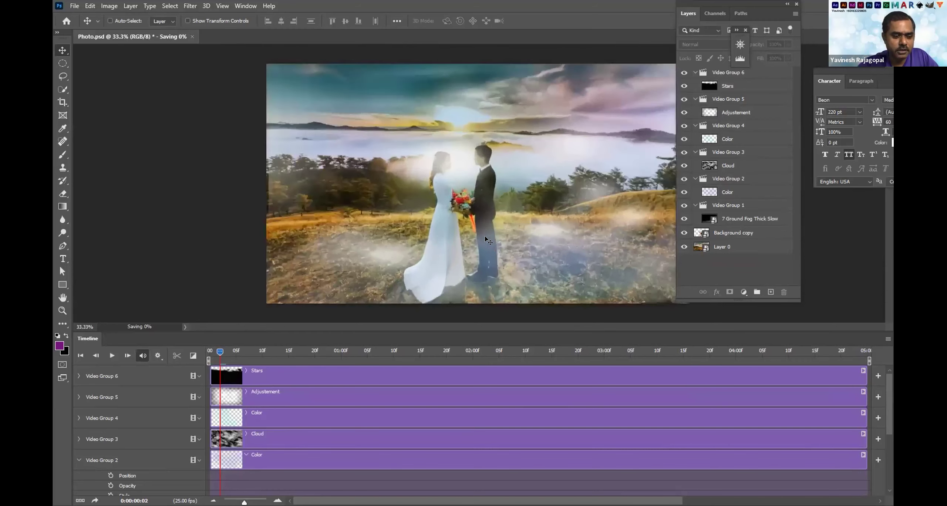
Zoom the canvas to 50% and play the timeline to preview the resized video.
key(ctrl+equal)
click(112, 357)
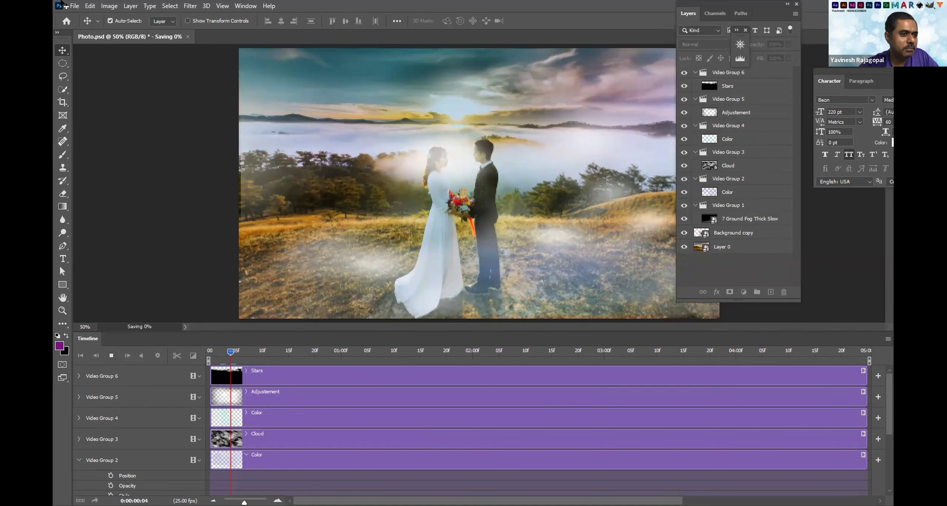
Attempt File > Save As and dismiss the background-save error alert.
click(73, 6)
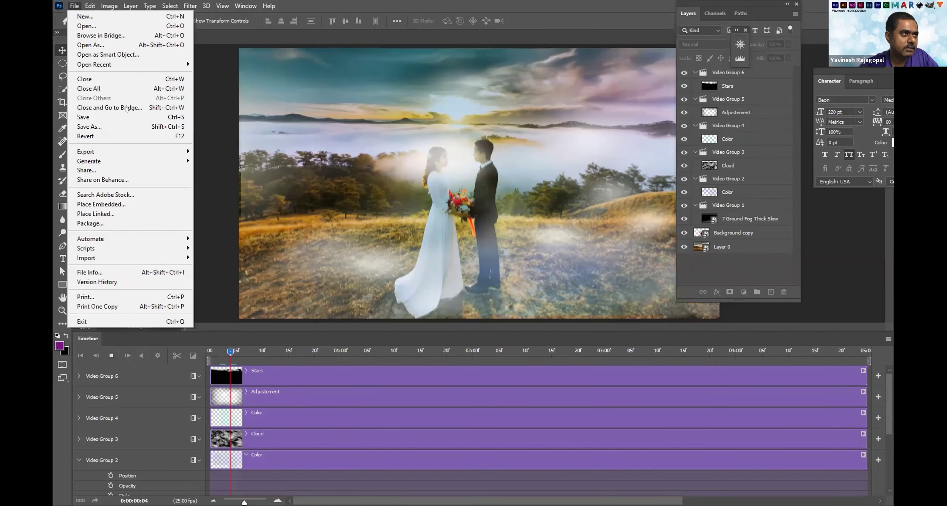
click(129, 126)
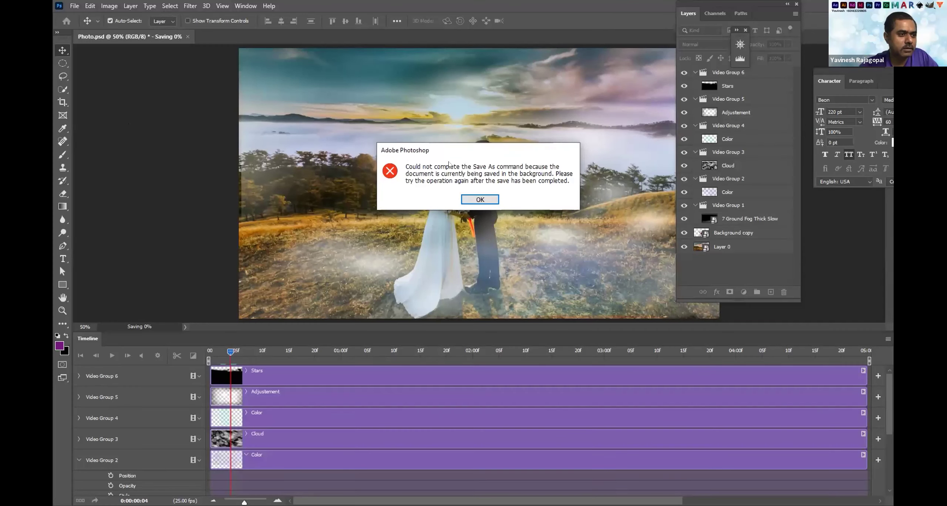
click(479, 199)
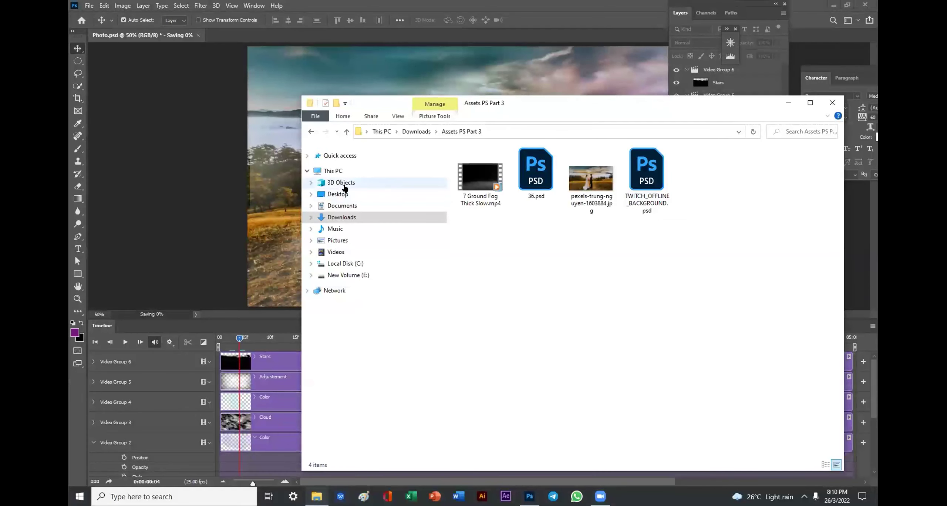
Browse This PC and Quick access in Explorer, then switch back to Photoshop.
click(344, 170)
click(342, 155)
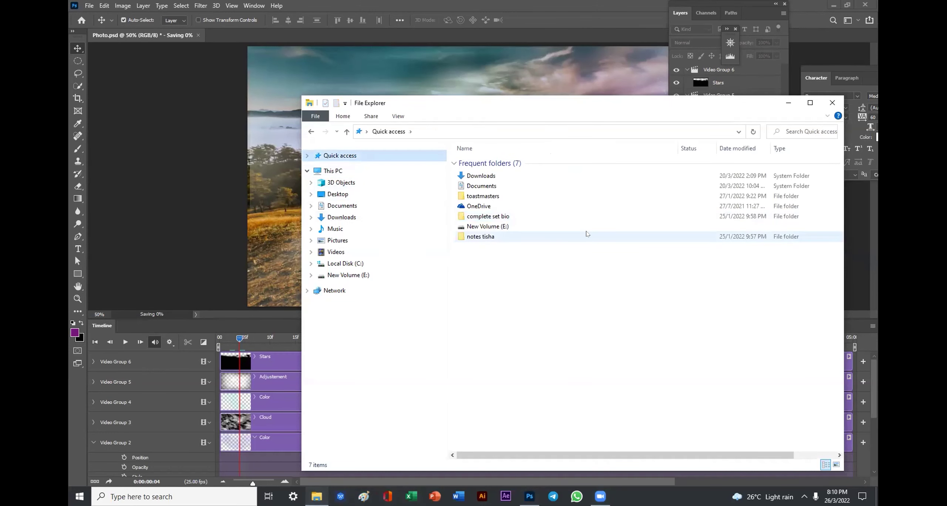
click(376, 172)
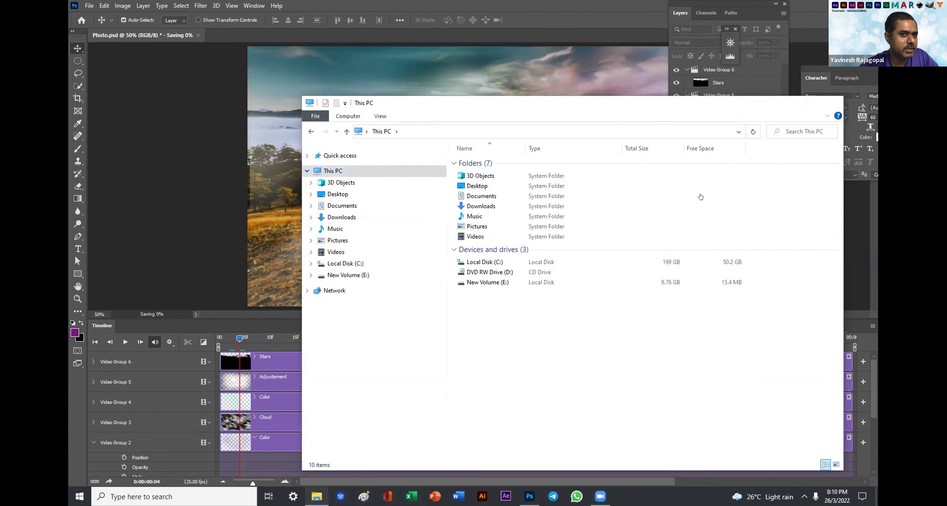
key(alt+Tab)
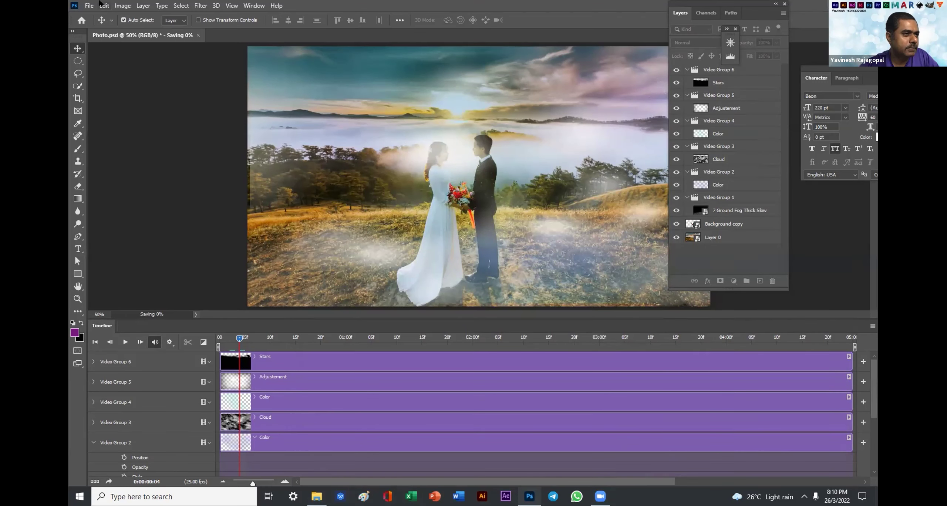
Save the project as Photo.psd with Ctrl+S.
click(89, 6)
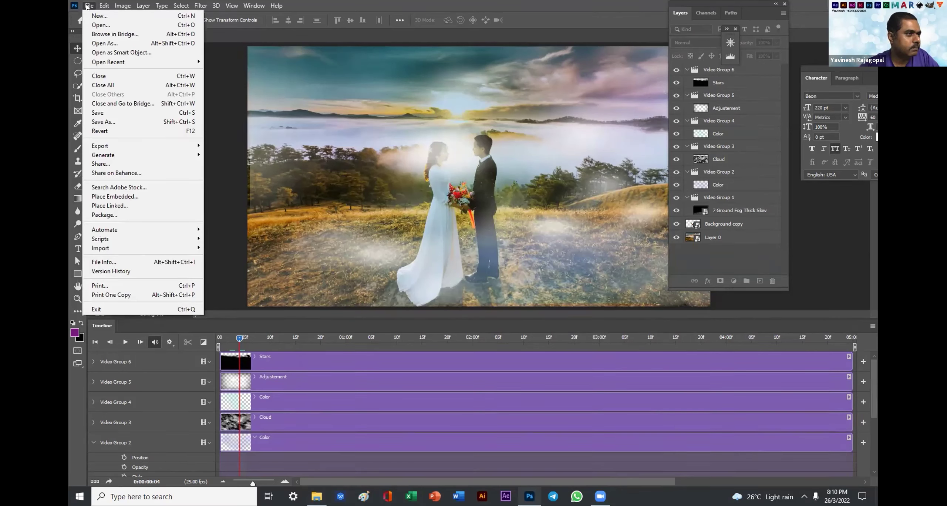
mouse_move(104, 6)
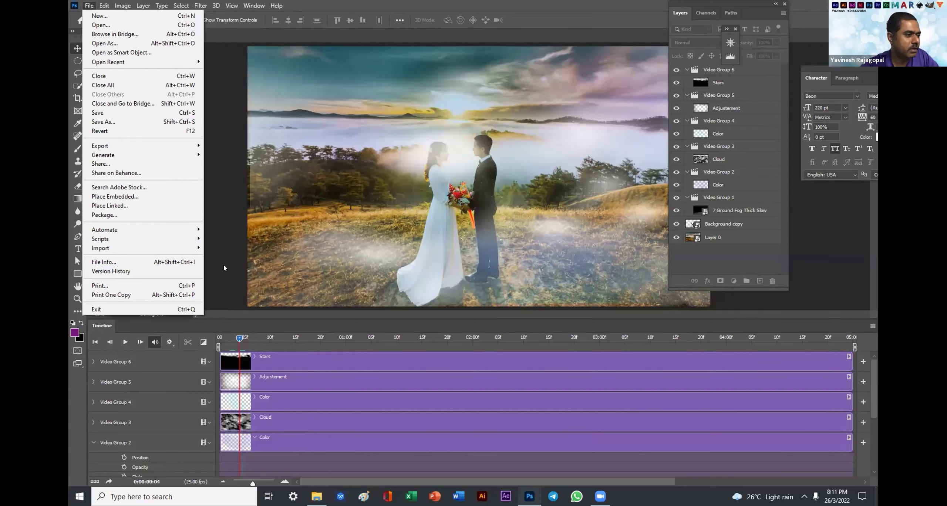
key(ctrl+s)
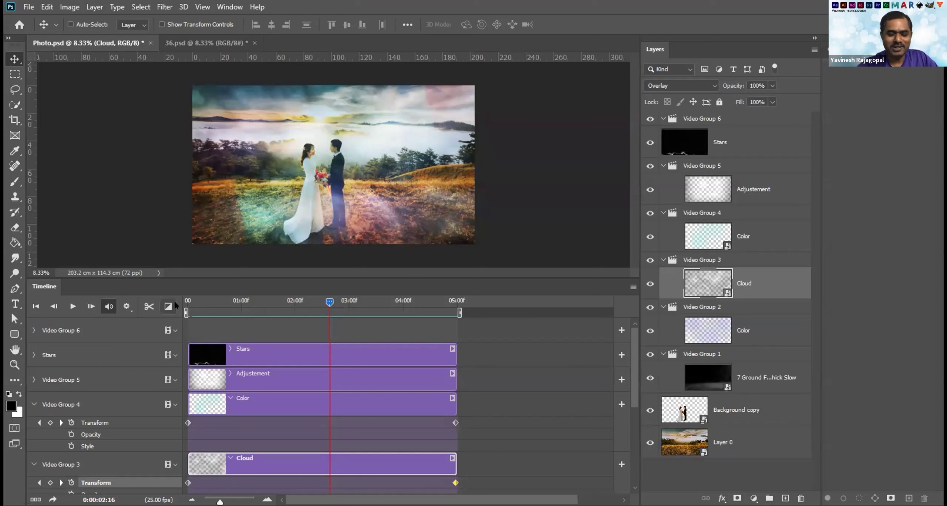
Scrub through the zoom animation, leave the playhead at 4:24, and switch to the Chrome browser.
click(204, 298)
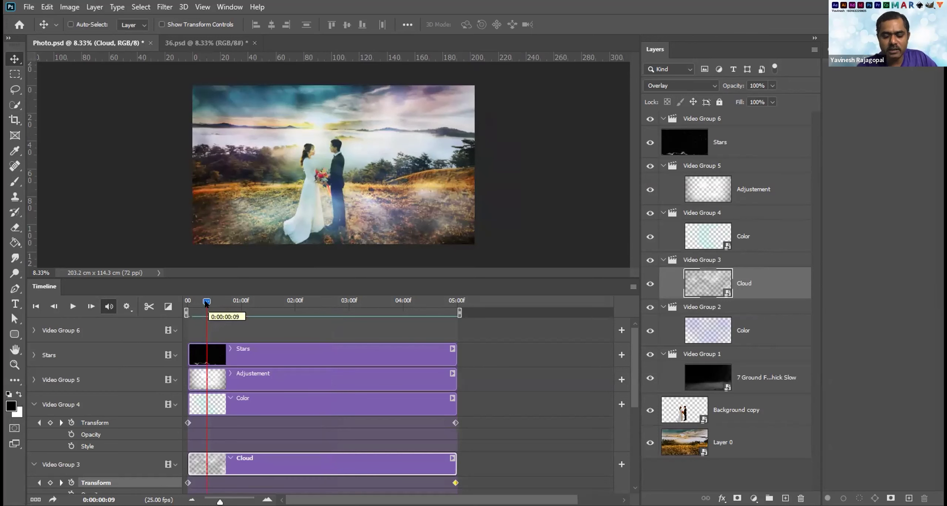
drag(206, 305, 438, 302)
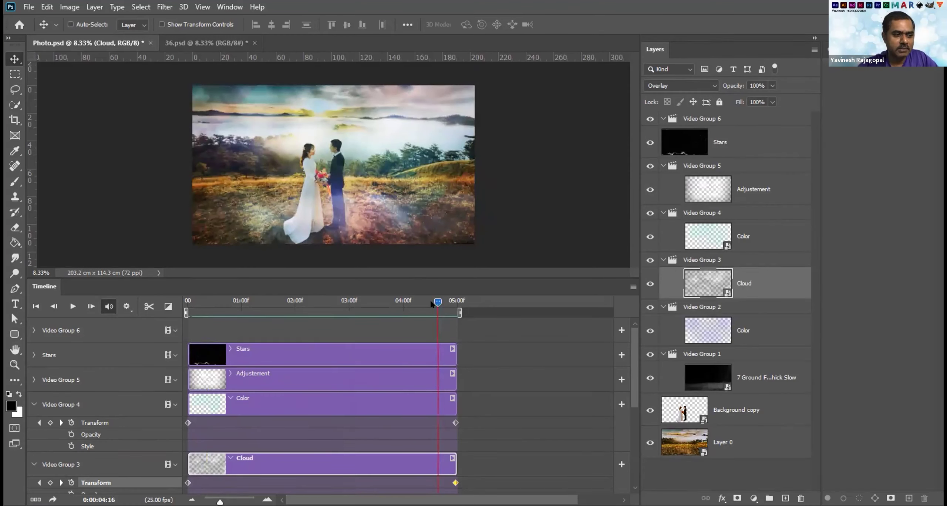
drag(439, 301, 461, 300)
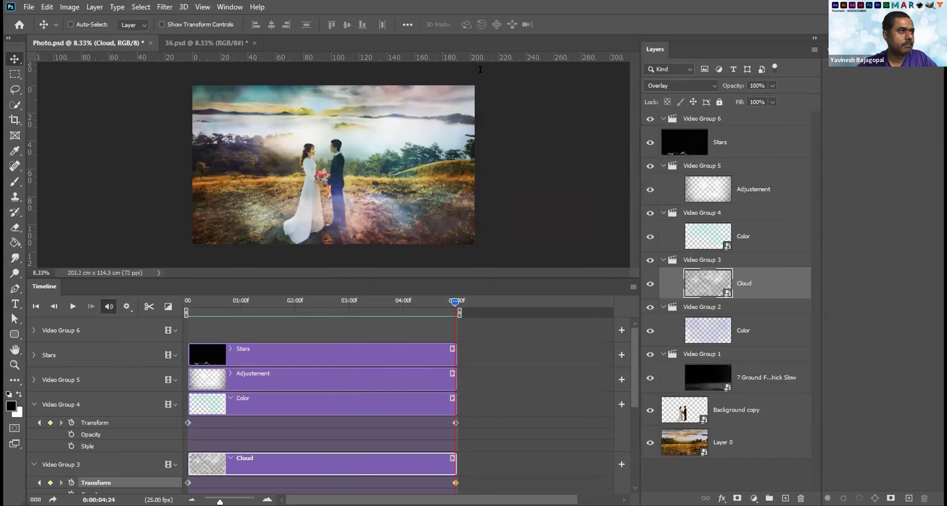
key(alt+Tab)
key(ctrl+Tab)
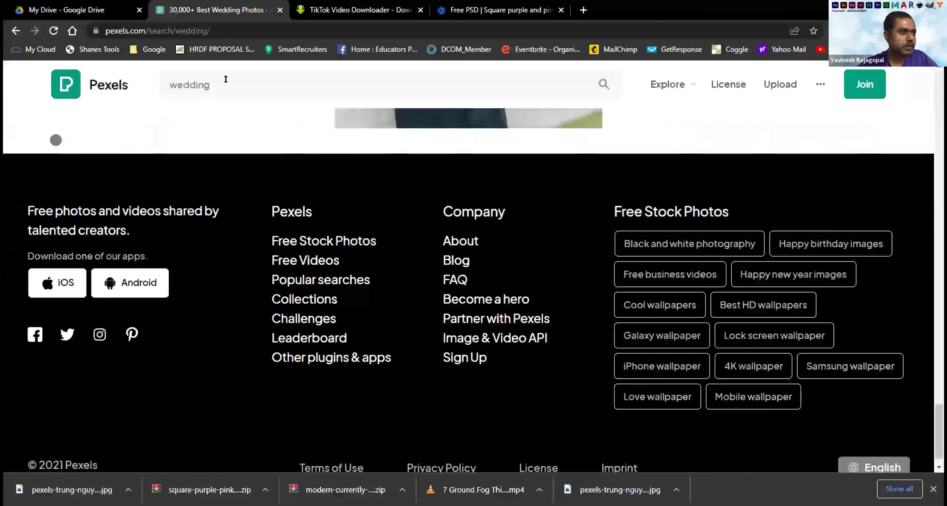
Download the bride-and-groom bouquet photo from the Pexels wedding results, then return to Photoshop.
click(206, 83)
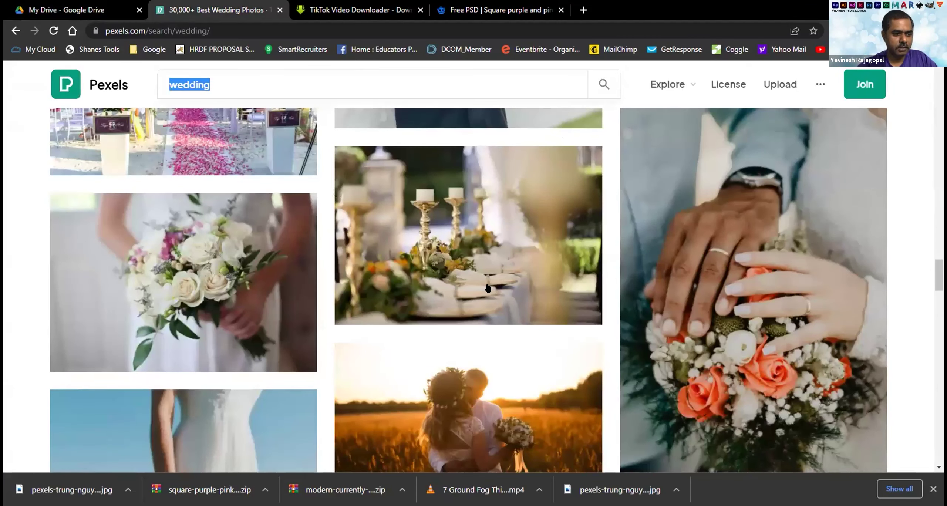
scroll(485, 288, down, 1)
scroll(481, 287, down, 3)
click(463, 282)
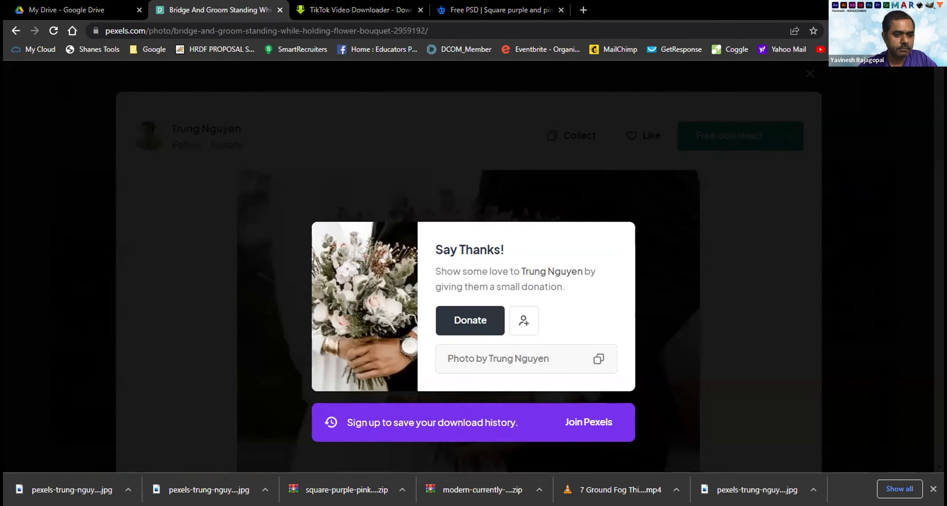
key(alt+Tab)
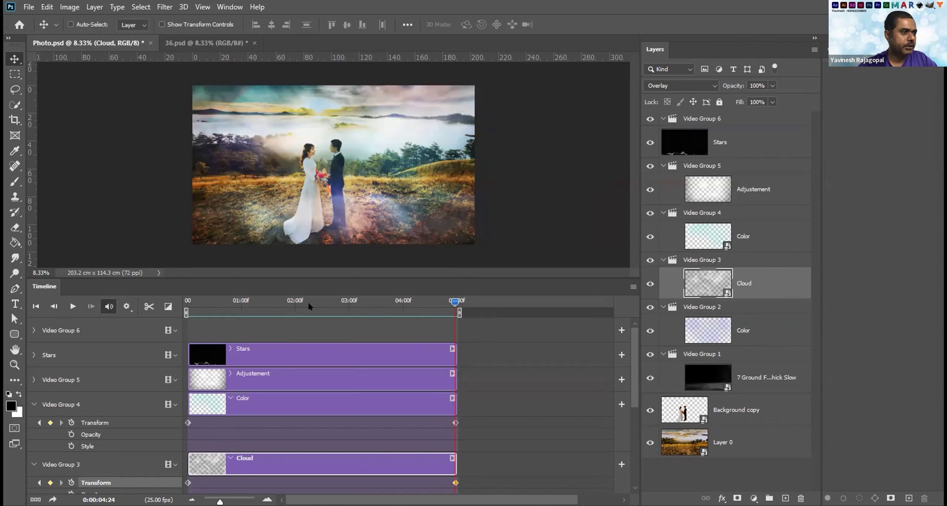
With Video Group 6 selected, Place Embedded the downloaded pexels bouquet jpg.
click(212, 327)
click(88, 328)
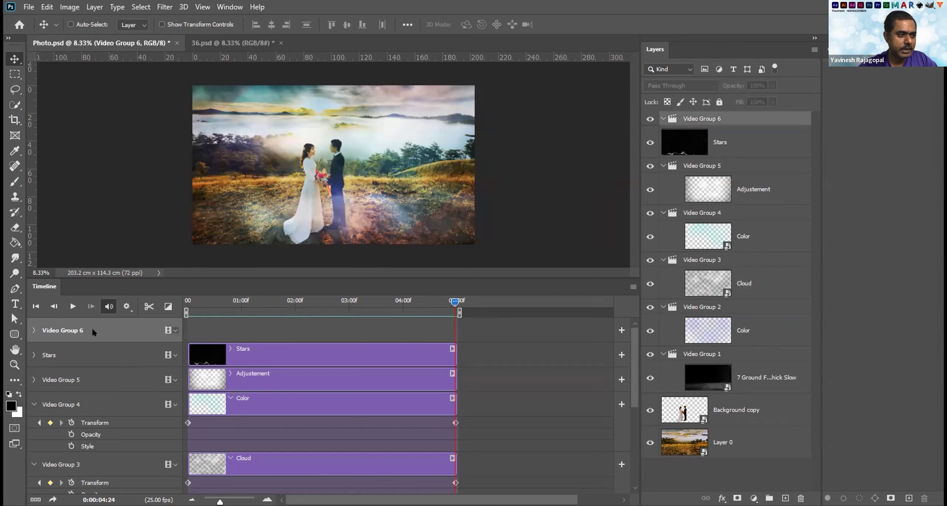
click(28, 7)
click(29, 7)
click(45, 7)
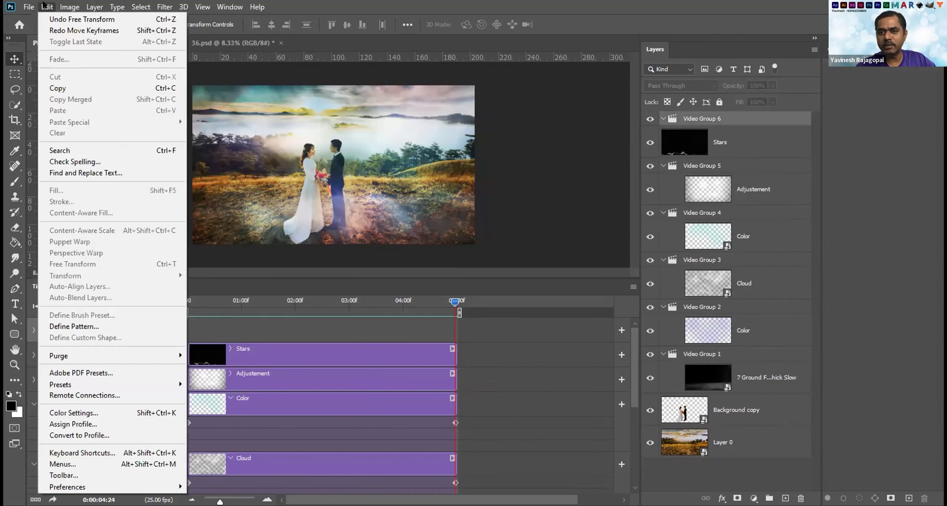
click(39, 6)
click(29, 7)
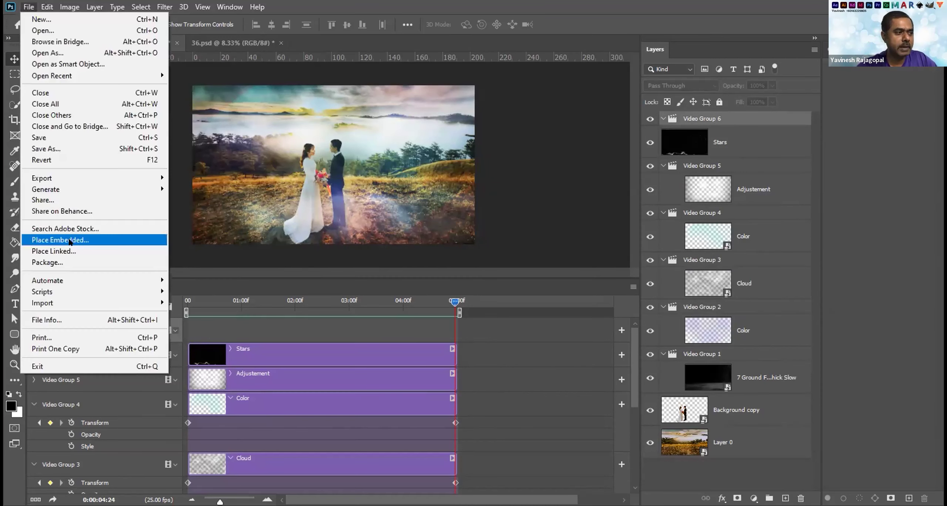
click(64, 240)
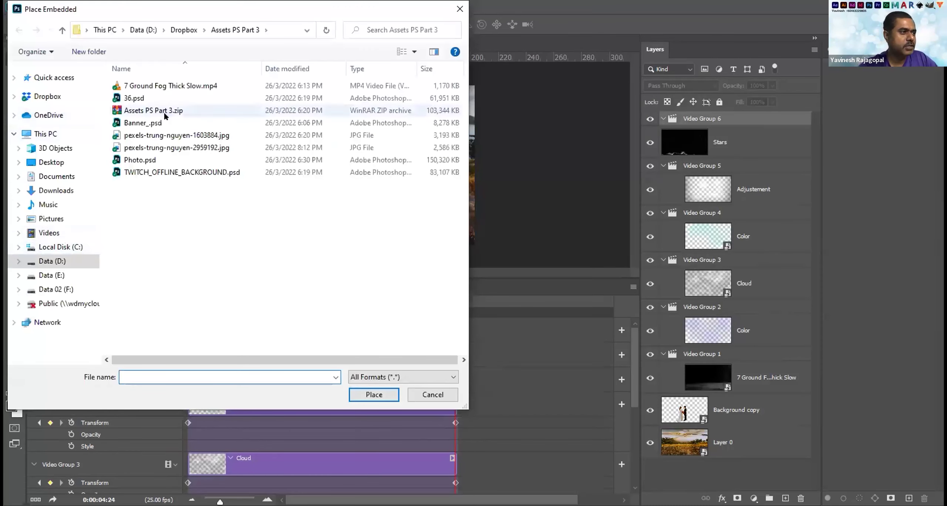
click(194, 148)
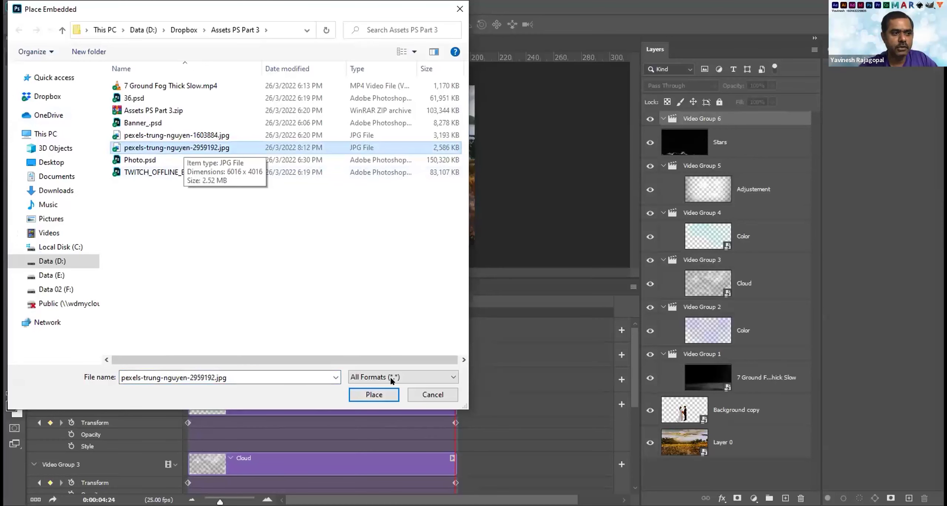
click(374, 395)
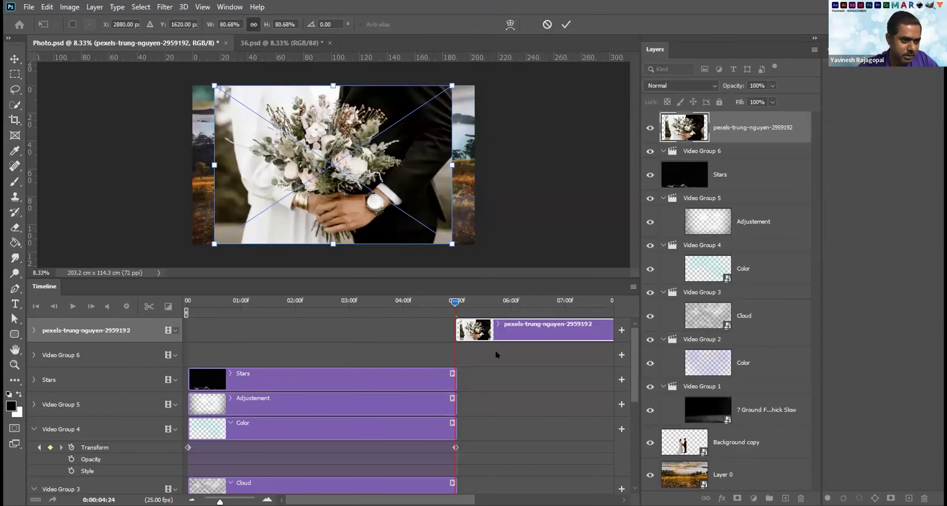
Commit the bouquet photo, move it into Video Group 6, and align its clip to start at 5:00.
key(Return)
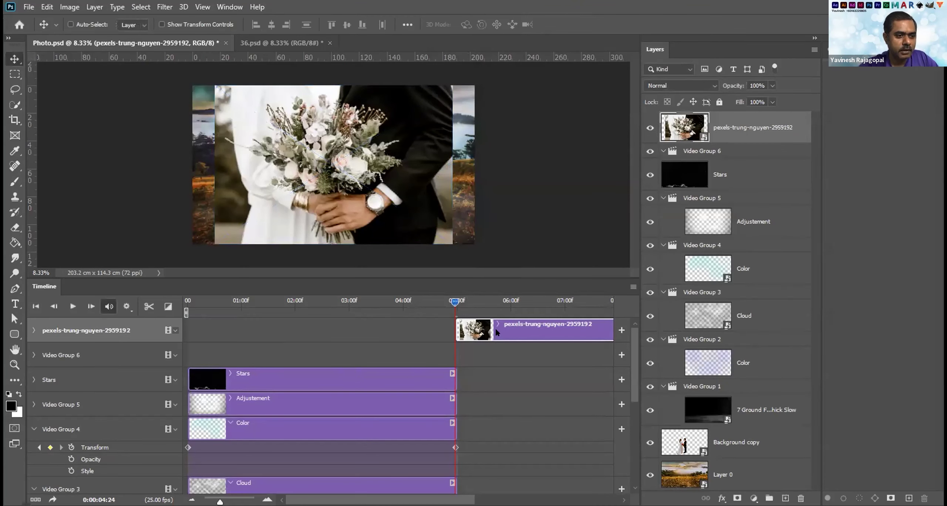
drag(495, 360, 496, 359)
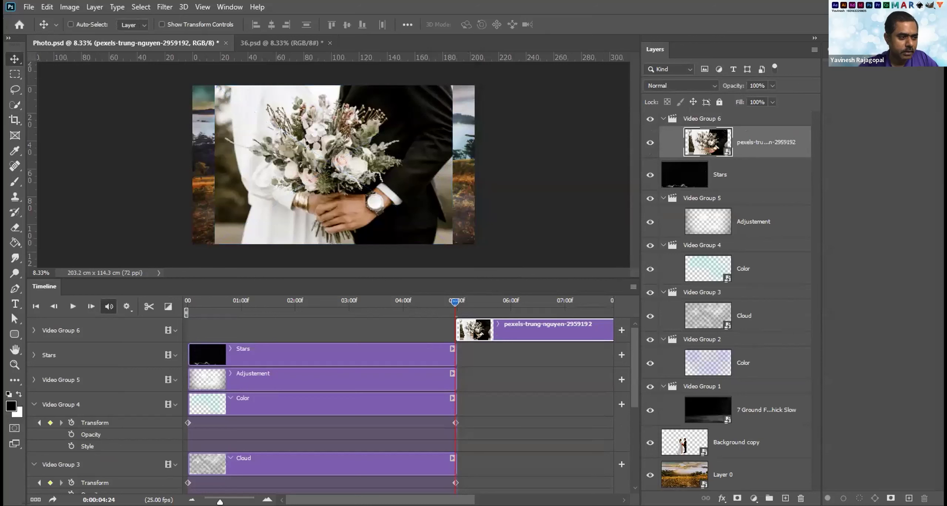
mouse_move(497, 326)
mouse_down()
mouse_move(528, 326)
mouse_move(497, 320)
mouse_up()
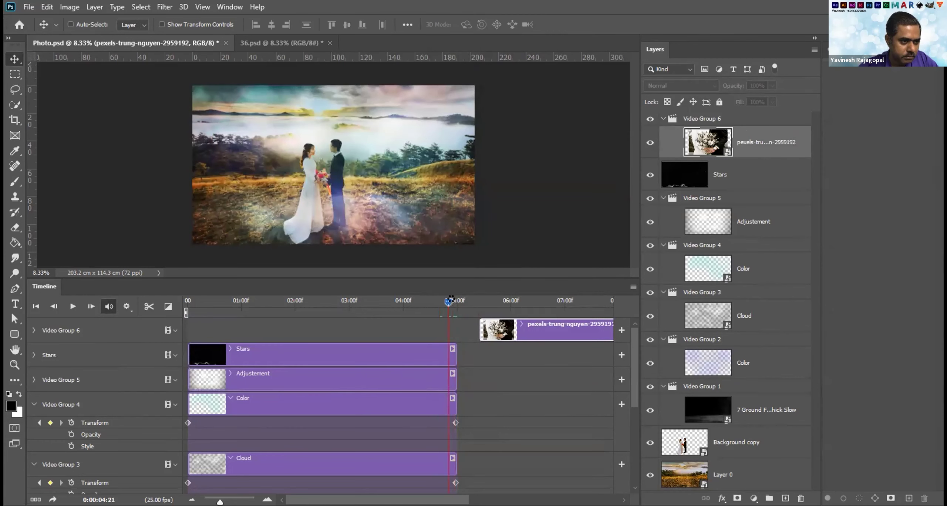
drag(450, 300, 452, 299)
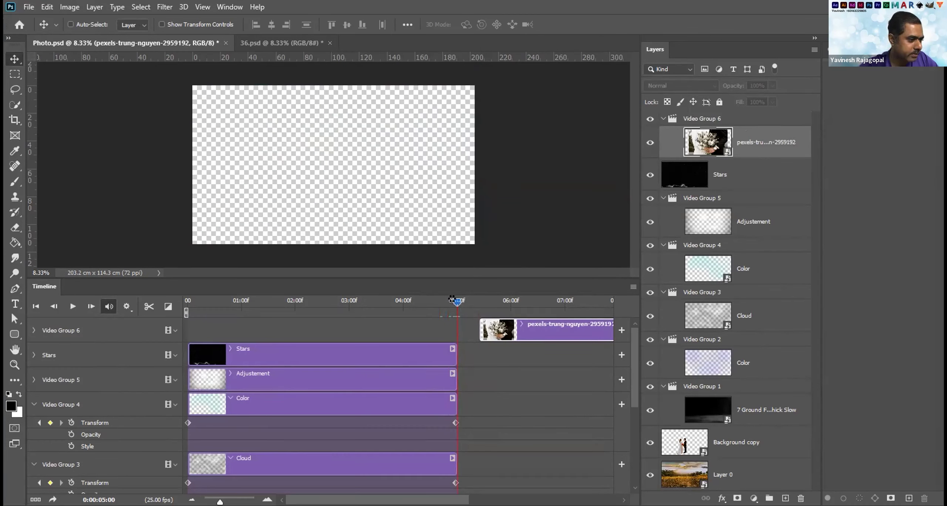
drag(540, 332, 519, 326)
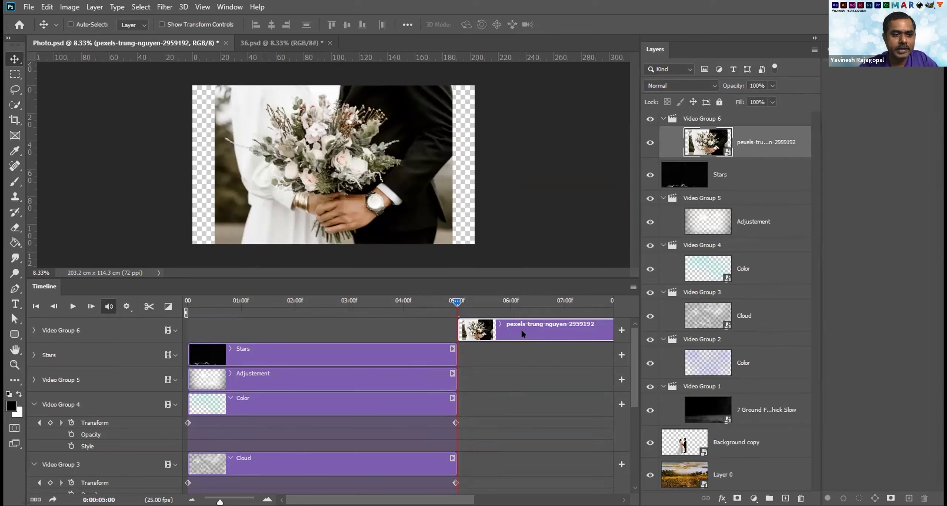
drag(522, 333, 469, 328)
click(439, 301)
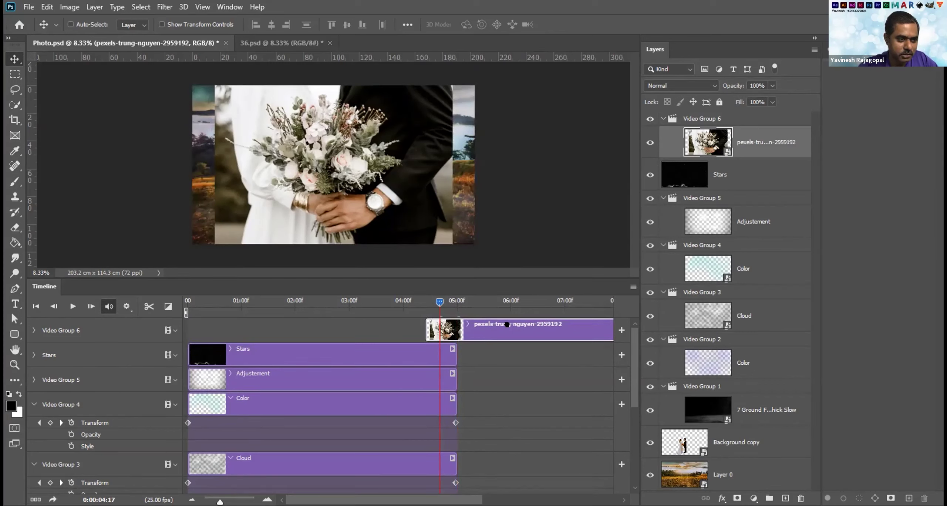
drag(507, 325, 539, 325)
click(452, 296)
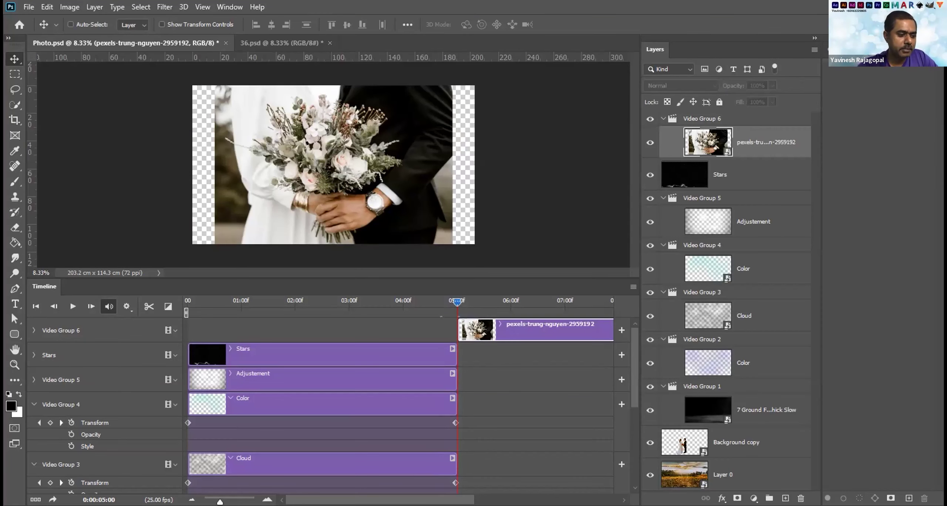
Zoom the timeline in and slide the bouquet clip slightly left to overlap the earlier clips.
drag(220, 502, 237, 502)
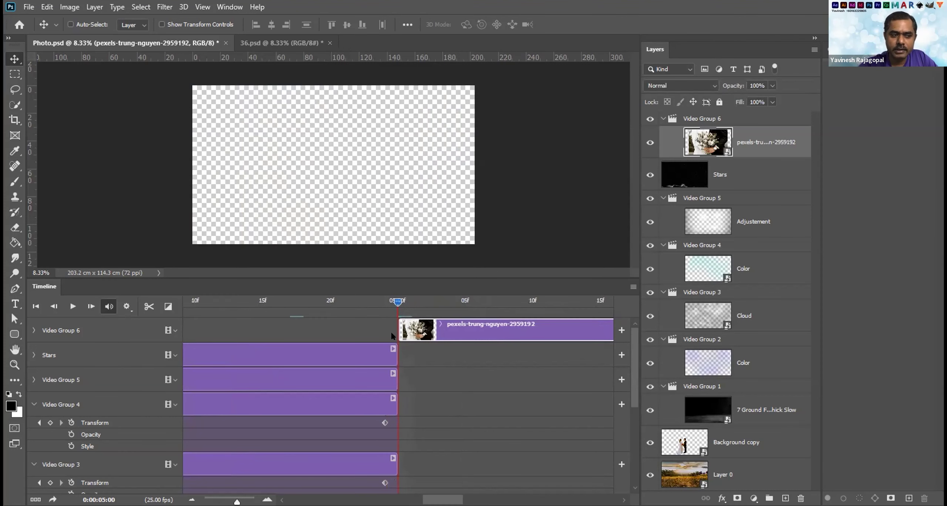
mouse_move(399, 304)
mouse_down()
mouse_move(425, 302)
mouse_move(332, 303)
mouse_move(395, 308)
mouse_up()
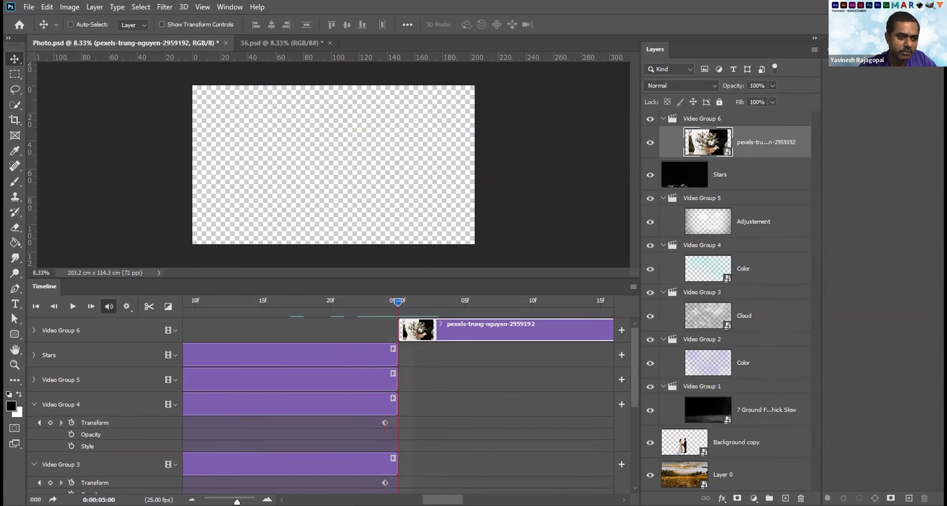
drag(404, 330, 390, 330)
drag(371, 298, 384, 301)
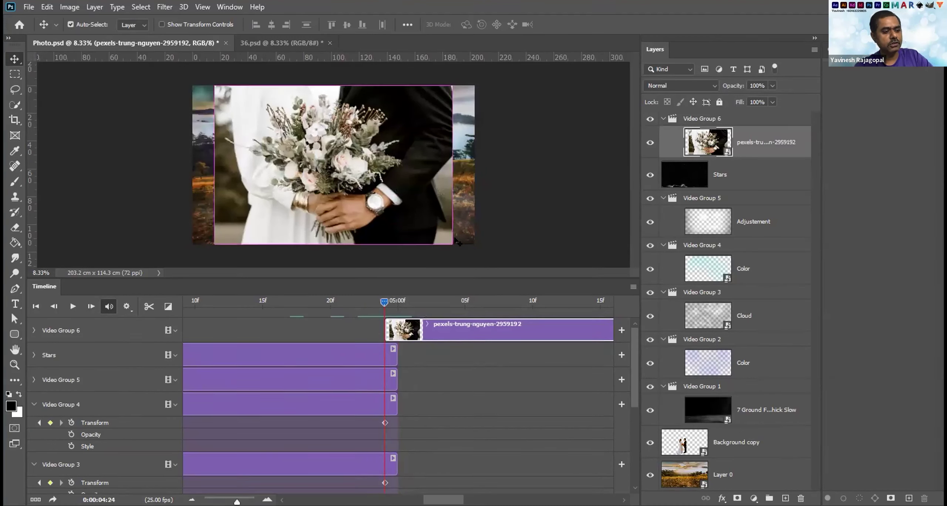
Scale the bouquet photo up to about 119.78% so it fills the frame.
key(ctrl+t)
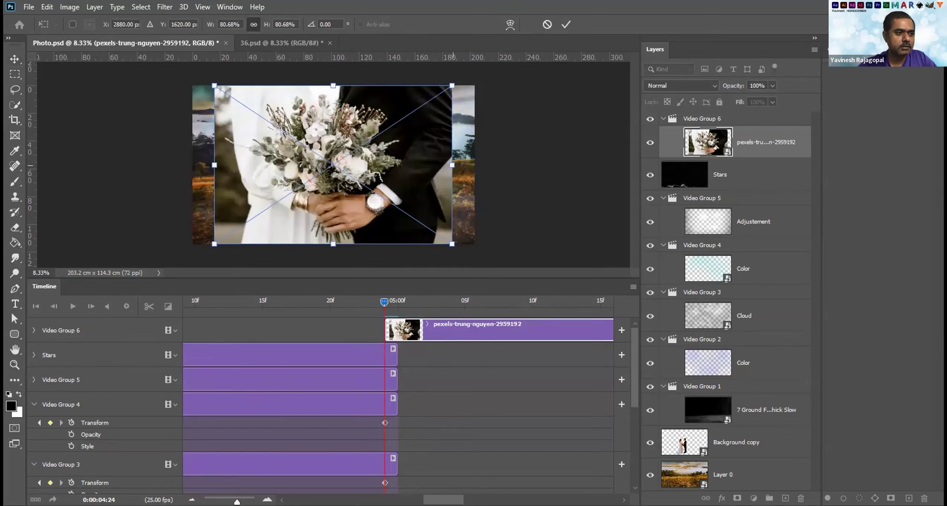
drag(452, 86, 510, 48)
key(Return)
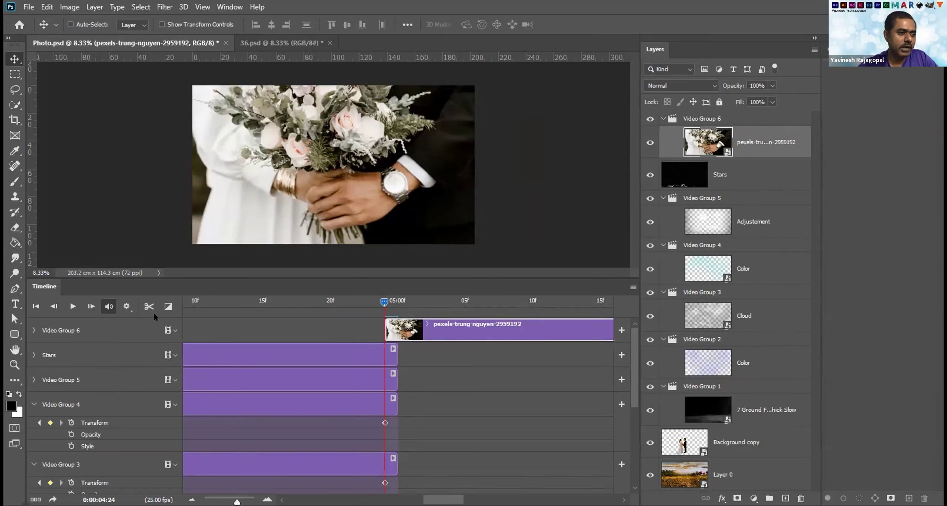
Drop a 1 s Fade transition onto the start of the bouquet clip.
click(168, 307)
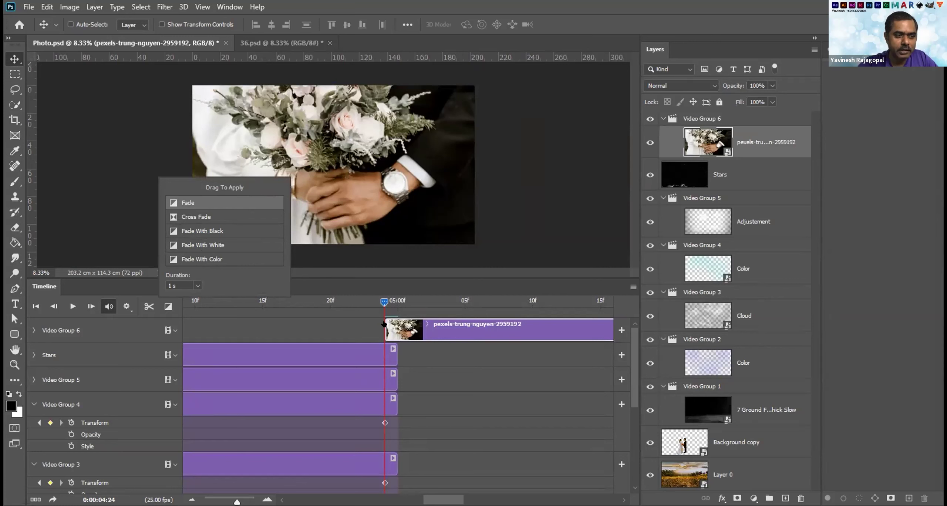
drag(391, 332, 393, 331)
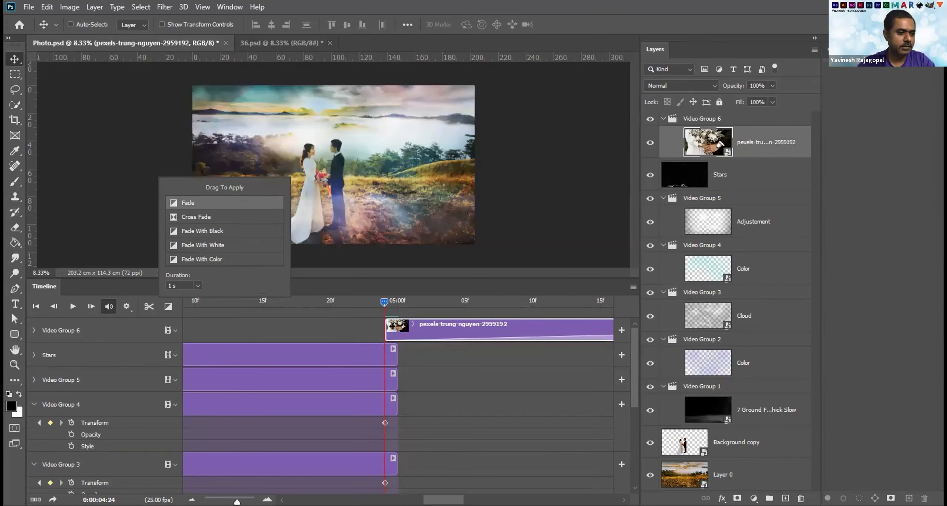
click(393, 329)
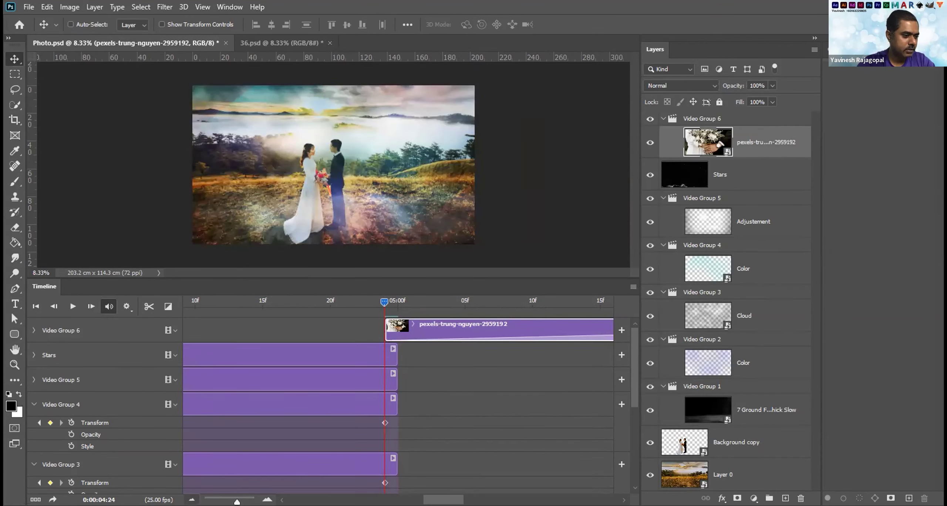
Adjust the timeline zoom and delete the old fade at the pexels clip's start.
click(192, 500)
click(191, 500)
click(191, 499)
click(191, 500)
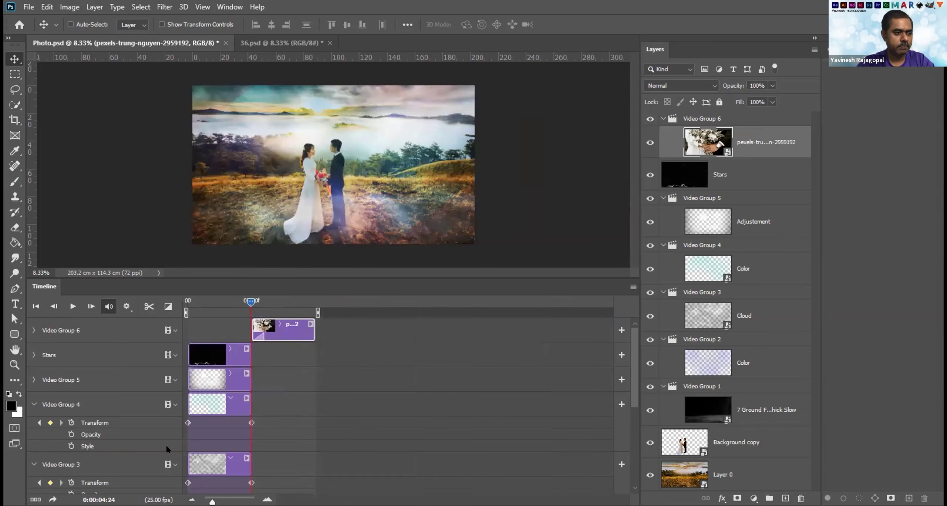
click(268, 500)
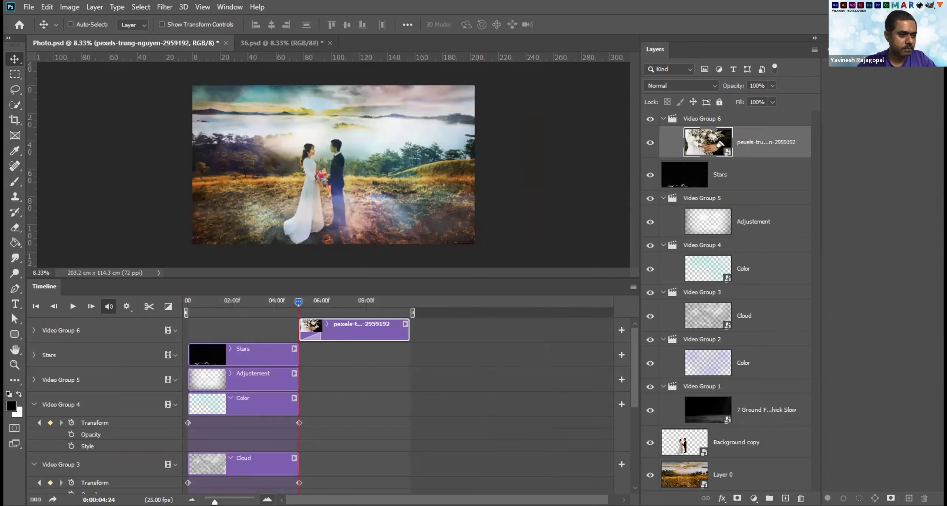
click(364, 300)
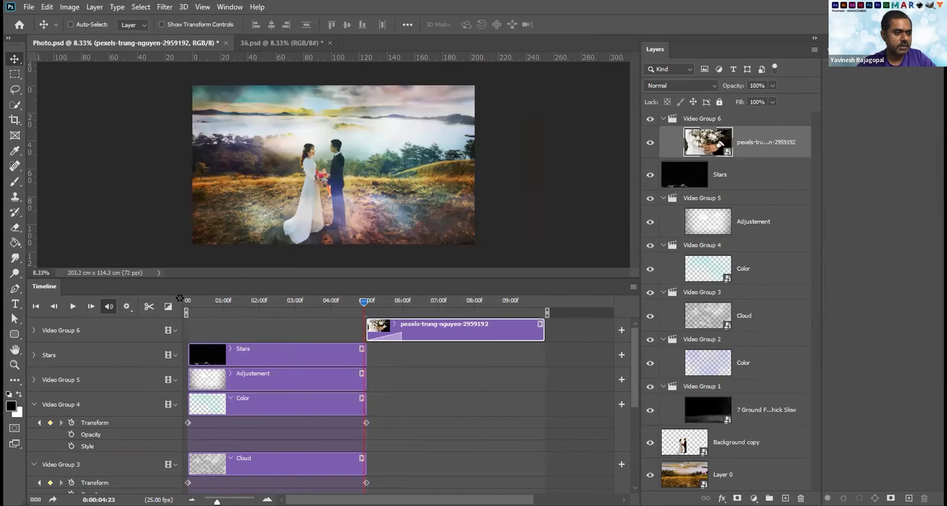
key(Home)
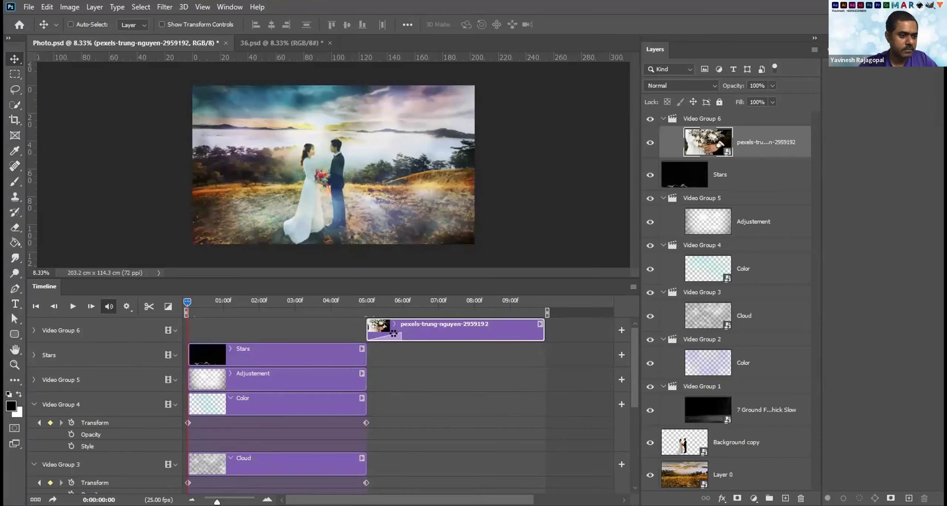
click(393, 335)
key(Delete)
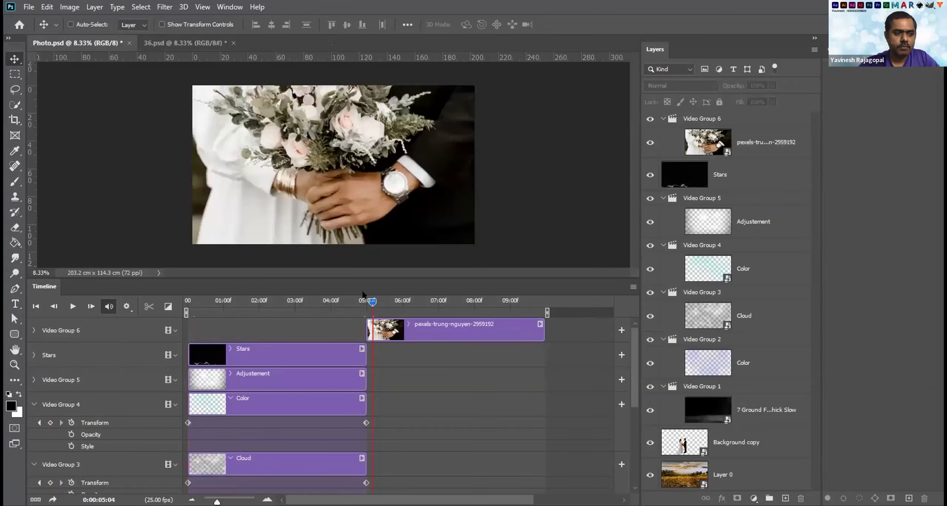
Apply Fade transitions to both the start and end of the pexels clip, then preview the fade-in.
click(169, 307)
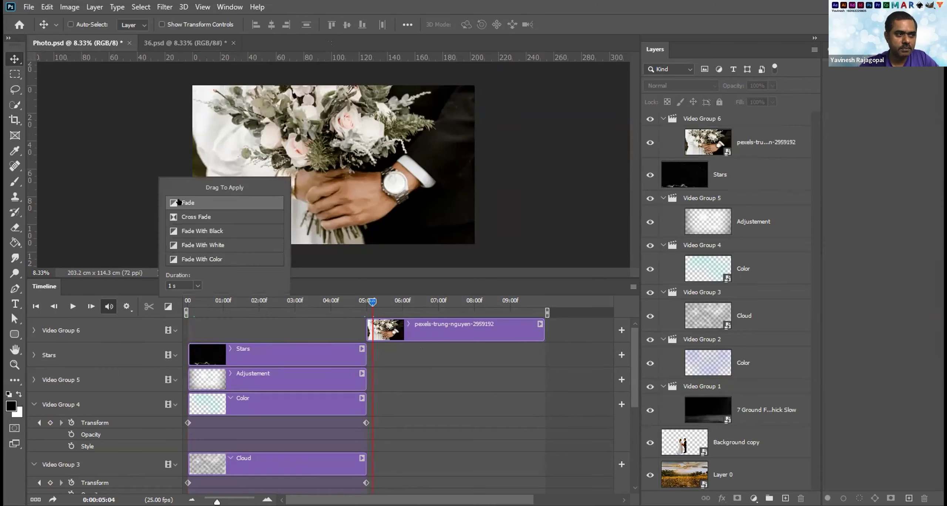
drag(179, 202, 375, 327)
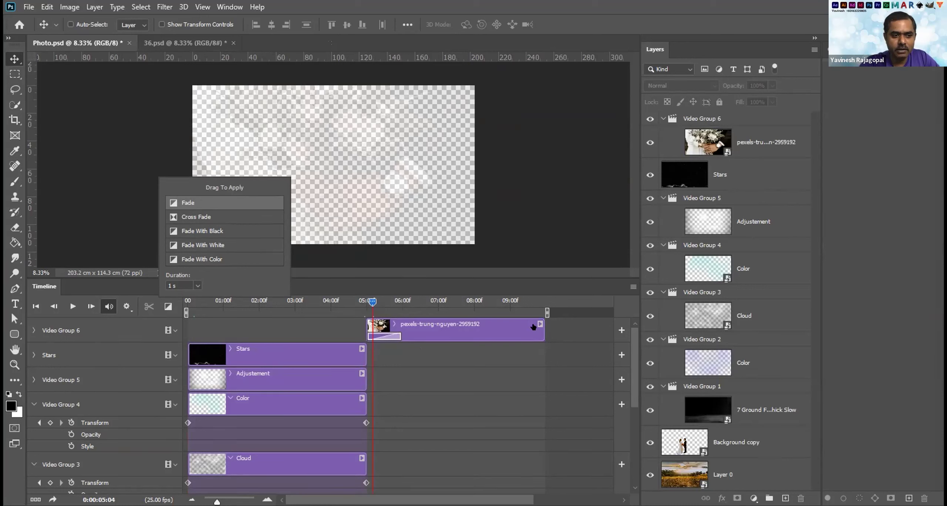
drag(535, 328, 535, 330)
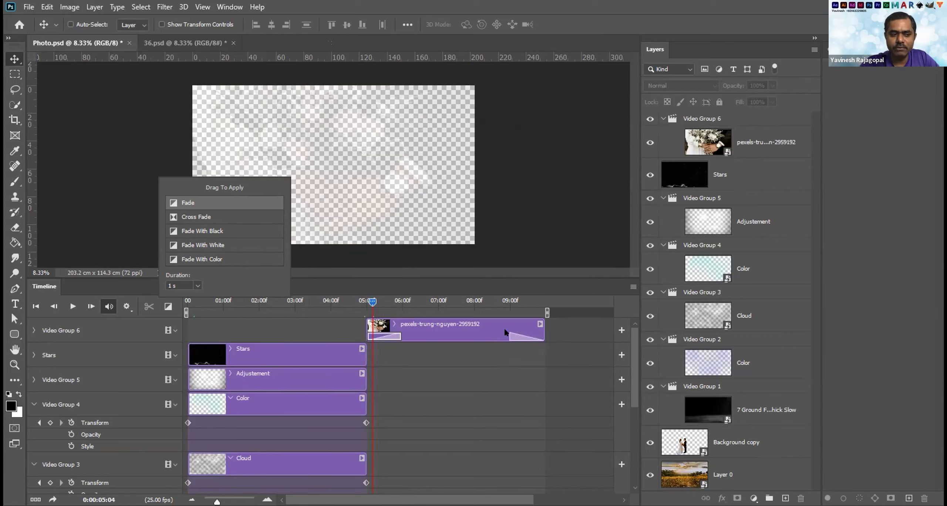
mouse_move(373, 302)
mouse_down()
mouse_move(328, 300)
mouse_move(391, 301)
mouse_up()
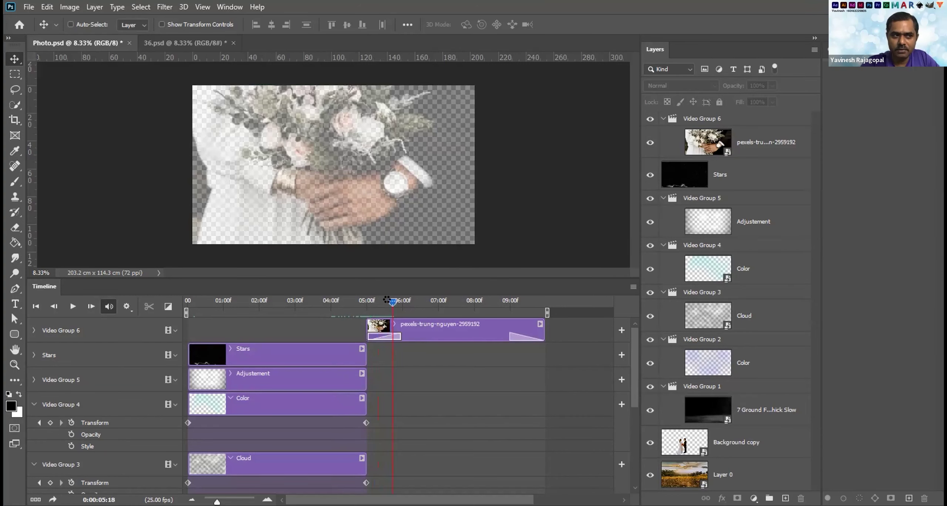
Slide the pexels clip to start near 04:00, check the overlap around 05:00, then zoom the timeline out.
click(360, 299)
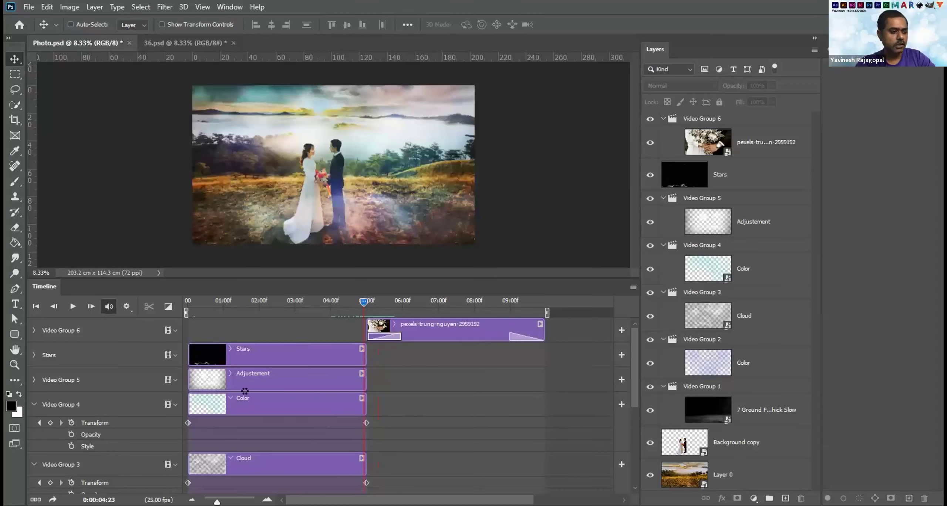
click(267, 500)
click(267, 500)
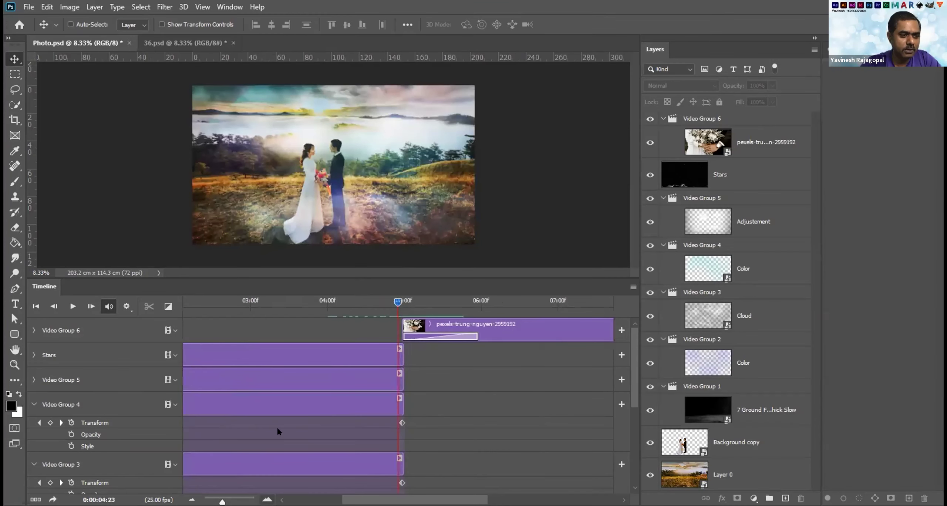
click(520, 326)
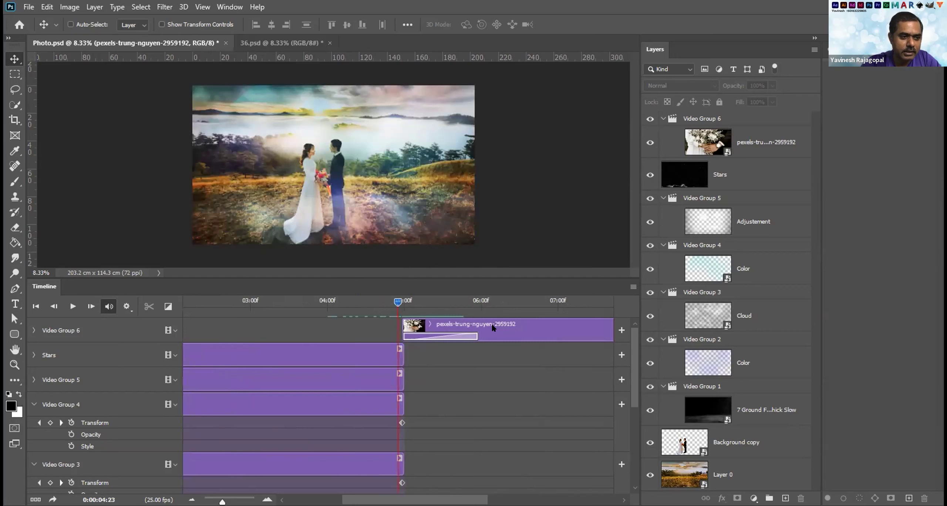
drag(452, 326, 372, 325)
drag(450, 326, 453, 326)
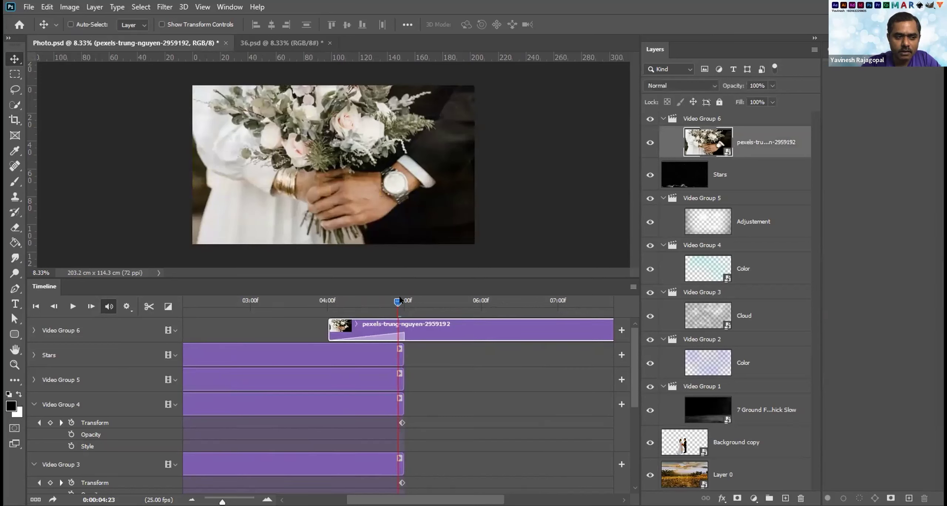
drag(400, 300, 405, 300)
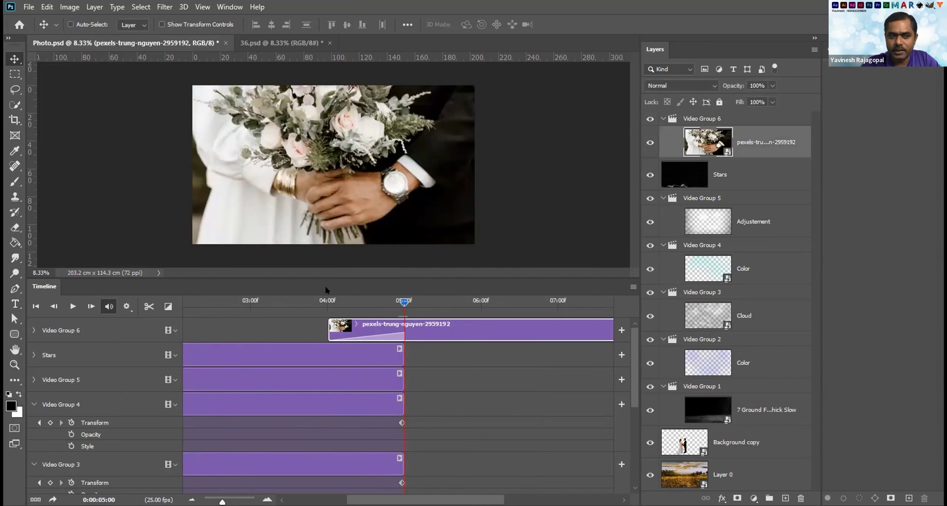
click(306, 300)
drag(303, 296, 367, 347)
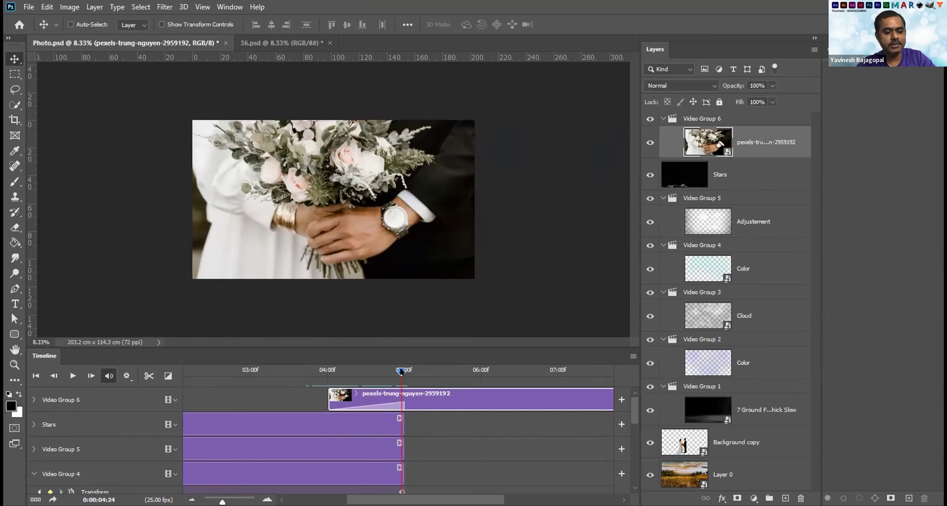
click(192, 500)
click(191, 500)
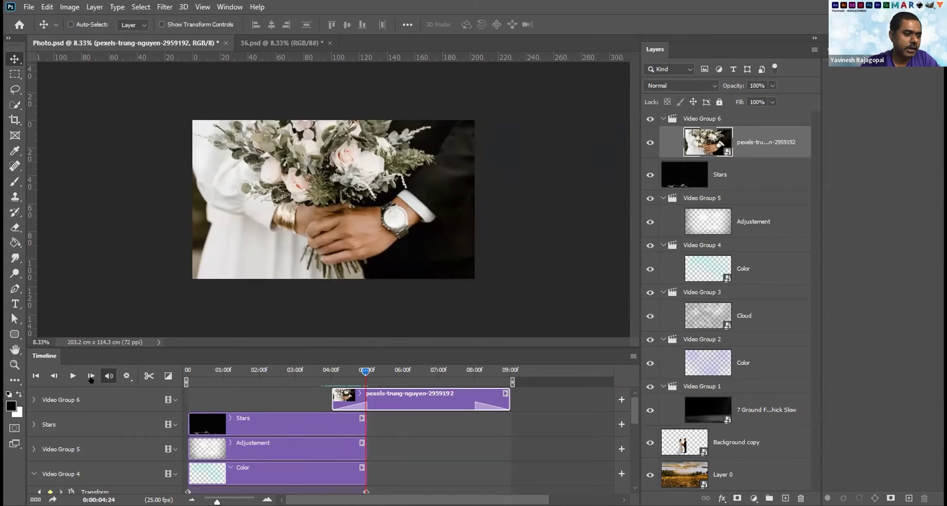
Add Transform keyframes at 04:24 and 05:20, zooming the bouquet image to about 167%.
click(33, 400)
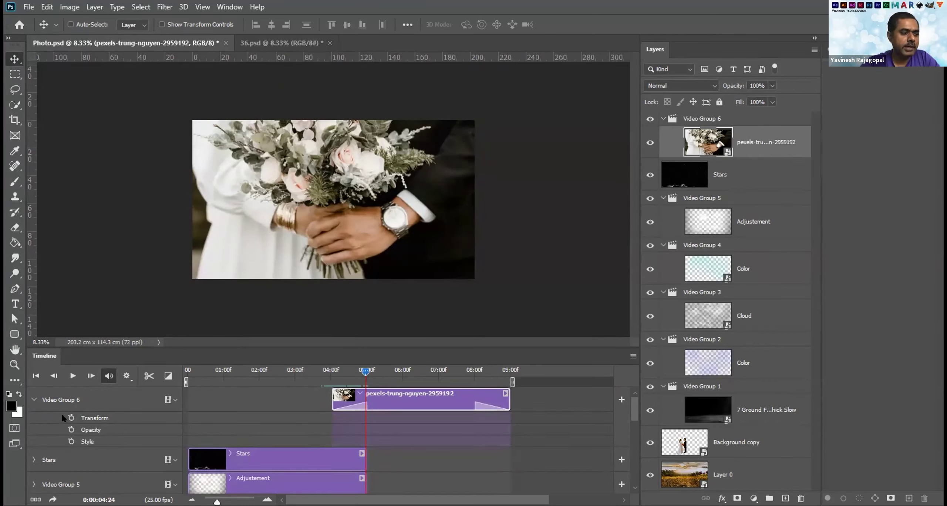
click(72, 418)
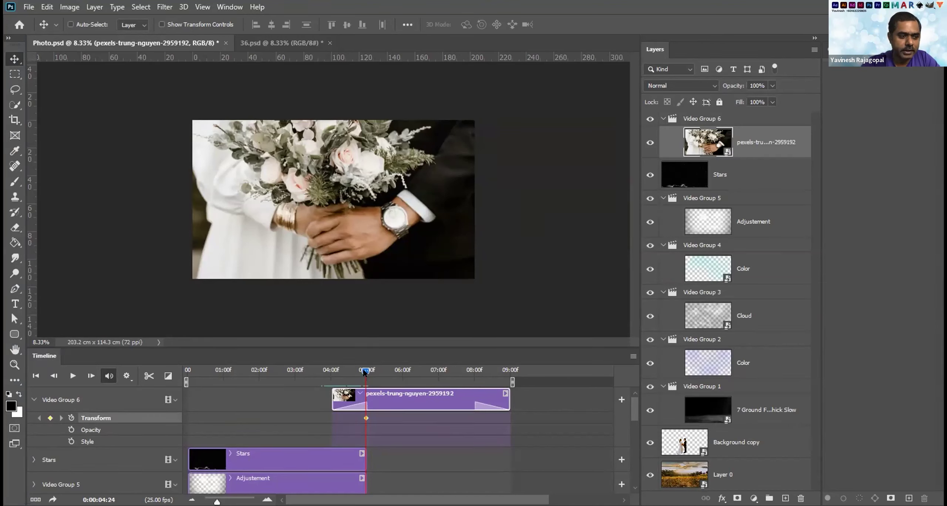
drag(365, 372, 395, 373)
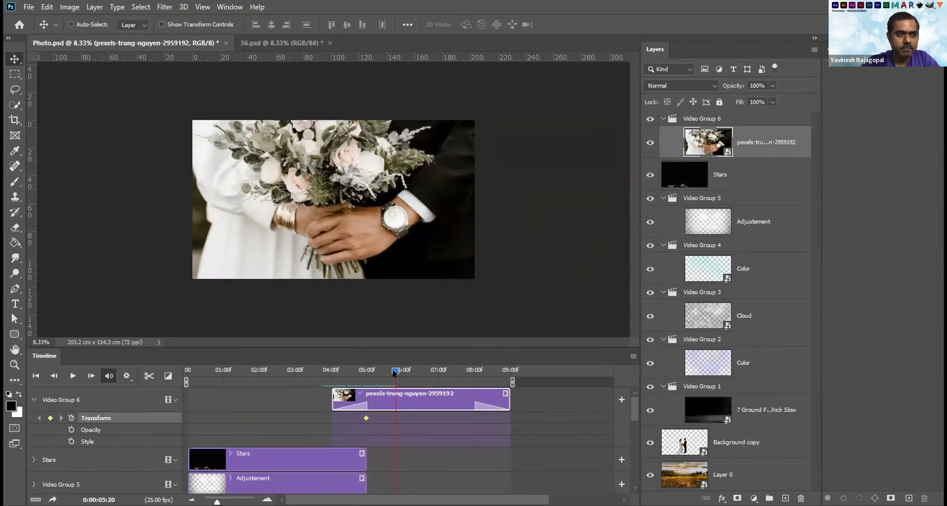
key(ctrl)
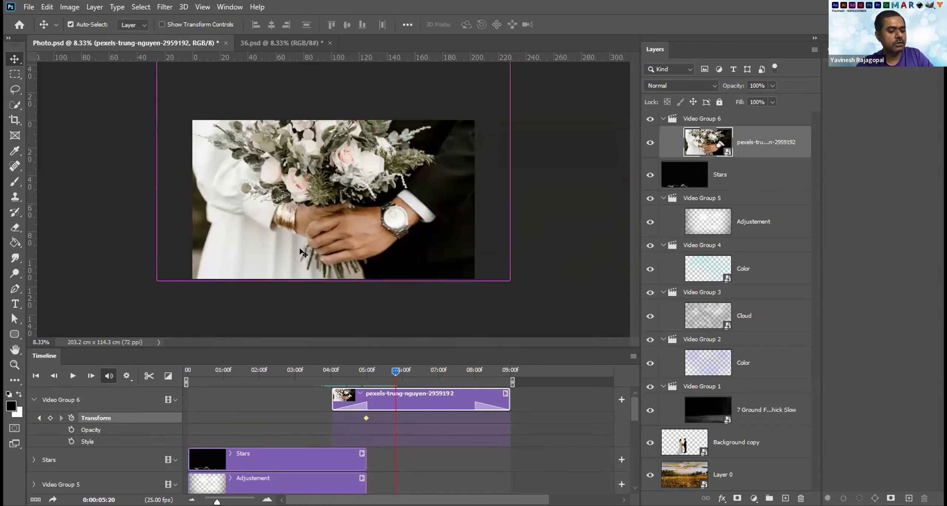
key(ctrl+t)
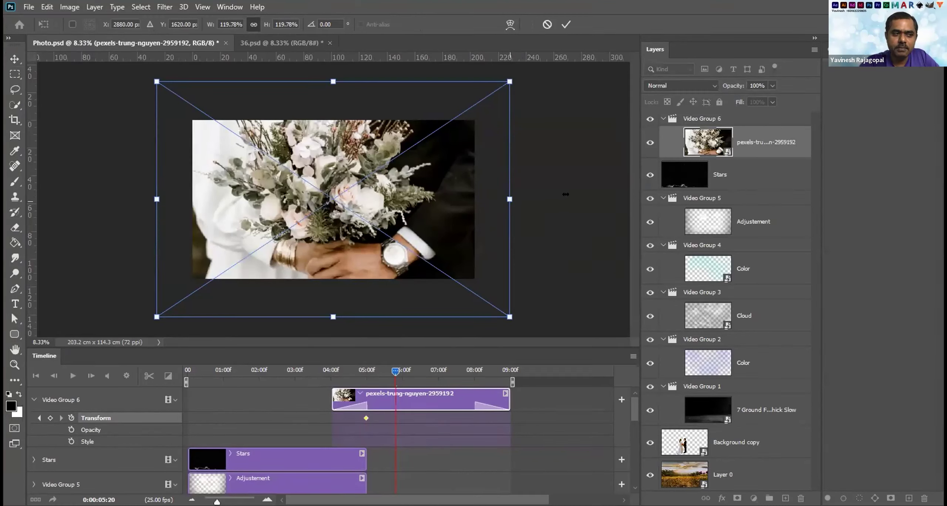
drag(575, 193, 580, 199)
key(Return)
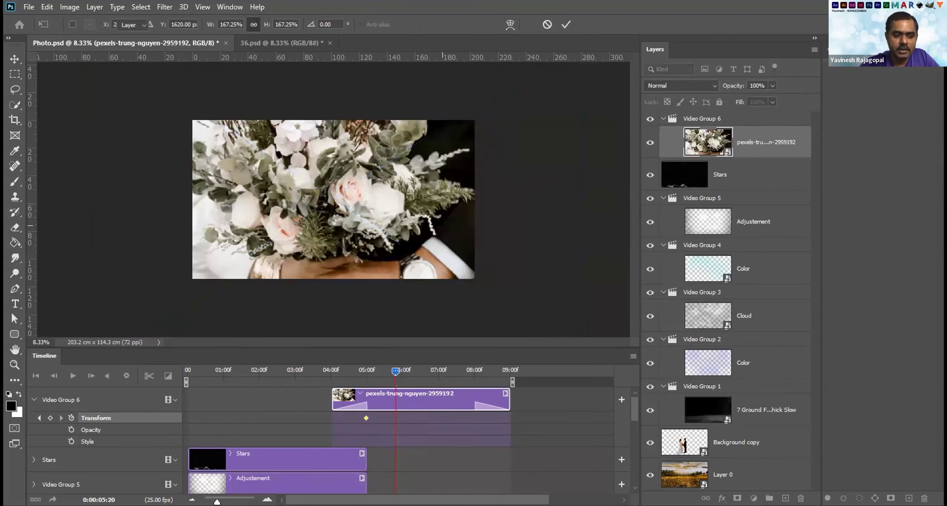
click(366, 371)
drag(367, 371, 423, 364)
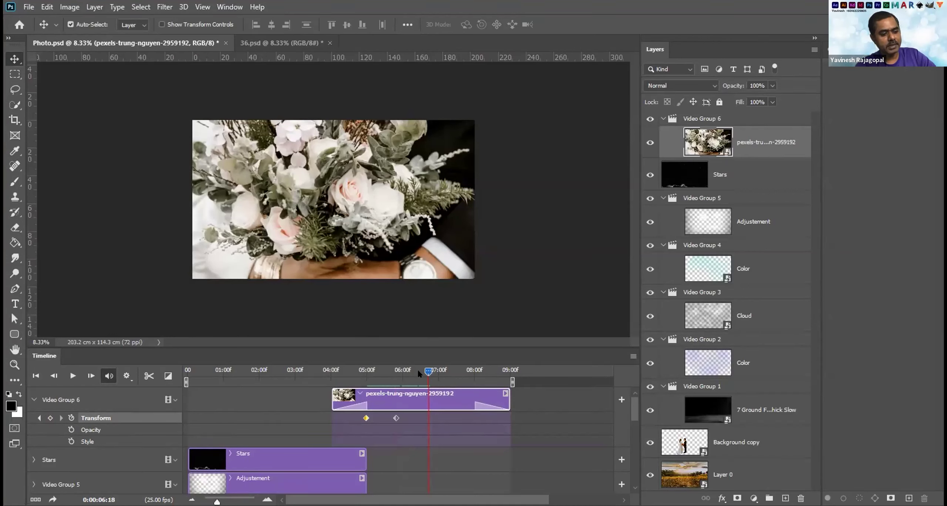
At 06:18, pan the zoomed bouquet image up and left, adding a Transform keyframe.
key(ctrl+t)
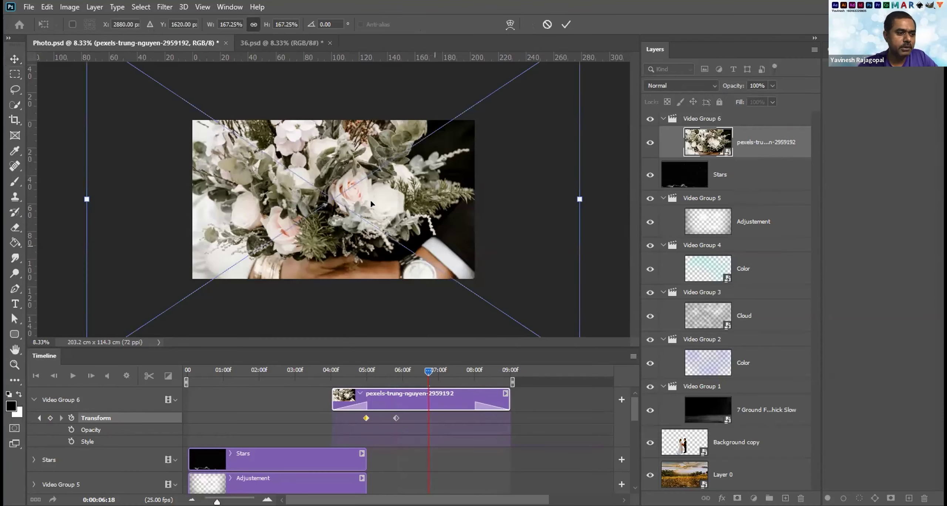
drag(360, 182, 285, 121)
drag(362, 183, 357, 178)
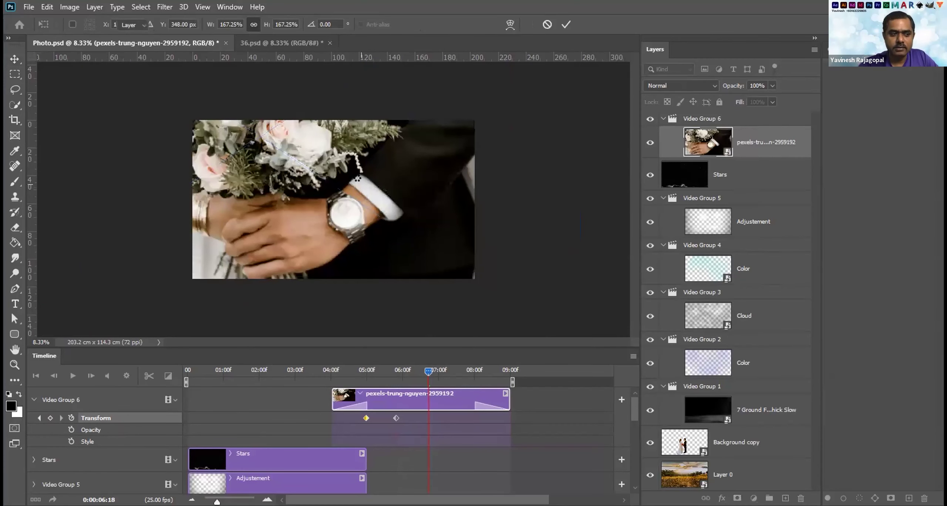
key(Return)
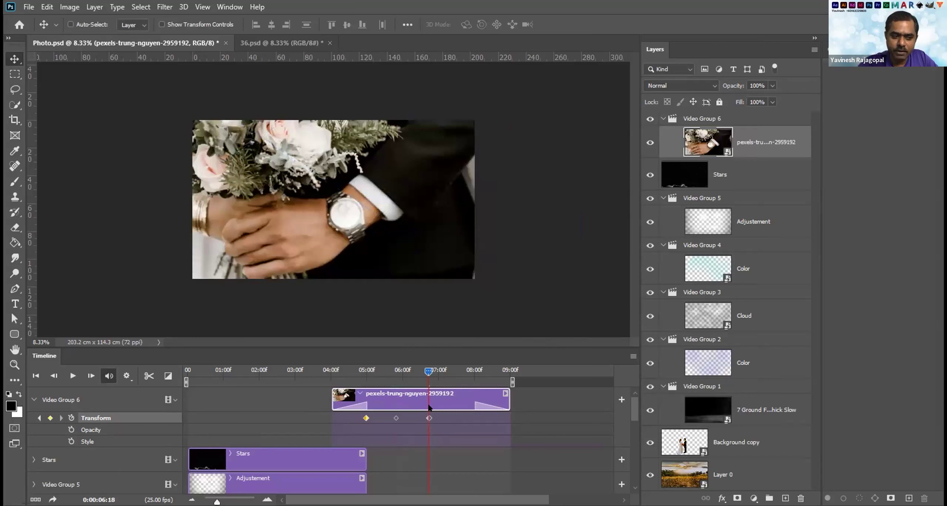
At 07:23, pan the image toward the right, adding another Transform keyframe.
drag(428, 371, 472, 372)
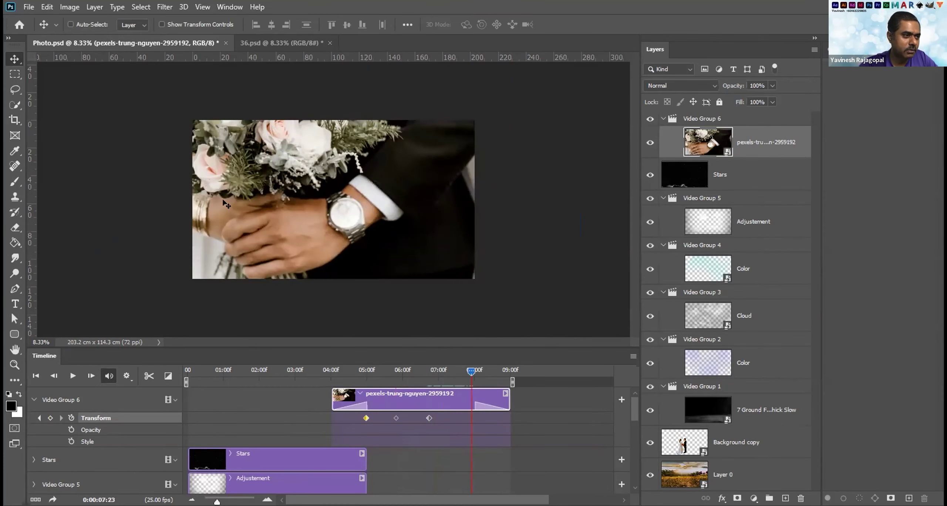
key(ctrl)
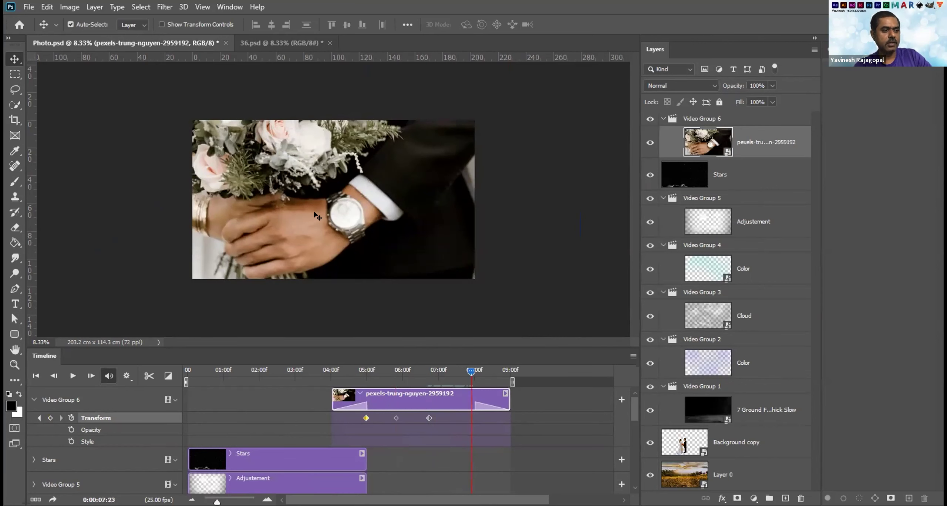
key(ctrl+t)
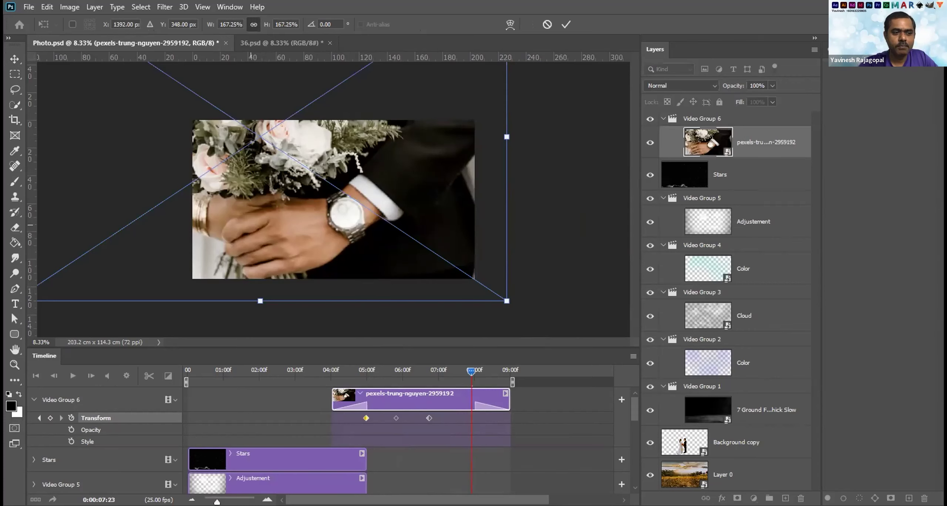
drag(254, 217, 401, 218)
key(Return)
Add a final Transform keyframe at 08:24, start the work area just before 04:00, and play it back.
drag(473, 371, 508, 372)
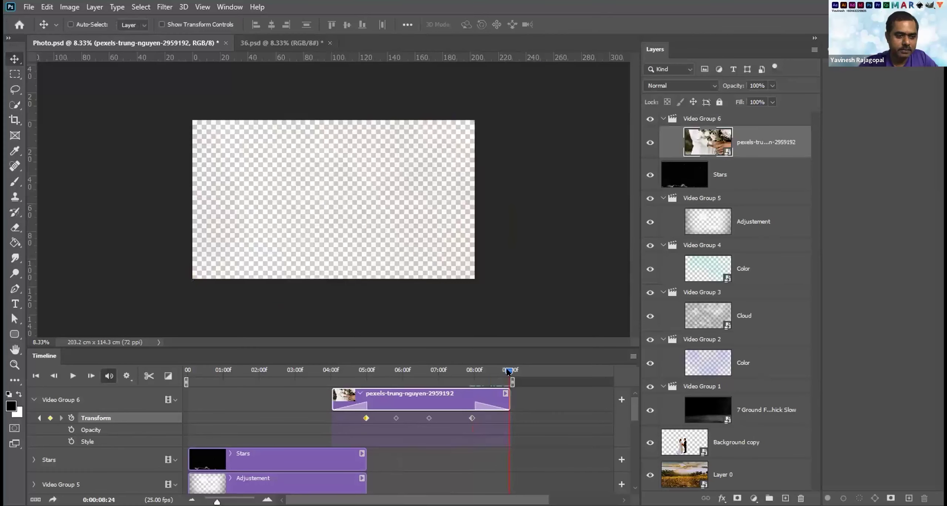
key(ctrl+t)
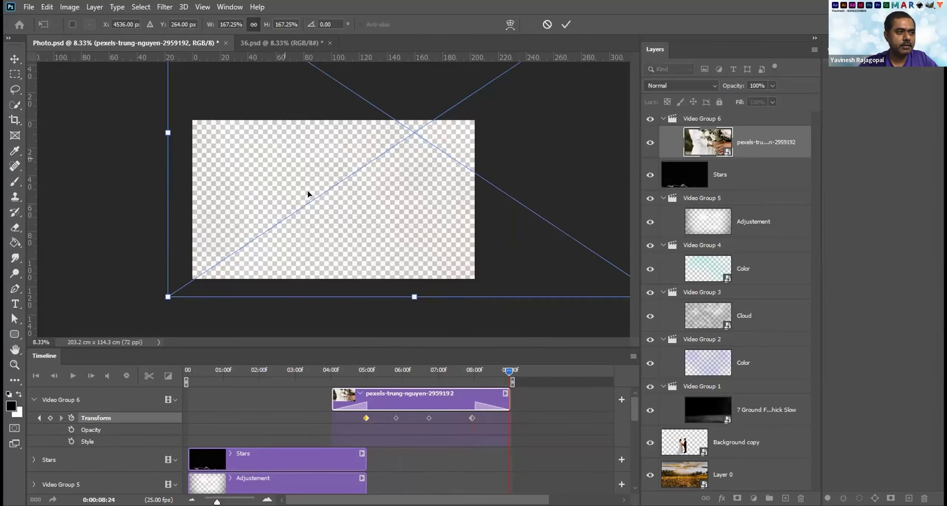
key(Return)
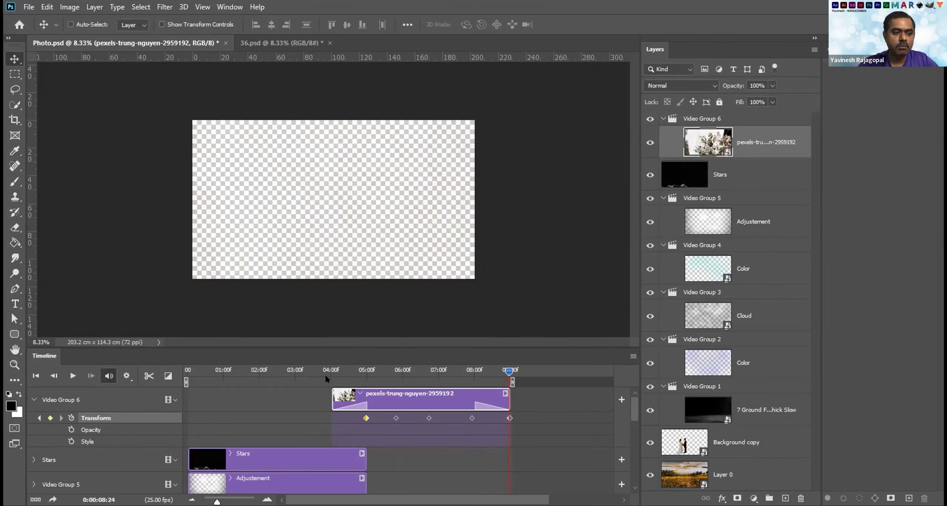
drag(187, 381, 317, 381)
click(73, 376)
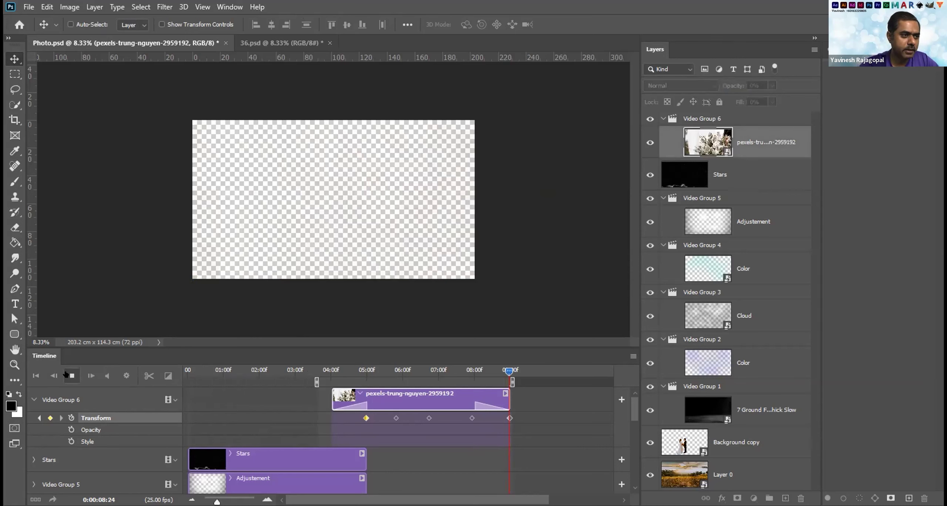
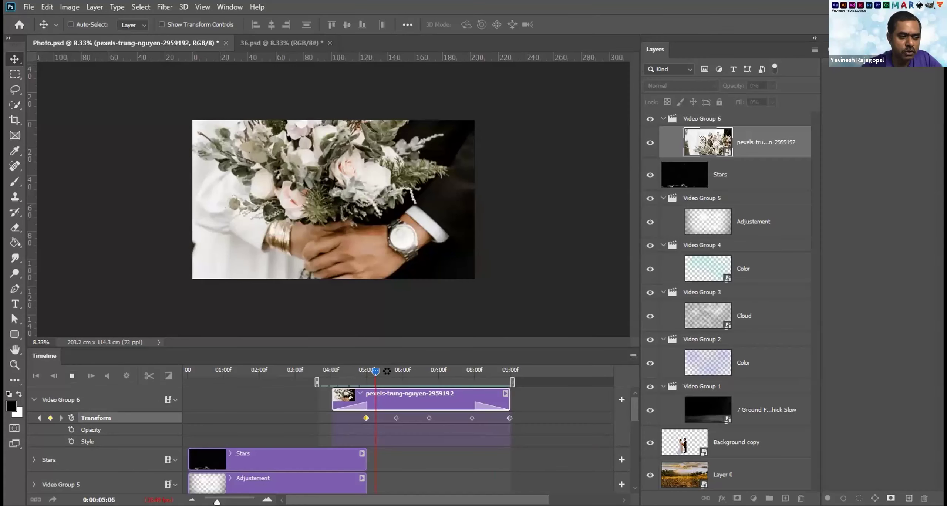
Stop the preview and lengthen the bouquet photo clip to about 11:10.
key(space)
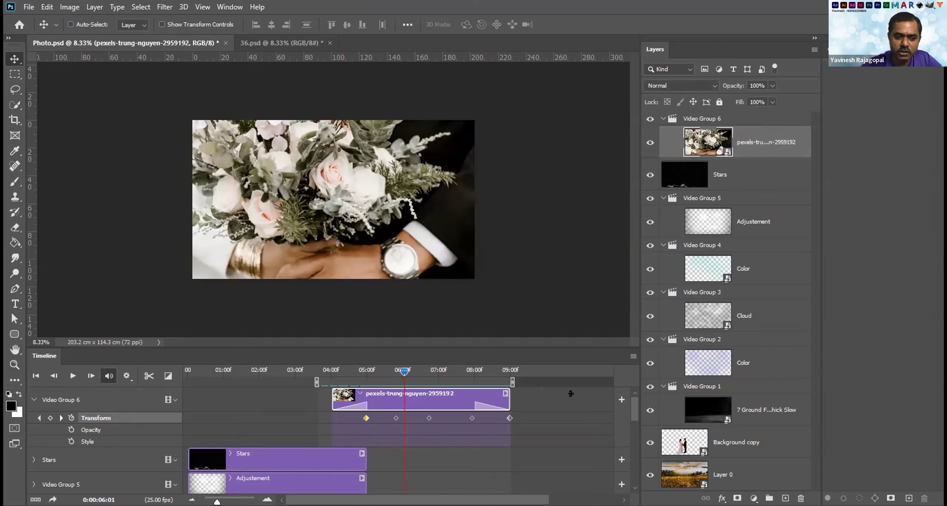
drag(591, 393, 592, 392)
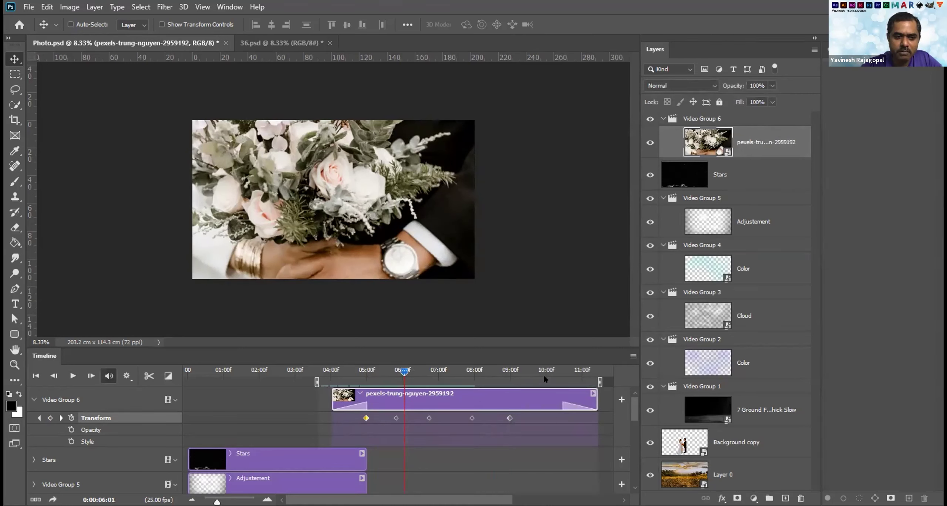
drag(399, 366, 609, 371)
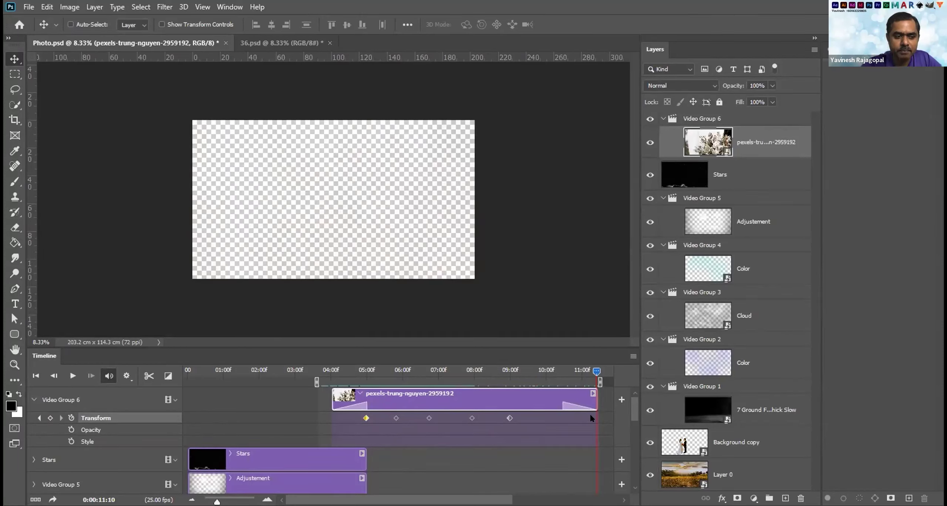
Respace the Transform keyframes from clip start to clip end, then preview playback.
drag(510, 418, 599, 418)
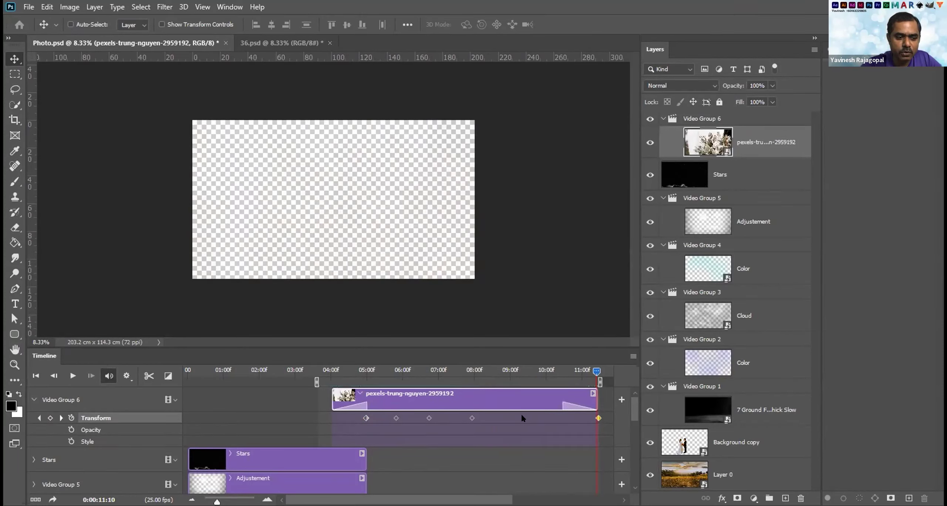
drag(472, 418, 522, 419)
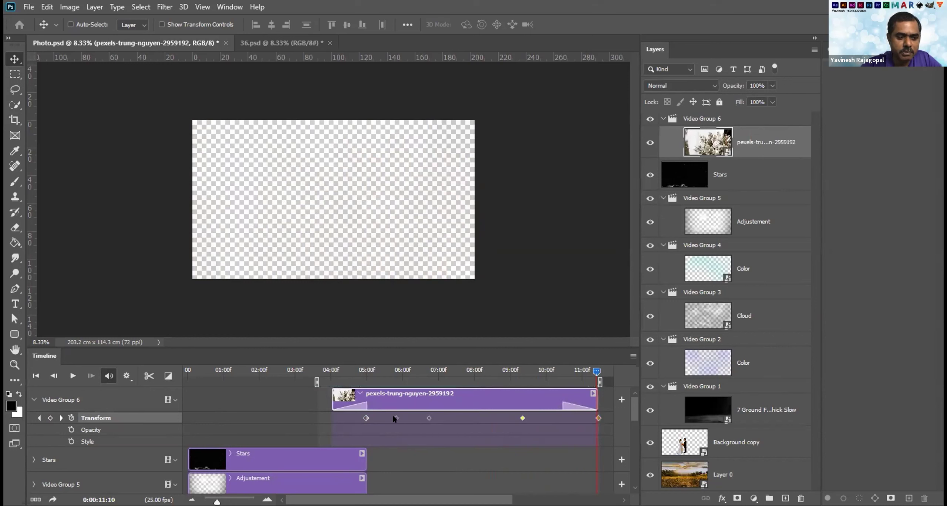
drag(429, 418, 450, 418)
drag(396, 418, 416, 418)
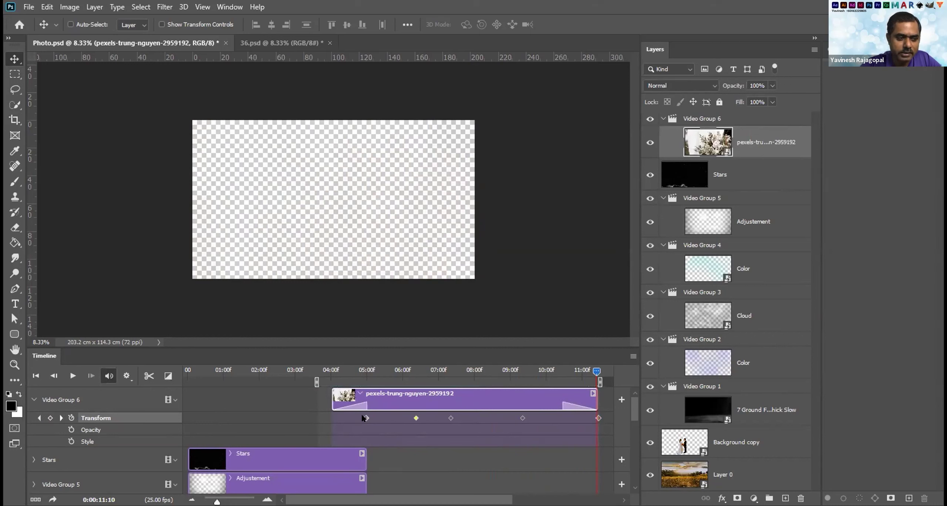
drag(366, 418, 338, 418)
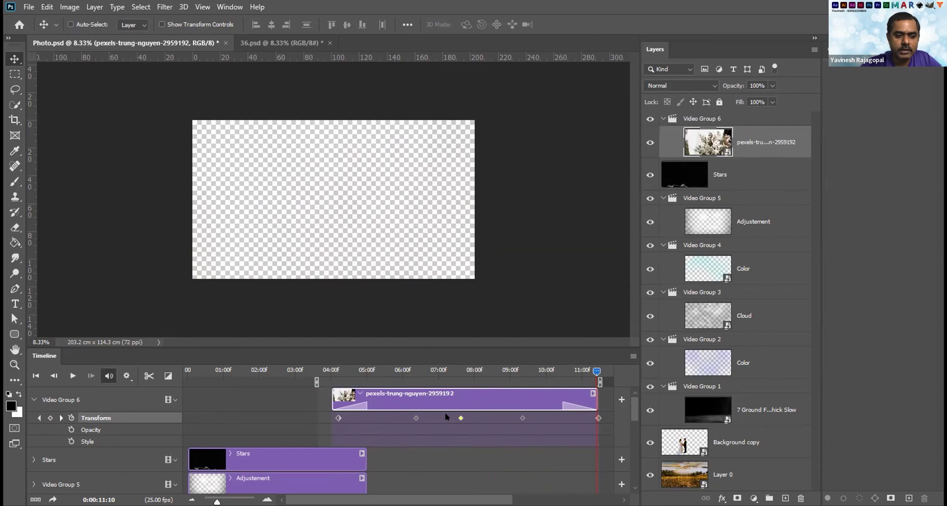
click(73, 376)
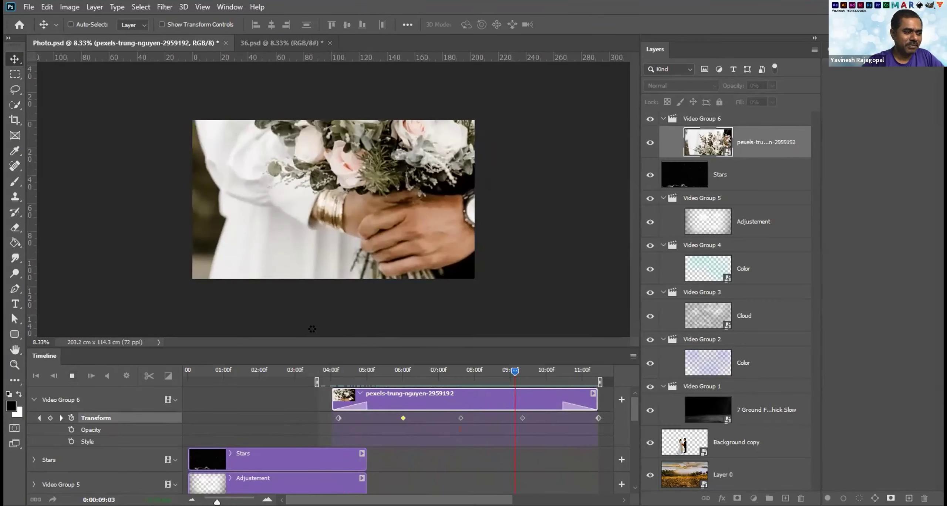
Enlarge the Timeline panel and delete the 06:03 keyframe and the bouquet clip.
key(space)
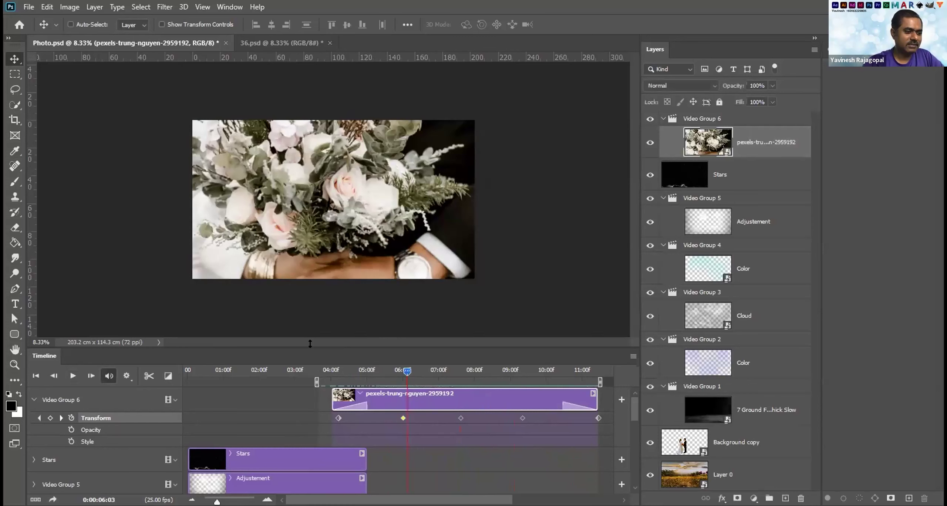
drag(310, 334, 310, 264)
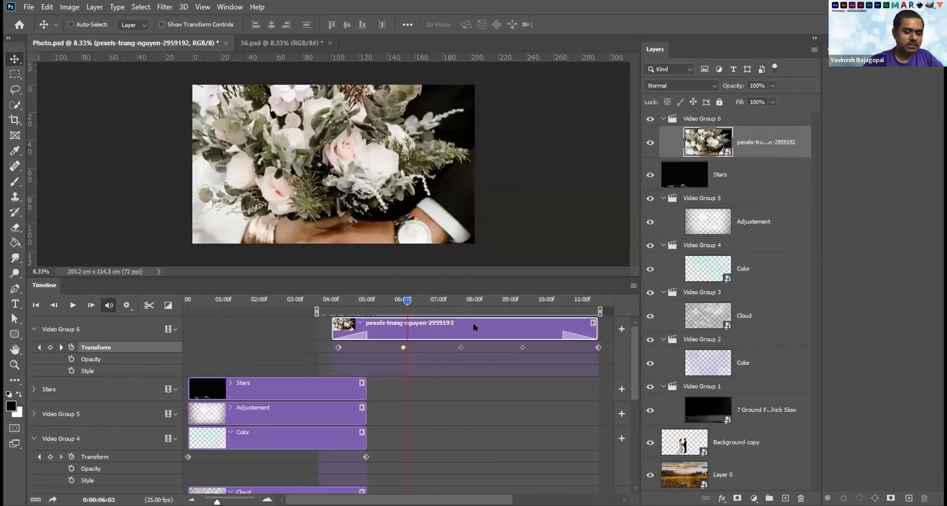
key(Delete)
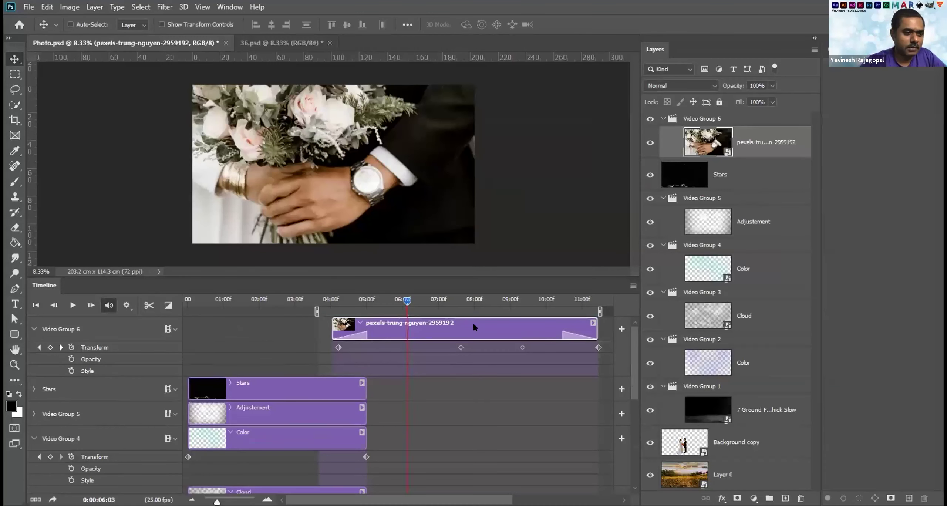
key(Delete)
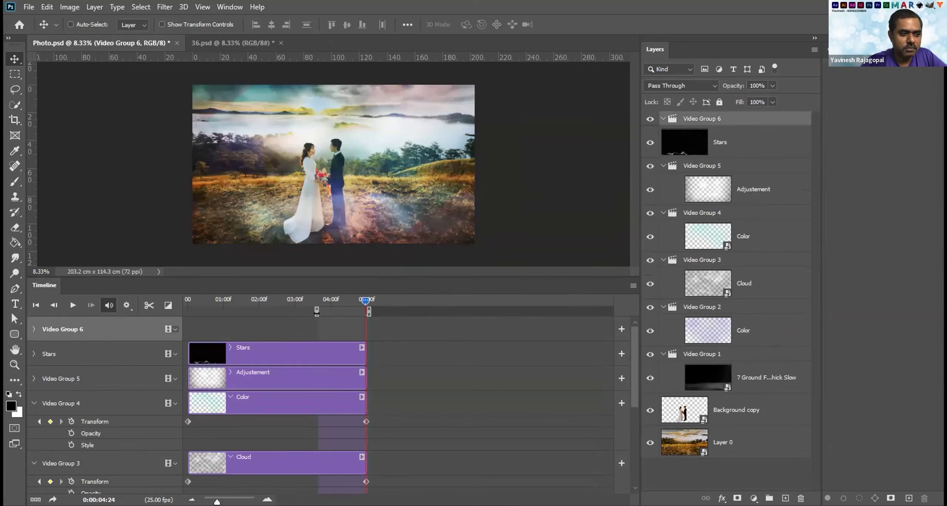
Place pexels-trung-nguyen-2959192.jpg from Assets PS Part 3 as an embedded layer.
click(25, 6)
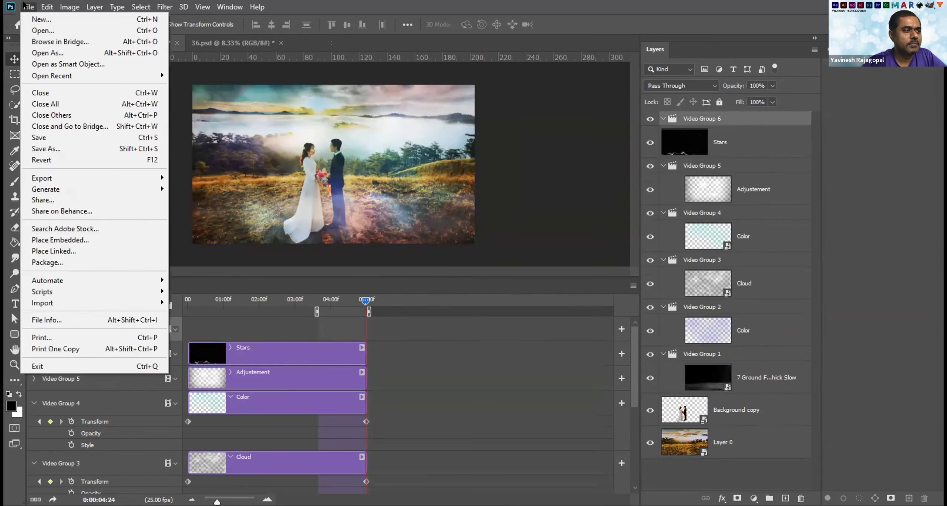
click(45, 241)
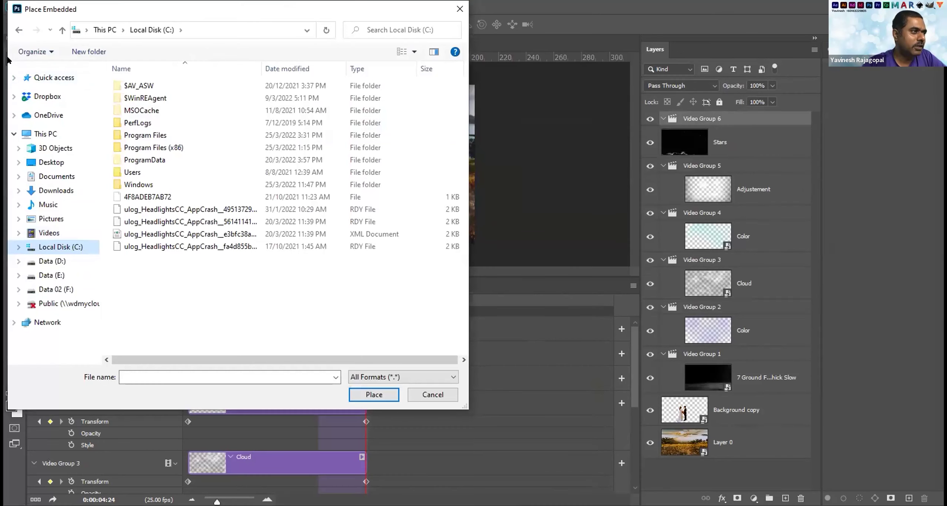
click(19, 29)
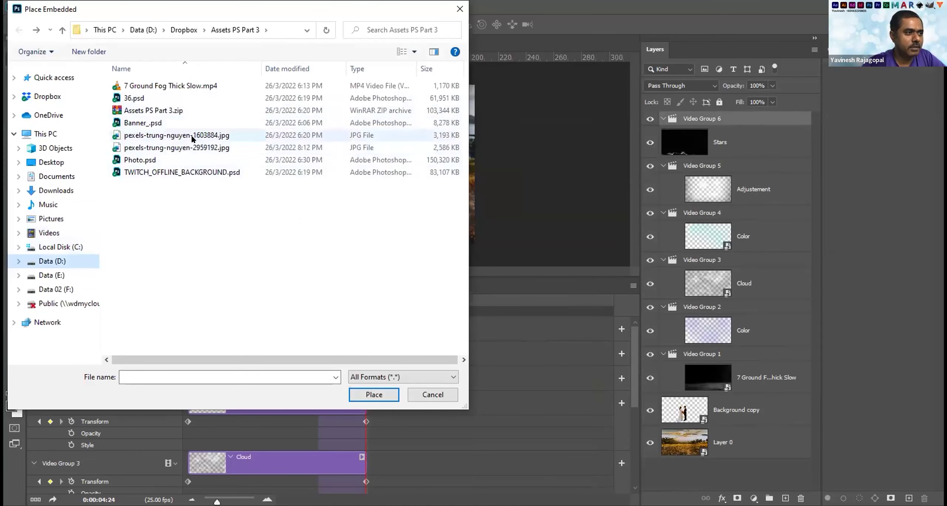
click(174, 148)
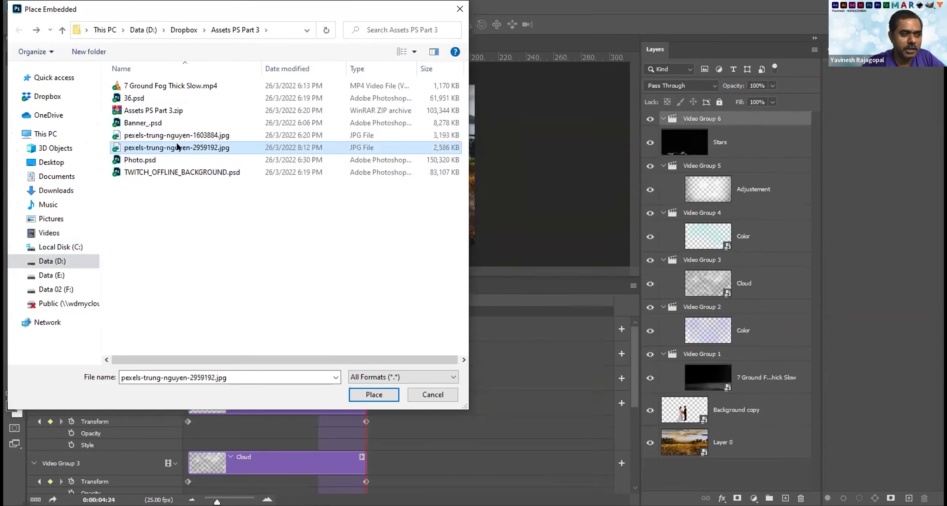
click(374, 396)
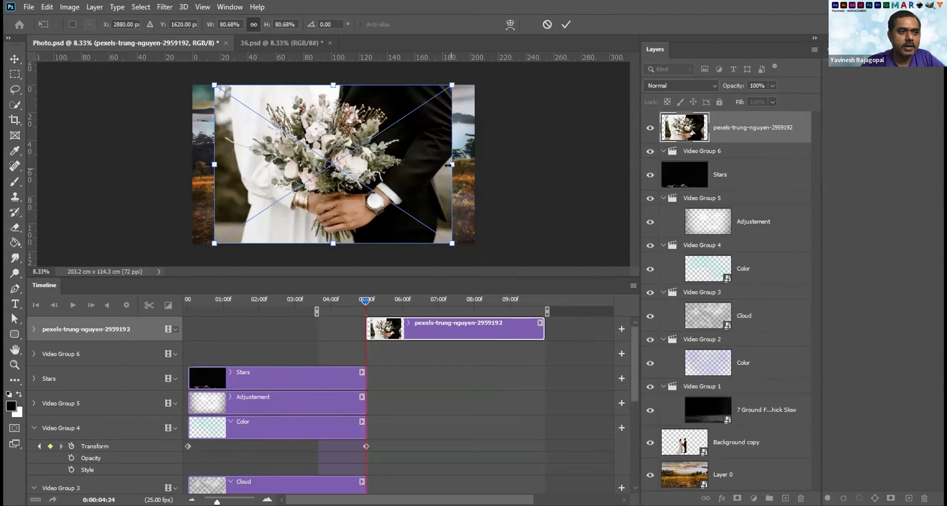
Stretch the bouquet photo to fill the canvas, start its clip at 05:00, and play from 03:22.
drag(452, 159, 492, 164)
key(Return)
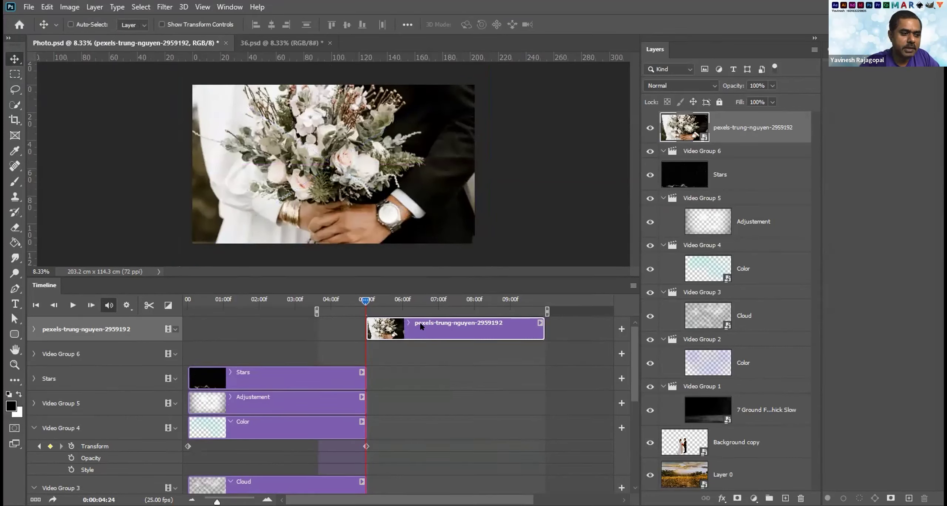
drag(370, 329, 335, 330)
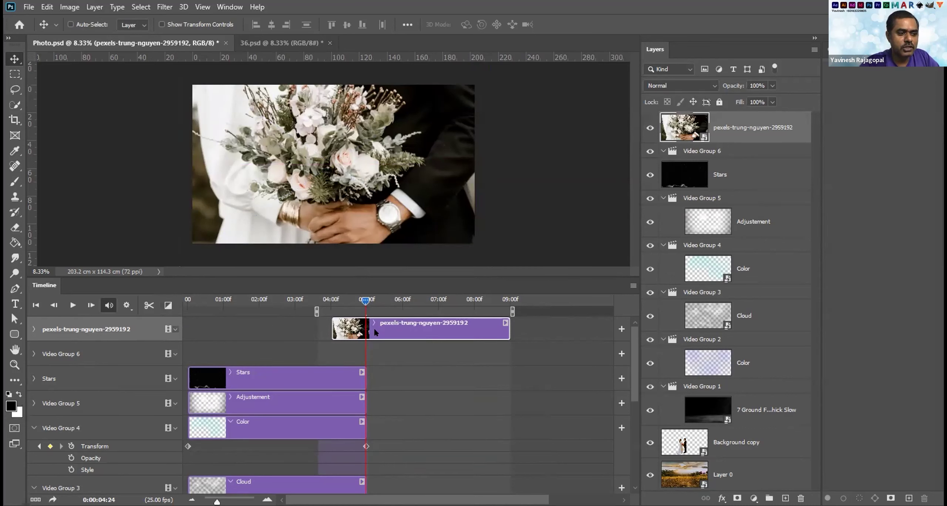
drag(403, 334, 437, 334)
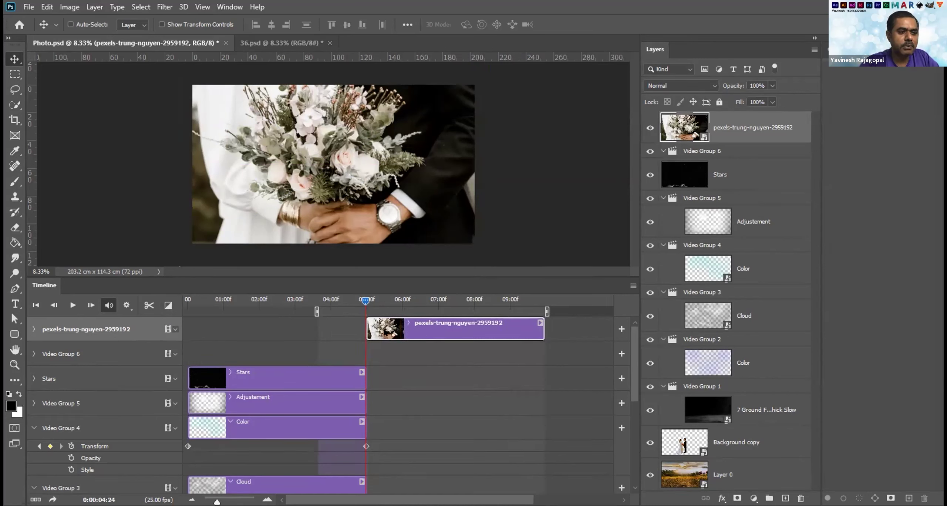
click(323, 296)
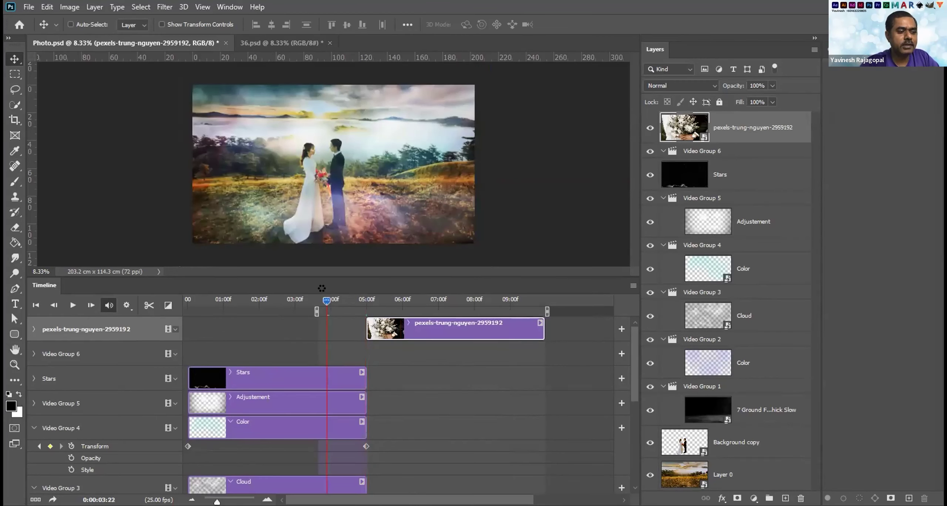
key(space)
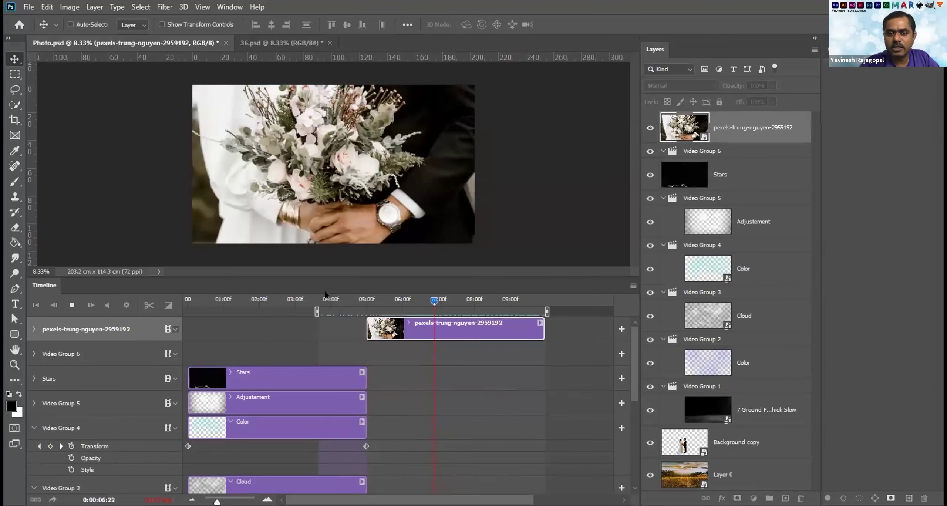
Add a Fade transition to the start of the bouquet photo clip.
click(354, 299)
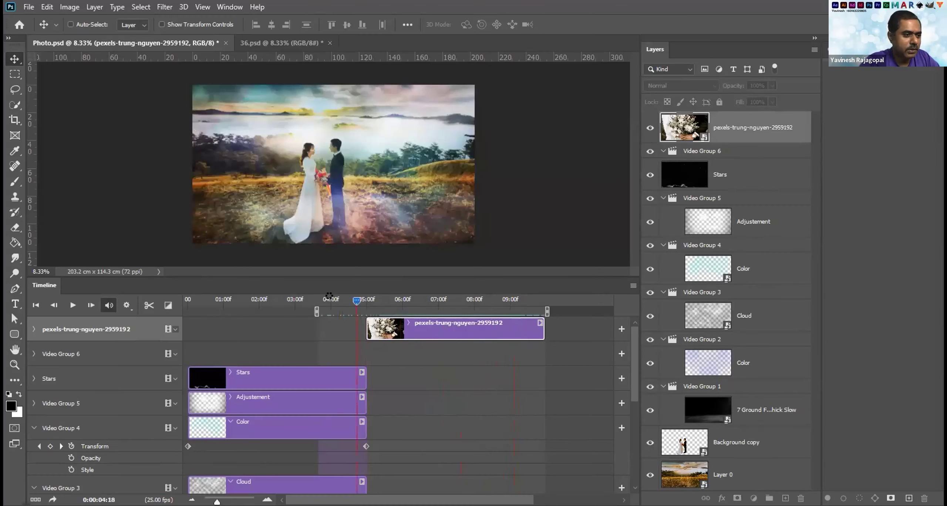
click(167, 306)
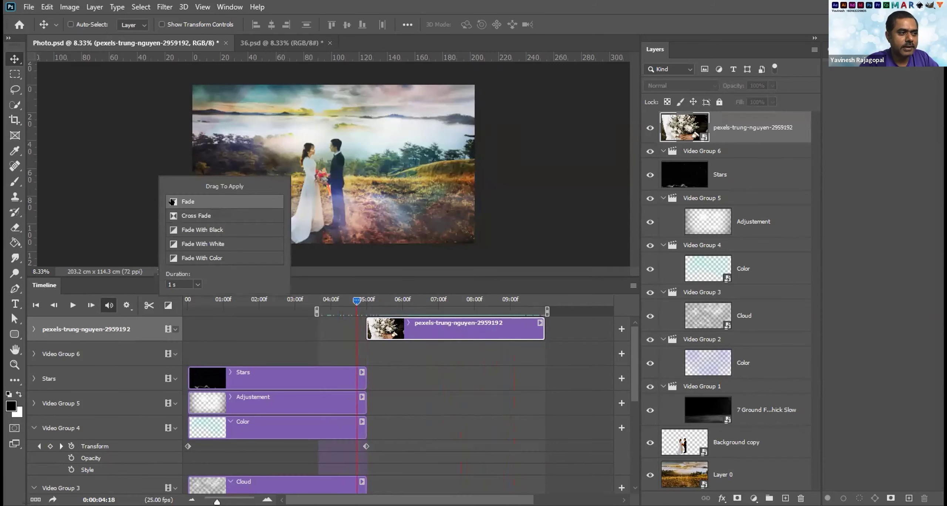
drag(174, 202, 381, 326)
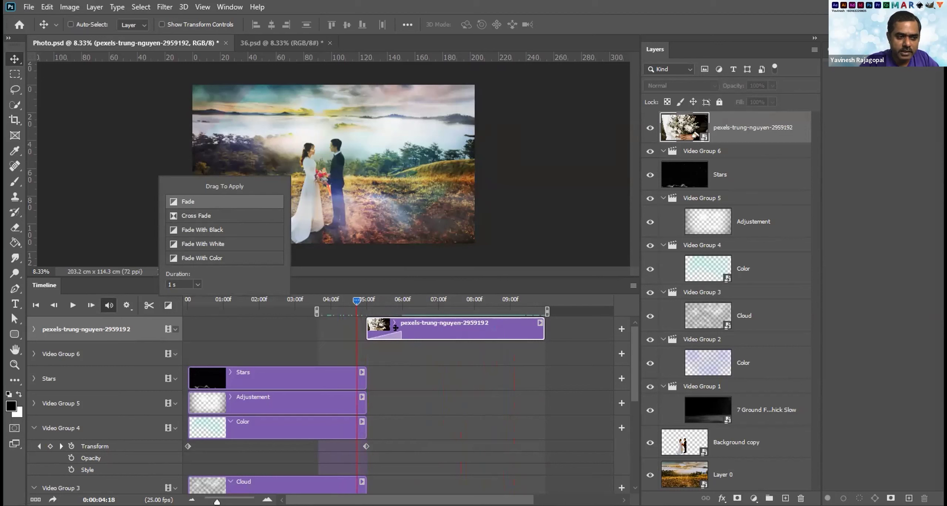
Move the bouquet clip to begin at 04:00, with the playhead at its start.
drag(356, 300, 326, 301)
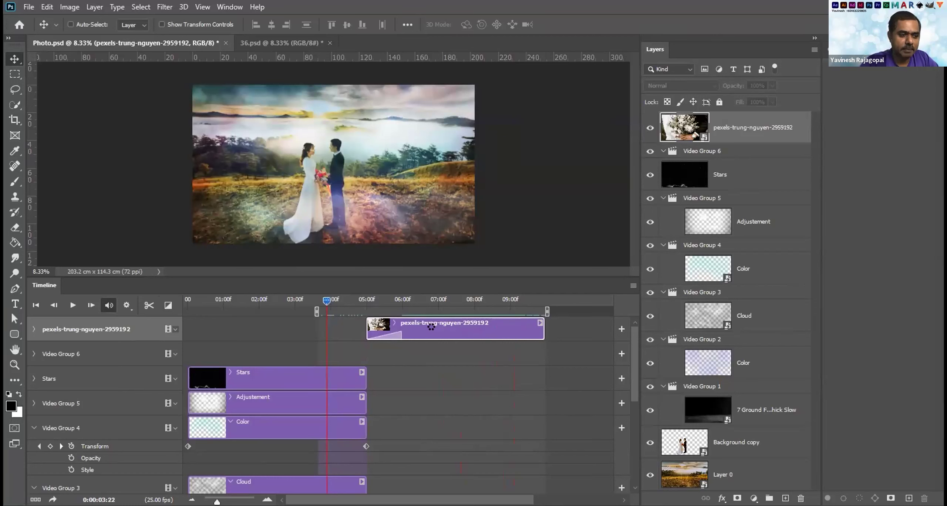
drag(427, 334, 404, 327)
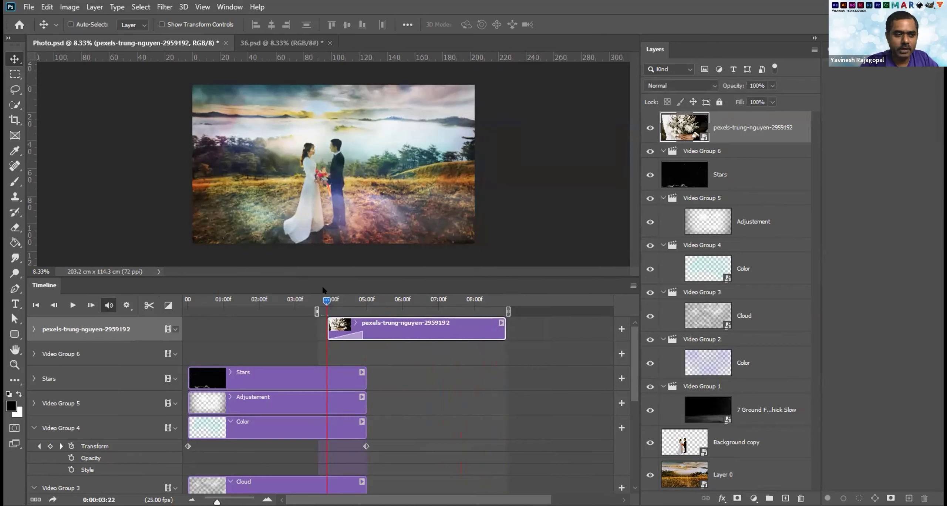
drag(323, 298, 330, 299)
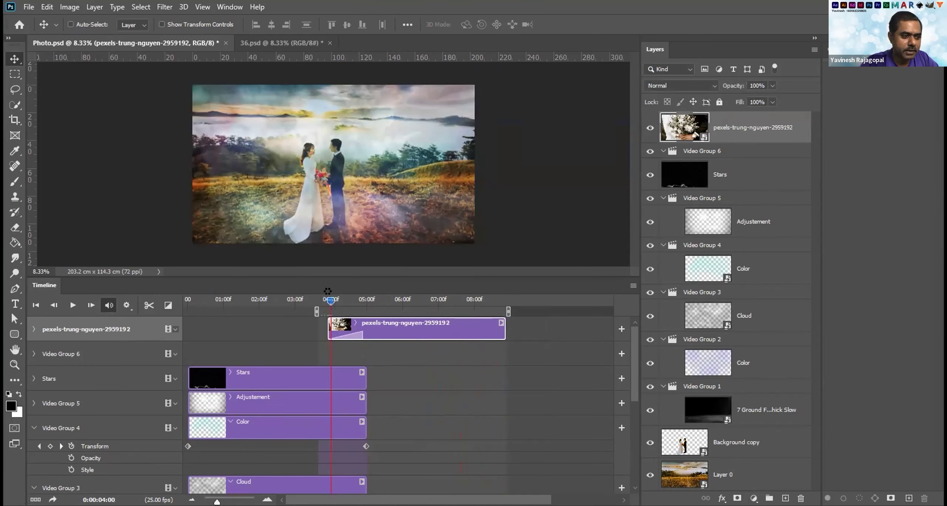
Enable Transform keyframing on the photo track and move to the clip's end.
click(34, 330)
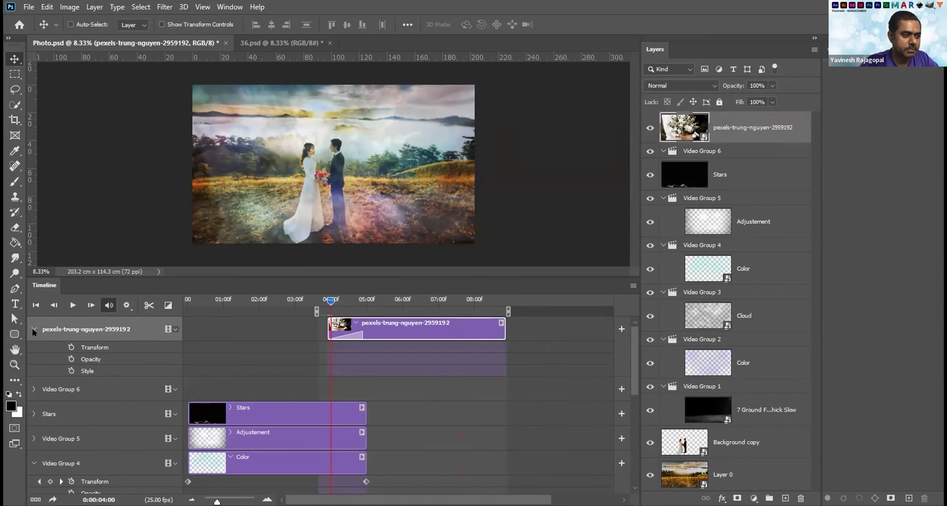
click(71, 347)
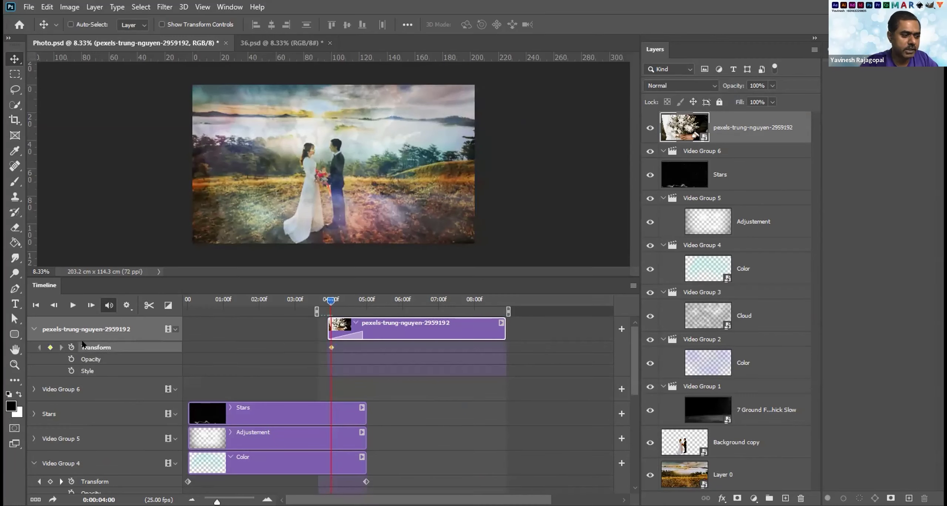
drag(331, 300, 506, 301)
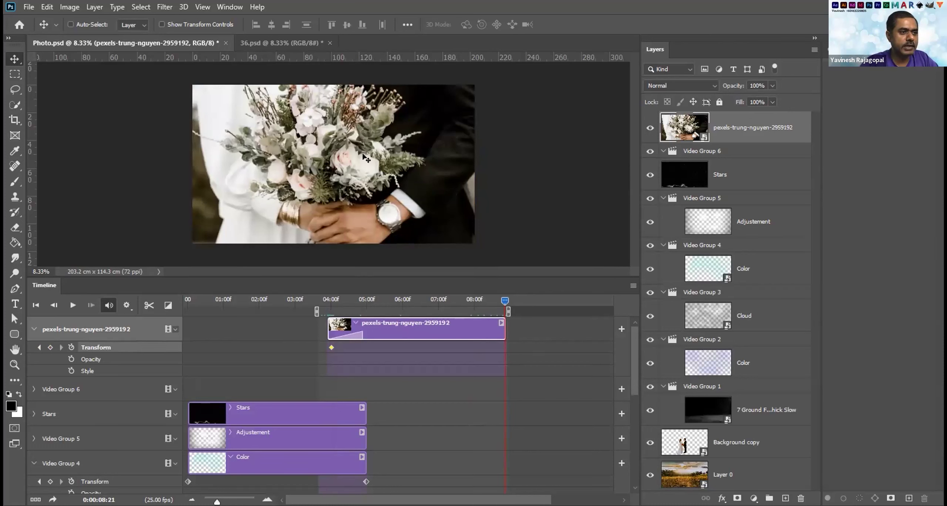
Scale the bouquet photo to about 150%, nudge it down, and commit the keyframe.
key(ctrl+minus)
key(ctrl+t)
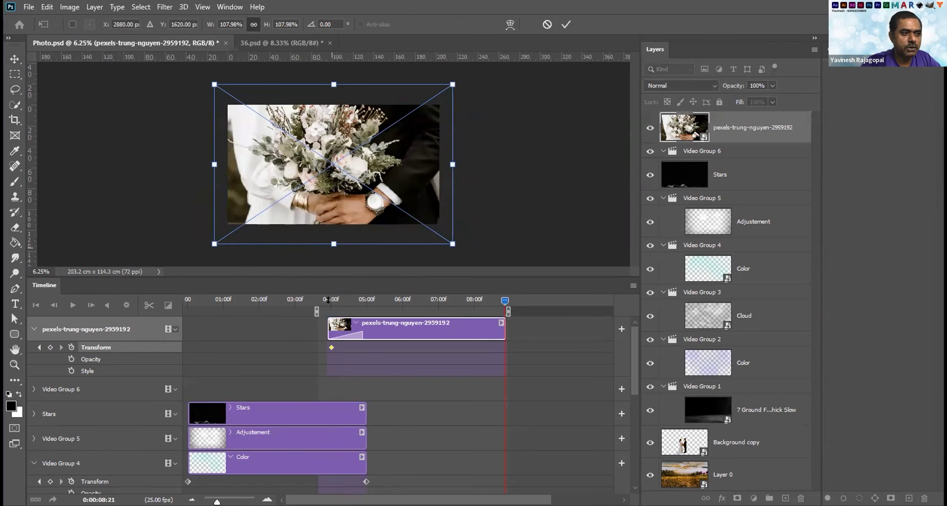
drag(333, 297, 333, 297)
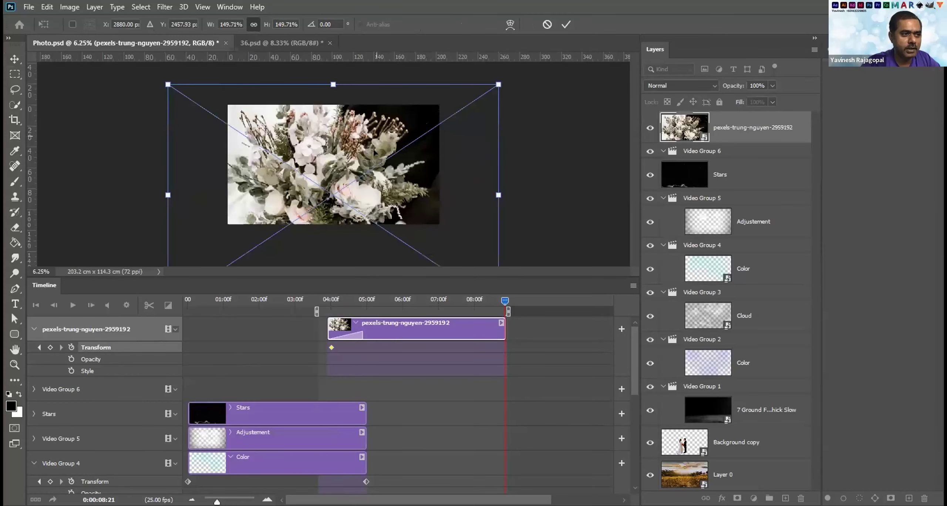
drag(333, 178, 334, 193)
key(Return)
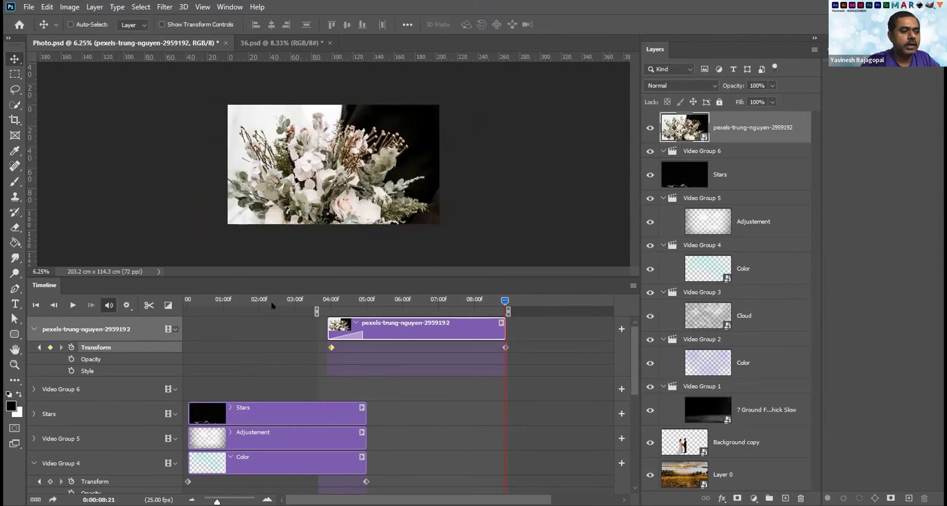
click(167, 306)
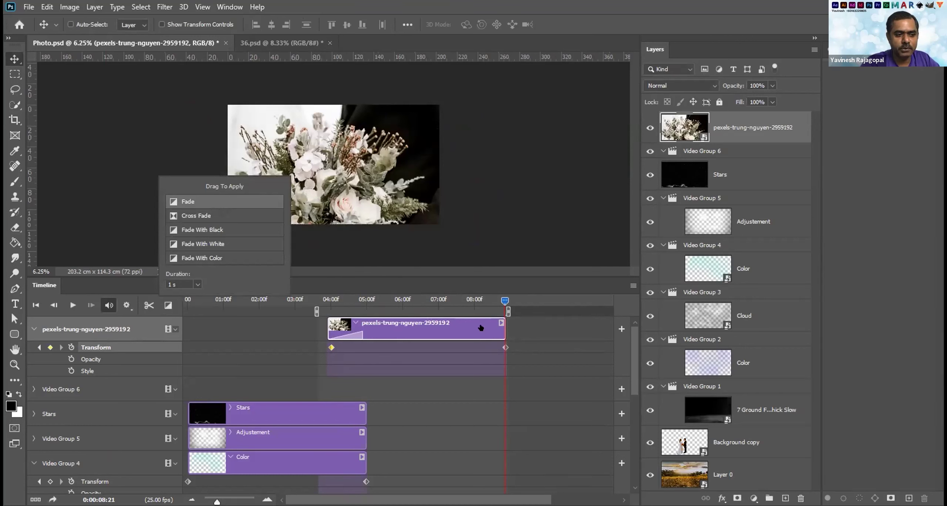
Add a Fade to the bouquet clip's end and preview it fading out near 08:13.
drag(486, 325, 474, 331)
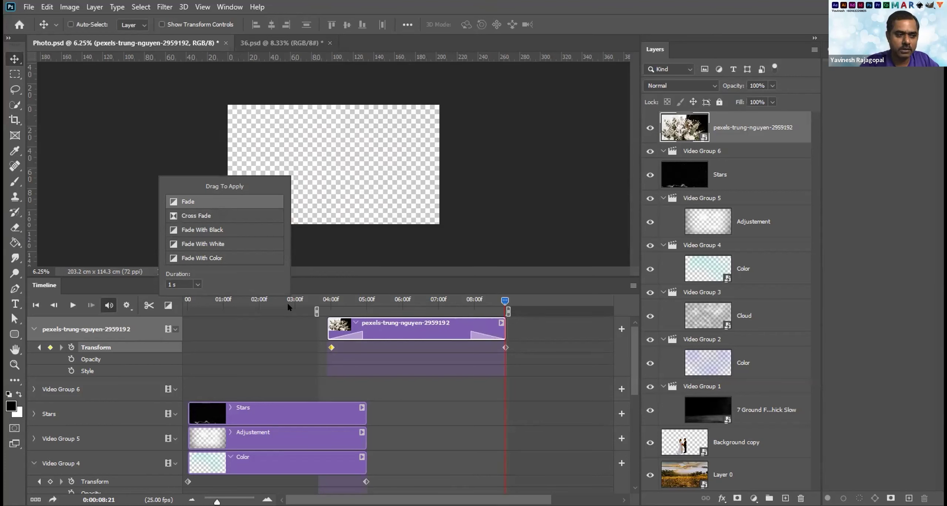
click(67, 305)
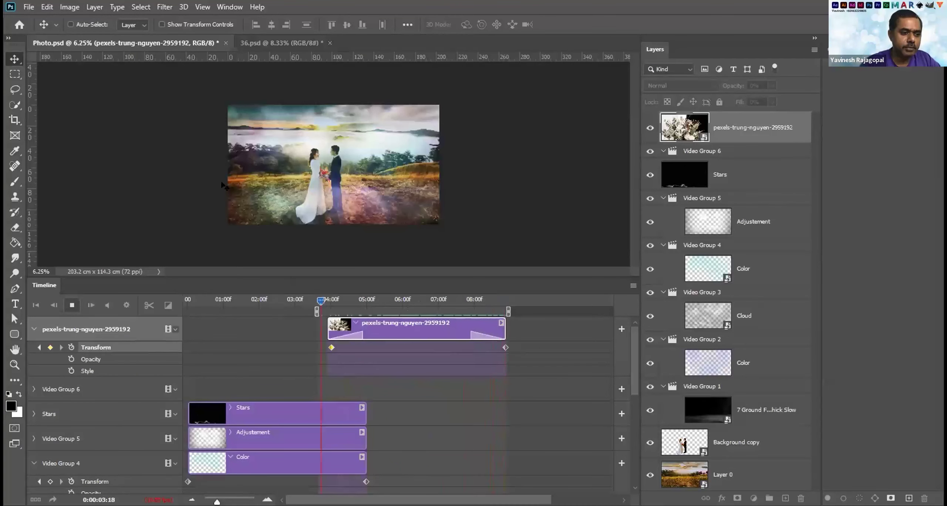
click(491, 298)
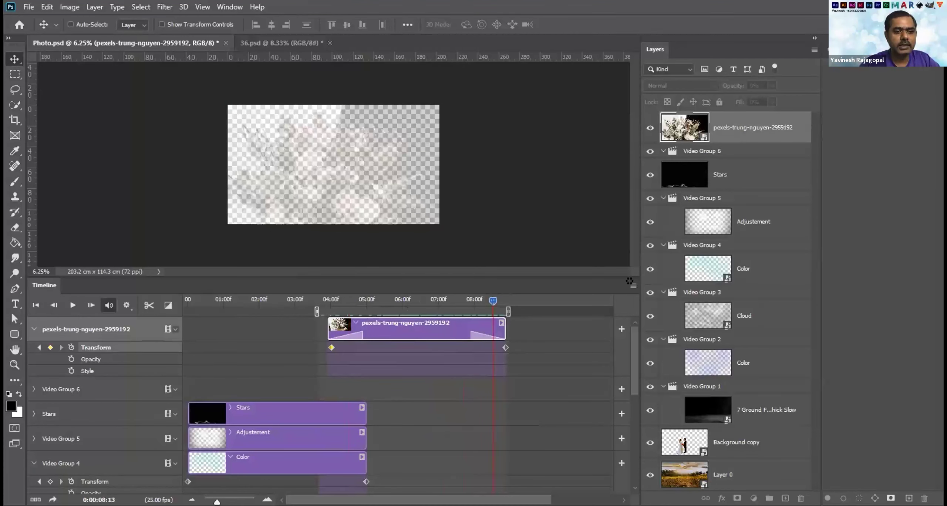
Create Layer 1 below Layer 0 and fill it with black.
click(744, 467)
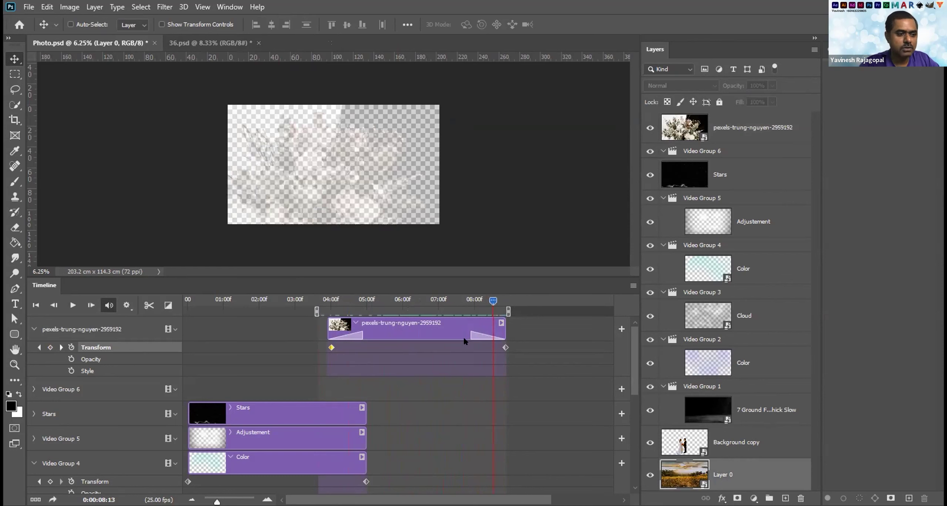
drag(430, 271, 431, 216)
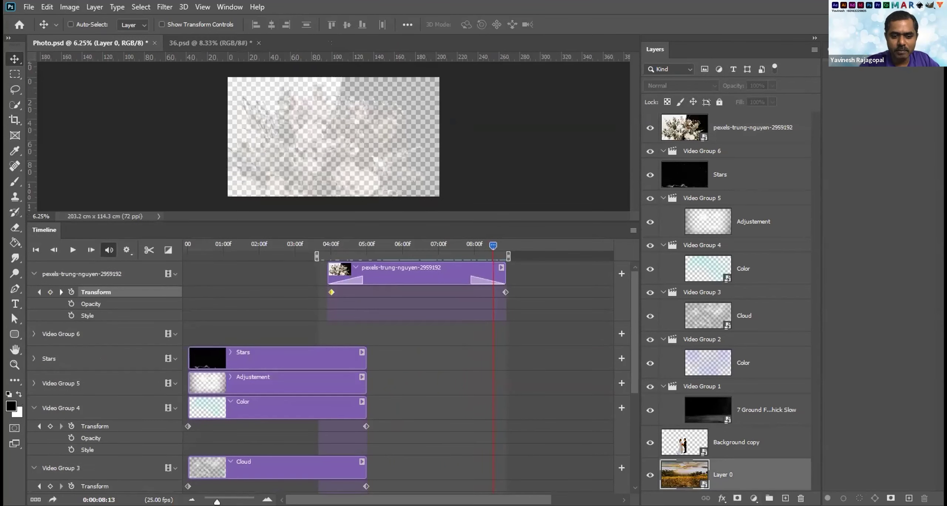
click(786, 498)
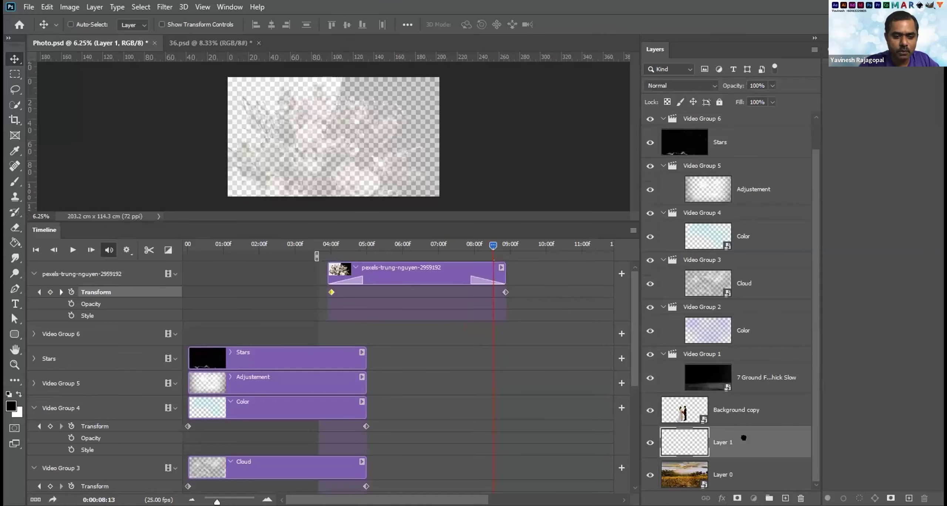
drag(736, 485, 740, 486)
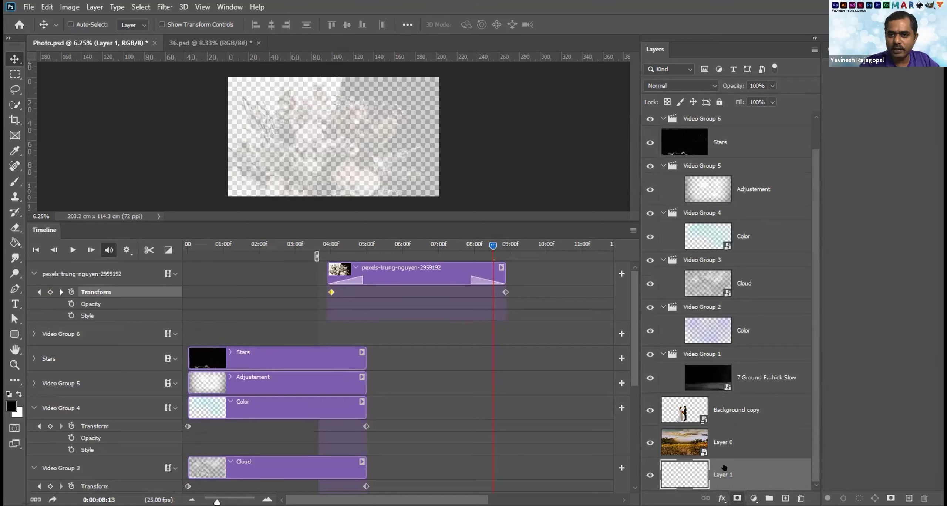
key(alt+BackSpace)
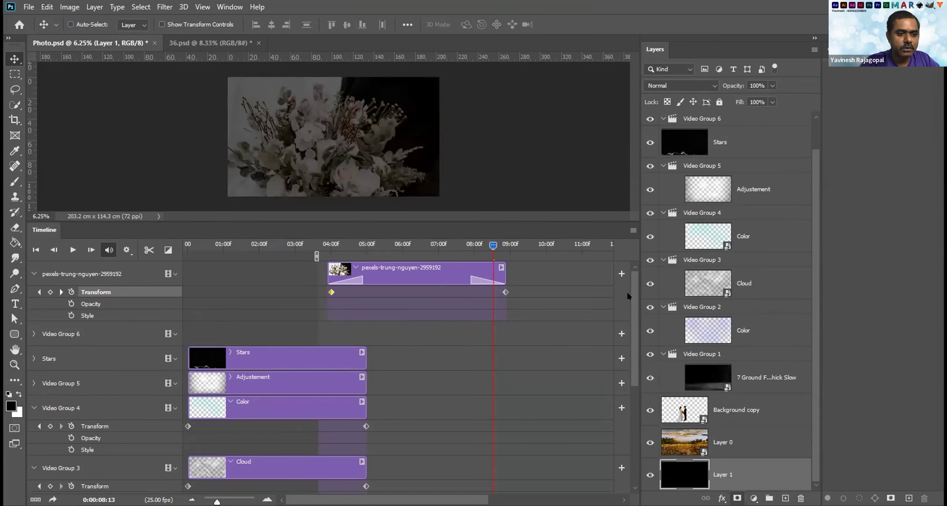
Trim the black Layer 1 clip to span the timeline from 00 to 08:21.
drag(633, 290, 627, 394)
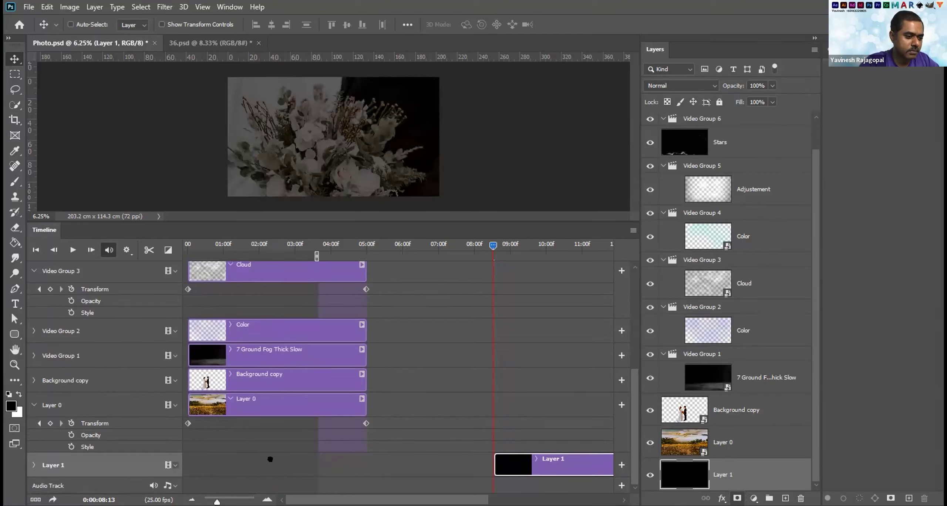
drag(337, 457, 340, 455)
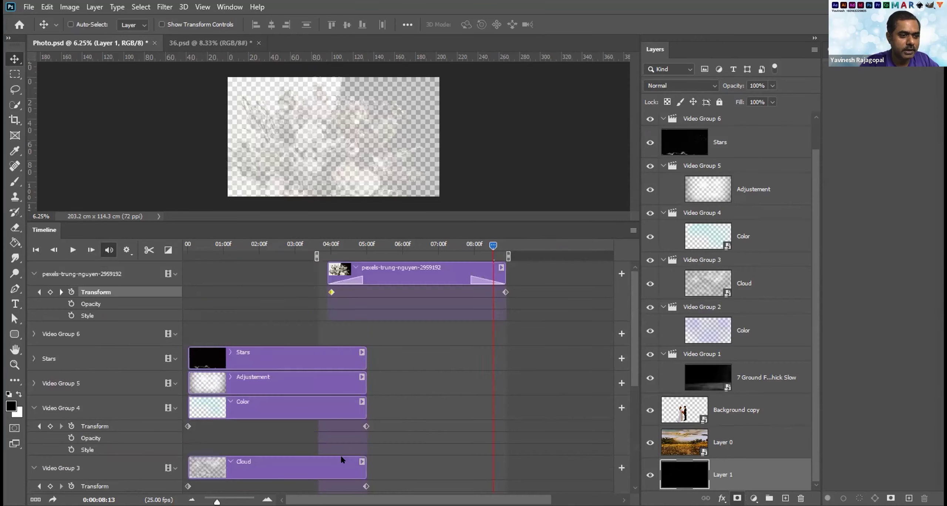
drag(490, 244, 504, 245)
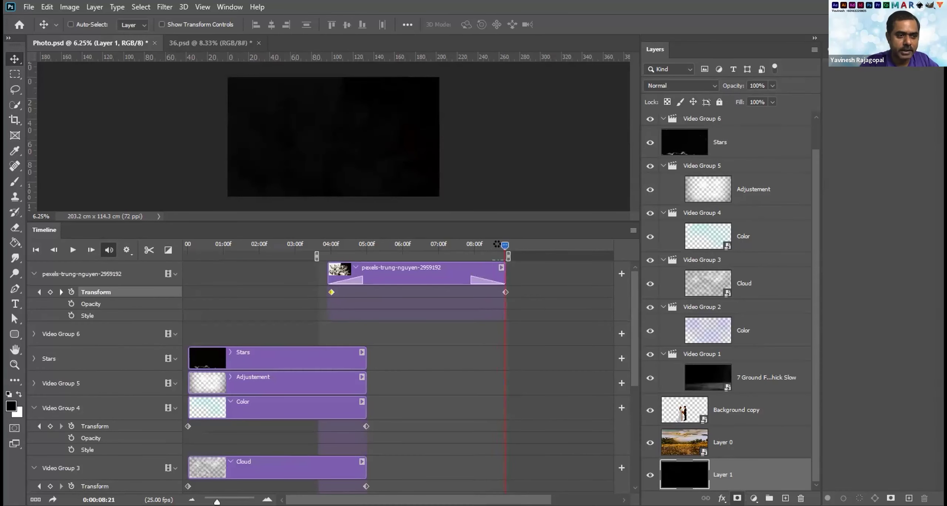
scroll(510, 391, down, 6)
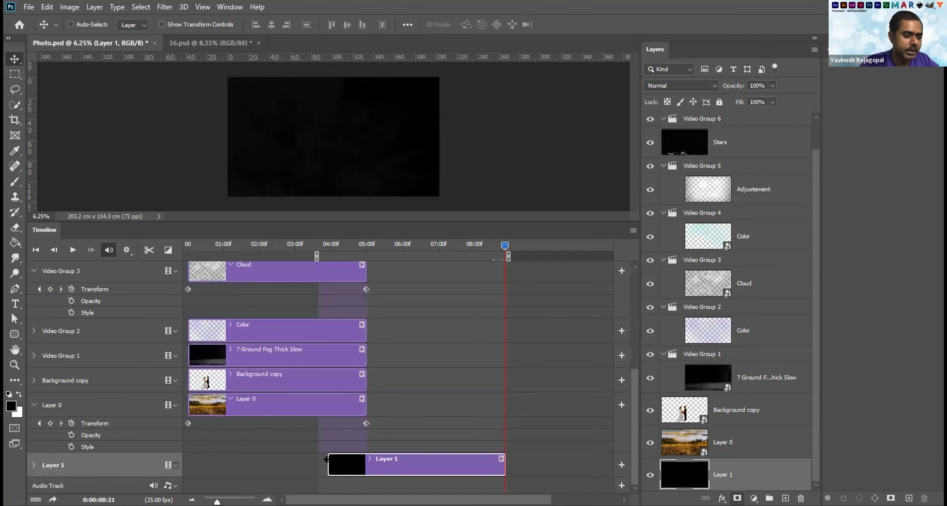
drag(176, 465, 186, 449)
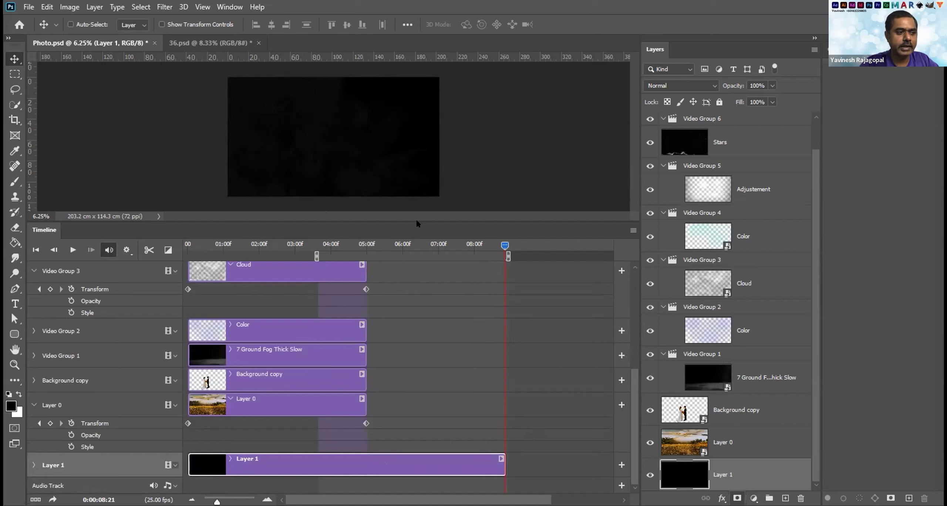
click(295, 245)
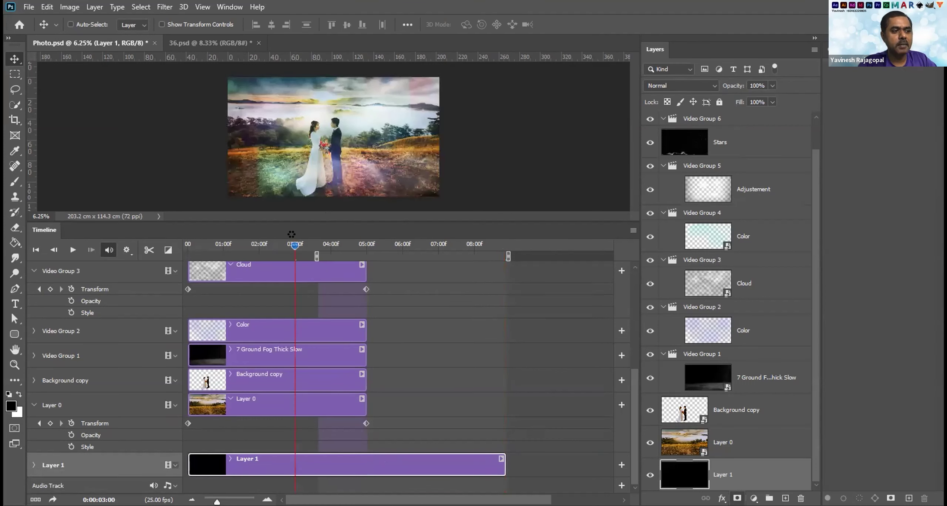
key(space)
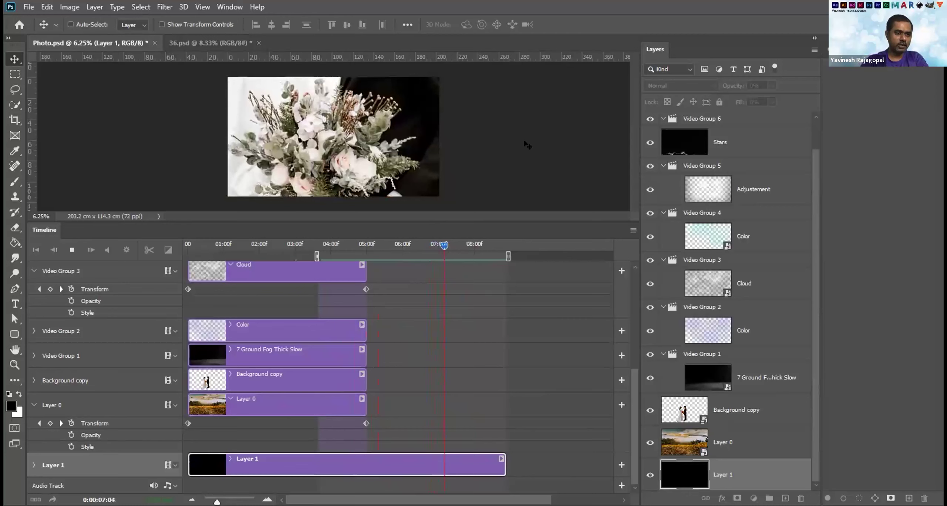
drag(635, 373, 636, 277)
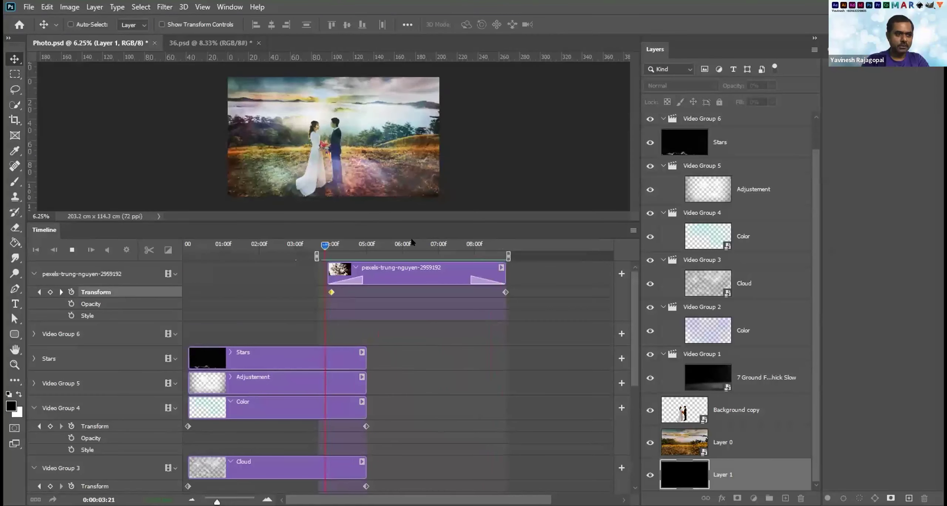
key(space)
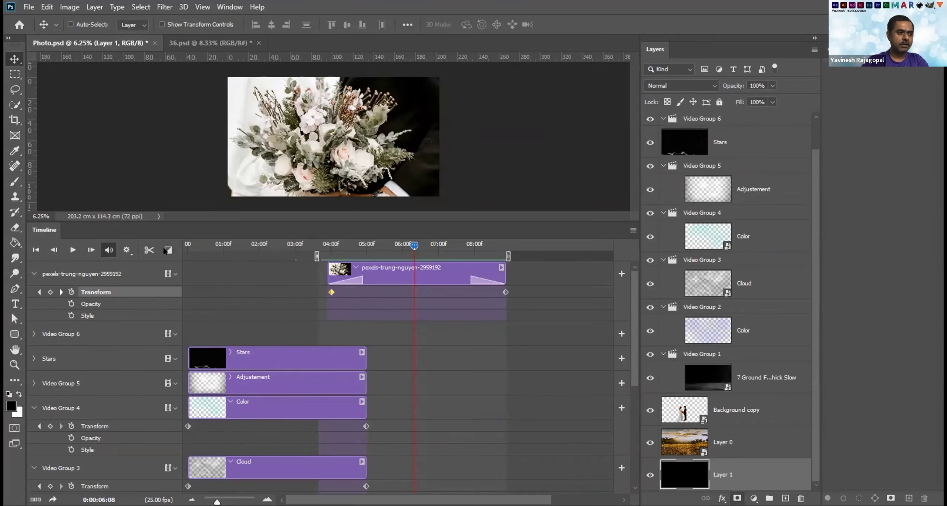
click(167, 251)
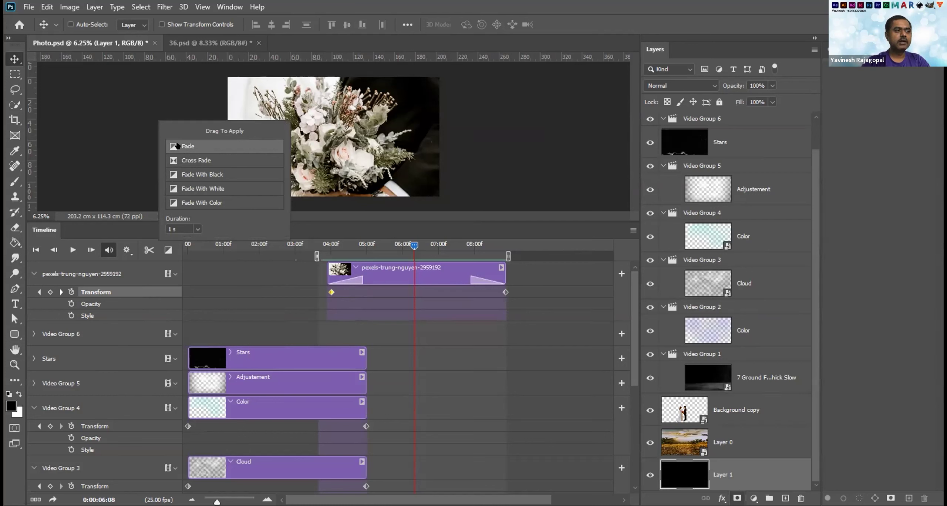
drag(176, 146, 344, 273)
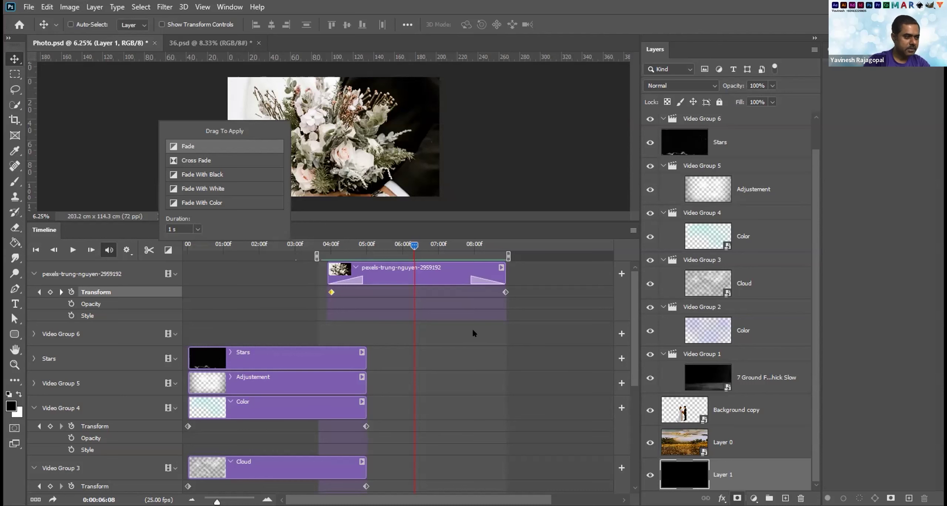
drag(636, 315, 636, 436)
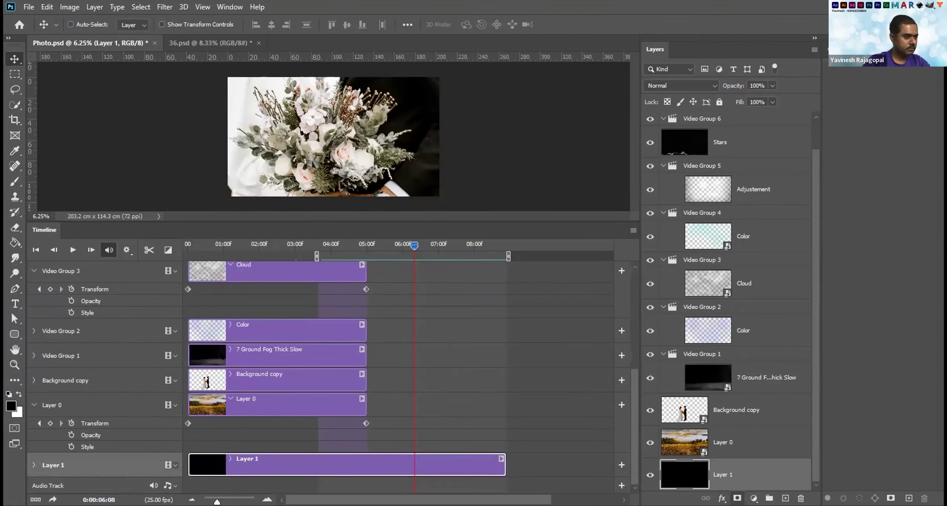
click(258, 355)
click(33, 355)
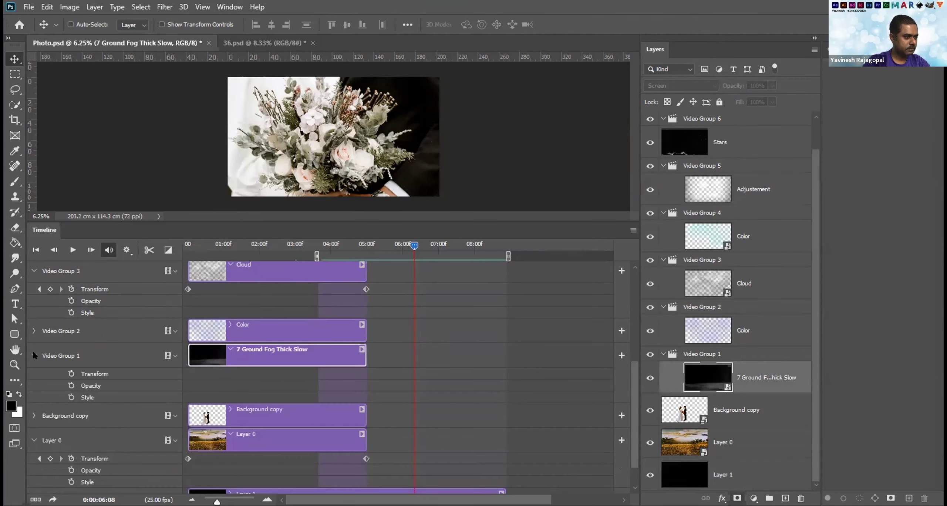
click(33, 355)
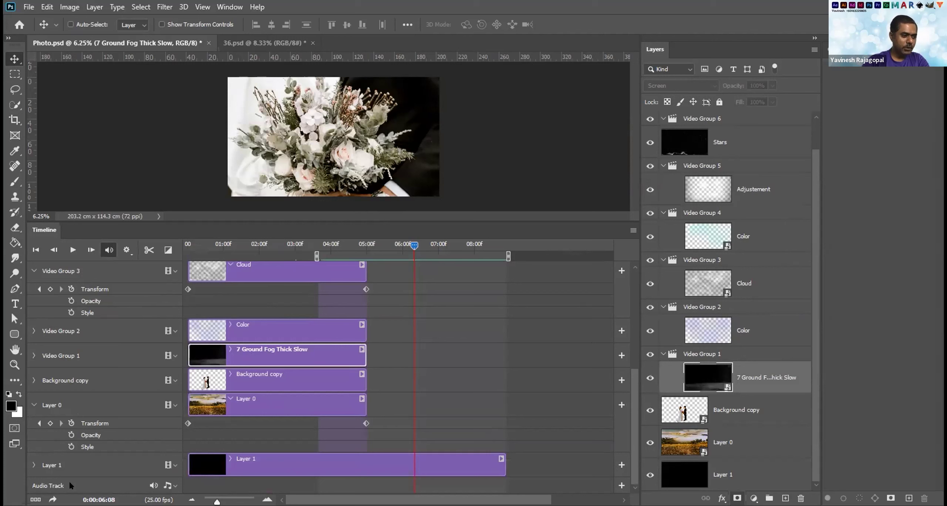
click(174, 486)
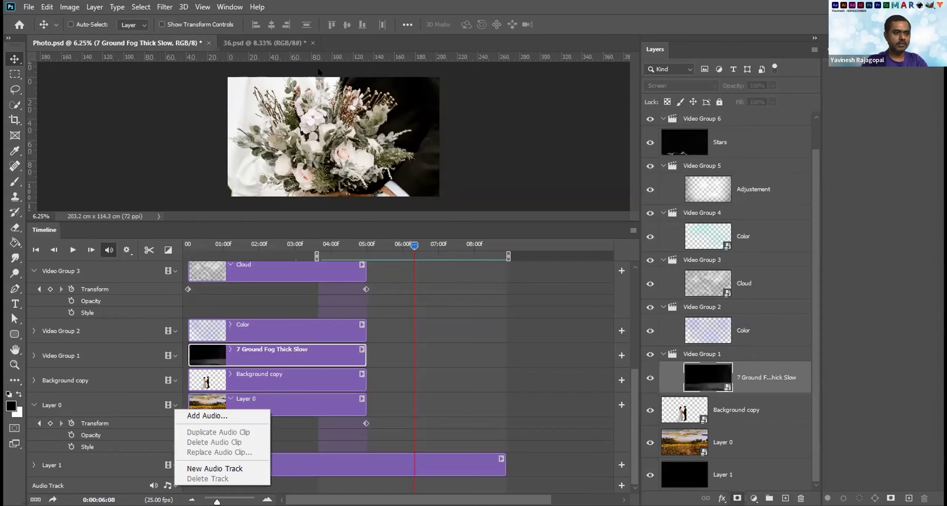
key(Escape)
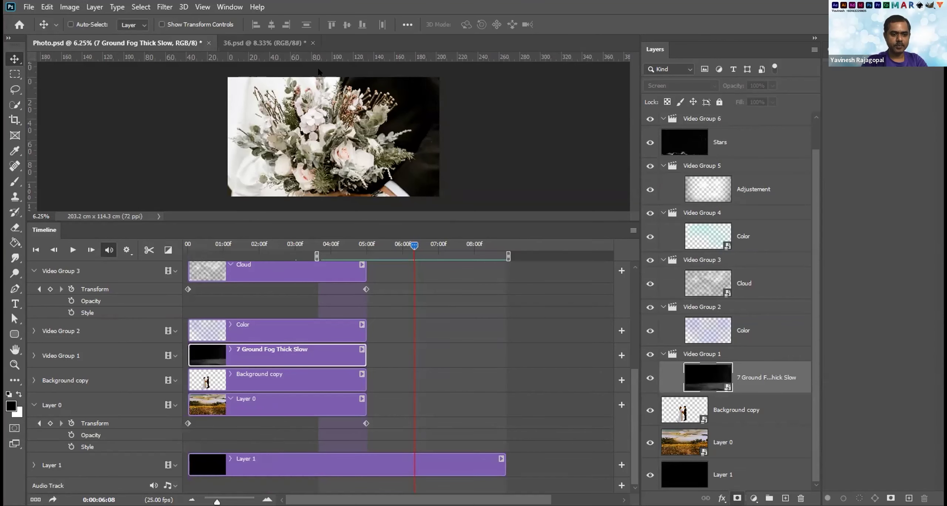
key(alt+Tab)
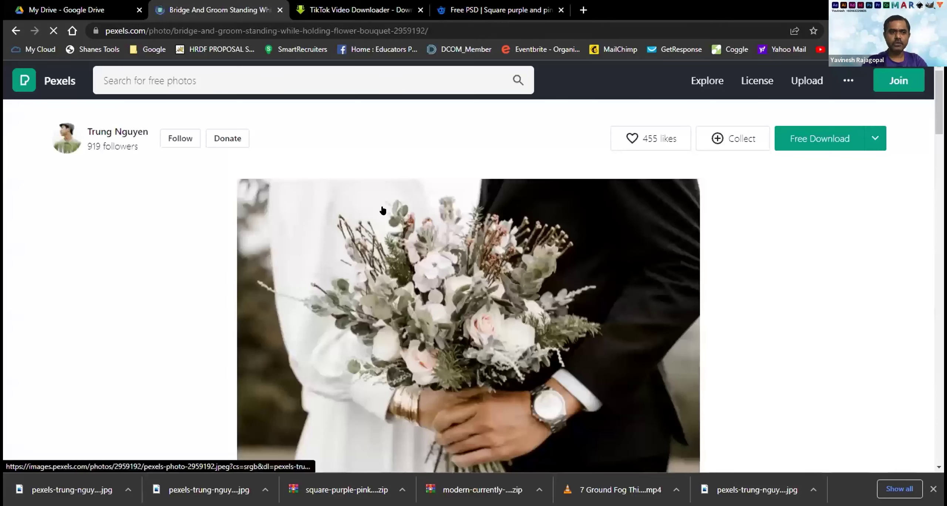
In a new Chrome tab, go to YouTube and open YouTube Studio from the account menu.
scroll(383, 204, down, 15)
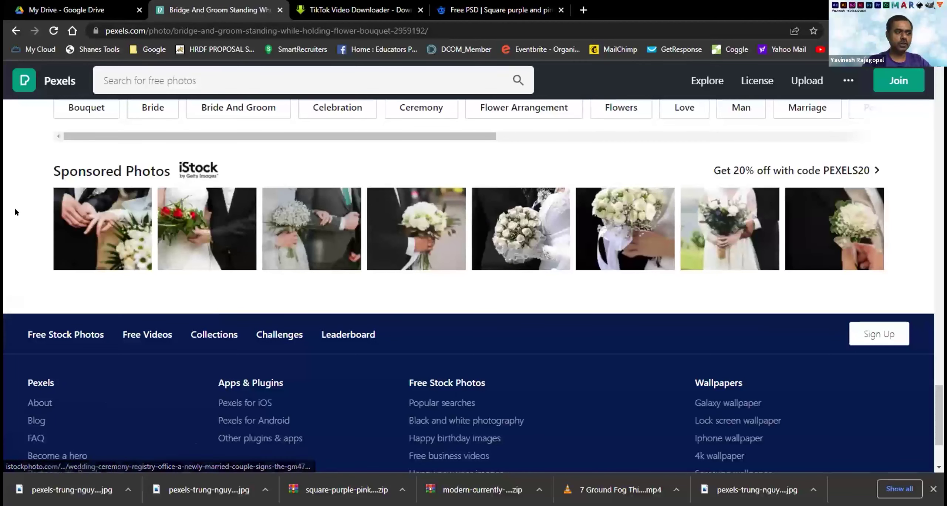
key(ctrl+t)
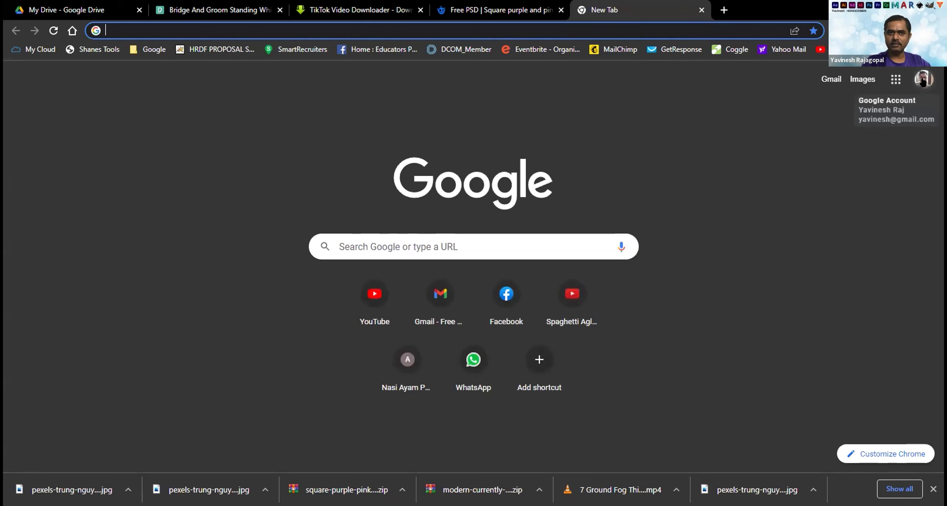
click(820, 49)
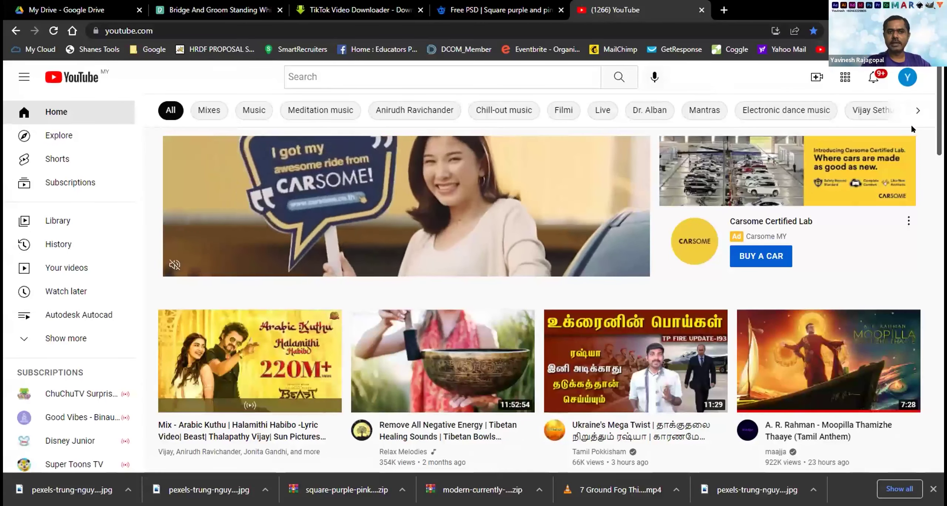
click(905, 78)
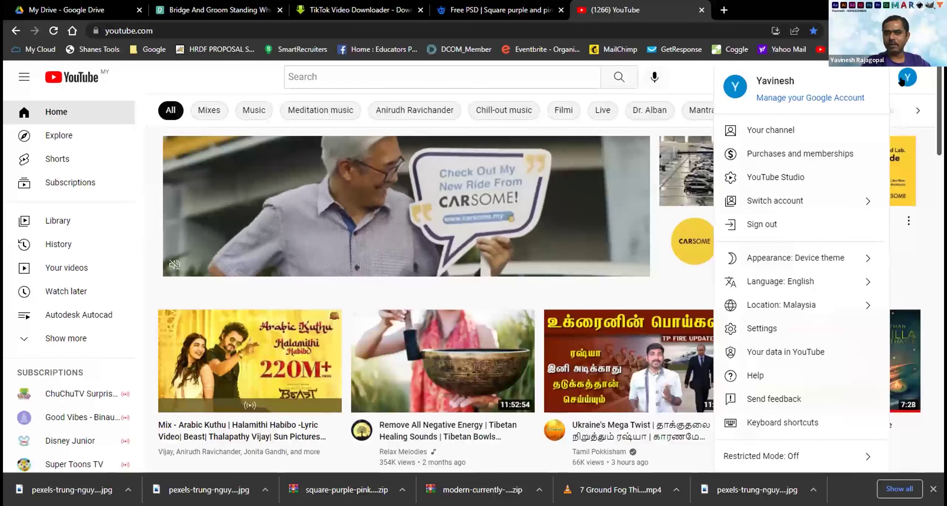
click(761, 180)
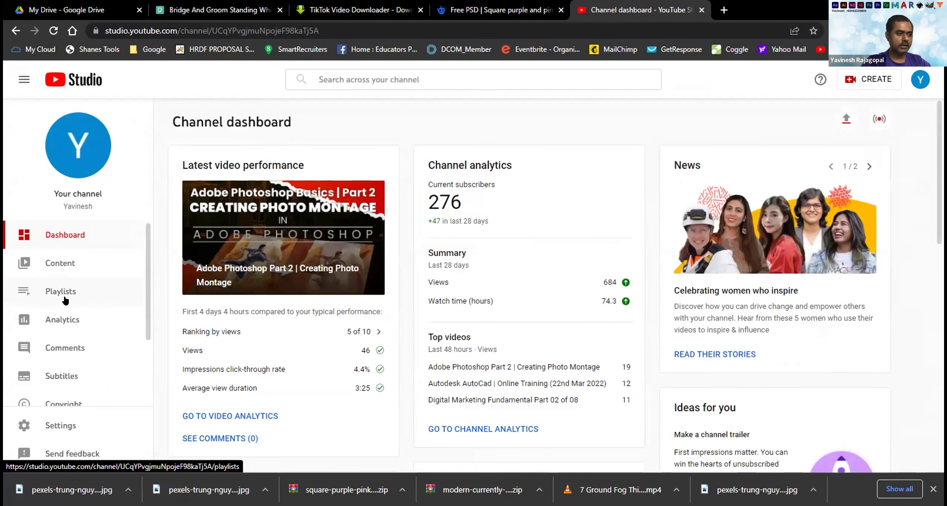
Open the Audio library from the Studio sidebar to see the Free music tracks.
scroll(65, 393, down, 3)
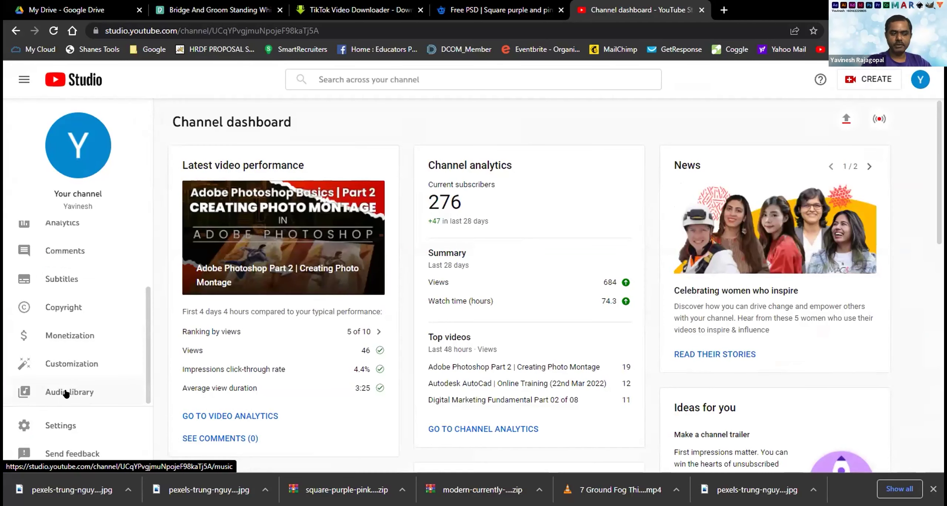
click(66, 394)
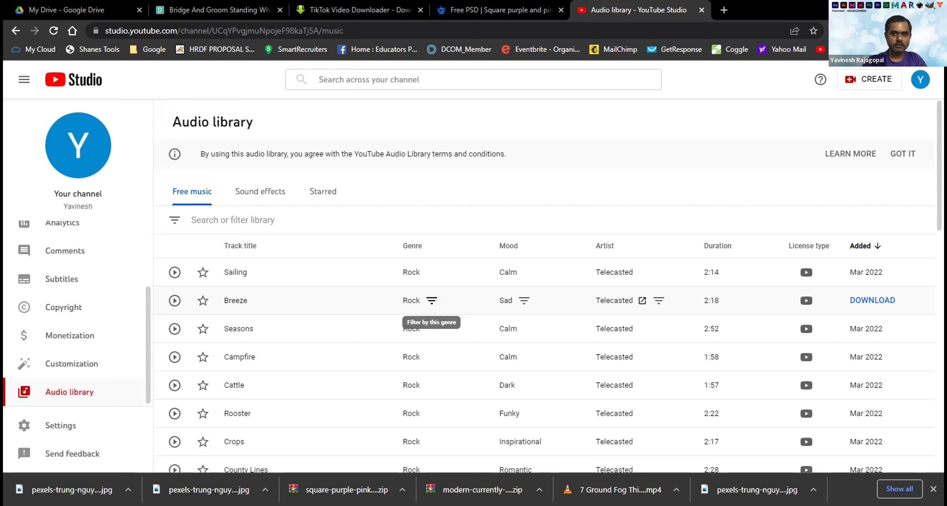
Add Staccato - Vibe Tracks.mp3 from Dropbox > Mp3 > Audio Library to the timeline's Audio Track.
key(alt+Tab)
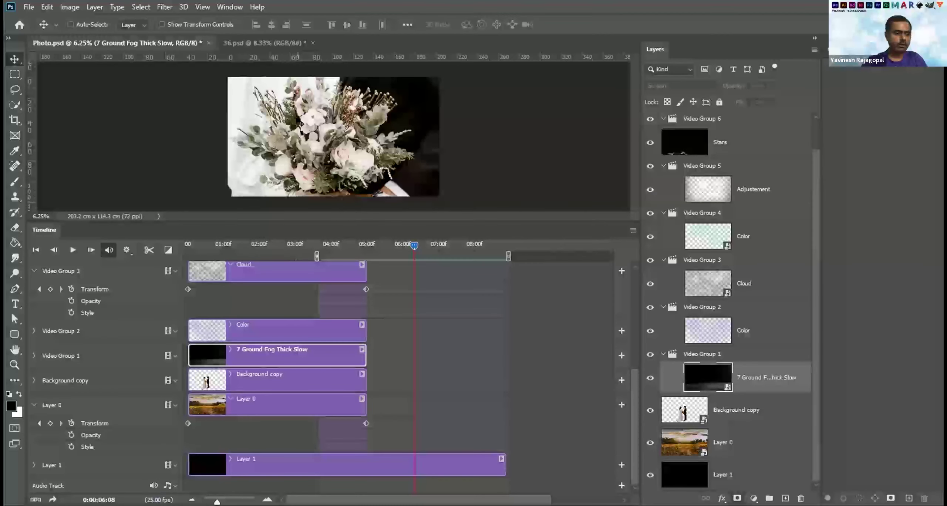
click(173, 484)
click(201, 414)
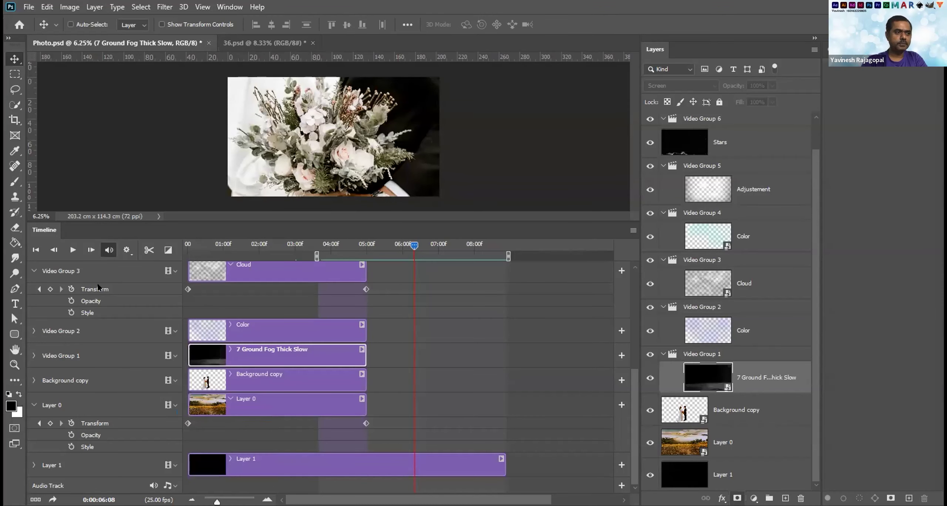
click(28, 97)
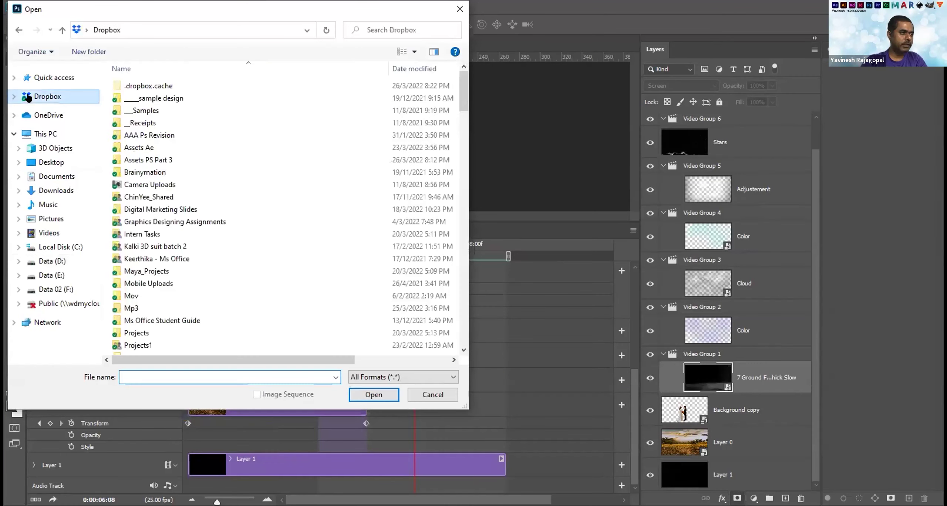
double_click(130, 308)
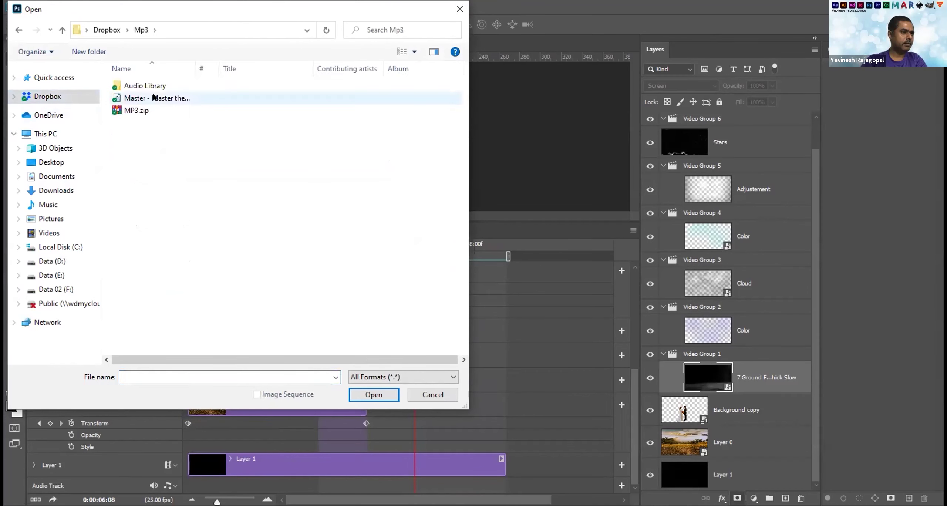
double_click(137, 86)
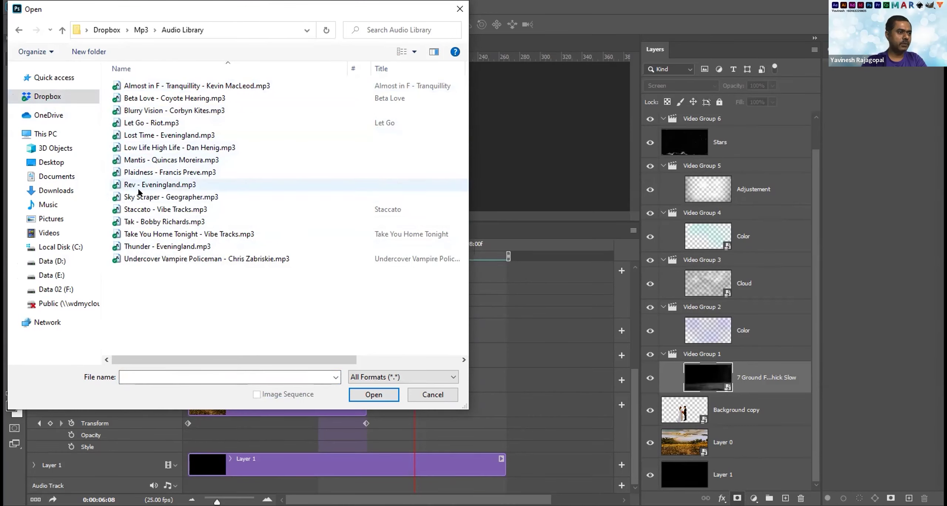
click(172, 211)
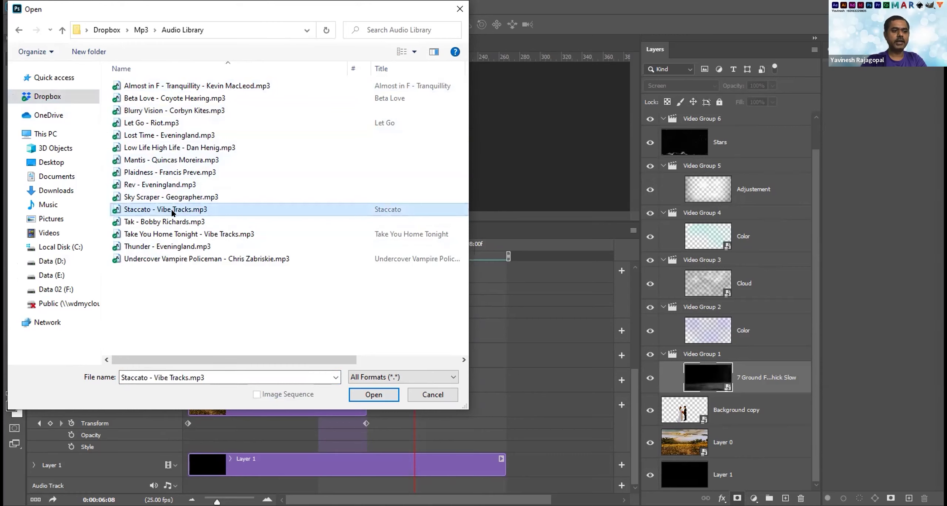
click(374, 395)
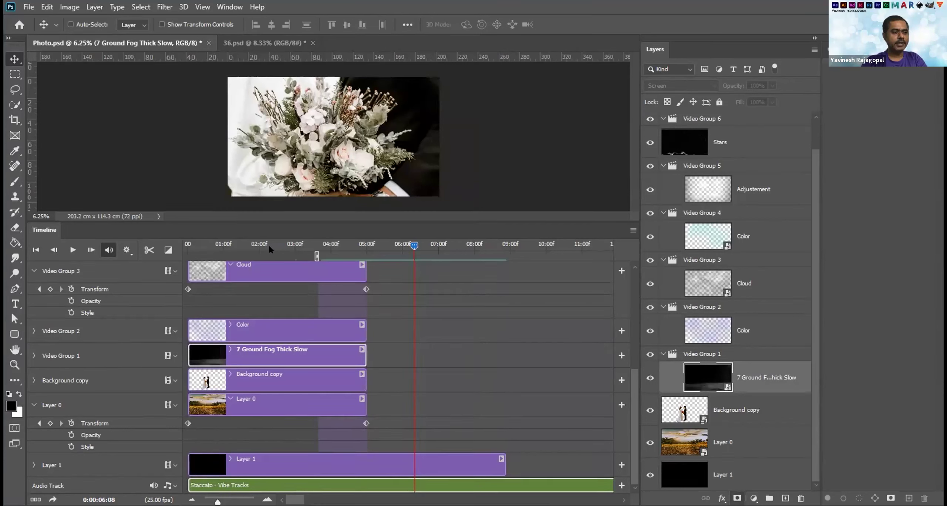
Split the Staccato music at Layer 1's end (about 08:21) and delete the part after it.
drag(311, 256, 180, 255)
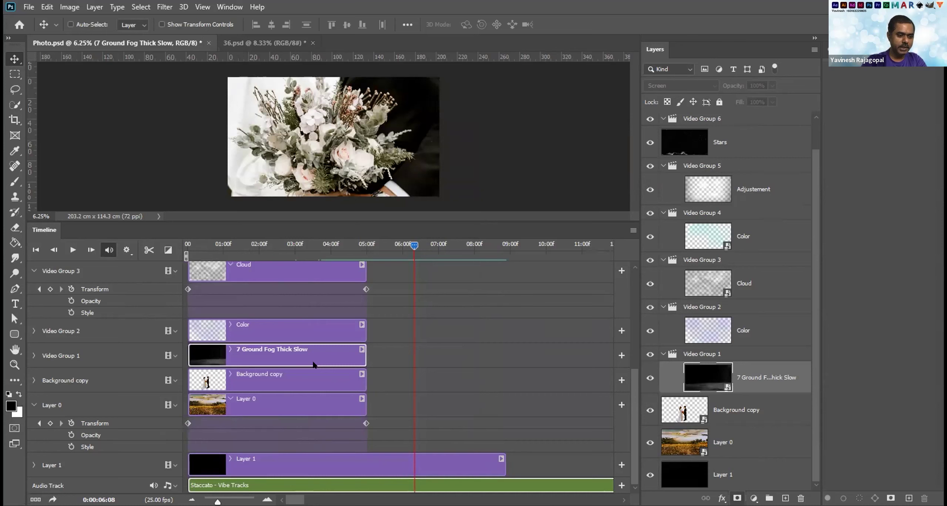
drag(415, 245, 506, 248)
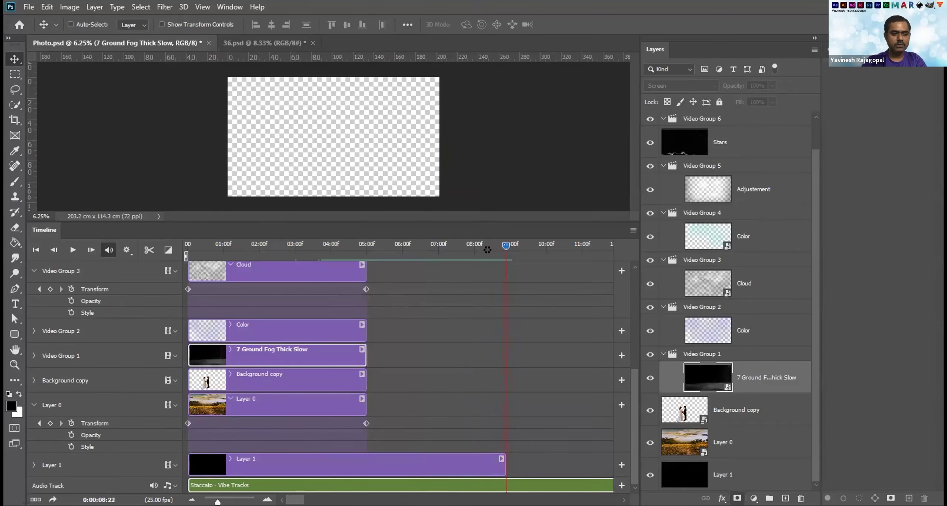
click(523, 487)
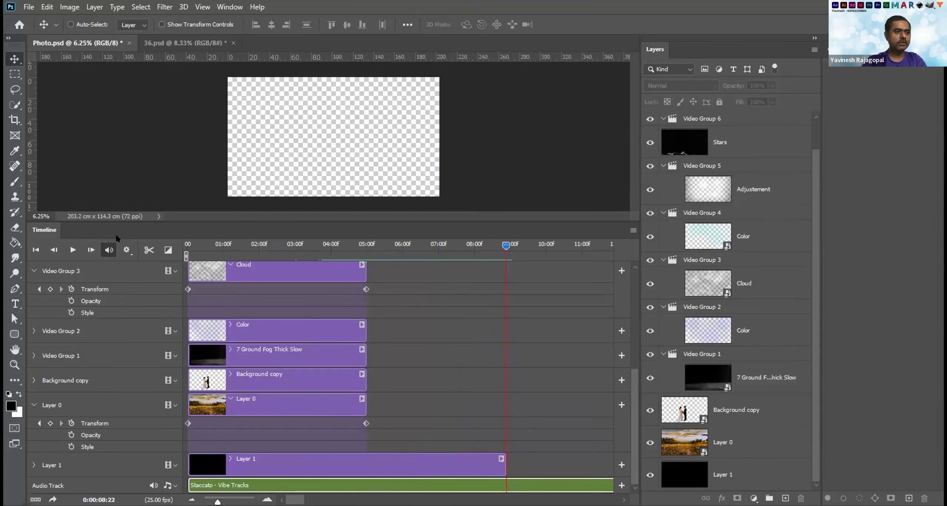
click(147, 250)
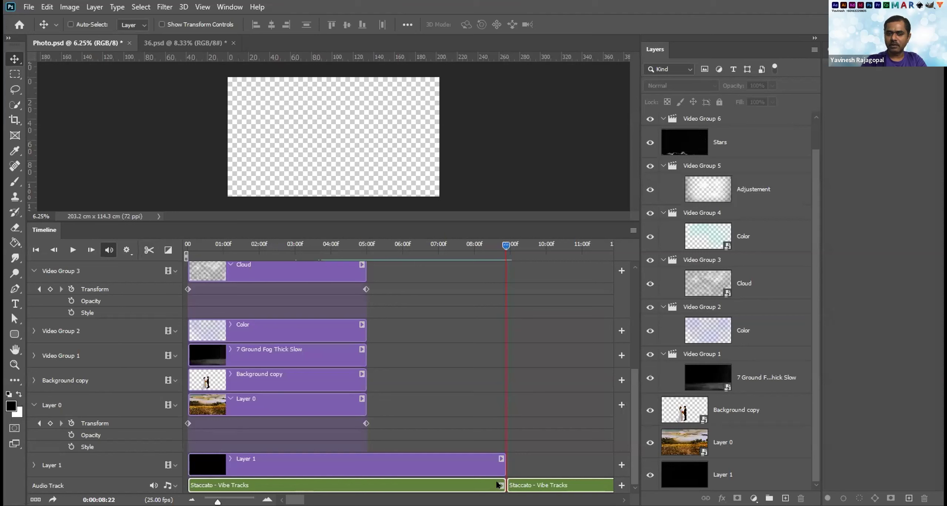
click(536, 485)
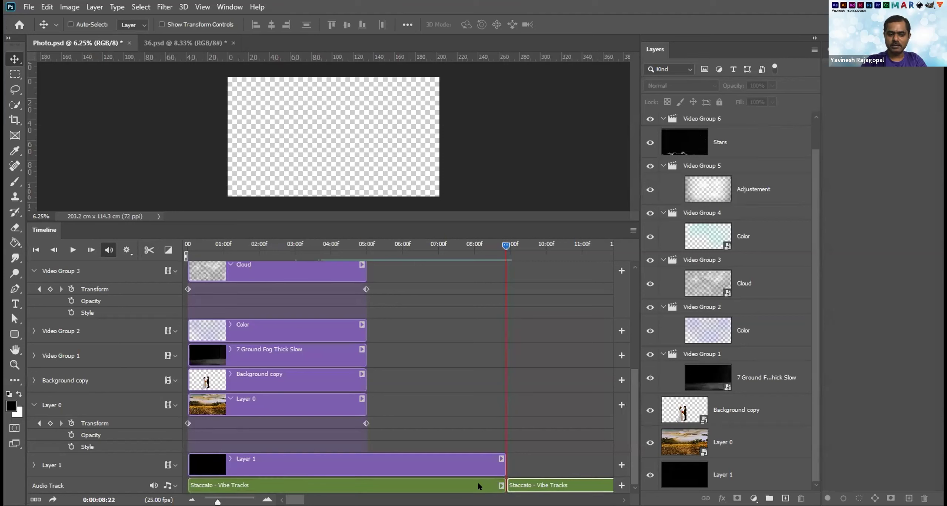
click(541, 483)
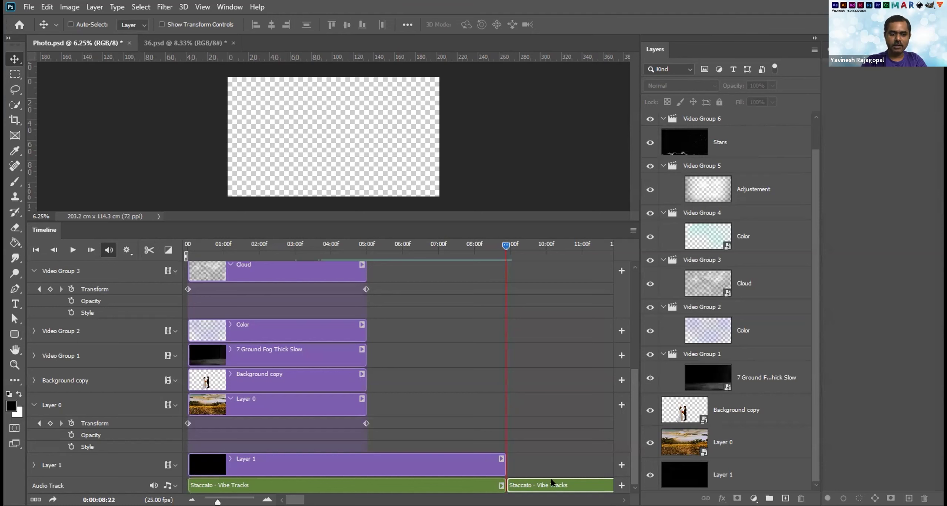
key(Delete)
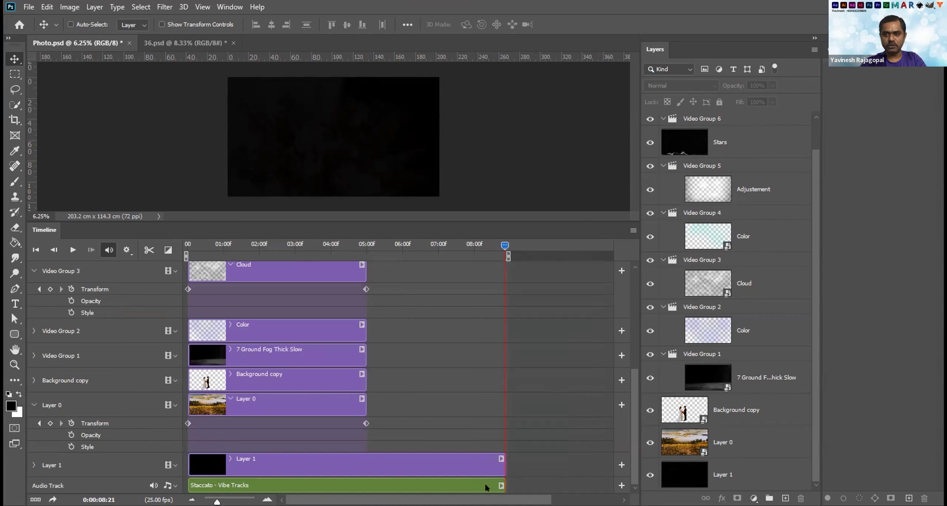
Try dragging a Fade transition onto the end of the music clip.
click(168, 250)
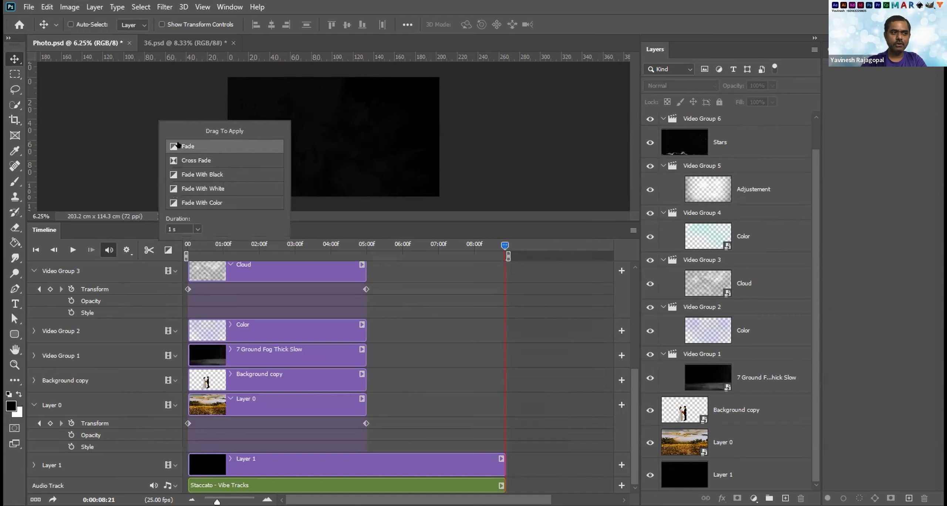
drag(178, 146, 495, 484)
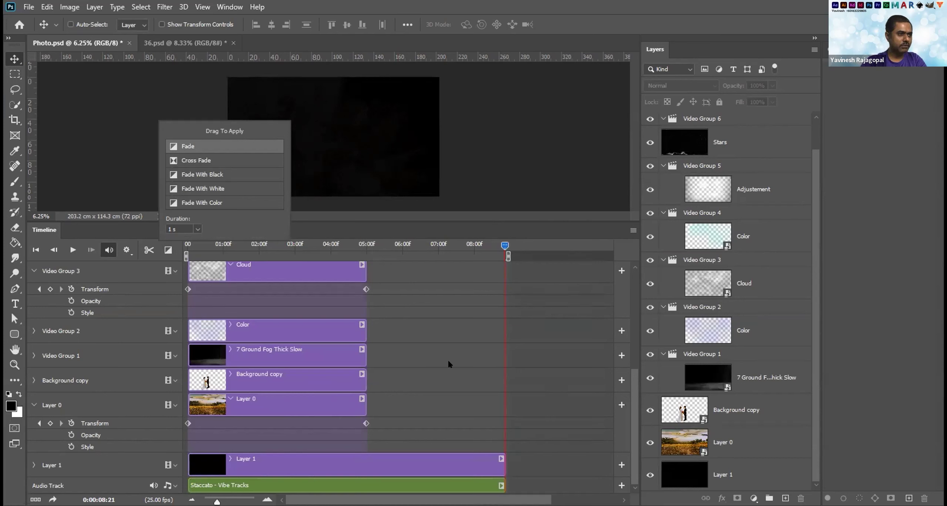
click(499, 485)
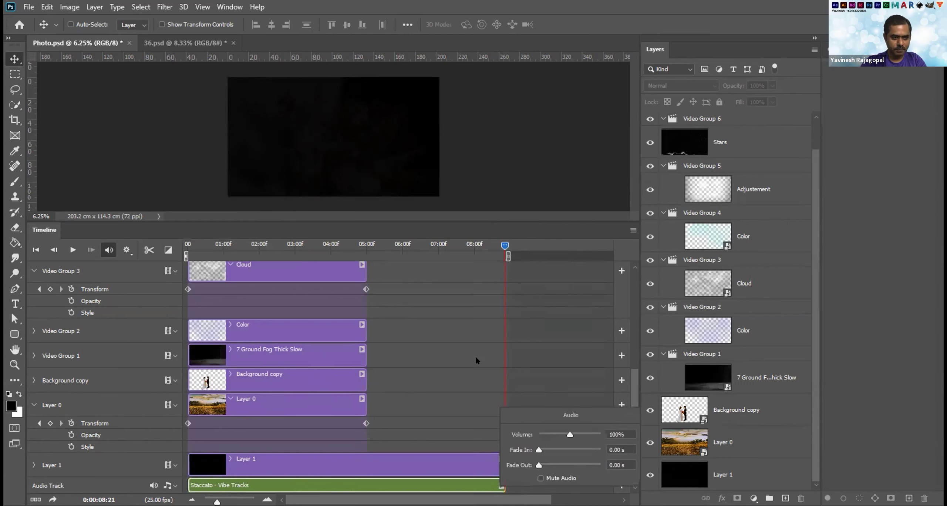
Set the music clip's Fade Out to 1.00 s in its audio settings.
click(487, 483)
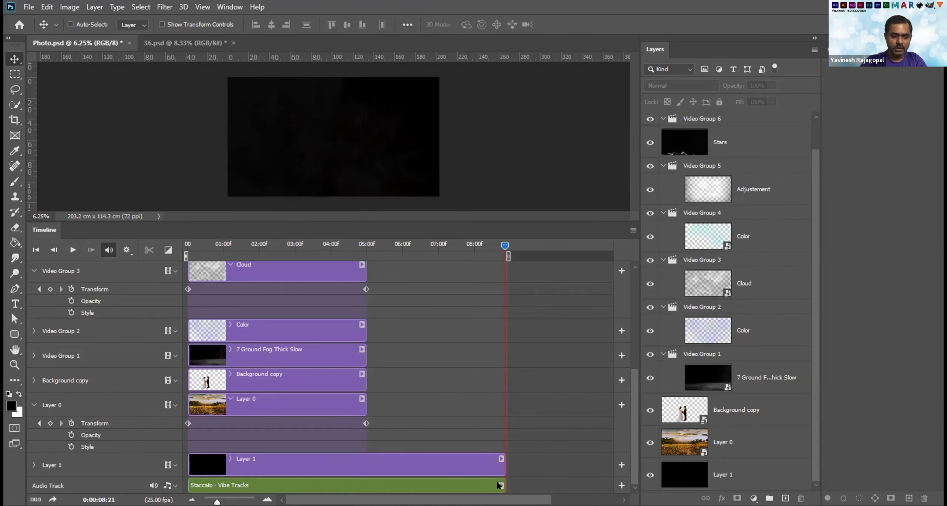
click(500, 485)
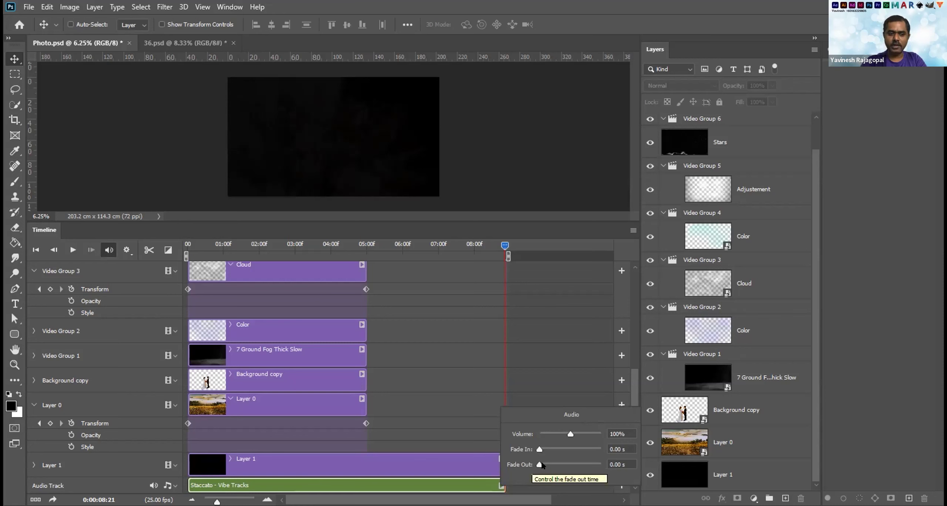
drag(539, 464, 551, 466)
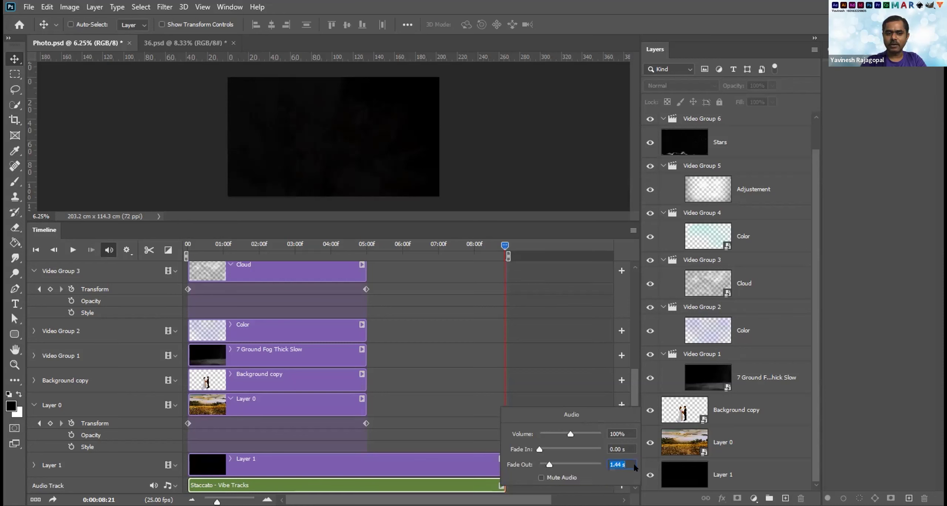
click(612, 463)
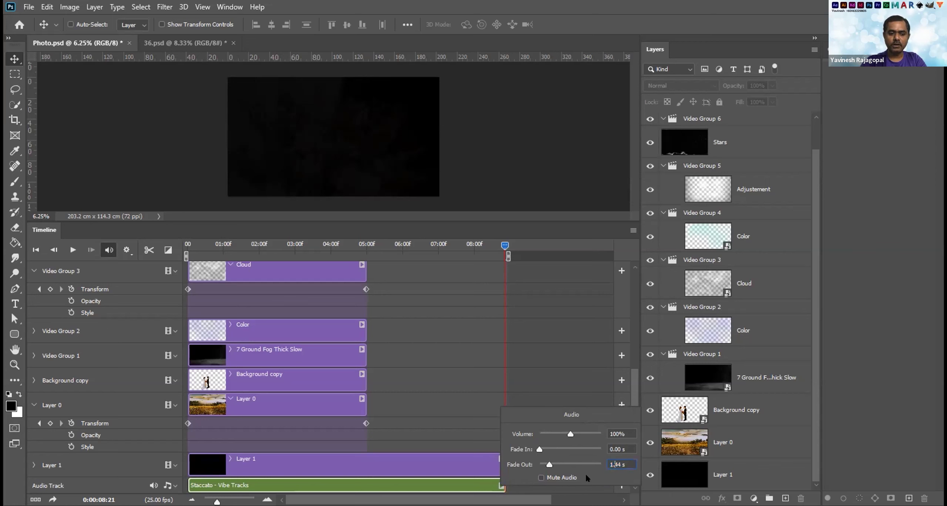
key(BackSpace)
key(BackSpace)
text(00)
drag(504, 247, 420, 263)
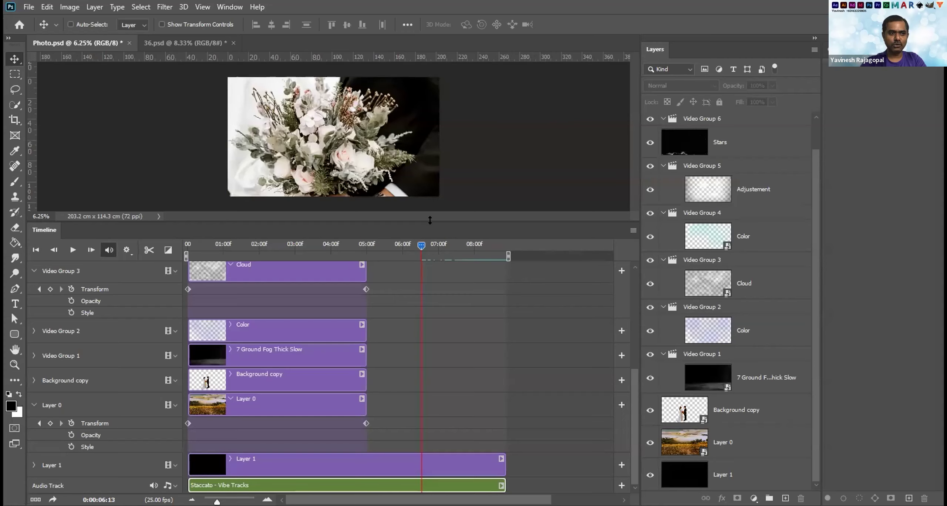
Resize the panels so the timeline shows every track, including the audio.
drag(431, 221, 436, 347)
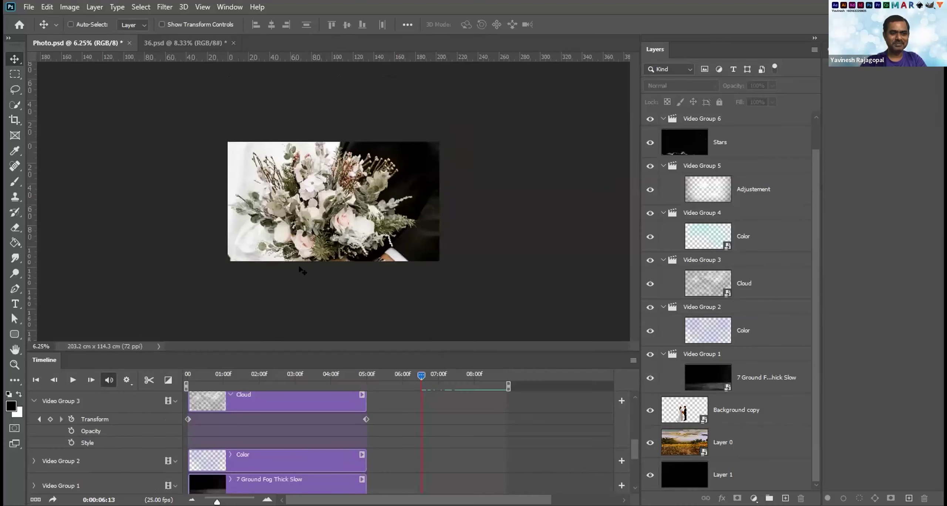
scroll(308, 287, up, 5)
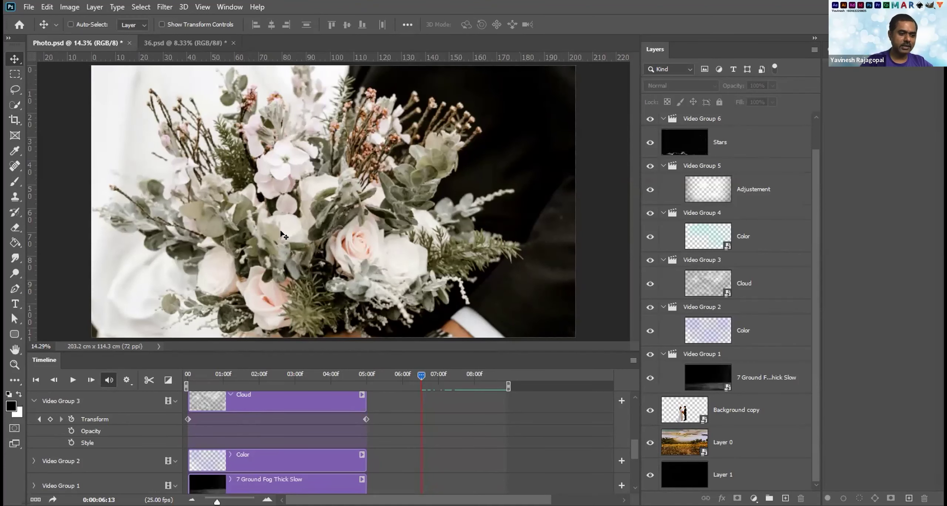
drag(456, 346, 457, 206)
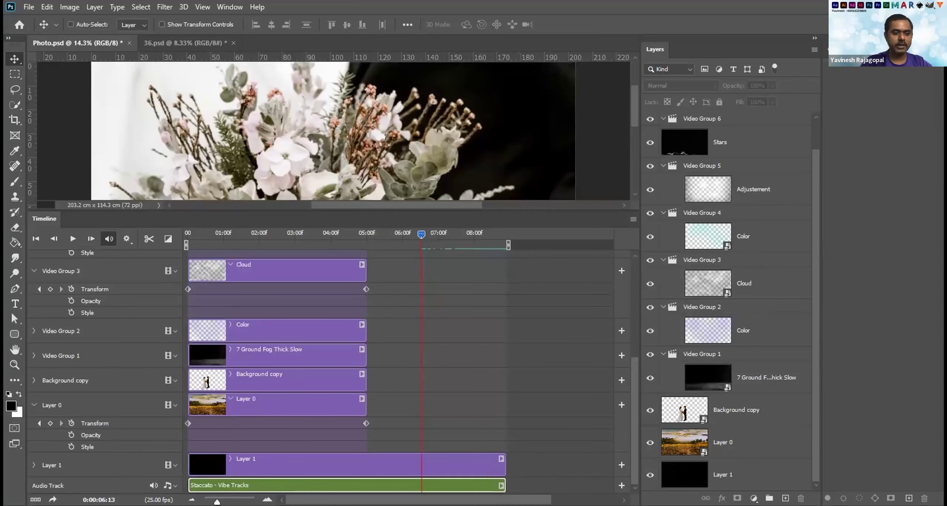
Lengthen the audio fade-out to about 2 seconds and start playing the animation.
click(502, 486)
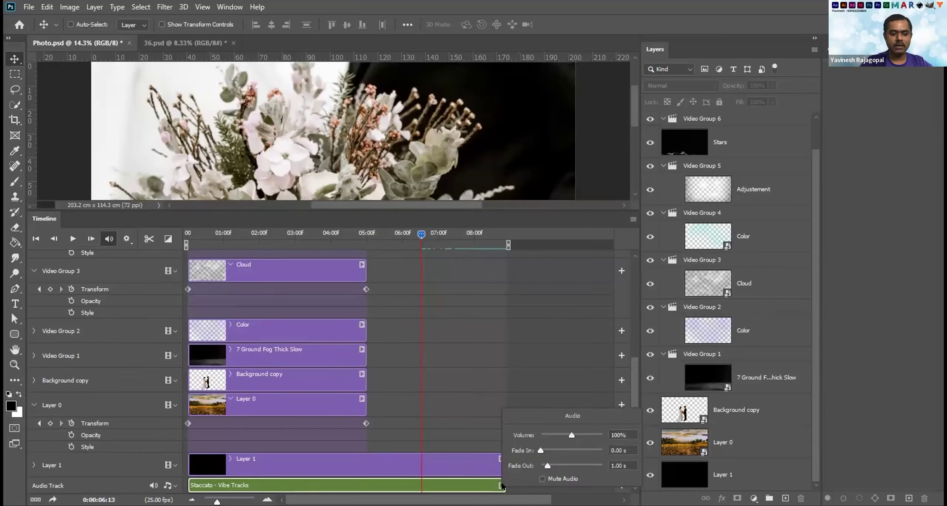
click(502, 486)
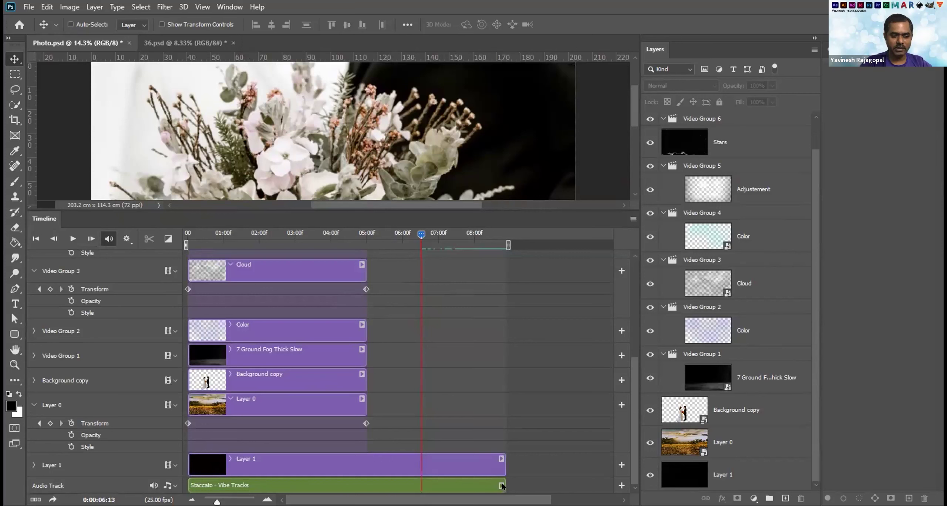
click(502, 486)
drag(541, 466, 555, 466)
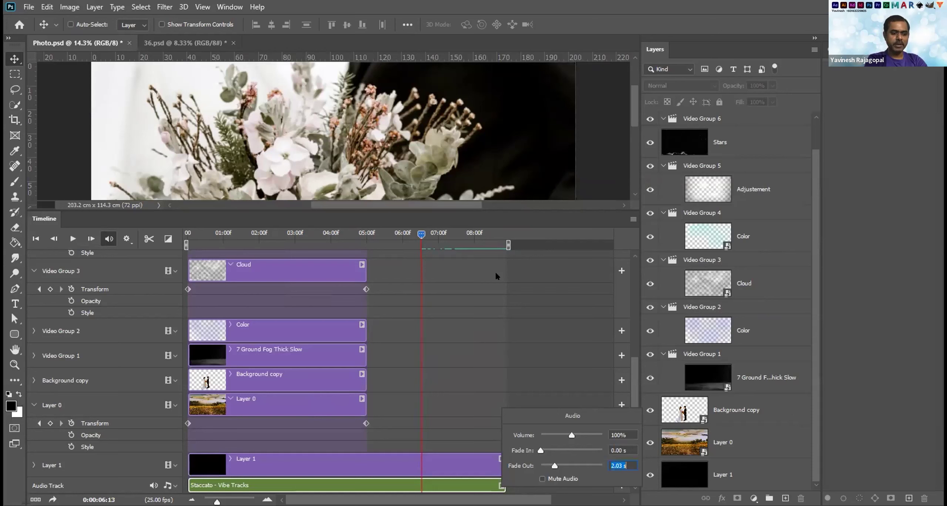
click(72, 238)
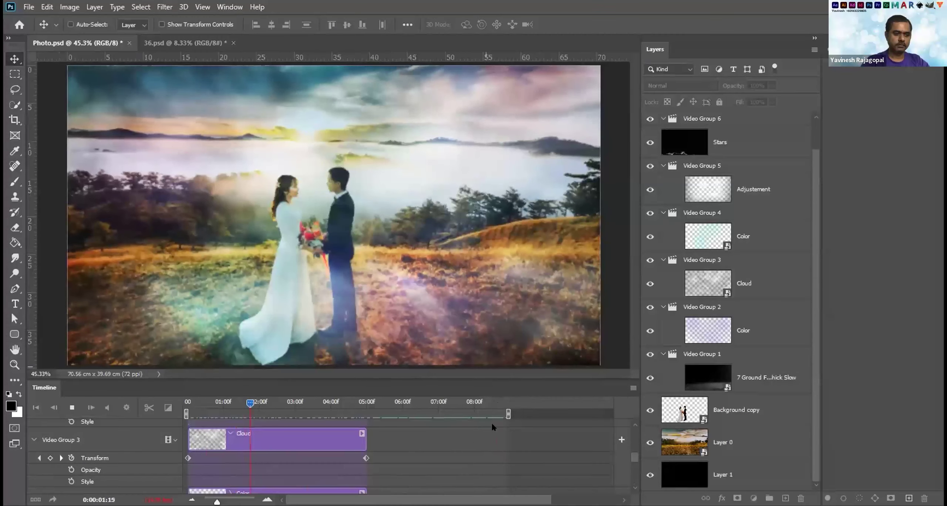
Jump playback to about 07:00, then stop with the playhead parked at 09:06.
click(438, 403)
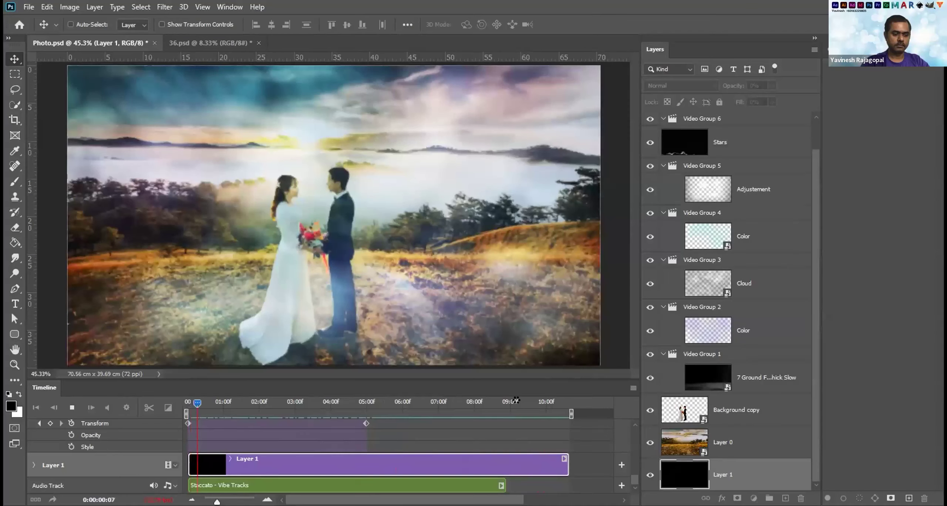
click(516, 400)
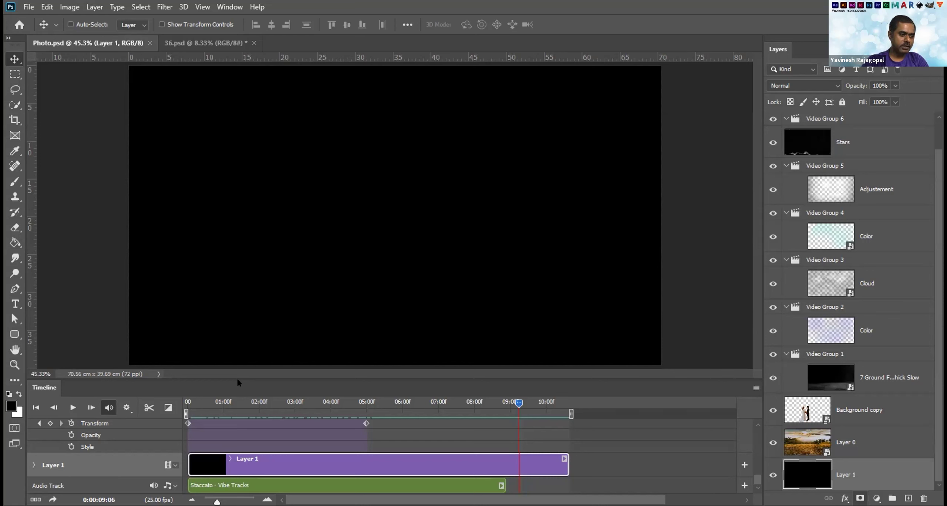
Enlarge the timeline, then add a trial Fade to the Color clip and delete it.
drag(237, 379, 237, 261)
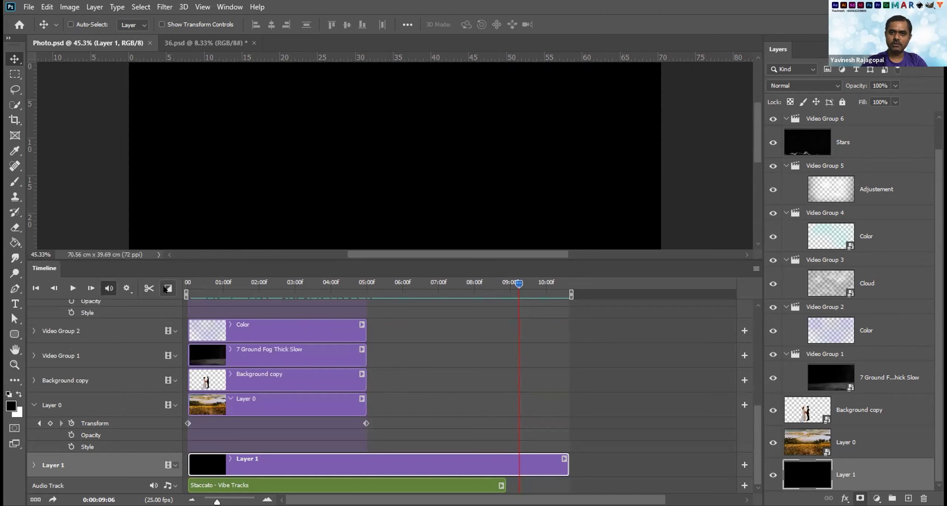
click(167, 289)
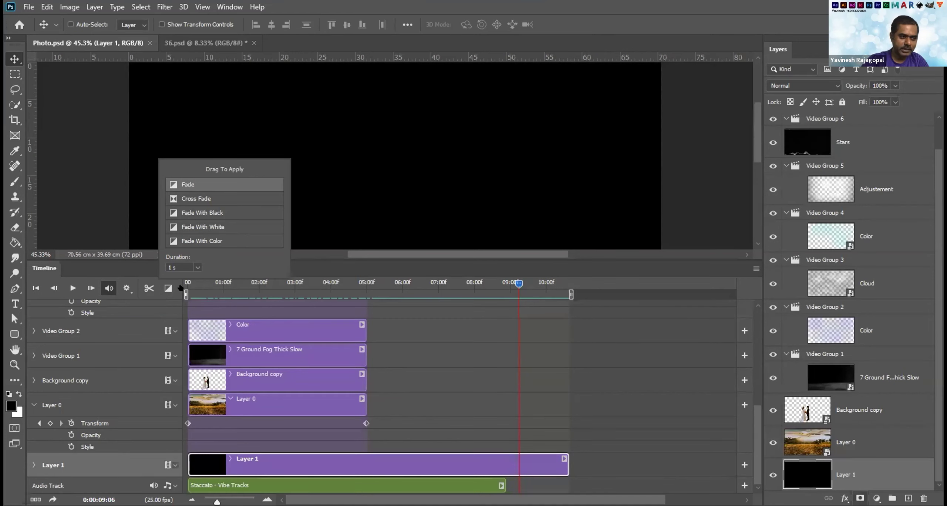
drag(189, 326, 192, 327)
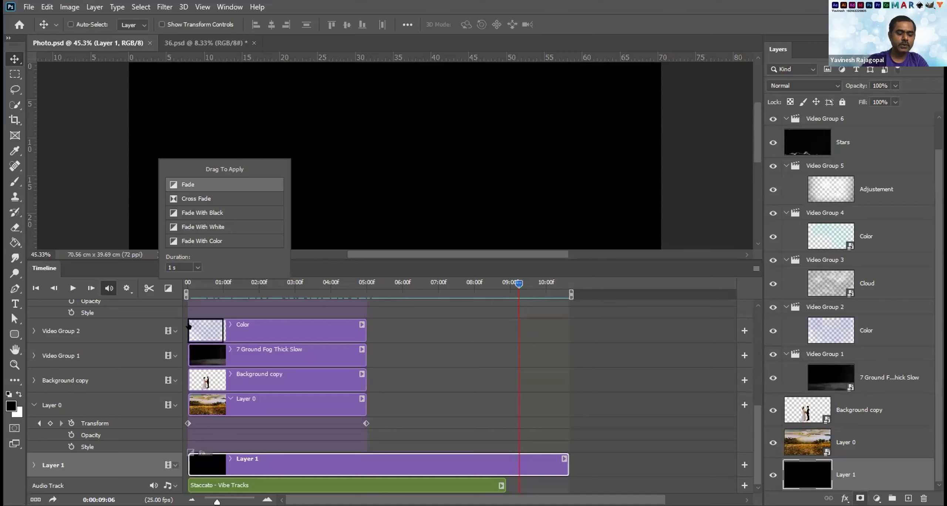
click(214, 336)
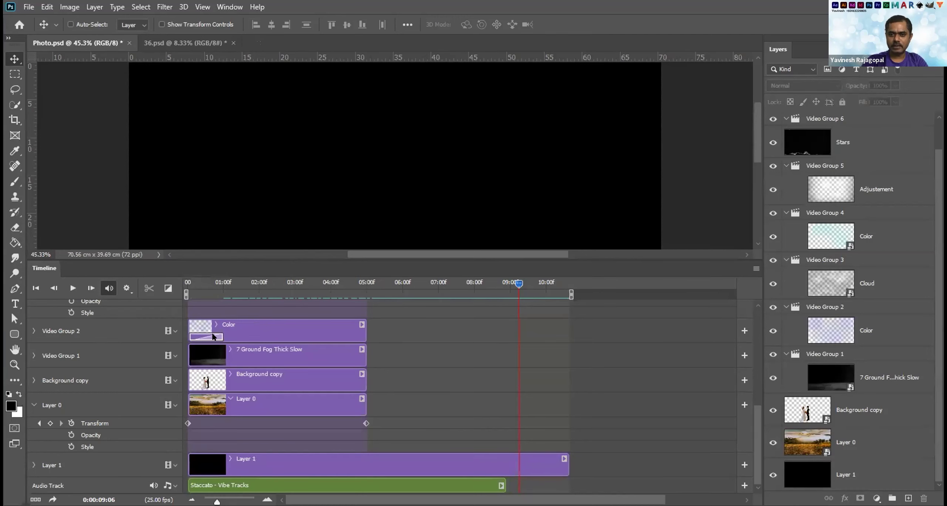
key(Delete)
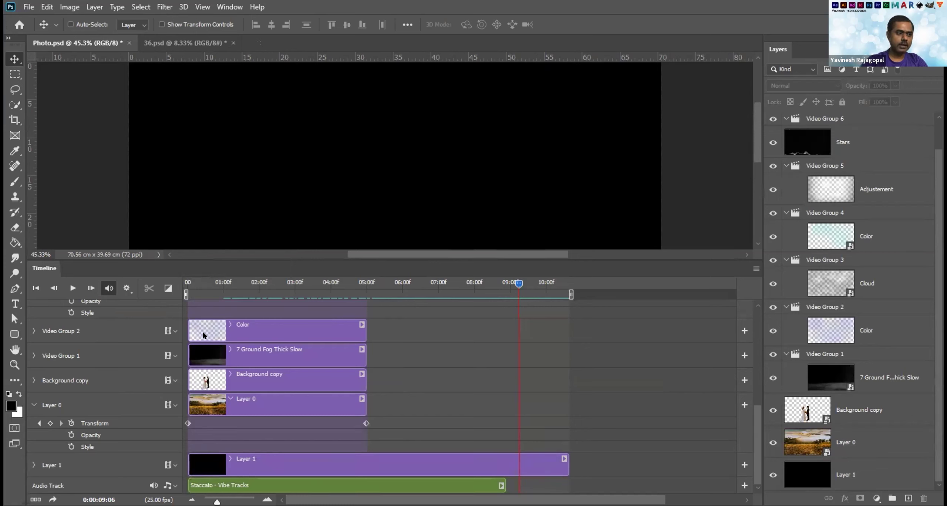
Add a Fade to the 7 Ground Fog Thick Slow clip, then delete its fade-in and fade-out.
click(167, 289)
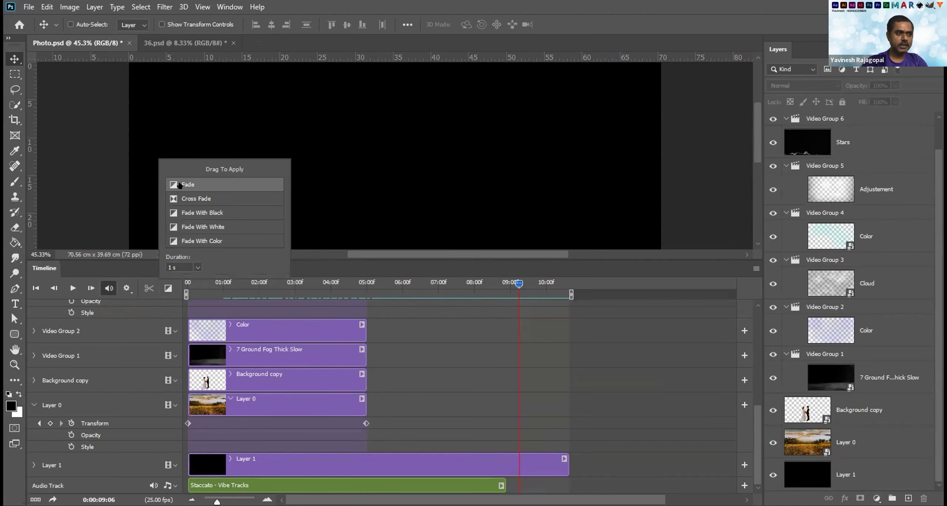
drag(170, 184, 349, 348)
drag(170, 185, 202, 356)
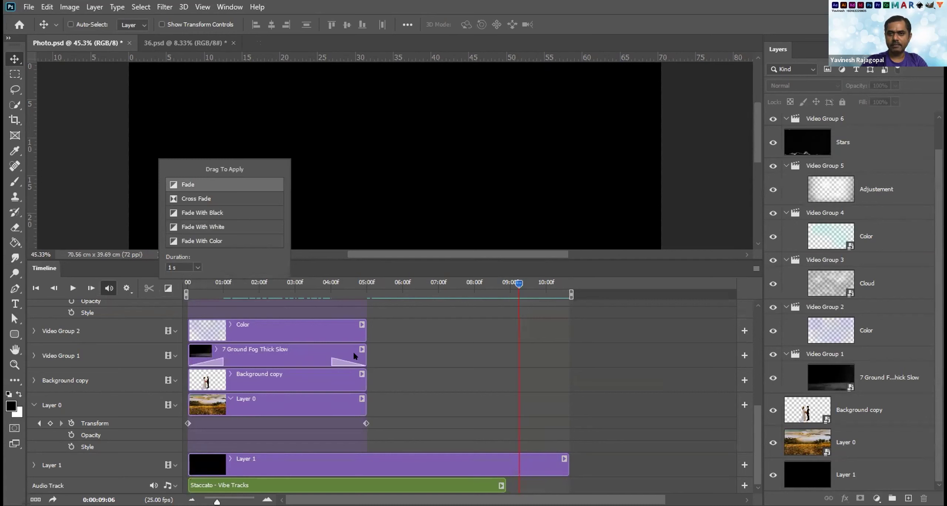
click(214, 362)
key(Delete)
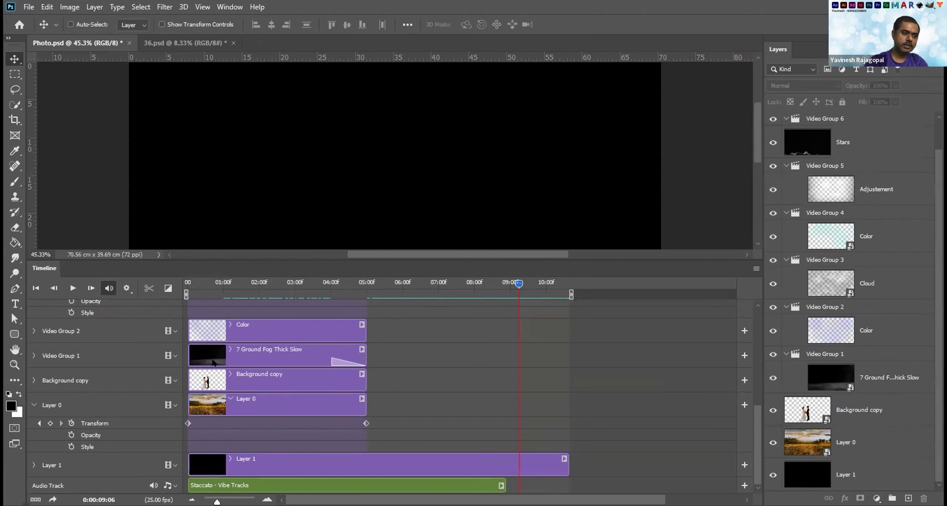
click(335, 362)
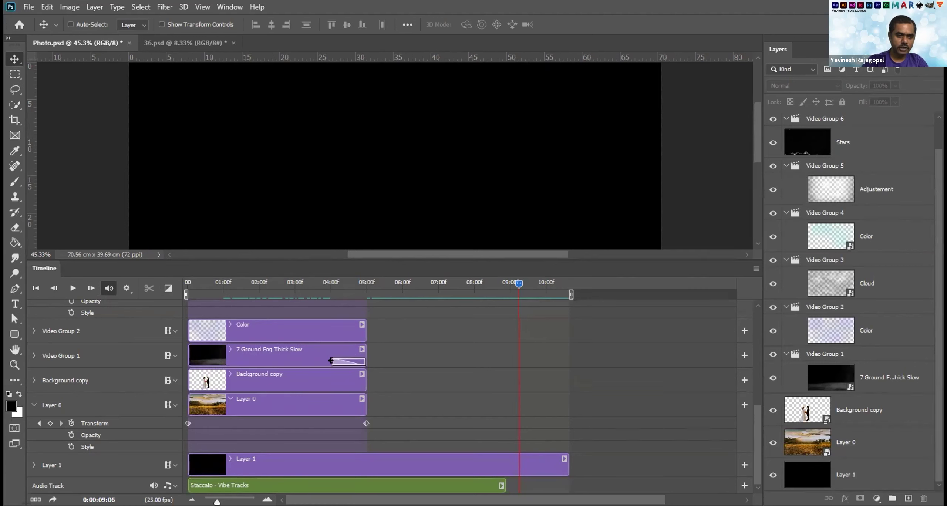
key(Delete)
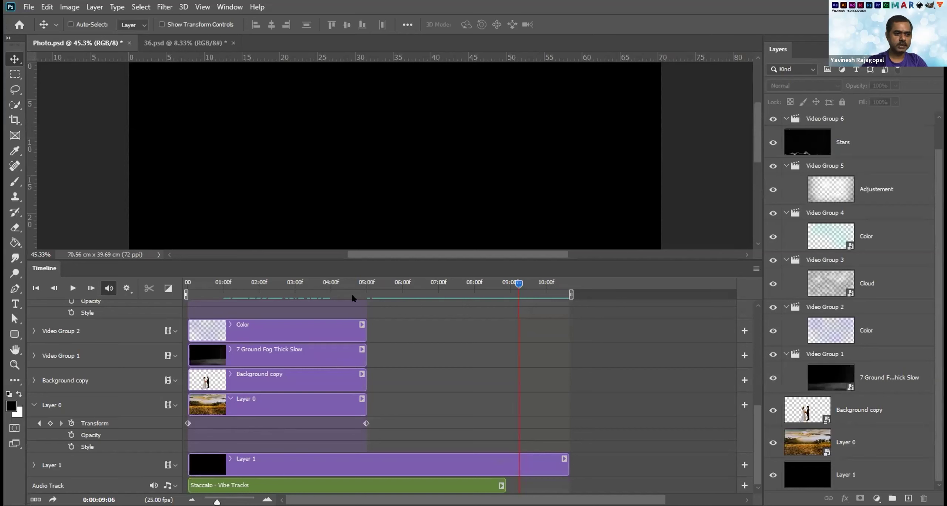
Move the playhead to 03:19, dismiss the no-layers error, and leave audio playback switched on.
click(323, 283)
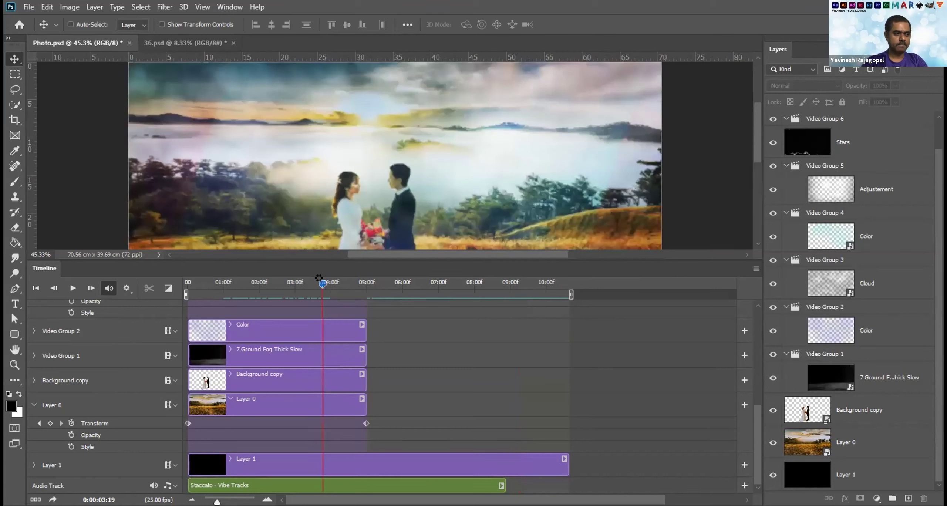
click(326, 183)
key(ctrl)
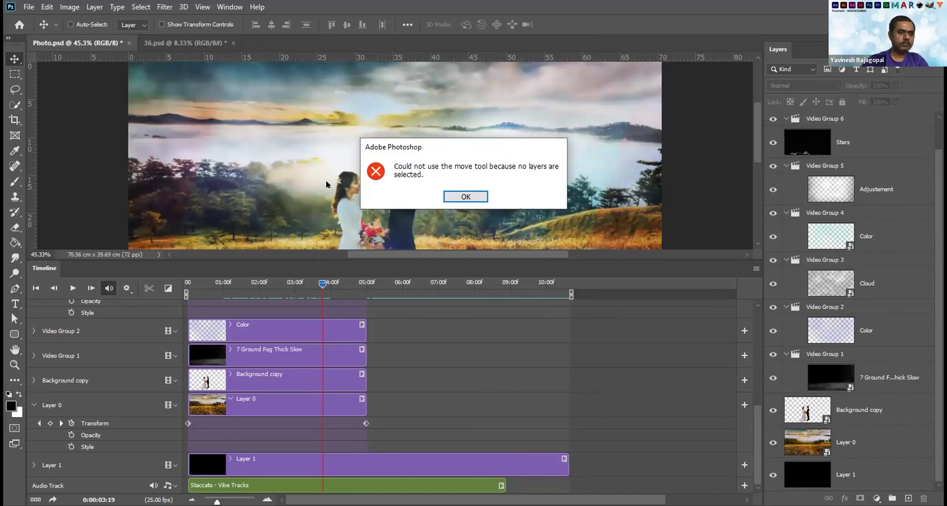
click(453, 196)
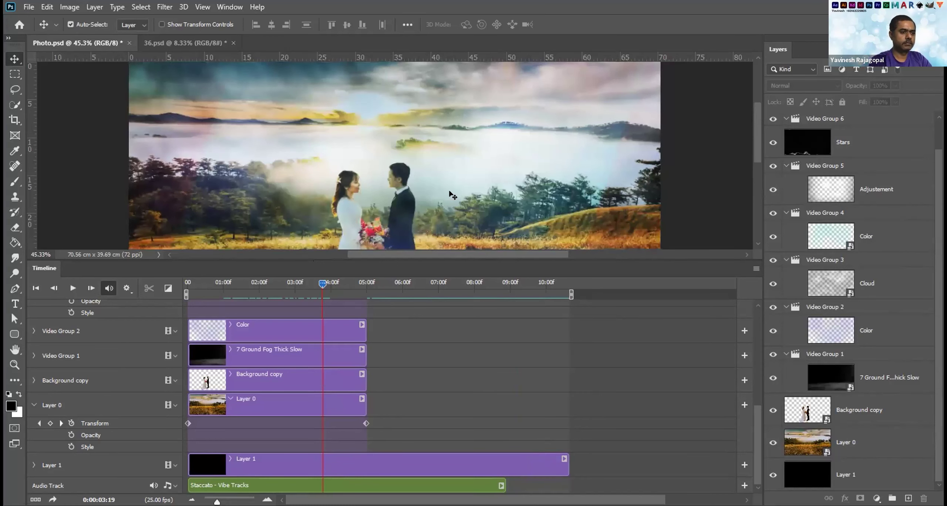
scroll(452, 196, down, 2)
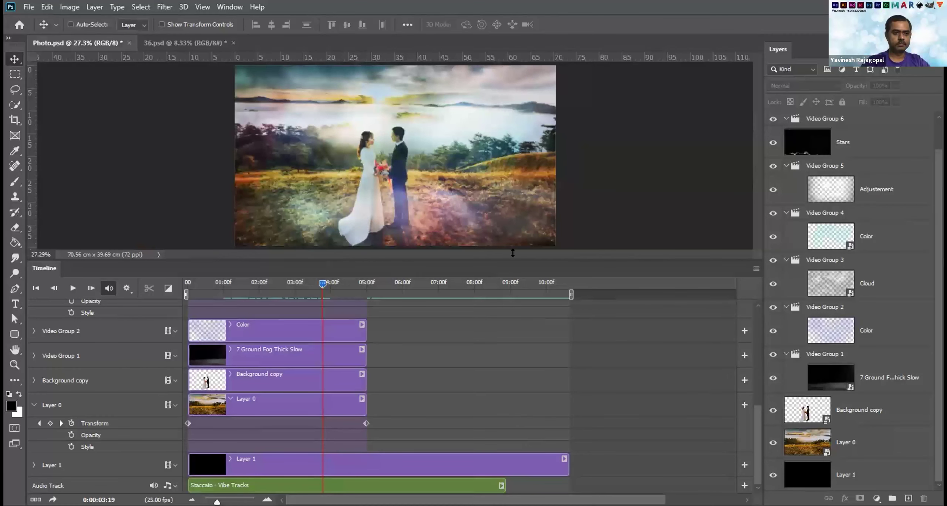
drag(512, 258, 512, 264)
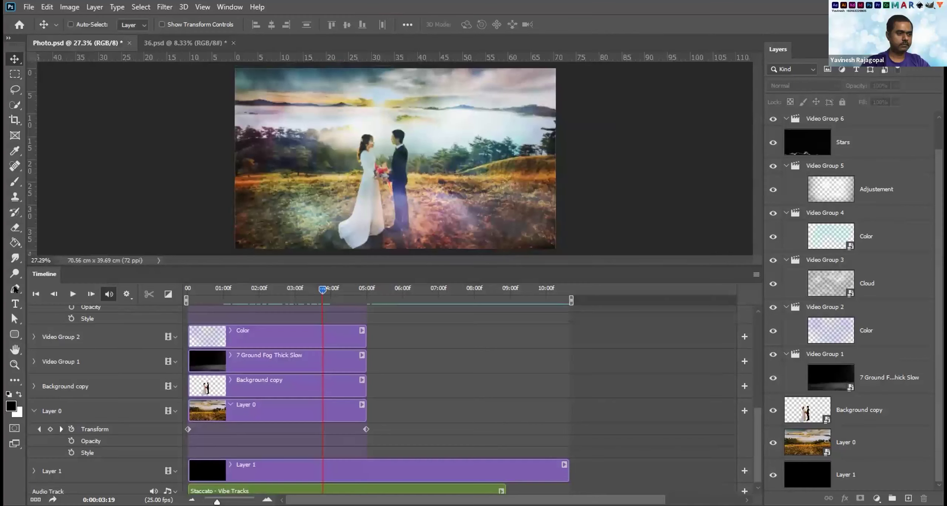
click(103, 295)
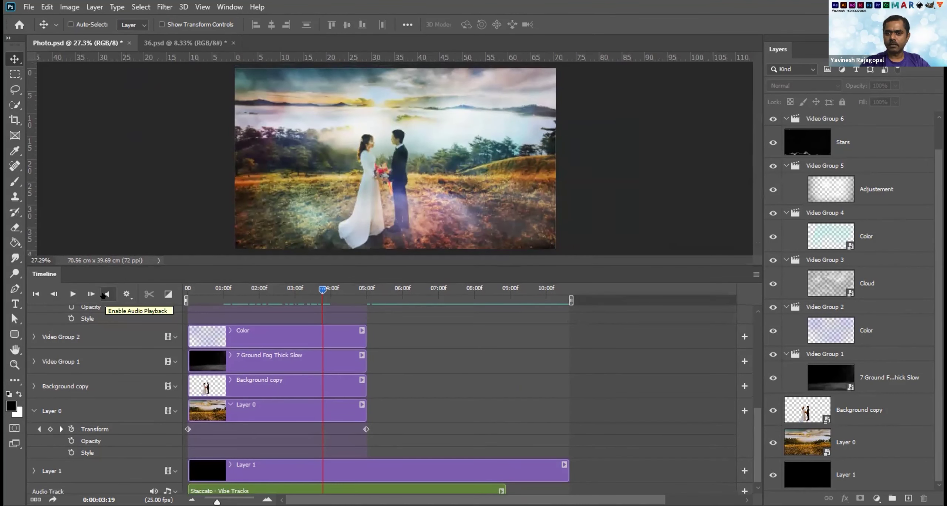
click(104, 295)
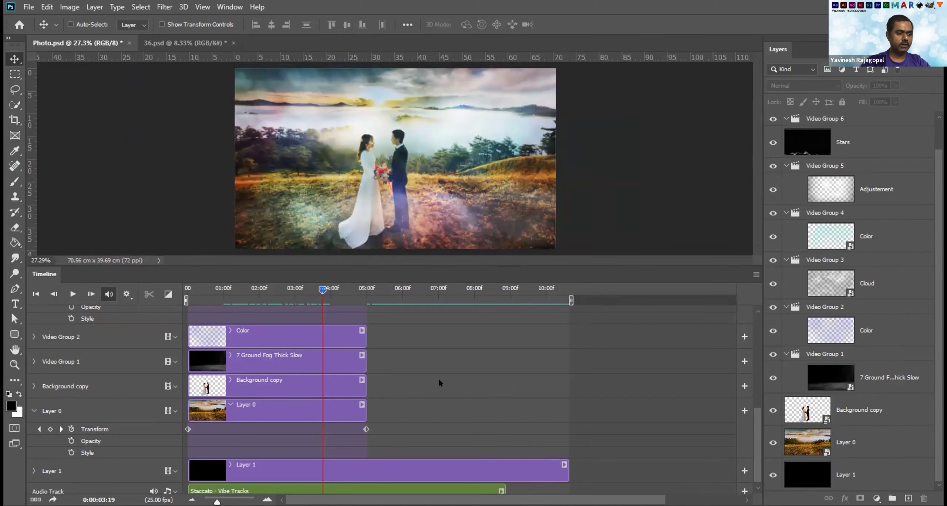
scroll(456, 393, down, 1)
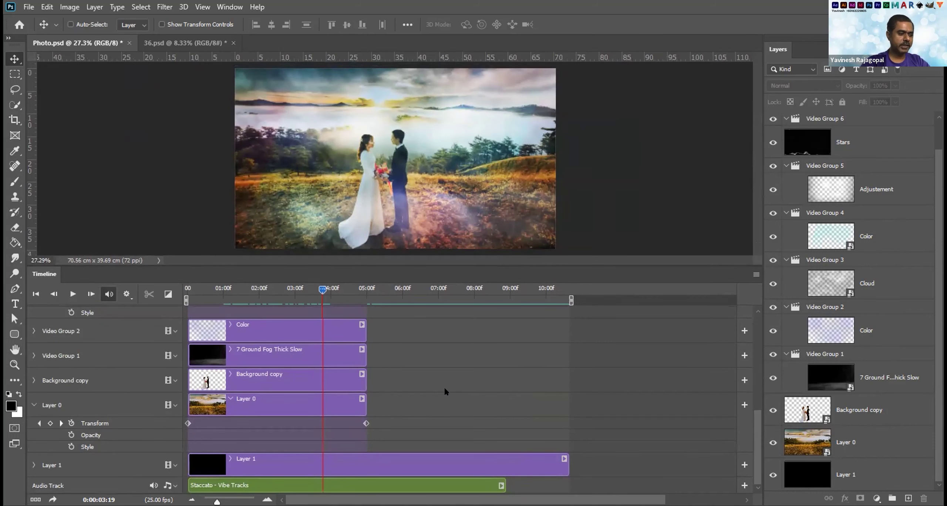
Collapse the Layer 0 and Video Group 3 tracks' property rows.
click(32, 398)
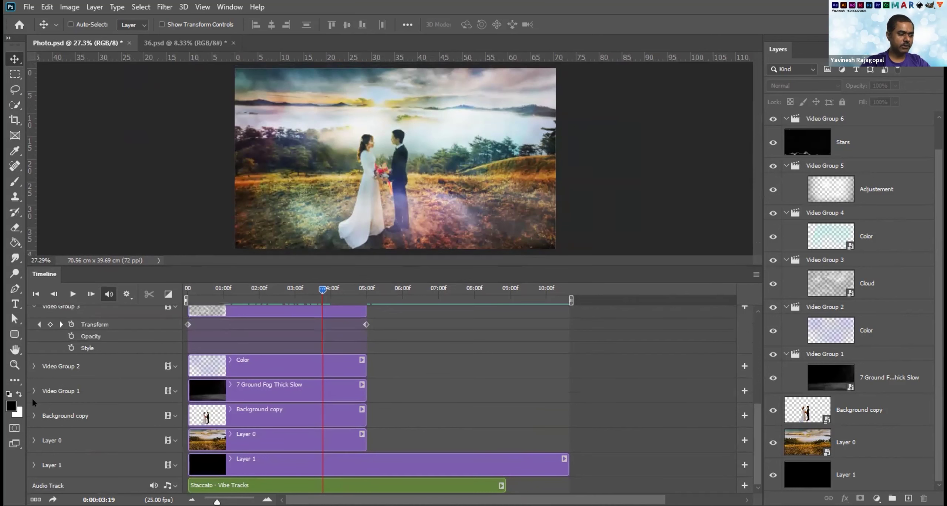
click(174, 306)
click(175, 311)
click(171, 307)
click(164, 337)
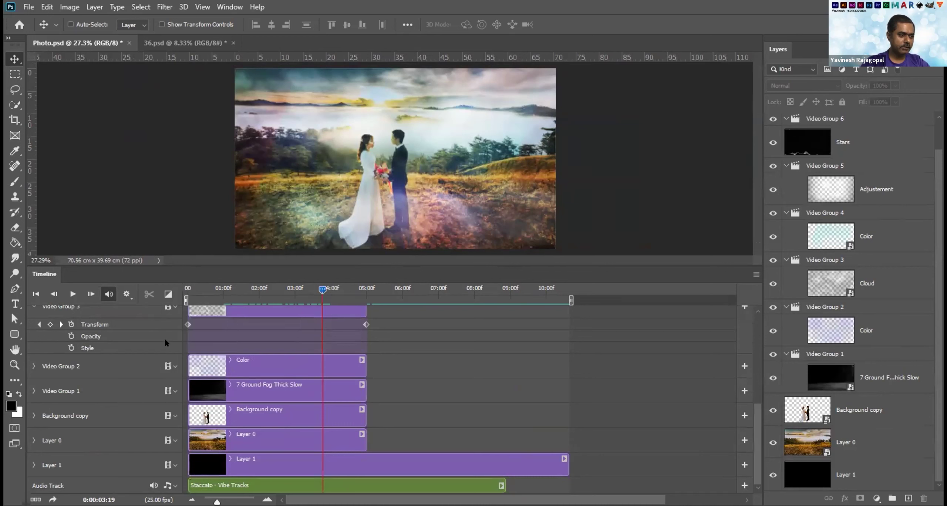
click(34, 305)
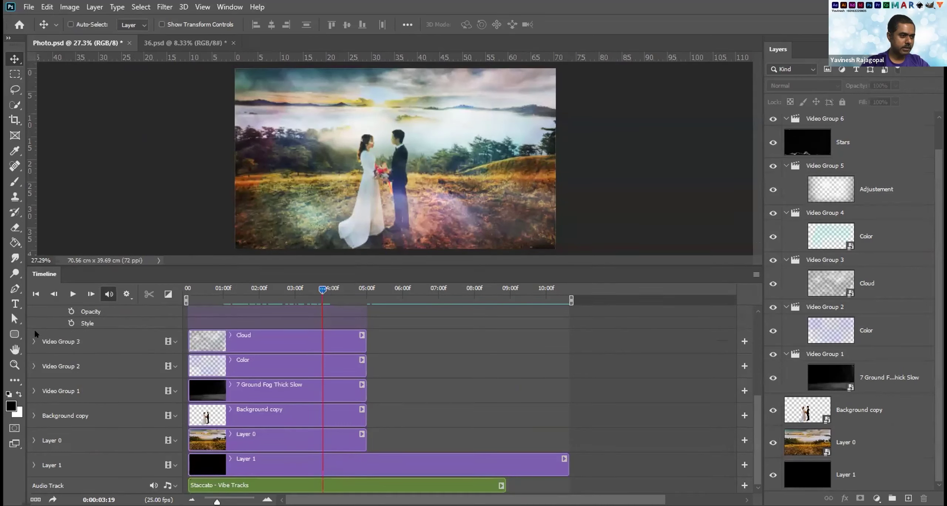
Collapse the pexels-trung-nguyen-2959192 and Video Group 4 tracks, hiding their Transform, Opacity and Style rows.
scroll(751, 331, up, 5)
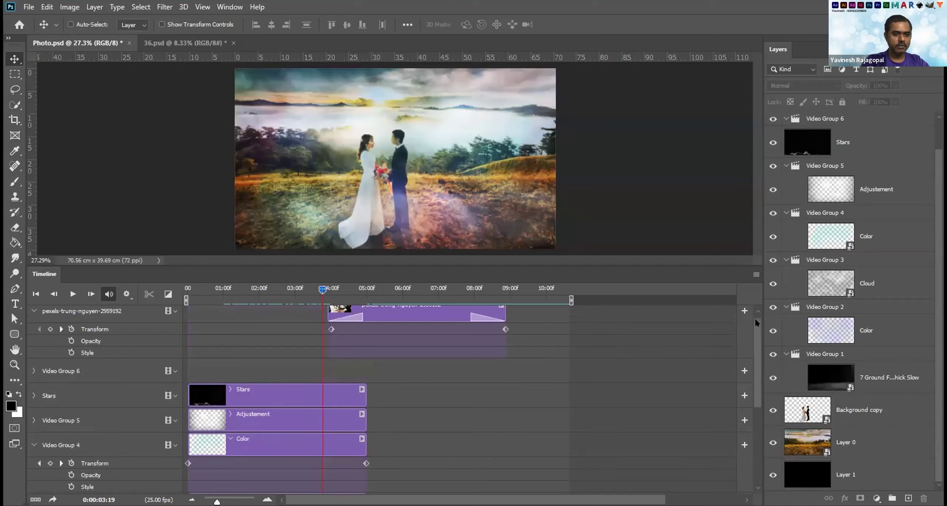
click(28, 319)
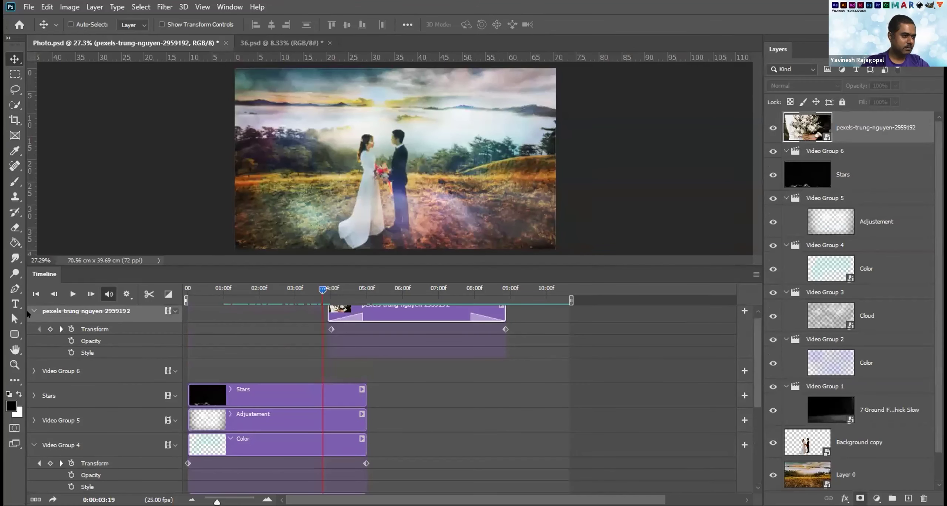
click(33, 312)
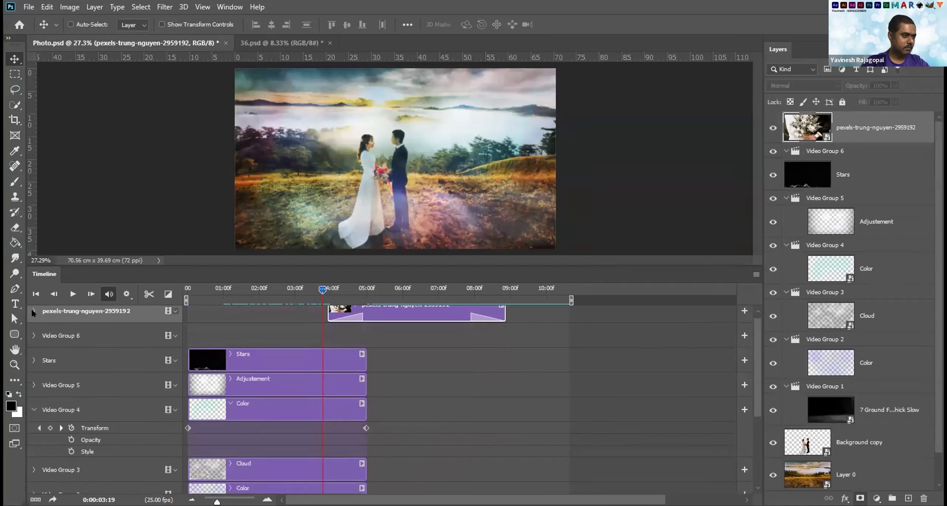
click(31, 405)
click(33, 405)
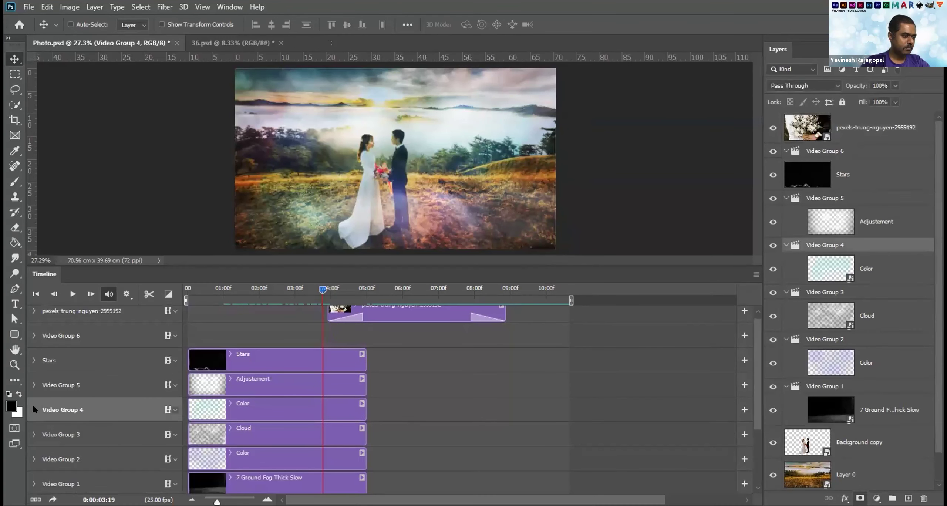
scroll(757, 365, up, 1)
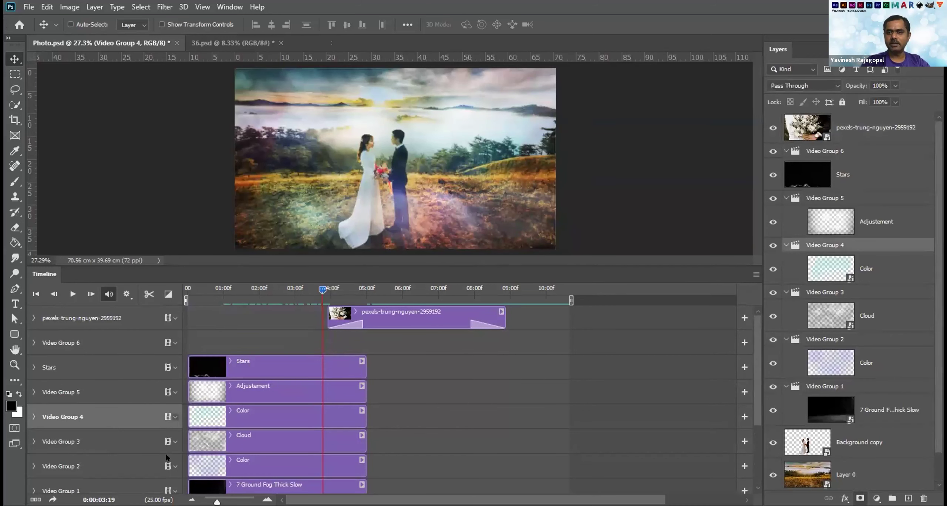
drag(756, 329, 758, 407)
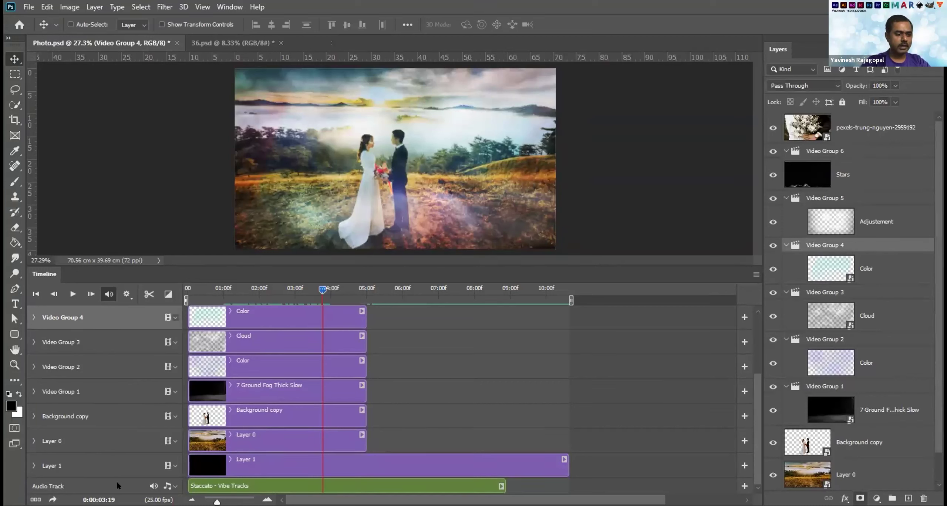
click(173, 487)
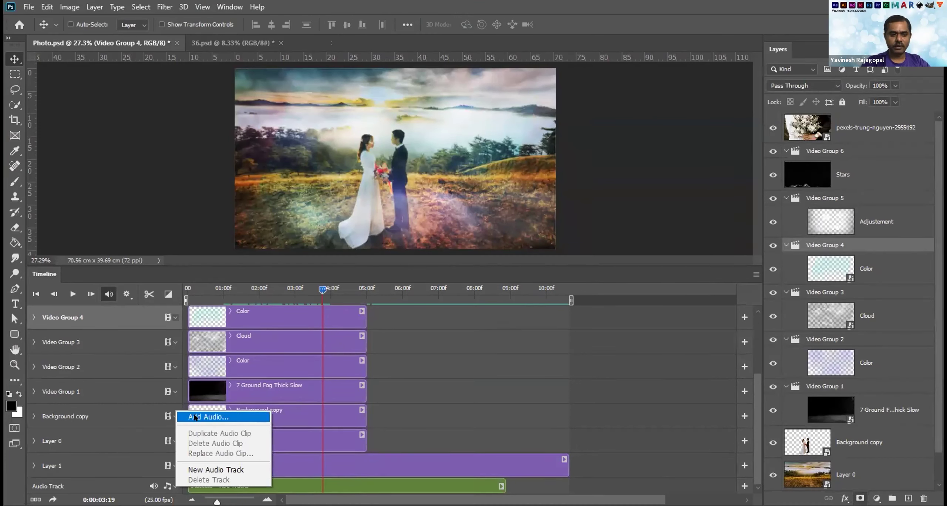
Delete the Staccato music clip and return the playhead to the timeline start.
click(408, 479)
click(409, 483)
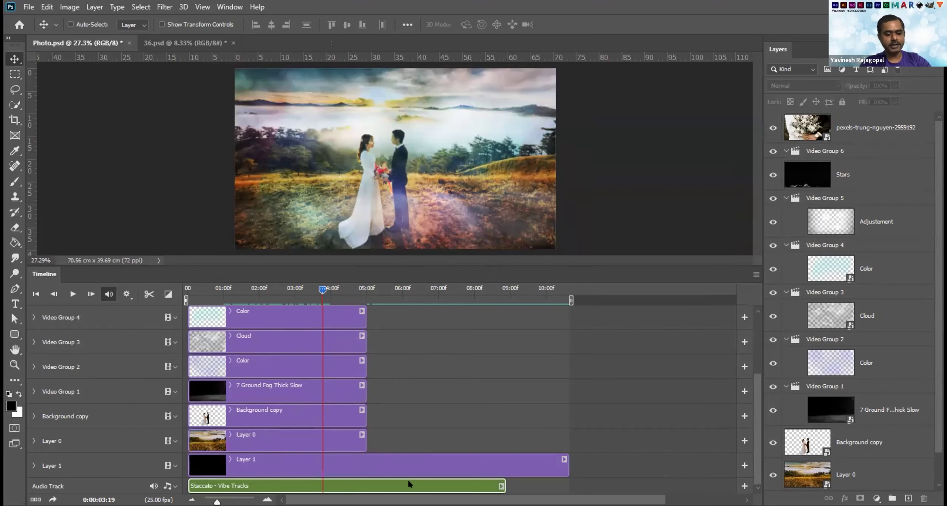
key(Delete)
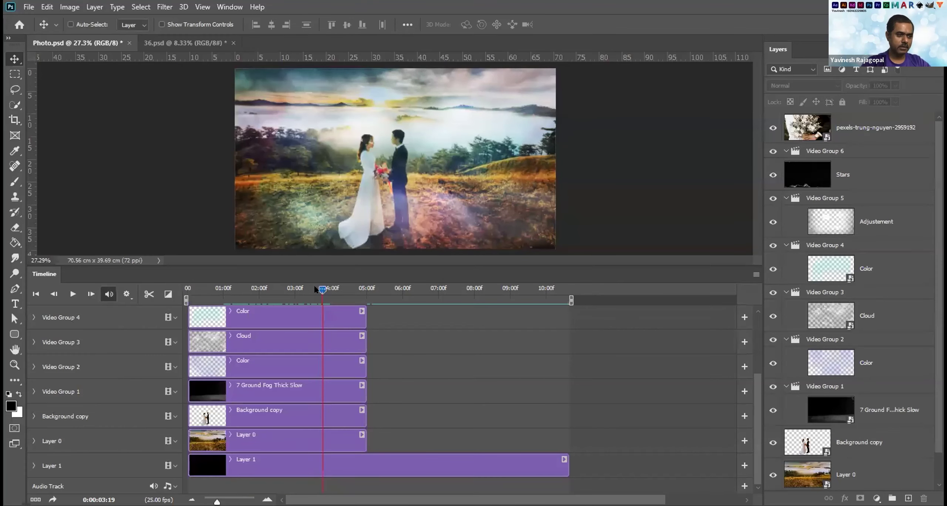
drag(315, 290, 73, 284)
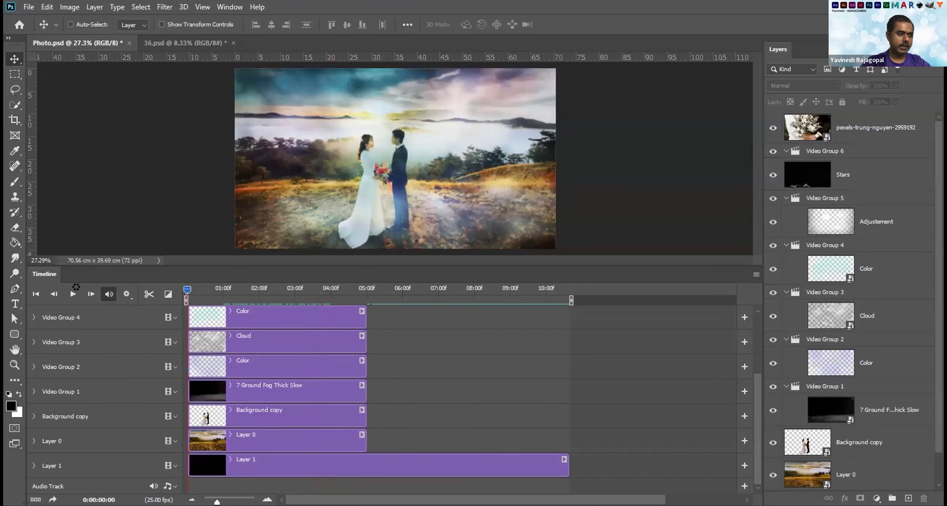
Add the Undercover Vampire Policeman MP3 to the Audio Track.
click(172, 486)
click(196, 415)
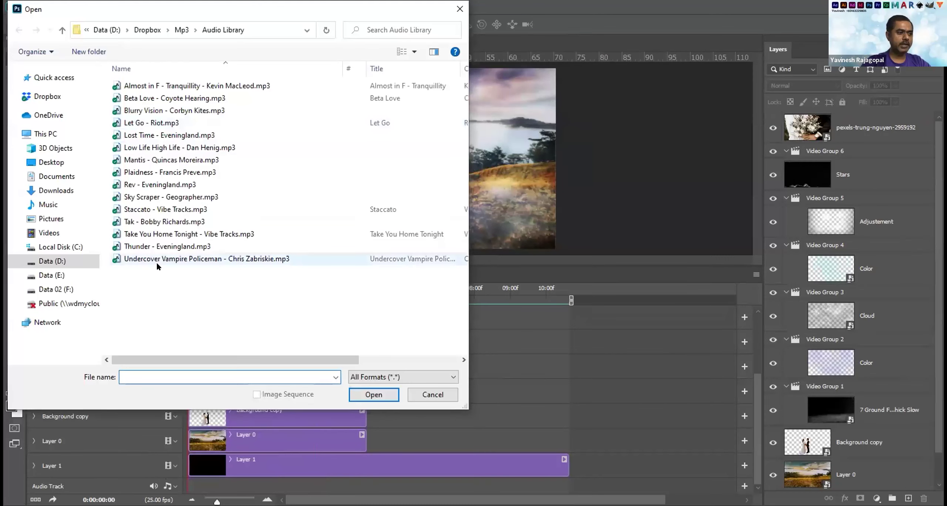
click(158, 259)
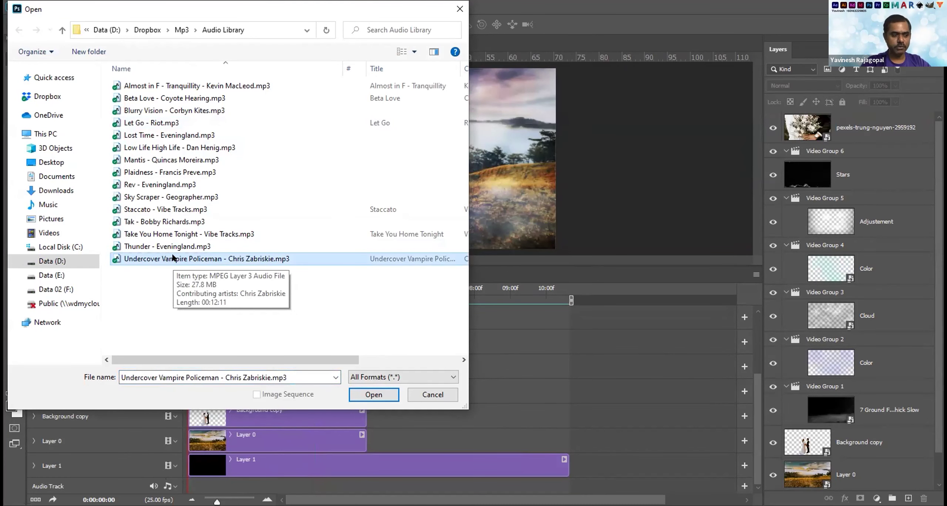
click(372, 395)
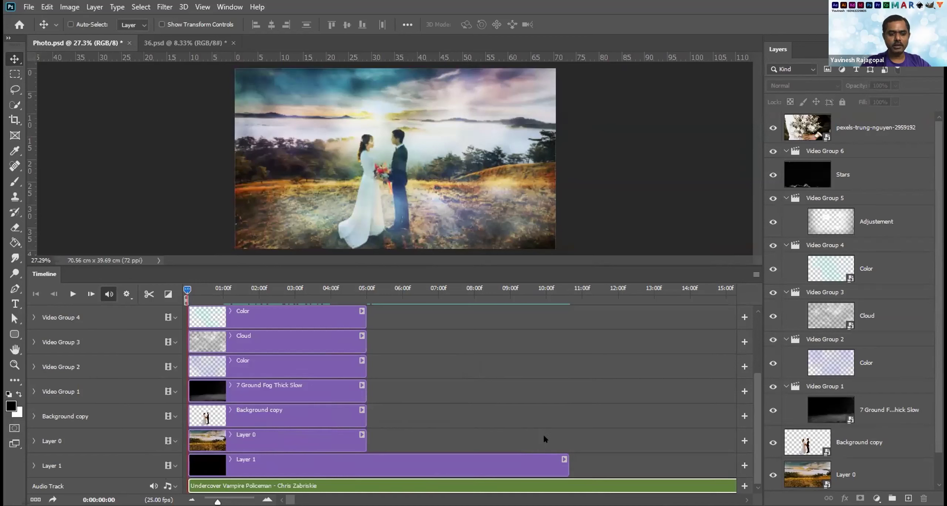
Split the Undercover Vampire Policeman song at 08:23, where the video turns black.
click(191, 500)
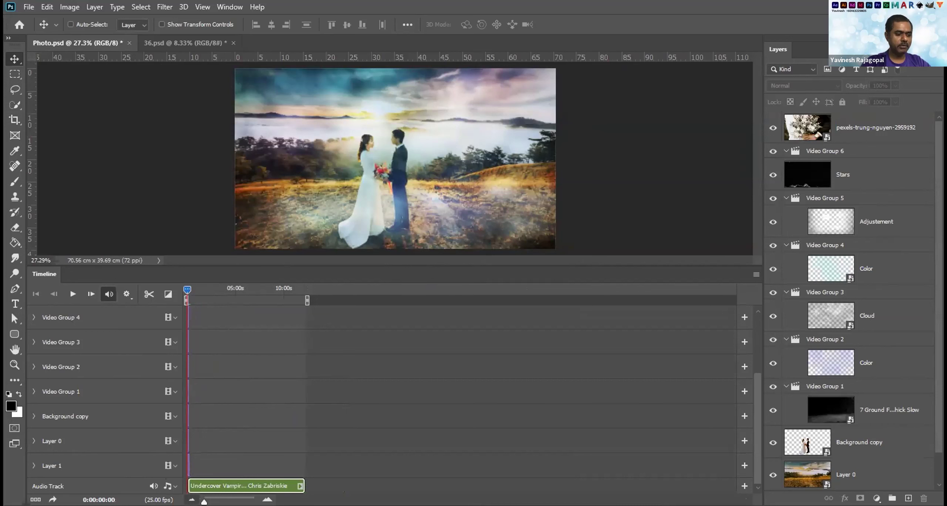
click(267, 499)
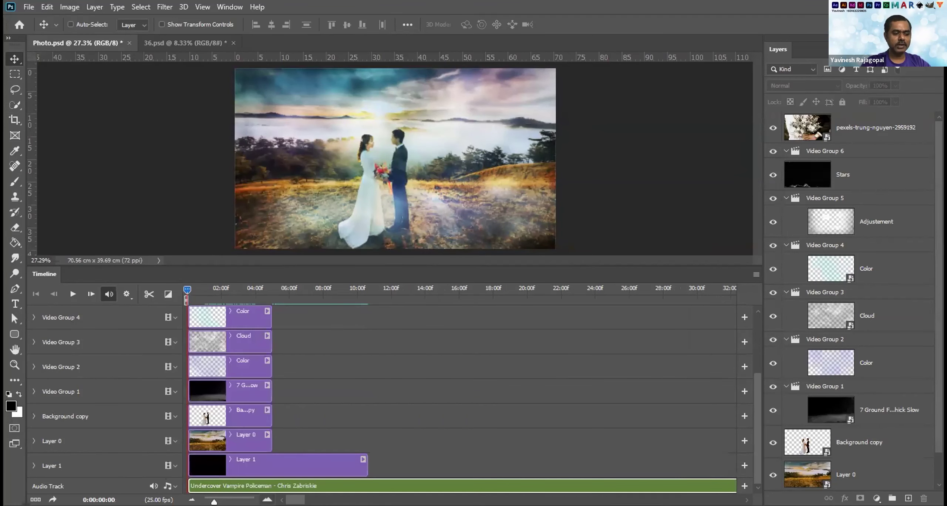
scroll(364, 413, up, 4)
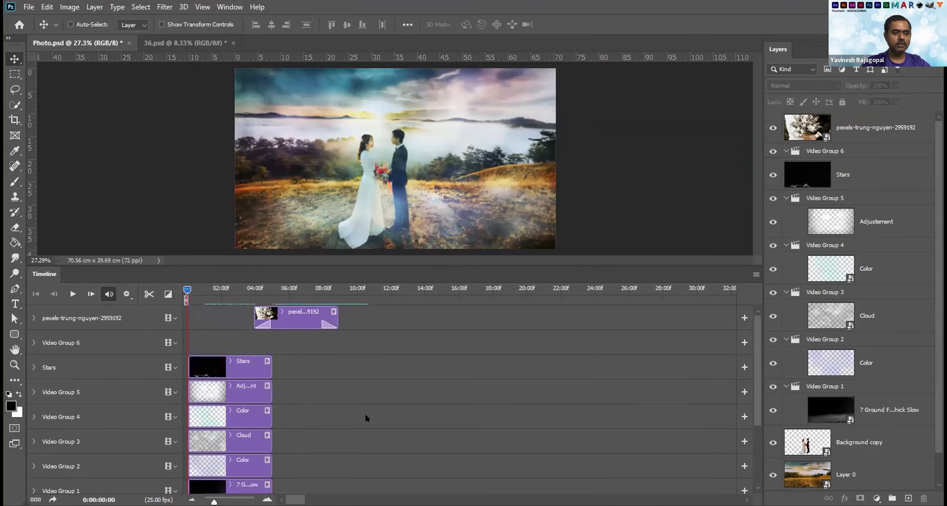
click(332, 282)
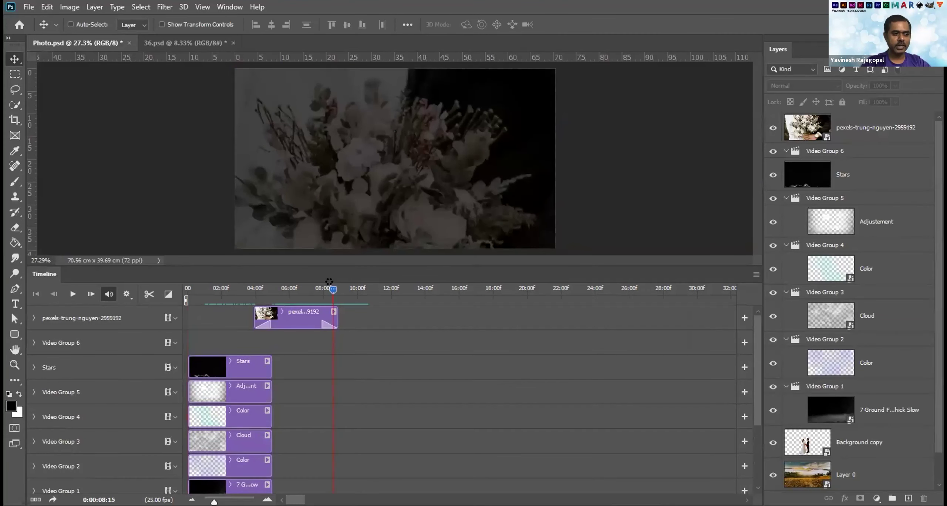
drag(332, 282, 338, 290)
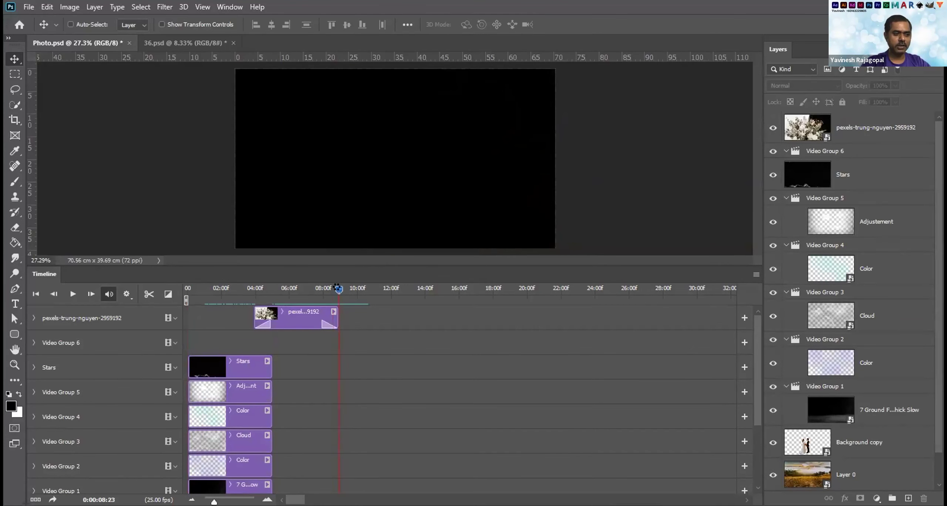
scroll(341, 468, down, 4)
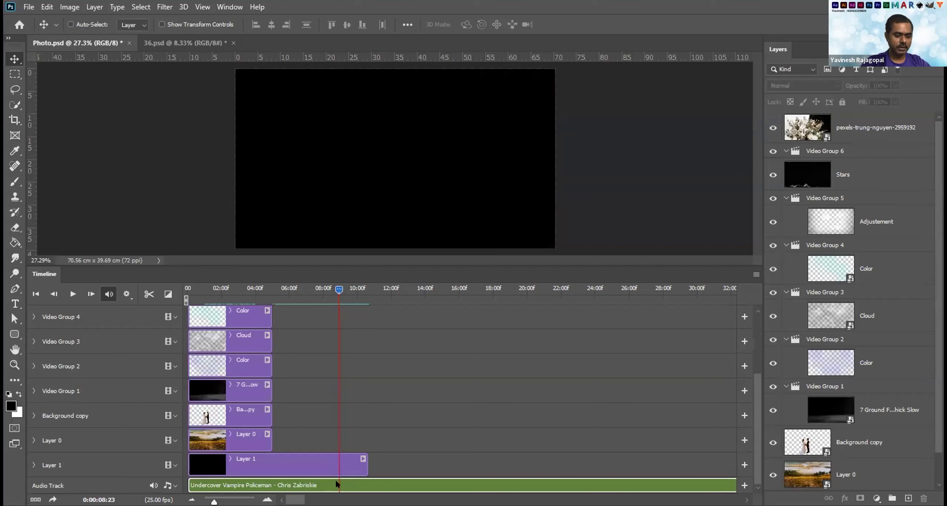
click(148, 295)
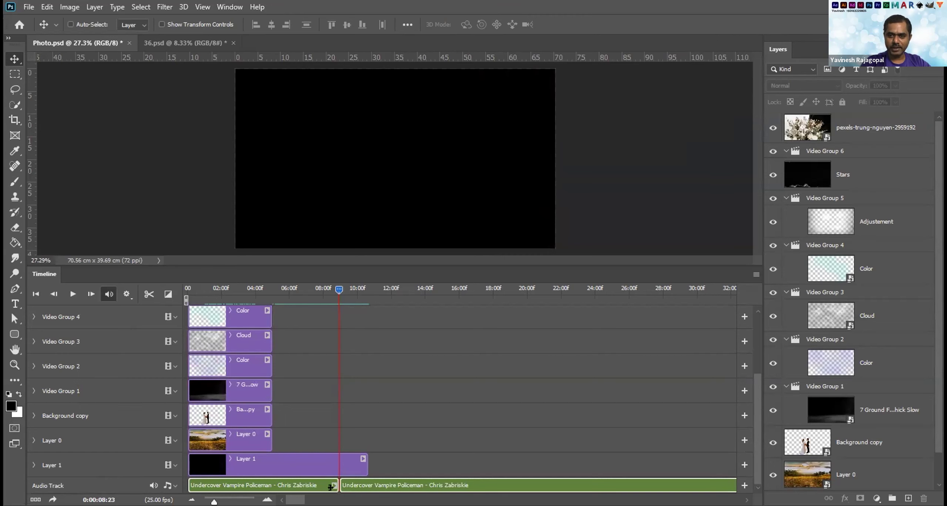
Delete the song's trailing piece after 08:23, then scrub back from 06:08 through the bouquet shots.
click(372, 484)
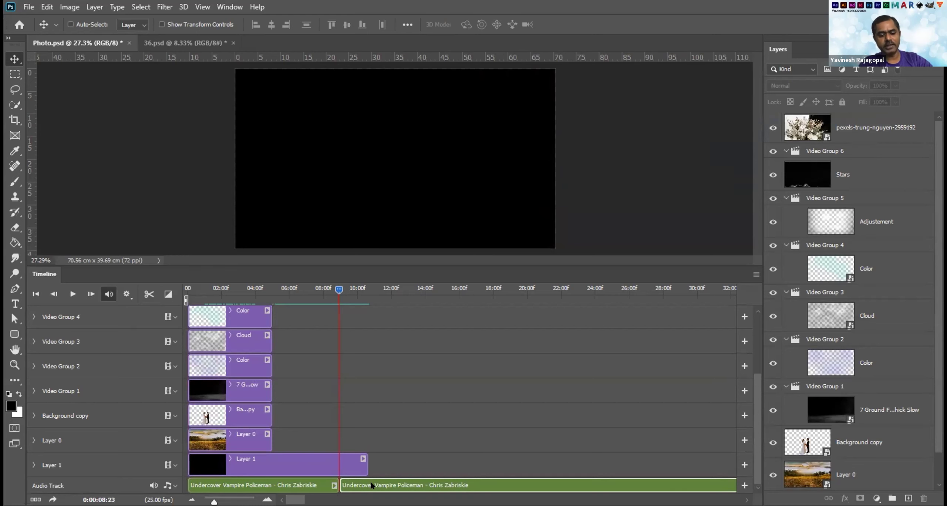
key(Delete)
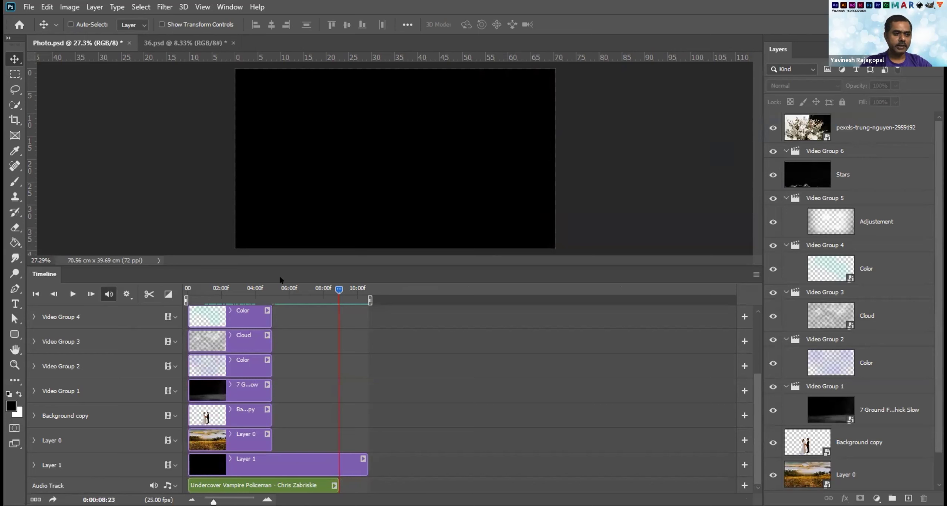
click(295, 289)
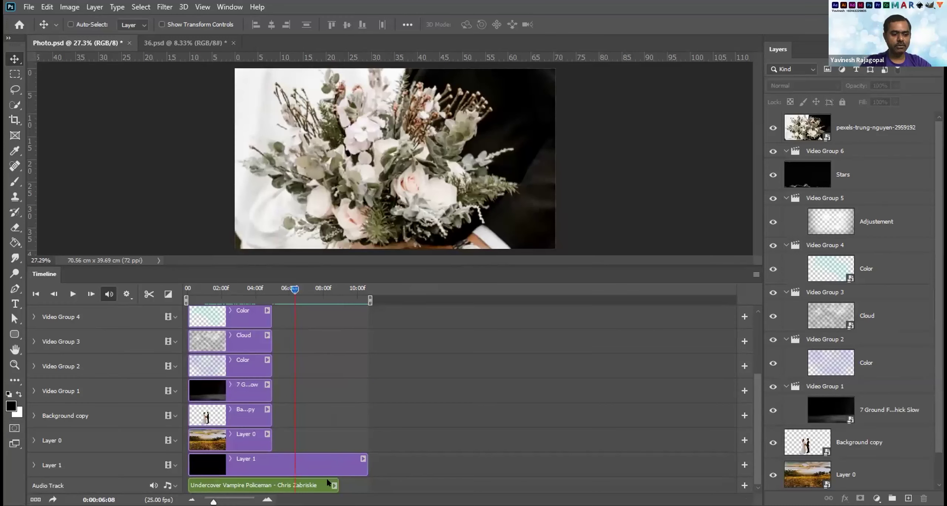
mouse_move(296, 289)
mouse_down()
mouse_move(321, 289)
mouse_move(297, 289)
mouse_up()
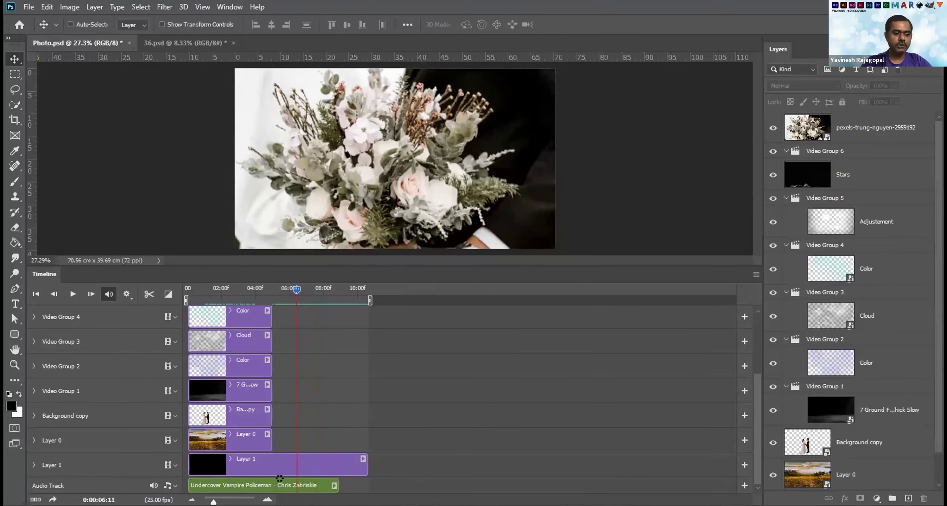
Give the song clip a 2.29-second fade-out at 100% volume, then return the playhead to 06:01.
click(334, 485)
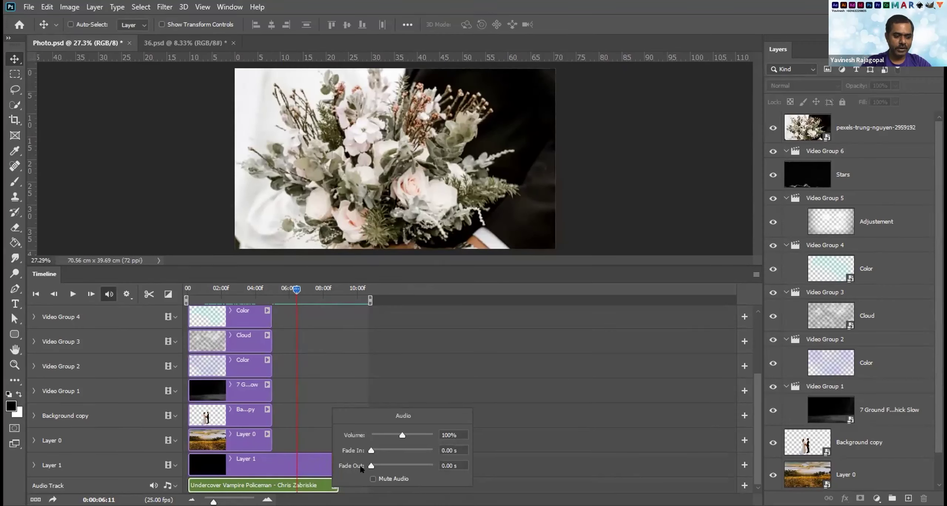
drag(374, 466, 387, 466)
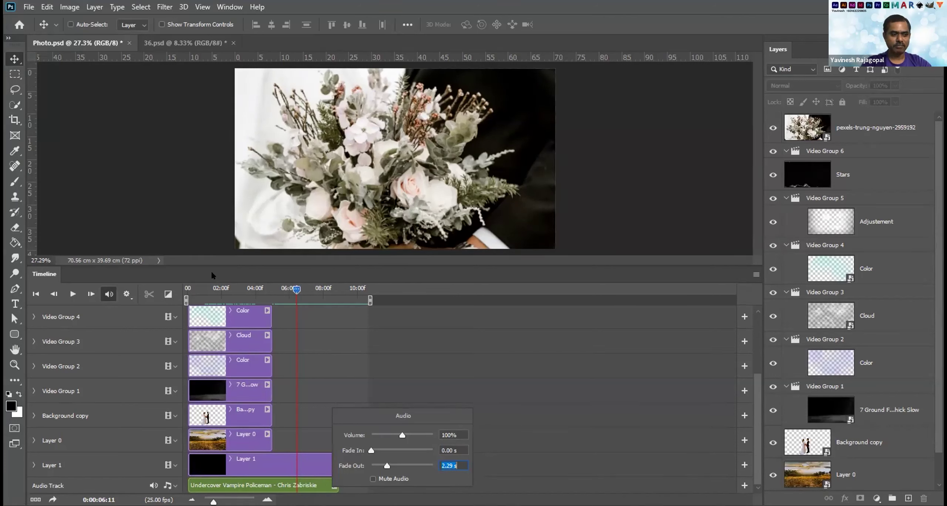
drag(292, 290, 306, 289)
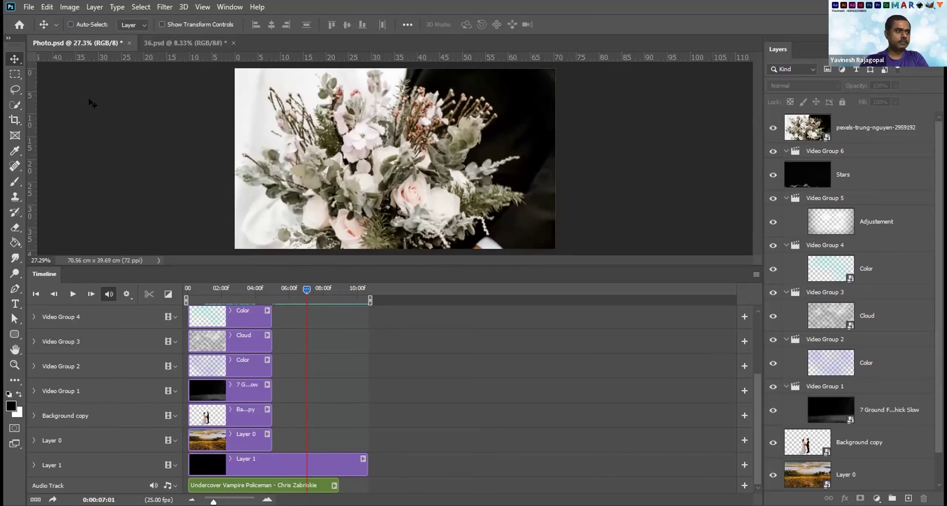
click(73, 294)
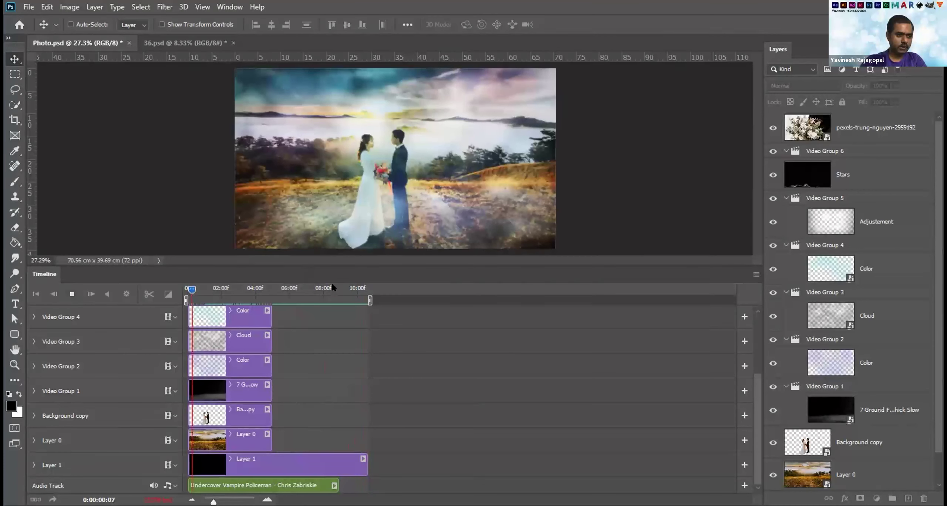
click(332, 289)
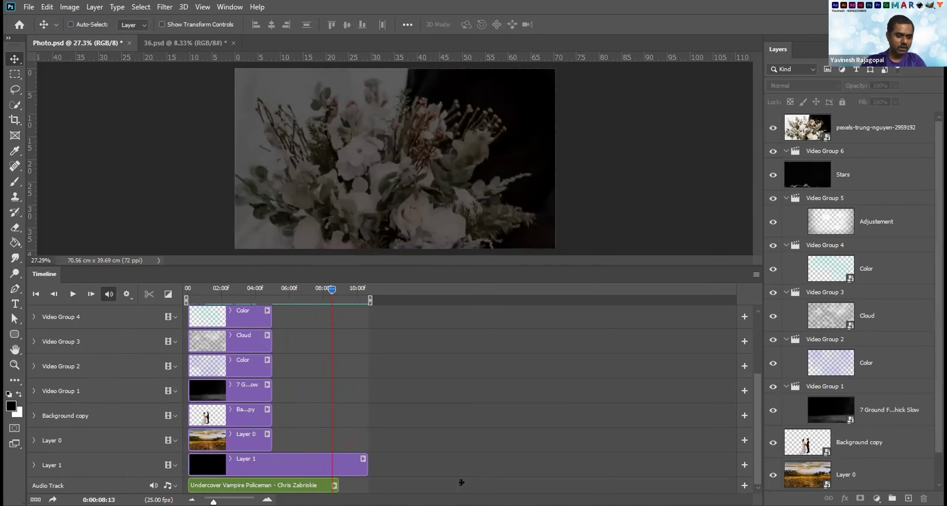
Undo an overlong song clip extension, then preview the animation from the timeline start.
drag(696, 475, 720, 485)
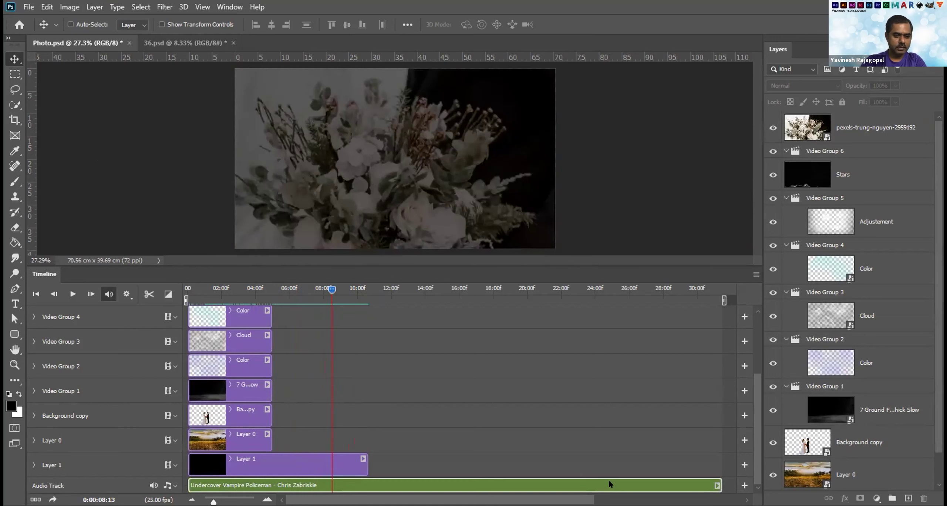
key(ctrl+z)
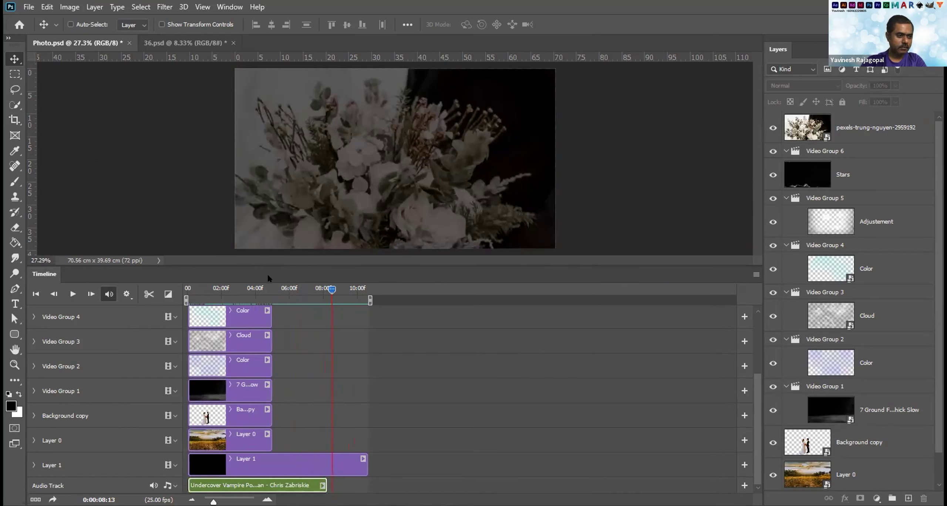
key(Home)
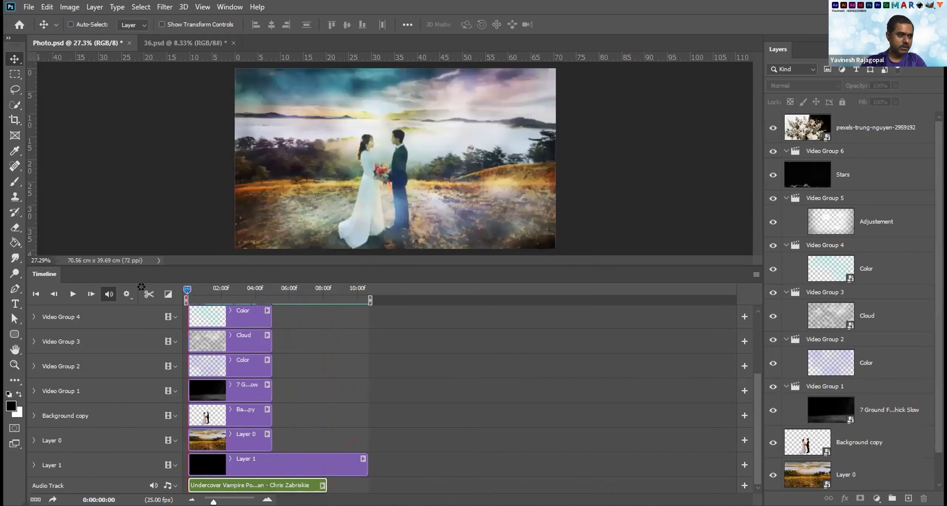
click(68, 294)
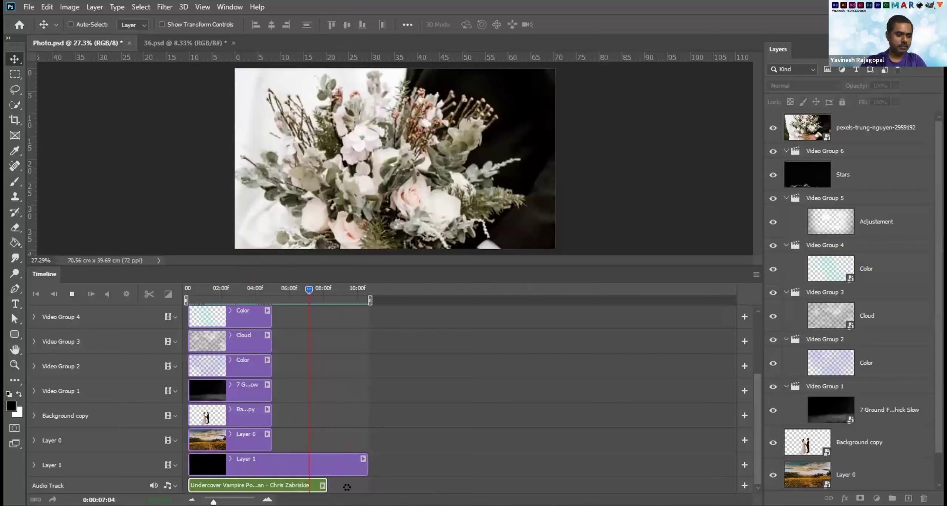
key(space)
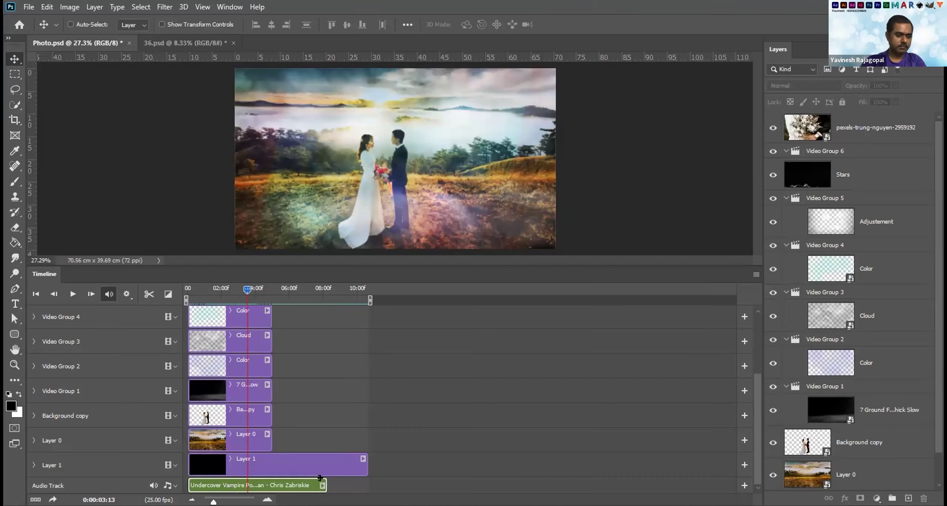
Undo a second overlong music extension and replay the timeline preview.
drag(326, 485, 732, 476)
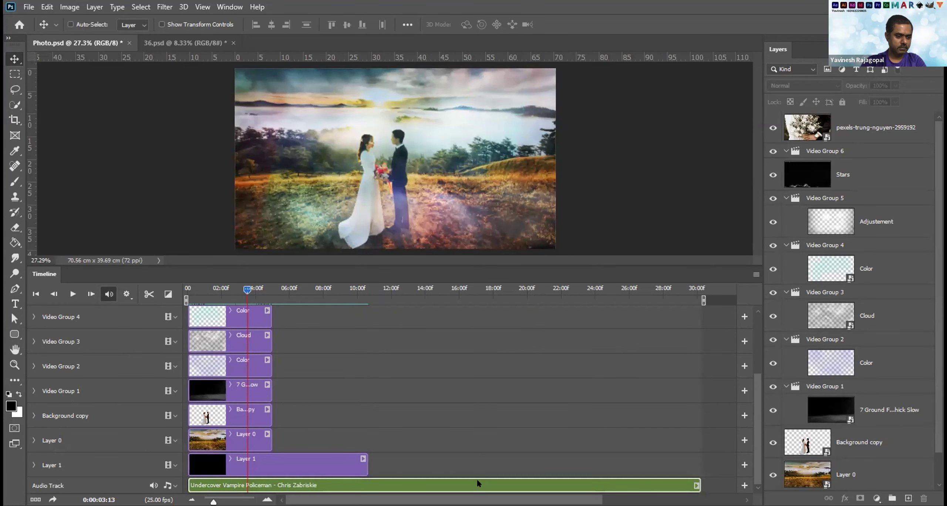
key(ctrl+z)
click(67, 293)
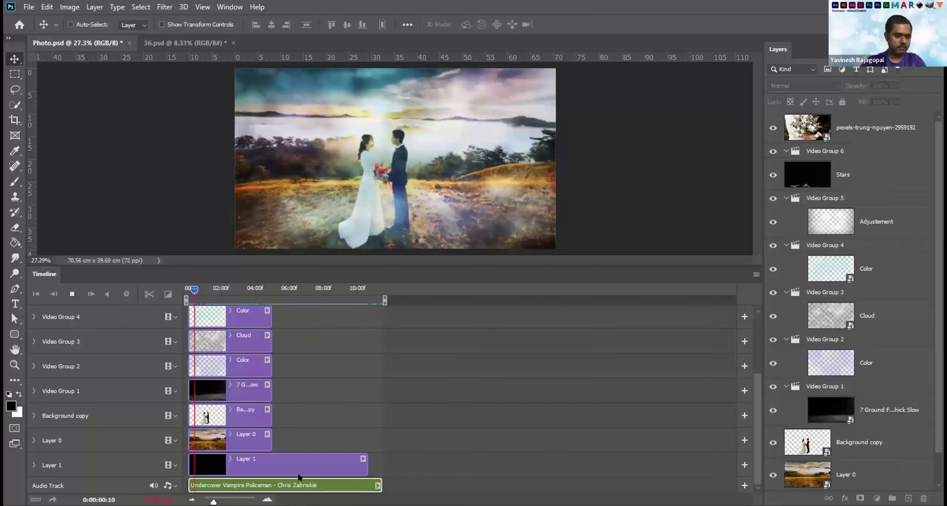
Stop playback, undo the extra music clip length, and replay the preview.
click(185, 485)
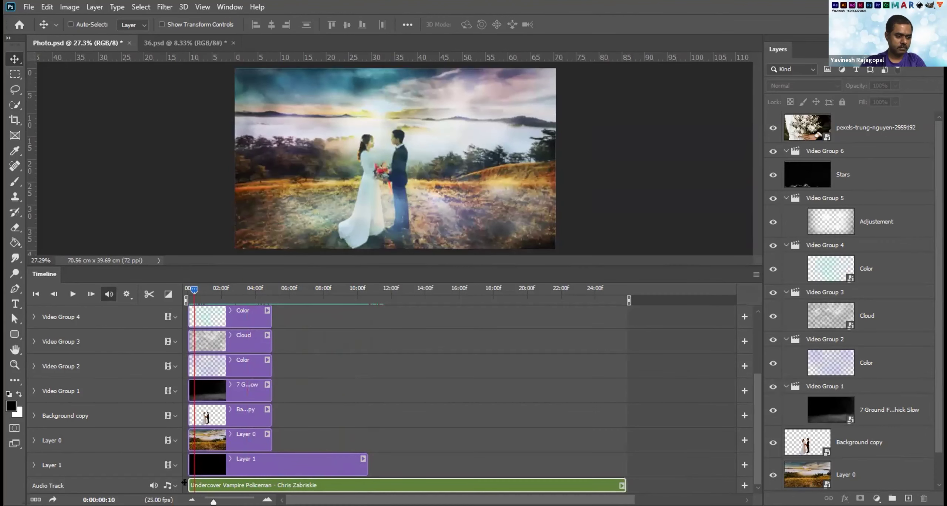
key(ctrl+z)
click(73, 294)
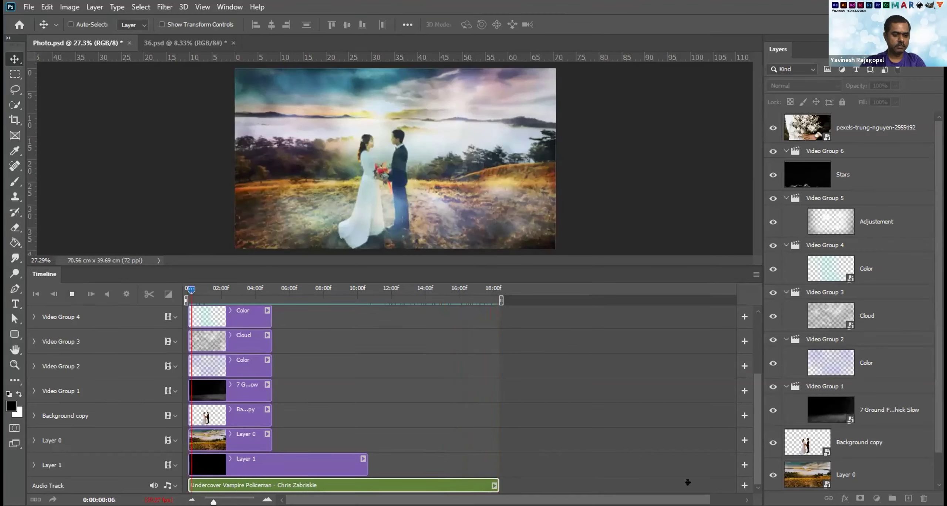
Trim the music clip to end with Layer 1 around 08:21 and preview it.
click(250, 483)
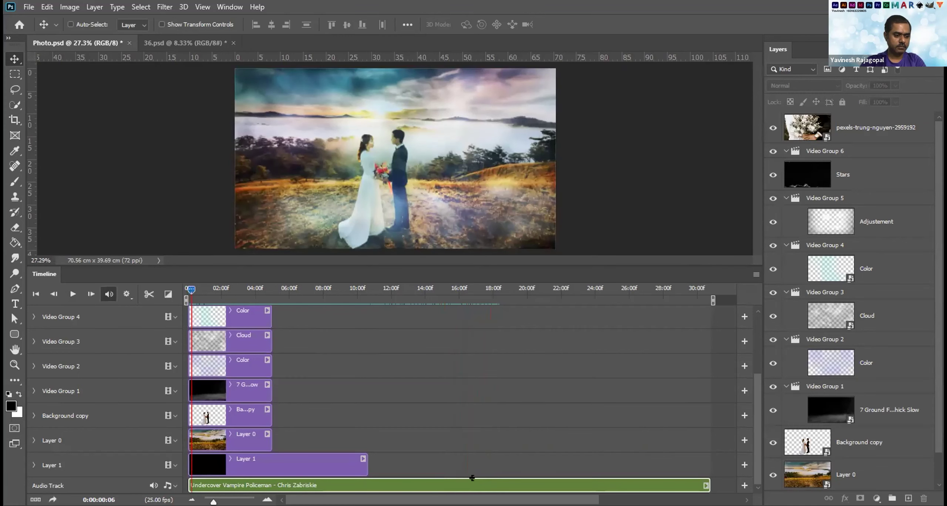
drag(472, 478, 448, 478)
click(69, 292)
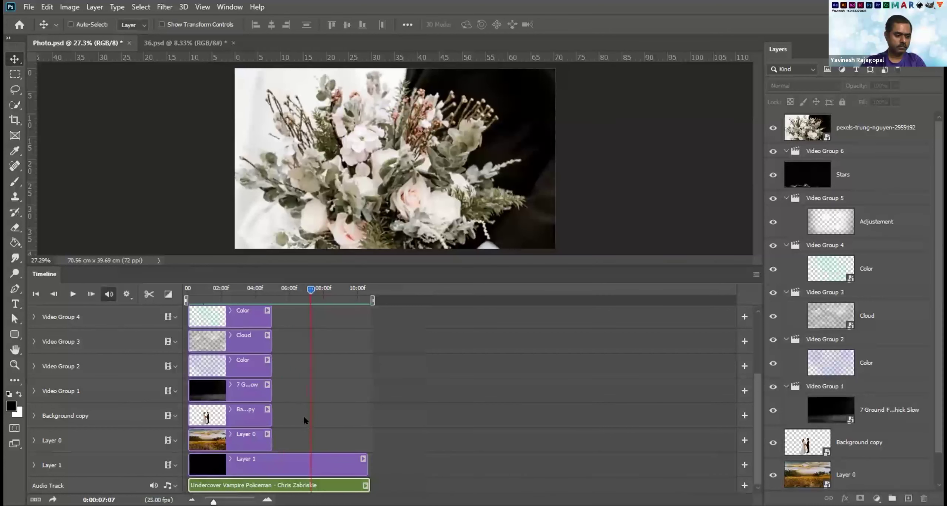
click(73, 294)
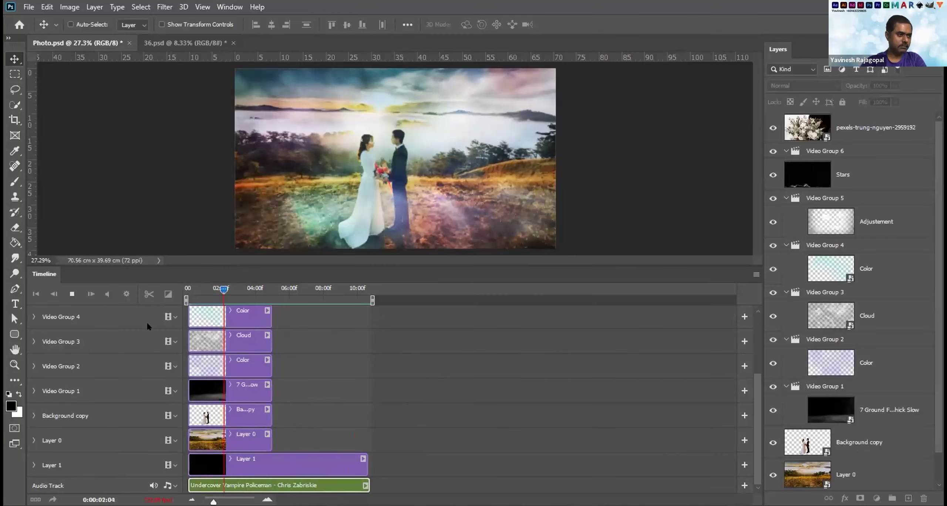
Mute the timeline soundtrack, preview the animation silently, and stop at the bouquet shot.
key(space)
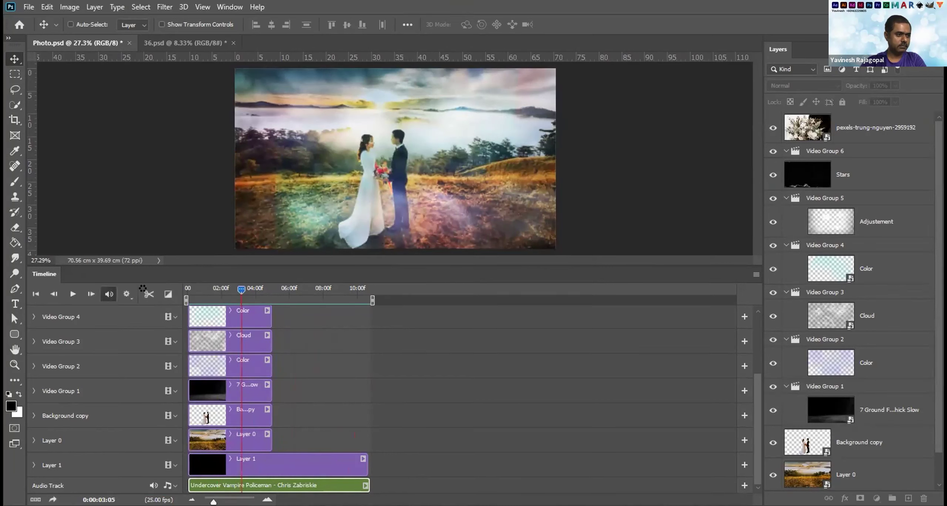
click(107, 295)
key(space)
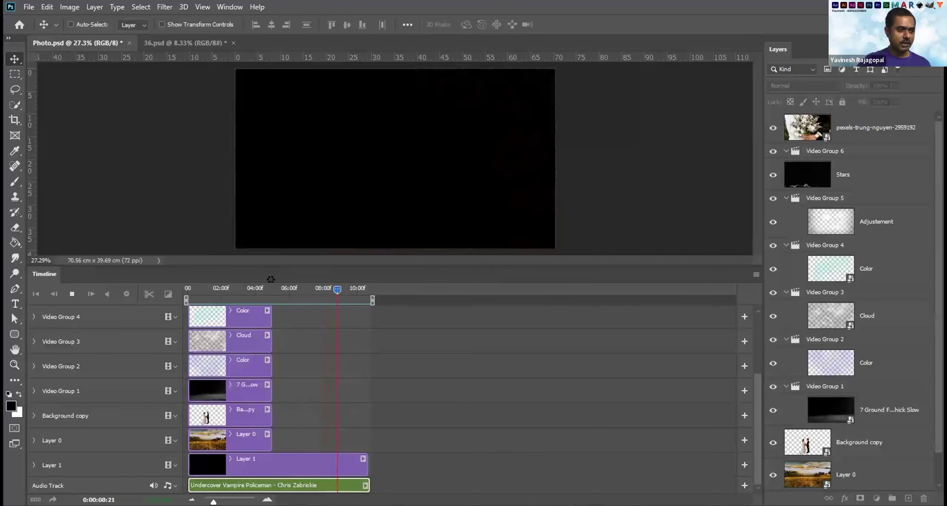
click(272, 288)
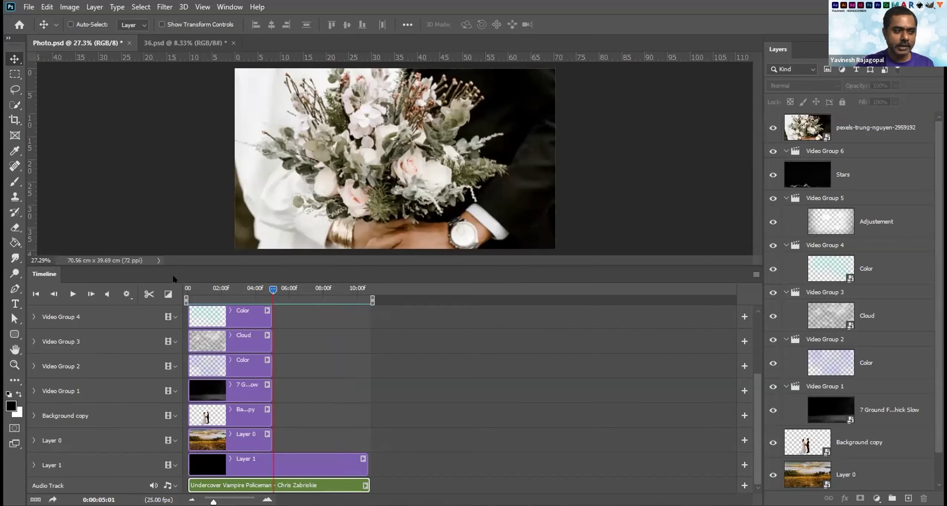
click(756, 274)
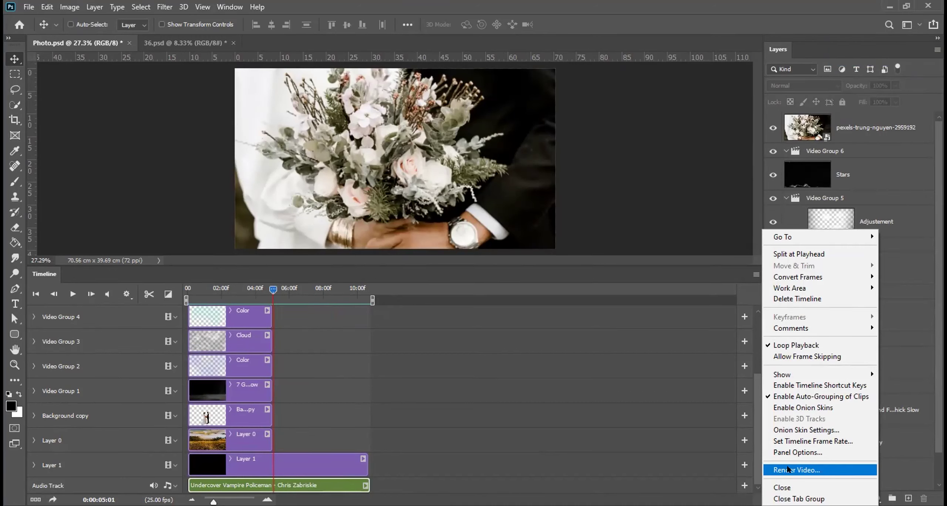
Open File > Export > Render Video, proposing Photo.mp4 as H.264 at 2000 x 1125.
click(26, 8)
click(26, 7)
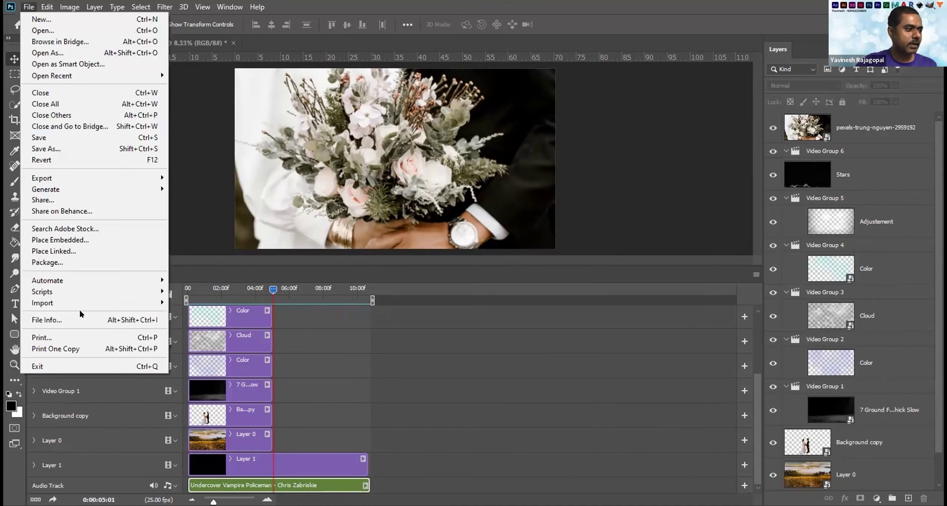
mouse_move(60, 180)
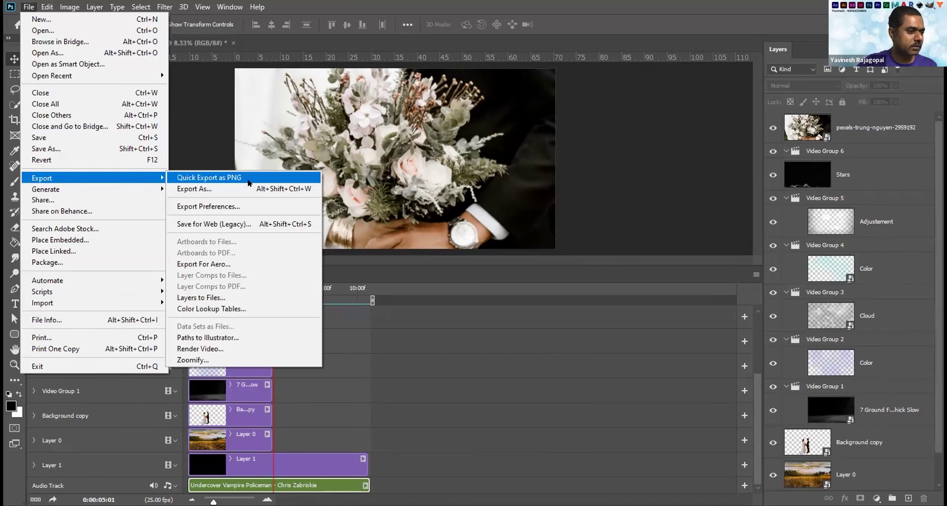
click(207, 350)
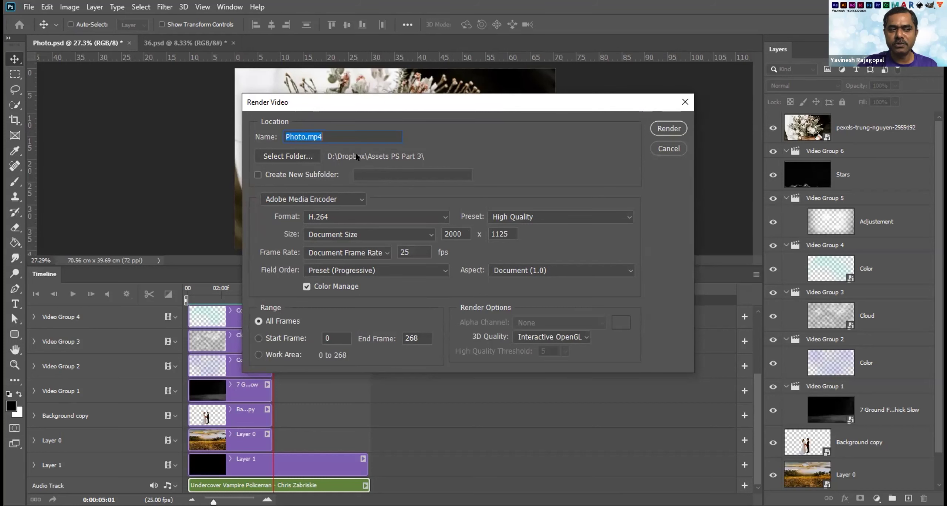
Choose the Desktop as the destination folder for Photo.mp4.
click(282, 156)
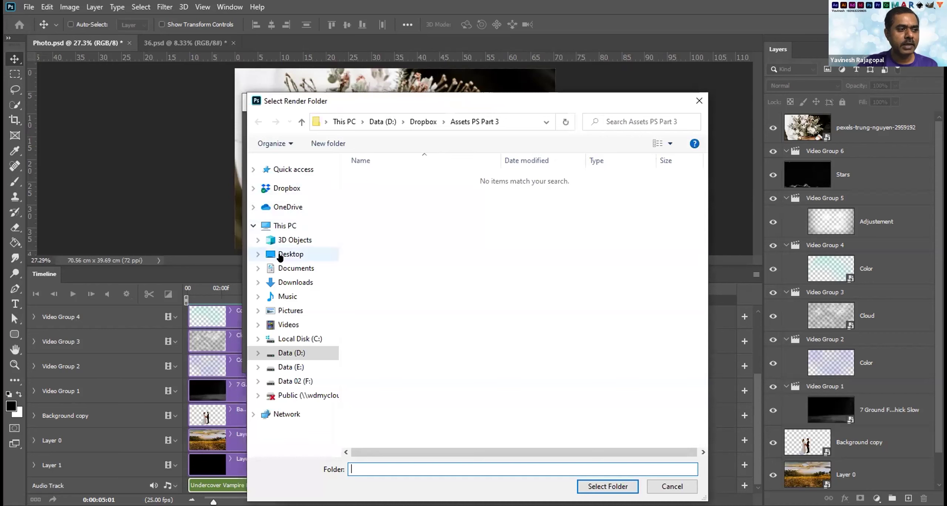
click(281, 253)
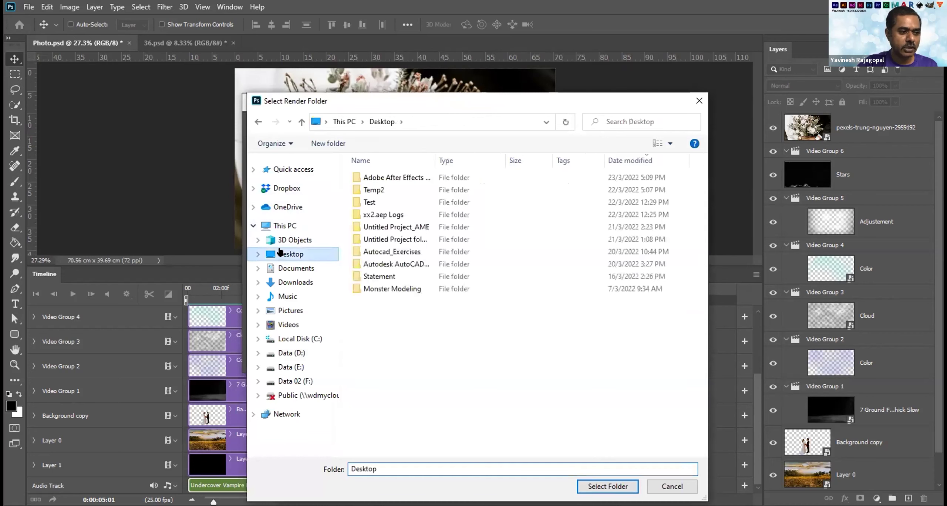
click(601, 486)
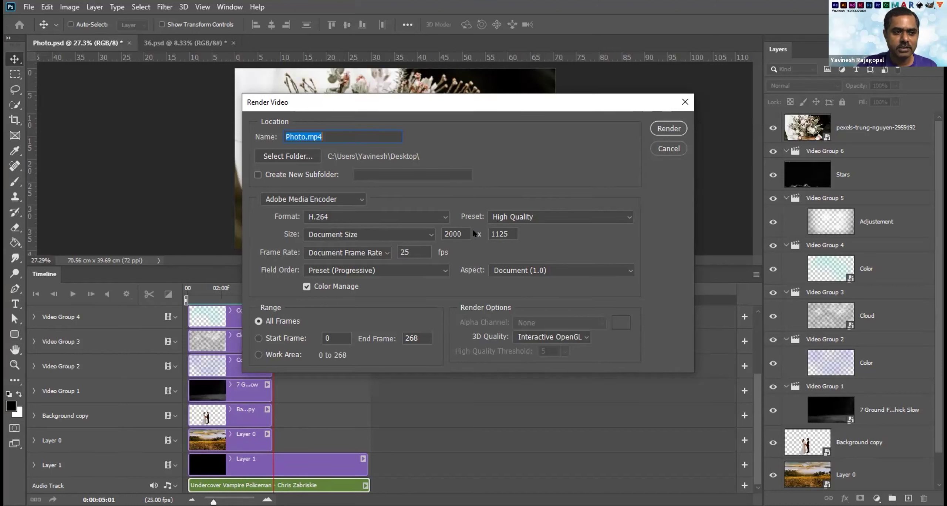
Set the output size to 1920 x 1080 (HDTV 1080p) and render Photo.mp4.
click(455, 234)
text(1920)
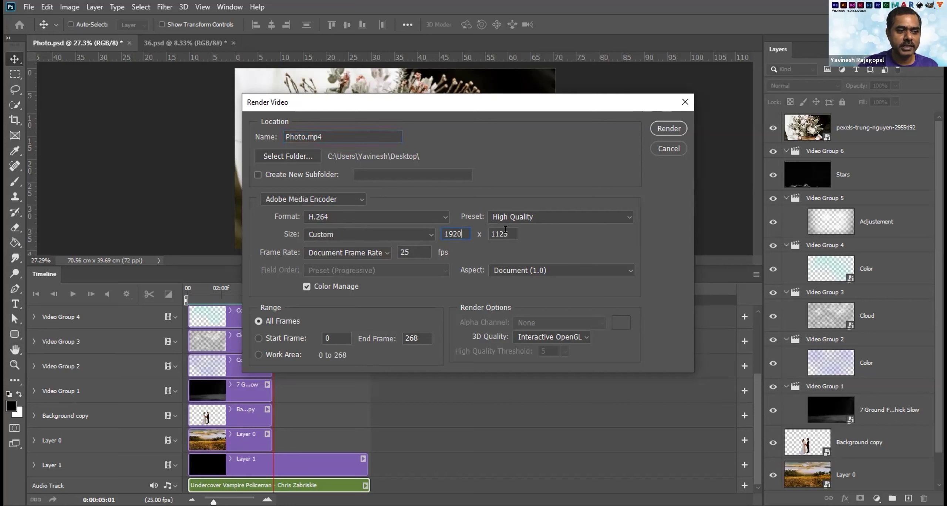
key(Tab)
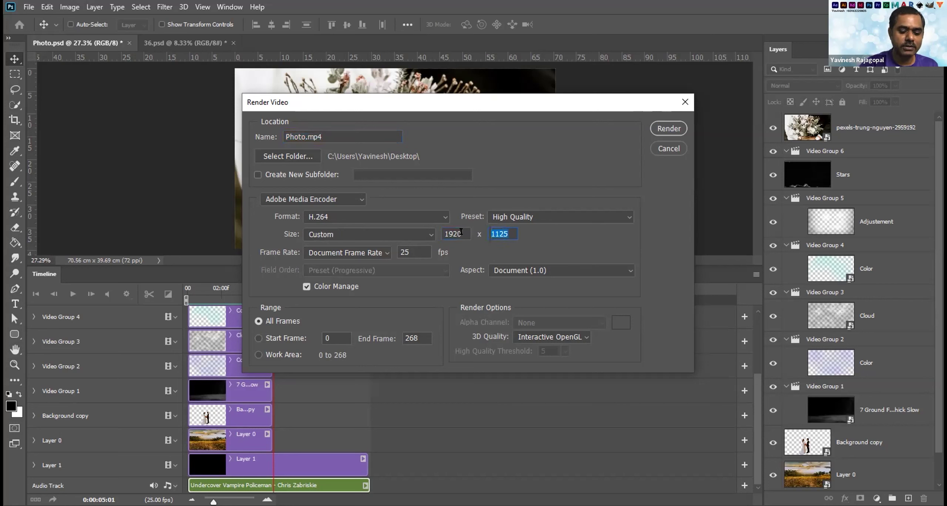
text(1080)
double_click(511, 234)
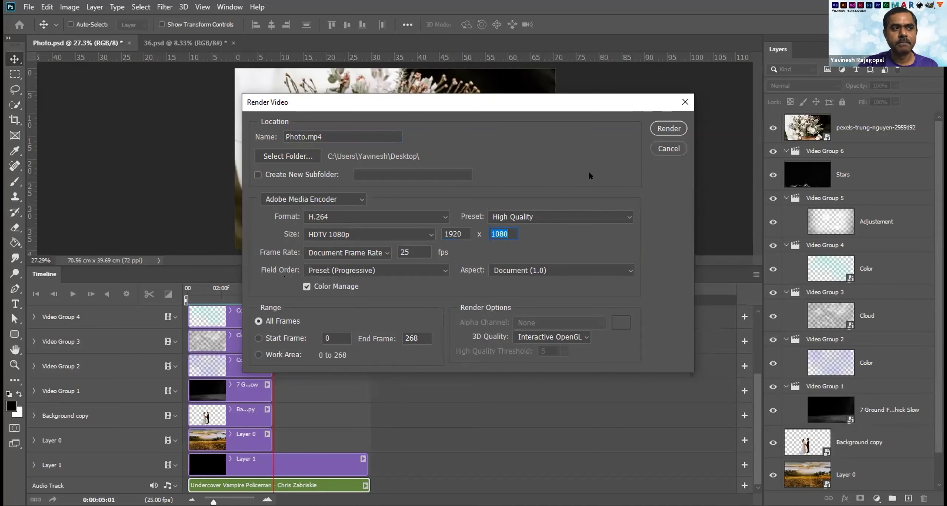
click(664, 128)
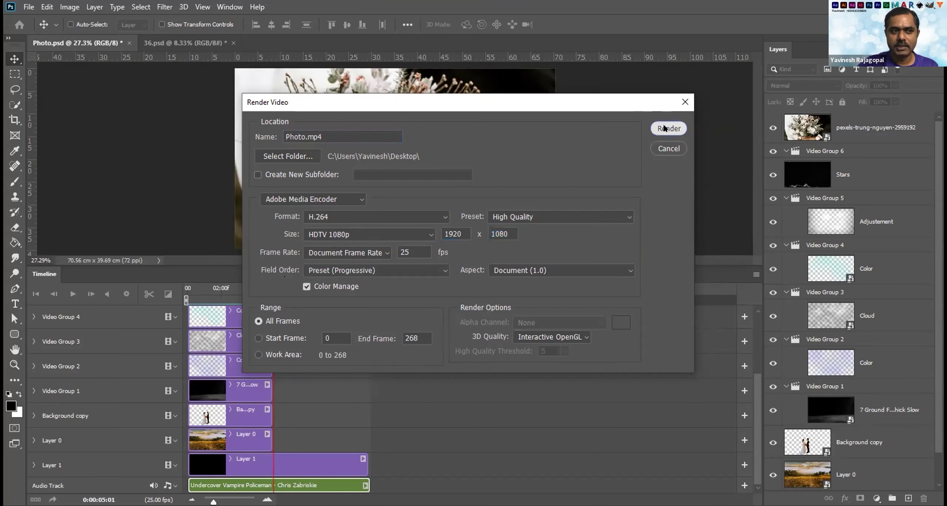
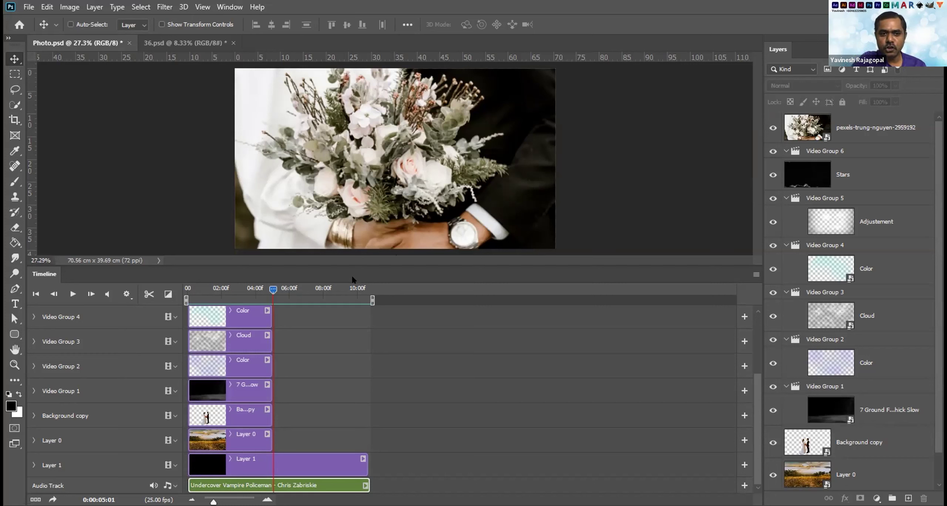
Collapse Video Group 6 and select the pexels-trung-nguyen-2959192 bouquet layer.
click(780, 199)
click(785, 151)
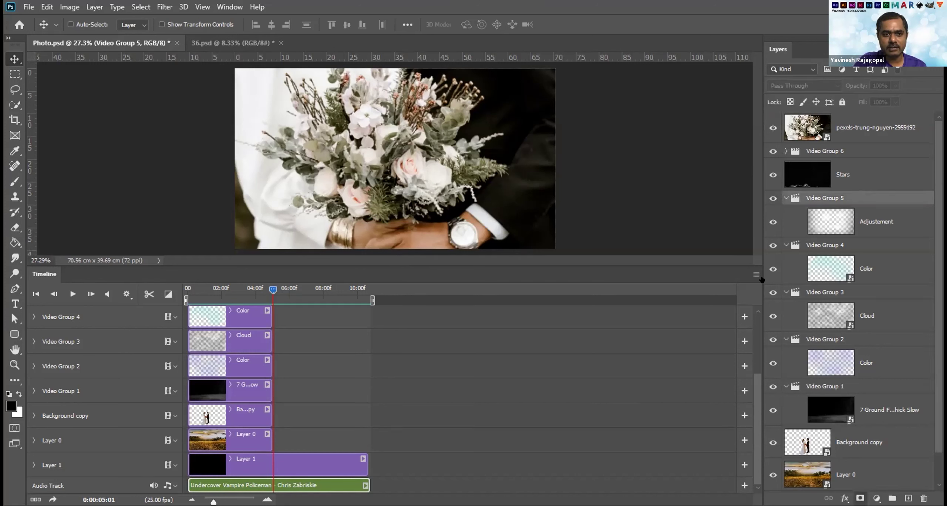
click(781, 126)
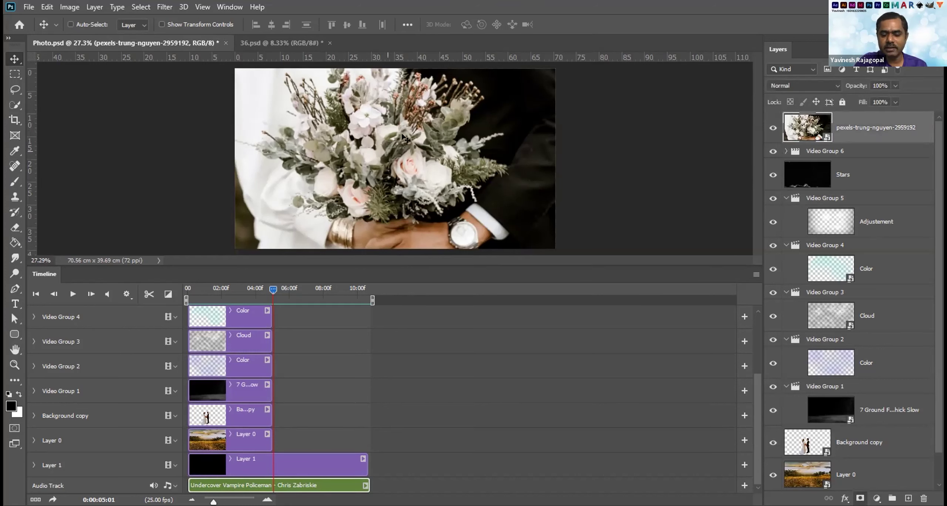
Add a Gradient Overlay effect to the bouquet layer in Overlay blend mode.
double_click(920, 117)
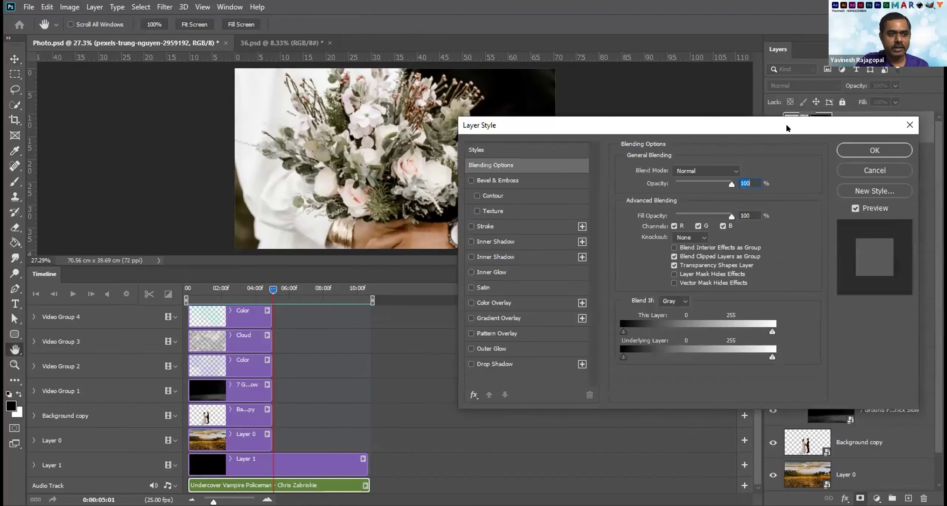
drag(787, 128, 835, 111)
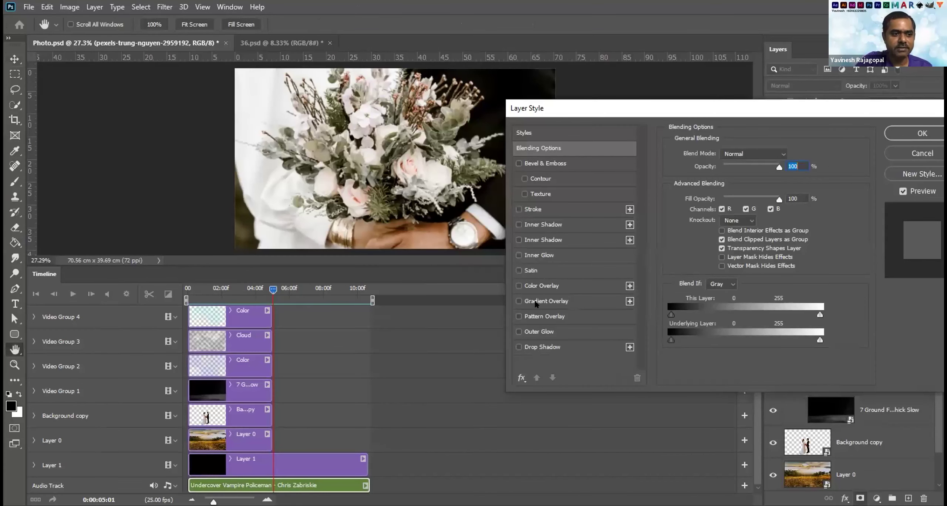
click(537, 301)
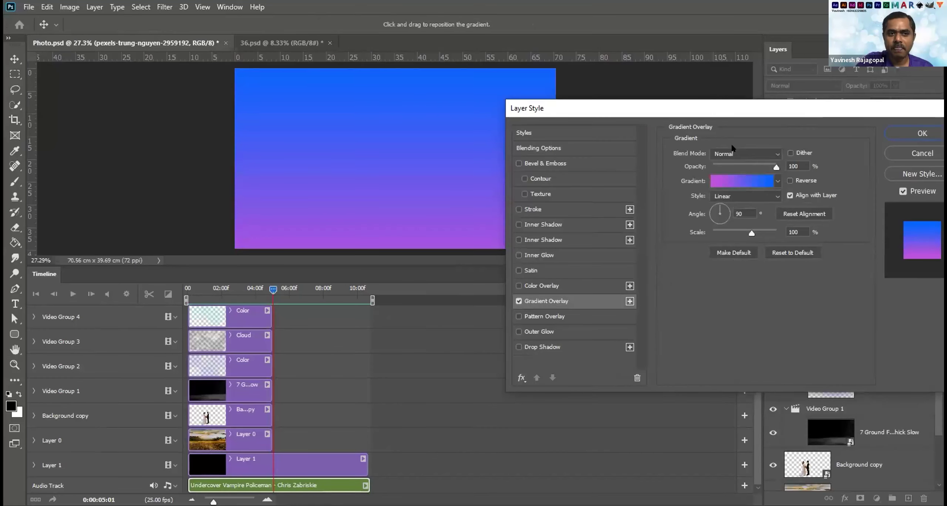
click(734, 154)
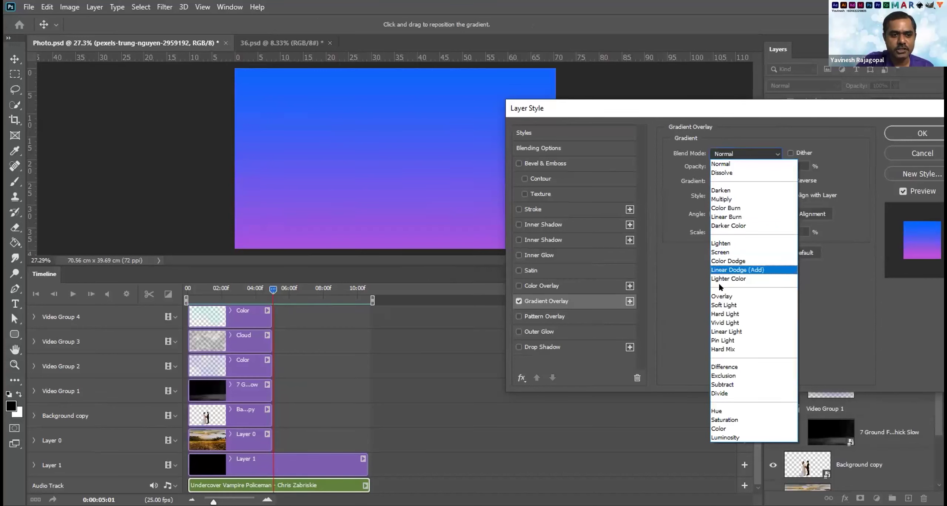
click(721, 296)
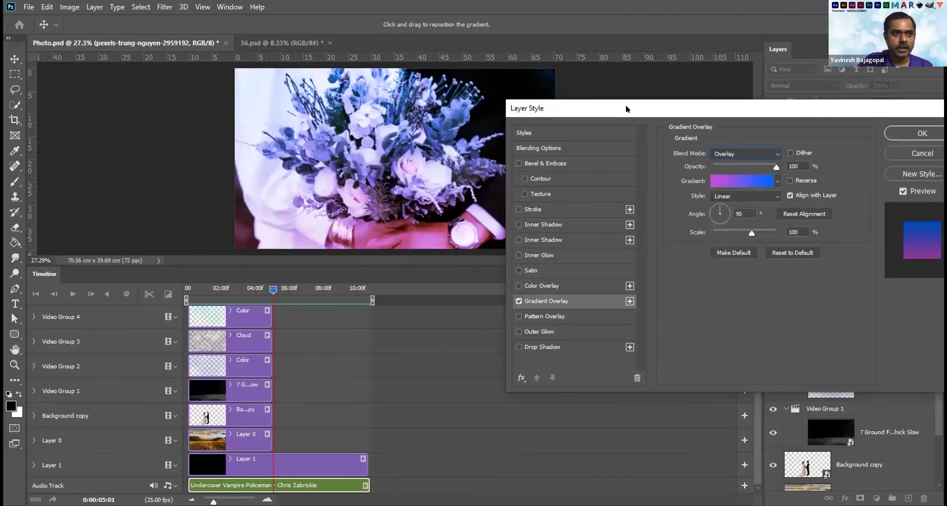
Set the overlay's gradient to the Reds > Red_07 preset.
drag(627, 107, 689, 80)
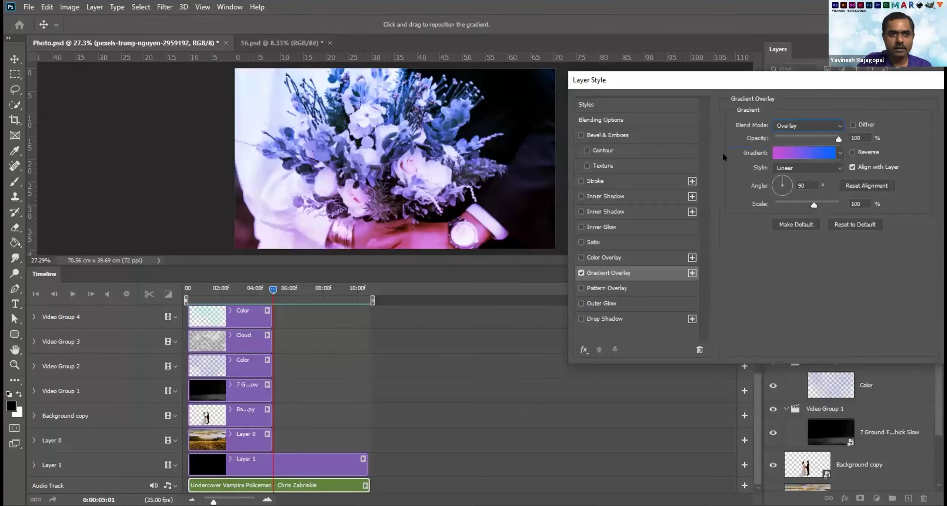
click(797, 149)
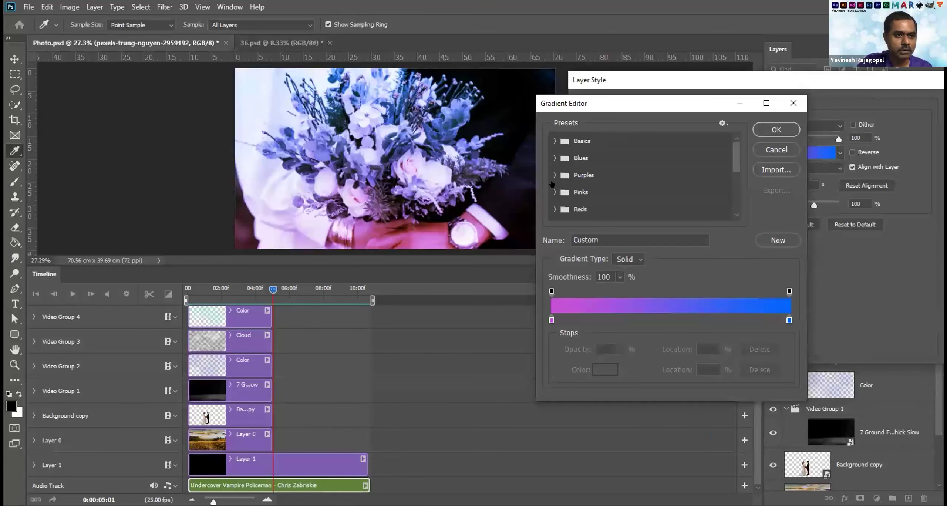
click(554, 209)
scroll(628, 193, down, 1)
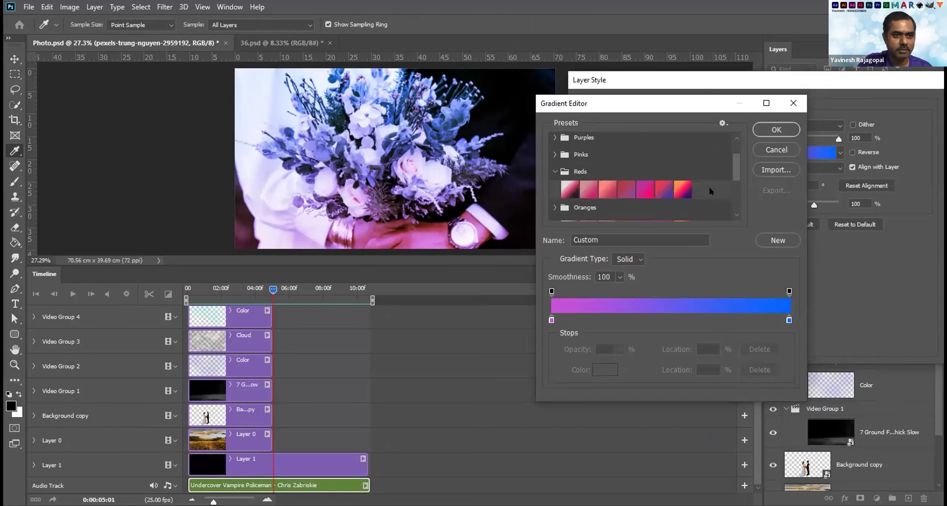
click(682, 189)
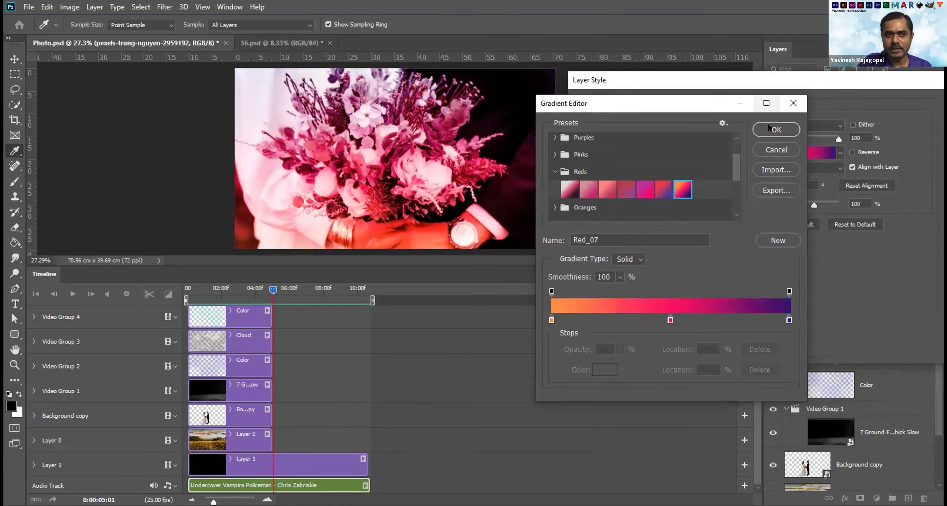
key(Return)
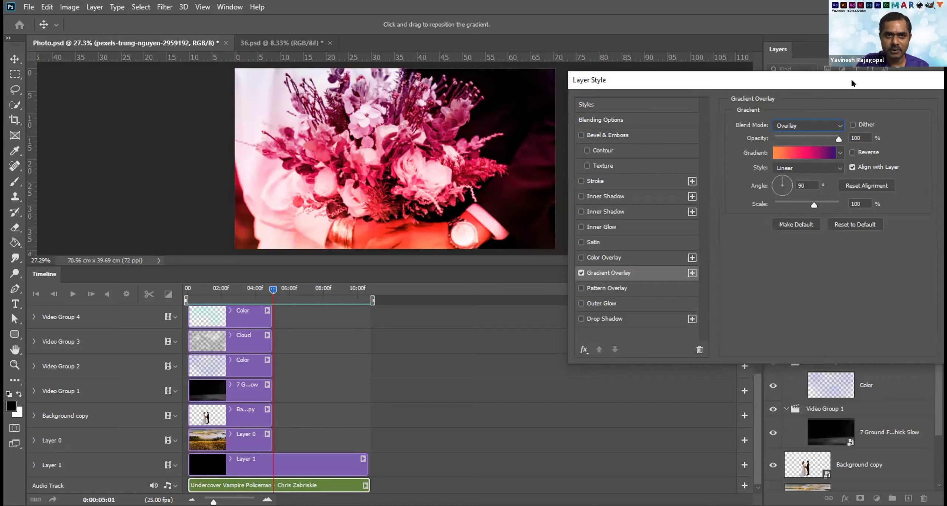
drag(873, 90, 684, 96)
Confirm the layer style, set a Style keyframe at the bouquet clip's start, and move the playhead to 06:07.
key(Return)
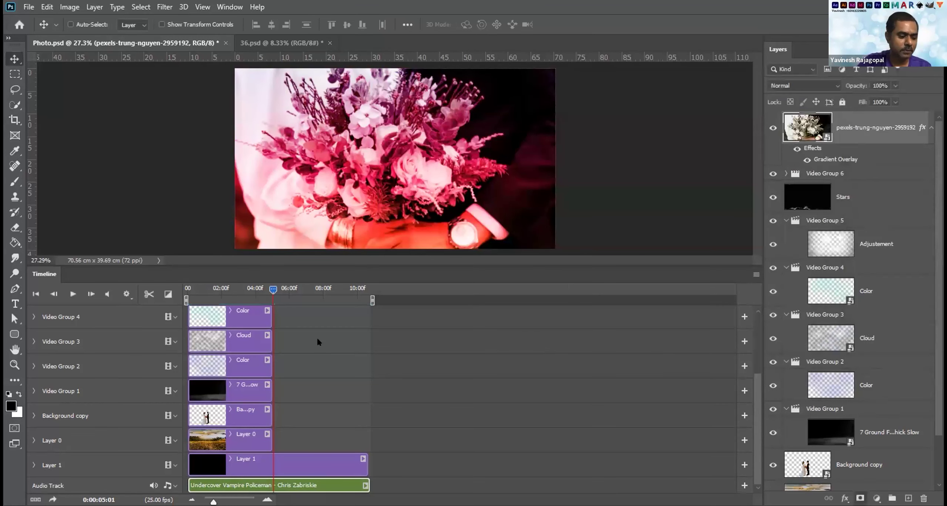
scroll(308, 410, up, 4)
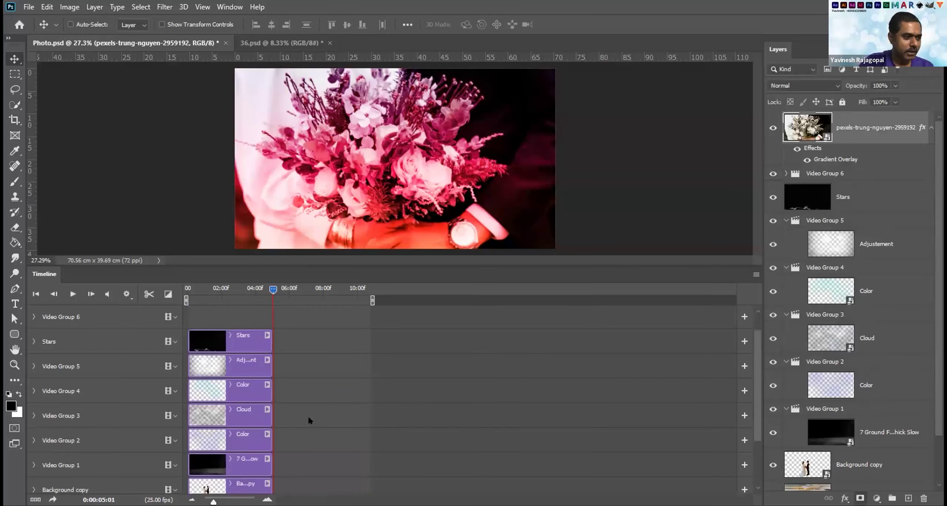
click(262, 291)
click(251, 288)
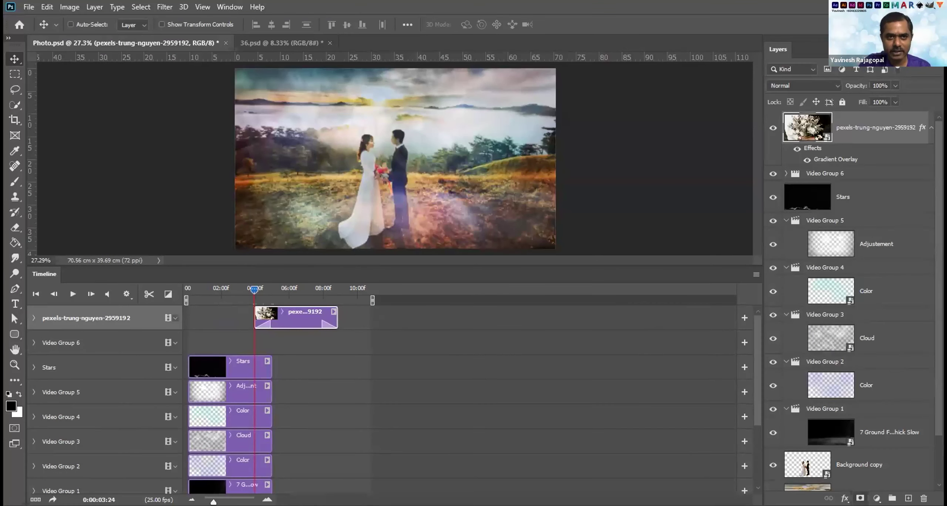
click(33, 318)
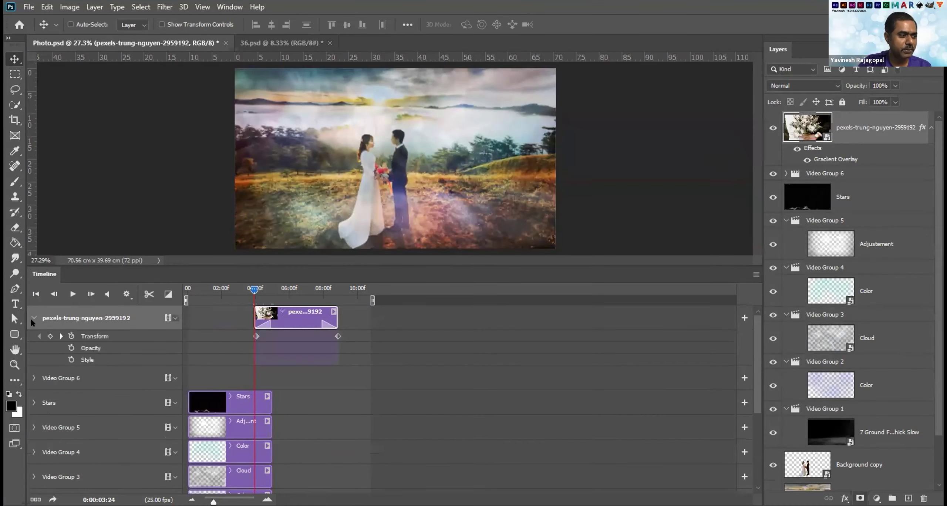
click(71, 360)
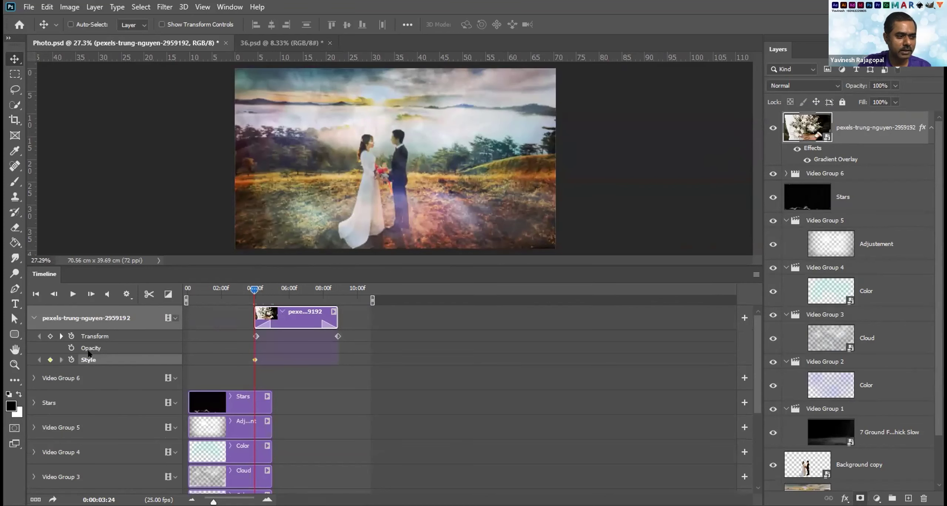
drag(255, 289, 294, 289)
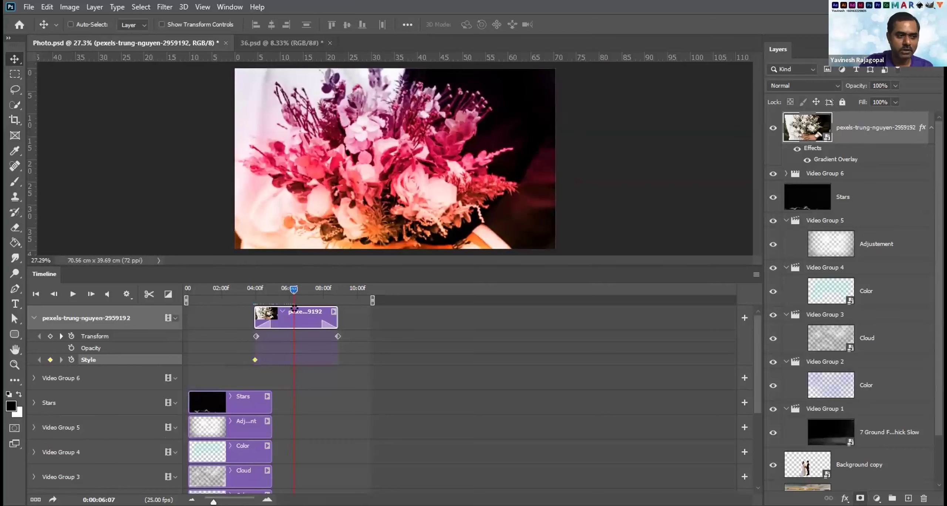
Recolour the gradient's left stop yellow and its middle stop purple.
double_click(835, 159)
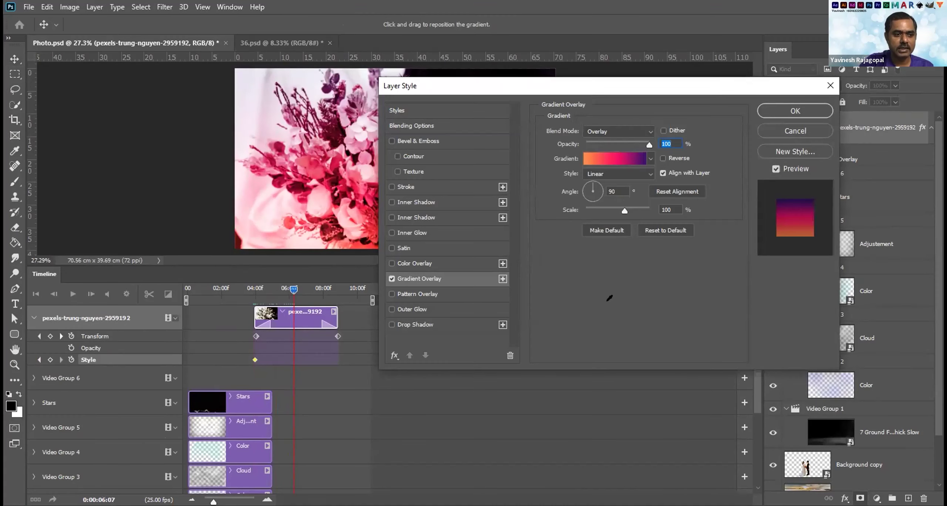
click(614, 159)
click(552, 320)
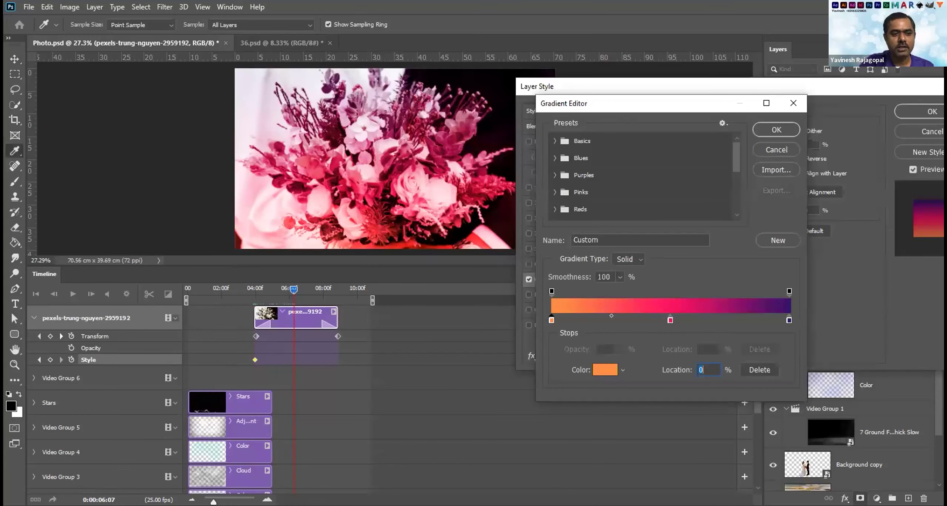
click(751, 288)
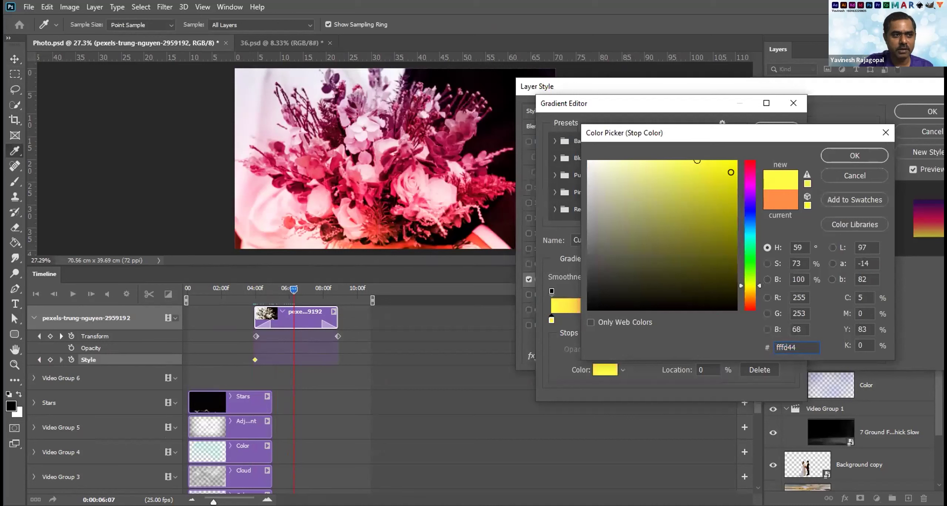
click(835, 159)
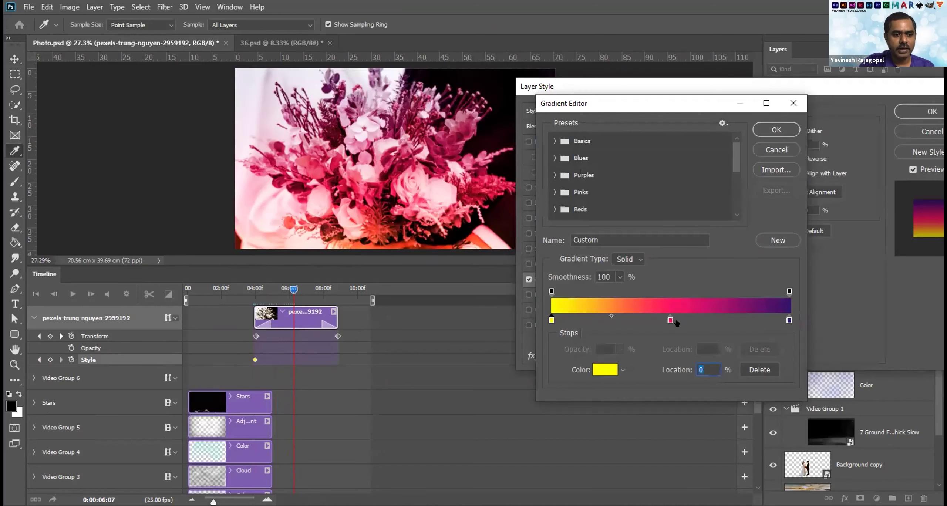
click(669, 318)
double_click(669, 318)
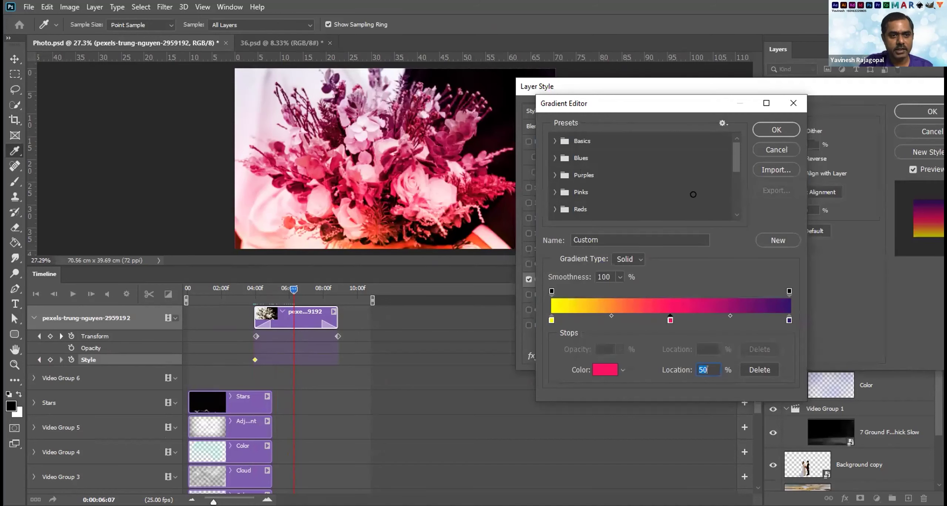
mouse_move(750, 185)
mouse_down()
mouse_move(749, 197)
mouse_move(694, 146)
mouse_up()
click(826, 155)
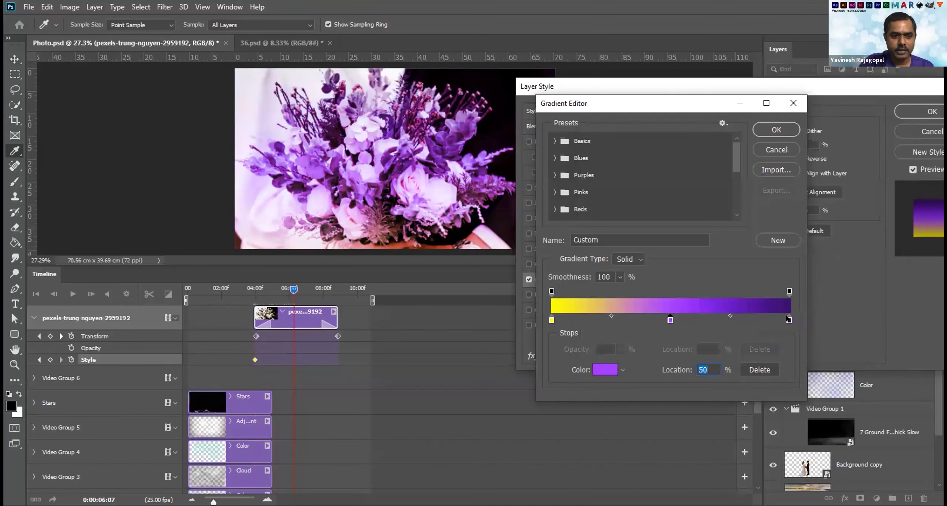
Set the end stop to bright blue #0046ff and accept the yellow-purple-blue gradient.
click(790, 320)
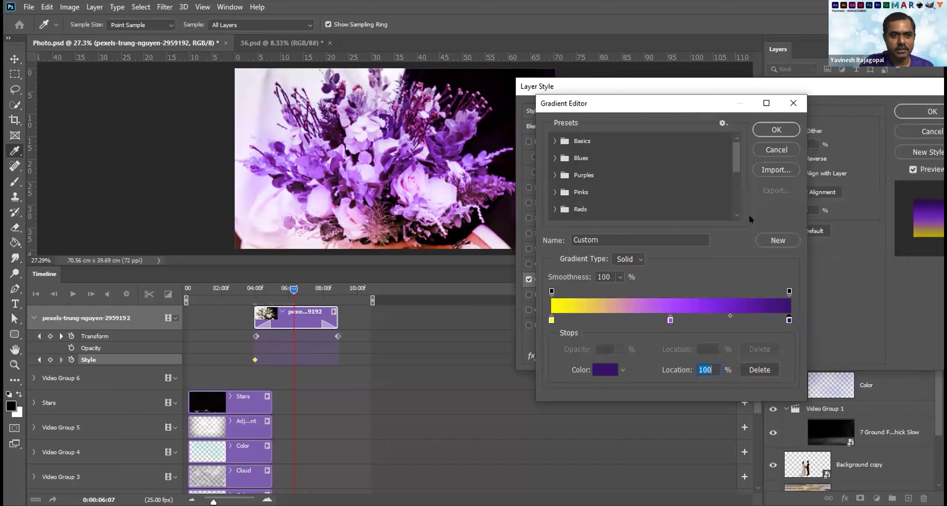
double_click(789, 320)
click(751, 218)
click(736, 162)
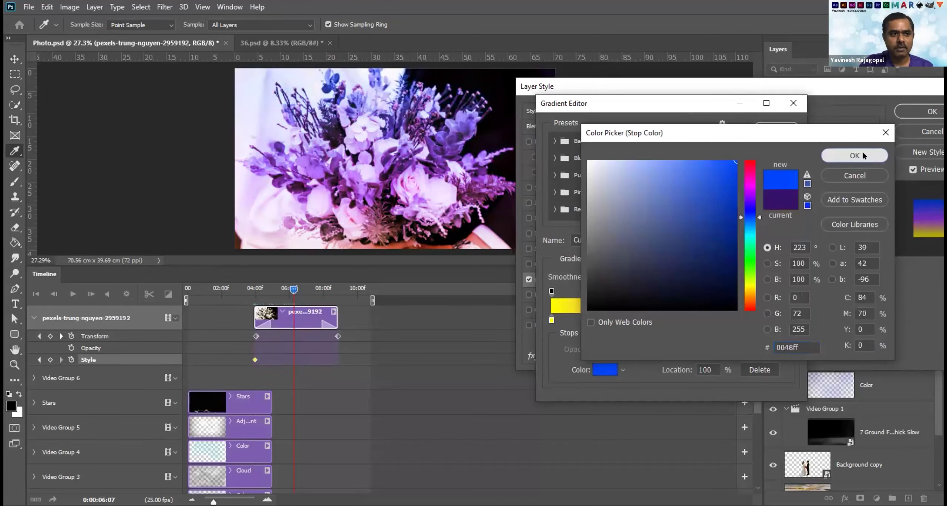
click(862, 152)
click(771, 128)
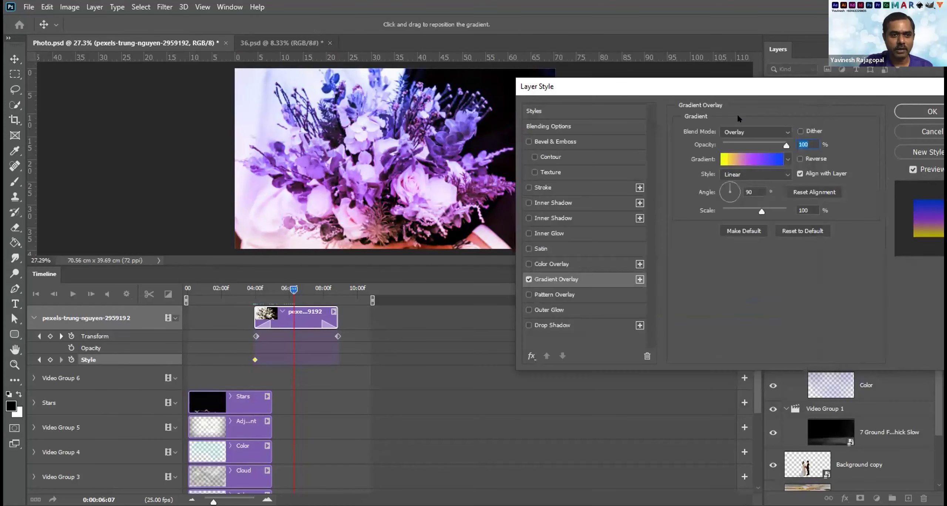
Apply the overlay, move the playhead to 08:21, and recolour the first stop green #00ff06.
click(912, 110)
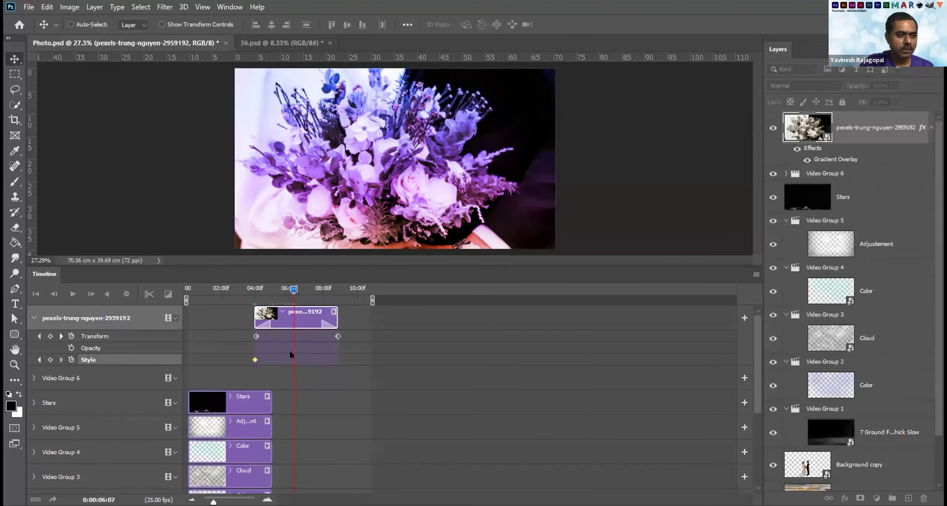
drag(291, 287, 337, 290)
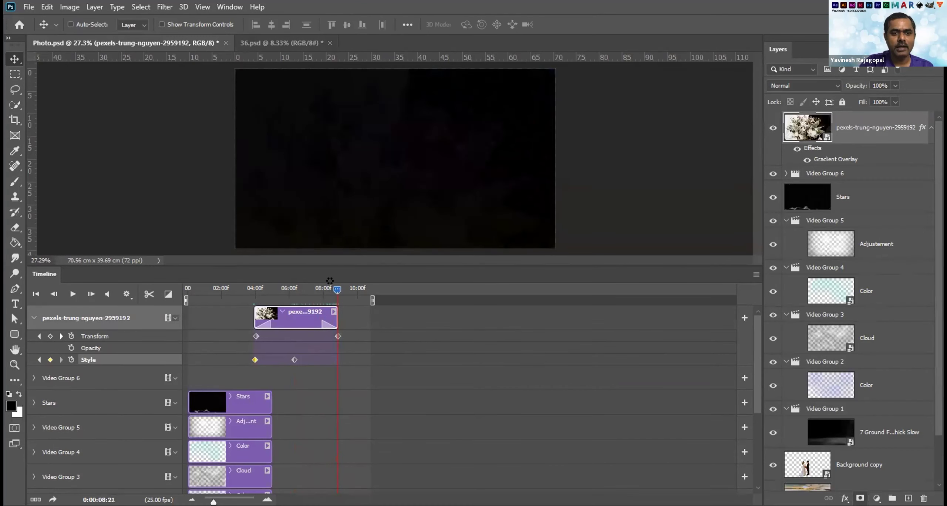
double_click(835, 158)
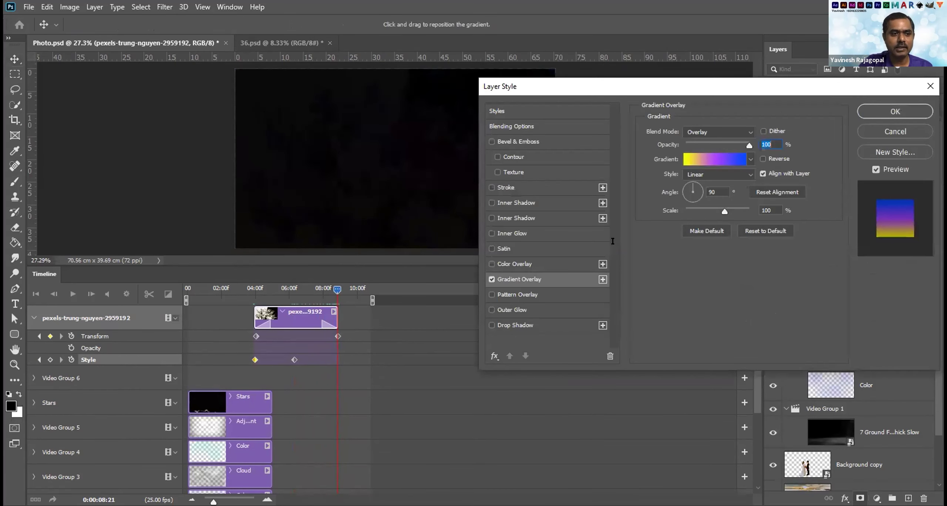
click(702, 162)
click(552, 320)
double_click(552, 320)
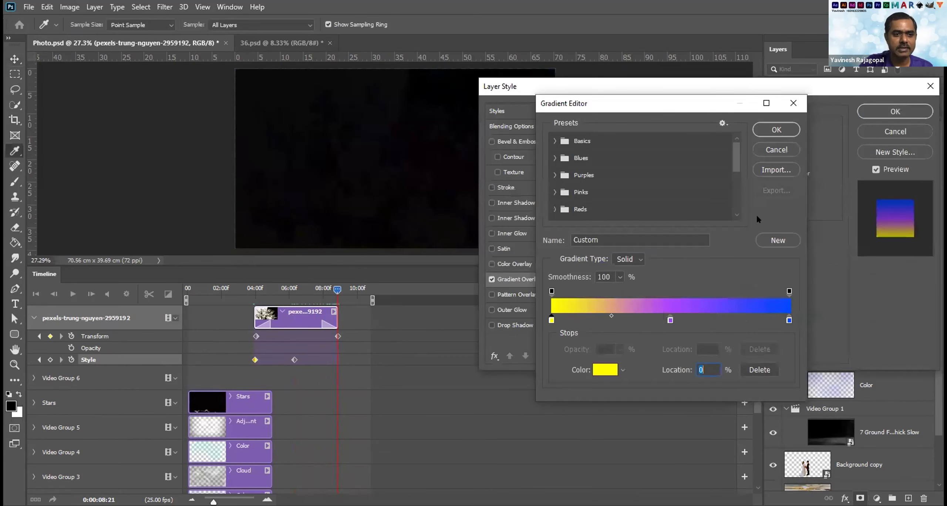
click(748, 260)
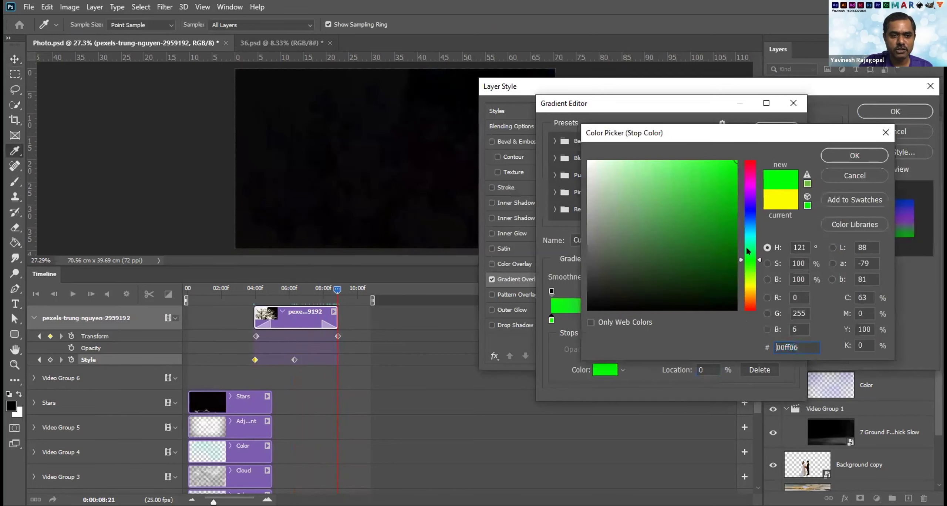
click(827, 162)
Change the middle gradient stop to cyan #45fff4.
click(670, 321)
double_click(670, 320)
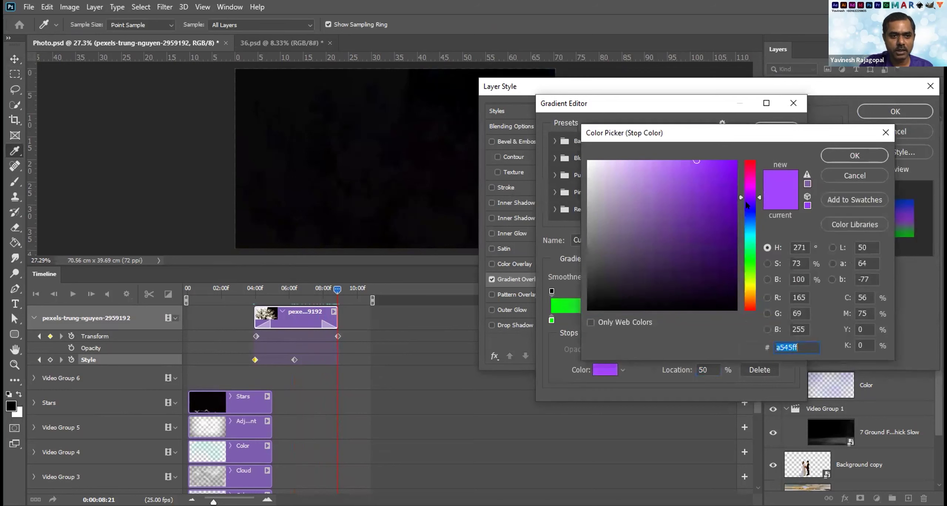
click(748, 241)
drag(748, 239, 747, 233)
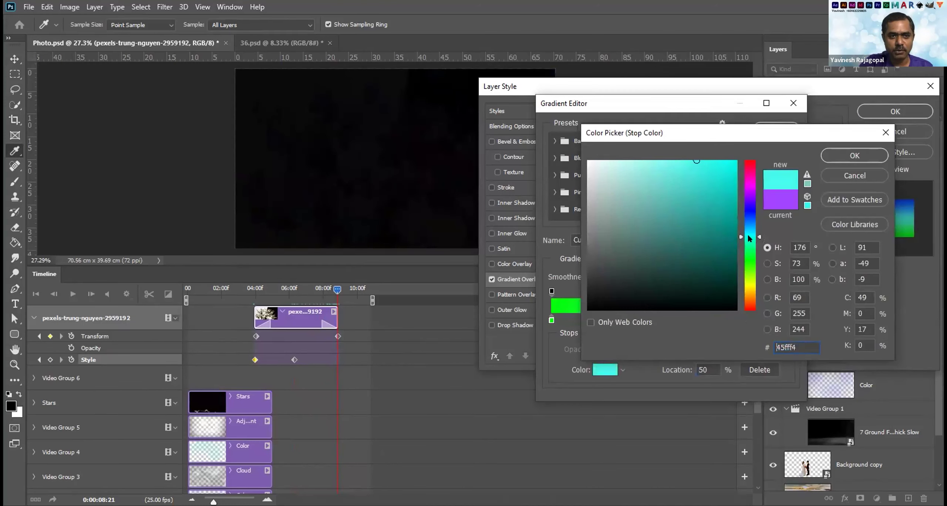
click(851, 155)
Set the end stop to dark teal #00615b and apply the green-to-teal gradient as a keyframe.
click(789, 320)
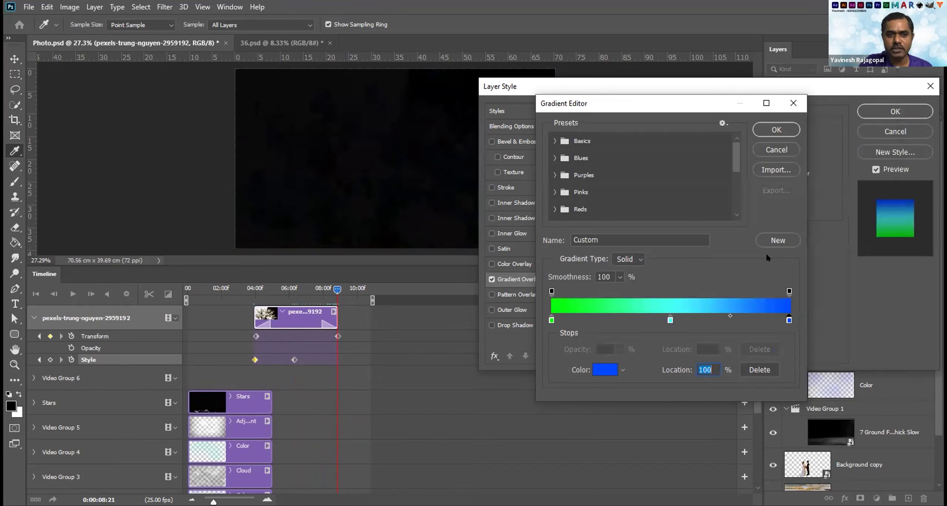
click(605, 370)
mouse_move(750, 228)
mouse_down()
mouse_move(750, 236)
mouse_move(751, 220)
mouse_move(751, 235)
mouse_up()
click(737, 254)
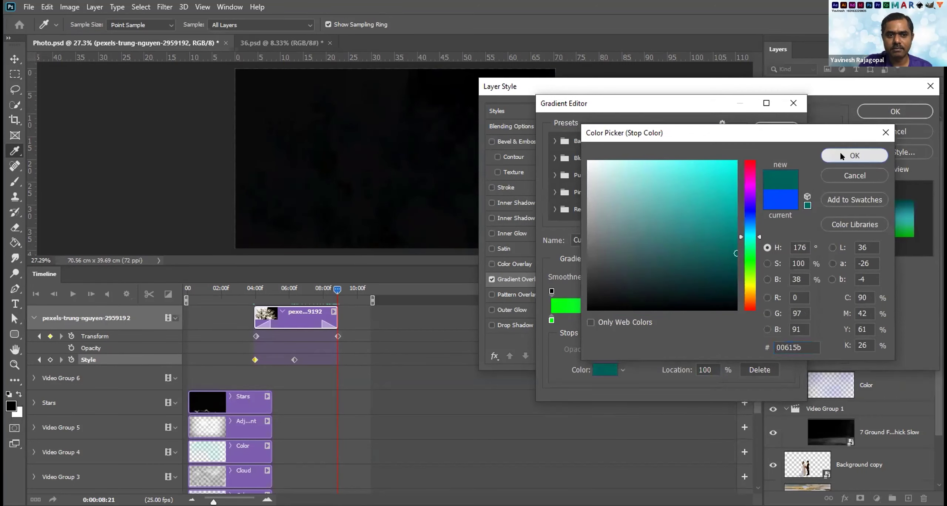
click(840, 156)
click(776, 129)
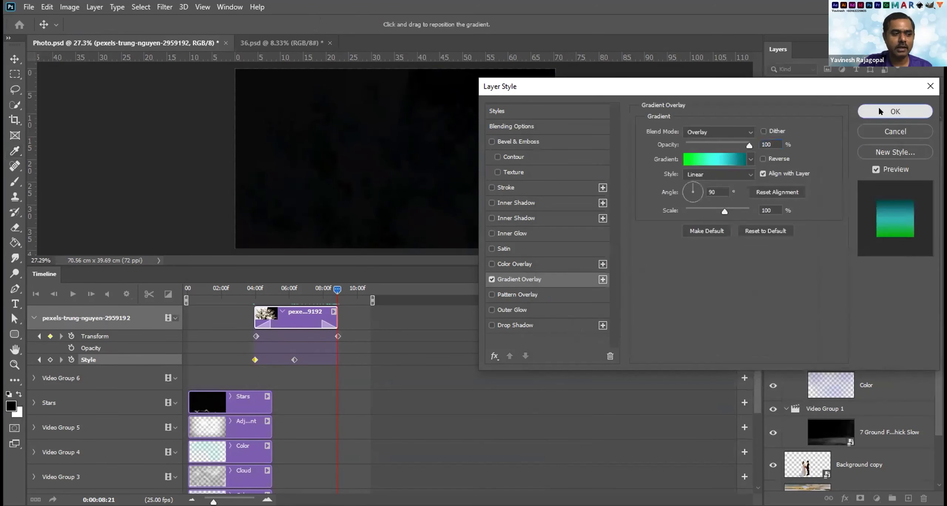
click(881, 111)
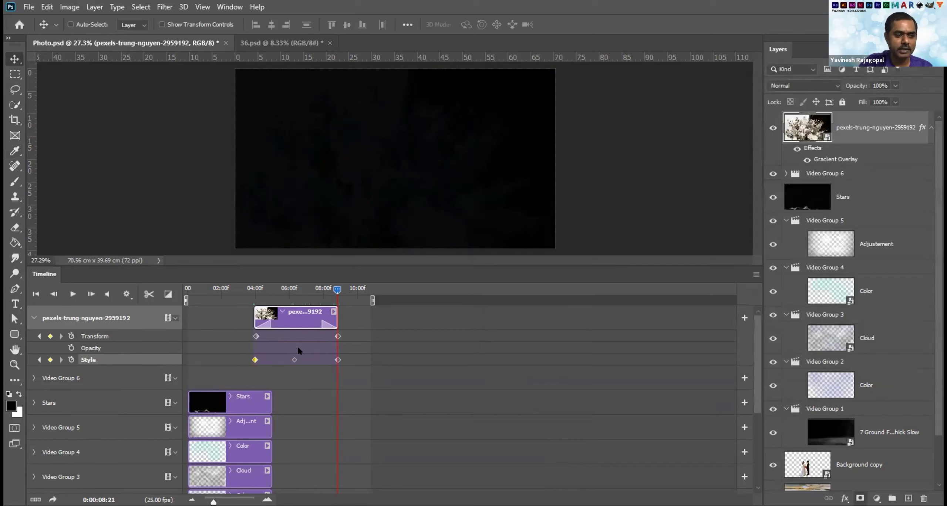
Move the work-area start to 04:00, jump to 04:06, and play the animation.
drag(187, 300, 252, 300)
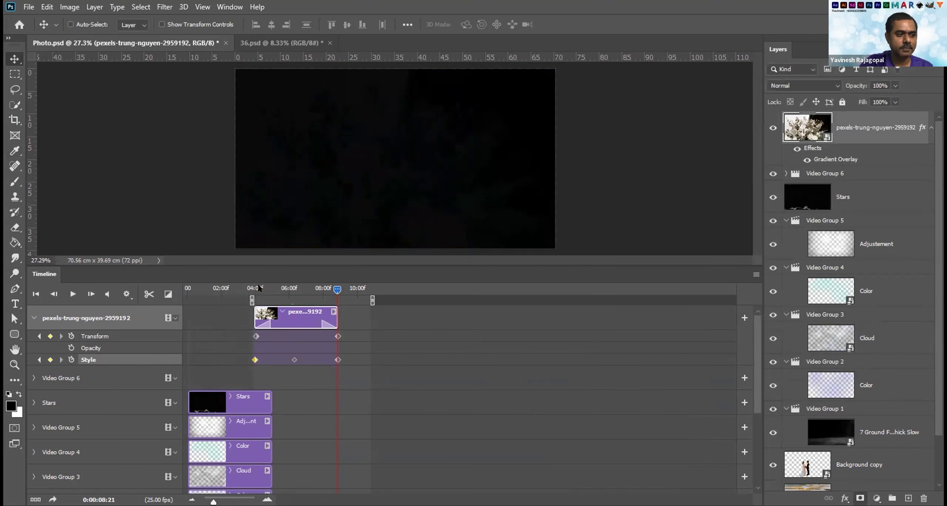
click(259, 289)
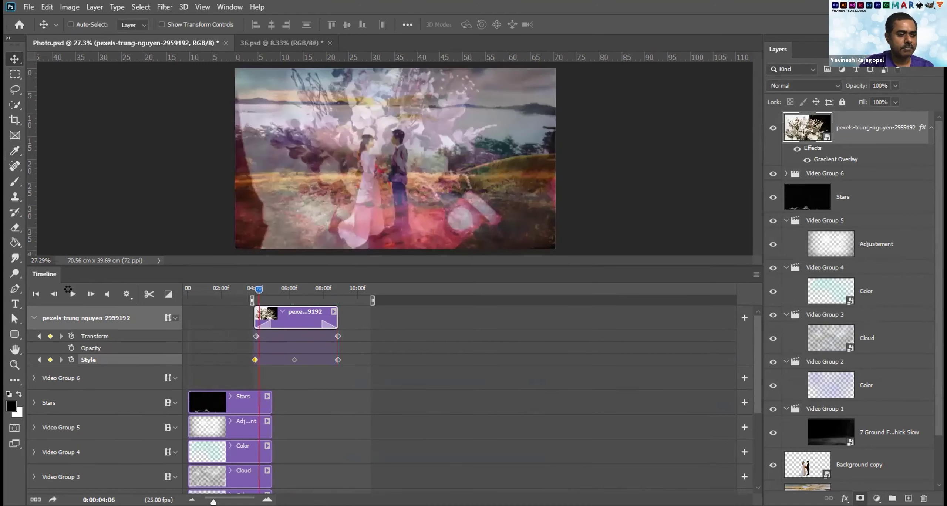
click(72, 295)
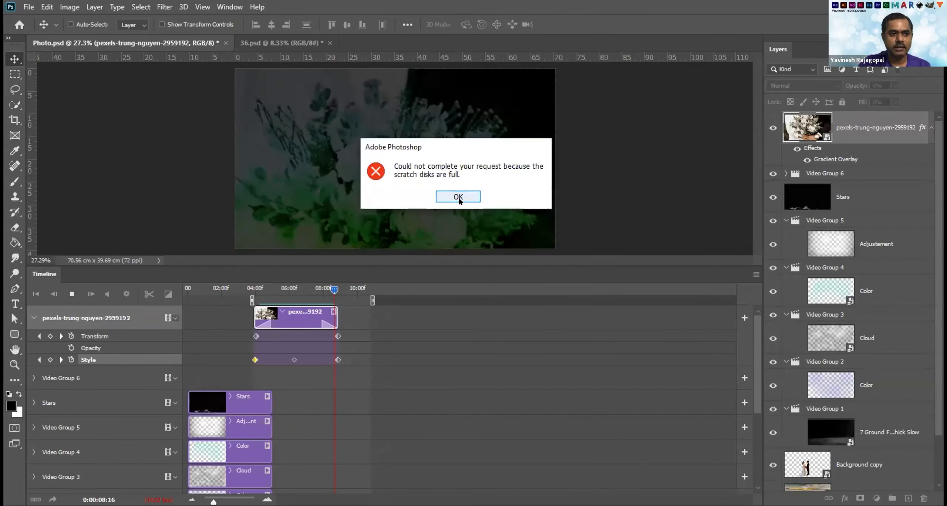
Dismiss the scratch-disk error and close 36.psd without saving.
click(458, 197)
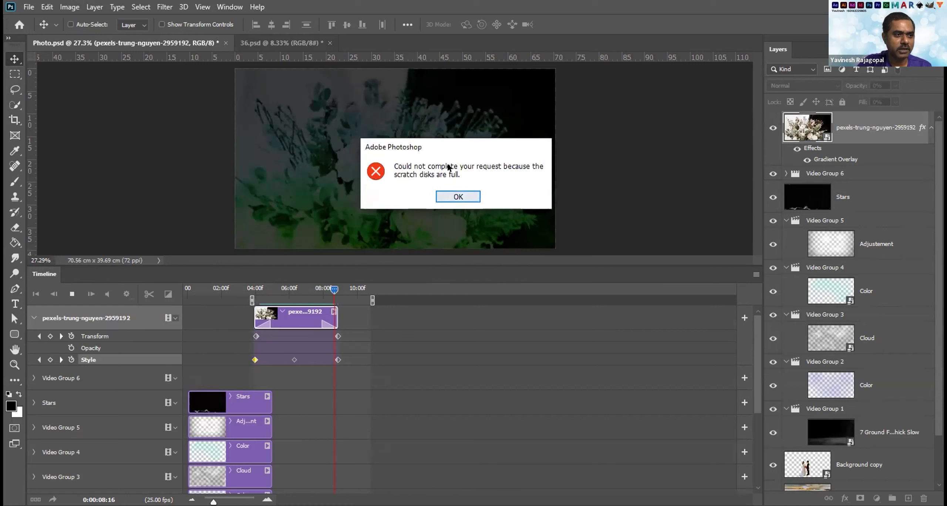
click(458, 196)
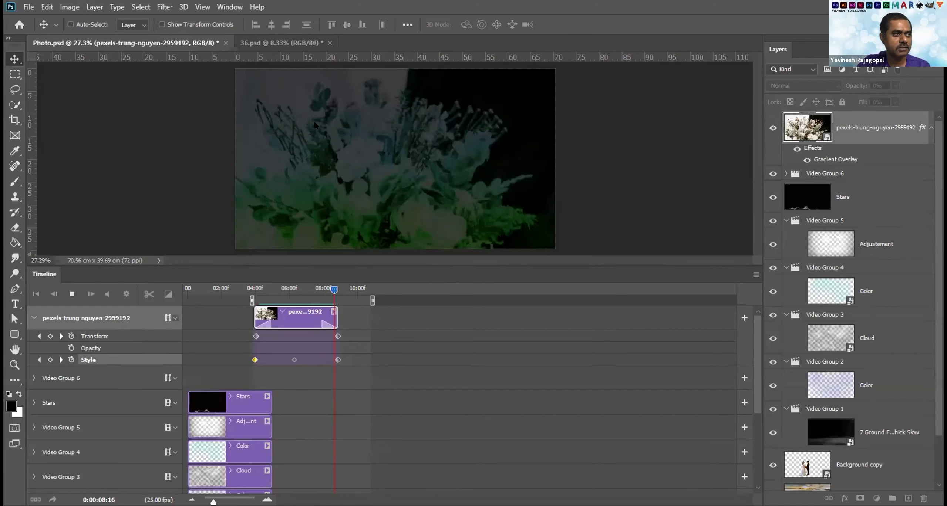
click(294, 44)
click(330, 43)
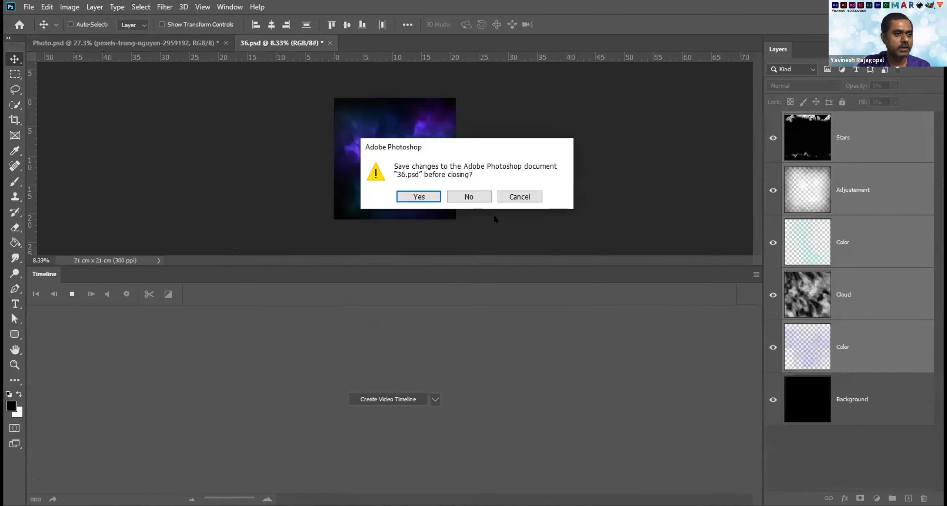
click(469, 196)
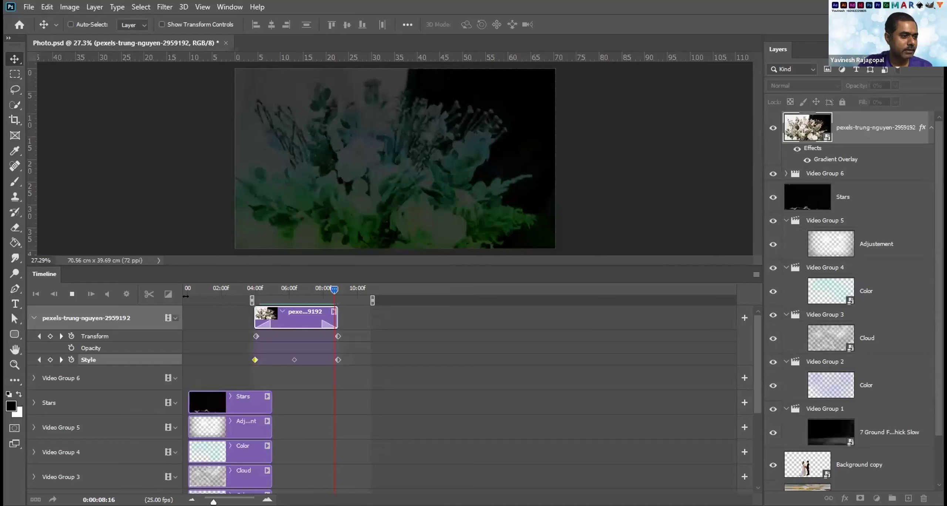
Reset the work-area start to 00, scrub through the bouquet clip, and return to 00:00.
drag(157, 295, 176, 297)
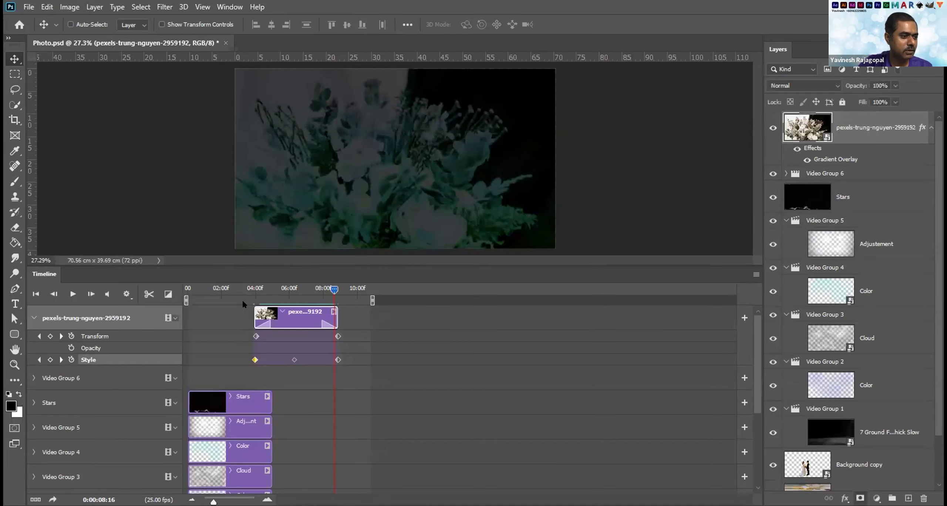
drag(325, 290, 276, 289)
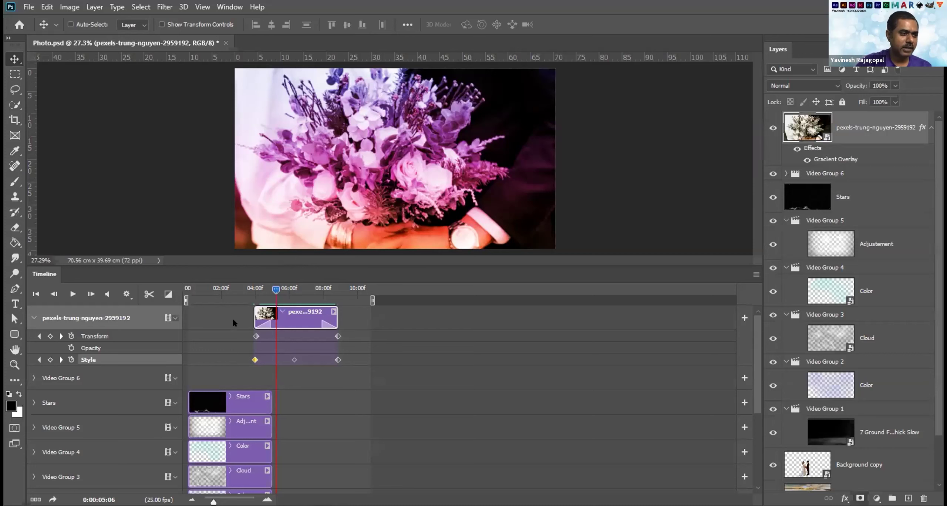
click(232, 289)
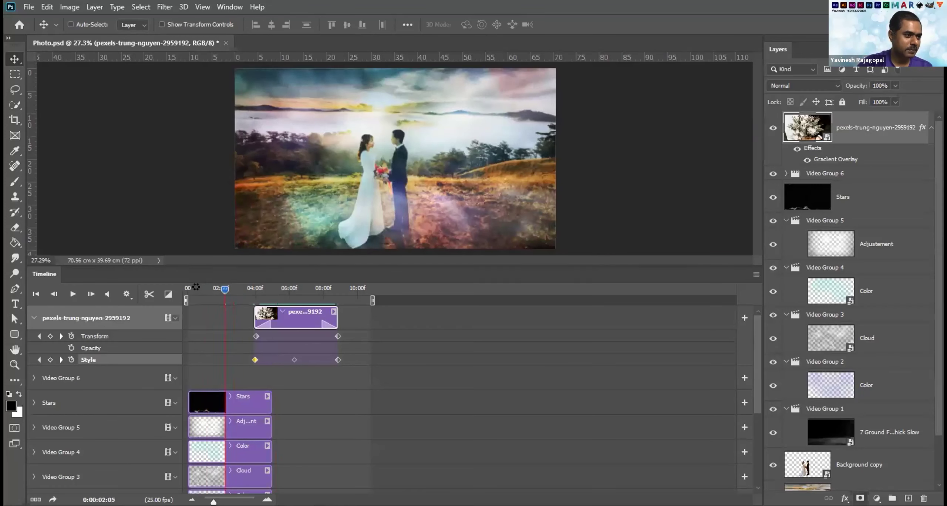
click(244, 288)
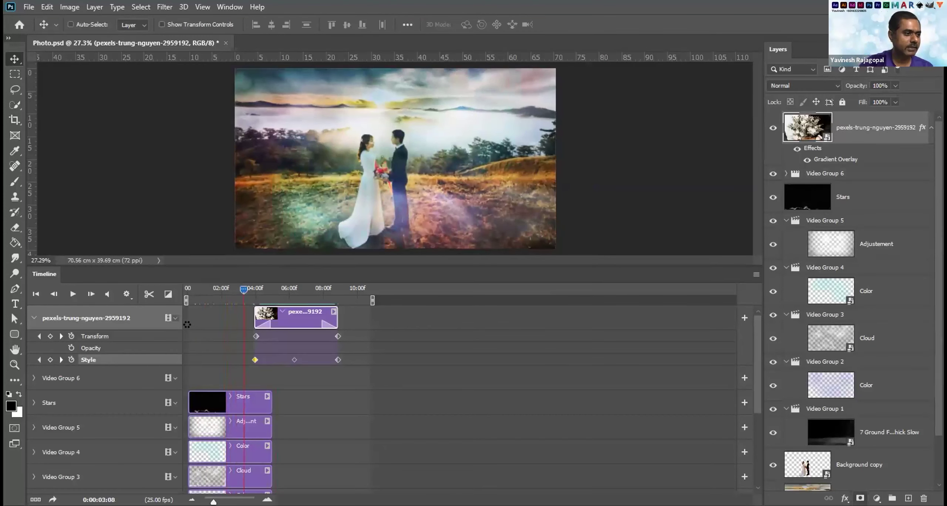
drag(225, 290, 88, 288)
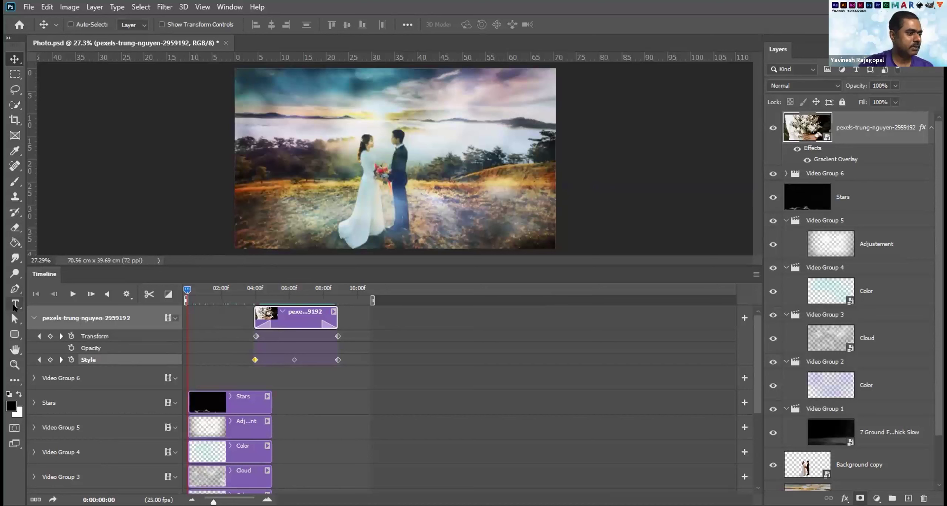
Place the white LOREM IPSUM title near the frame top and extend its clip to 10:19.
click(14, 305)
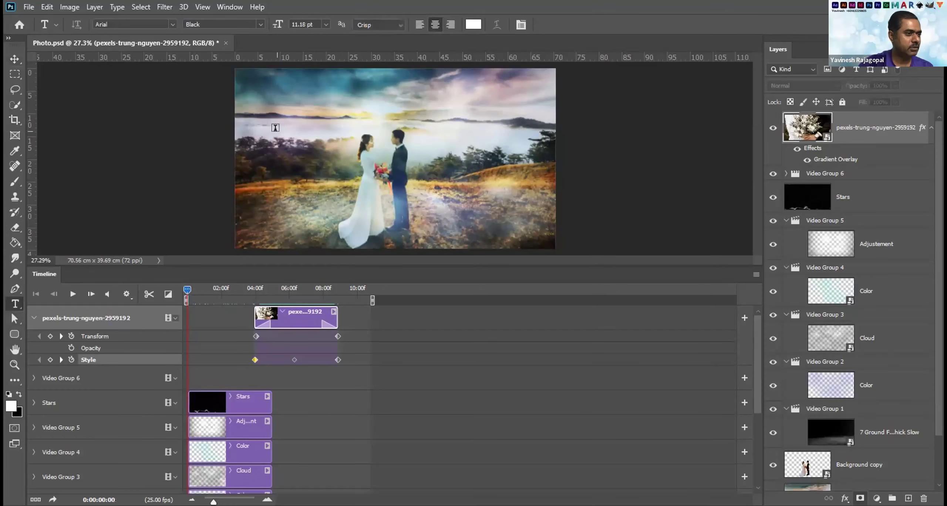
click(310, 109)
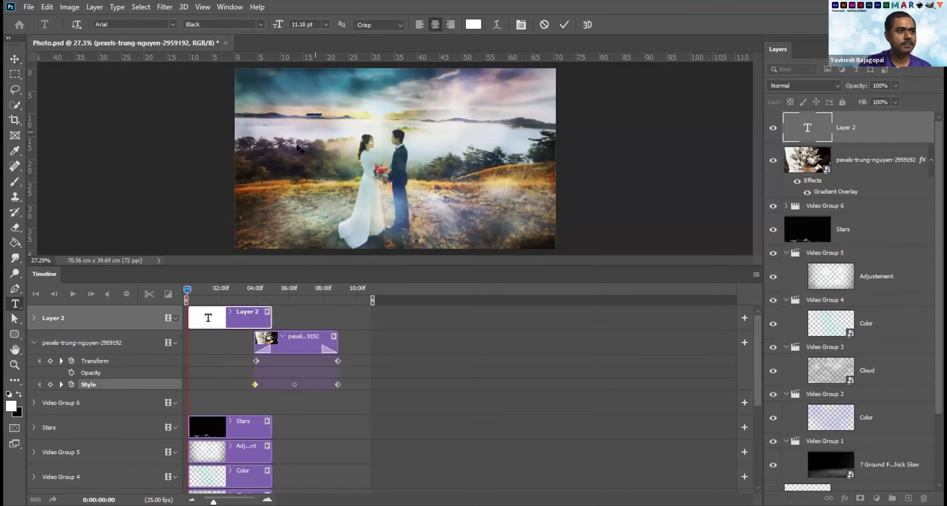
click(14, 58)
key(ctrl+t)
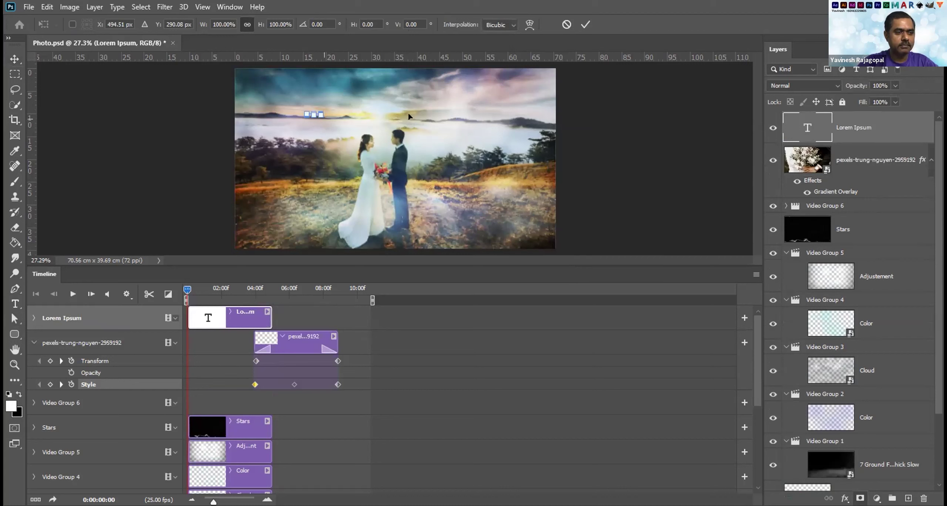
key(Return)
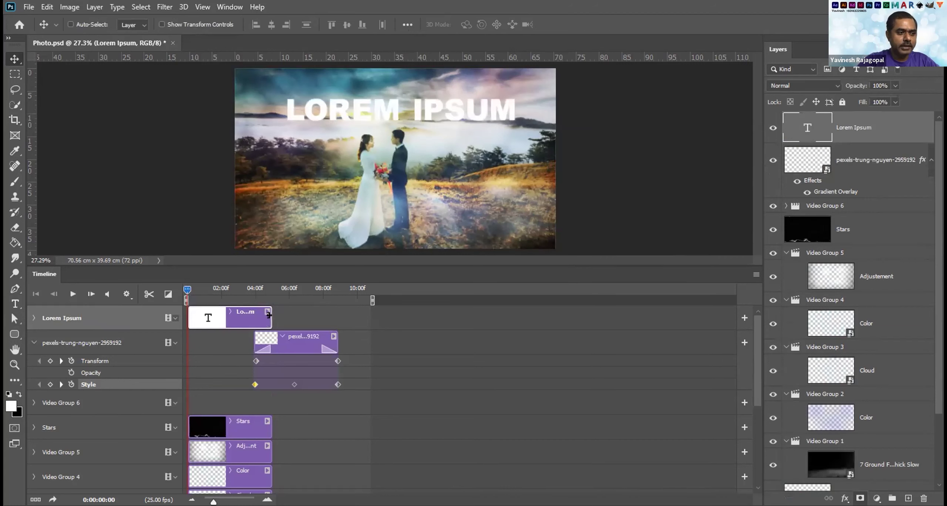
drag(269, 314, 369, 315)
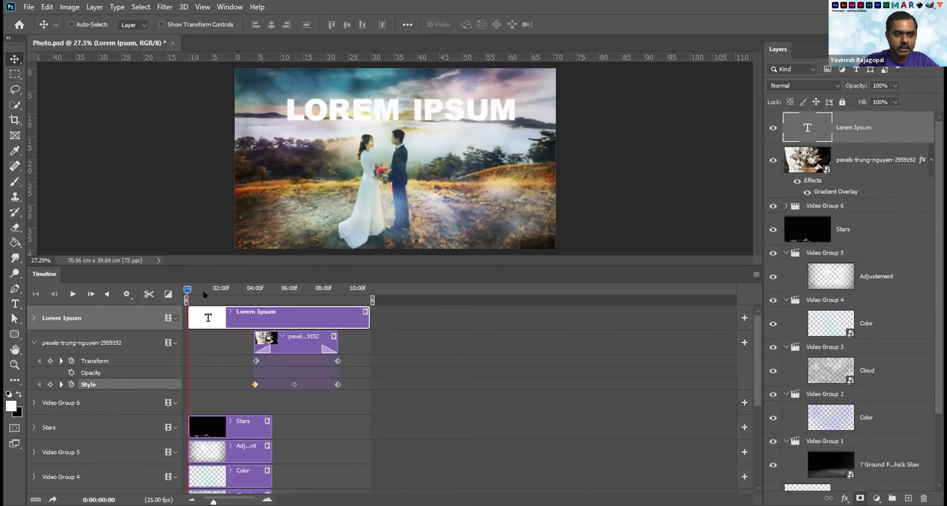
Trim the Lorem Ipsum clip to end with the bouquet clip and add a Fade at its end.
click(227, 289)
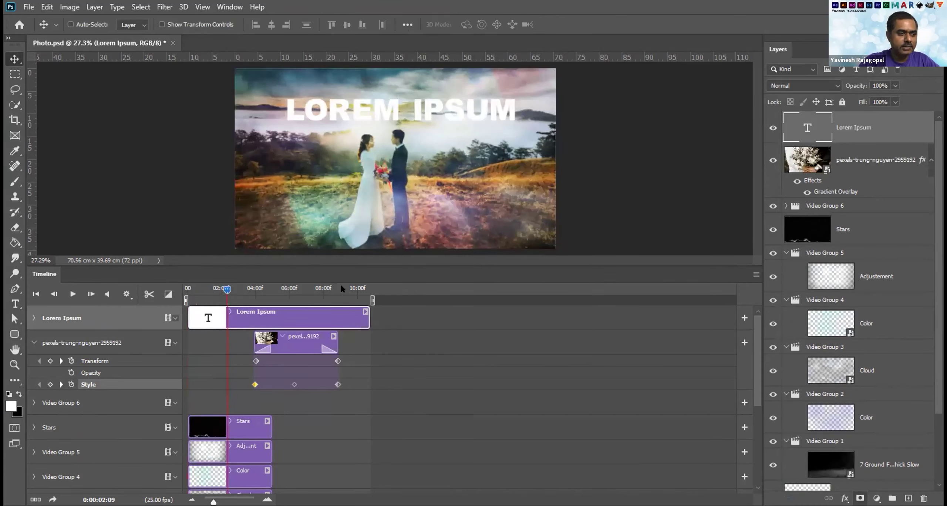
drag(364, 315, 337, 318)
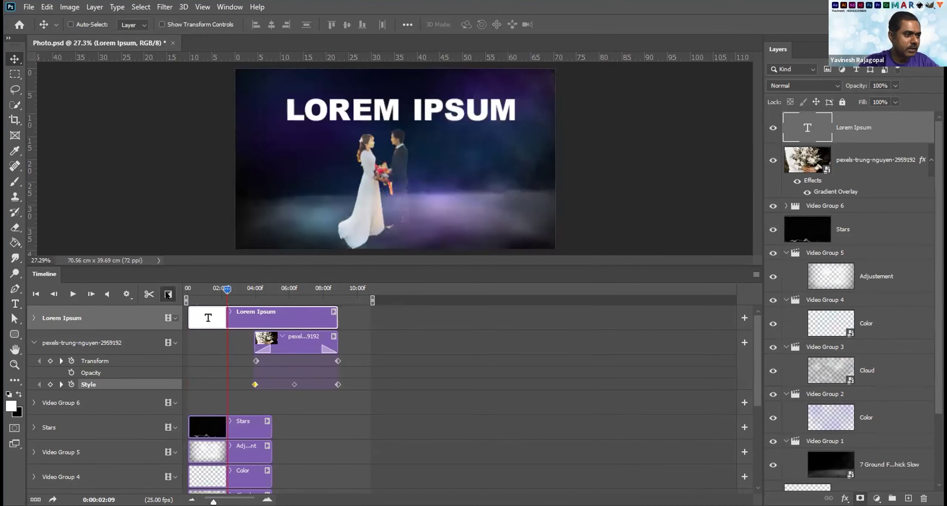
click(167, 294)
drag(324, 317, 325, 318)
click(317, 288)
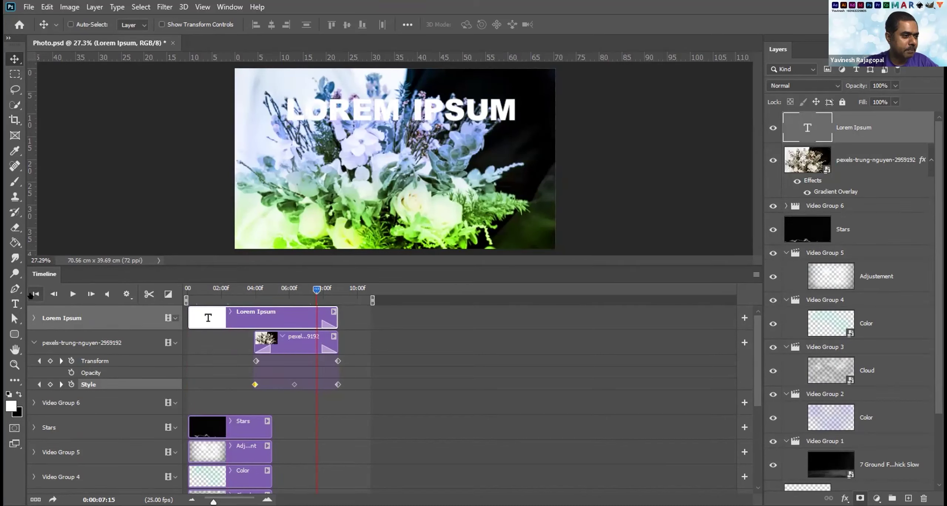
Hide the pexels bouquet layer, Video Group 6, Stars and Video Groups 5 through 1.
click(772, 160)
click(773, 206)
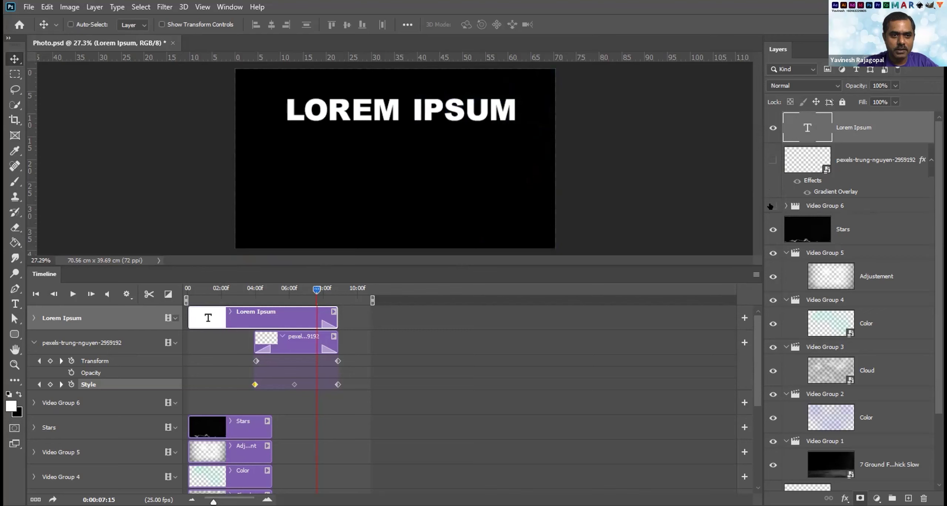
click(770, 232)
click(773, 253)
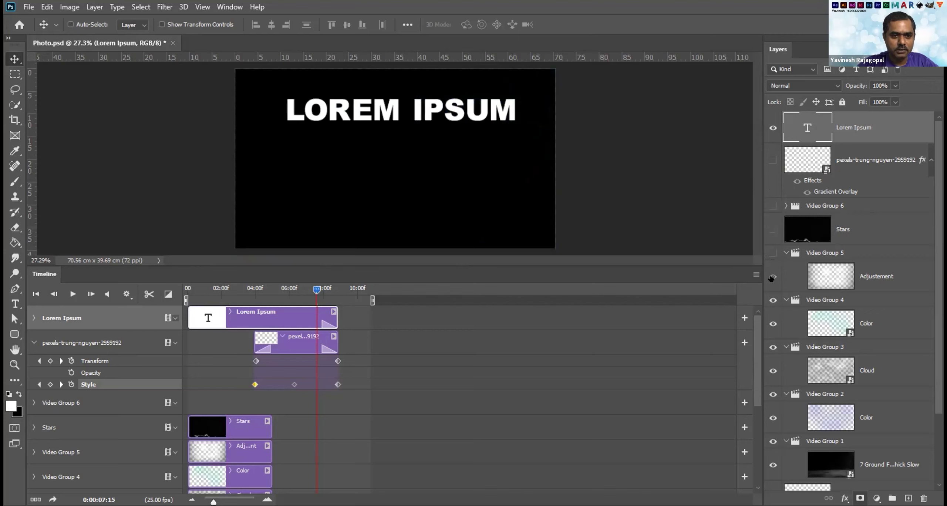
click(773, 300)
drag(772, 322, 773, 443)
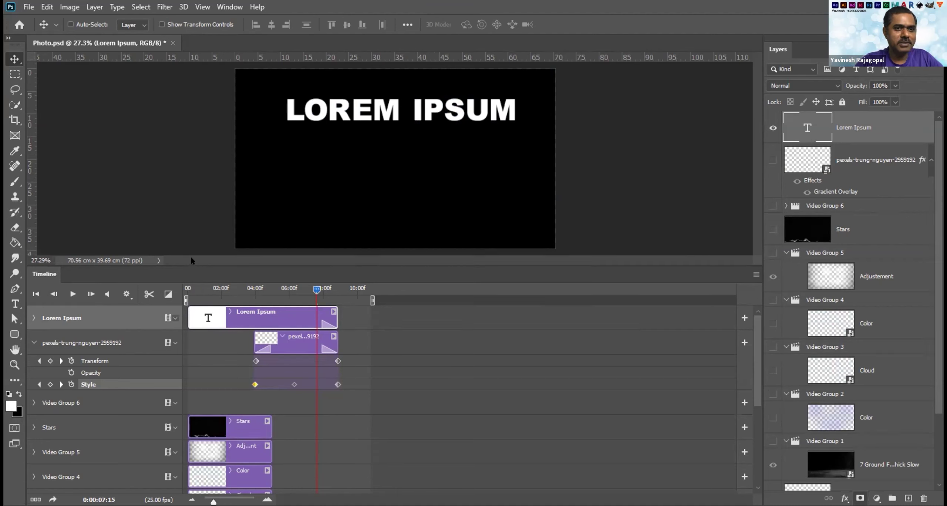
Give the Lorem Ipsum layer an Outer Glow with a double-peak contour and 79 px size.
double_click(904, 121)
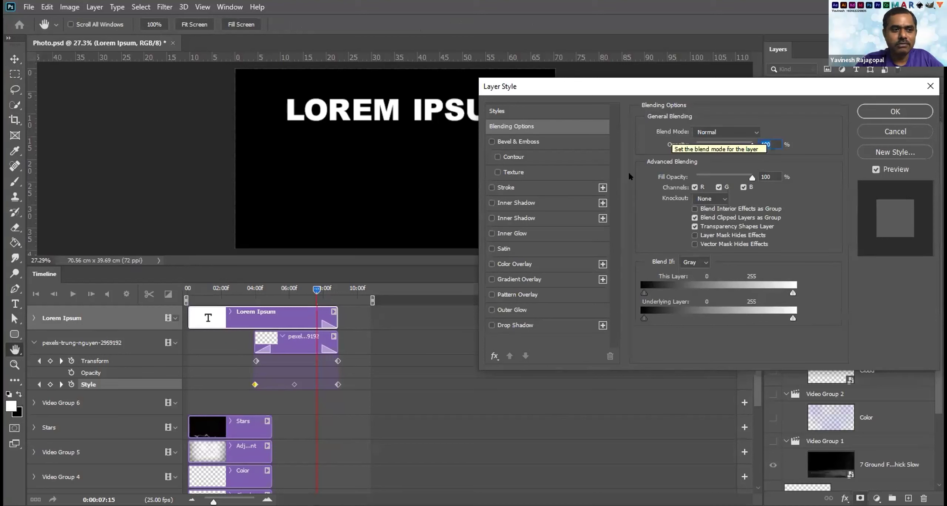
click(504, 234)
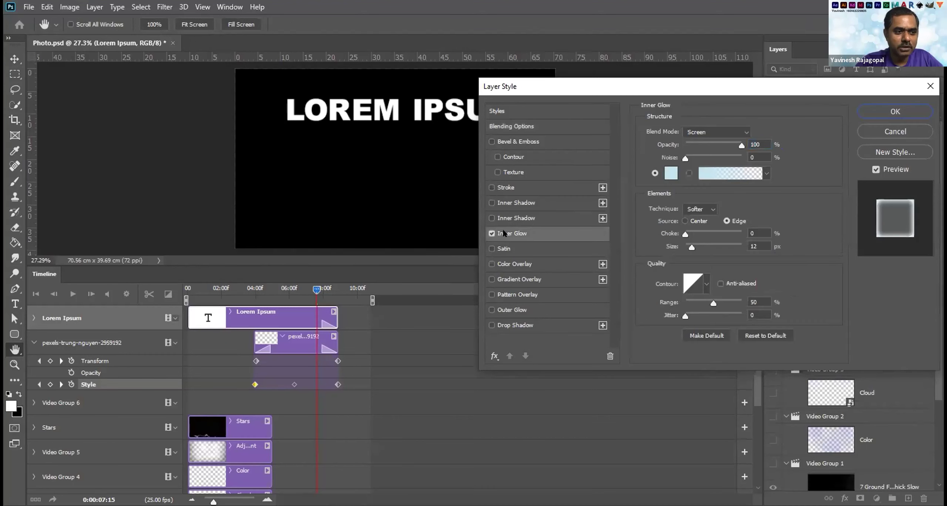
click(492, 233)
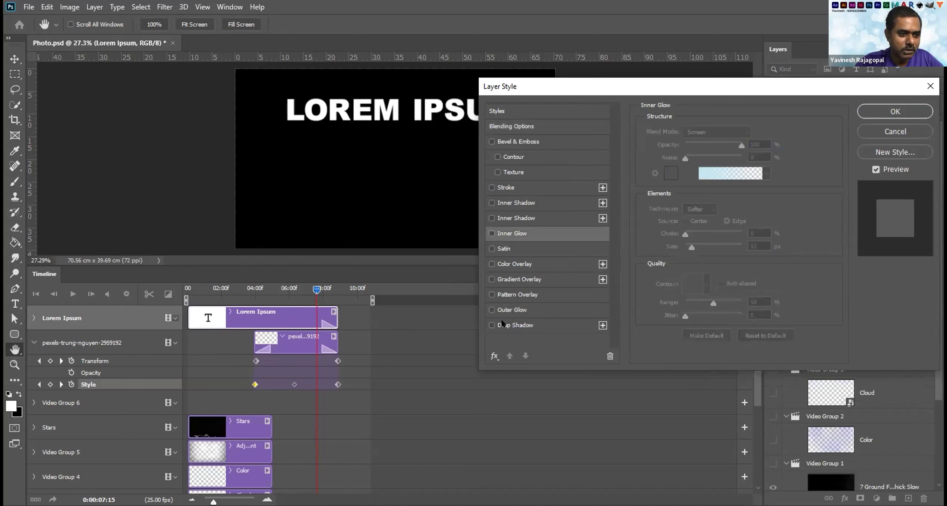
click(508, 310)
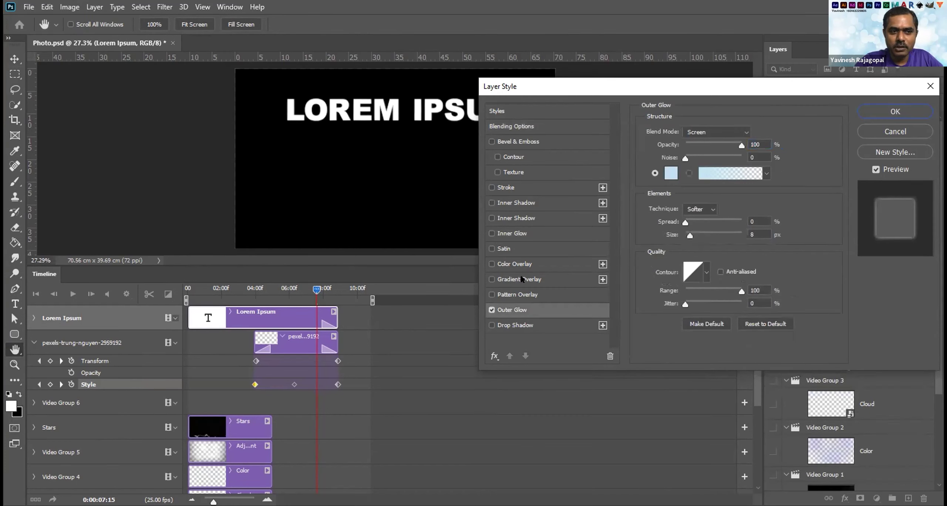
click(705, 273)
click(673, 318)
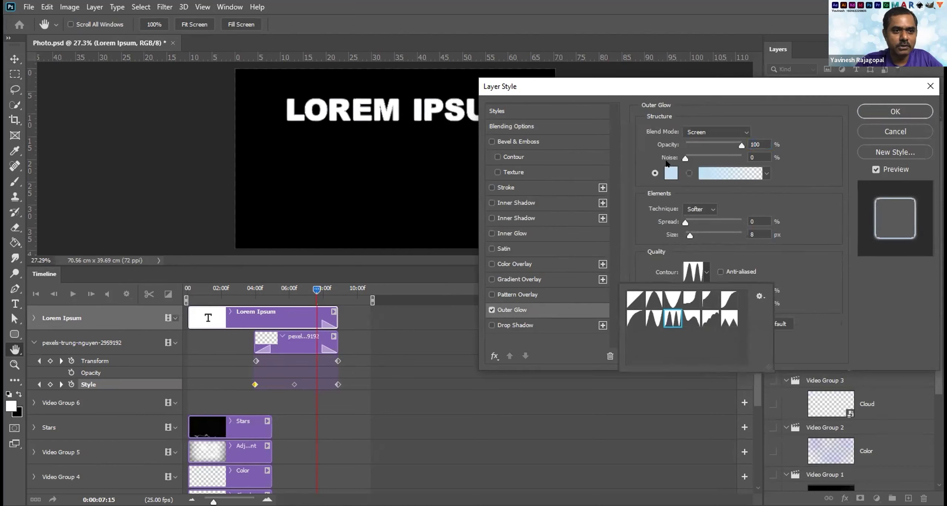
click(738, 146)
drag(690, 235, 706, 237)
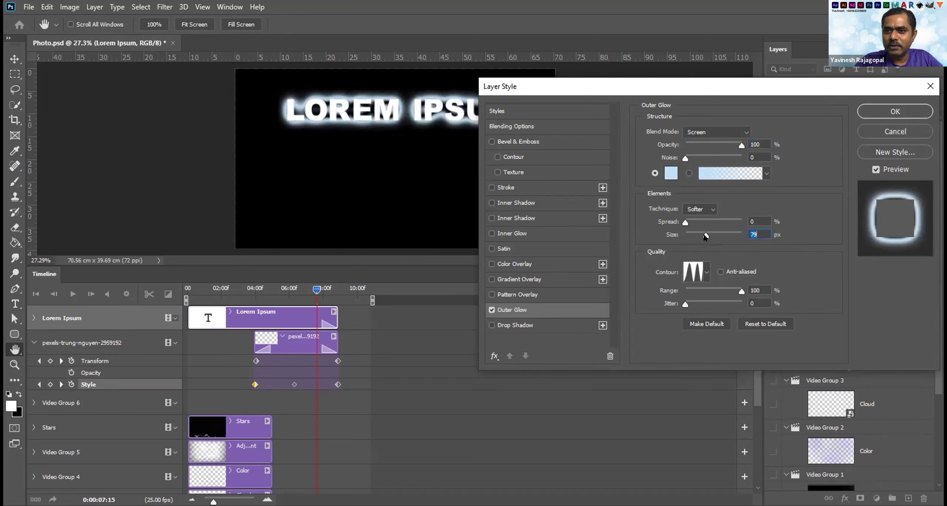
click(885, 111)
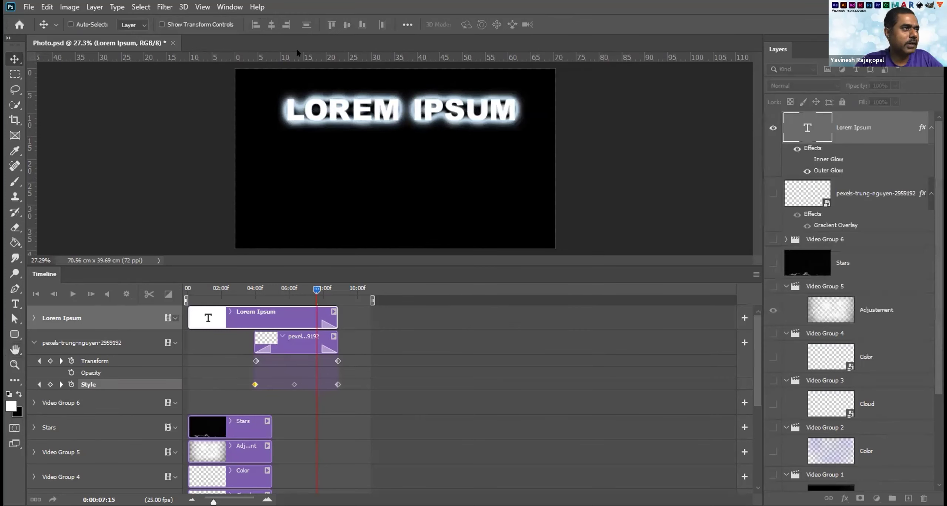
click(90, 7)
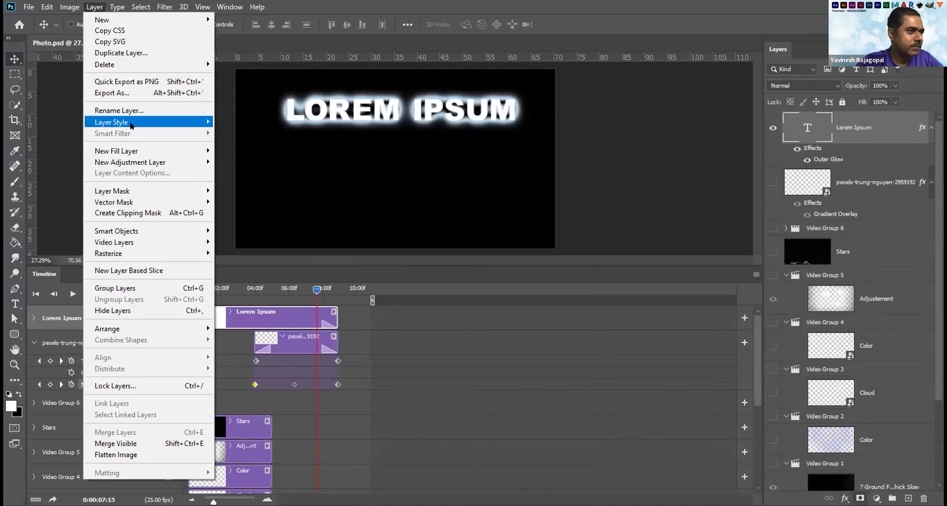
mouse_move(131, 125)
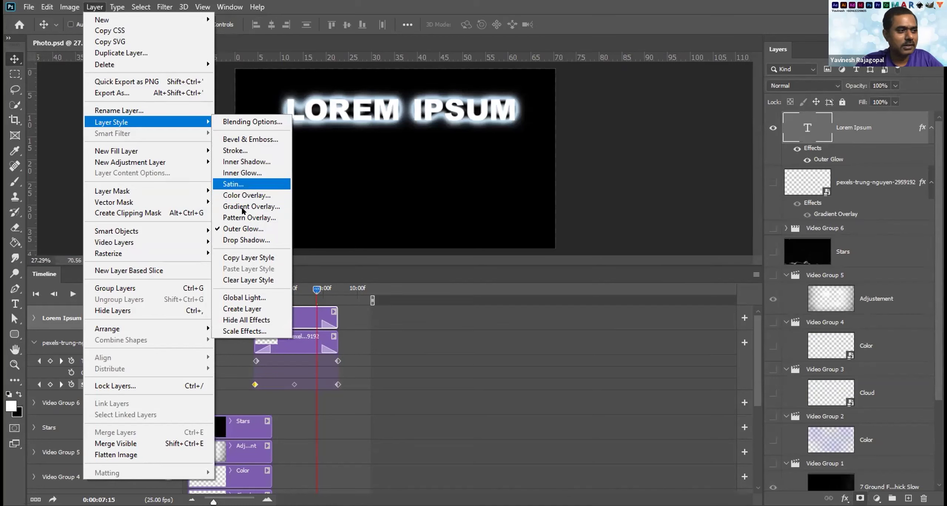
click(251, 229)
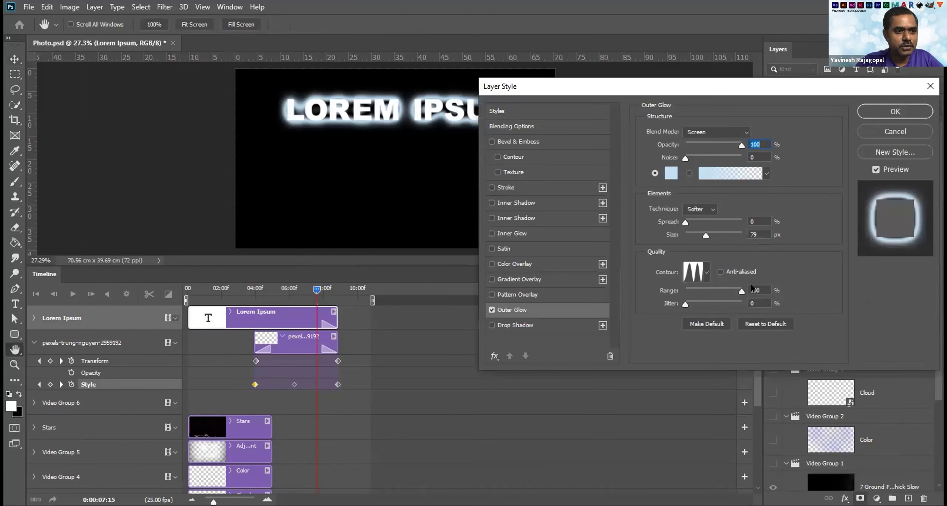
click(894, 110)
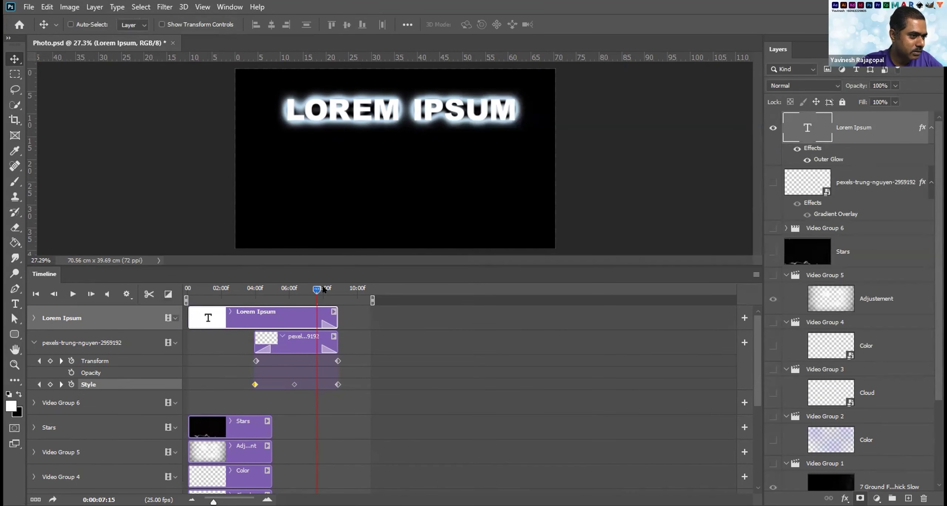
Deselect the layer, play the Timeline animation, and dismiss the scratch disk error.
click(278, 402)
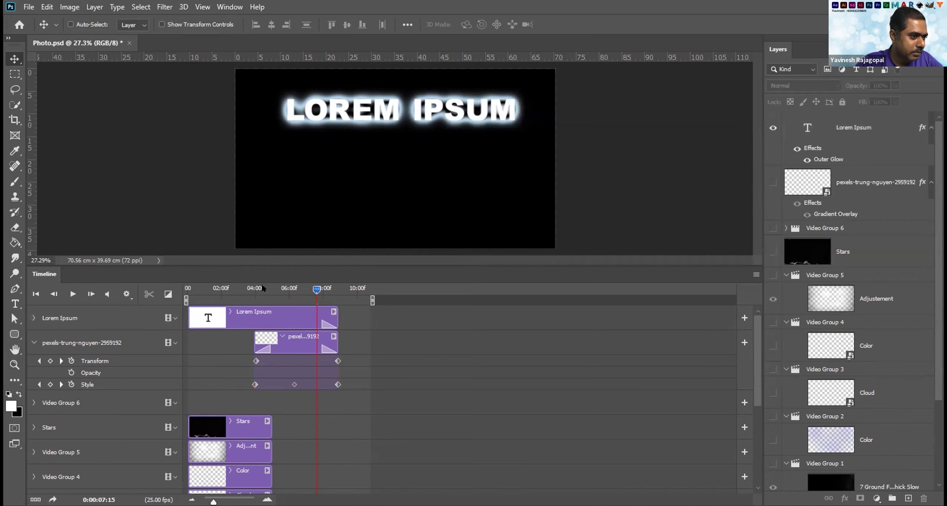
click(69, 294)
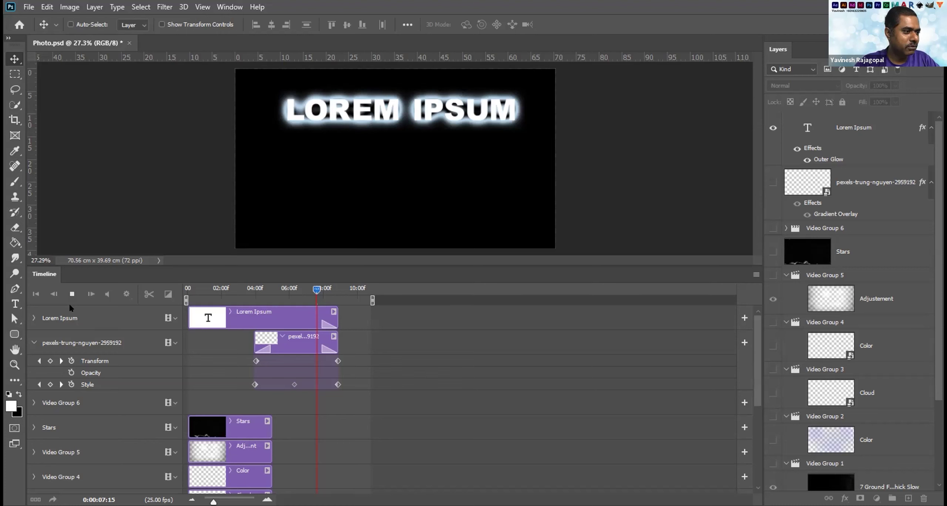
click(455, 194)
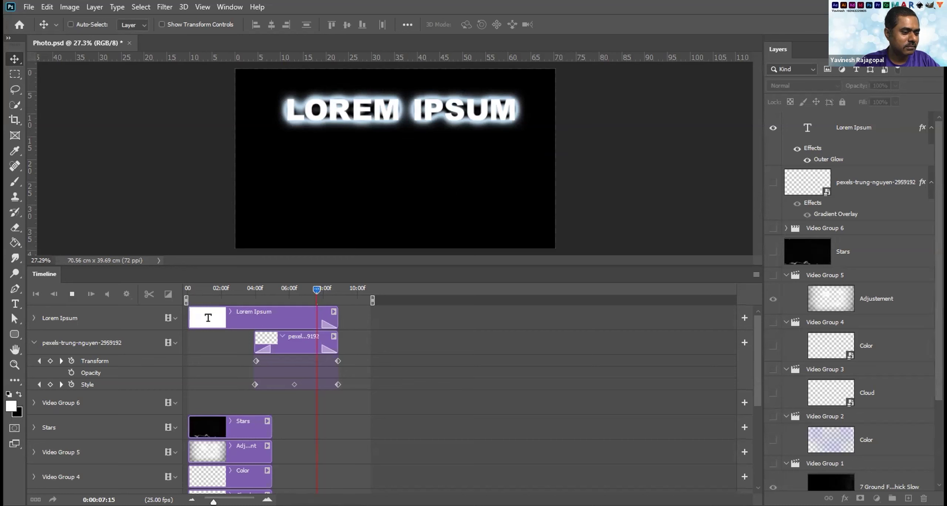